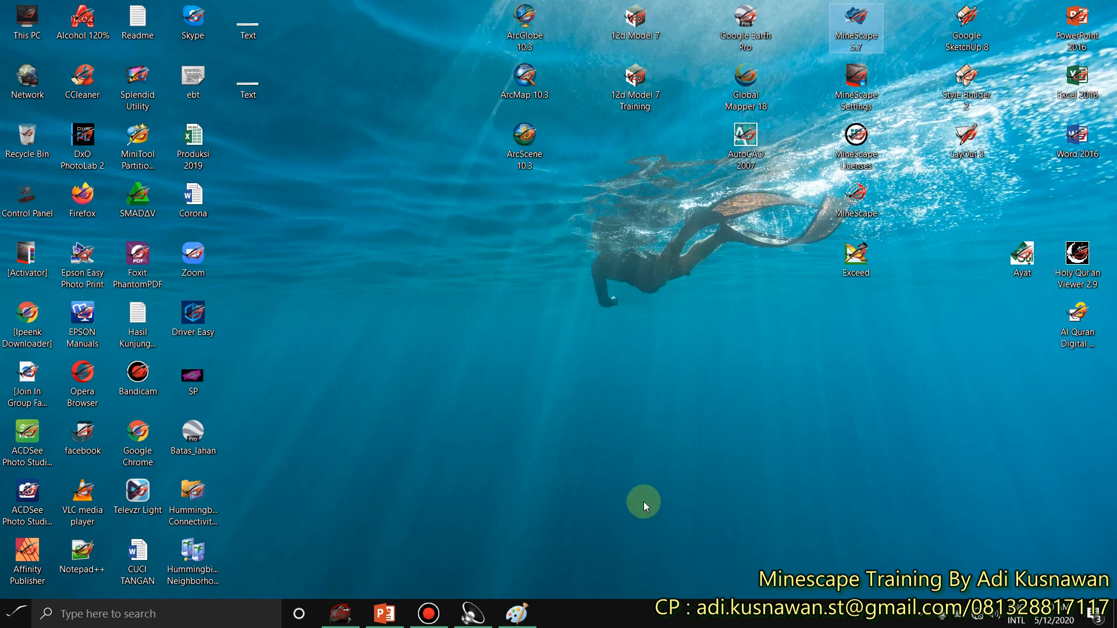
# Step: Start Exceed and MineScape, and open the setup for a new project
pyautogui.doubleClick(856, 255)
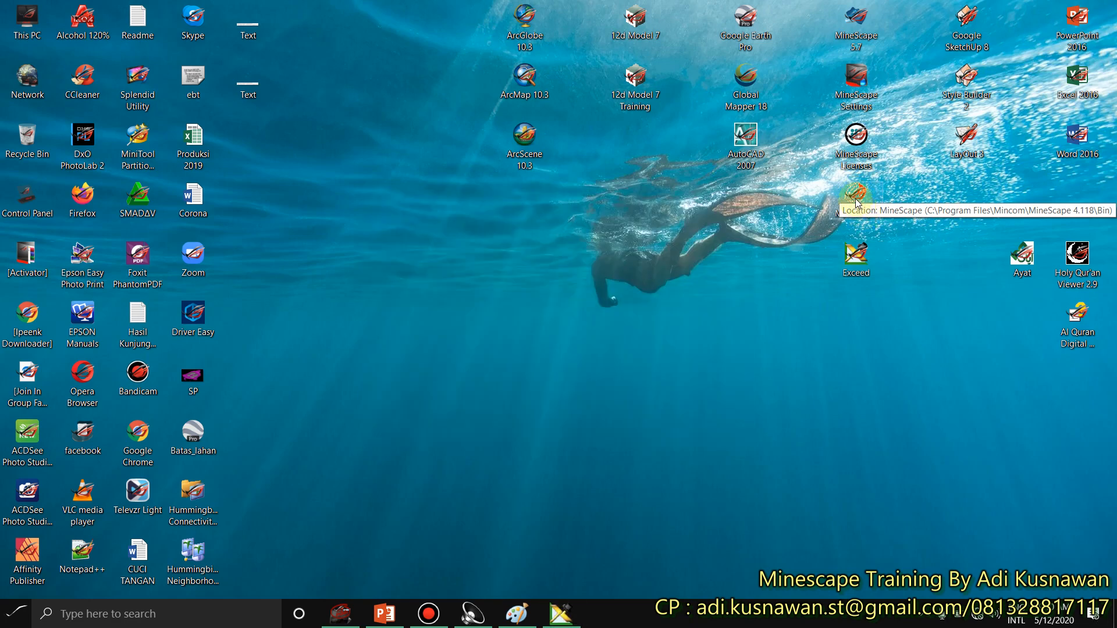
pyautogui.doubleClick(856, 198)
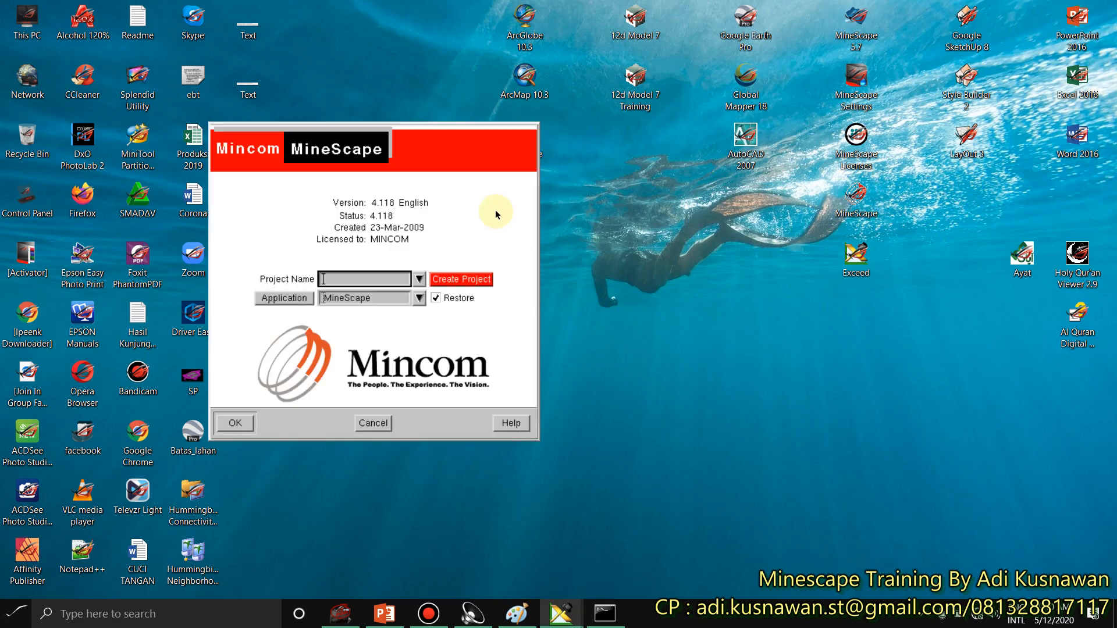
pyautogui.click(437, 126)
pyautogui.click(473, 283)
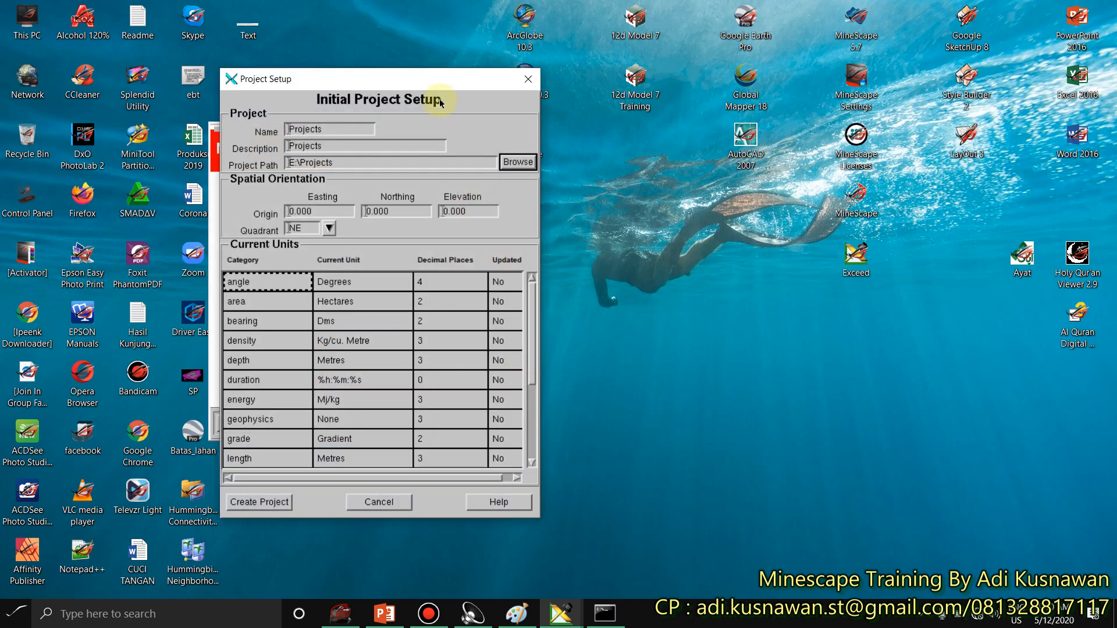
pyautogui.moveTo(482, 94); pyautogui.dragTo(587, 63)
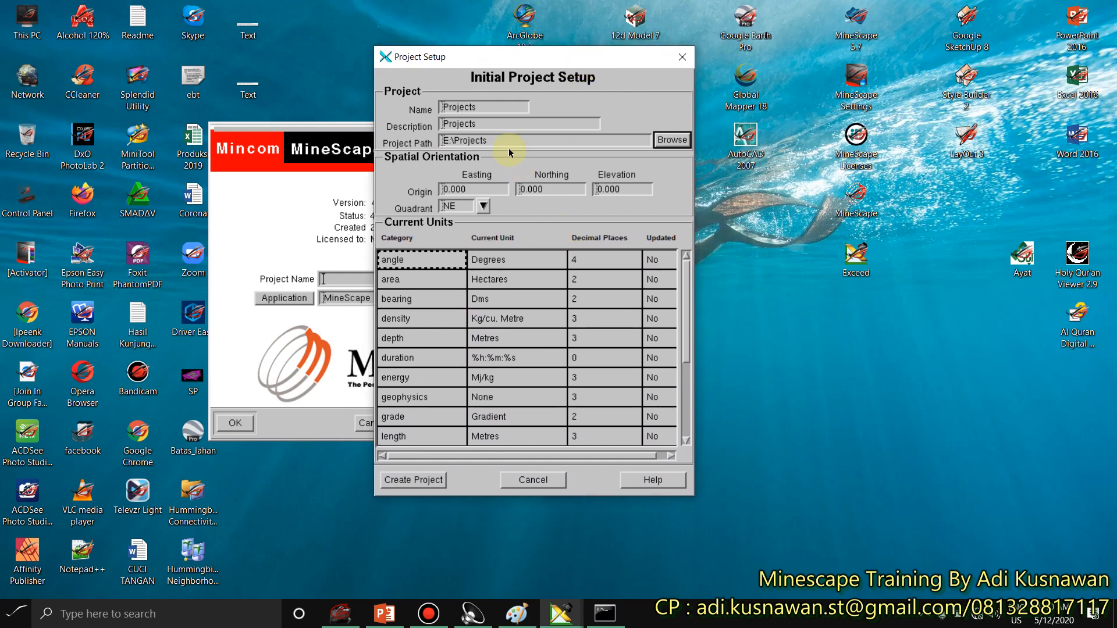
# Step: Name the new project Pit_Training
pyautogui.doubleClick(494, 106)
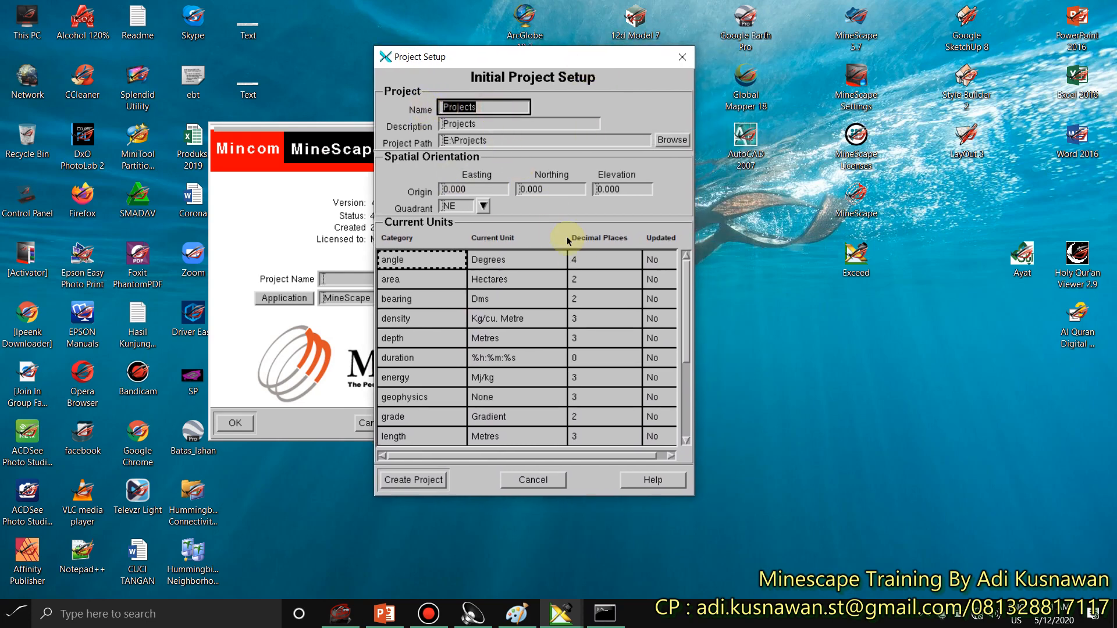
pyautogui.write('PIT')
pyautogui.press('BackSpace')
pyautogui.press('BackSpace')
pyautogui.write('it_Tarining')
pyautogui.click(465, 109)
pyautogui.press('BackSpace')
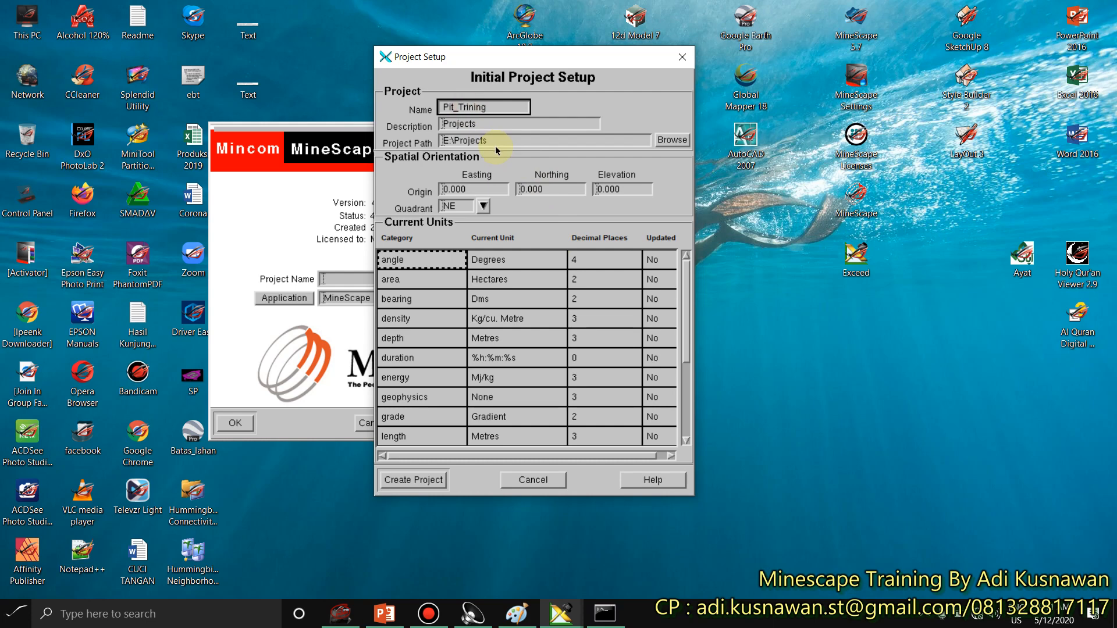
pyautogui.press('Right')
pyautogui.write('a')
pyautogui.click(476, 123)
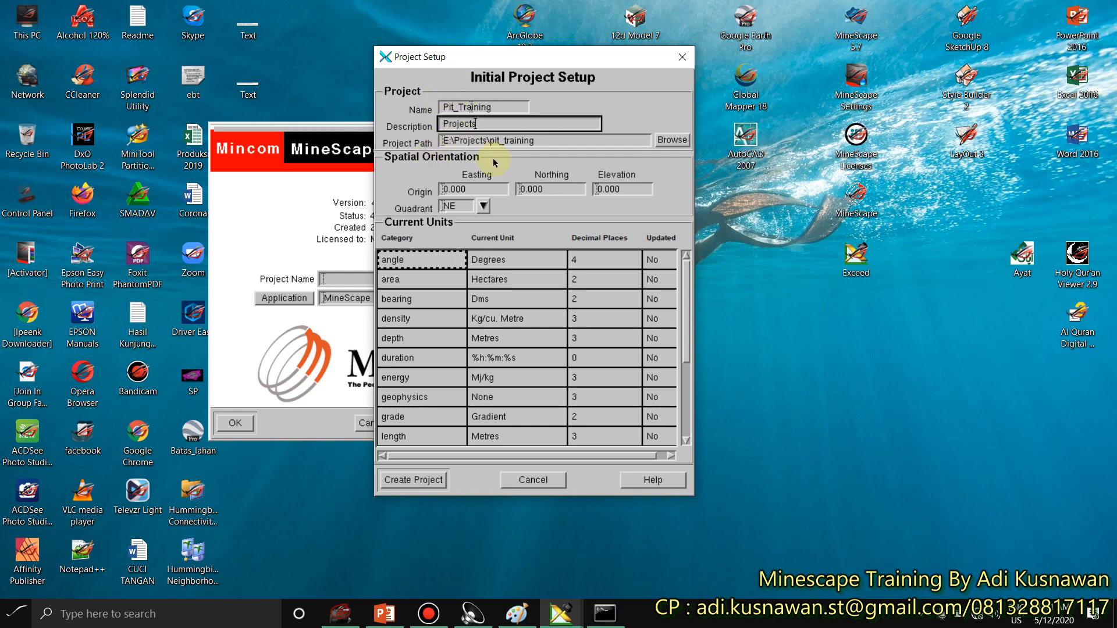
pyautogui.click(486, 189)
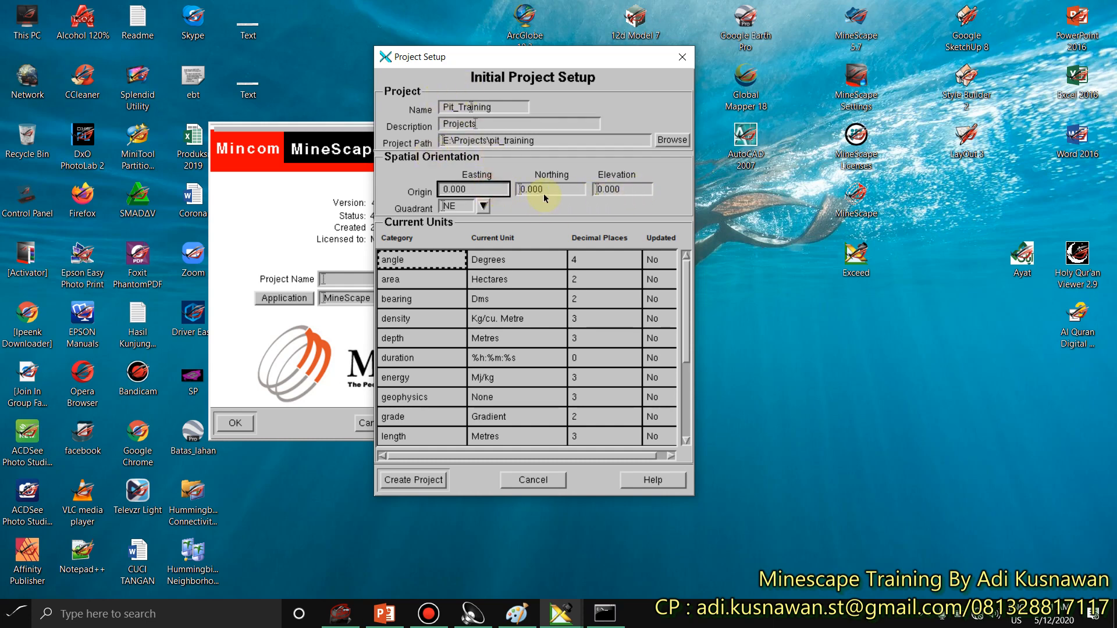
pyautogui.click(542, 190)
pyautogui.click(626, 188)
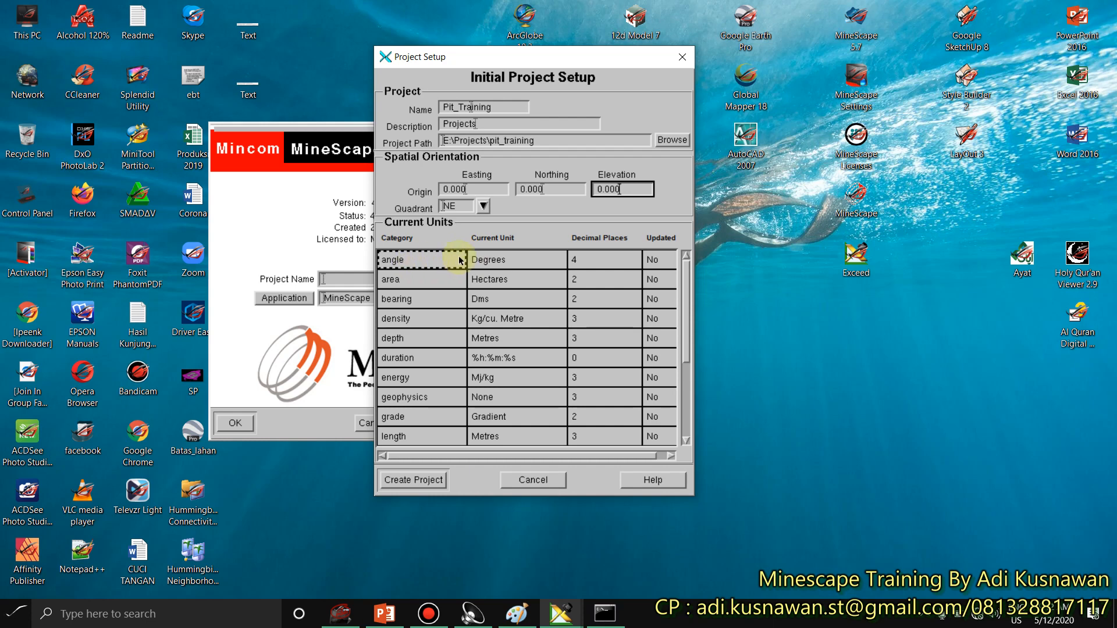
pyautogui.click(422, 260)
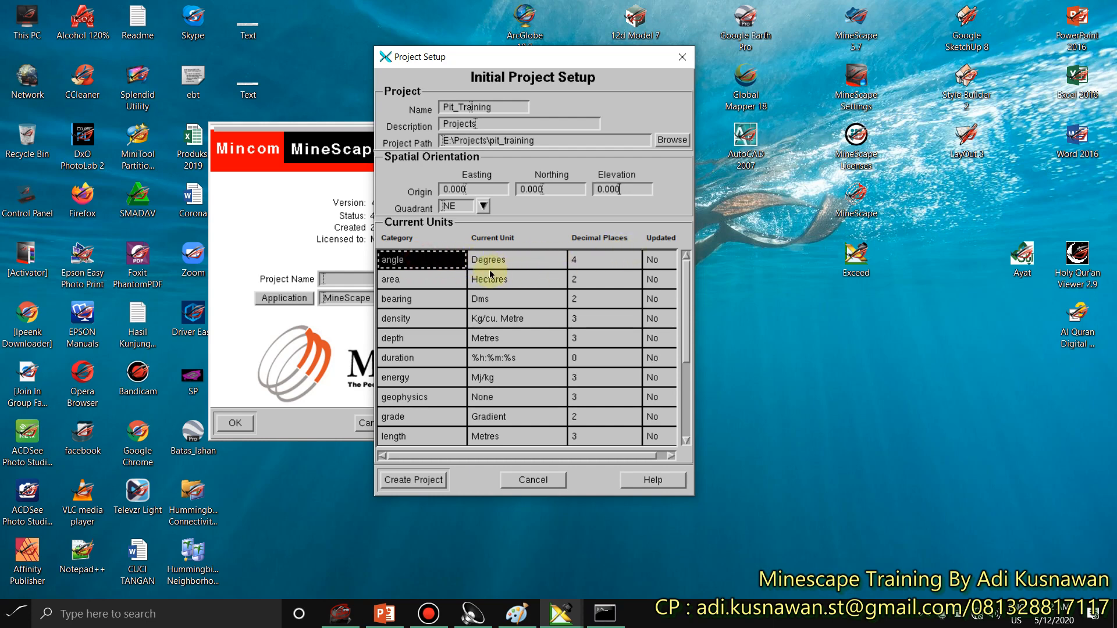
pyautogui.click(441, 283)
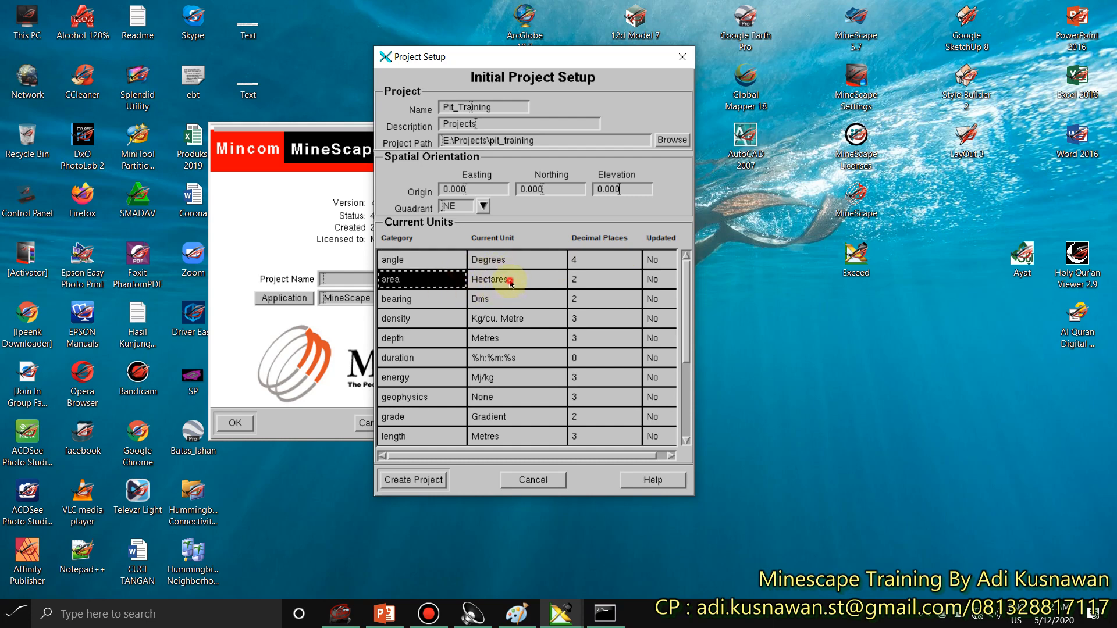
pyautogui.click(510, 283)
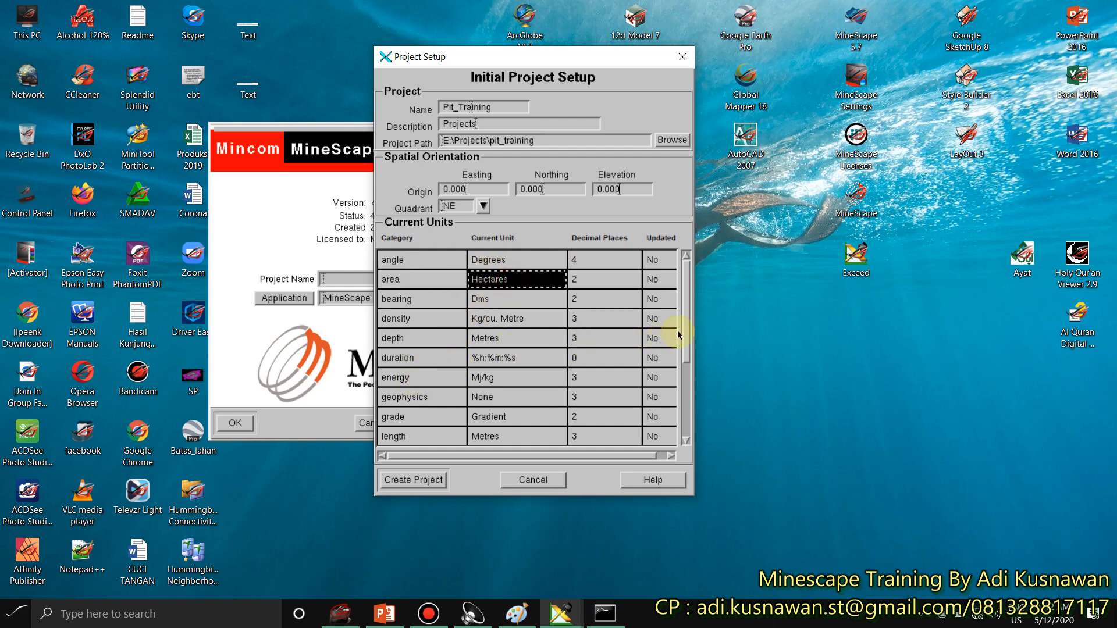
# Step: Set the project's mass unit to Tonnes
pyautogui.moveTo(685, 330); pyautogui.dragTo(686, 353)
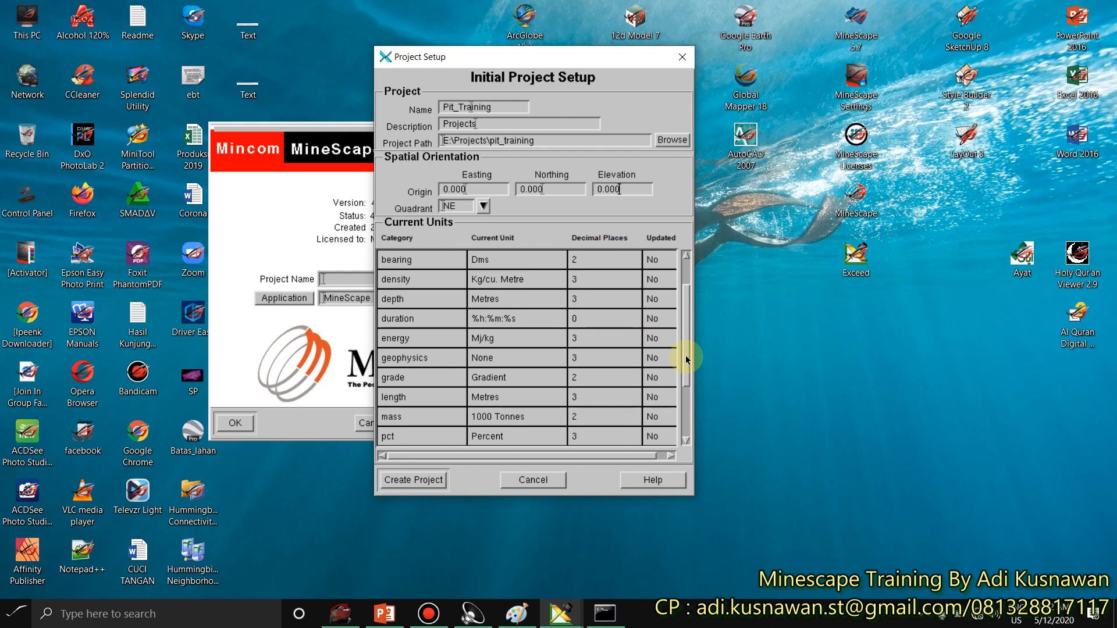
pyautogui.click(434, 416)
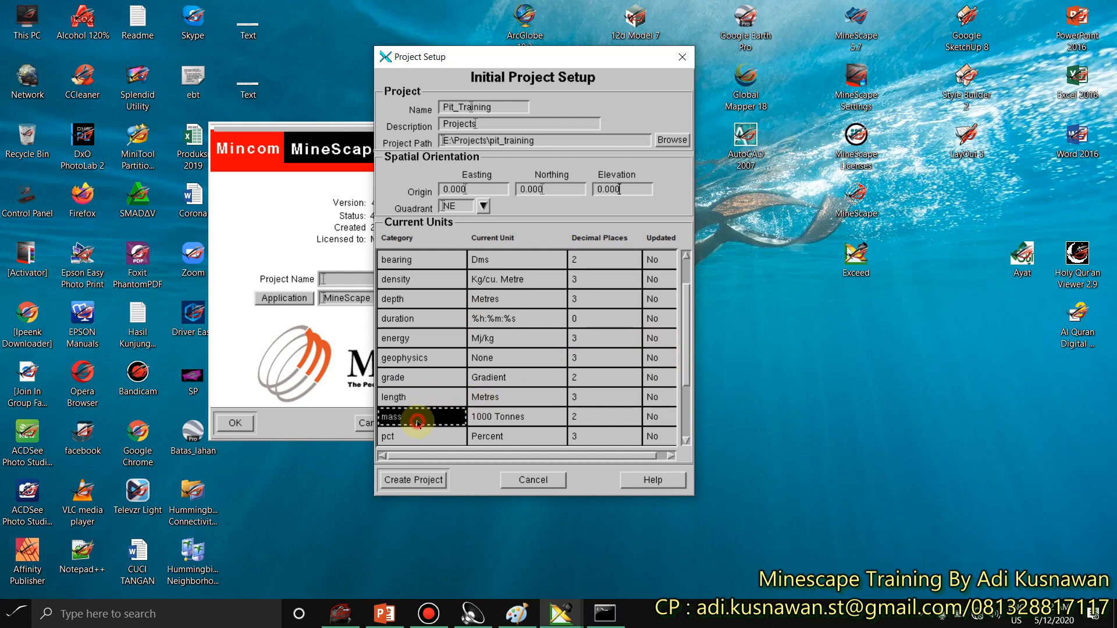
pyautogui.click(558, 417)
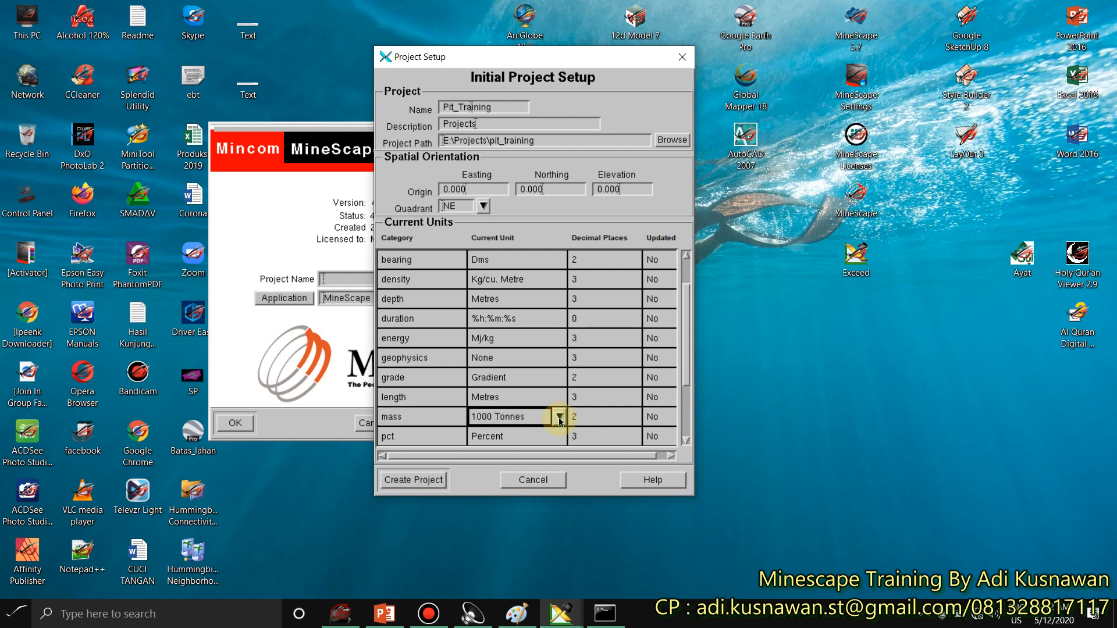
pyautogui.click(559, 417)
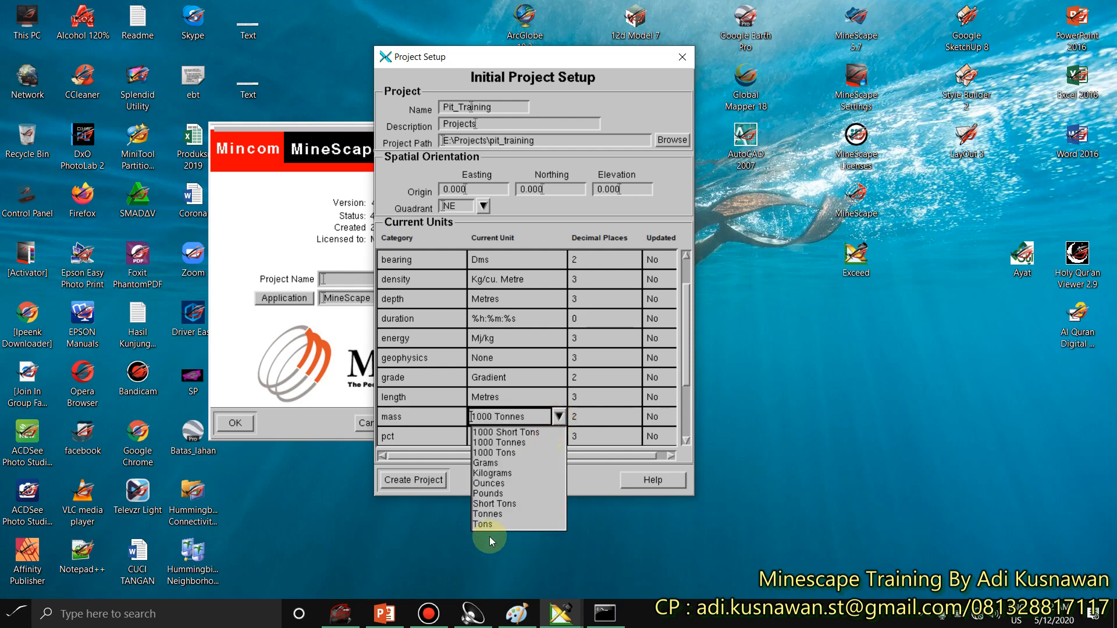
pyautogui.click(487, 515)
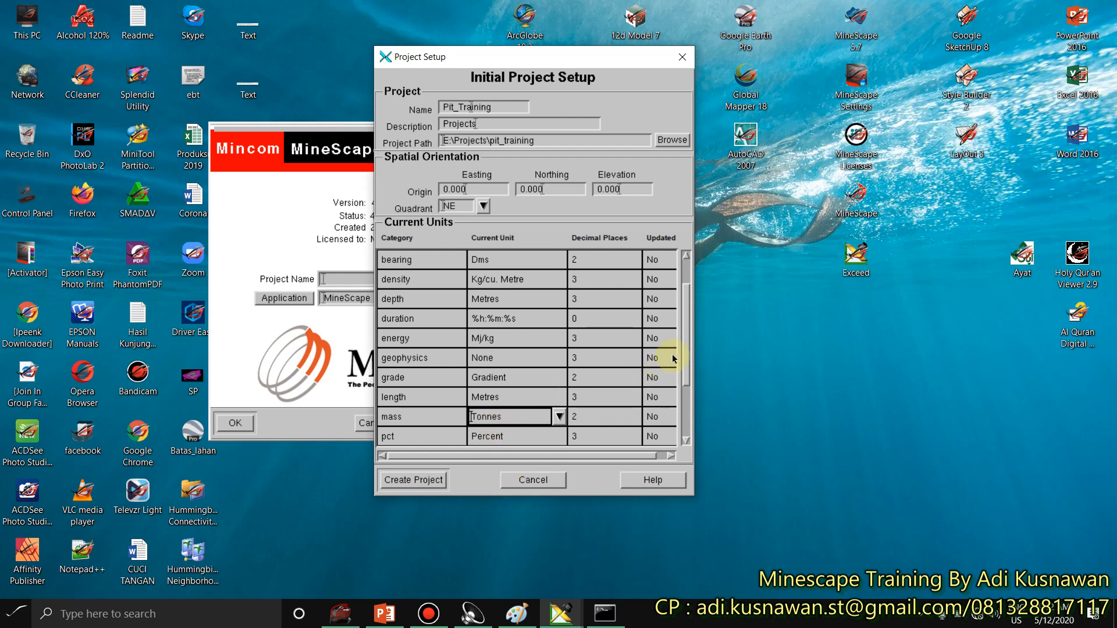
# Step: Set the project's volume unit to Cu. Metres
pyautogui.moveTo(689, 361); pyautogui.dragTo(696, 435)
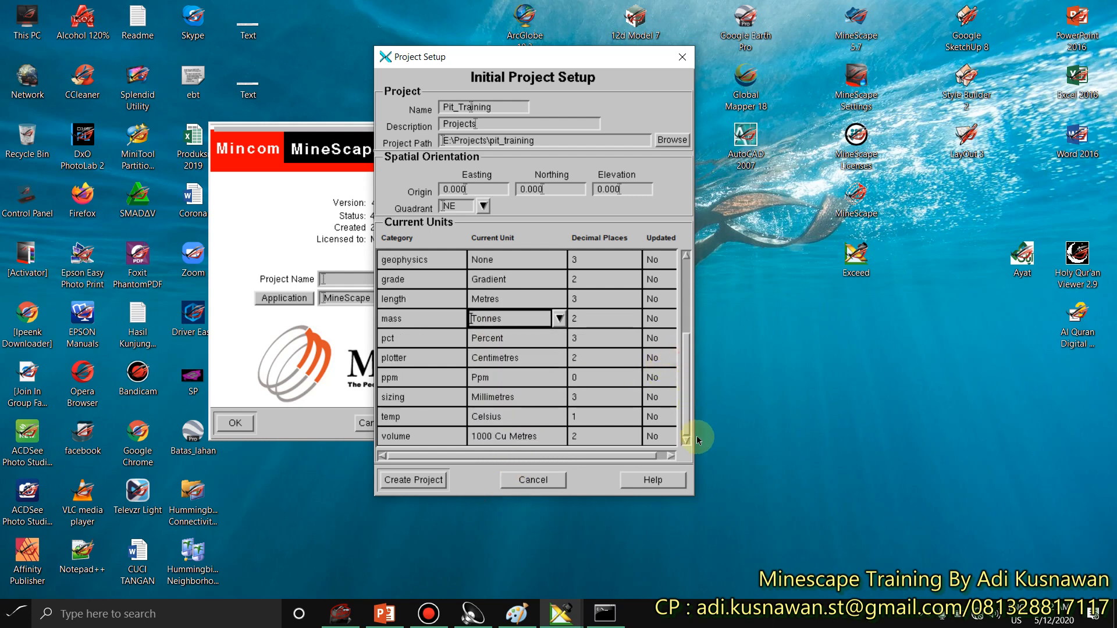
pyautogui.click(481, 437)
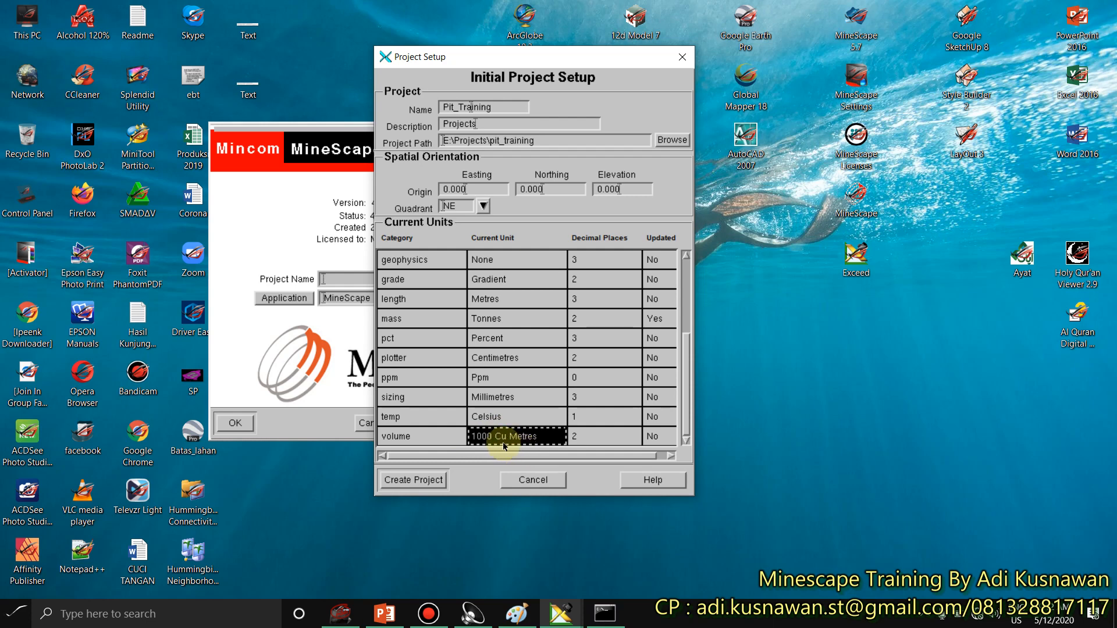
pyautogui.click(550, 438)
pyautogui.click(558, 436)
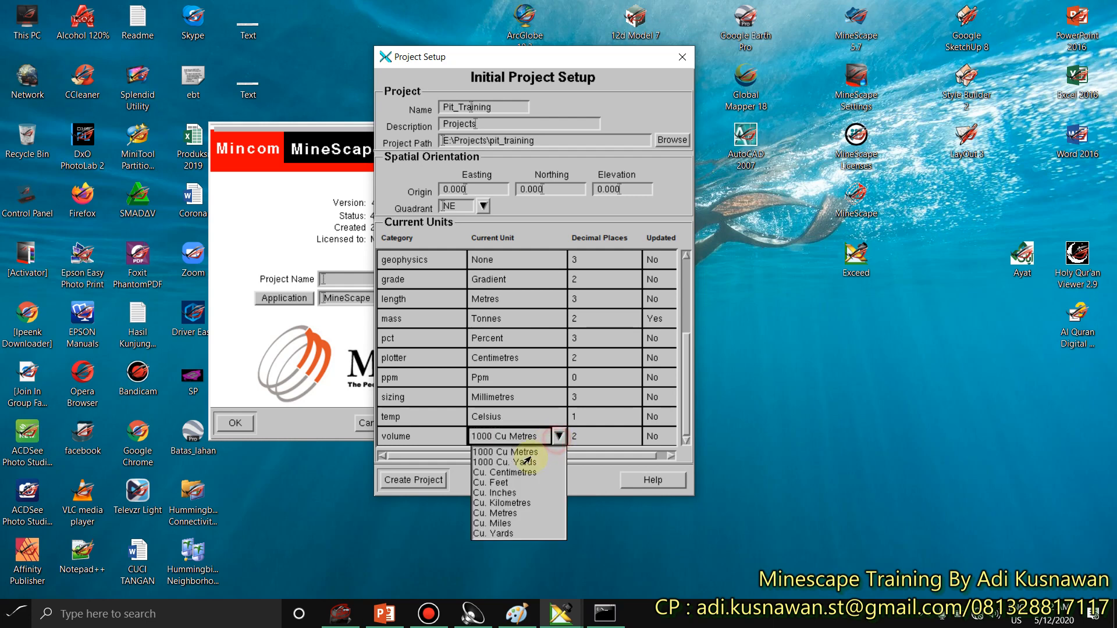
pyautogui.click(482, 515)
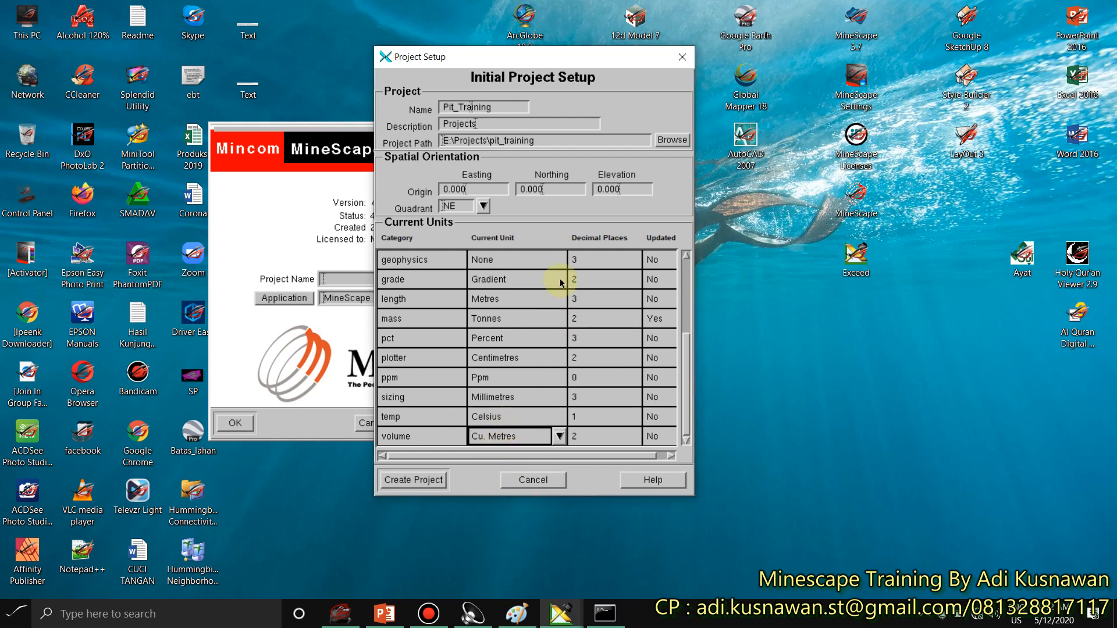
pyautogui.click(558, 324)
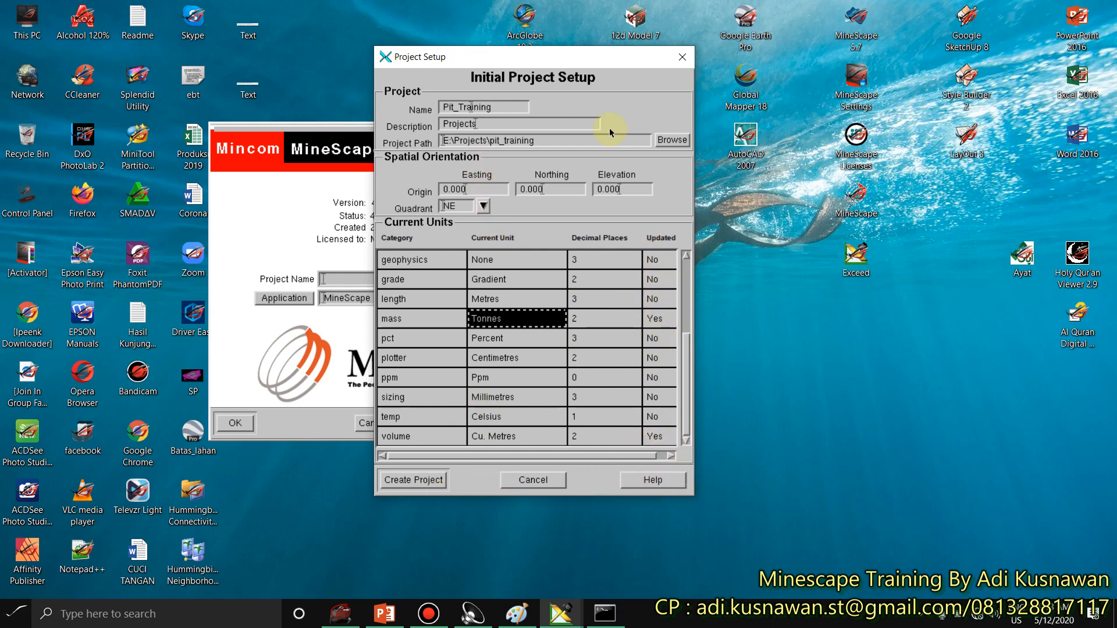
# Step: Create the project at E:\Projects\pit_training and look through the list of available projects
pyautogui.click(413, 480)
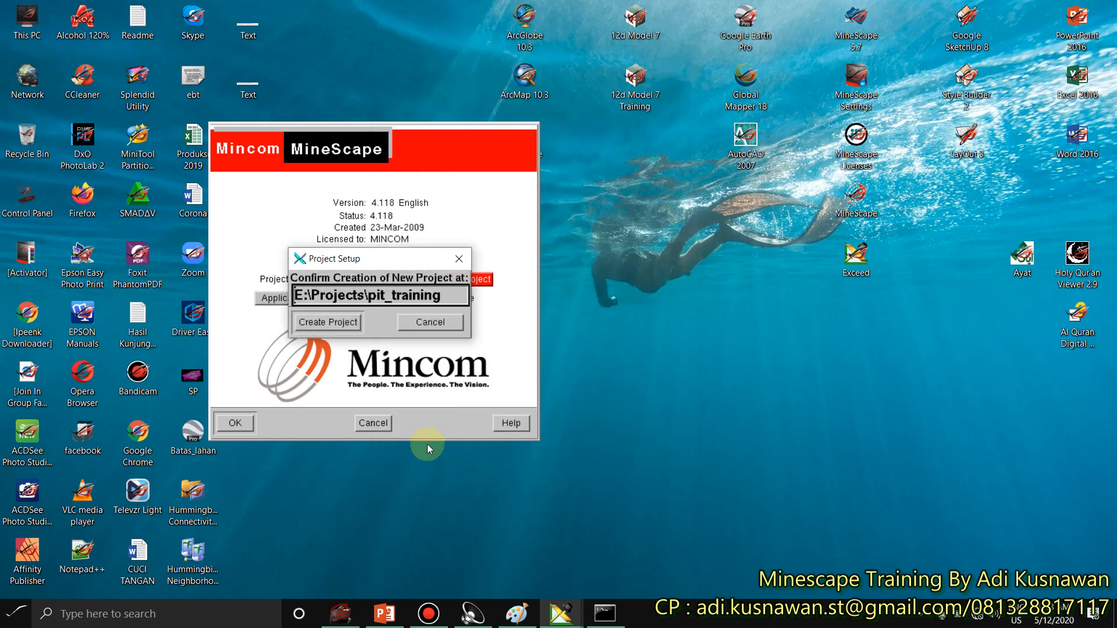
pyautogui.click(340, 323)
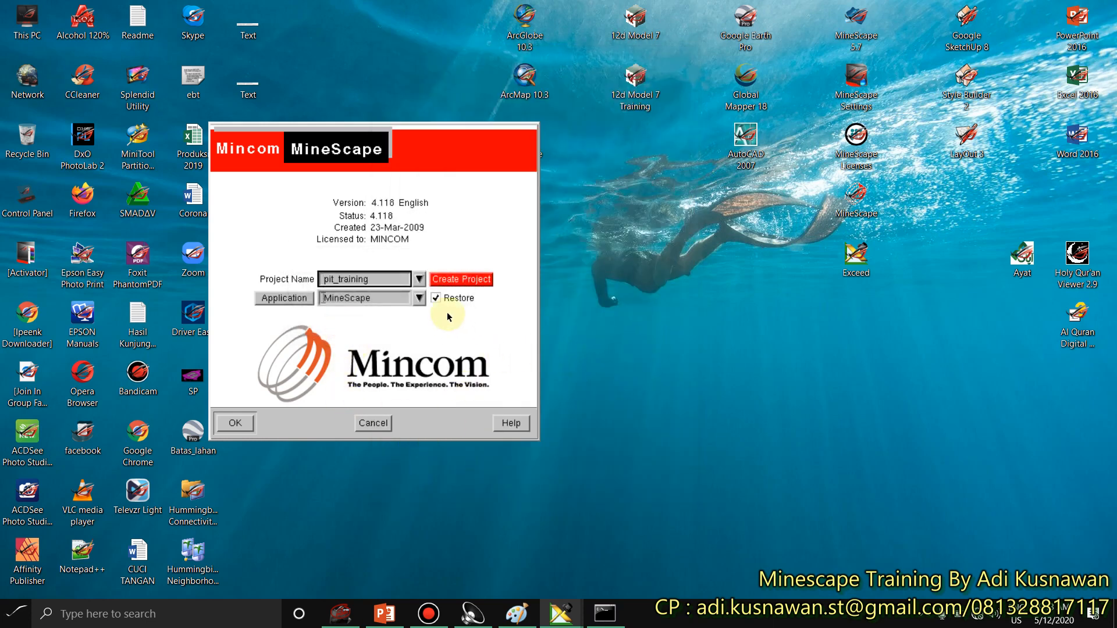
pyautogui.click(419, 280)
pyautogui.click(419, 279)
pyautogui.click(418, 282)
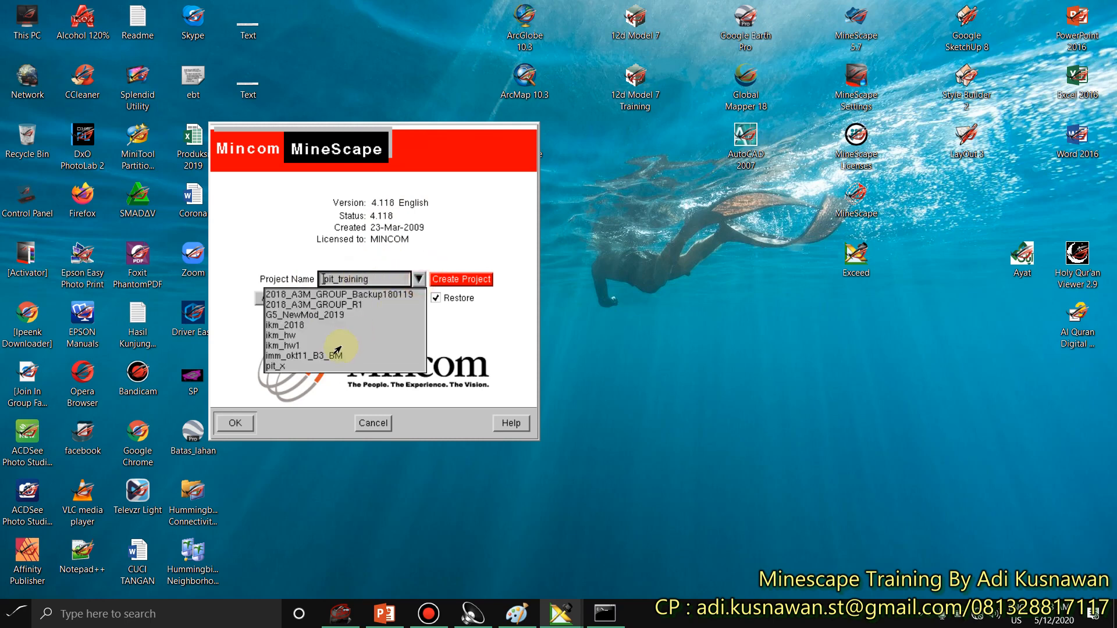
pyautogui.click(418, 280)
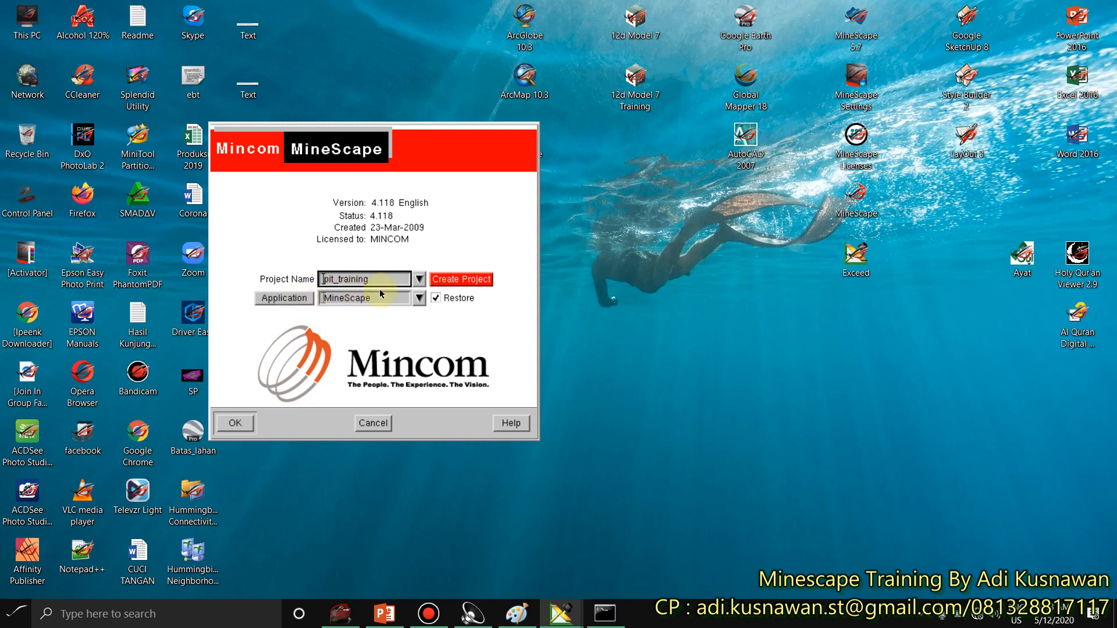
# Step: Turn off Restore, open the pit_training project in the MineScape application and maximize its window
pyautogui.click(436, 300)
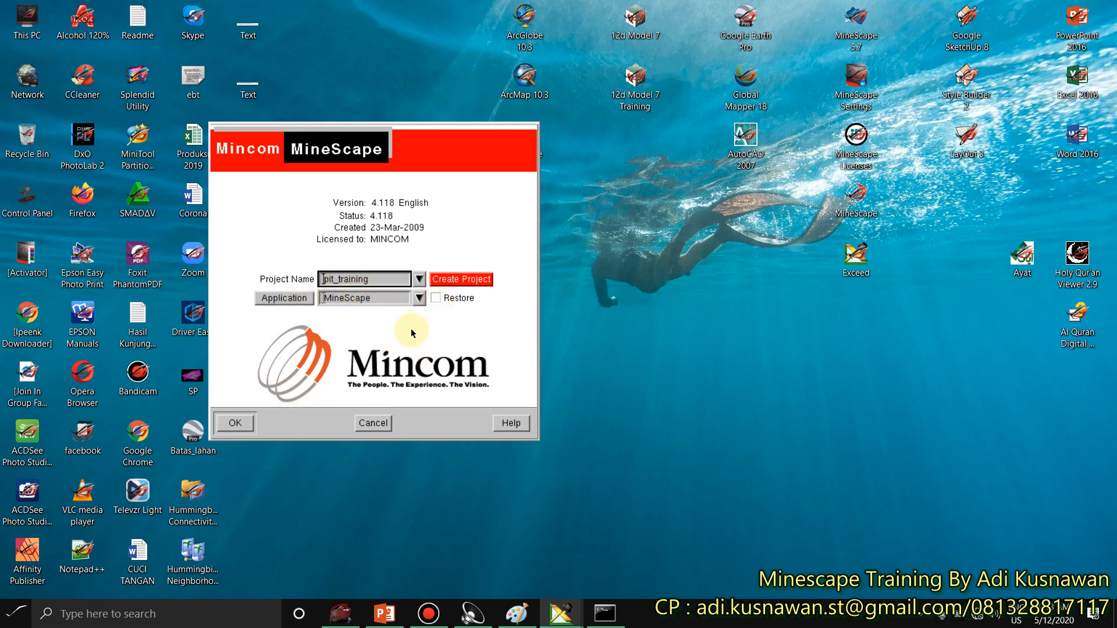
pyautogui.click(235, 423)
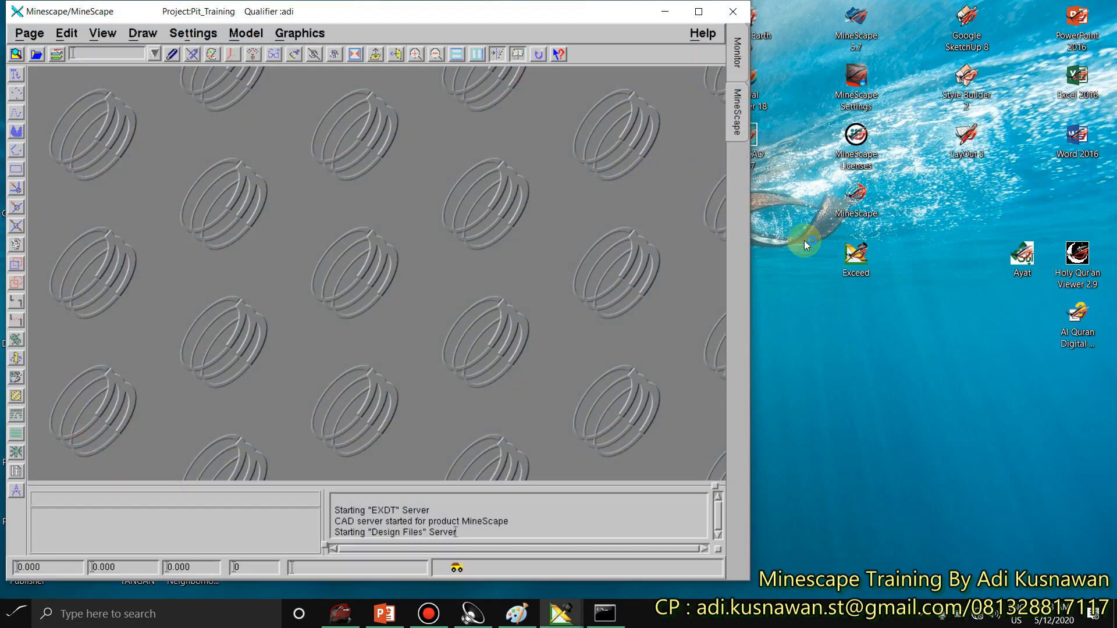
pyautogui.click(699, 14)
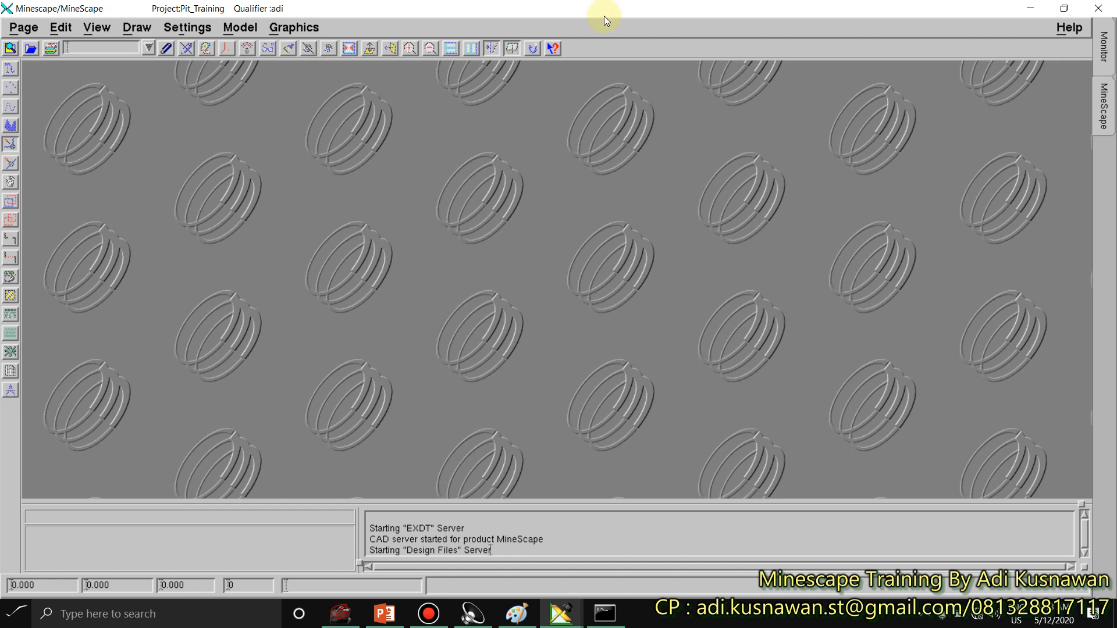
pyautogui.click(25, 28)
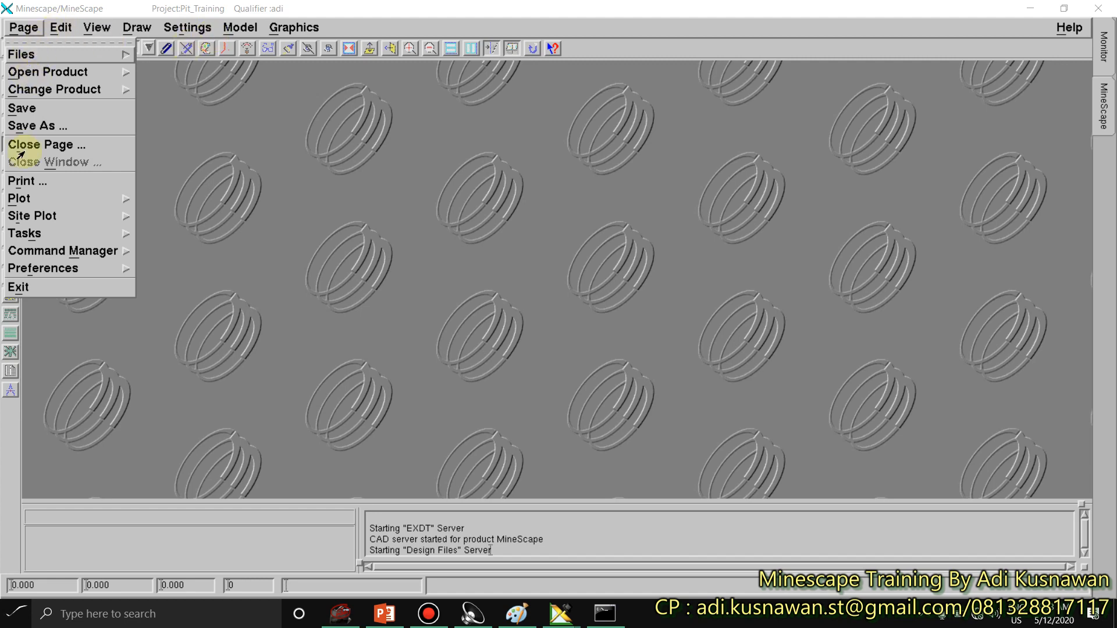
pyautogui.click(60, 28)
pyautogui.click(105, 27)
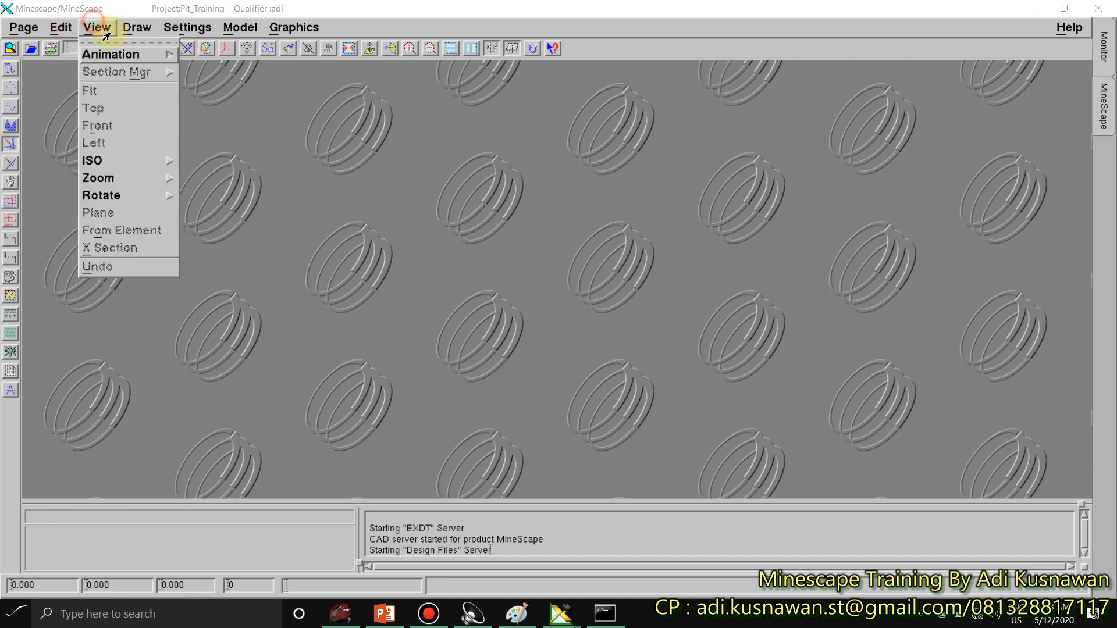
pyautogui.click(137, 28)
pyautogui.click(191, 26)
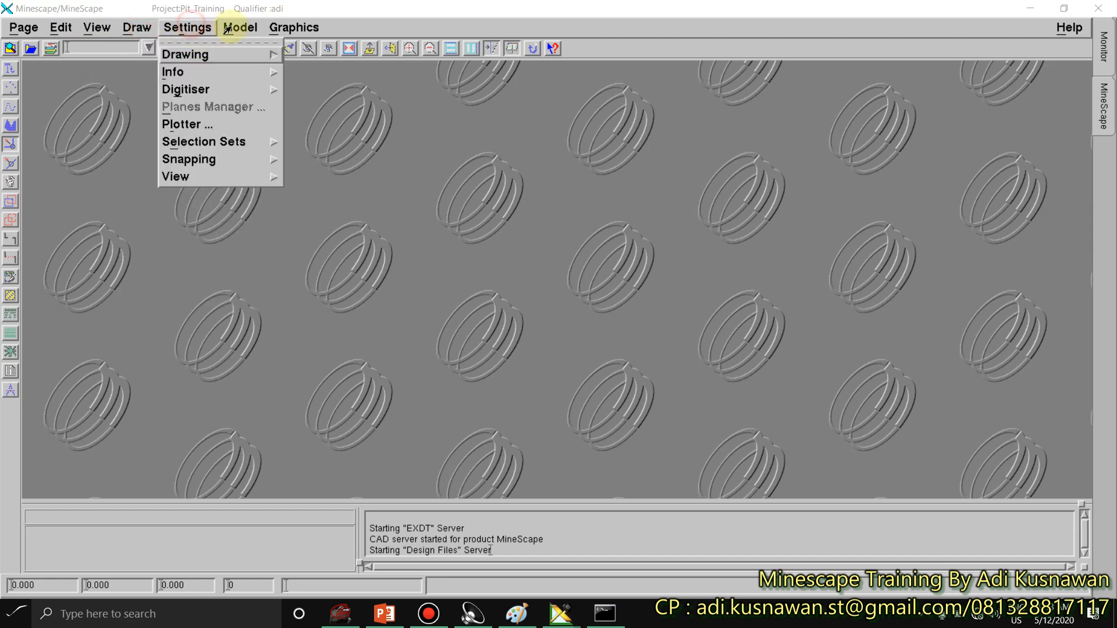
pyautogui.click(237, 28)
pyautogui.click(288, 30)
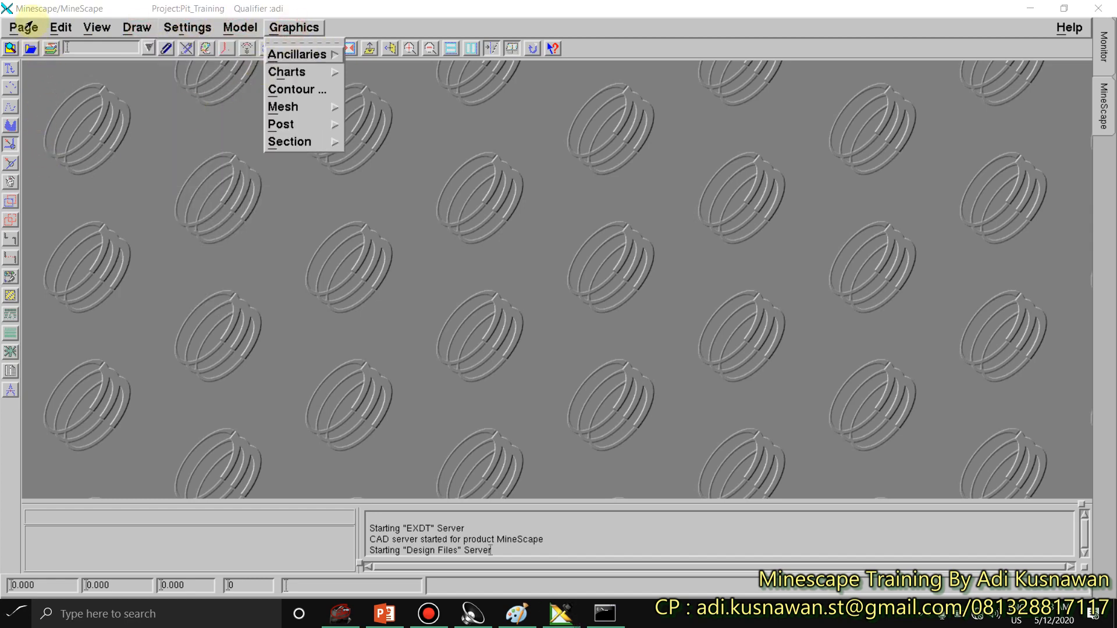
pyautogui.click(43, 6)
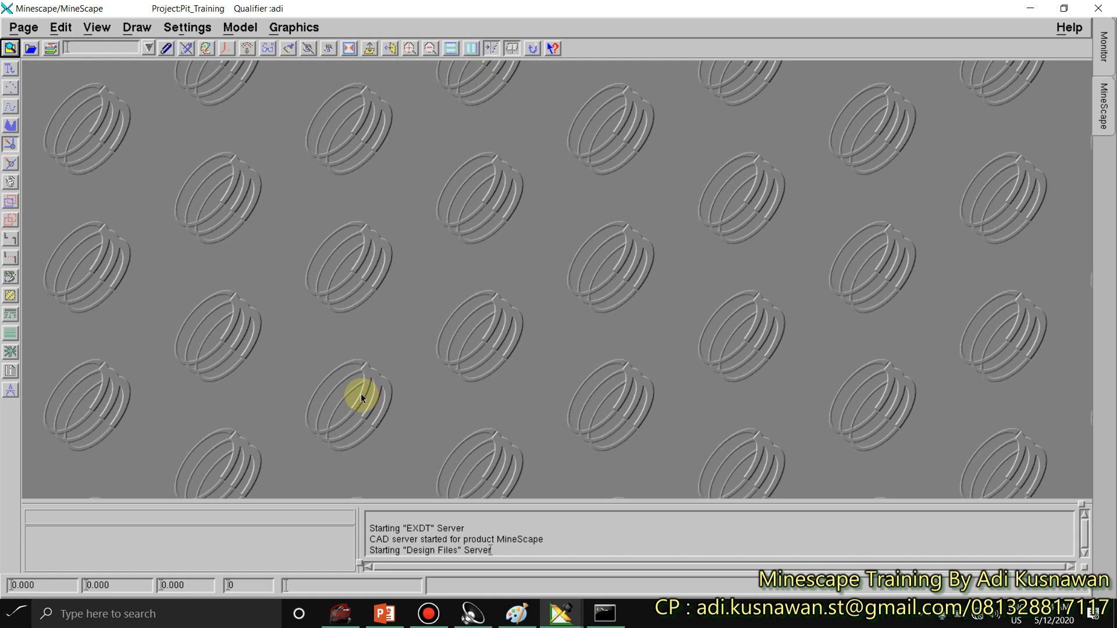
# Step: Switch to PowerPoint to view the slide listing the MineScape training topics
pyautogui.click(384, 613)
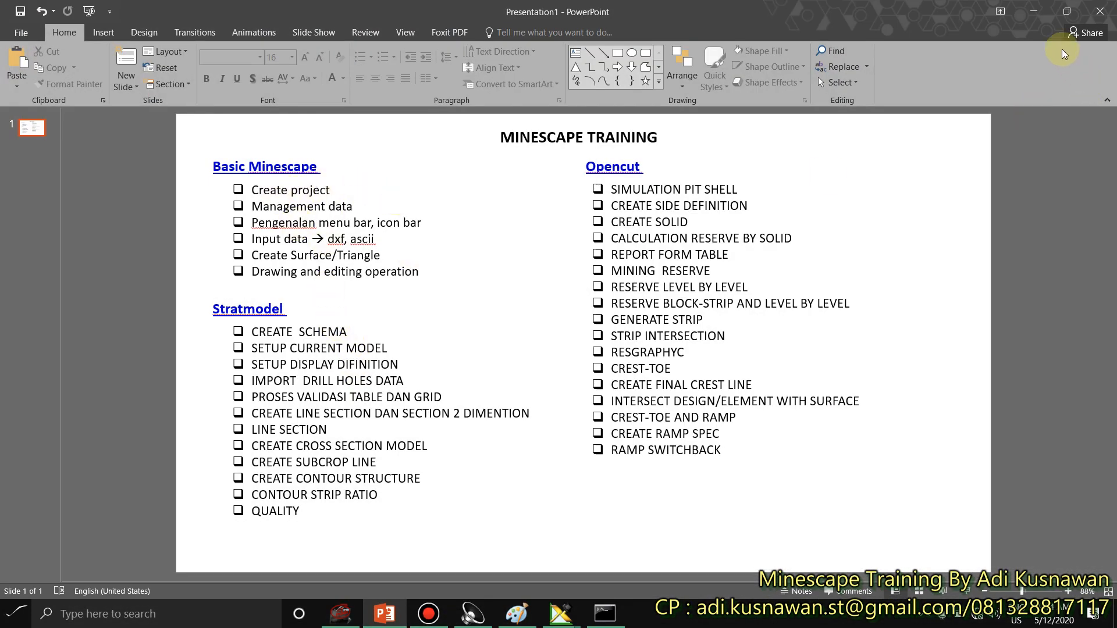
# Step: Leave the PowerPoint slide and open the project folder E:\Projects\pit_training in File Explorer
pyautogui.click(1035, 13)
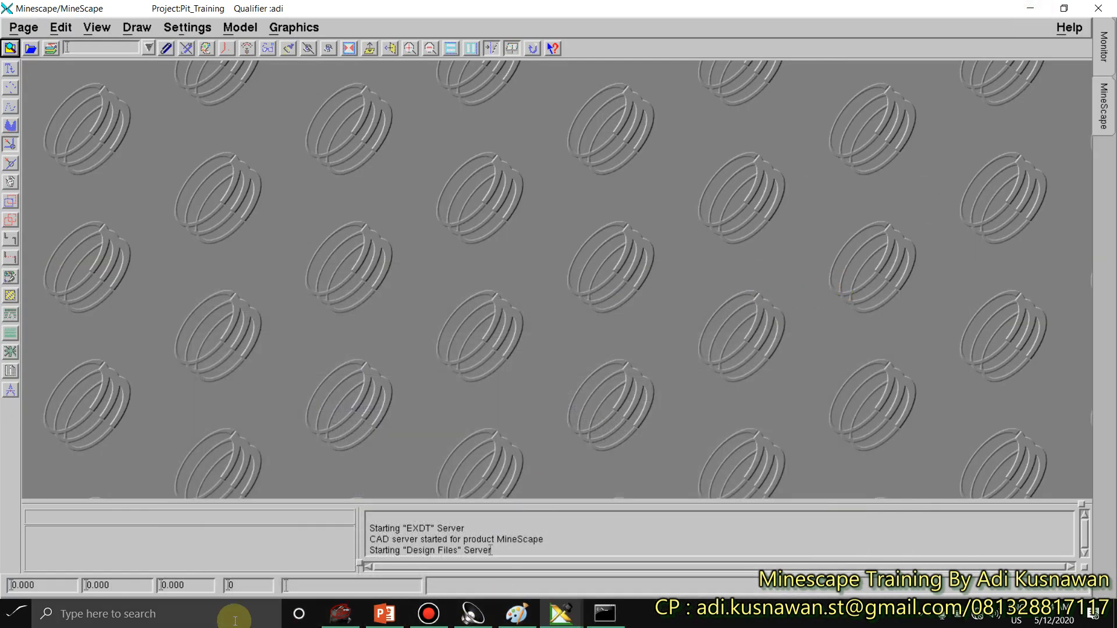
pyautogui.click(340, 612)
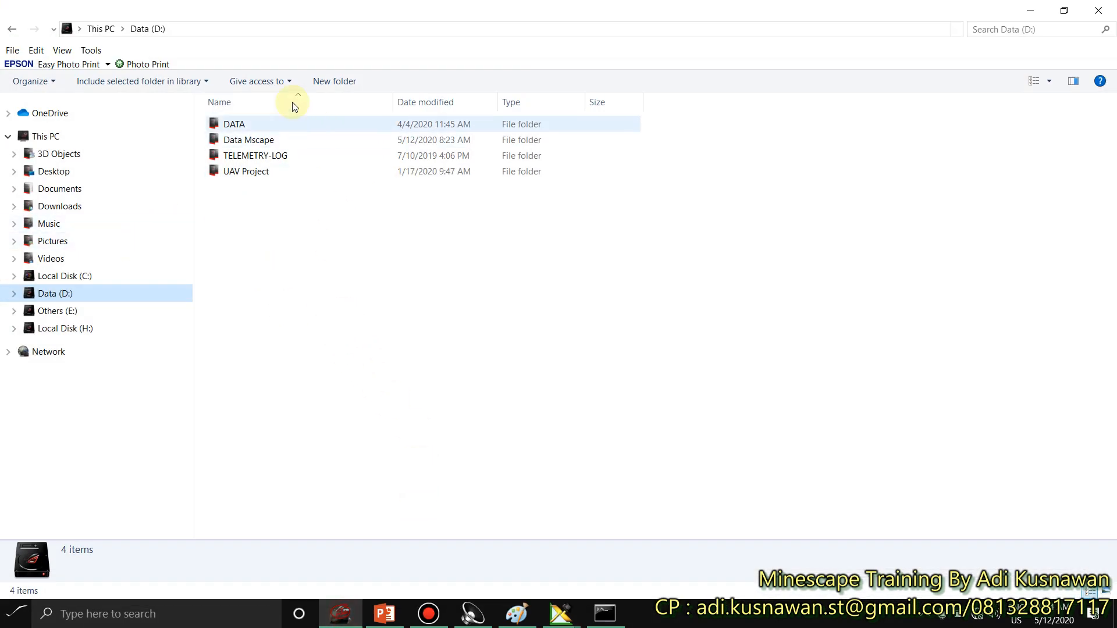
pyautogui.click(70, 314)
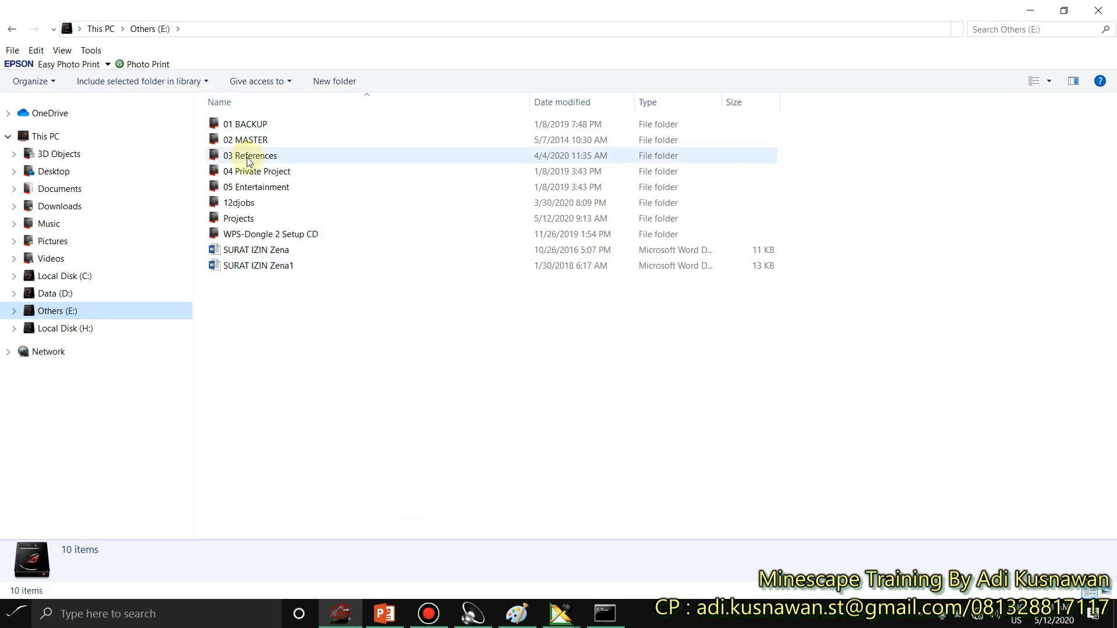
pyautogui.doubleClick(233, 219)
pyautogui.doubleClick(247, 250)
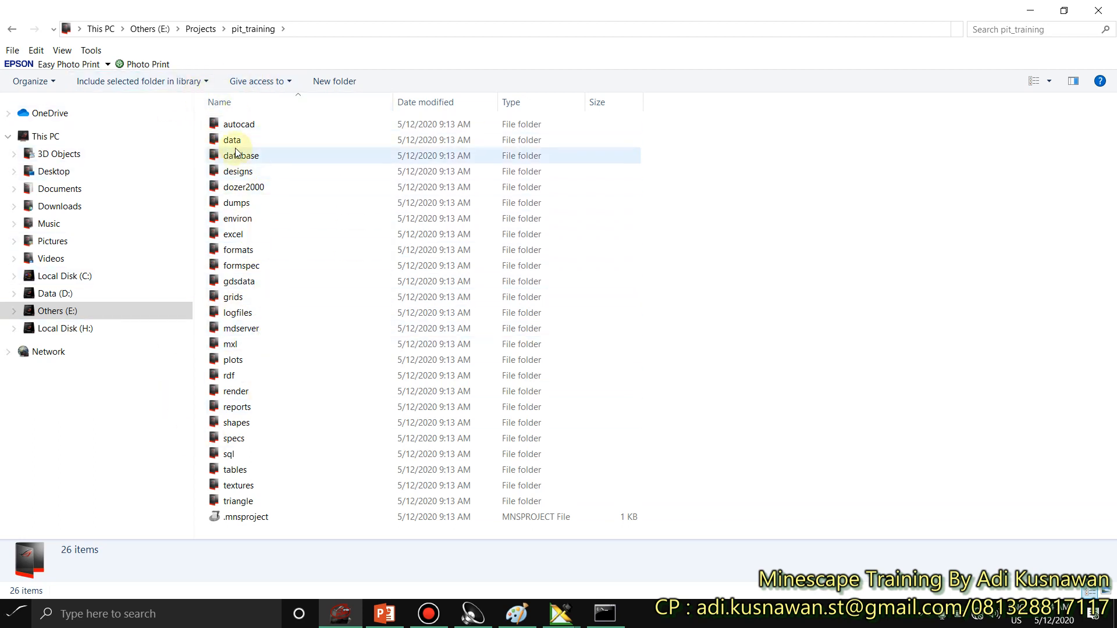
# Step: Look through the project's subfolders, opening data and autocad and returning to the pit_training folder
pyautogui.click(239, 124)
pyautogui.click(234, 143)
pyautogui.click(236, 156)
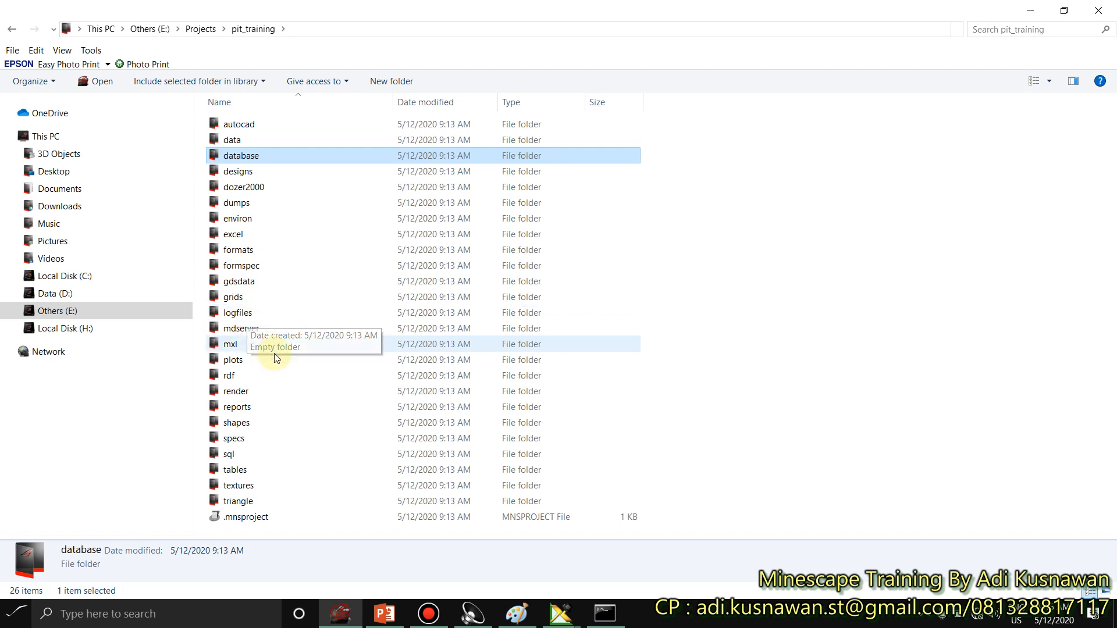
pyautogui.doubleClick(243, 142)
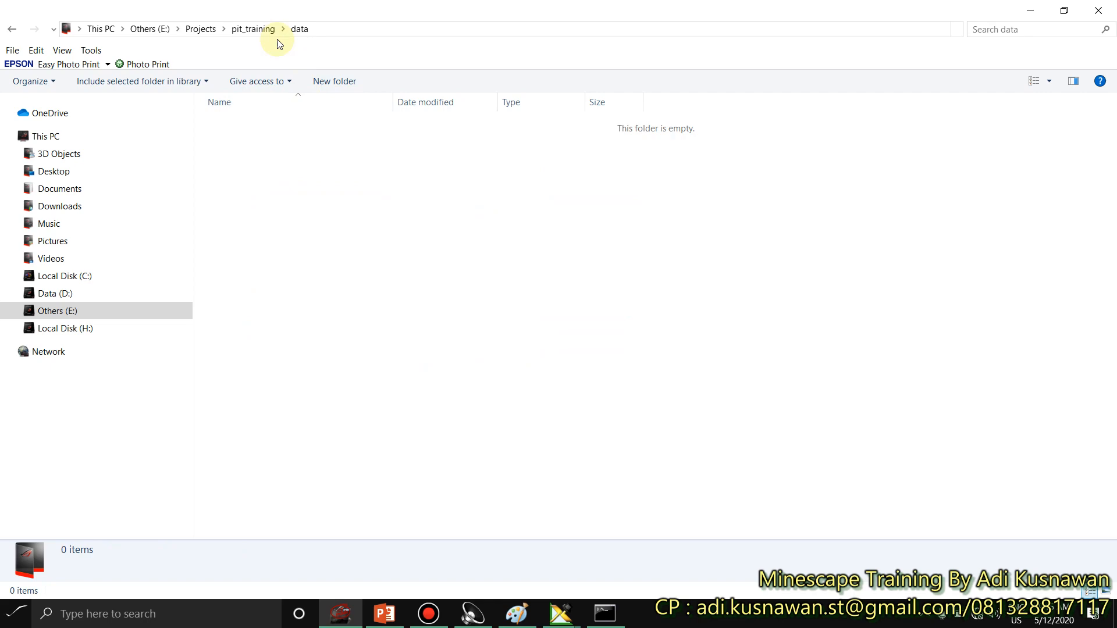
pyautogui.click(247, 29)
pyautogui.doubleClick(232, 127)
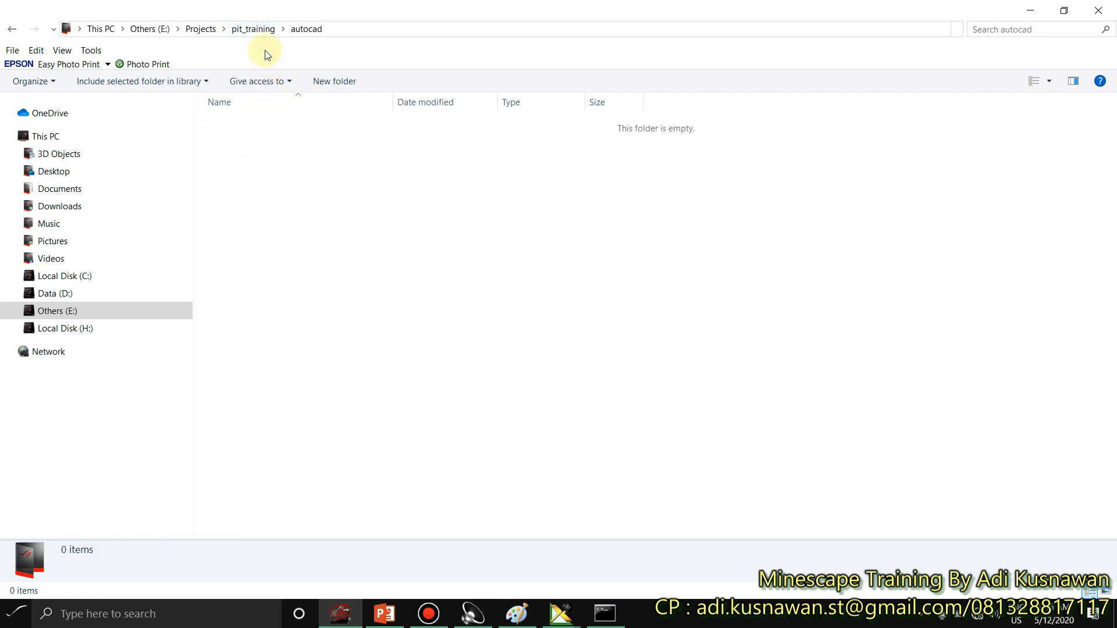
pyautogui.click(252, 30)
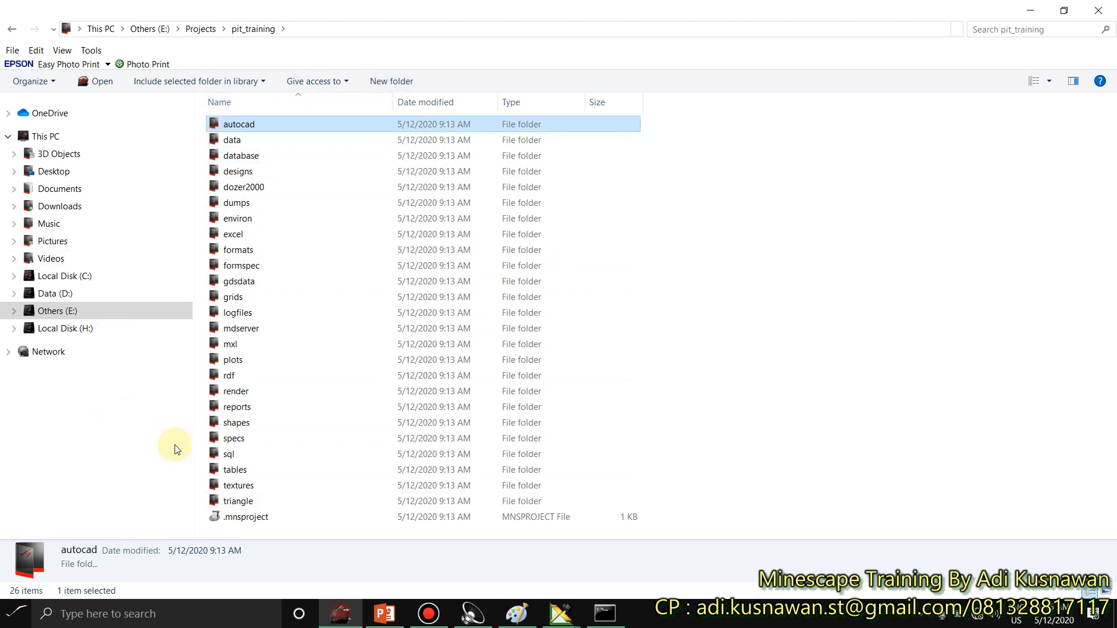
# Step: Open D:\Data Mscape in a new File Explorer window and review source files such as bdy_lahan, lith_1.prn and topo_xyz_1.prn
pyautogui.press('super+e')
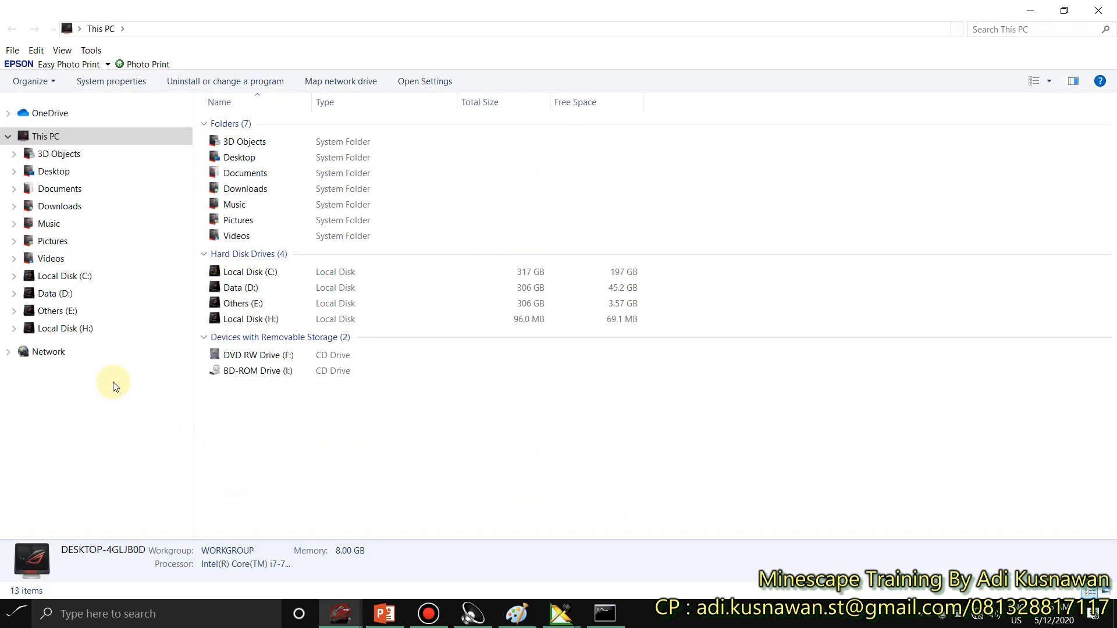
pyautogui.click(50, 294)
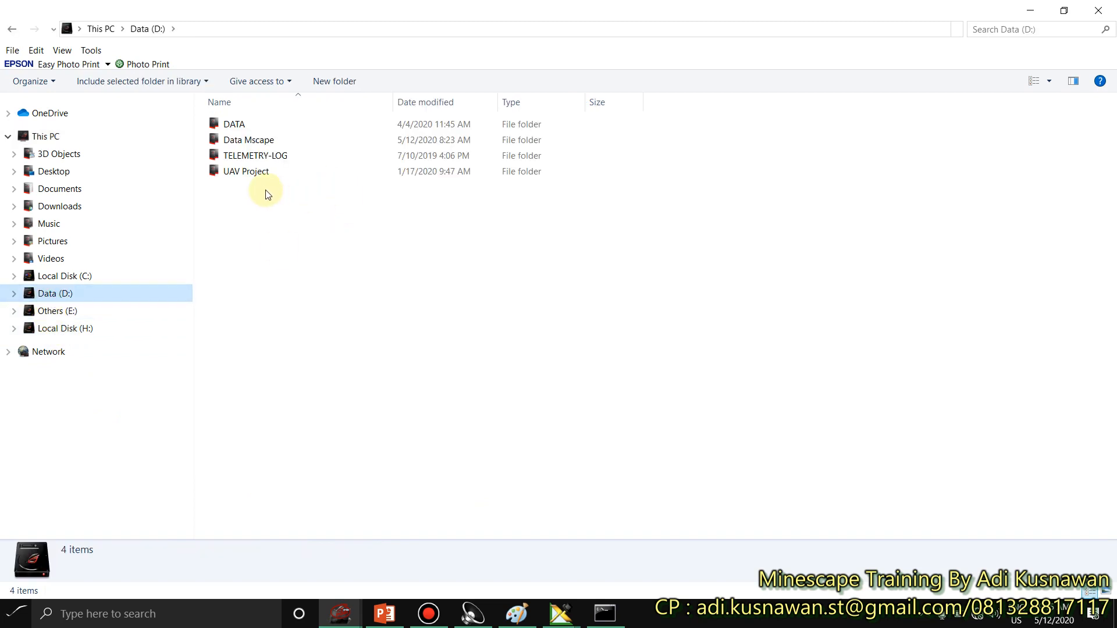
pyautogui.doubleClick(246, 144)
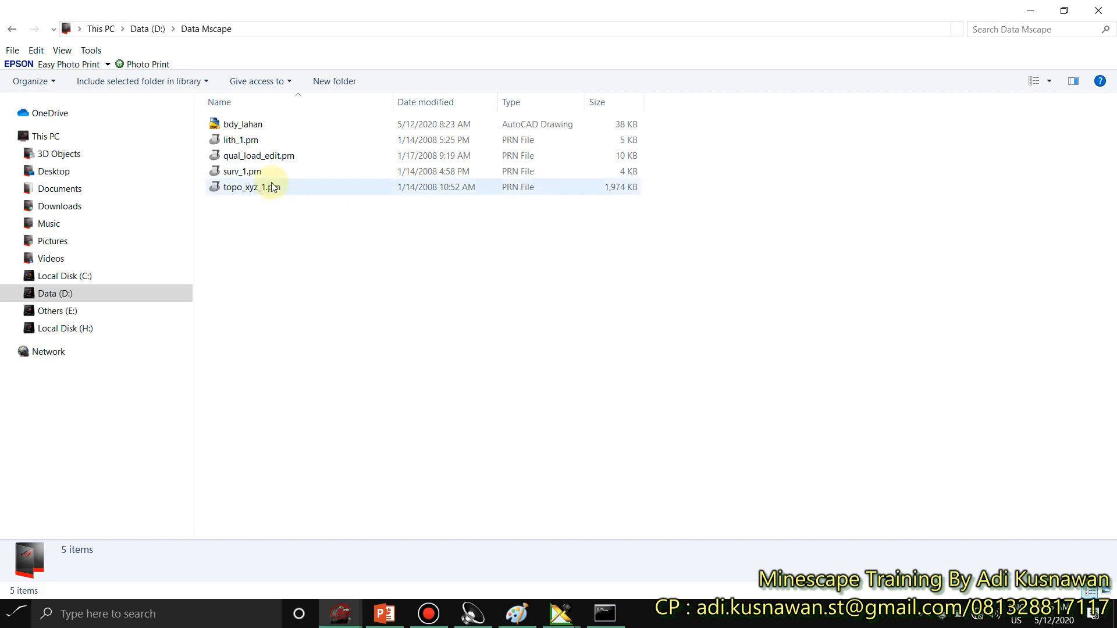
pyautogui.click(245, 124)
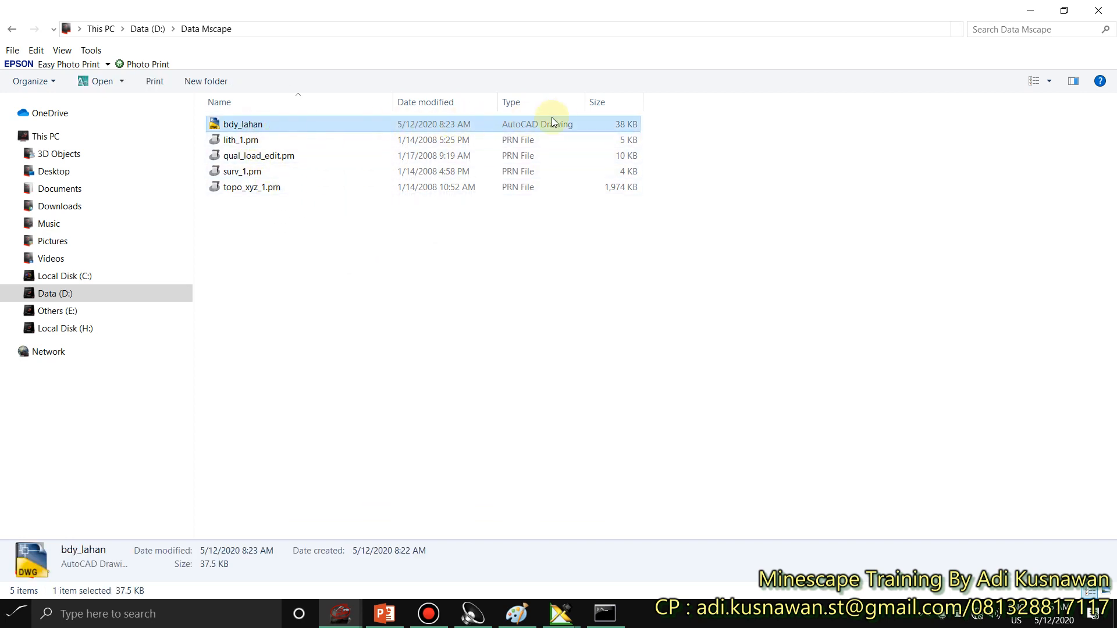
pyautogui.click(243, 141)
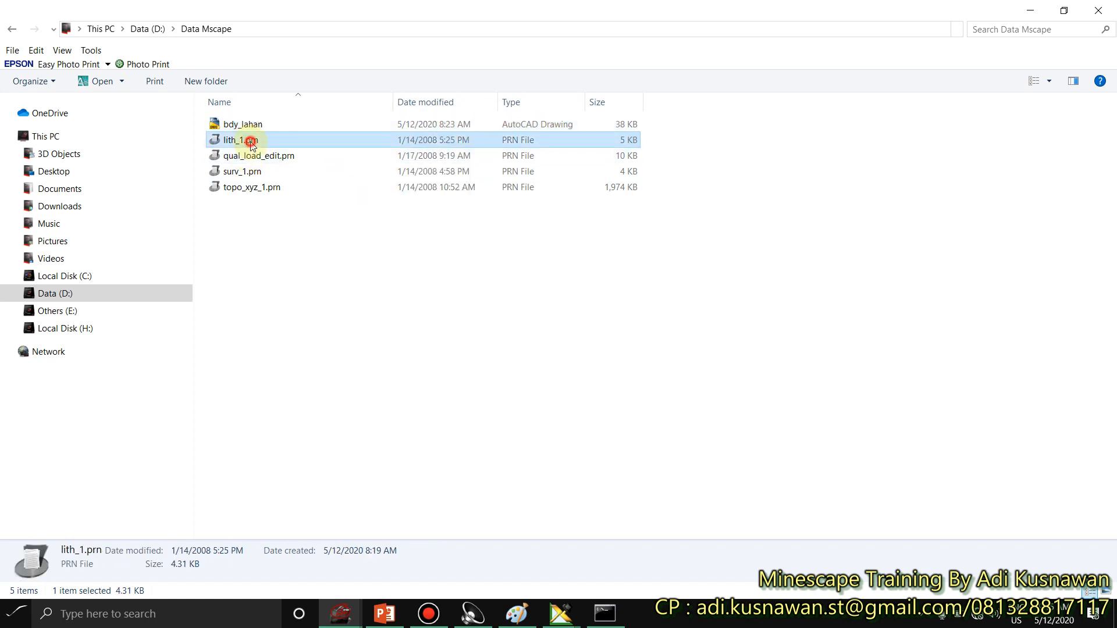
pyautogui.click(253, 190)
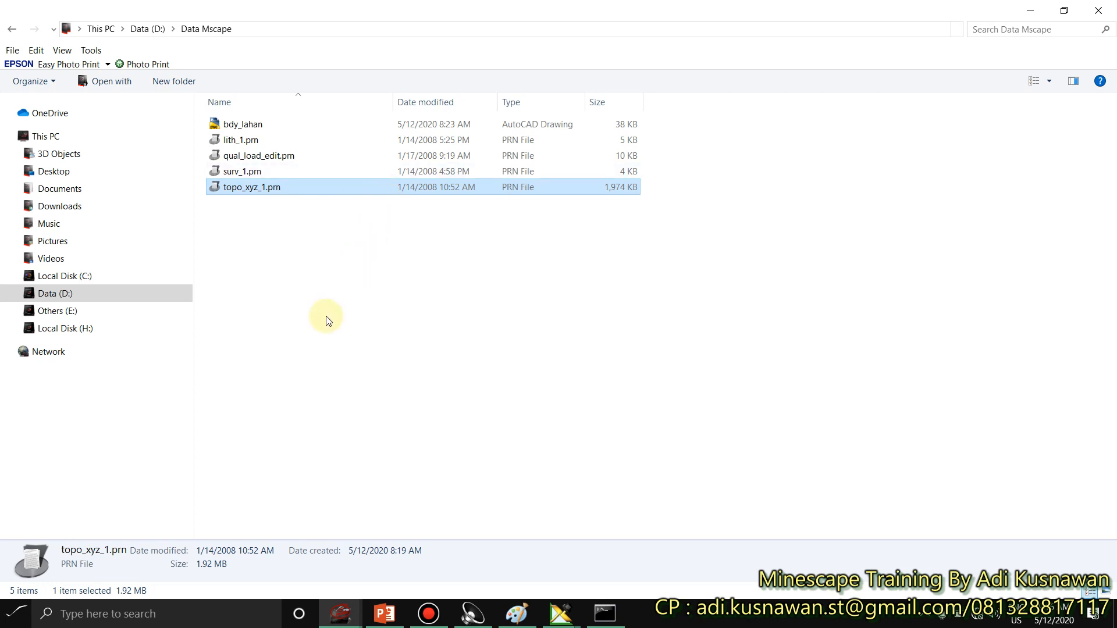
# Step: Switch to Excel 2016, create a blank workbook and select cell B2
pyautogui.click(16, 614)
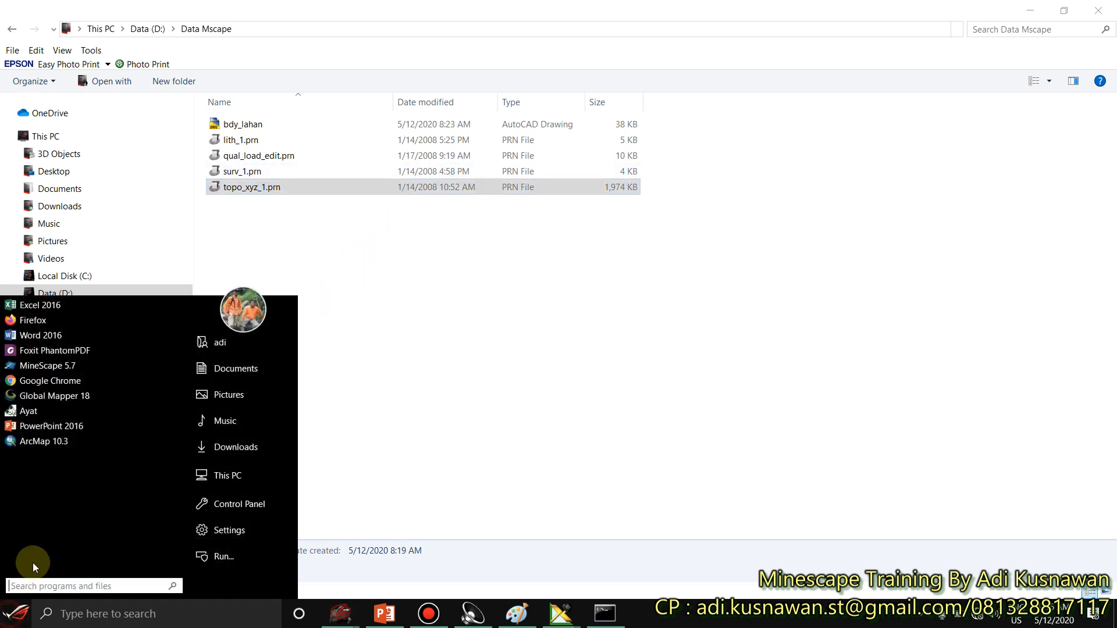
pyautogui.click(43, 305)
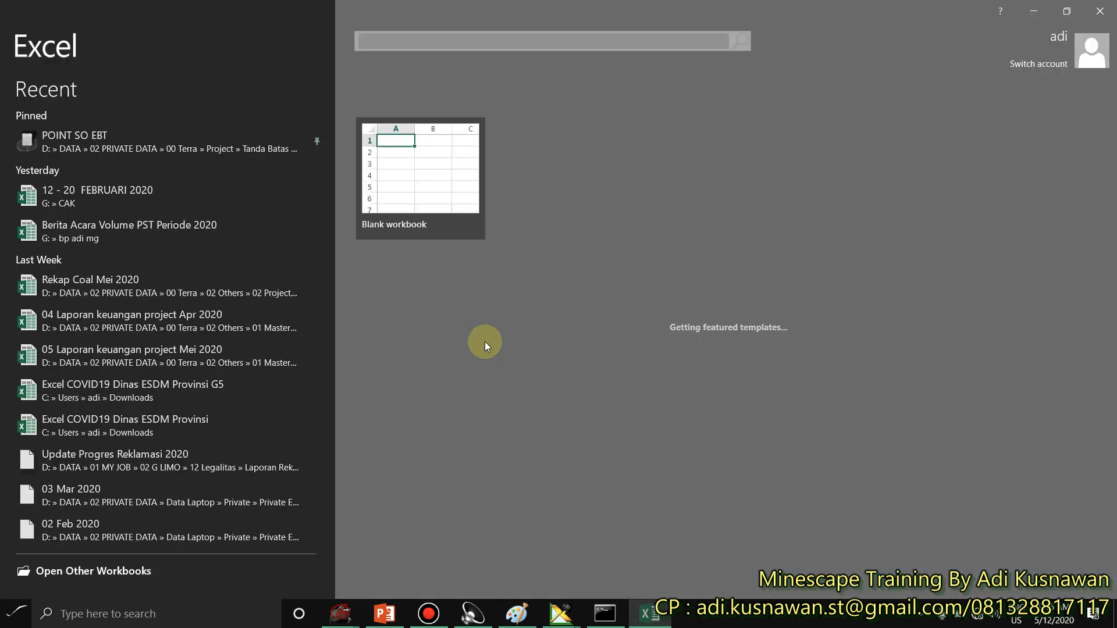
pyautogui.click(413, 219)
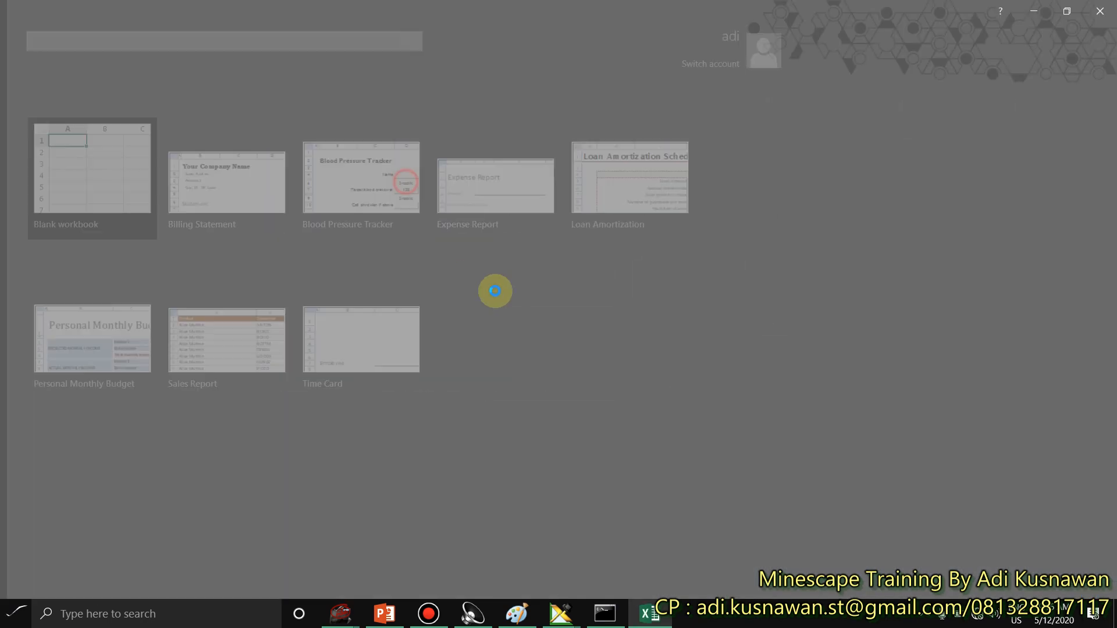
pyautogui.click(83, 170)
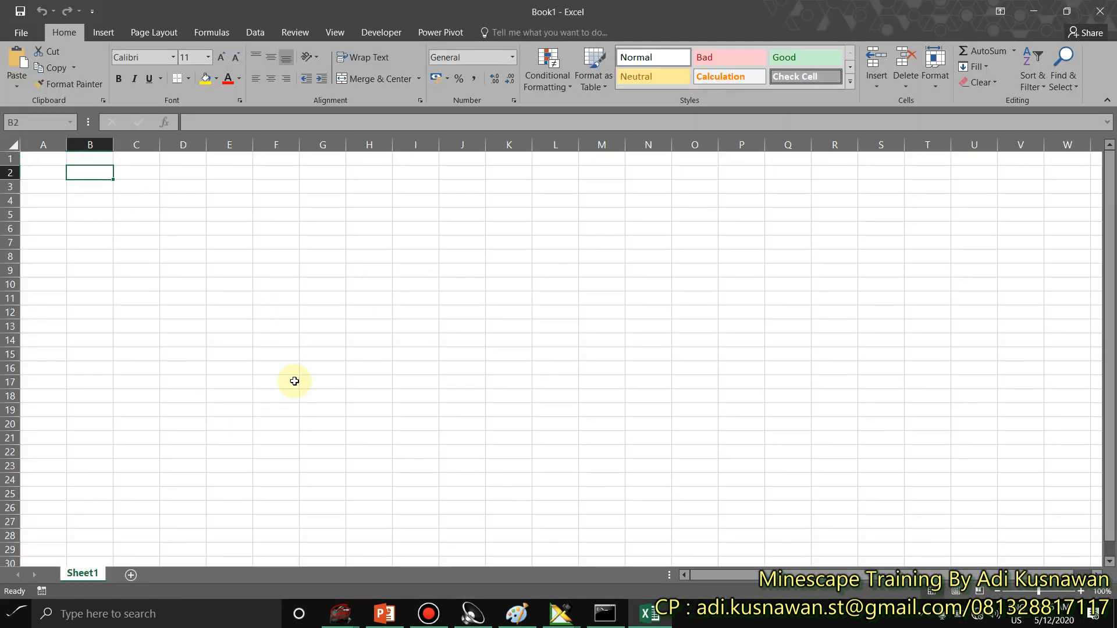
# Step: Enter 132131313, 1323131, 123115 and 123131356 down from B2, and copy the B2 value down through B11
pyautogui.write('132131313')
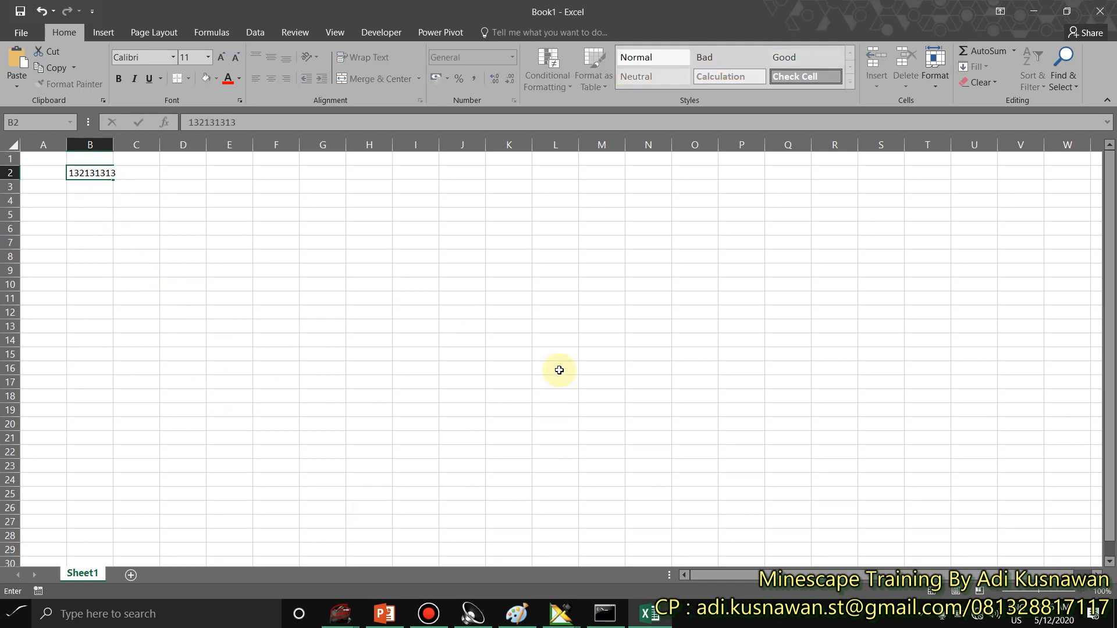
pyautogui.press('Return')
pyautogui.write('1323131')
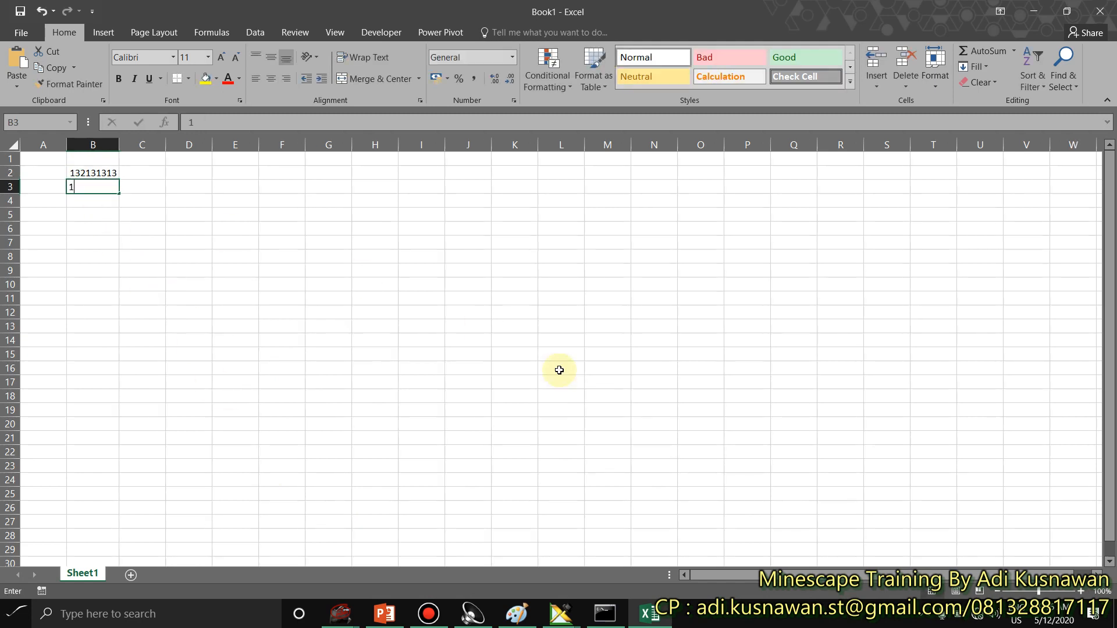
pyautogui.press('Return')
pyautogui.write('123115')
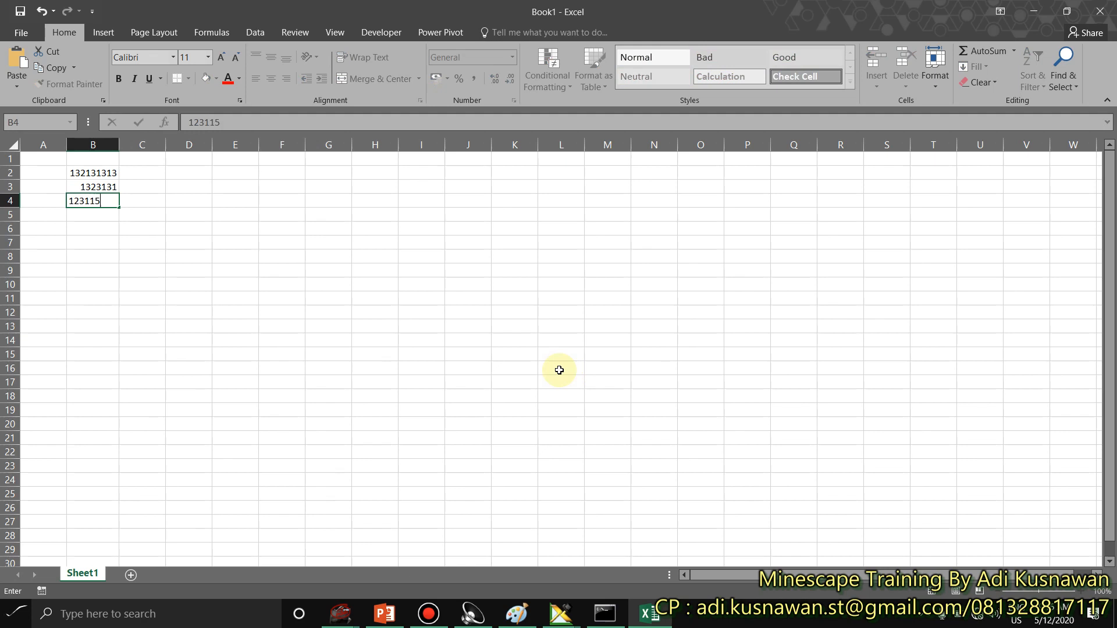
pyautogui.press('Return')
pyautogui.write('123131356')
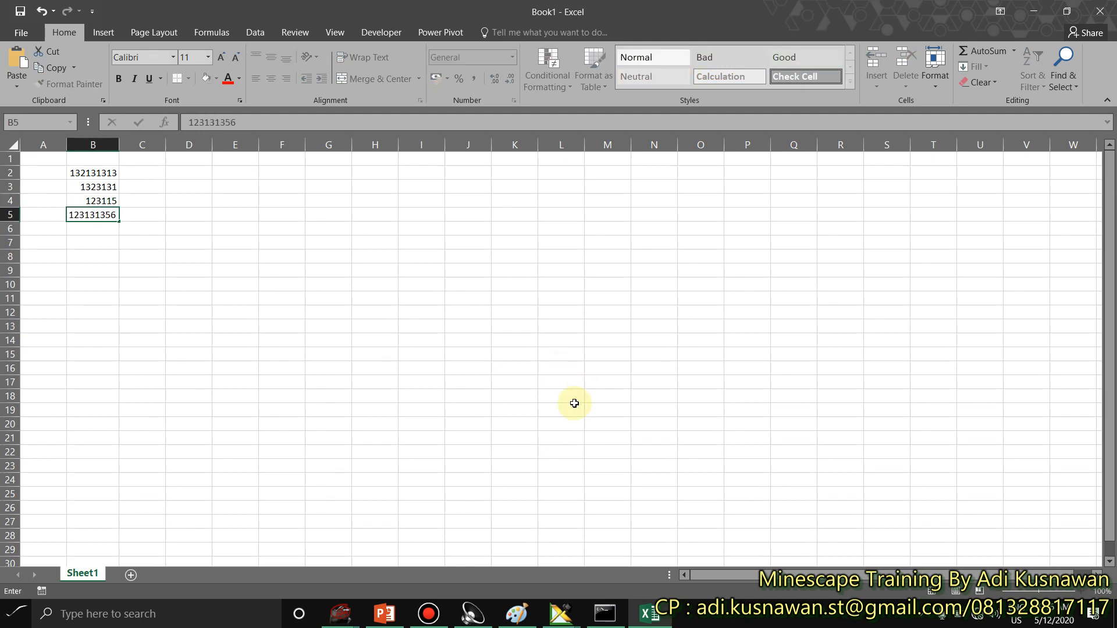
pyautogui.click(486, 401)
pyautogui.click(96, 169)
pyautogui.moveTo(118, 179); pyautogui.dragTo(119, 299)
# Step: Enter 9654221 in cell C2 and copy it down through C11
pyautogui.click(135, 180)
pyautogui.write('9654221')
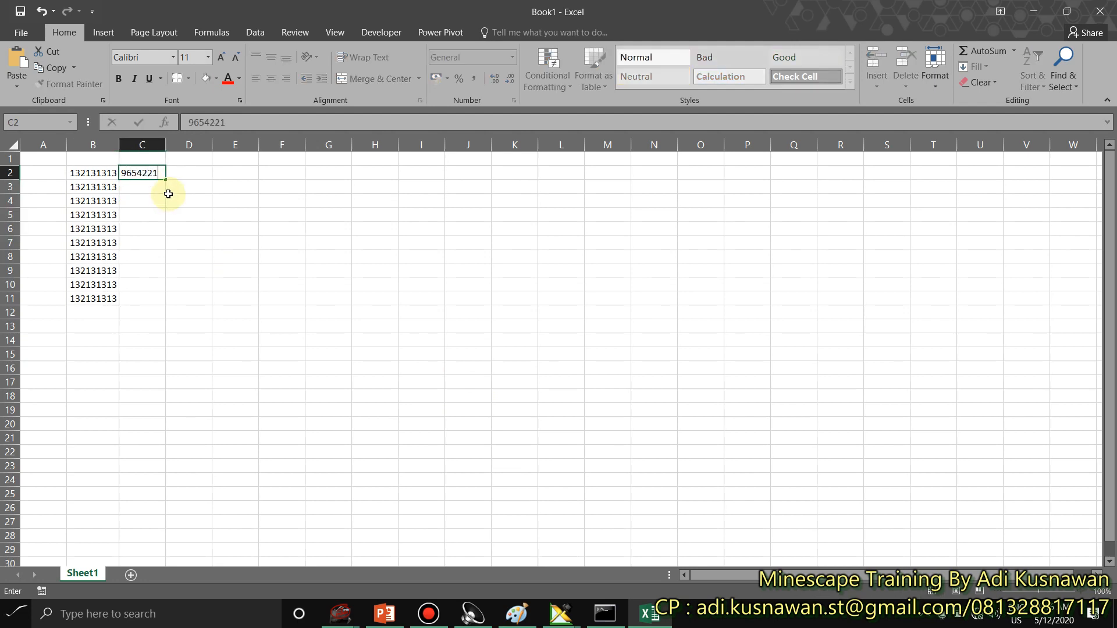
pyautogui.press('Return')
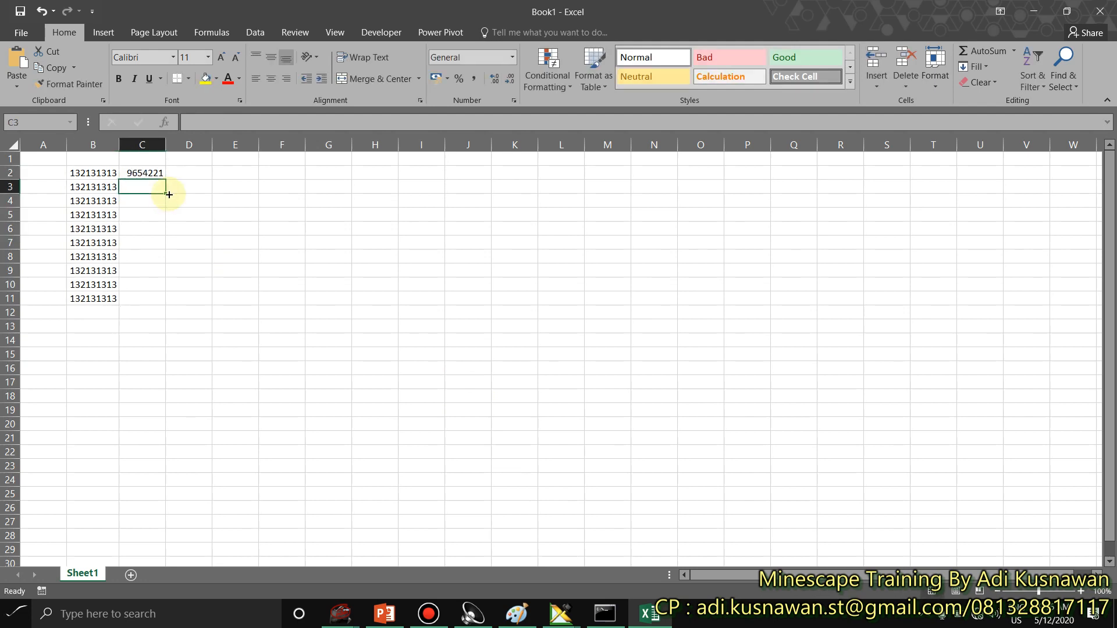
pyautogui.click(163, 174)
pyautogui.moveTo(165, 179); pyautogui.dragTo(160, 308)
pyautogui.click(221, 226)
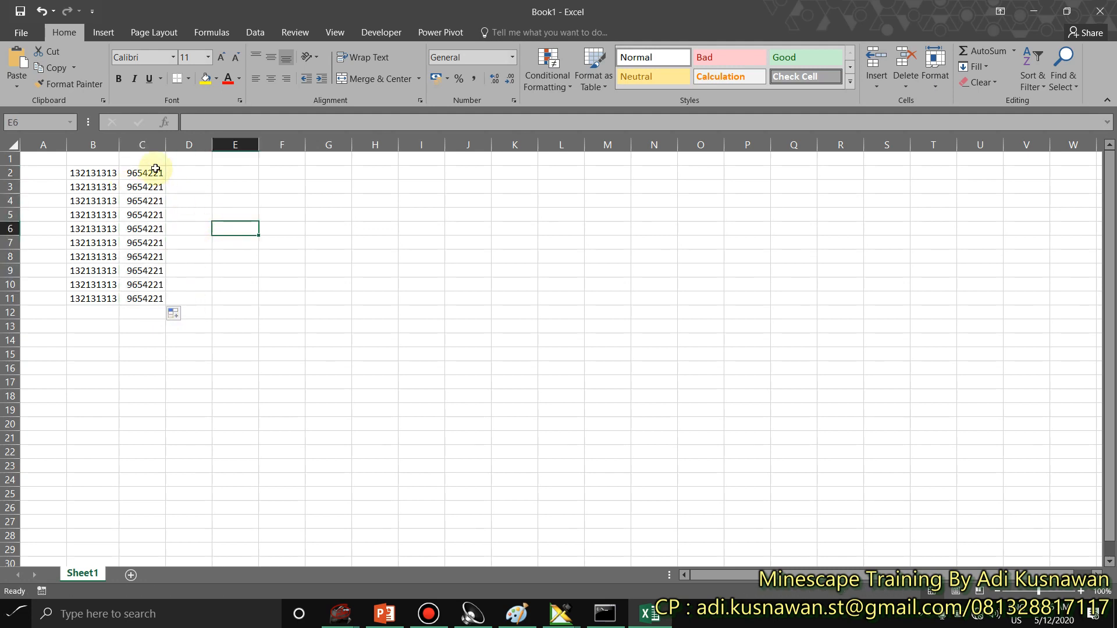
# Step: Left-align columns B and C and widen them equally so the two number columns are clearly spaced
pyautogui.moveTo(162, 145); pyautogui.dragTo(182, 145)
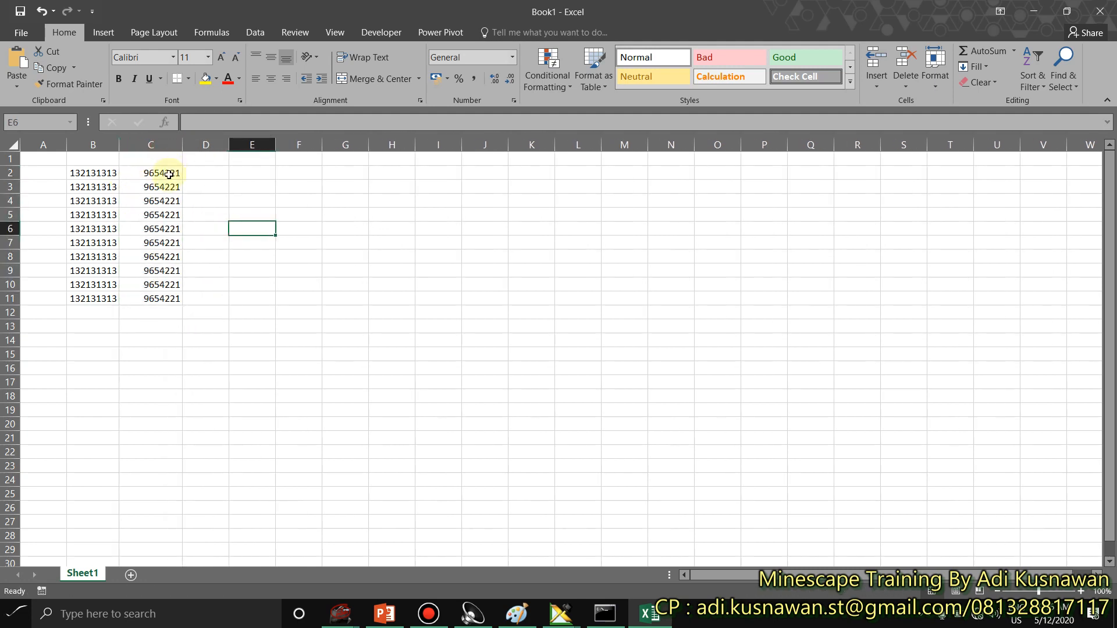
pyautogui.click(104, 145)
pyautogui.moveTo(114, 152); pyautogui.dragTo(151, 145)
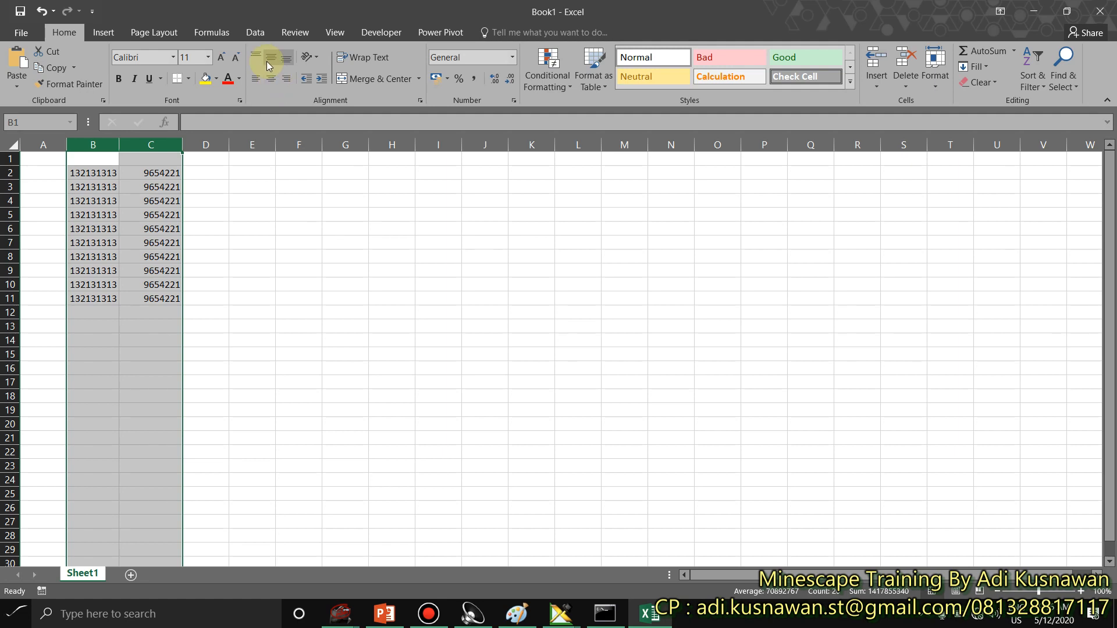
pyautogui.click(259, 79)
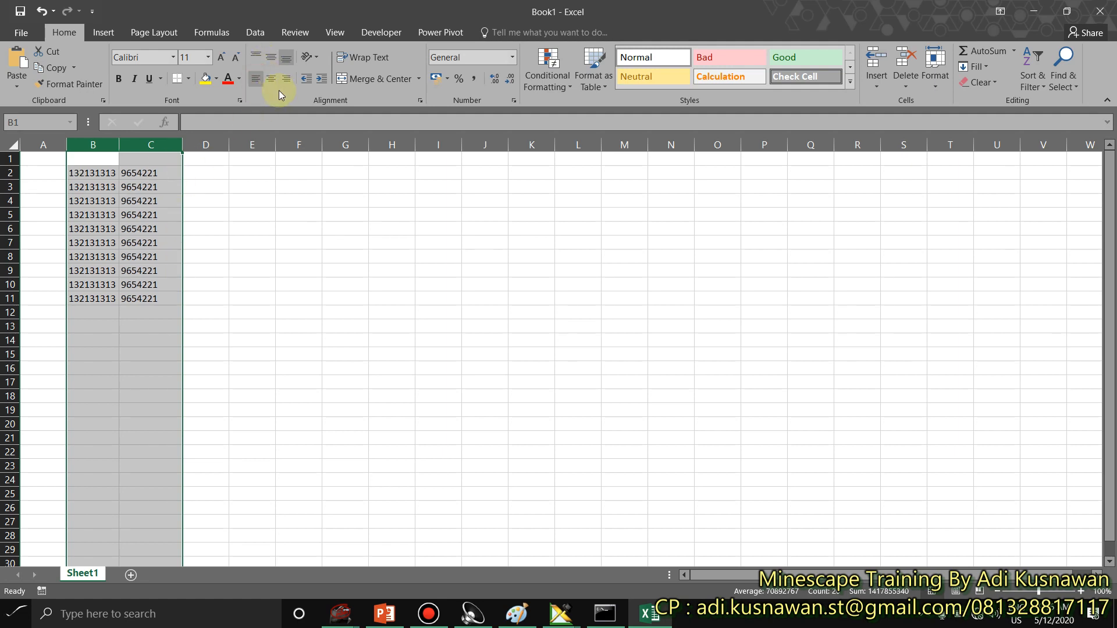
pyautogui.moveTo(118, 145); pyautogui.dragTo(191, 145)
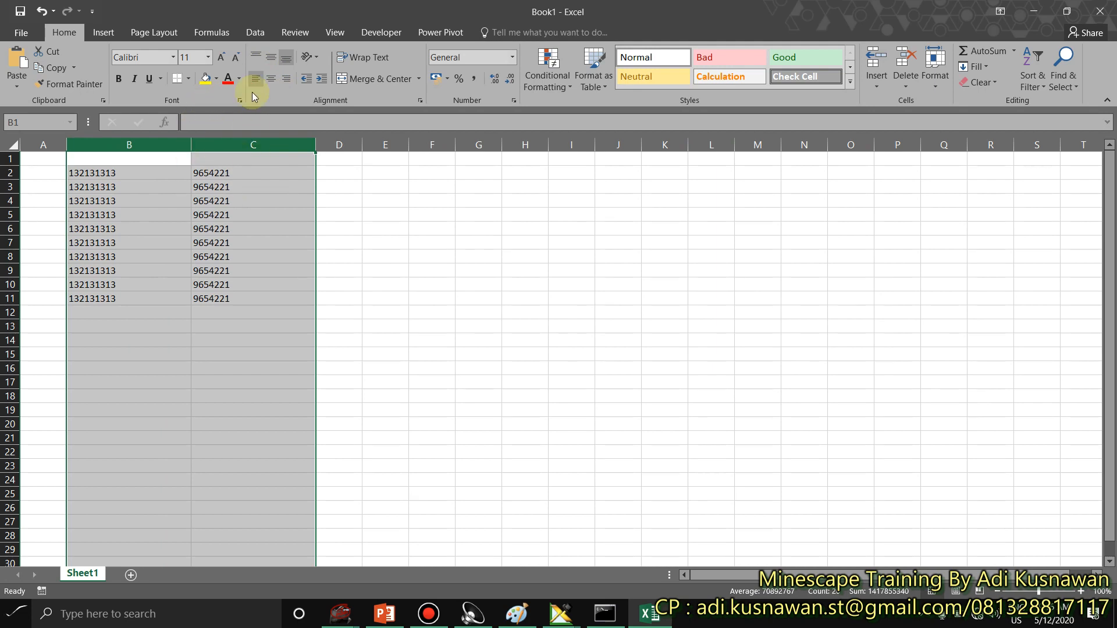
pyautogui.click(349, 283)
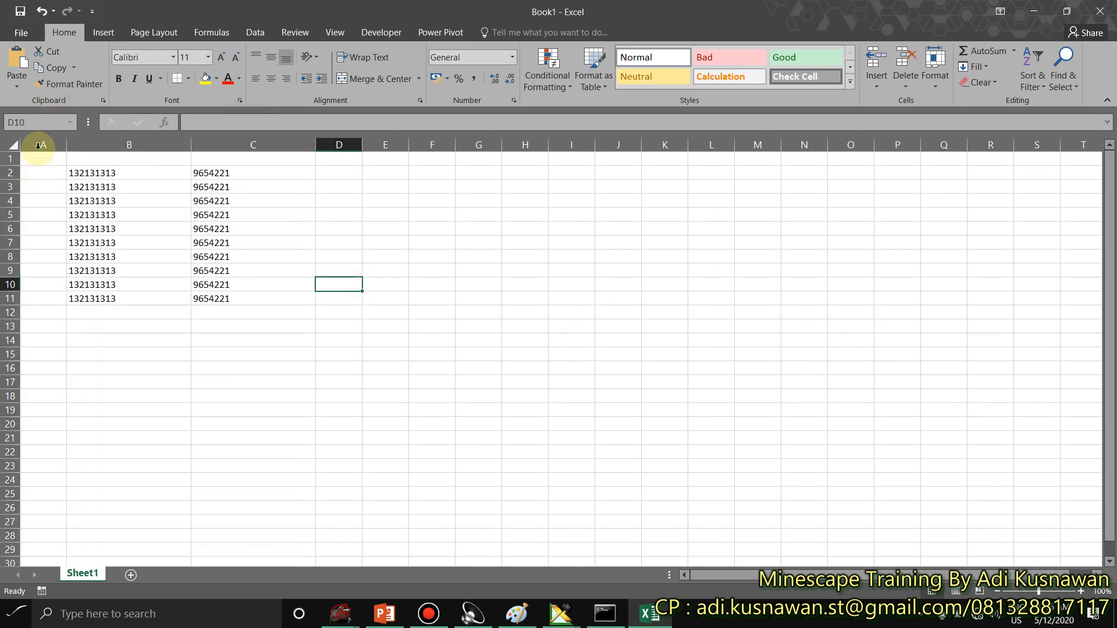
# Step: Delete the empty first row above the sample numbers
pyautogui.rightClick(18, 159)
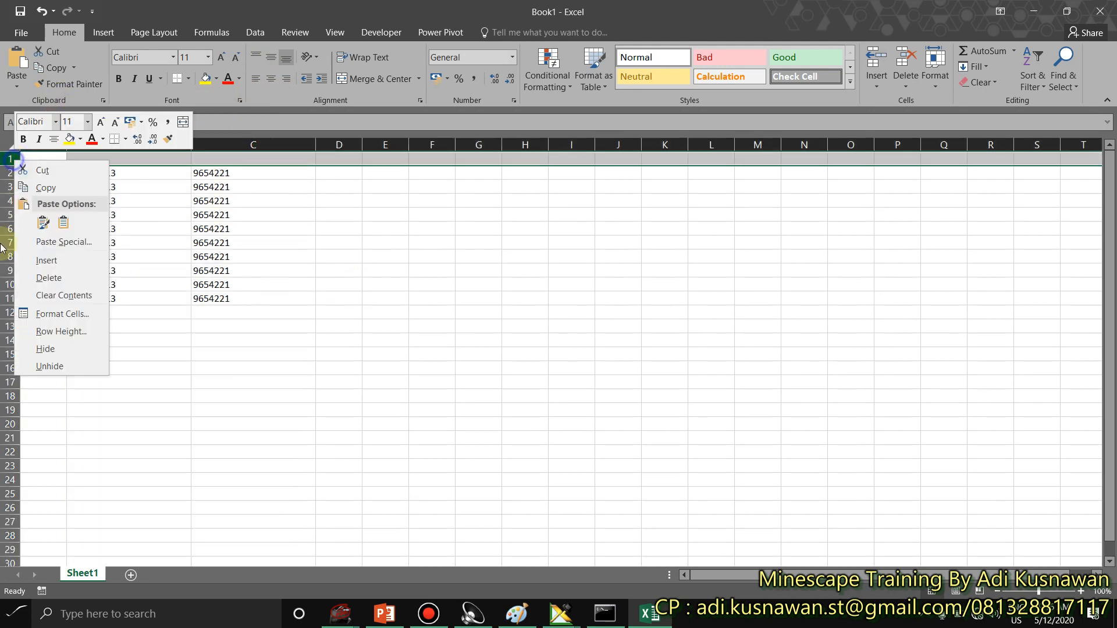
pyautogui.click(23, 275)
pyautogui.click(47, 146)
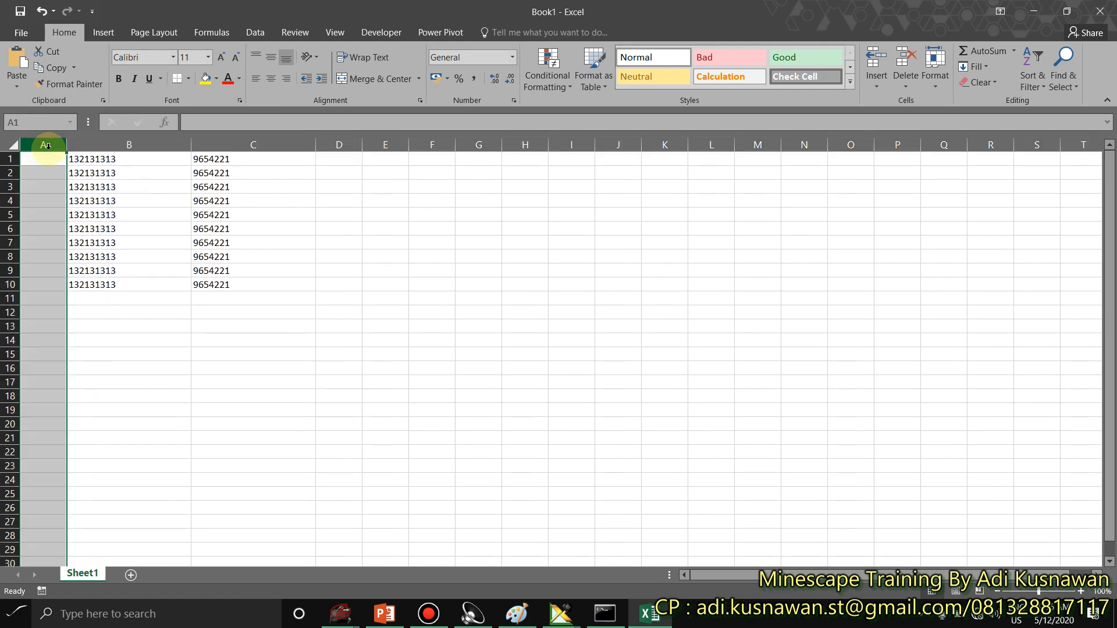
# Step: Move the number block B1:C10 so it starts at A1, and widen column A to fit before selecting columns A and B
pyautogui.moveTo(87, 159); pyautogui.dragTo(232, 281)
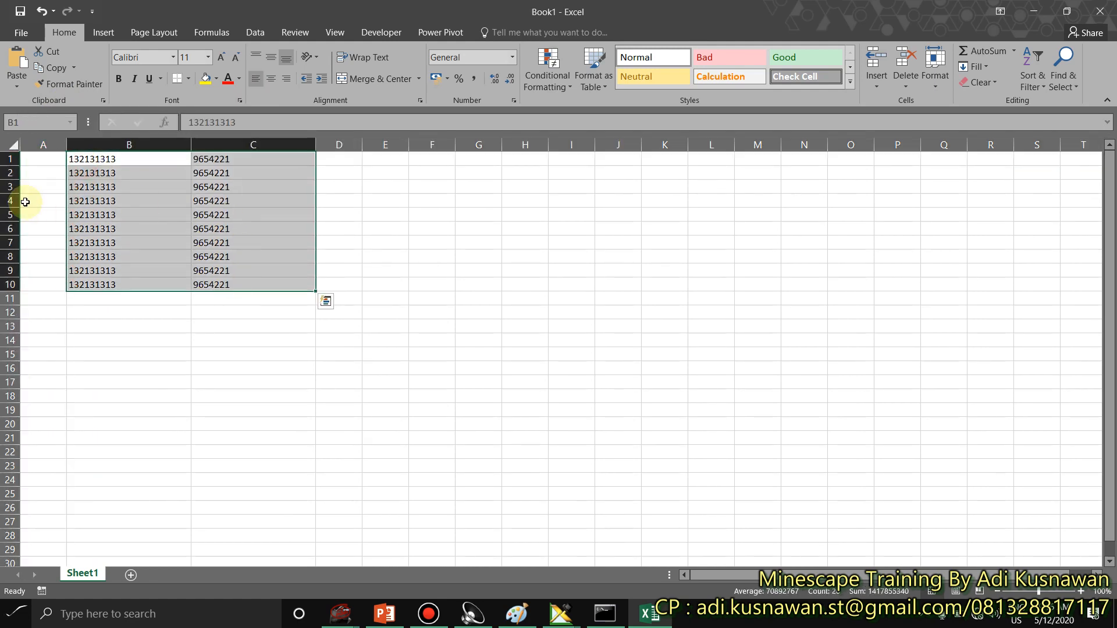
pyautogui.moveTo(66, 211); pyautogui.dragTo(21, 214)
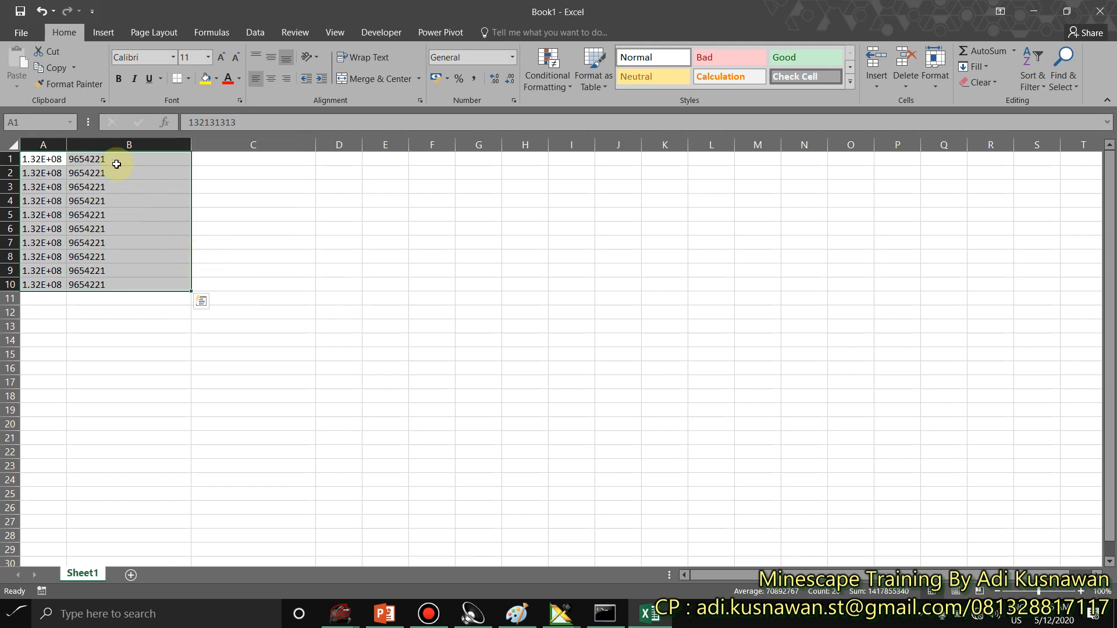
pyautogui.doubleClick(66, 144)
pyautogui.moveTo(41, 145); pyautogui.dragTo(108, 148)
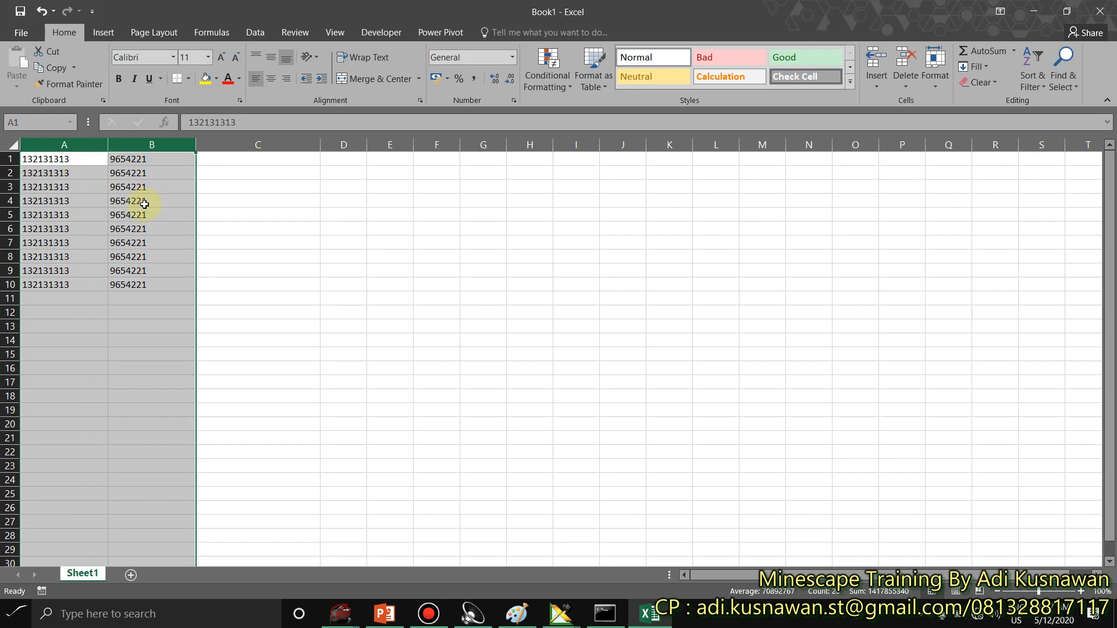
# Step: Start saving the workbook as a new file in the Documents folder, with cth.prn as the file name
pyautogui.click(270, 274)
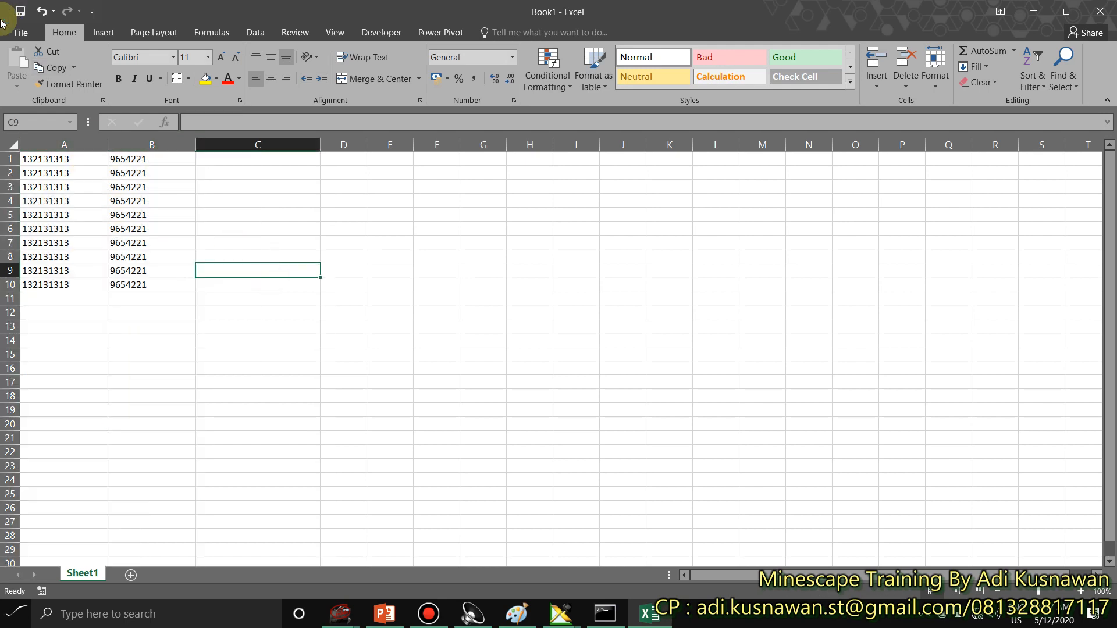
pyautogui.click(21, 32)
pyautogui.click(47, 163)
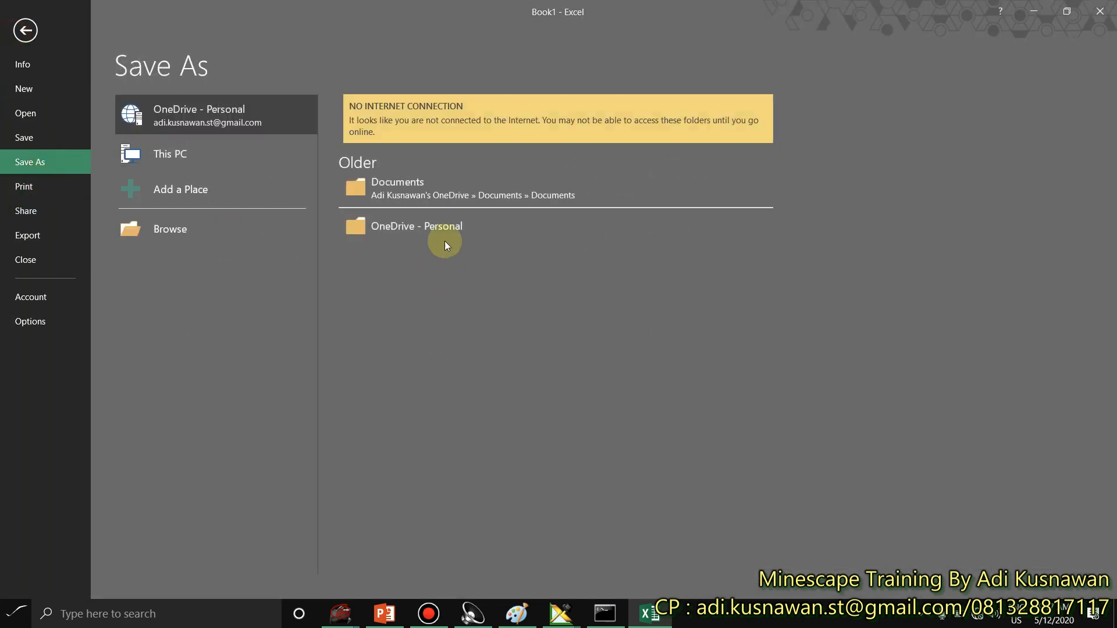
pyautogui.click(207, 229)
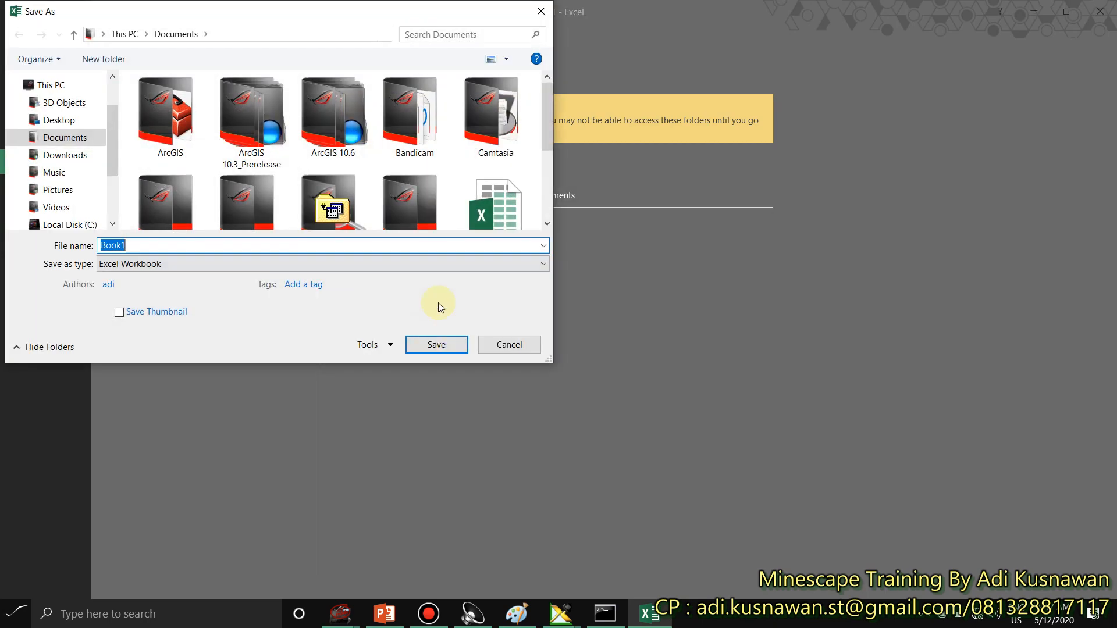
pyautogui.moveTo(110, 148); pyautogui.dragTo(110, 156)
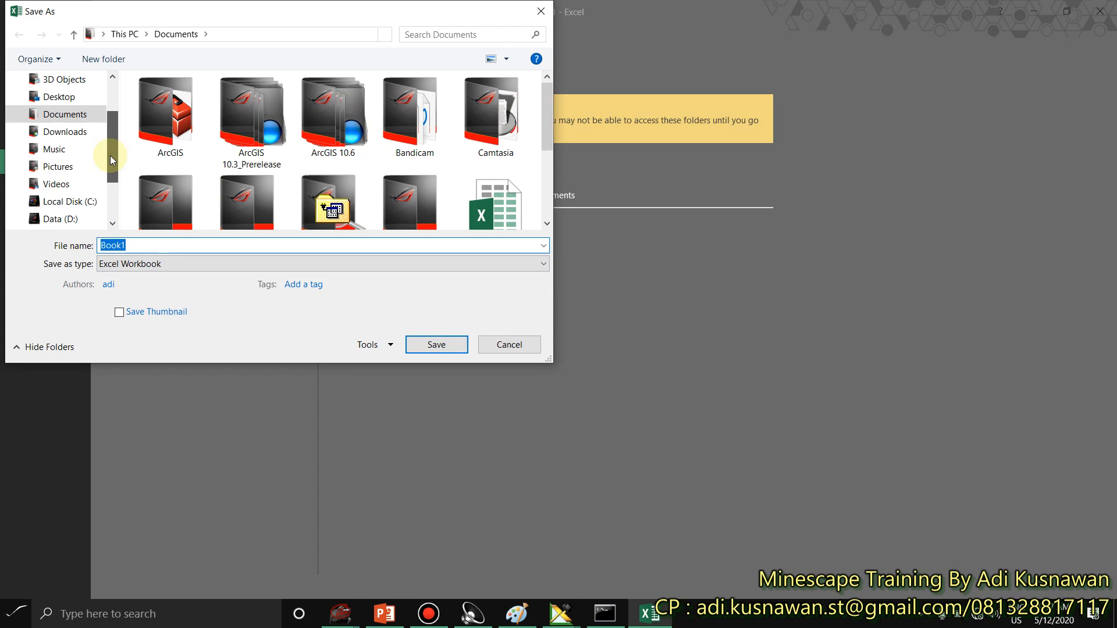
pyautogui.click(64, 114)
pyautogui.doubleClick(127, 244)
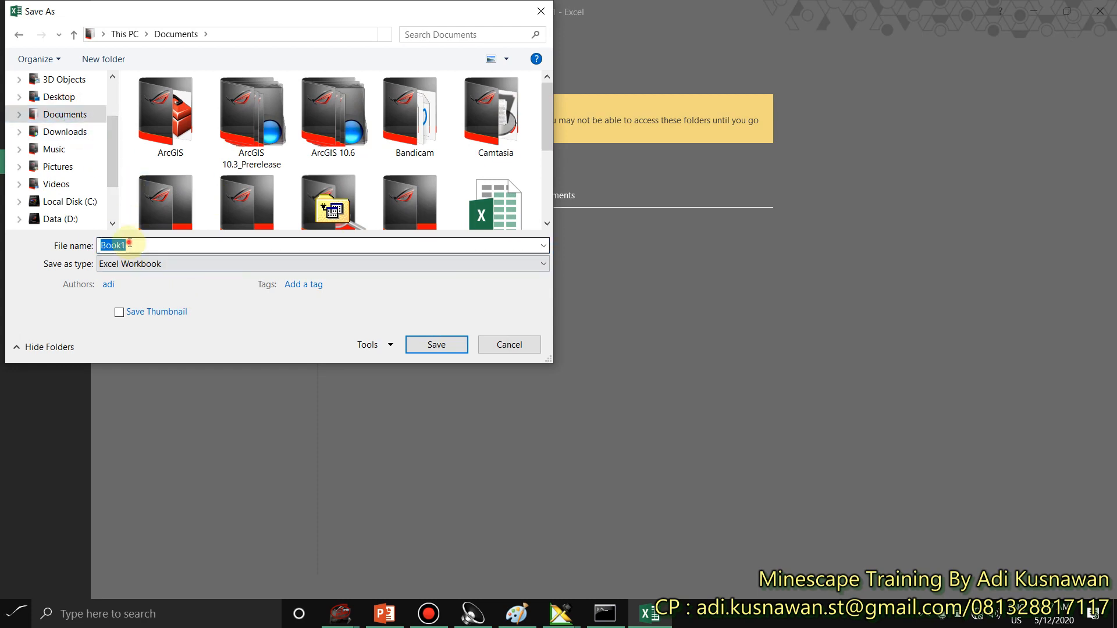
pyautogui.write('cth.prn')
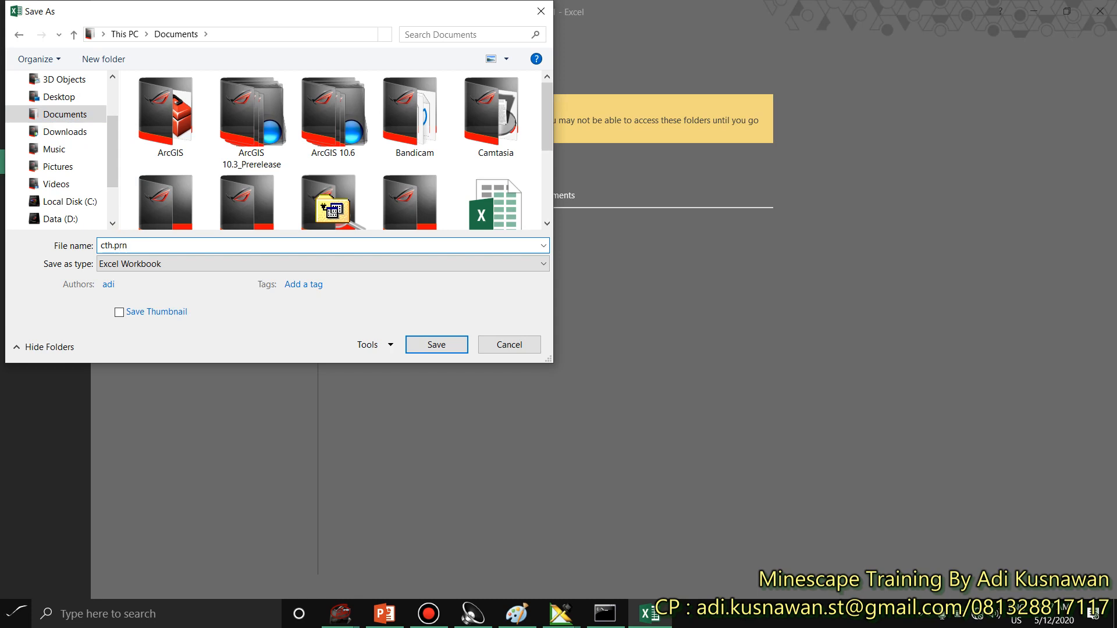
# Step: Save the sheet as cth.prn in Formatted Text (Space delimited) format and accept keeping that format
pyautogui.click(150, 267)
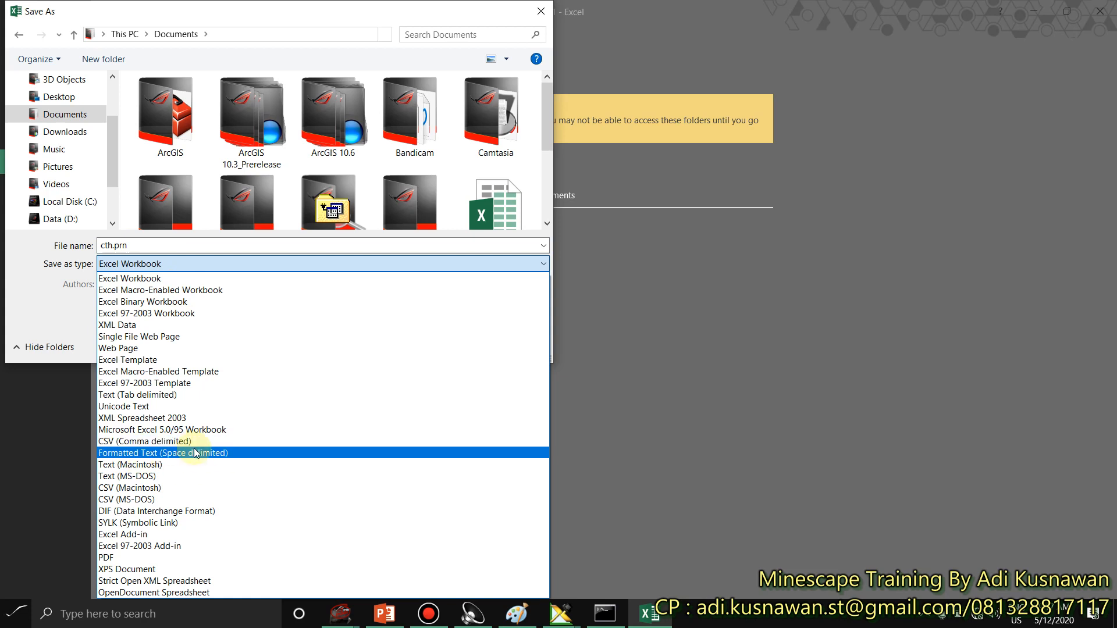
pyautogui.click(198, 454)
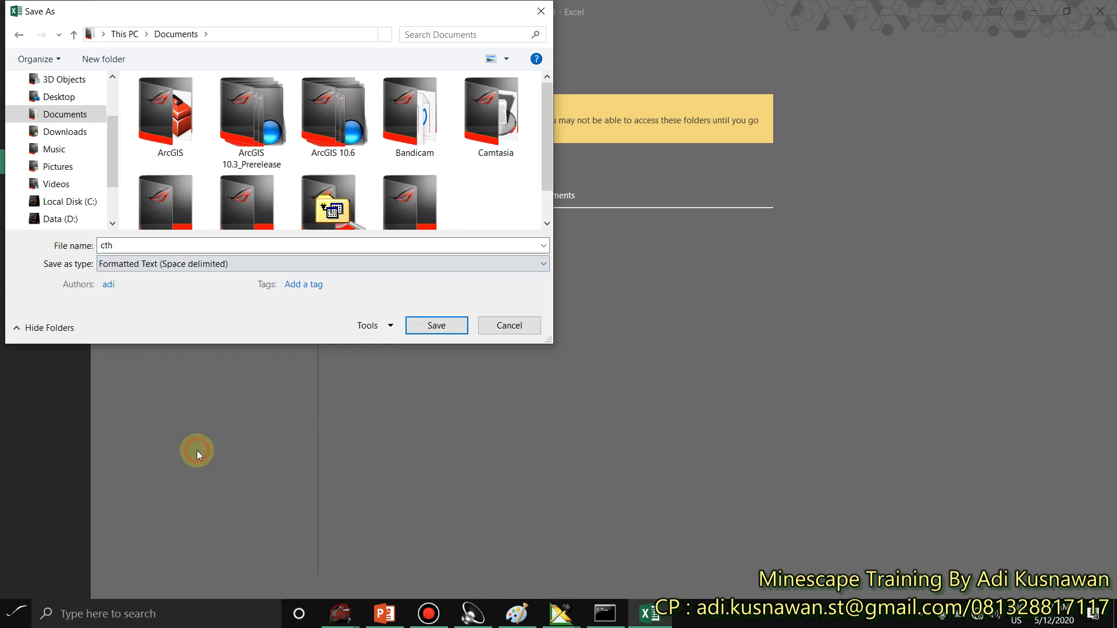
pyautogui.click(120, 240)
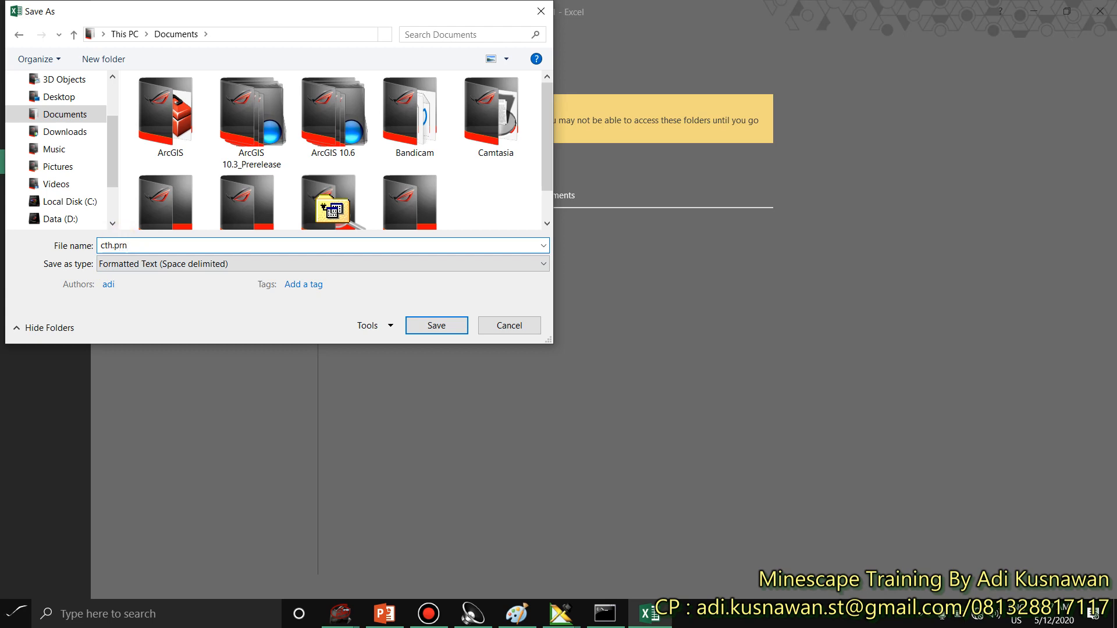
pyautogui.write('cth.prn')
pyautogui.click(424, 324)
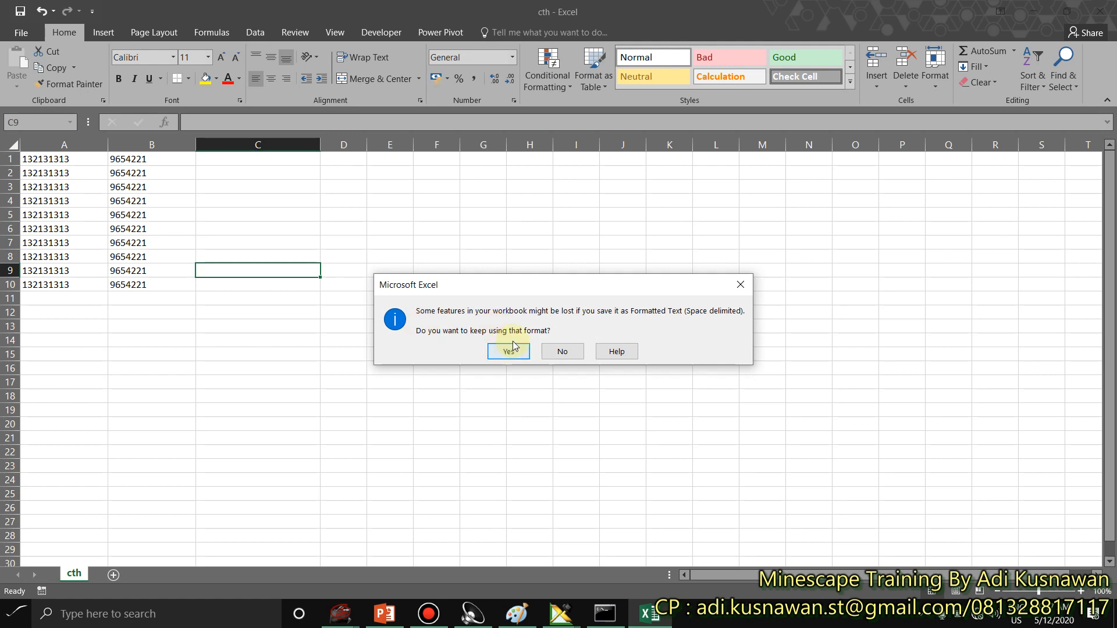
pyautogui.click(527, 352)
# Step: Close the cth.prn workbook without saving any further changes
pyautogui.click(625, 255)
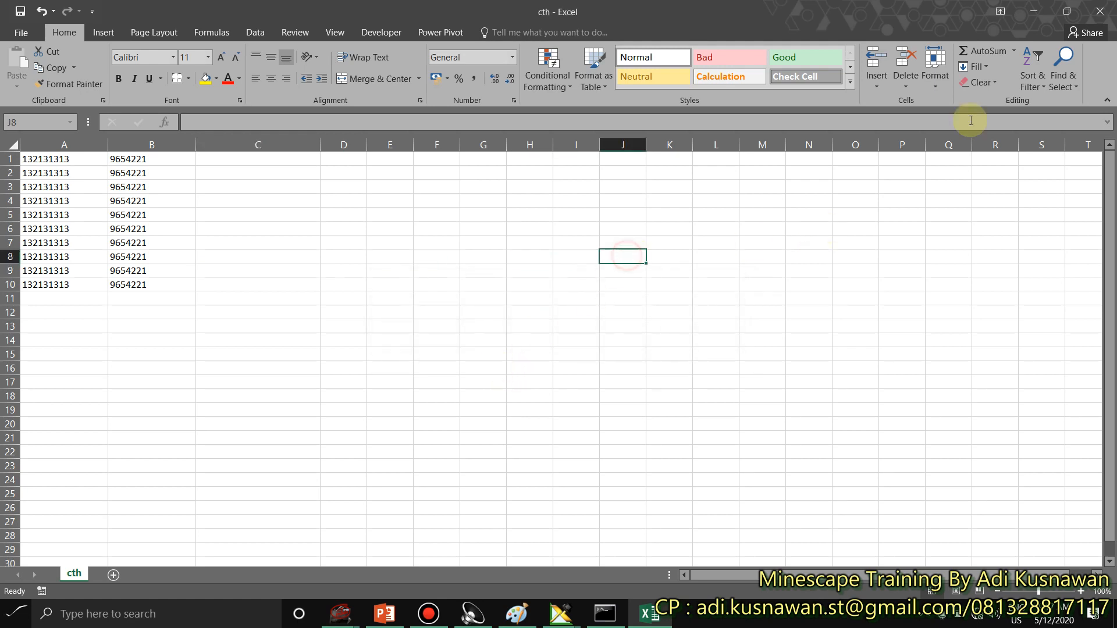
pyautogui.click(1100, 11)
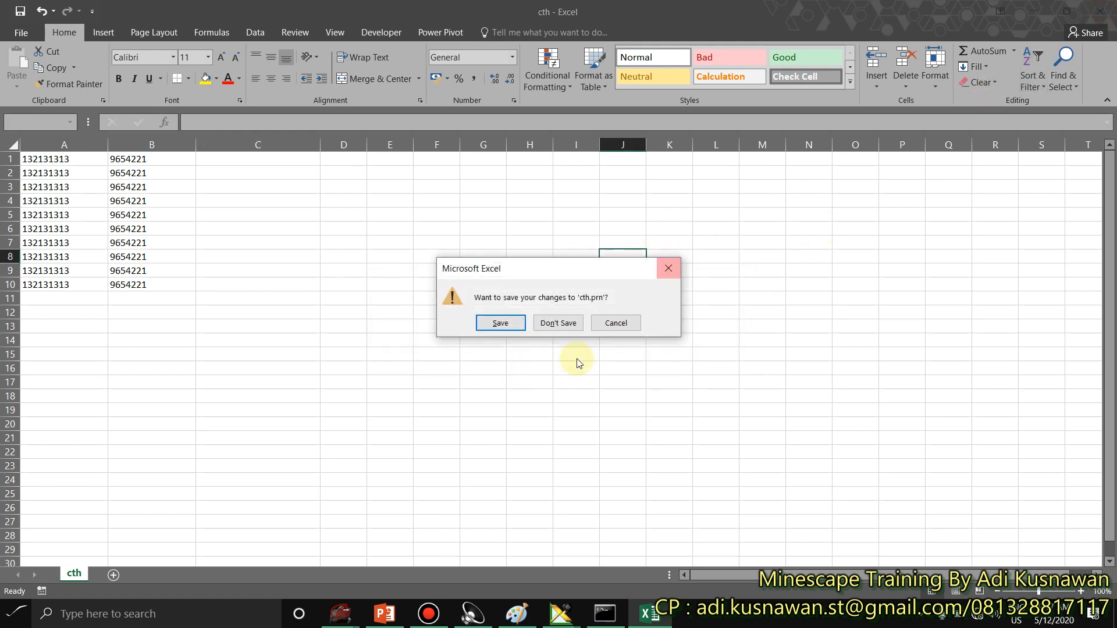
pyautogui.click(557, 323)
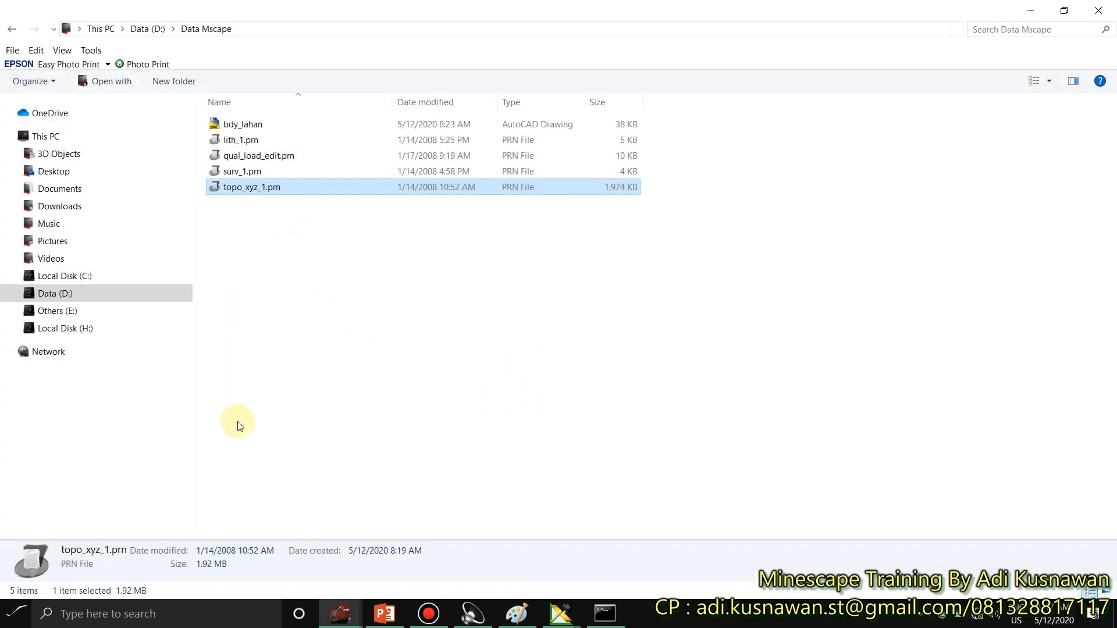
# Step: Open the Documents folder in a new File Explorer window, sort it by newest date, and find cth.prn
pyautogui.press('super+e')
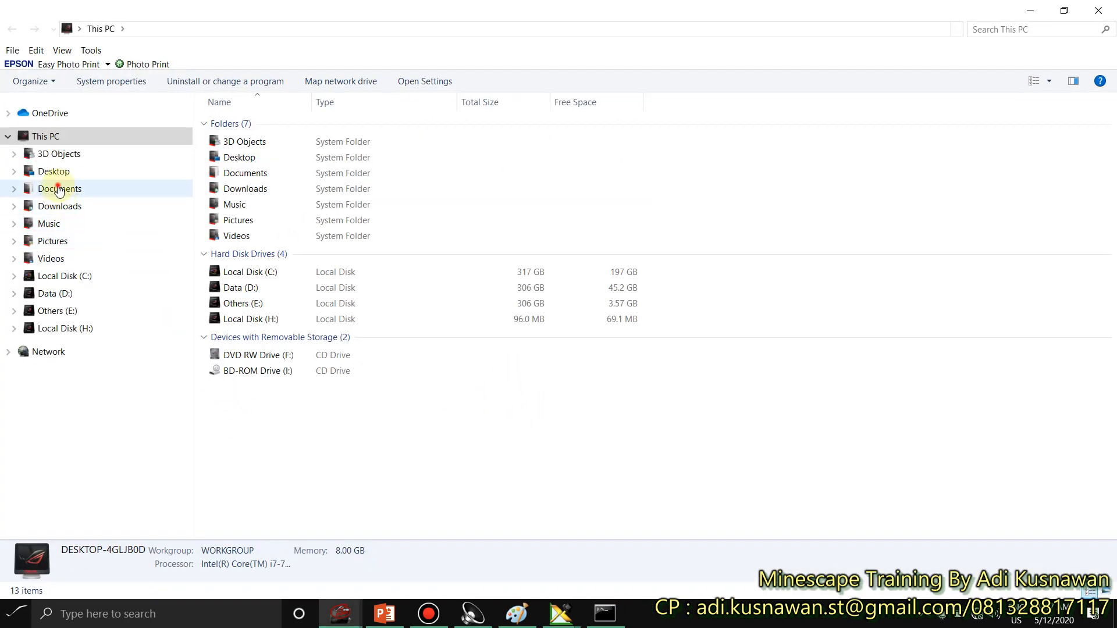
pyautogui.click(58, 191)
pyautogui.click(548, 100)
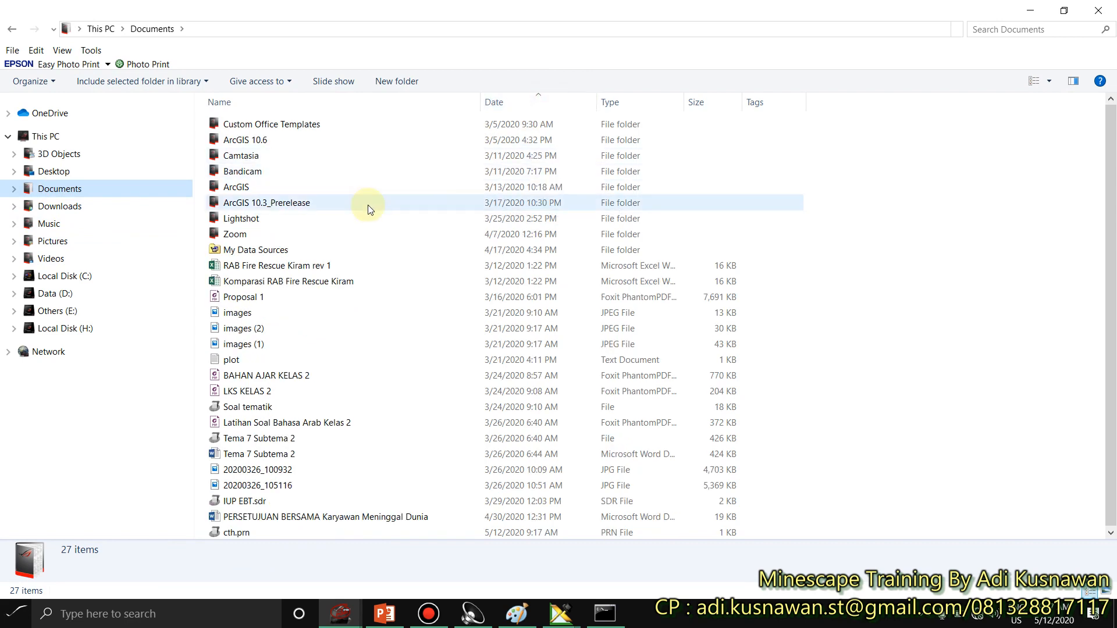
pyautogui.click(551, 103)
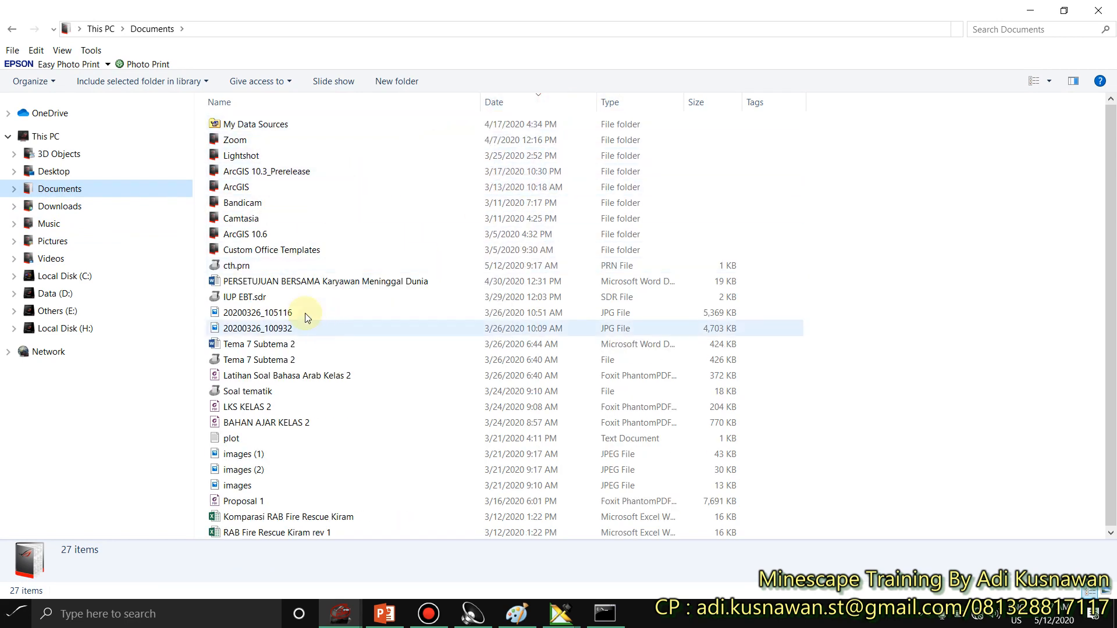
pyautogui.click(256, 266)
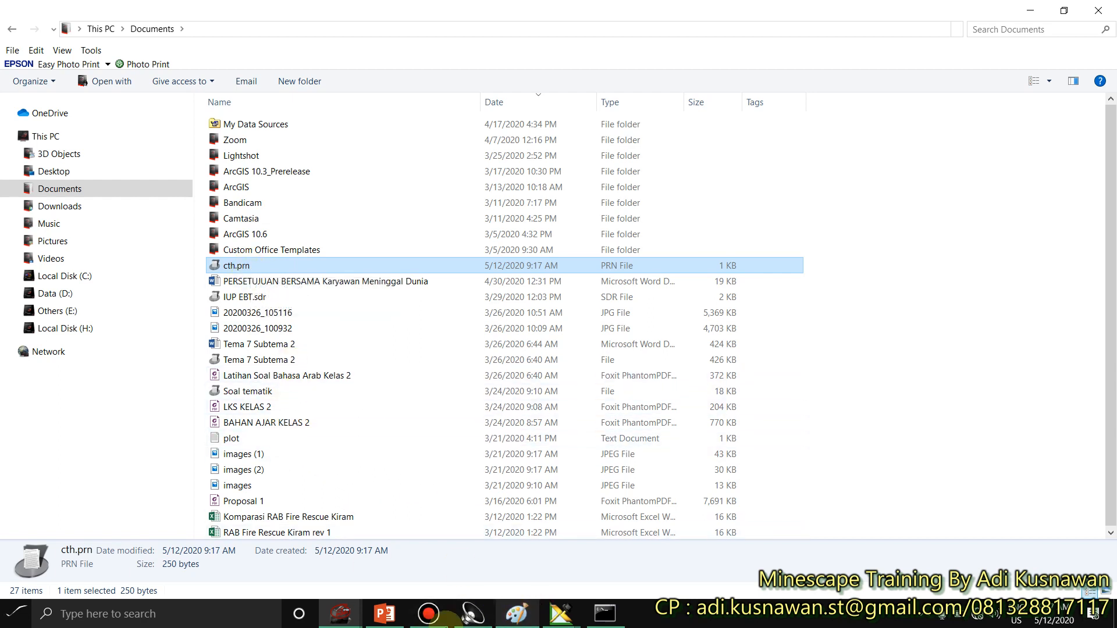
# Step: In the Data Mscape folder, copy the four PRN files lith_1, qual_load_edit, surv_1 and topo_xyz_1
pyautogui.click(340, 614)
pyautogui.click(292, 561)
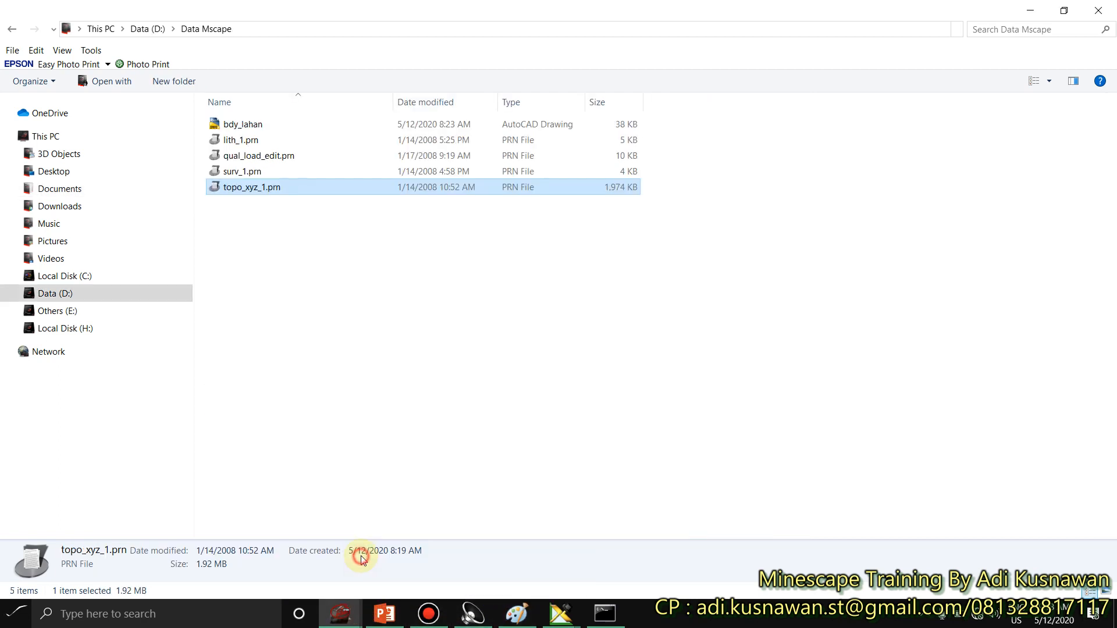
pyautogui.click(240, 140)
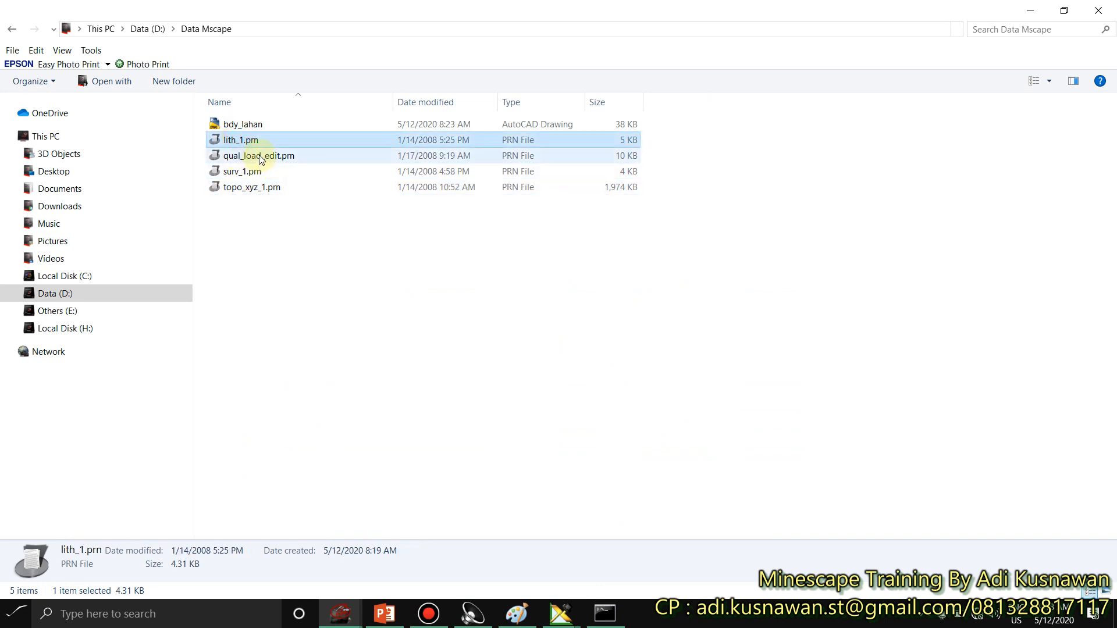
pyautogui.click(255, 156)
pyautogui.click(249, 172)
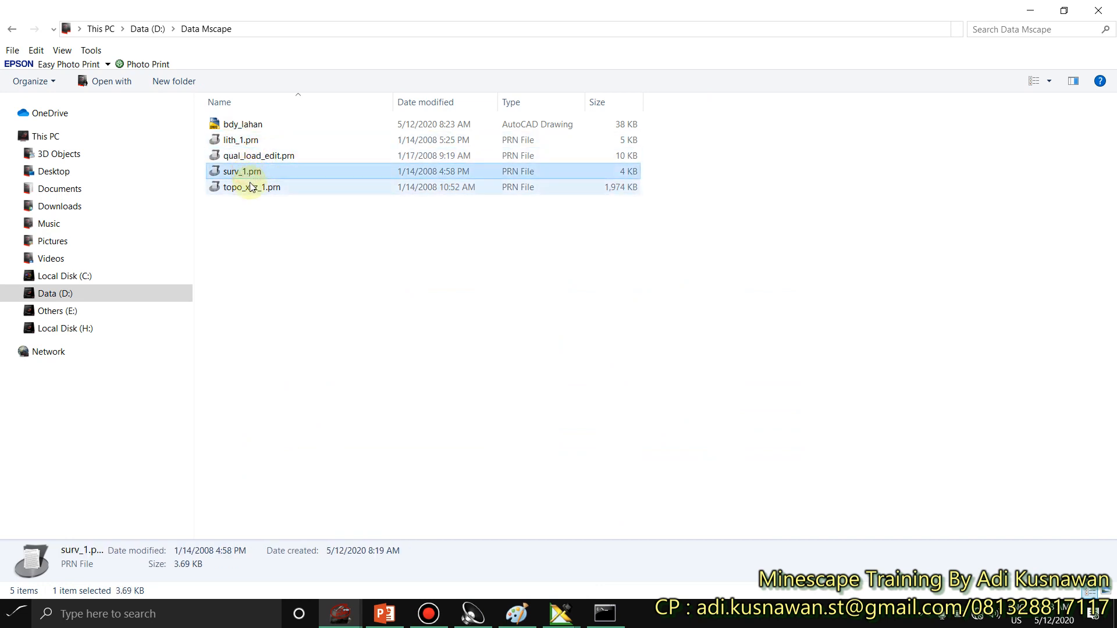
pyautogui.click(249, 187)
pyautogui.moveTo(357, 317); pyautogui.dragTo(217, 140)
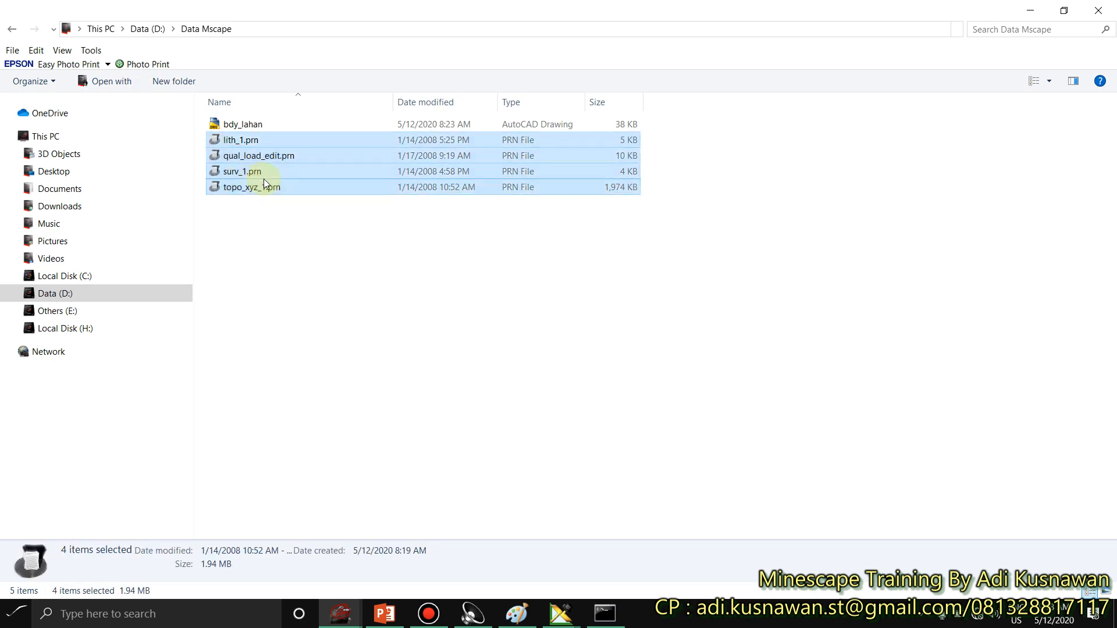
pyautogui.rightClick(265, 178)
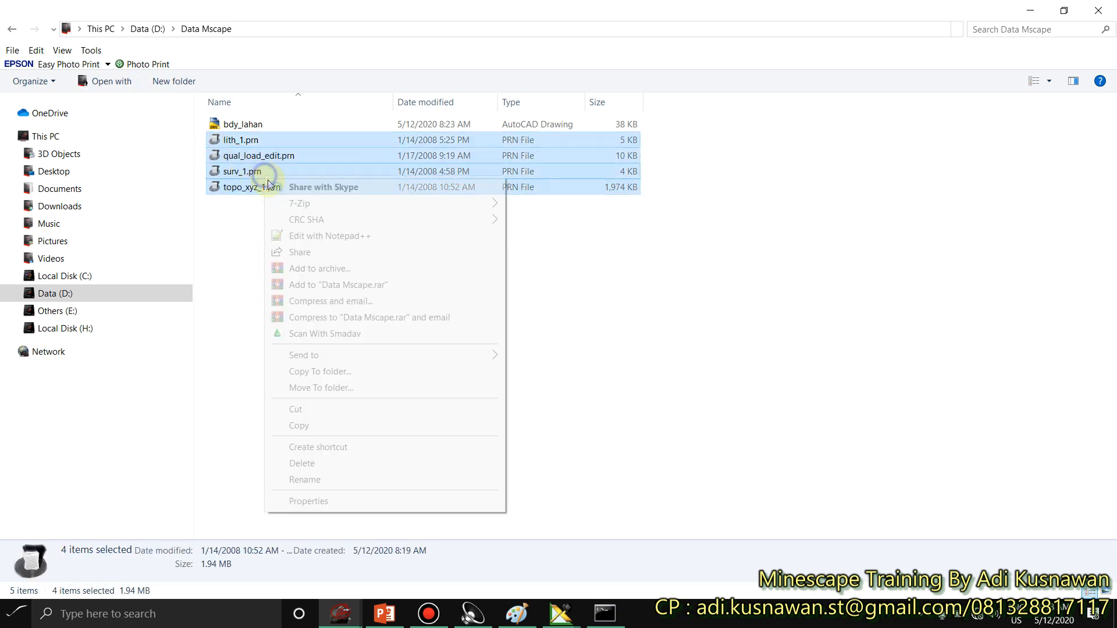
pyautogui.click(304, 426)
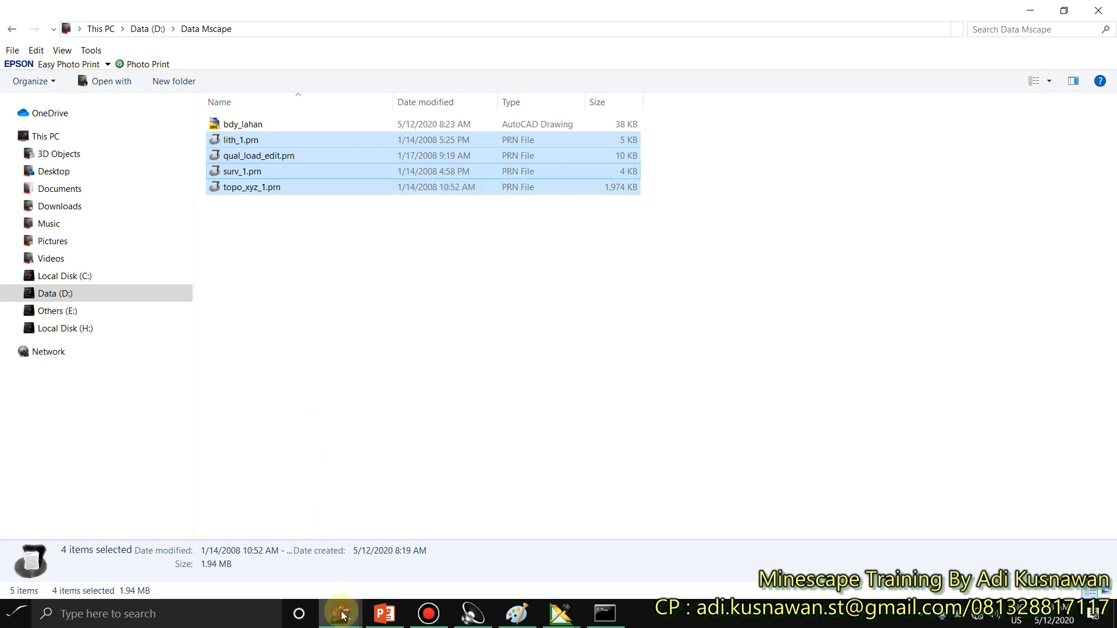
# Step: Paste the copied PRN files into the data folder of the pit_training project
pyautogui.click(341, 612)
pyautogui.click(192, 553)
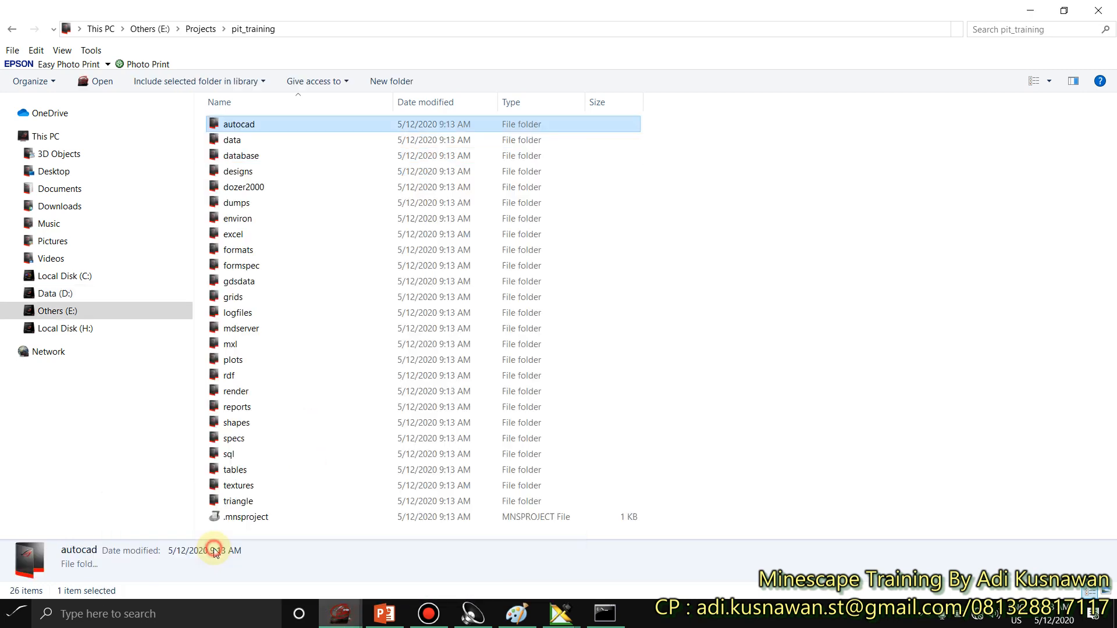
pyautogui.doubleClick(243, 141)
pyautogui.rightClick(288, 152)
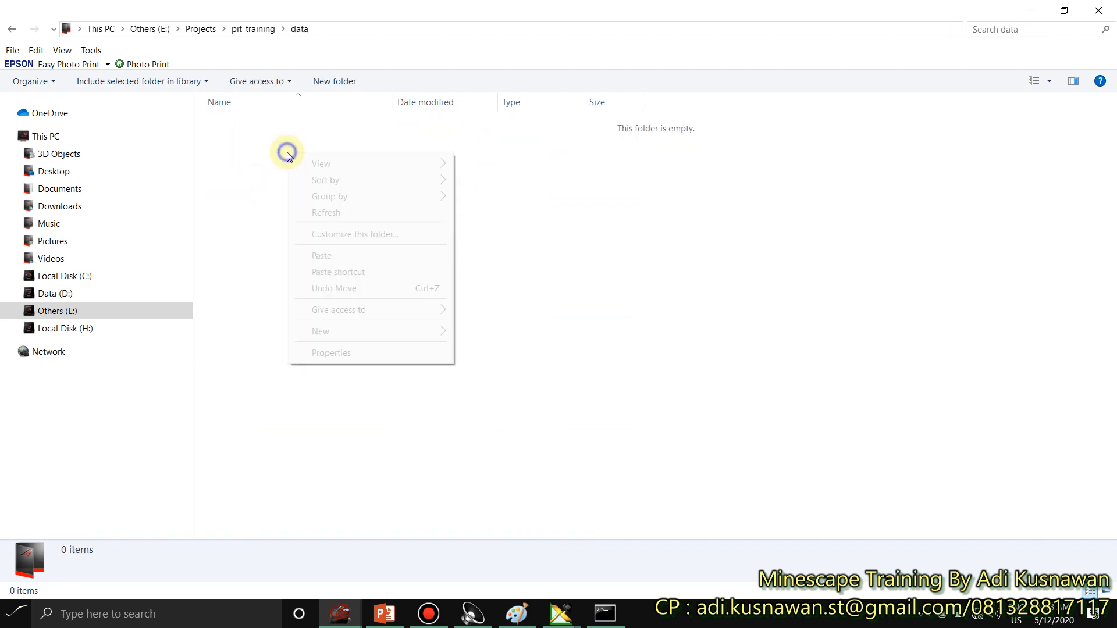
pyautogui.click(341, 251)
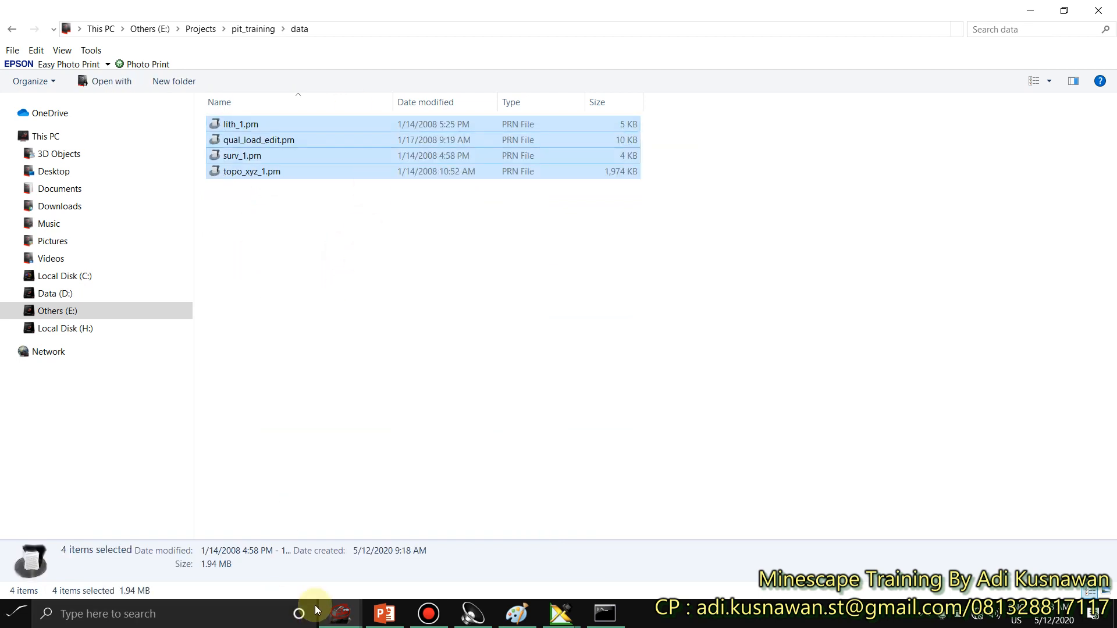
# Step: Copy the bdy_lahan drawing from Data Mscape into the autocad folder of pit_training and return to the project folder
pyautogui.moveTo(321, 611)
pyautogui.click(349, 553)
pyautogui.click(263, 116)
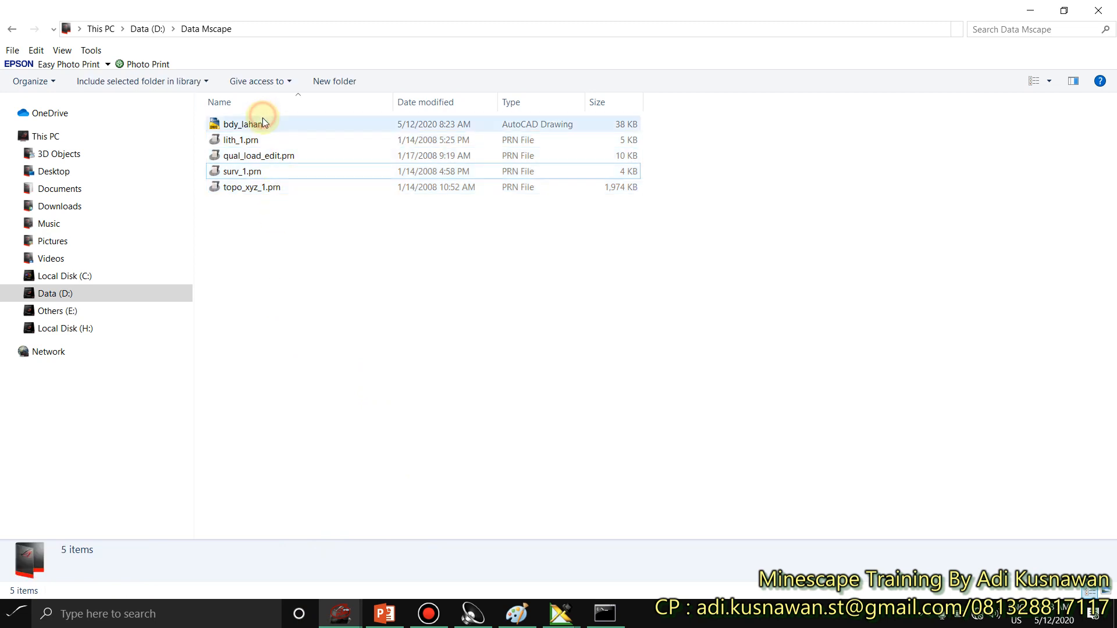
pyautogui.click(250, 123)
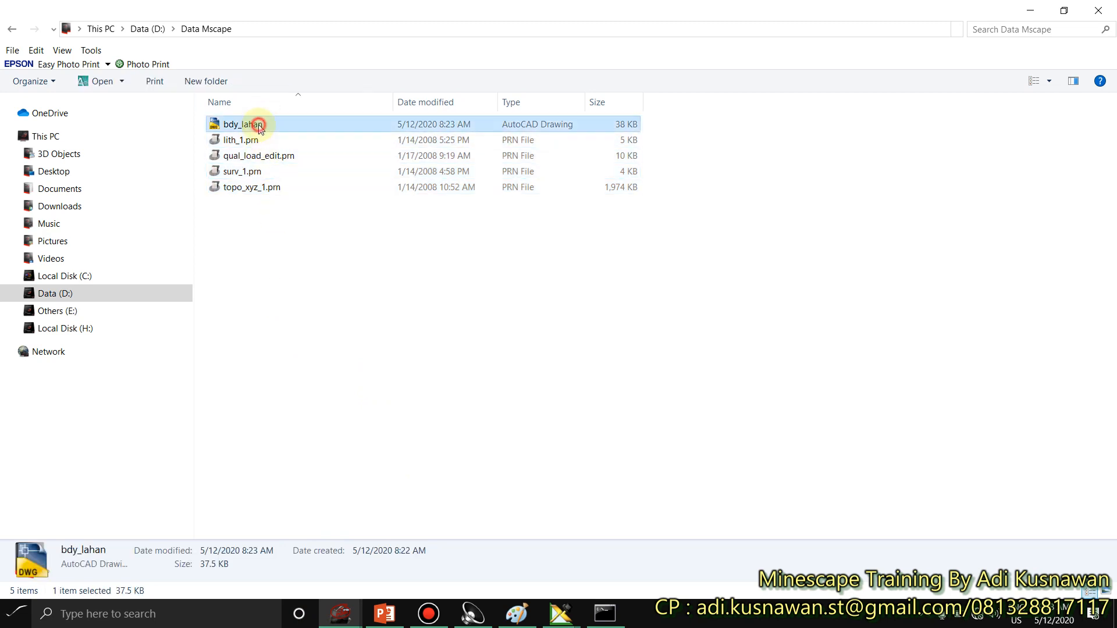
pyautogui.hotkey('alt', 'Tab')
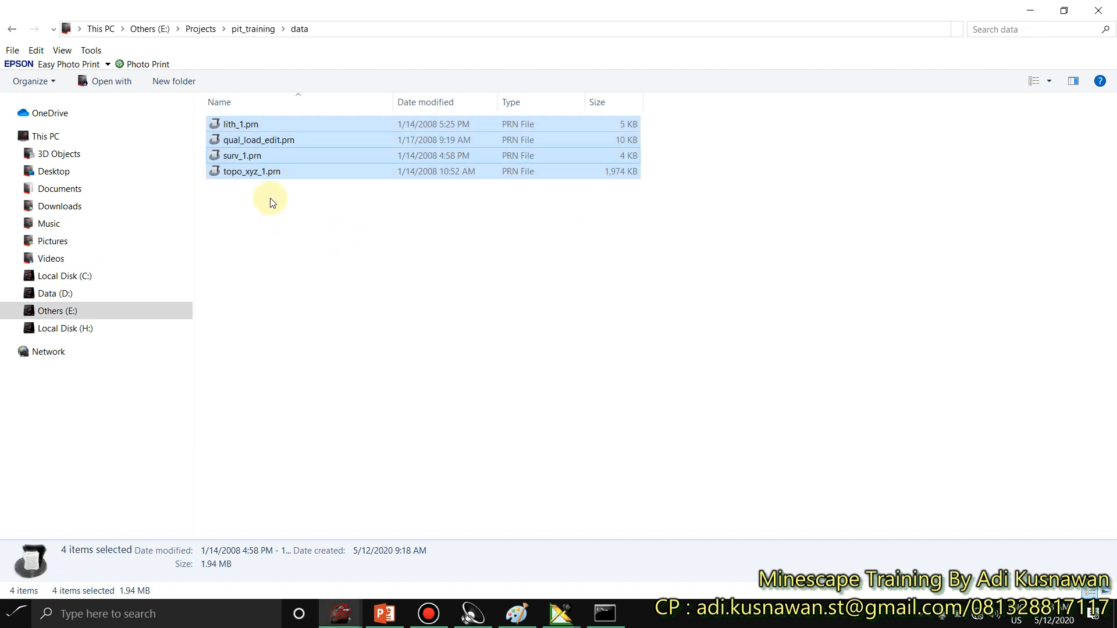
pyautogui.click(254, 29)
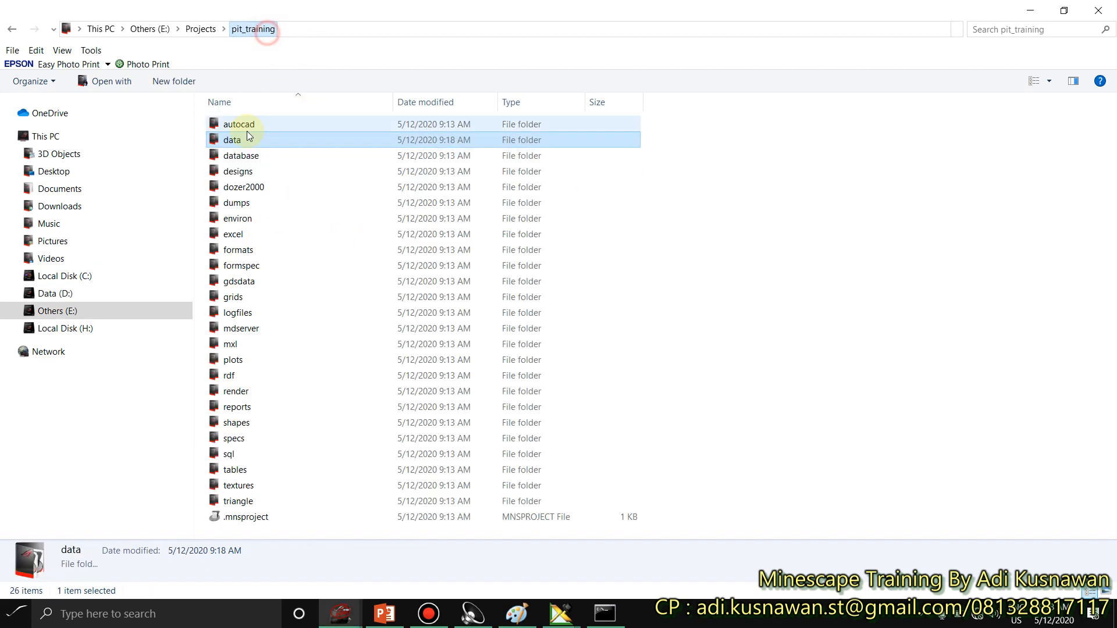
pyautogui.doubleClick(246, 125)
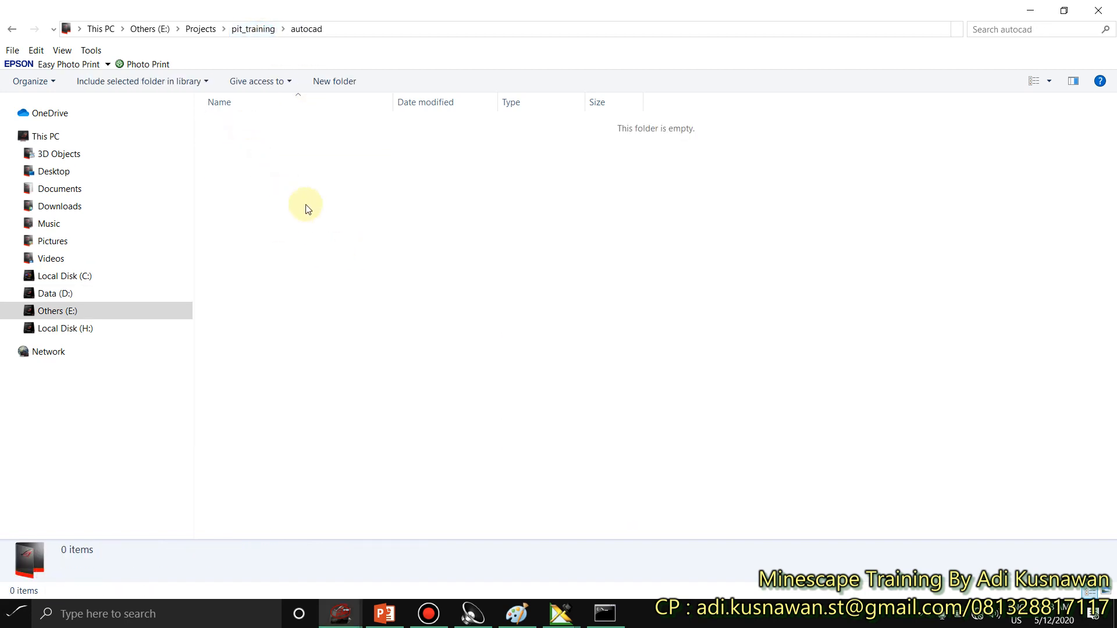
pyautogui.click(256, 29)
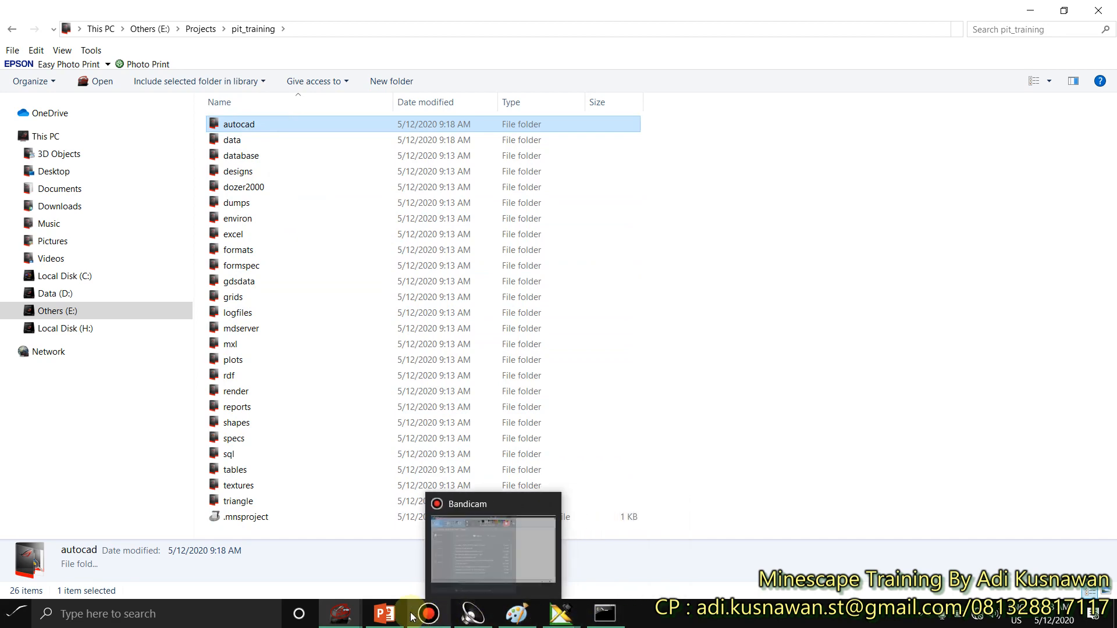
# Step: Check the training outline in PowerPoint and switch to the MineScape window of the Pit_Training project
pyautogui.click(384, 614)
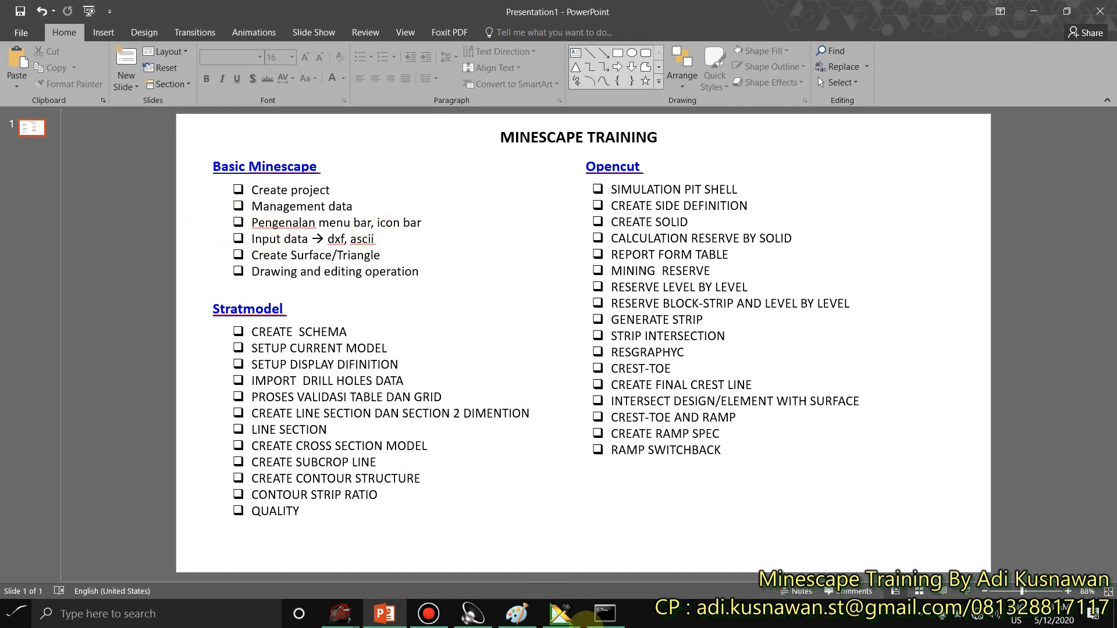
pyautogui.click(612, 614)
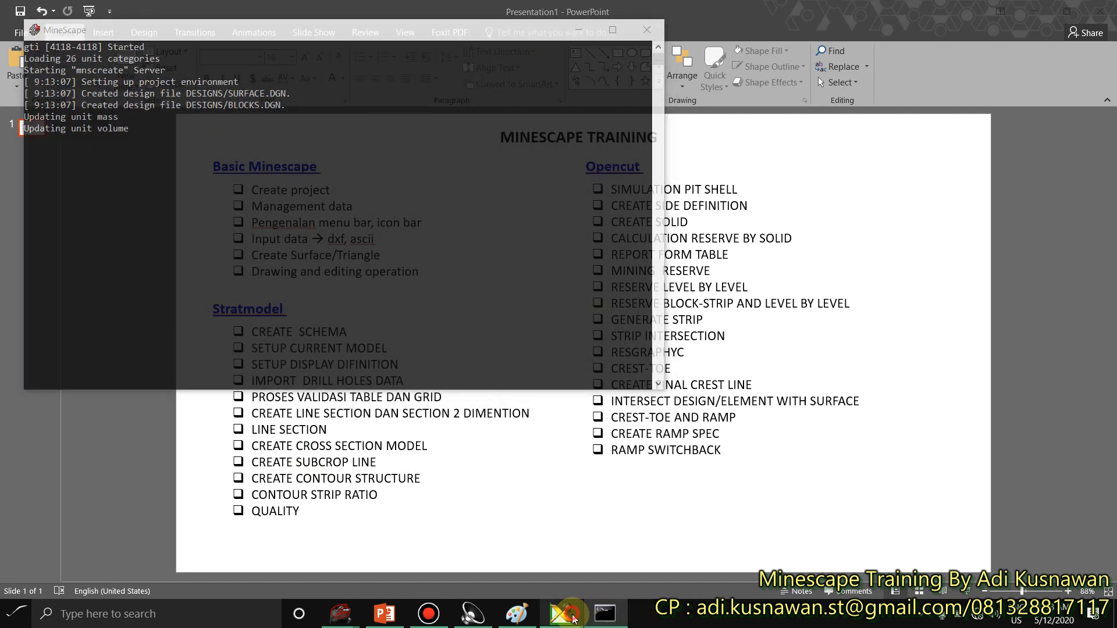
pyautogui.moveTo(561, 614)
pyautogui.click(637, 527)
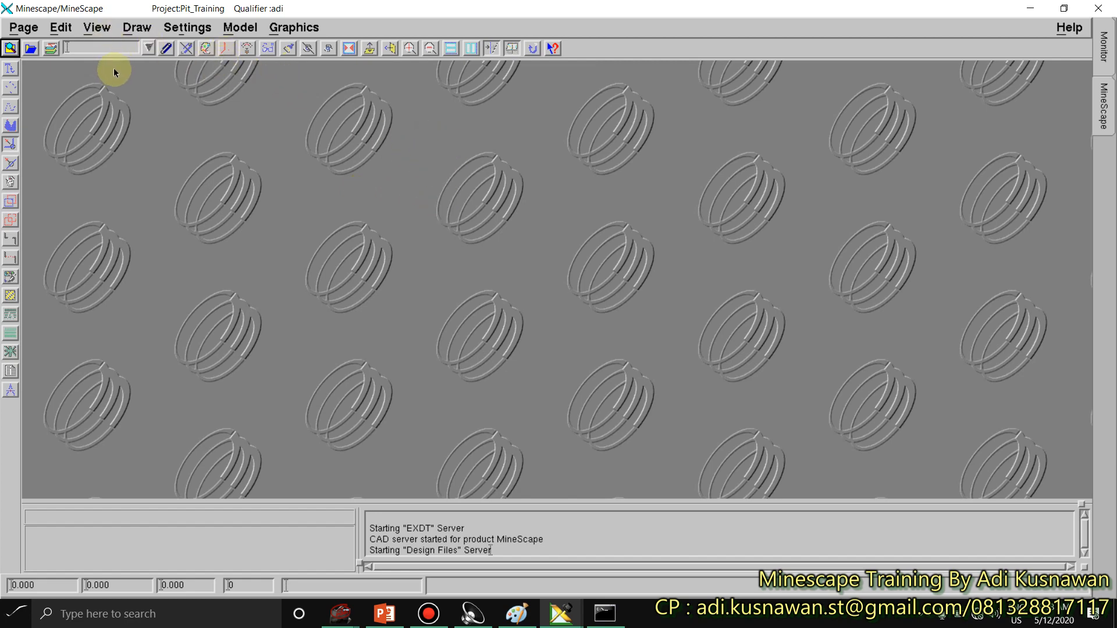
pyautogui.click(10, 204)
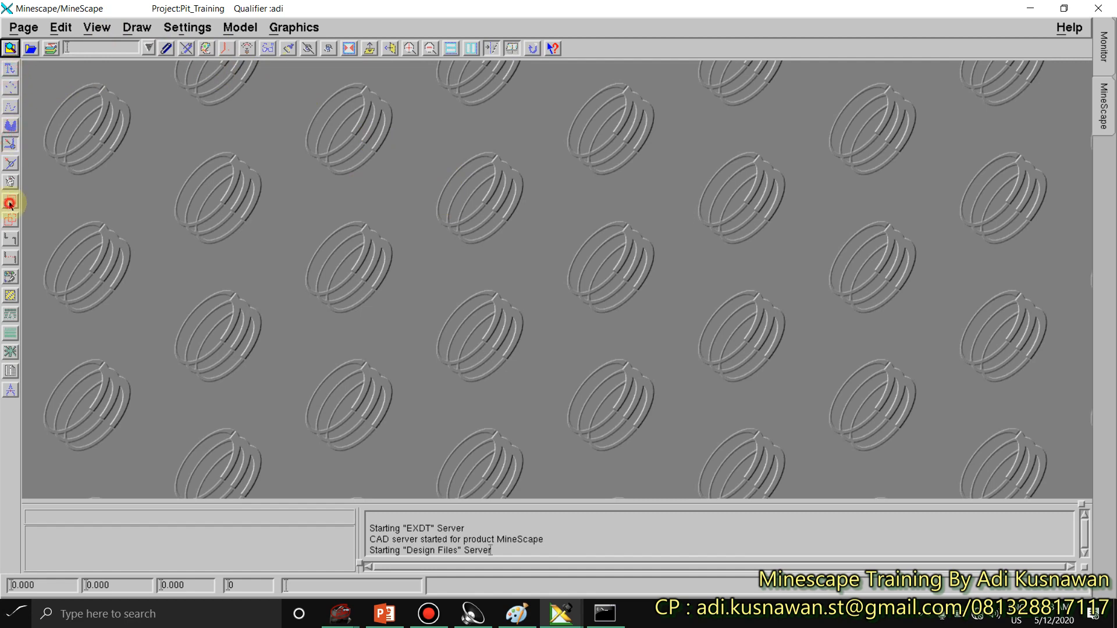
pyautogui.click(138, 28)
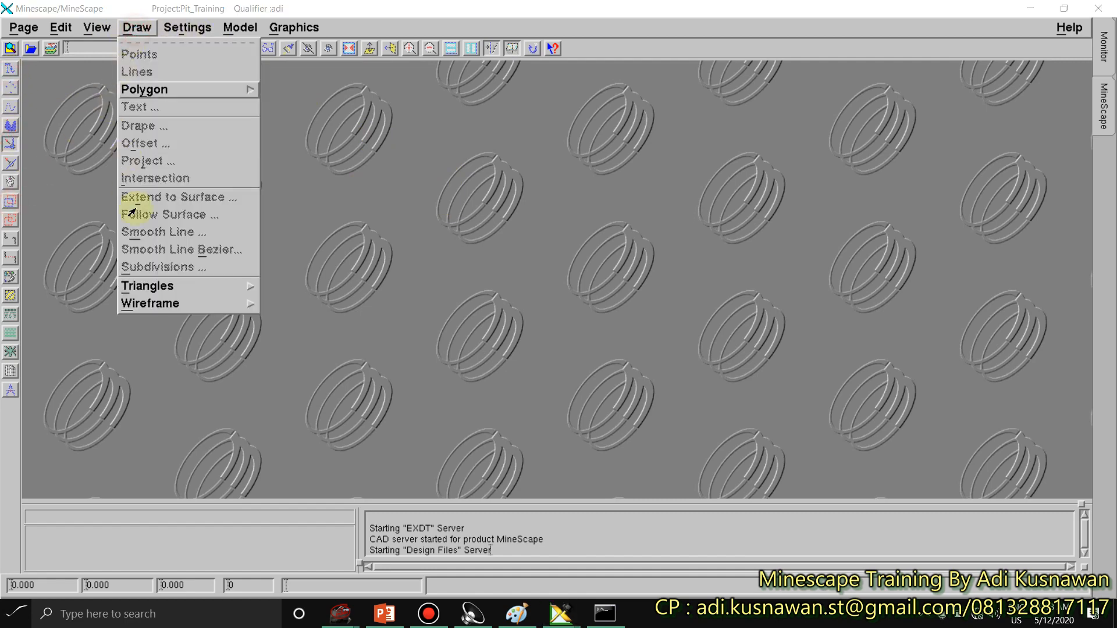
pyautogui.click(138, 150)
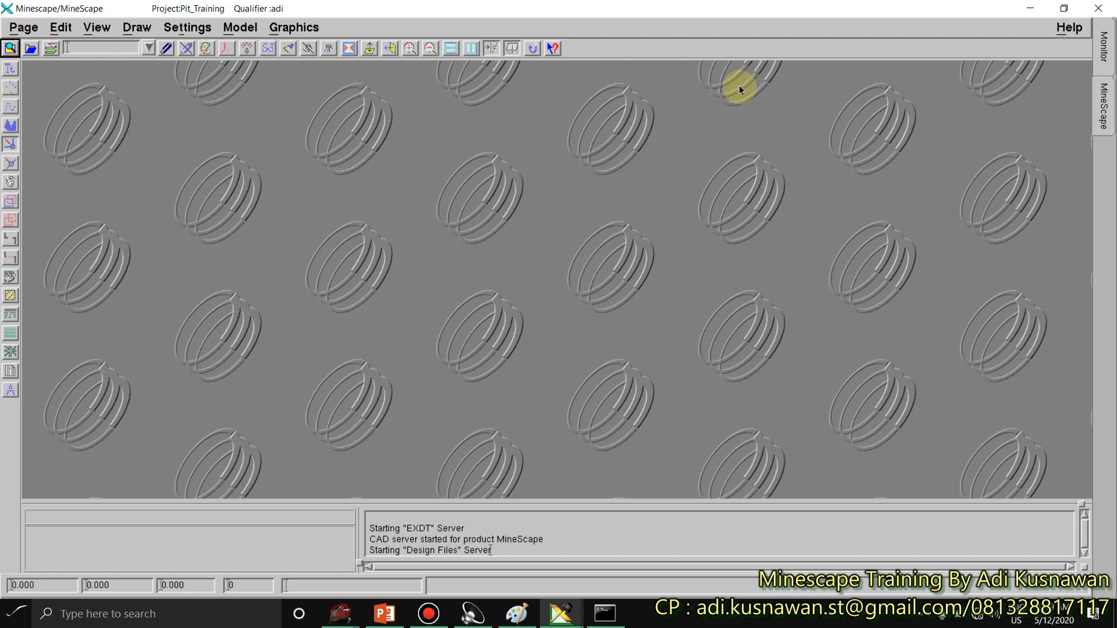
# Step: Open the Minescape Explorer, move it higher on the screen and enlarge it to show more of the folder tree
pyautogui.click(11, 50)
pyautogui.moveTo(481, 88); pyautogui.dragTo(466, 30)
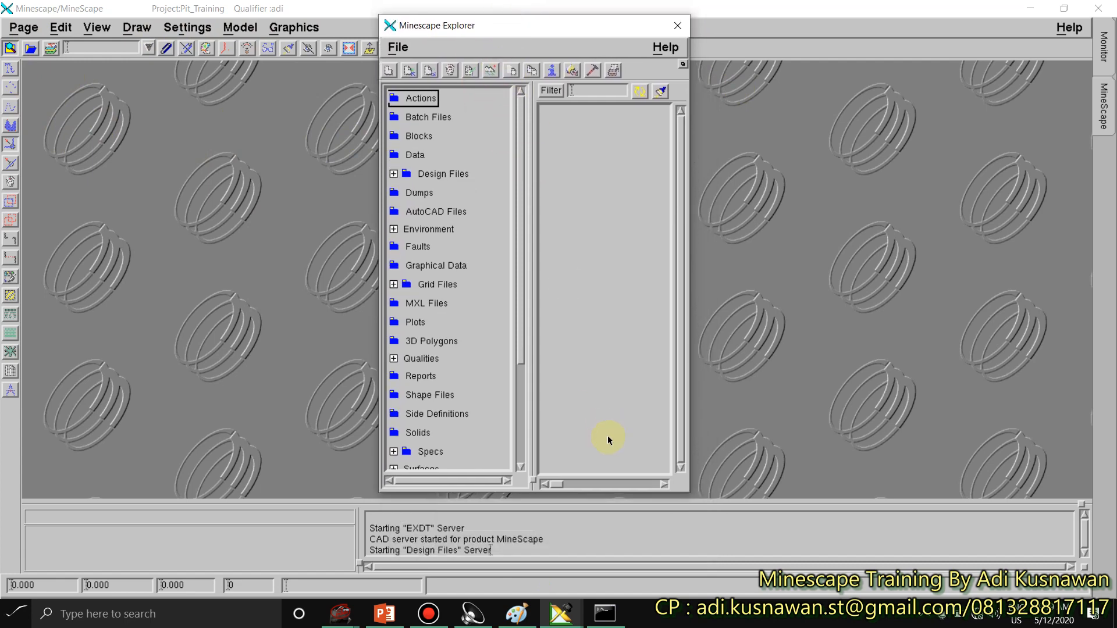
pyautogui.moveTo(690, 491); pyautogui.dragTo(719, 581)
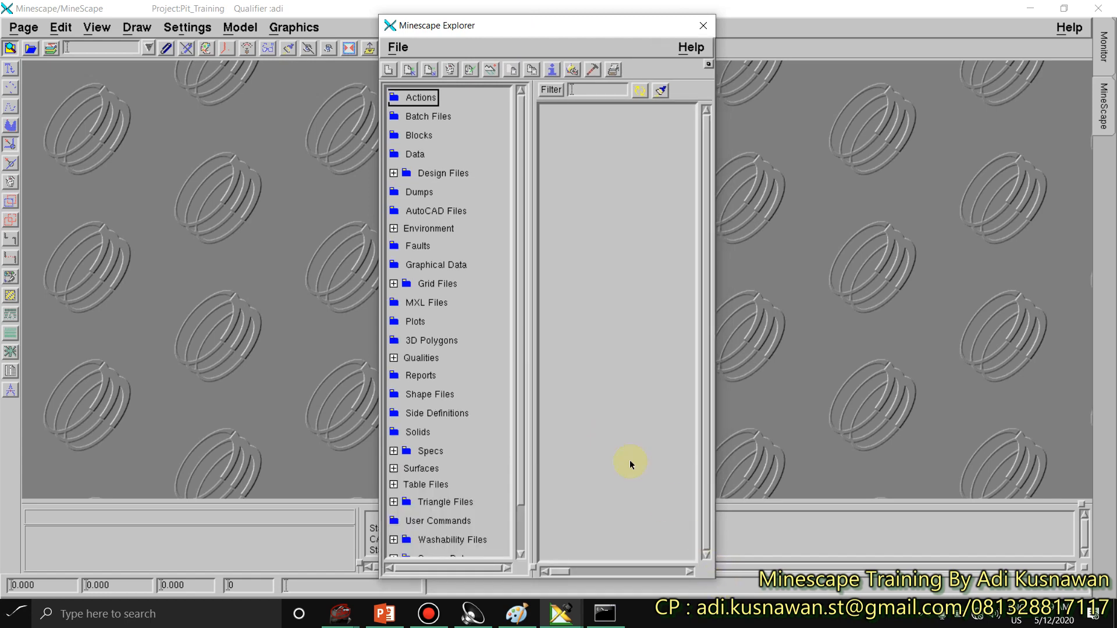
# Step: Look through the Actions, Blocks and Data folders and check the copied topo_xyz_1.prn and surv_1.prn files
pyautogui.click(413, 102)
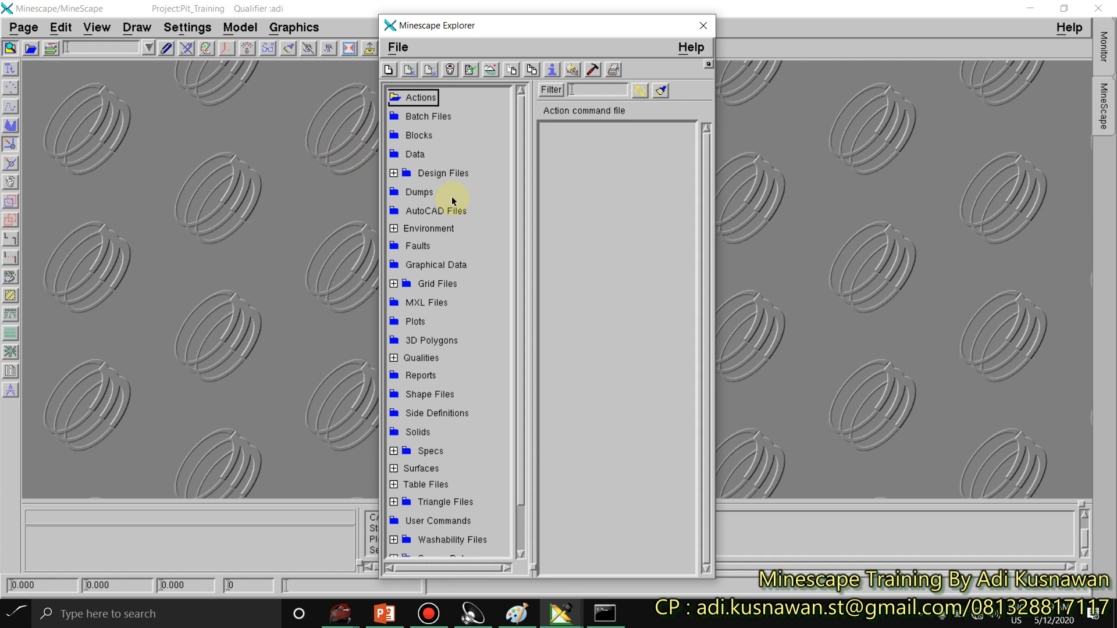
pyautogui.click(415, 154)
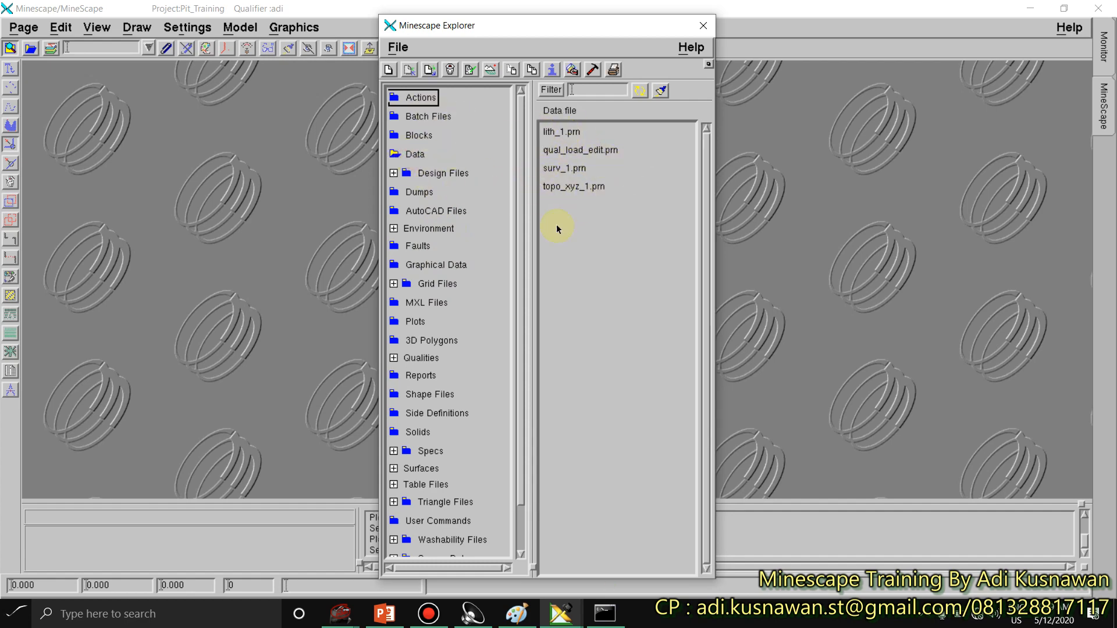
pyautogui.click(419, 137)
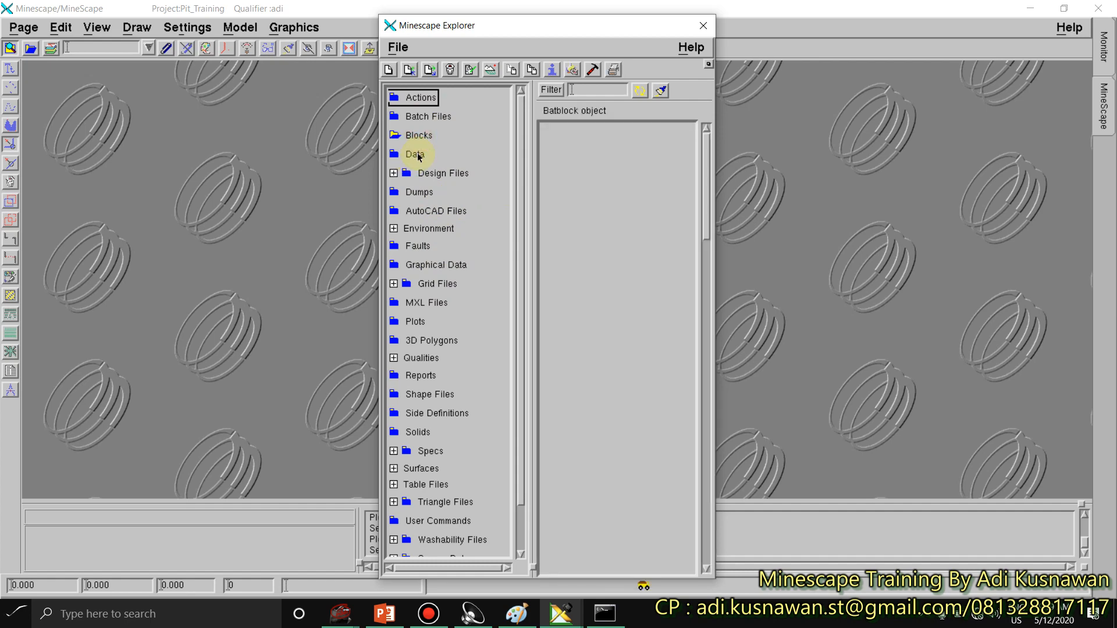
pyautogui.click(416, 155)
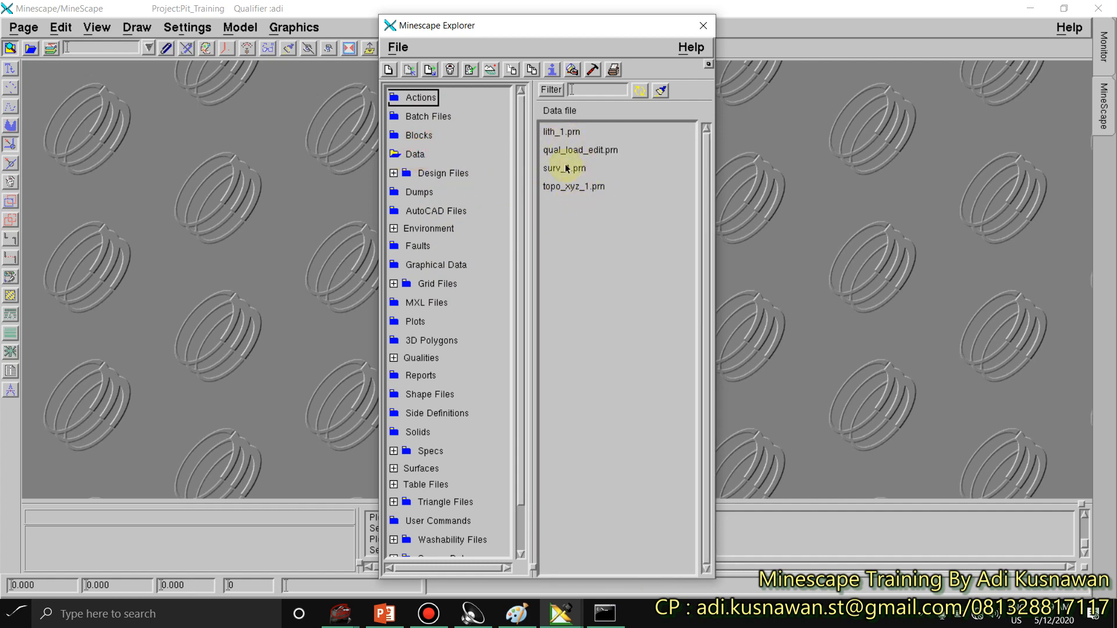
pyautogui.click(581, 187)
pyautogui.click(576, 169)
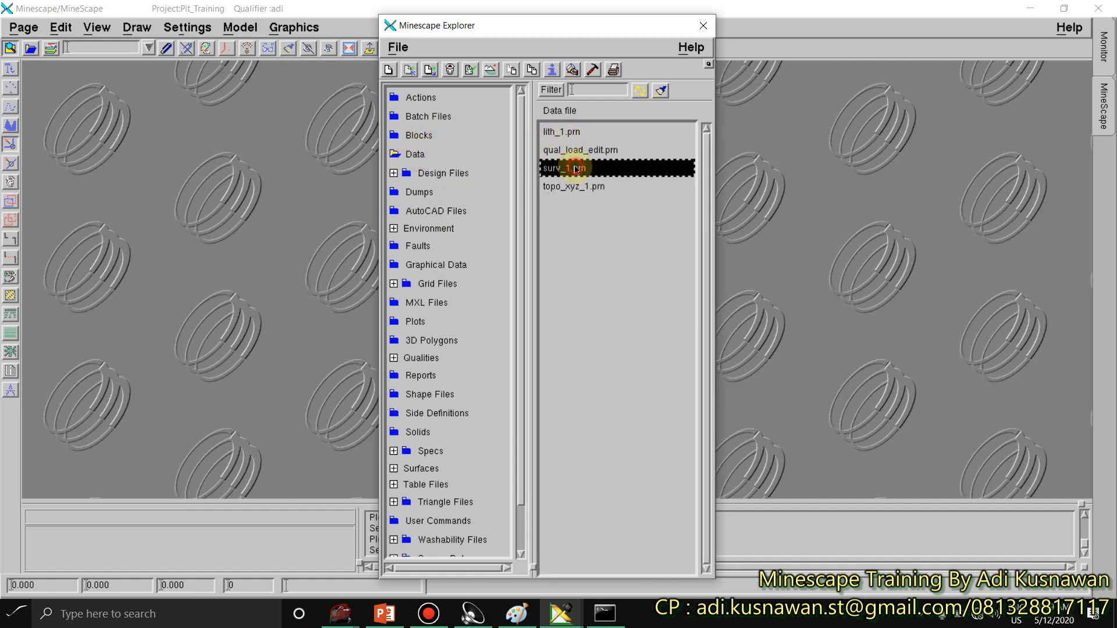
# Step: Check the AutoCAD Files folder for the copied bdy_lahan drawing
pyautogui.click(403, 156)
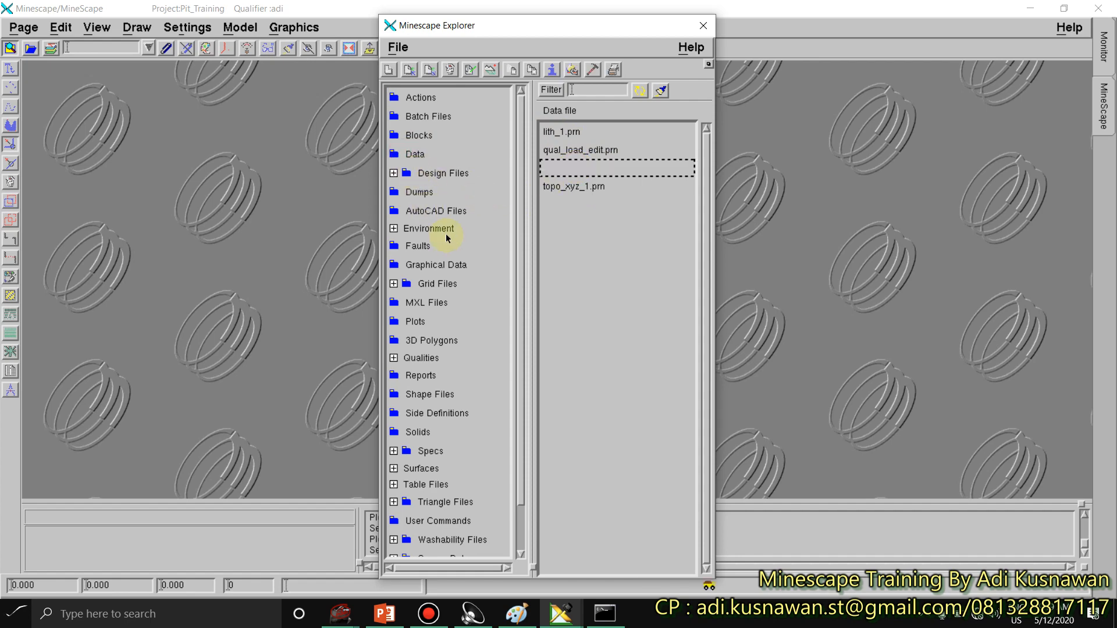
pyautogui.click(437, 211)
pyautogui.click(576, 135)
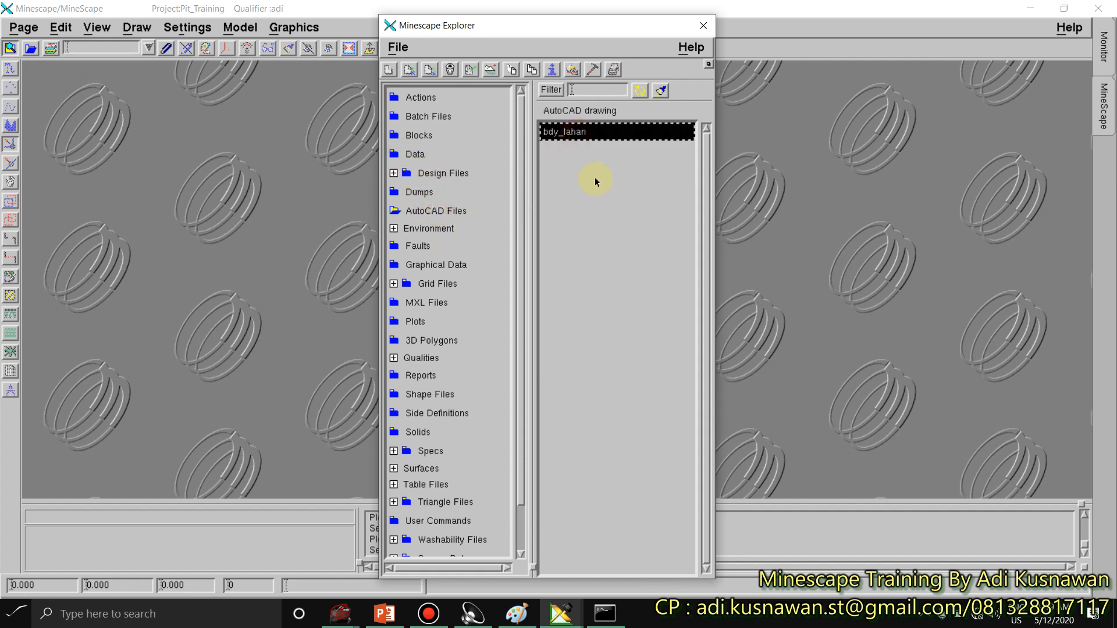
pyautogui.click(592, 196)
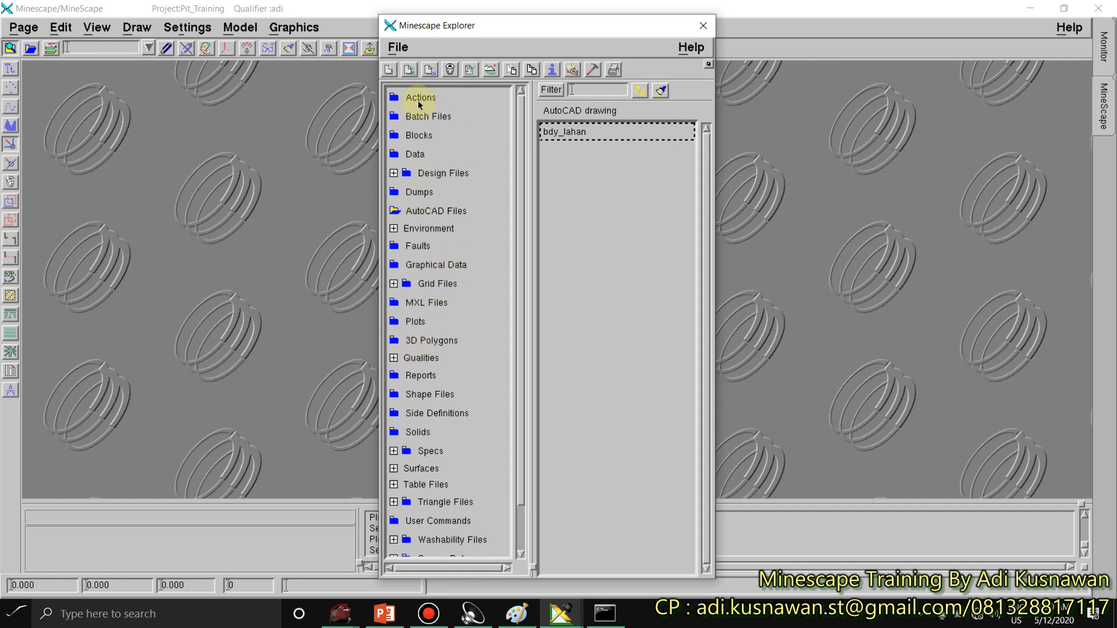
# Step: Look over the whole project folder tree, including Data, Design Files and the Qualities and Grid Files branches
pyautogui.click(524, 267)
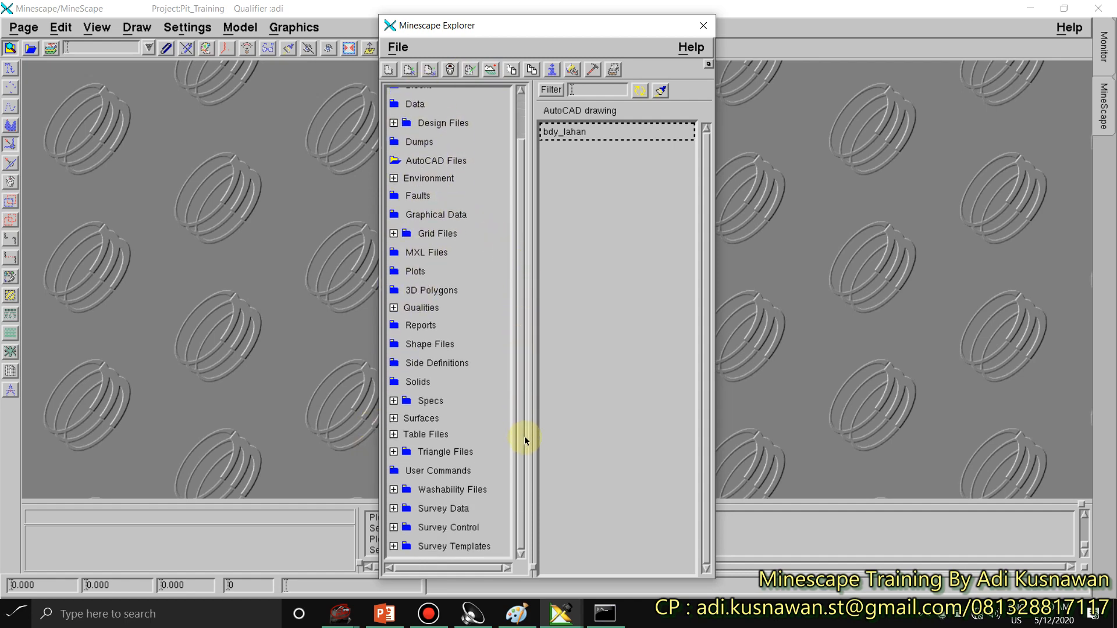
pyautogui.moveTo(522, 420); pyautogui.dragTo(515, 269)
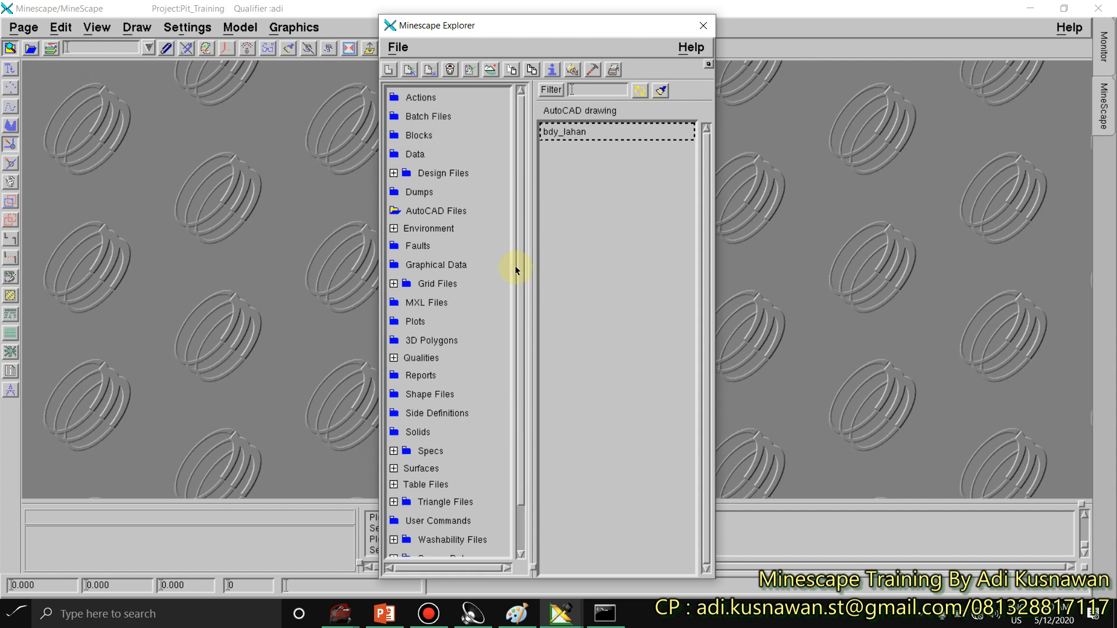
pyautogui.click(418, 155)
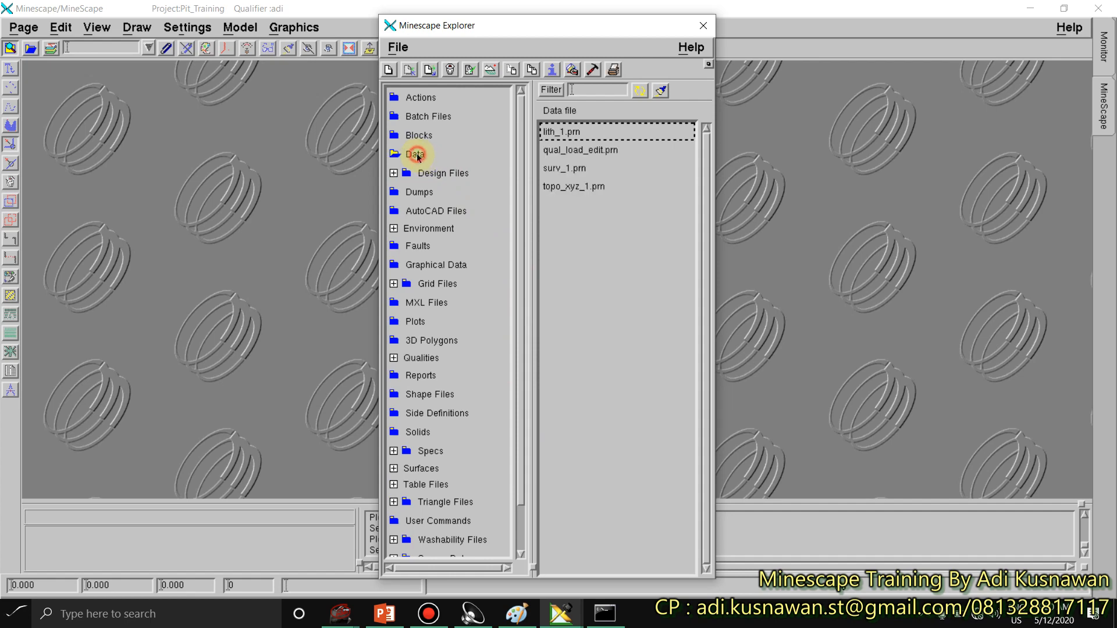
pyautogui.click(436, 173)
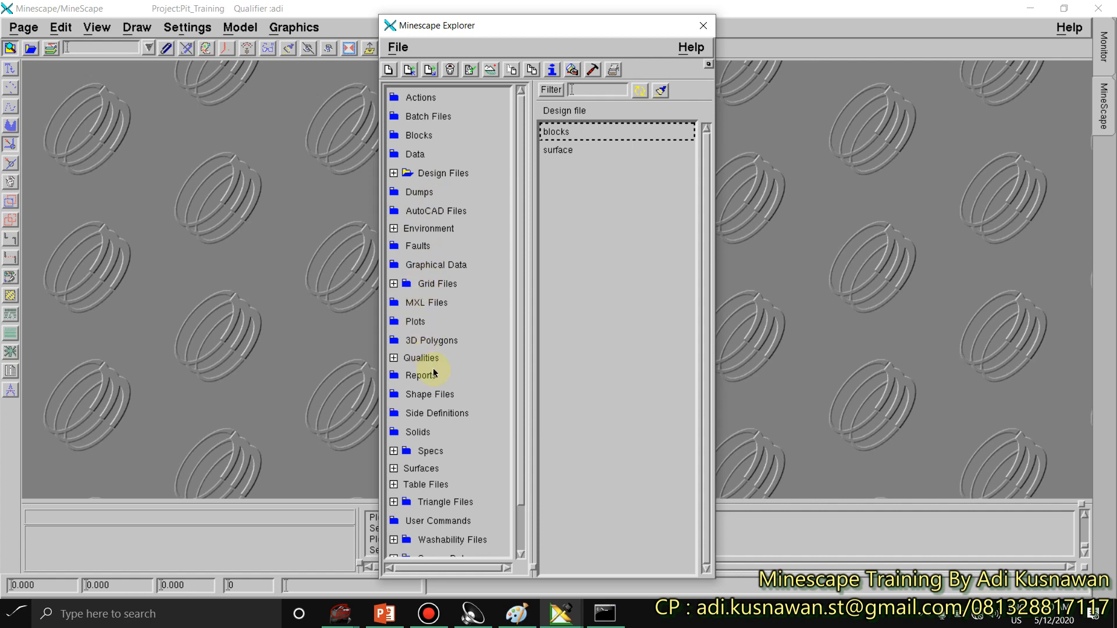
pyautogui.click(393, 359)
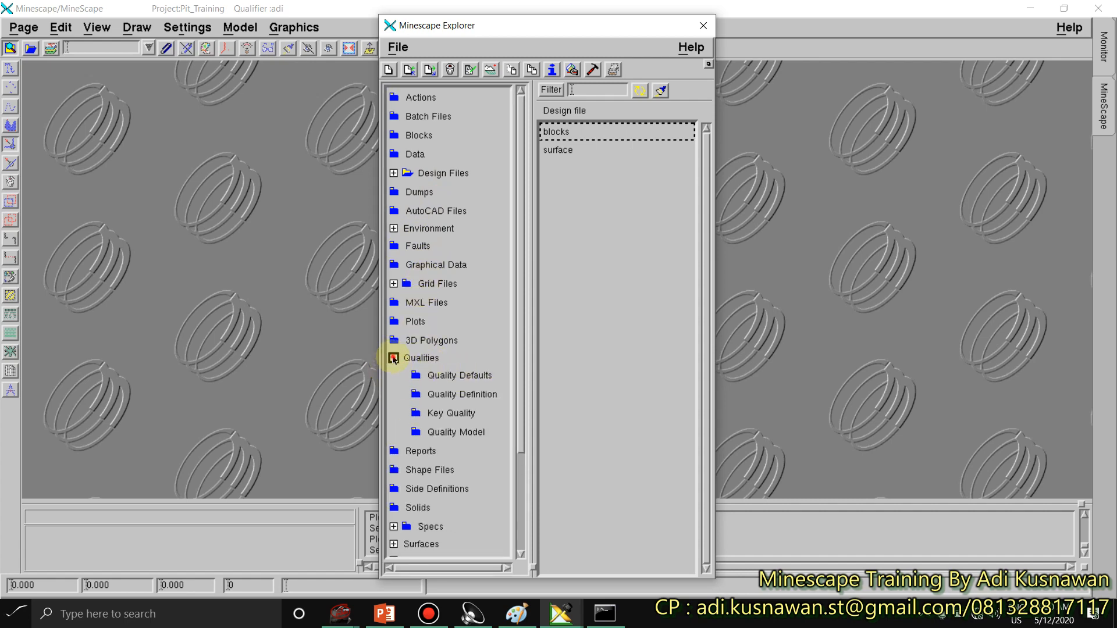
pyautogui.click(393, 358)
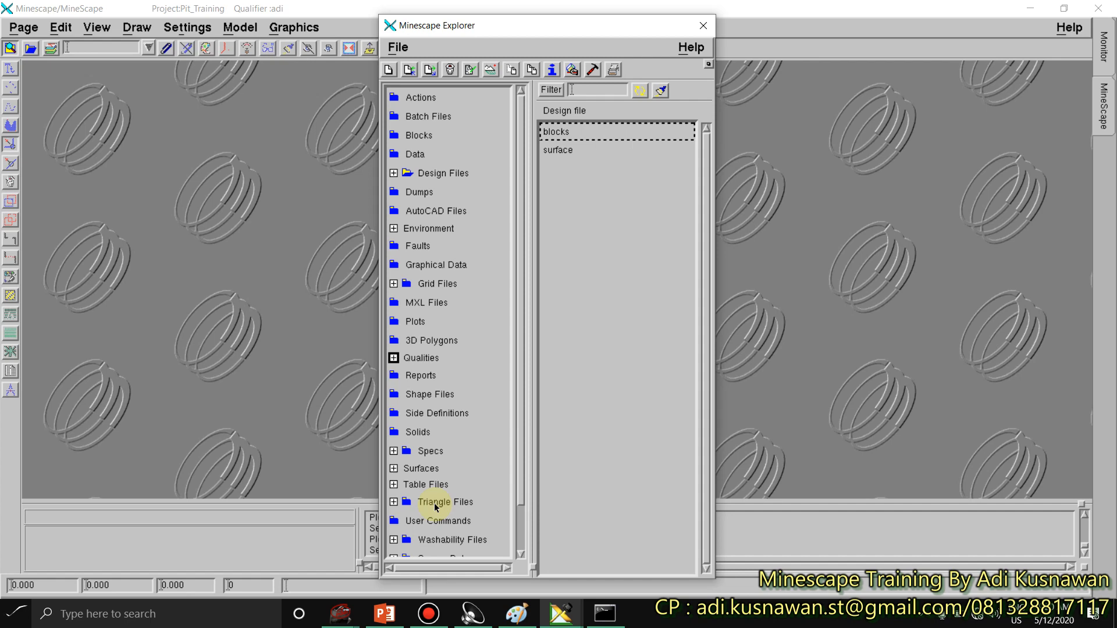
pyautogui.click(393, 283)
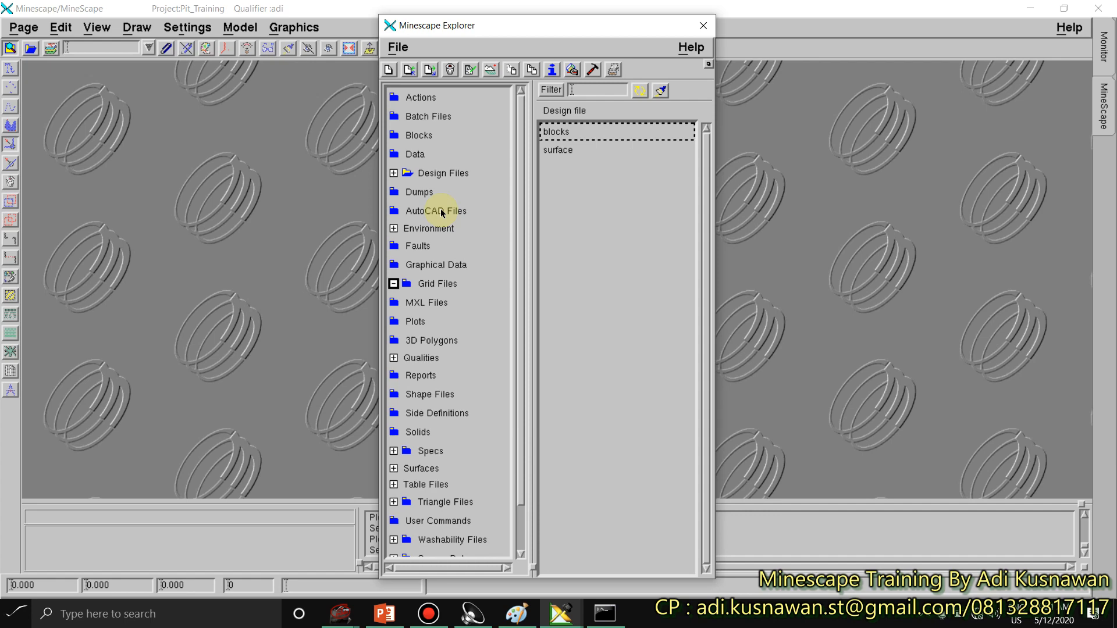
# Step: Close and reopen the Minescape Explorer and expand the Design Files branch
pyautogui.click(12, 49)
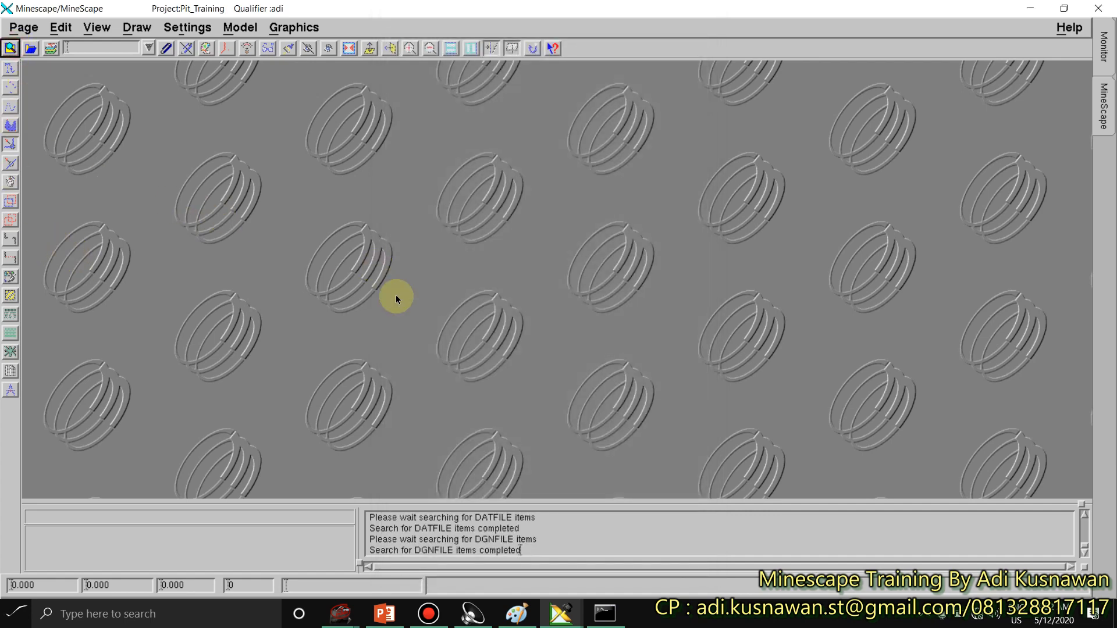
pyautogui.click(12, 48)
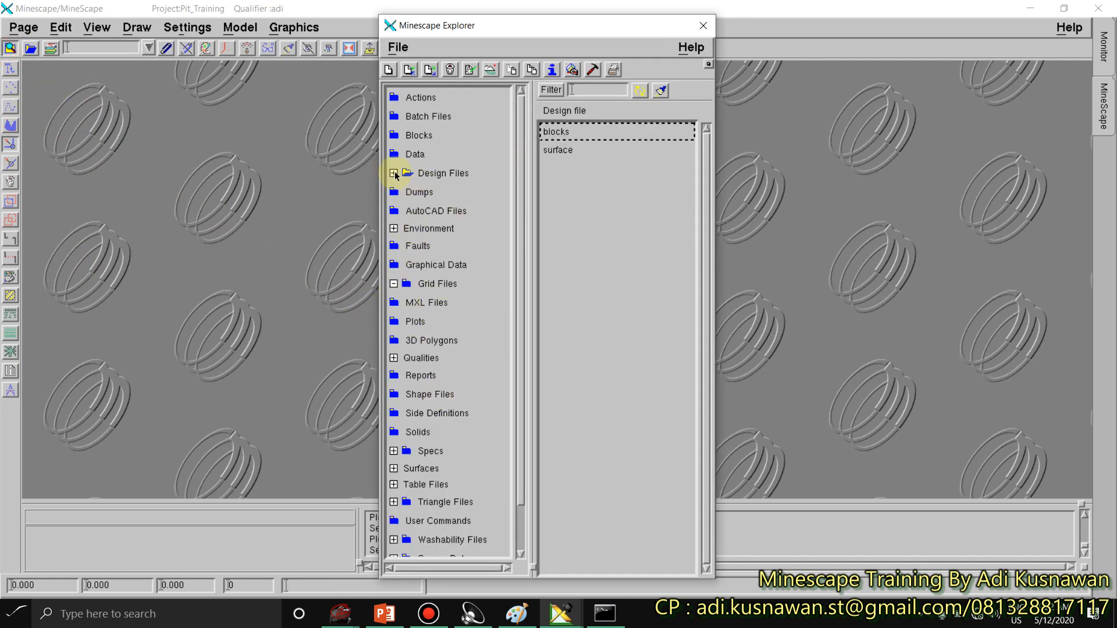
pyautogui.click(394, 173)
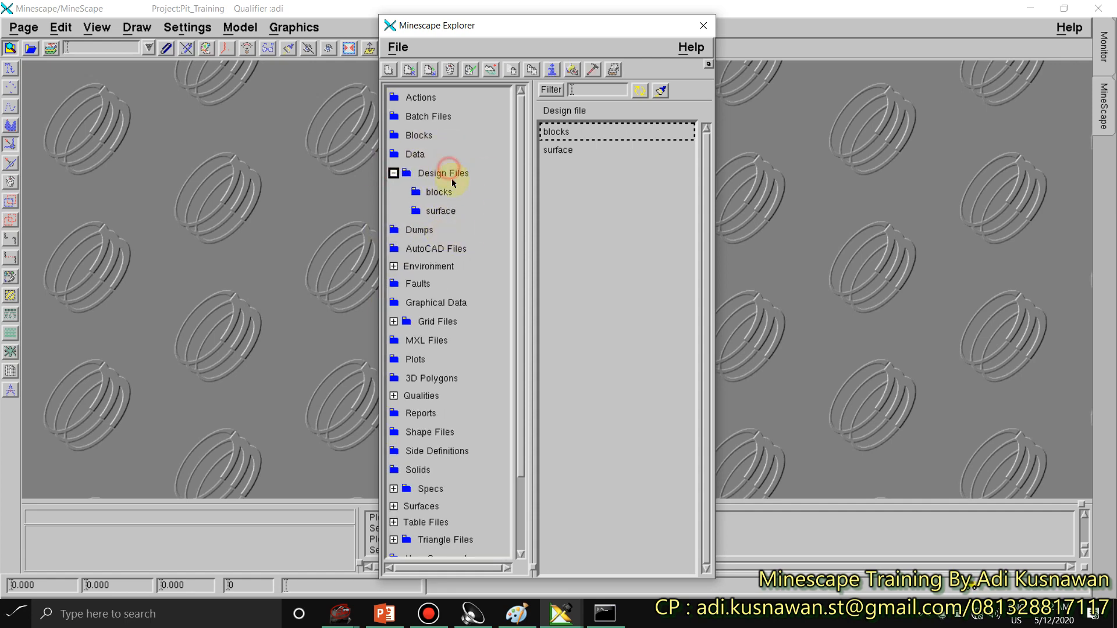
pyautogui.click(393, 173)
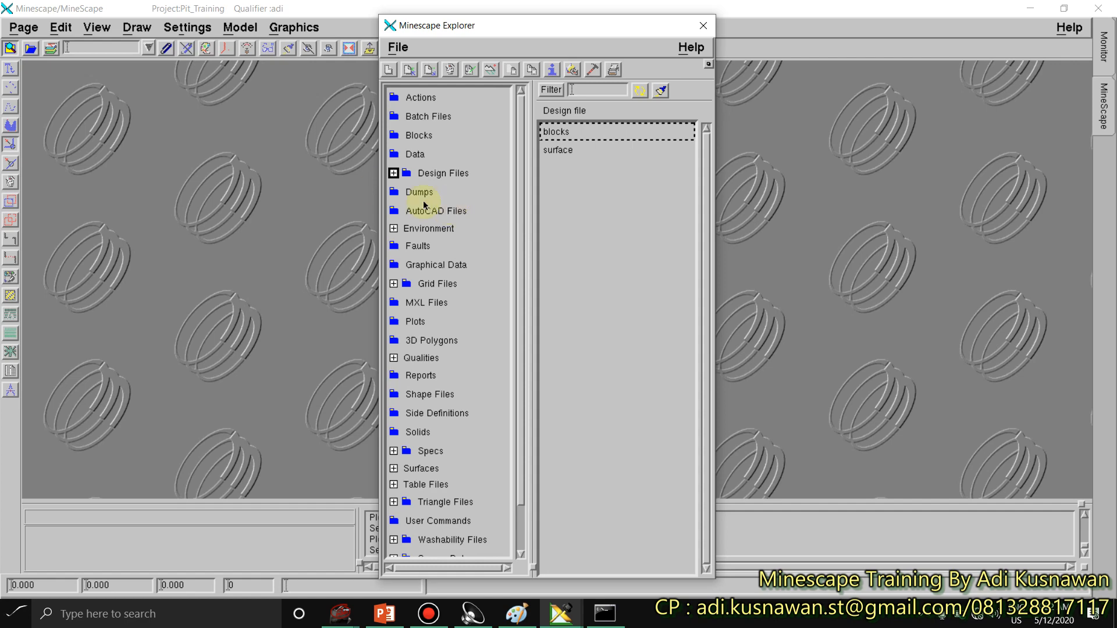
pyautogui.click(393, 173)
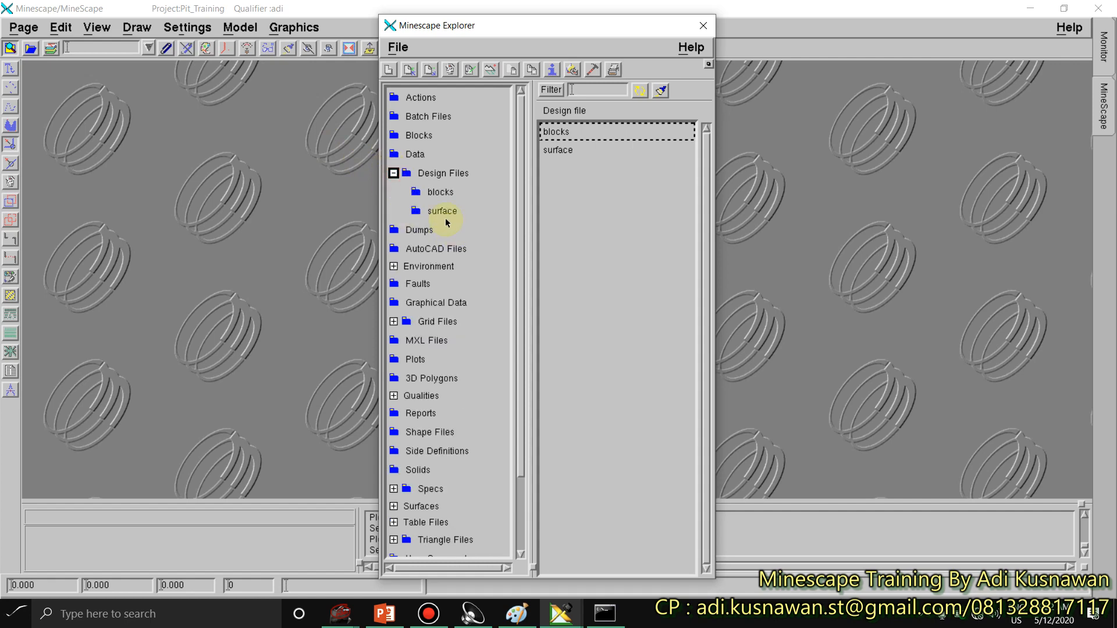
# Step: Examine the Design Files list and the layer lists of the blocks and surface design files
pyautogui.click(440, 169)
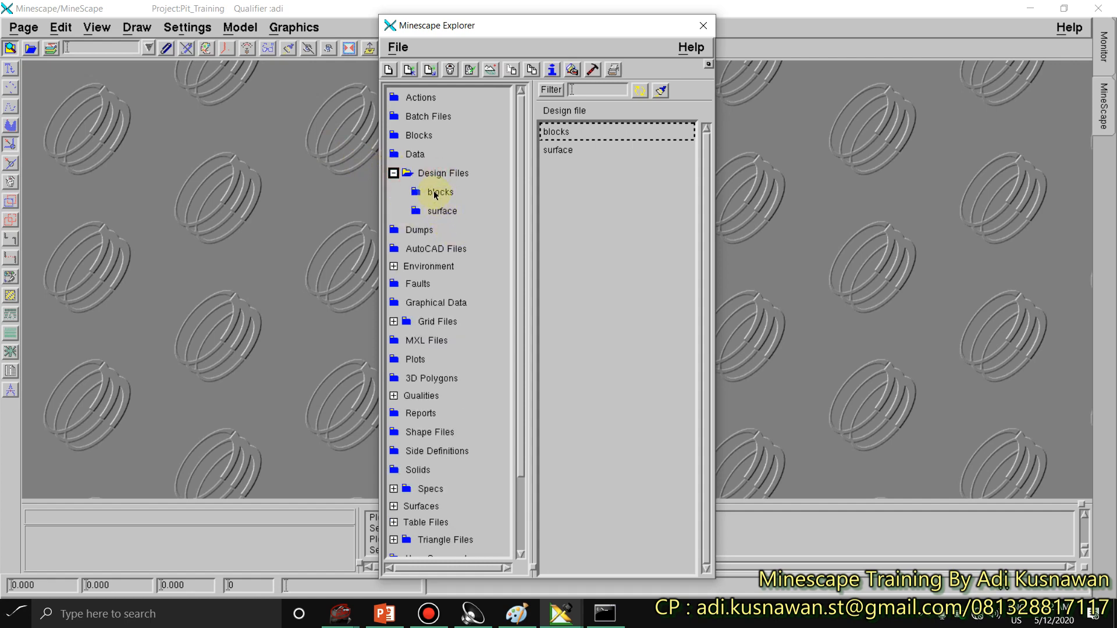
pyautogui.click(438, 192)
pyautogui.click(442, 212)
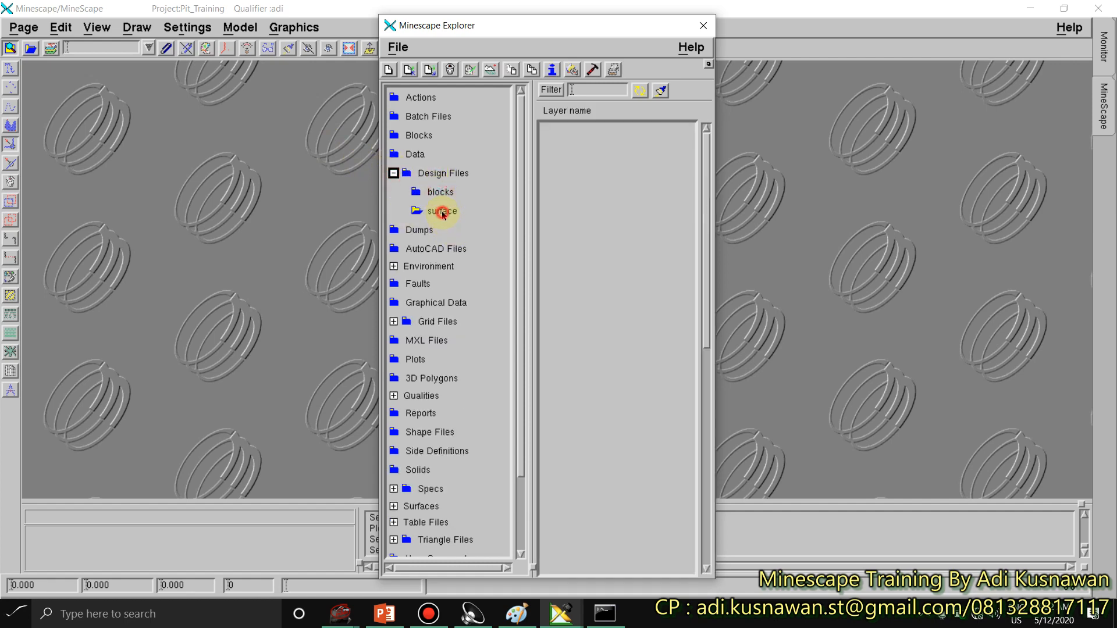
pyautogui.click(439, 191)
pyautogui.click(446, 219)
pyautogui.click(439, 192)
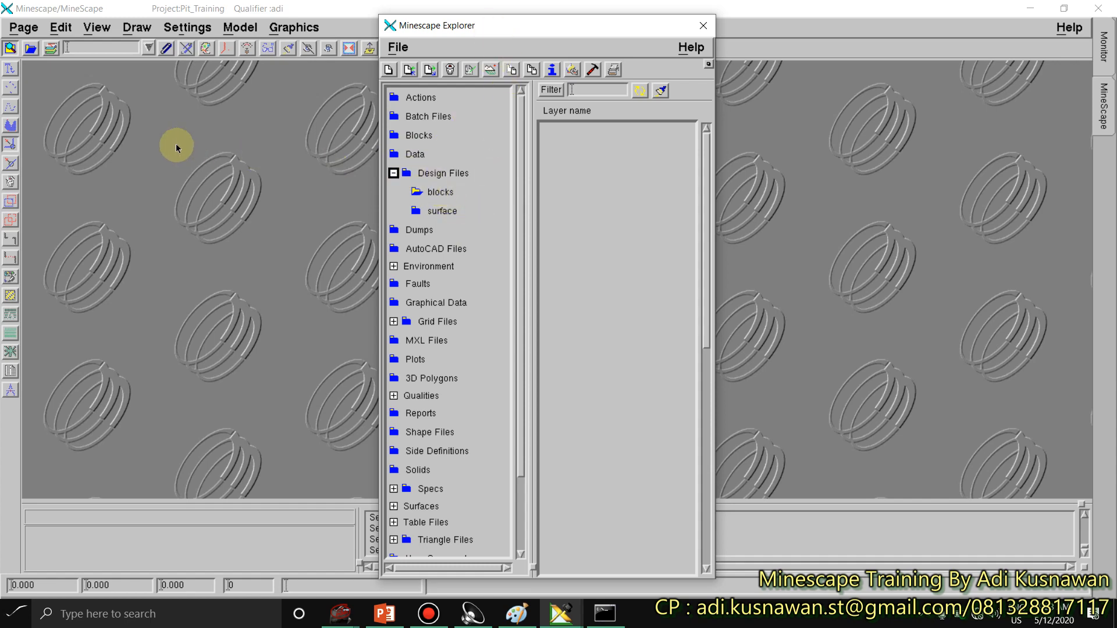
# Step: Go through the PRN files in the Data folder and leave topo_xyz_1.prn selected
pyautogui.moveTo(456, 622)
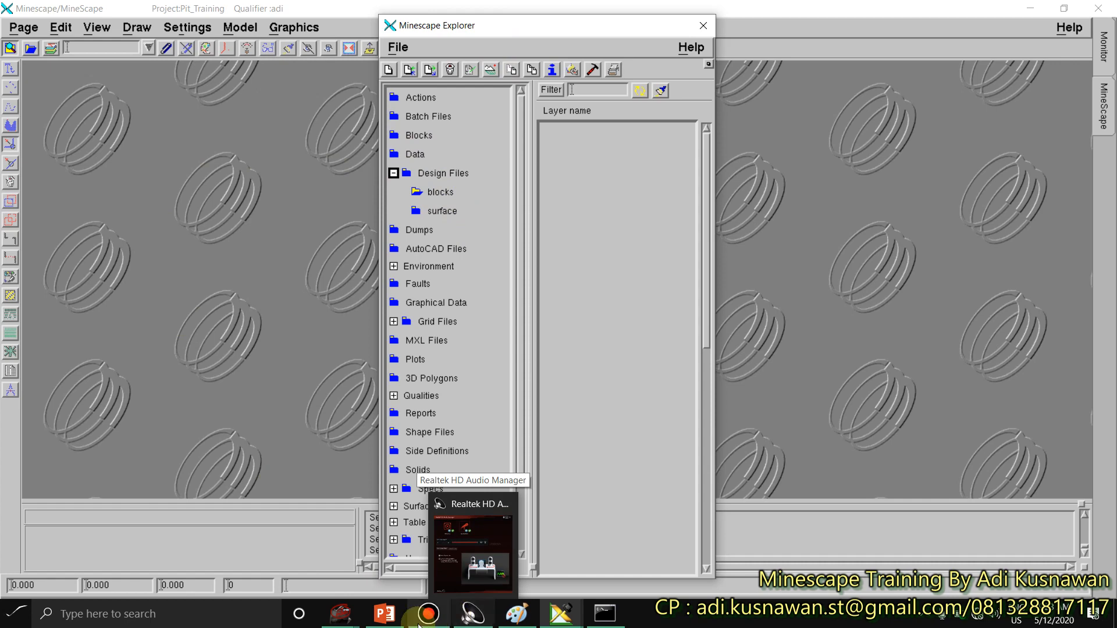
pyautogui.click(415, 154)
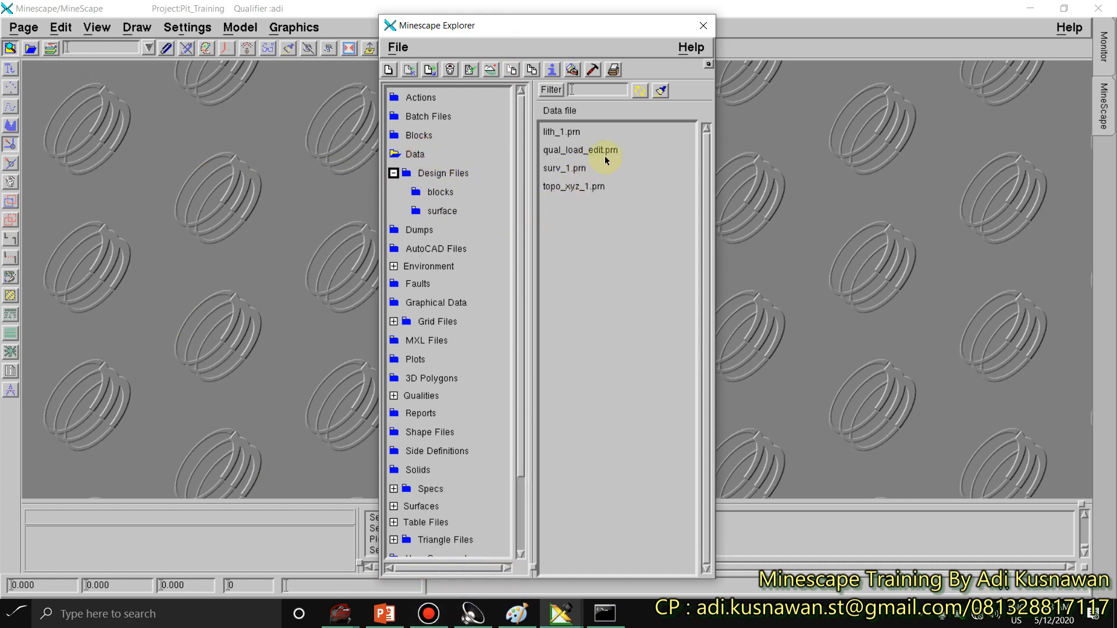
pyautogui.click(564, 168)
pyautogui.click(568, 187)
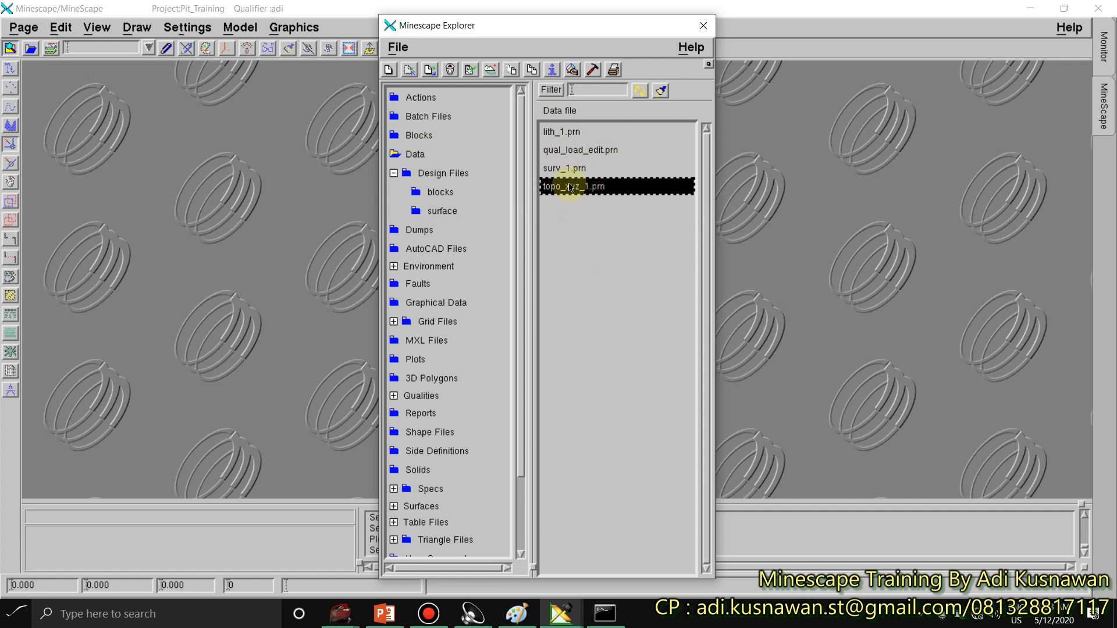
pyautogui.click(555, 132)
pyautogui.click(551, 150)
pyautogui.click(554, 169)
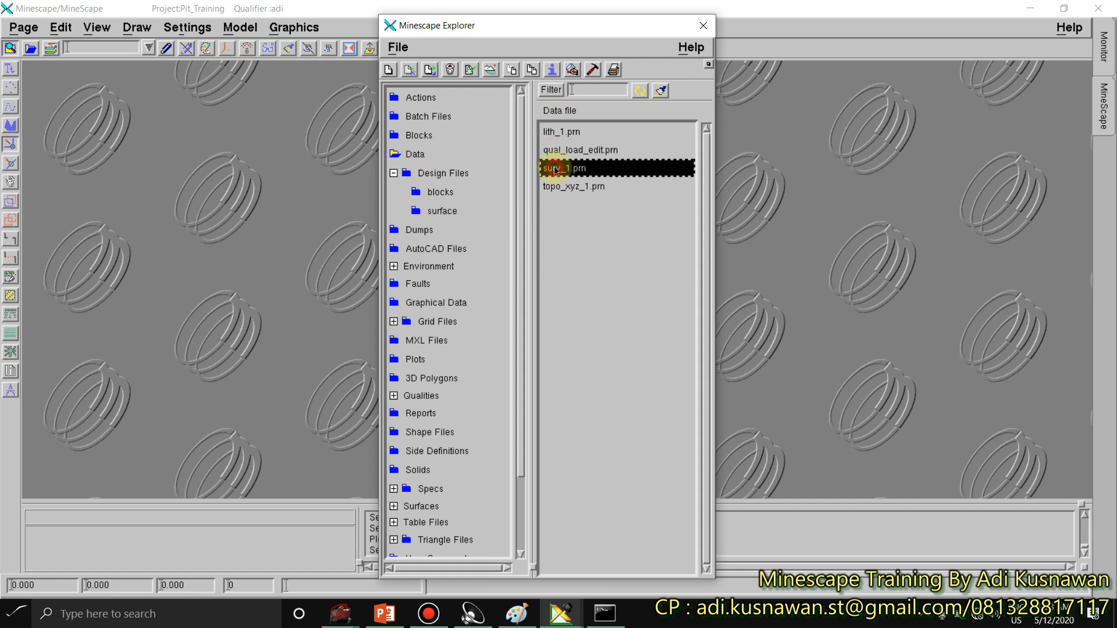
pyautogui.click(550, 150)
pyautogui.click(559, 168)
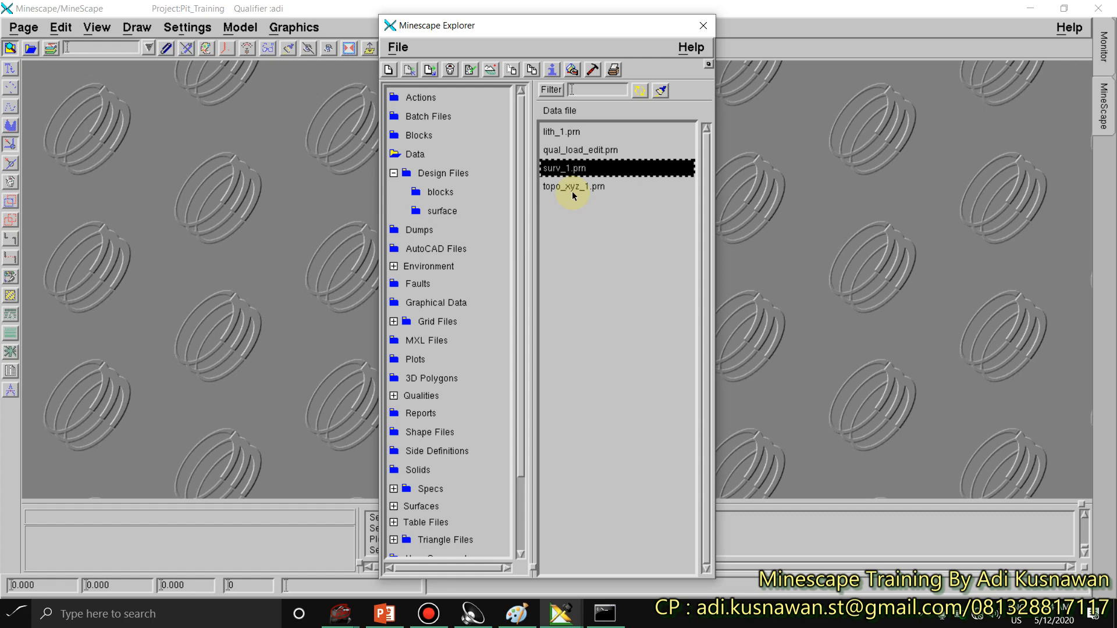
pyautogui.click(572, 188)
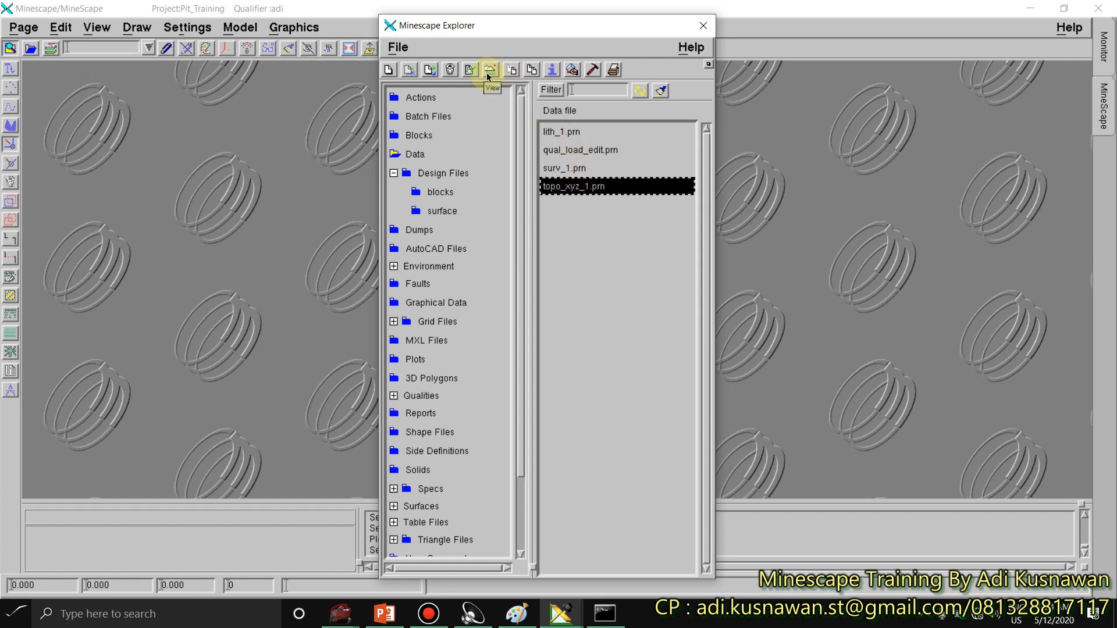
pyautogui.click(555, 169)
pyautogui.click(564, 192)
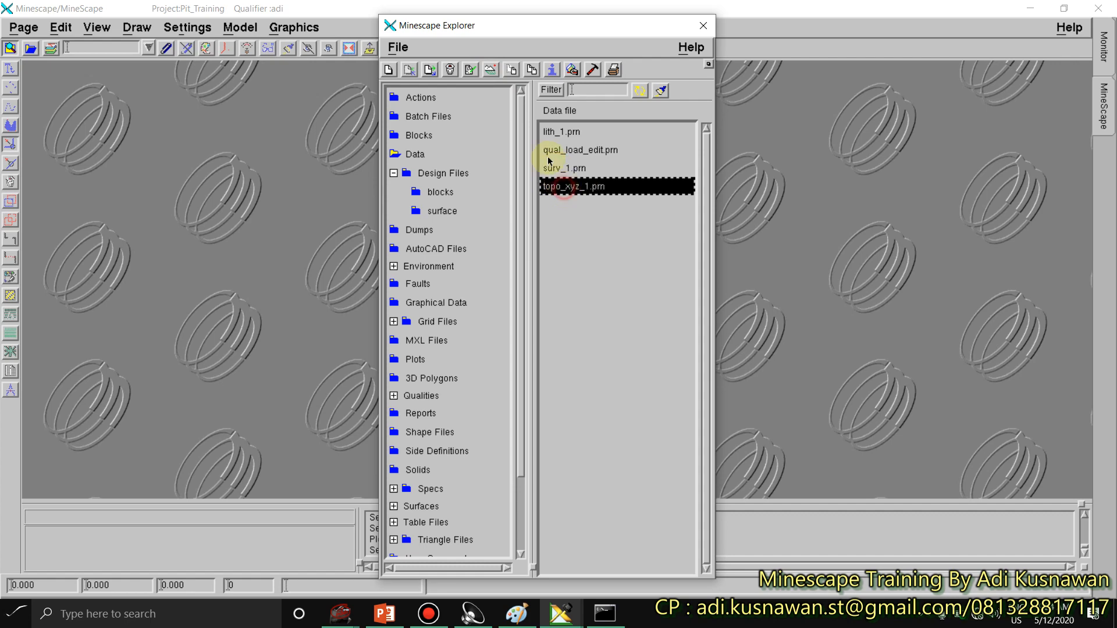
# Step: View the contents of topo_xyz_1.prn in an enlarged Data File window, examine its coordinate and elevation rows, and close it
pyautogui.click(491, 71)
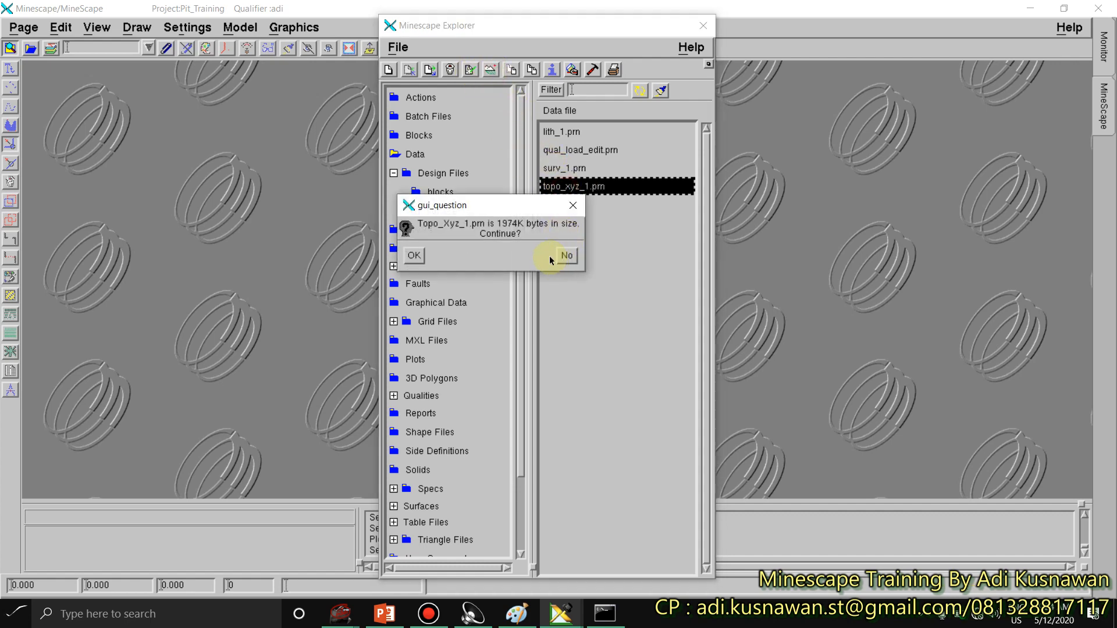
pyautogui.click(416, 257)
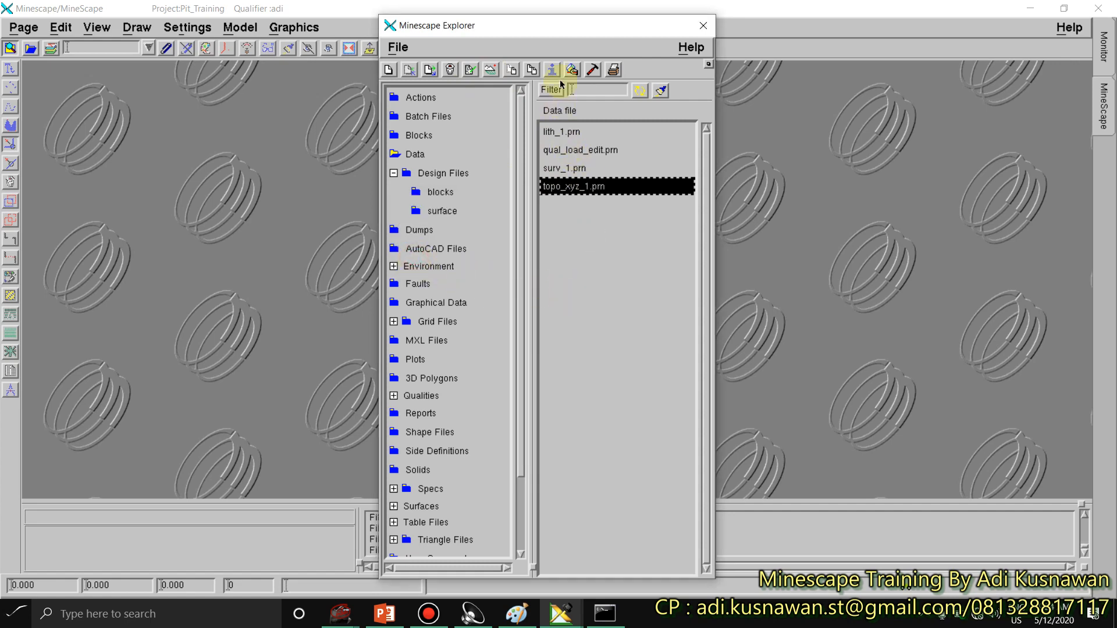
pyautogui.moveTo(548, 29); pyautogui.dragTo(762, 30)
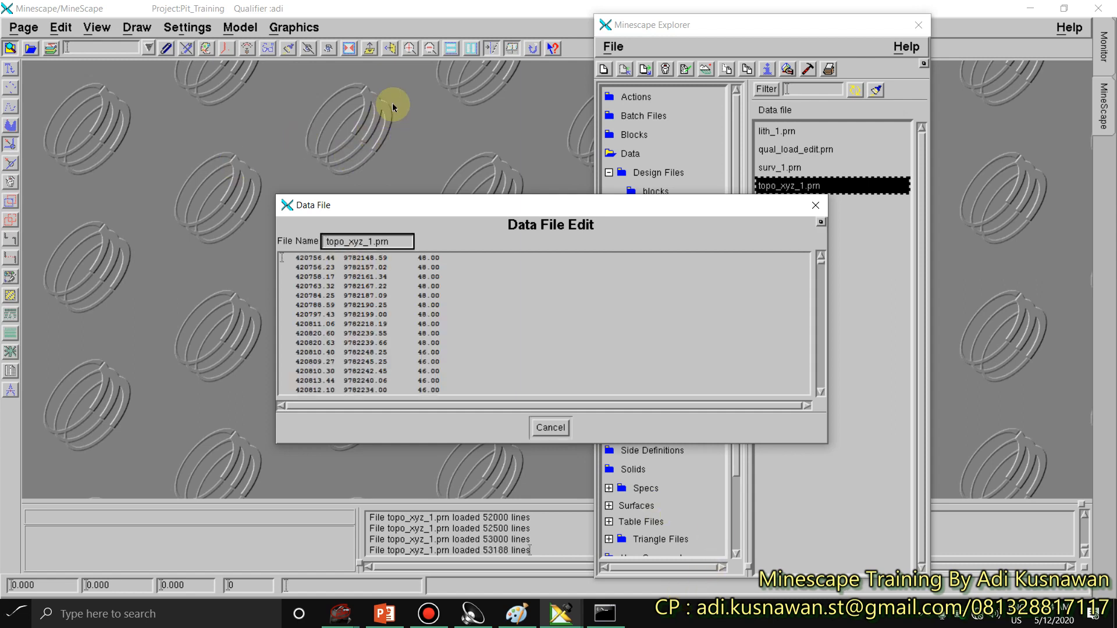
pyautogui.moveTo(484, 205); pyautogui.dragTo(400, 58)
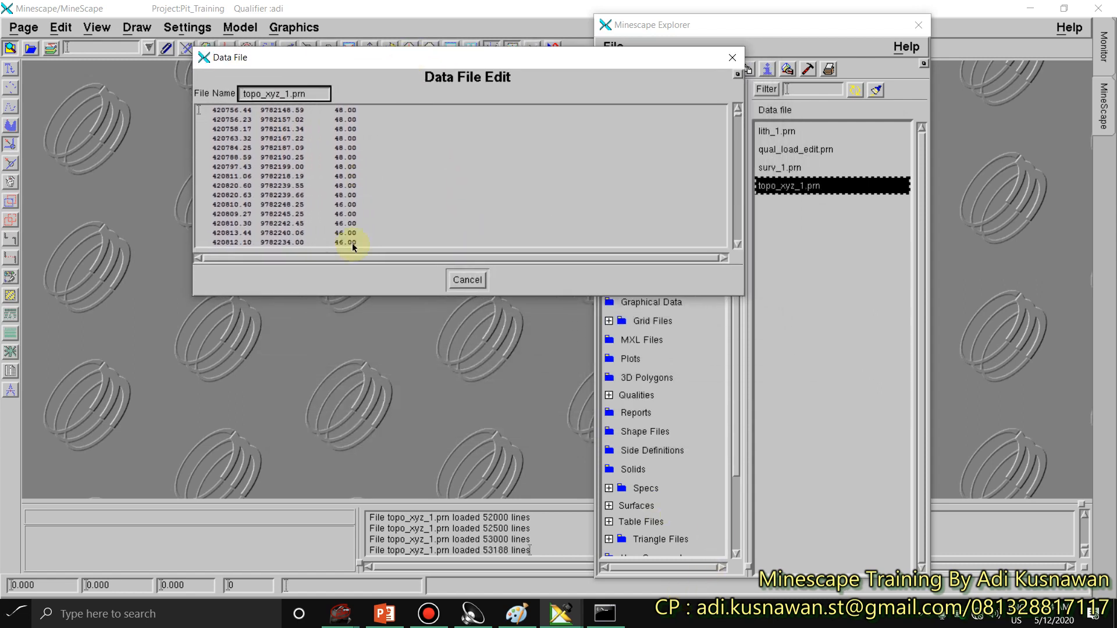
pyautogui.moveTo(473, 294); pyautogui.dragTo(486, 472)
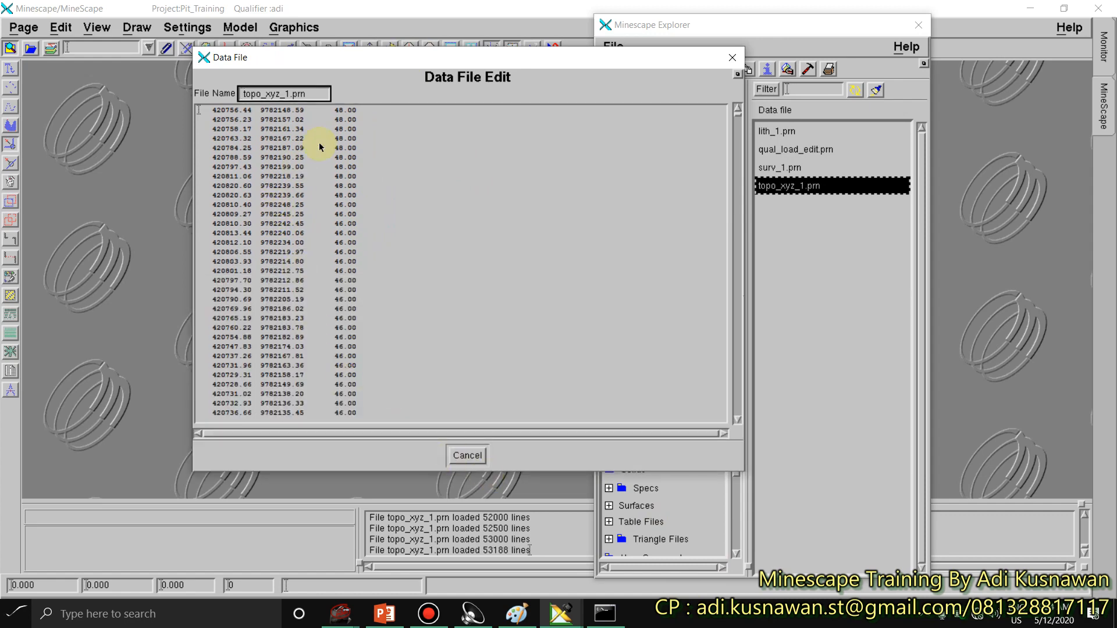
pyautogui.click(225, 132)
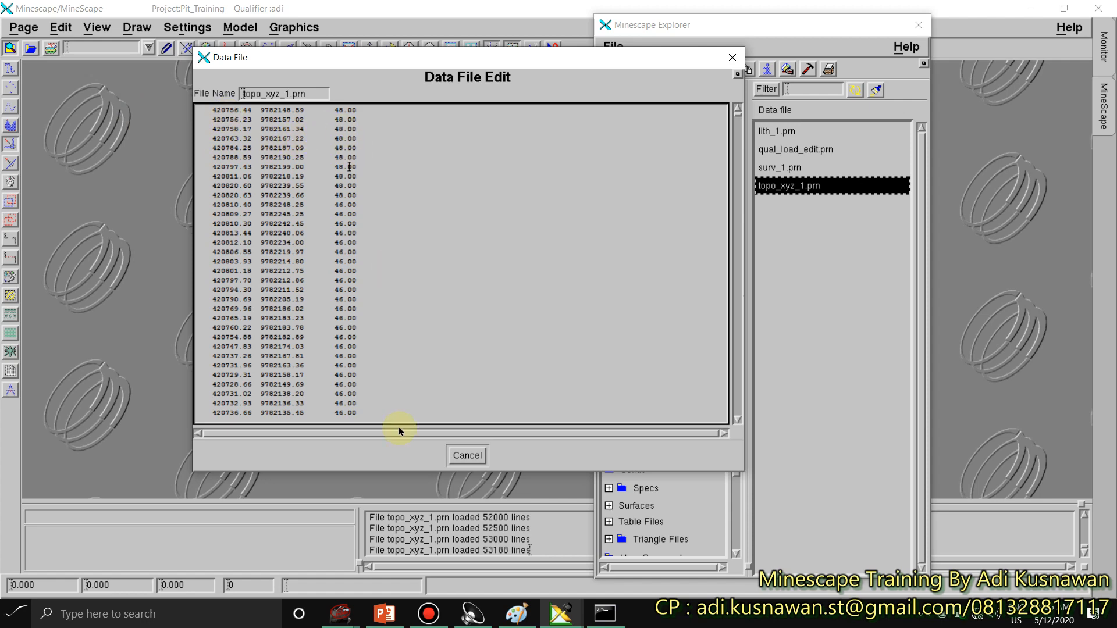
pyautogui.click(468, 455)
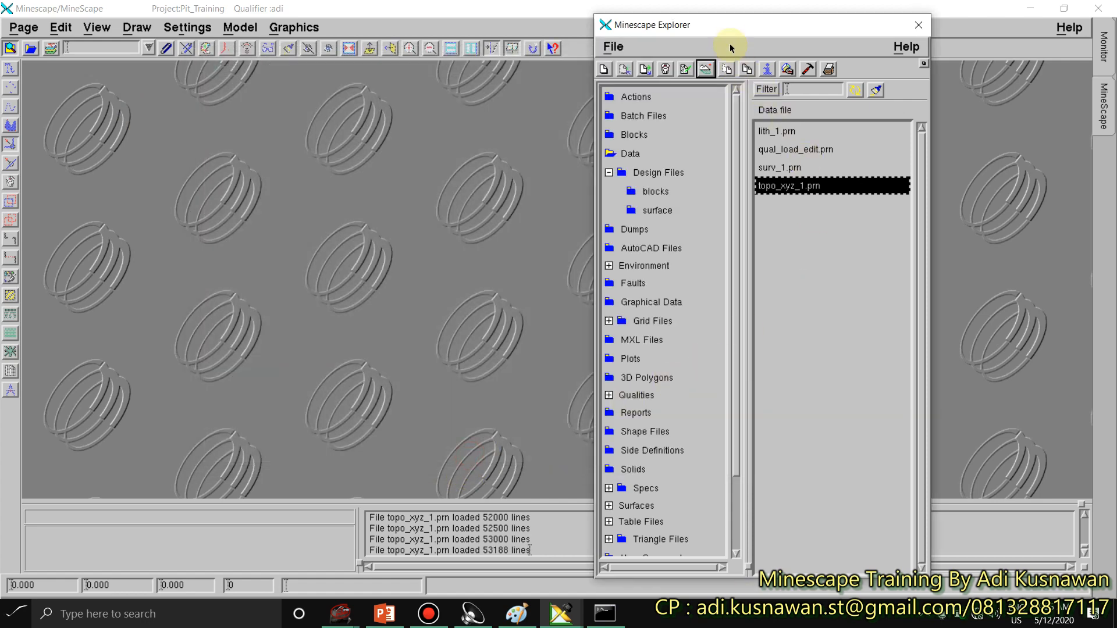
pyautogui.moveTo(669, 26); pyautogui.dragTo(455, 23)
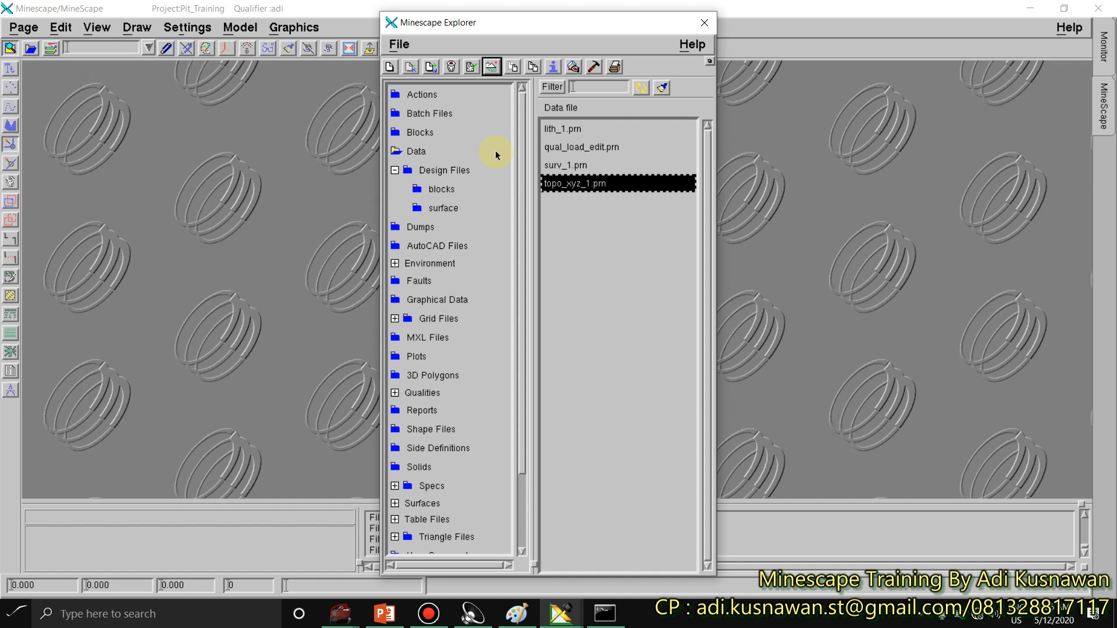
# Step: Compare the file lists of the Data and Design Files folders, ending on Design Files
pyautogui.click(416, 129)
pyautogui.click(423, 151)
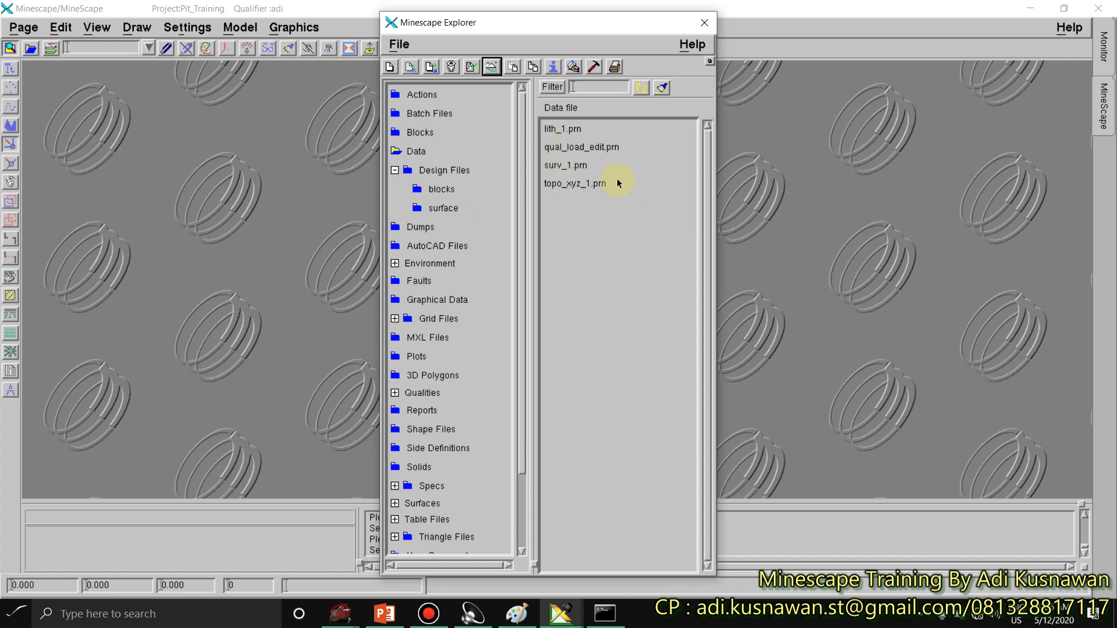
pyautogui.click(458, 172)
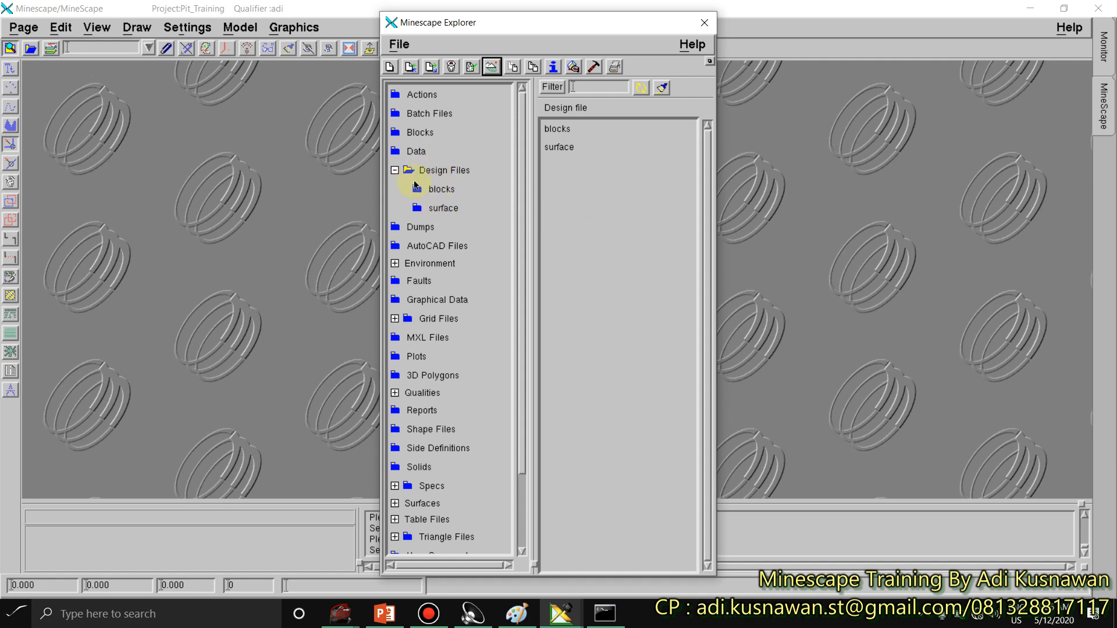
pyautogui.click(417, 152)
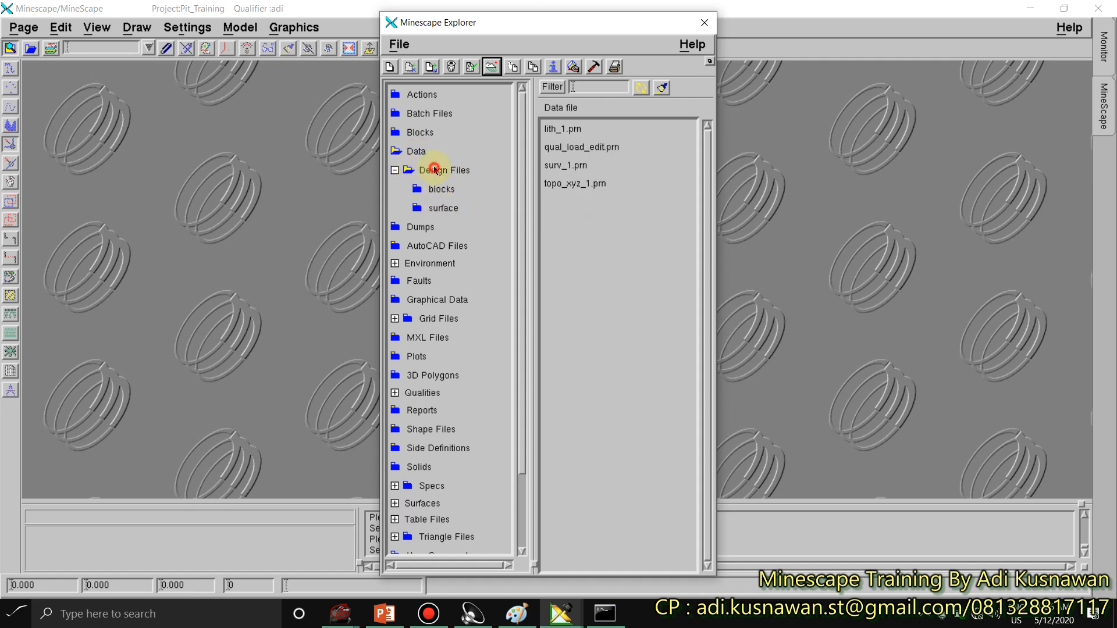
pyautogui.click(429, 170)
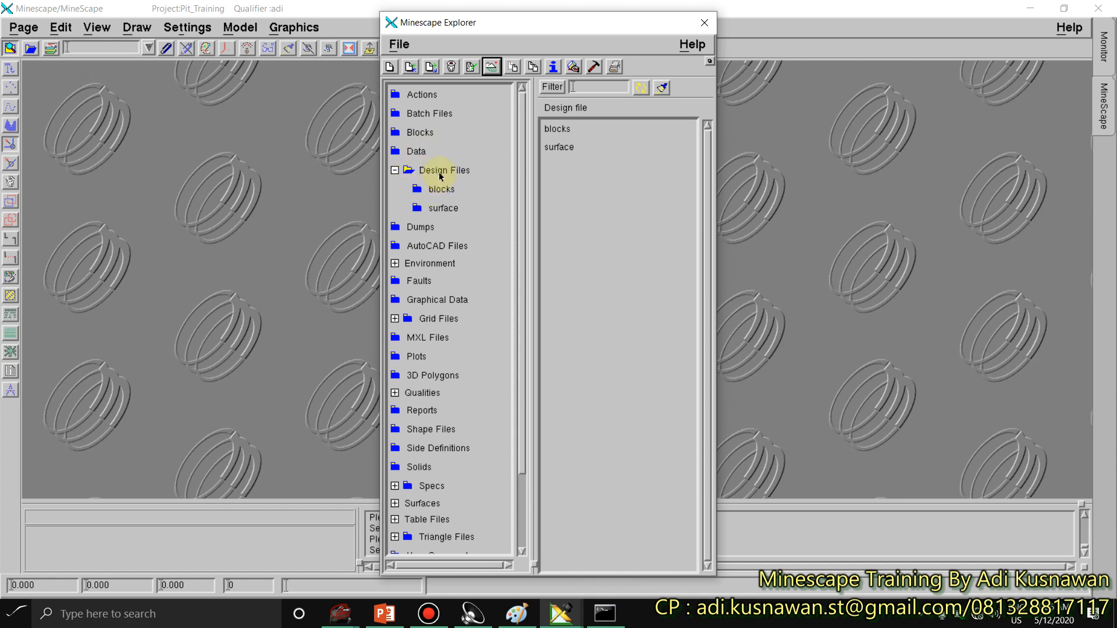
pyautogui.click(411, 68)
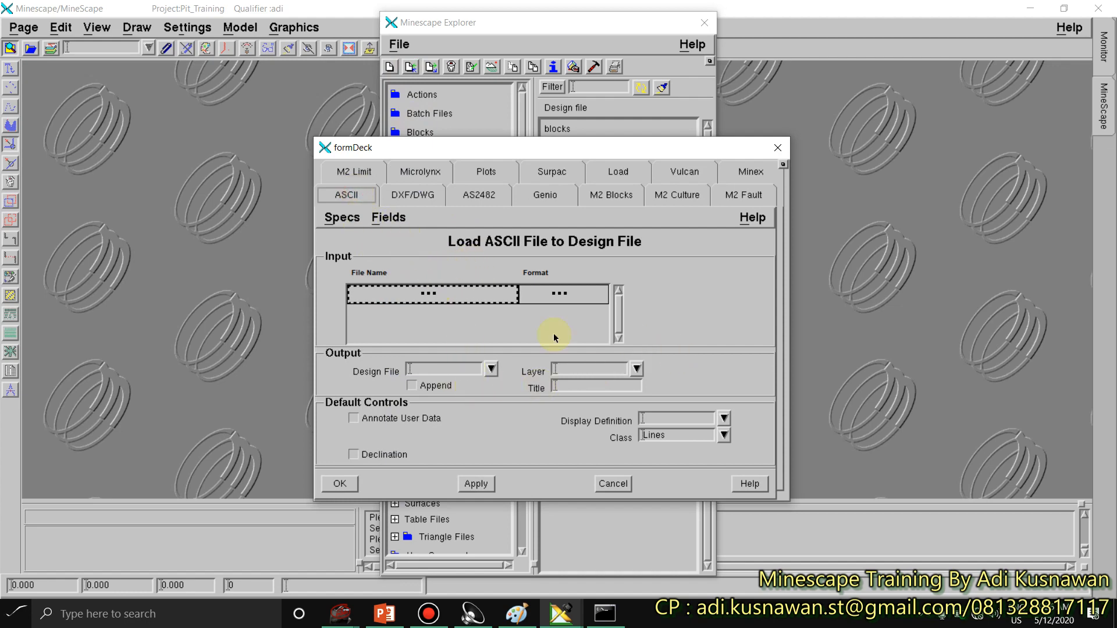
pyautogui.moveTo(476, 149); pyautogui.dragTo(739, 53)
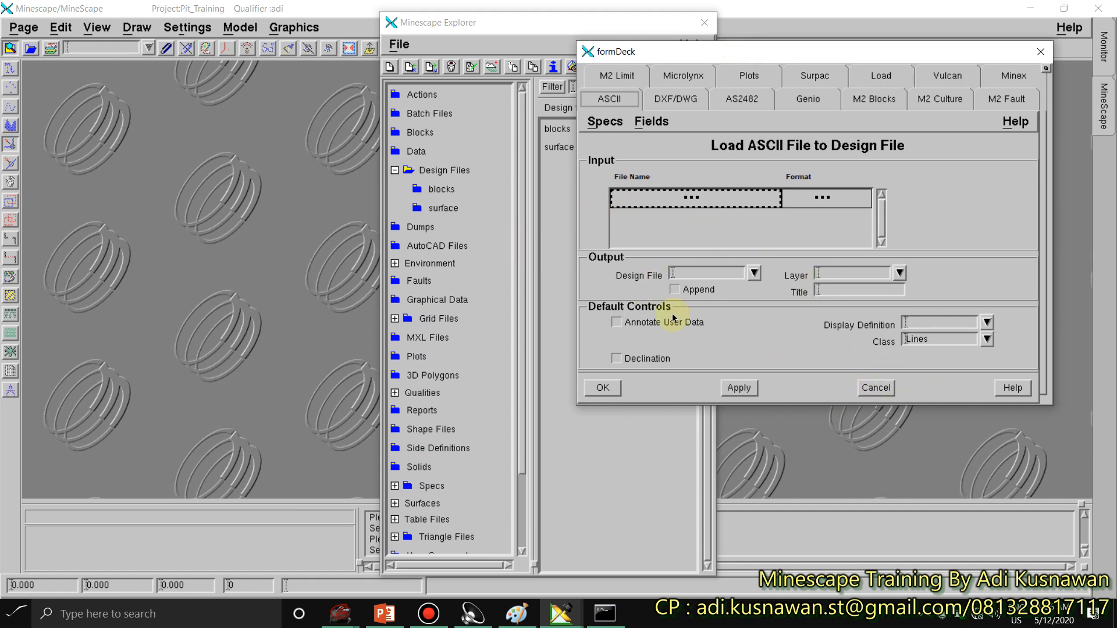
pyautogui.click(838, 274)
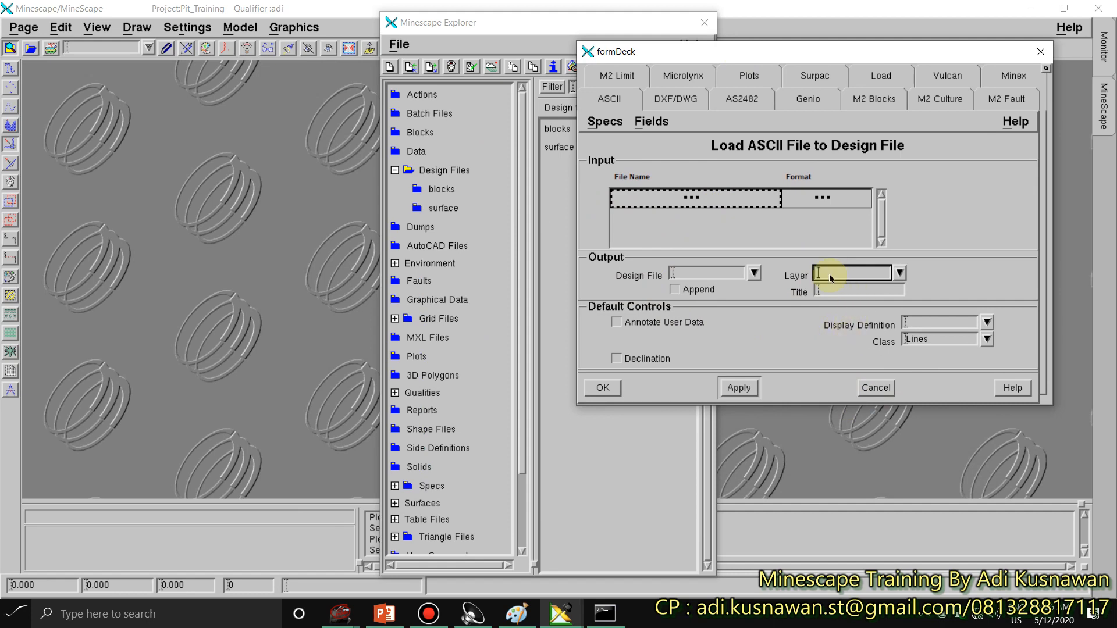
pyautogui.click(870, 388)
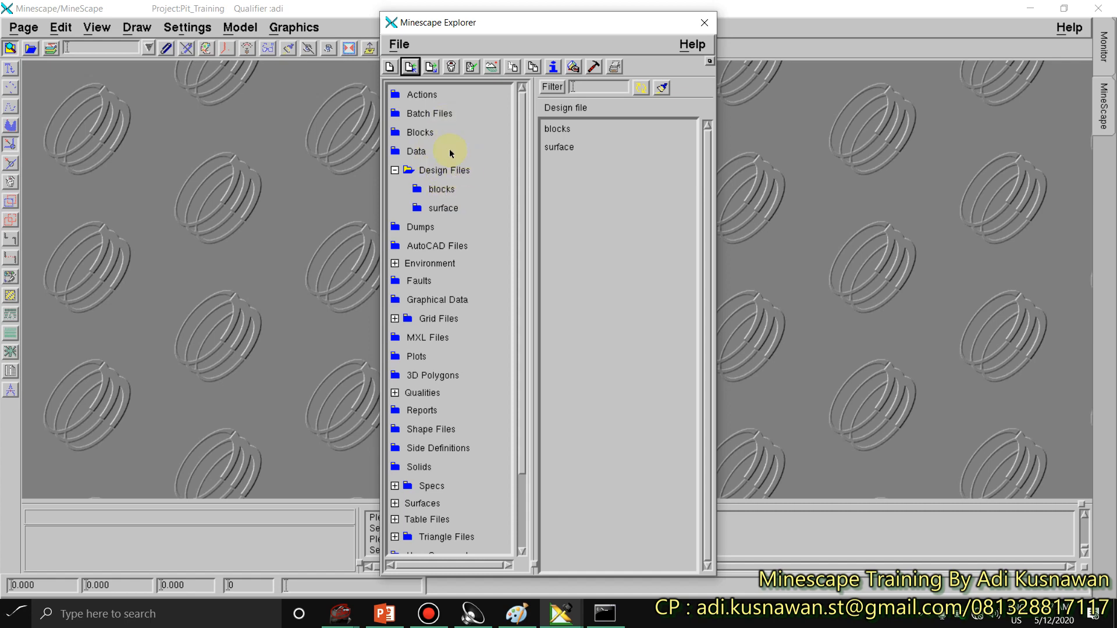
# Step: Create a design file named topografi with 3D dimension, Ne quadrant and internal units in Metres
pyautogui.click(431, 172)
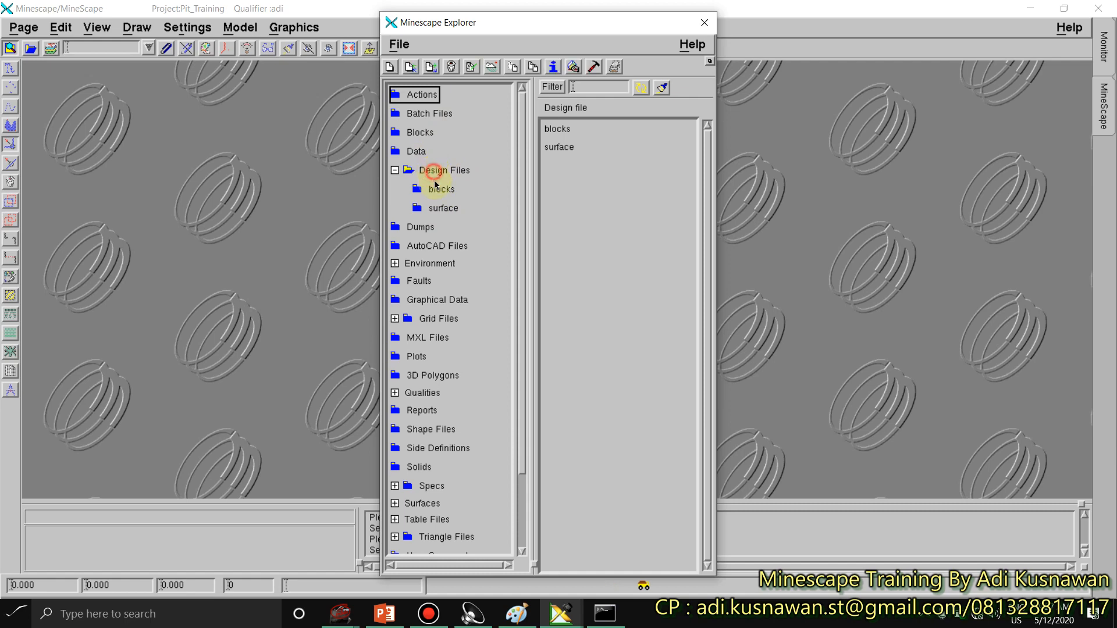
pyautogui.click(390, 67)
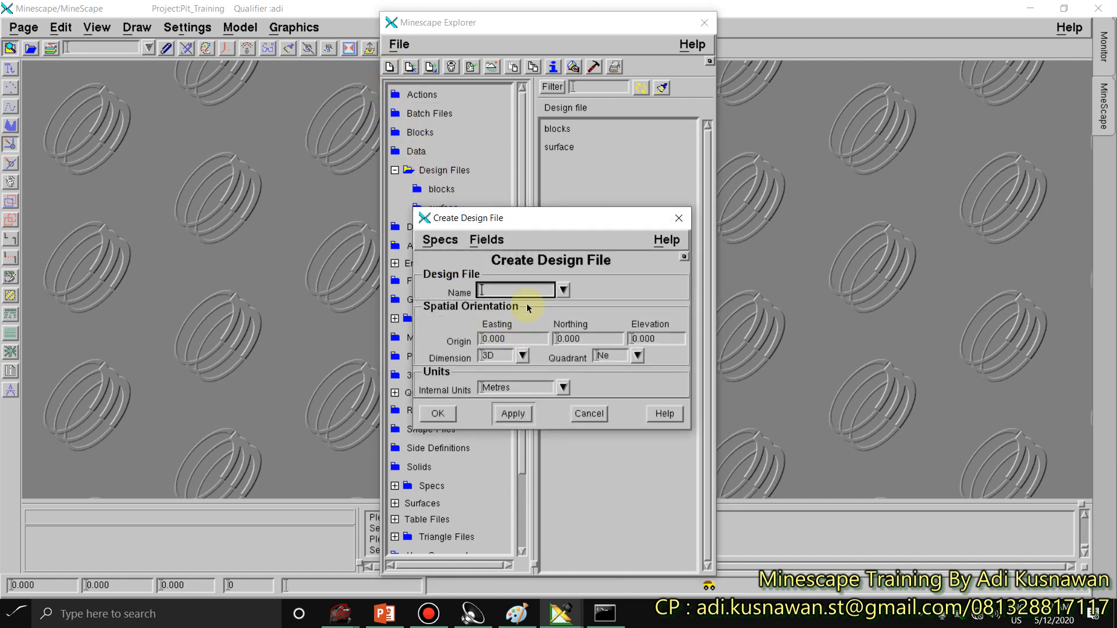
pyautogui.click(488, 290)
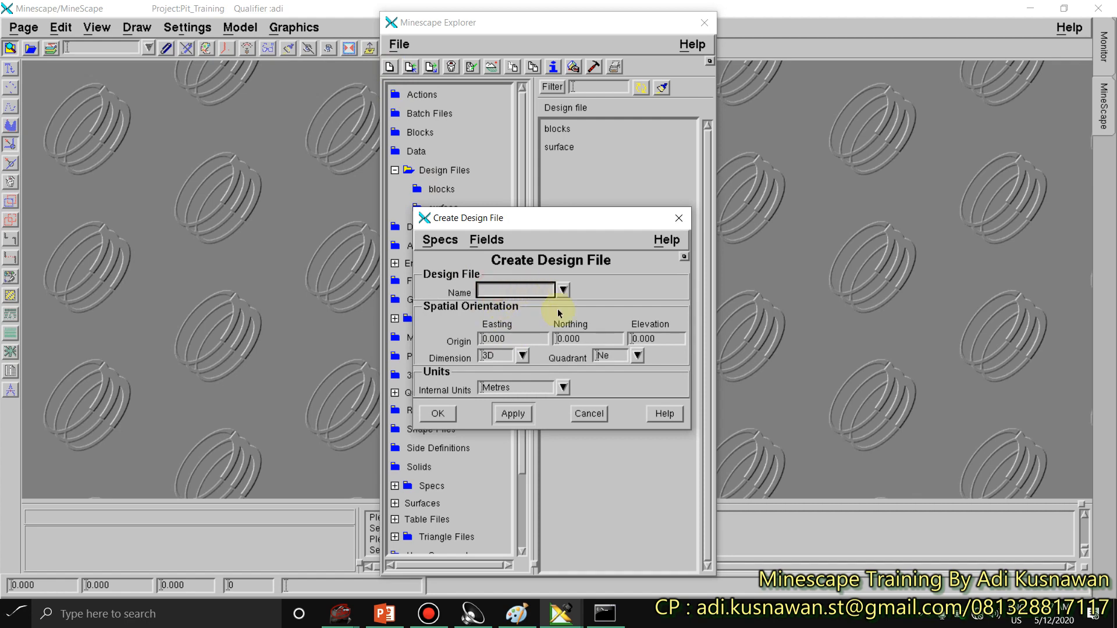
pyautogui.click(563, 290)
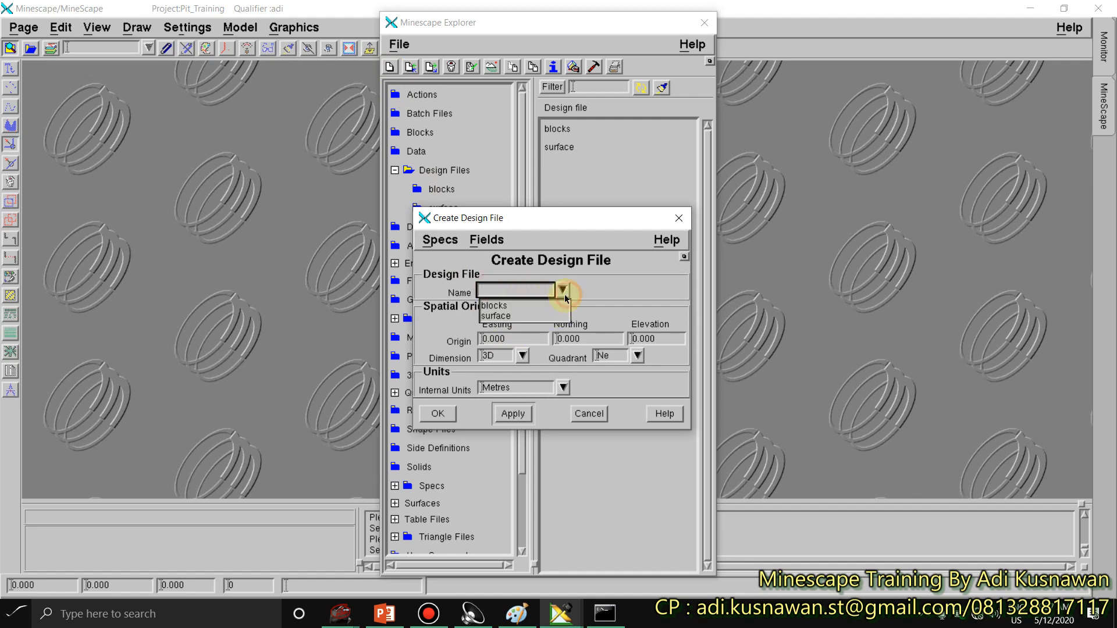
pyautogui.click(564, 290)
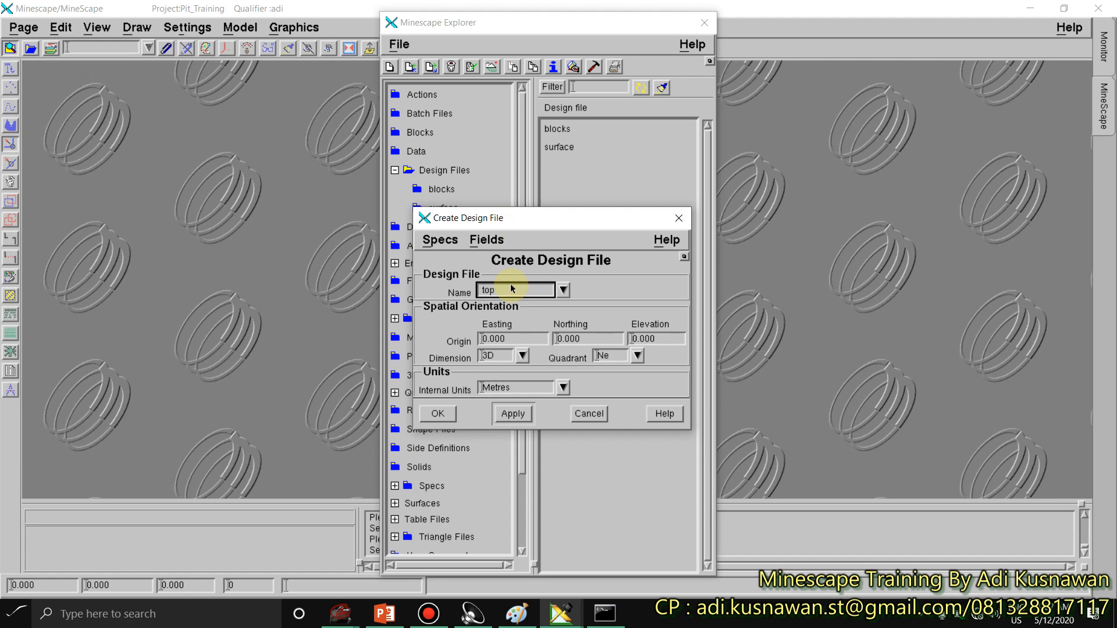
pyautogui.write('ografi')
pyautogui.click(523, 356)
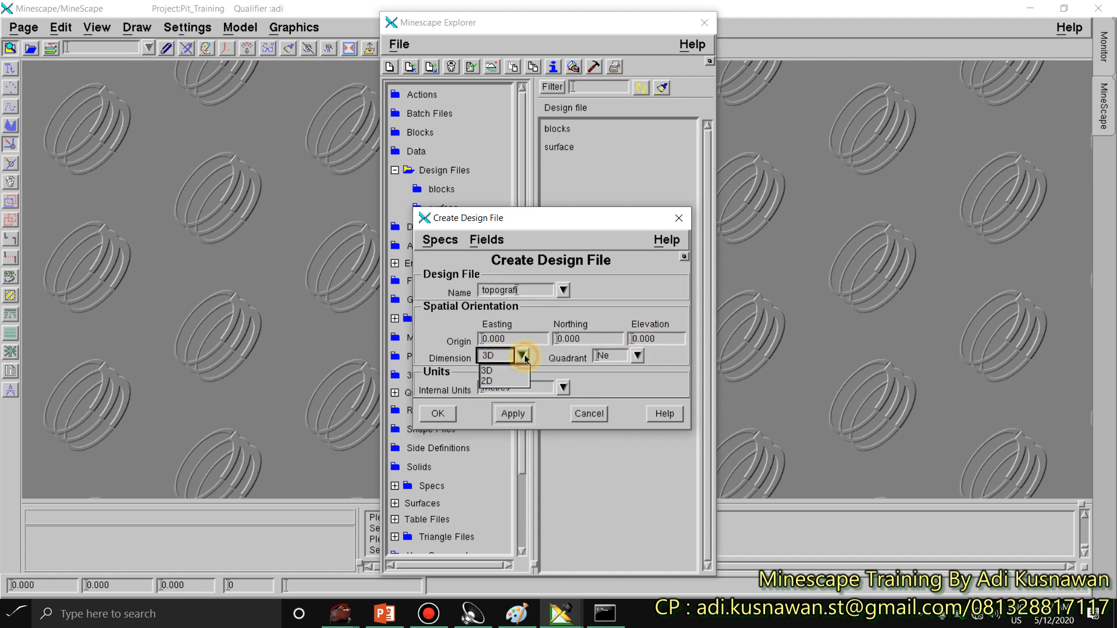
pyautogui.click(523, 357)
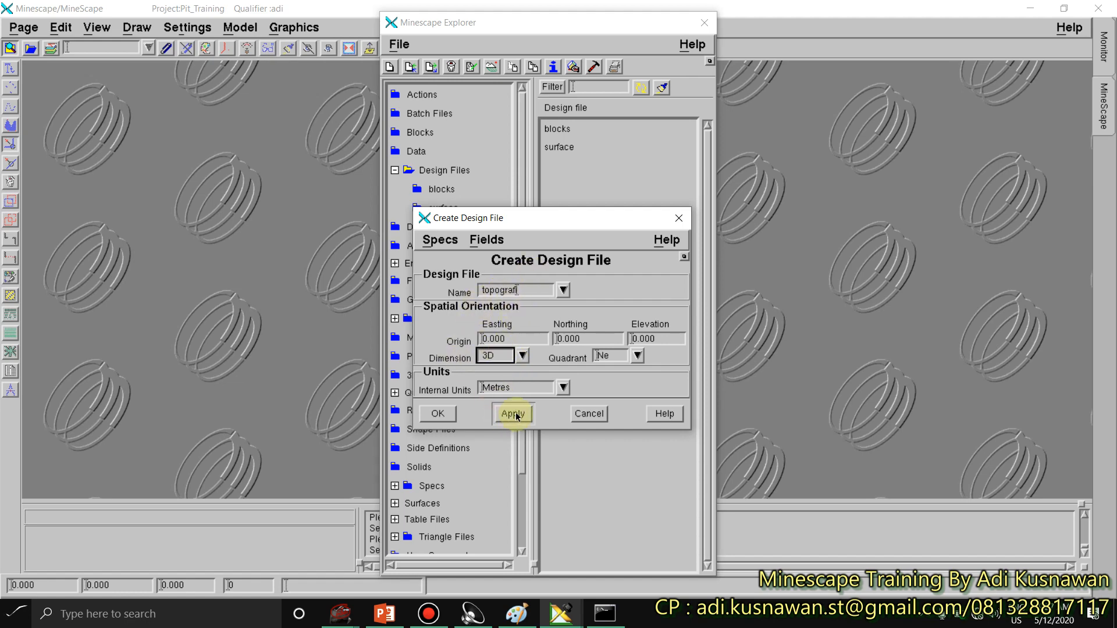
pyautogui.click(440, 414)
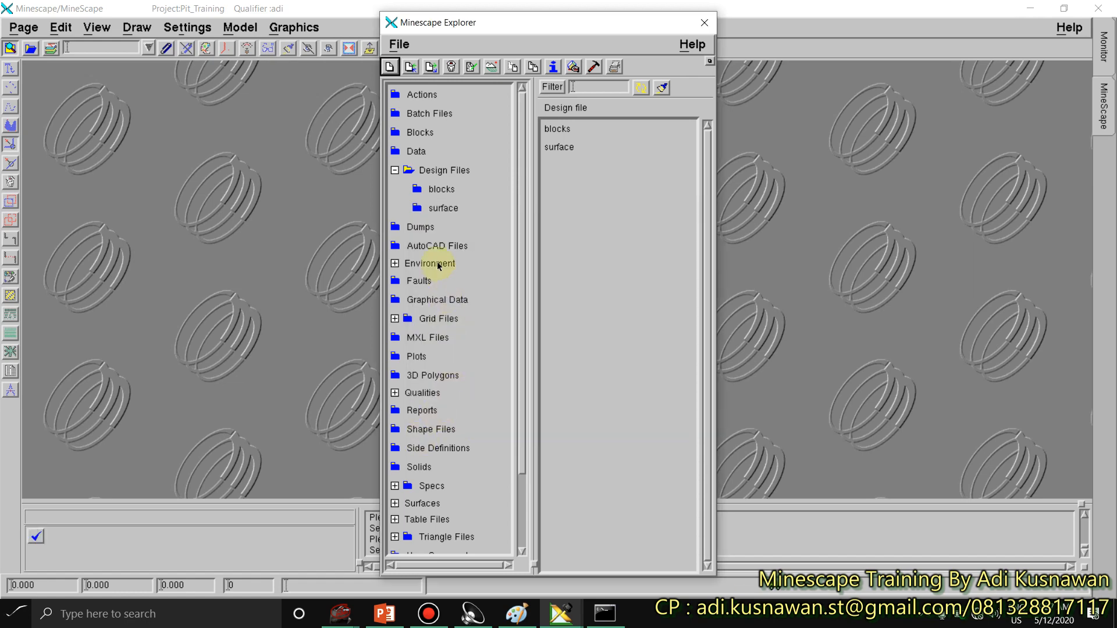
# Step: Refresh the Design Files branch by collapsing and re-expanding it, and select the topografi design file
pyautogui.click(395, 170)
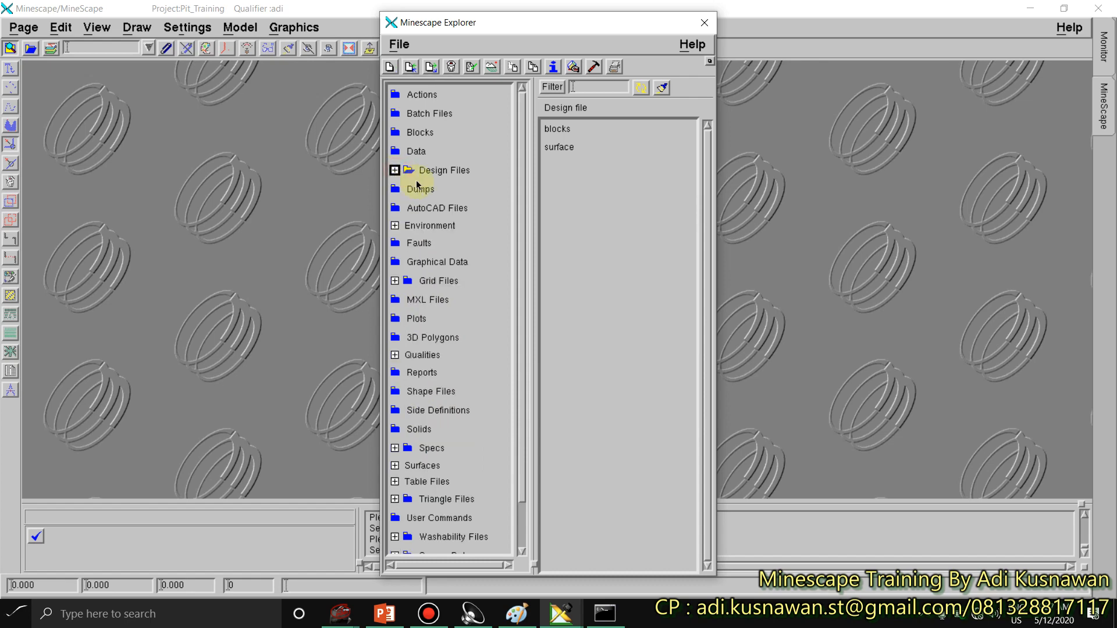
pyautogui.click(395, 170)
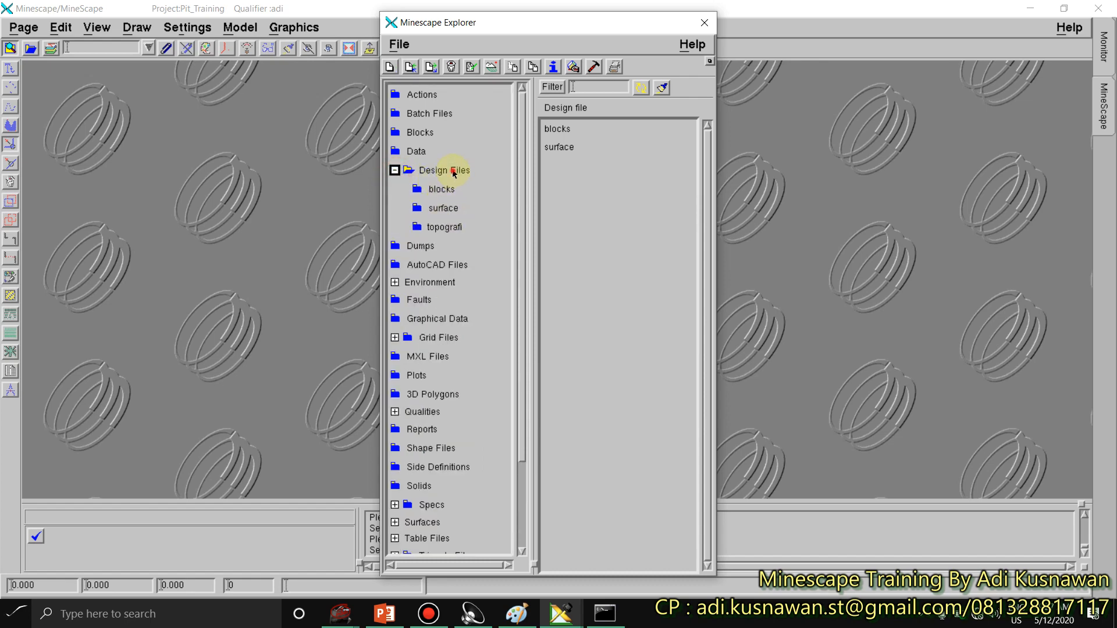
pyautogui.click(443, 191)
pyautogui.click(444, 209)
pyautogui.click(435, 228)
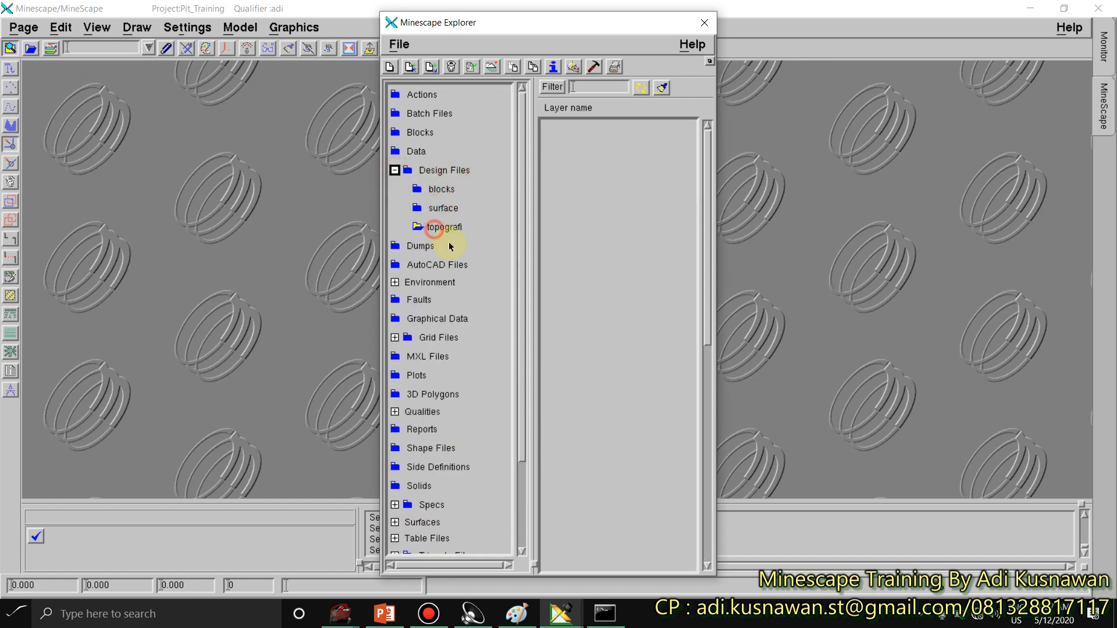
pyautogui.click(410, 67)
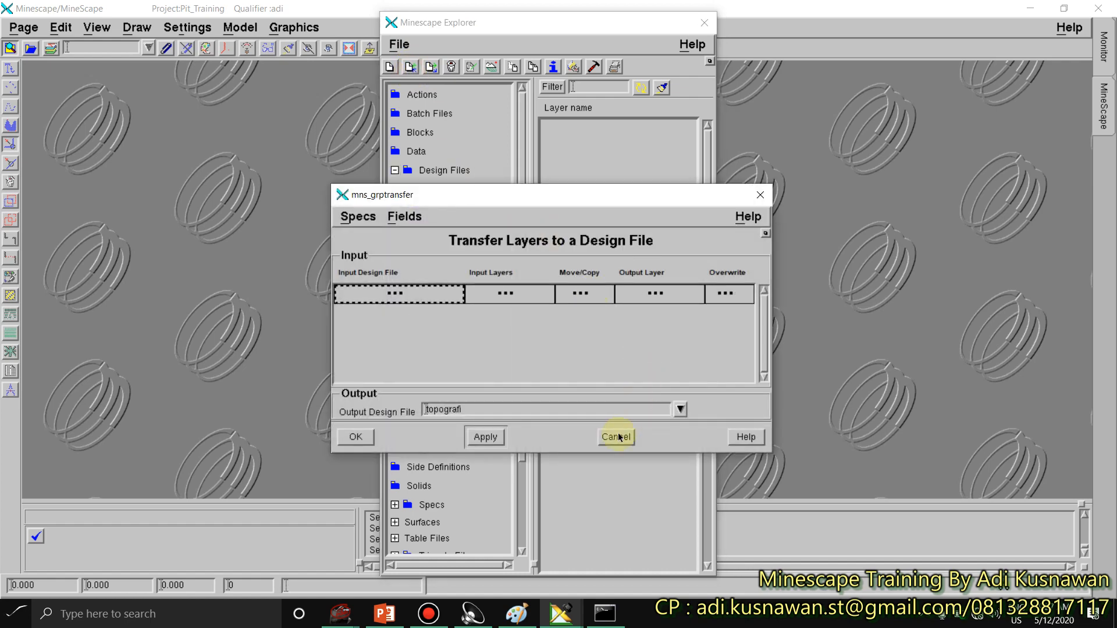
pyautogui.click(614, 437)
pyautogui.click(390, 68)
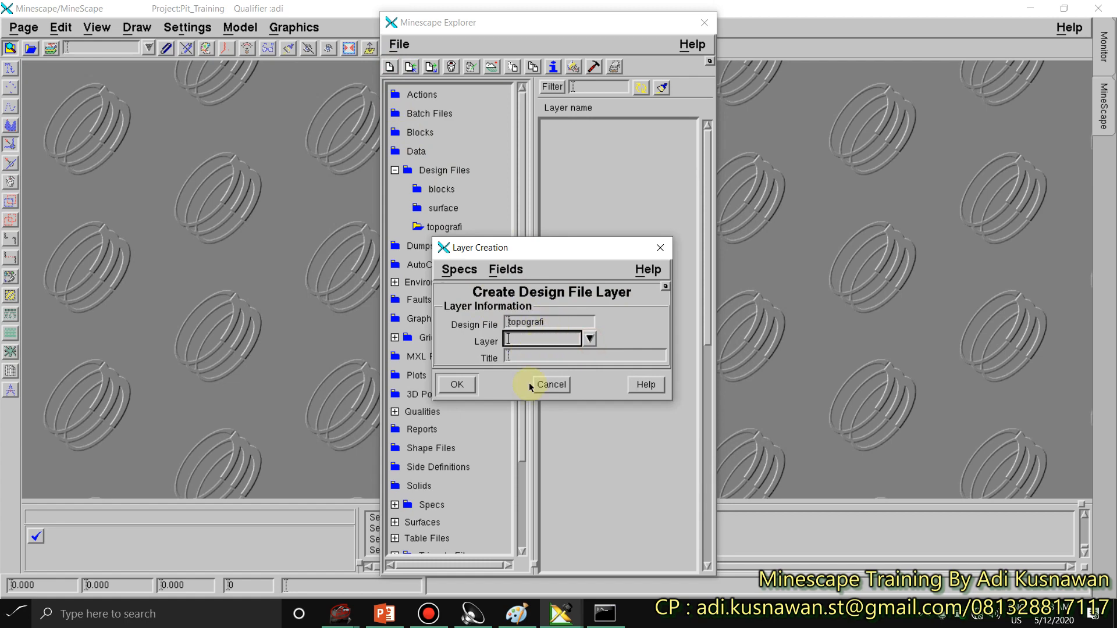
pyautogui.click(550, 384)
# Step: Look through the surface and blocks design files in the tree and leave the topografi design file selected
pyautogui.click(448, 207)
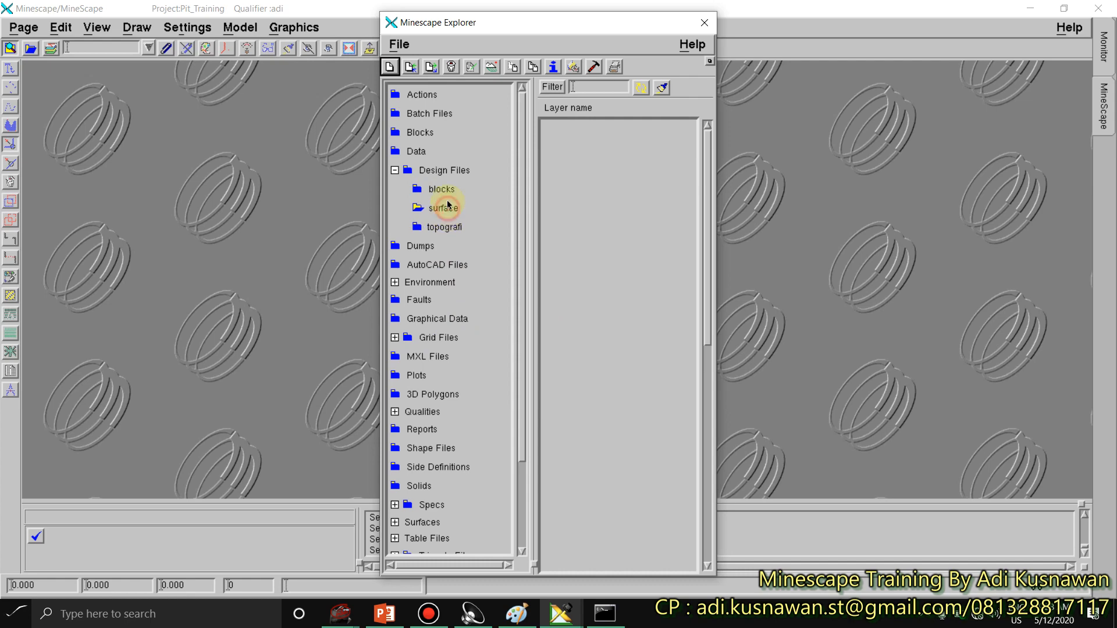
pyautogui.click(446, 192)
pyautogui.click(435, 230)
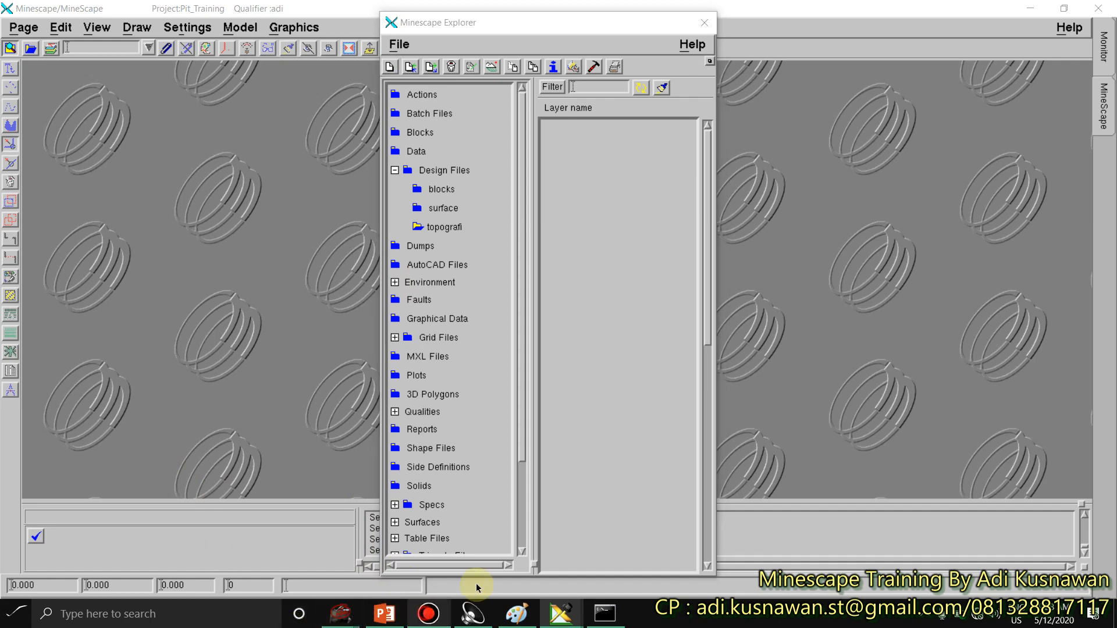
pyautogui.click(429, 614)
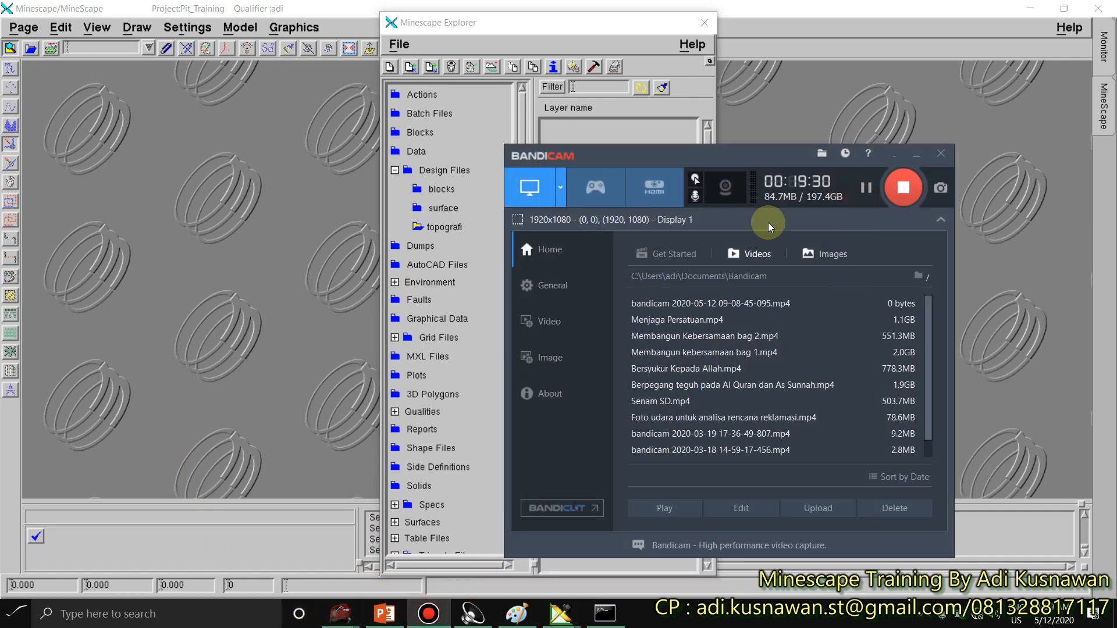
pyautogui.click(916, 154)
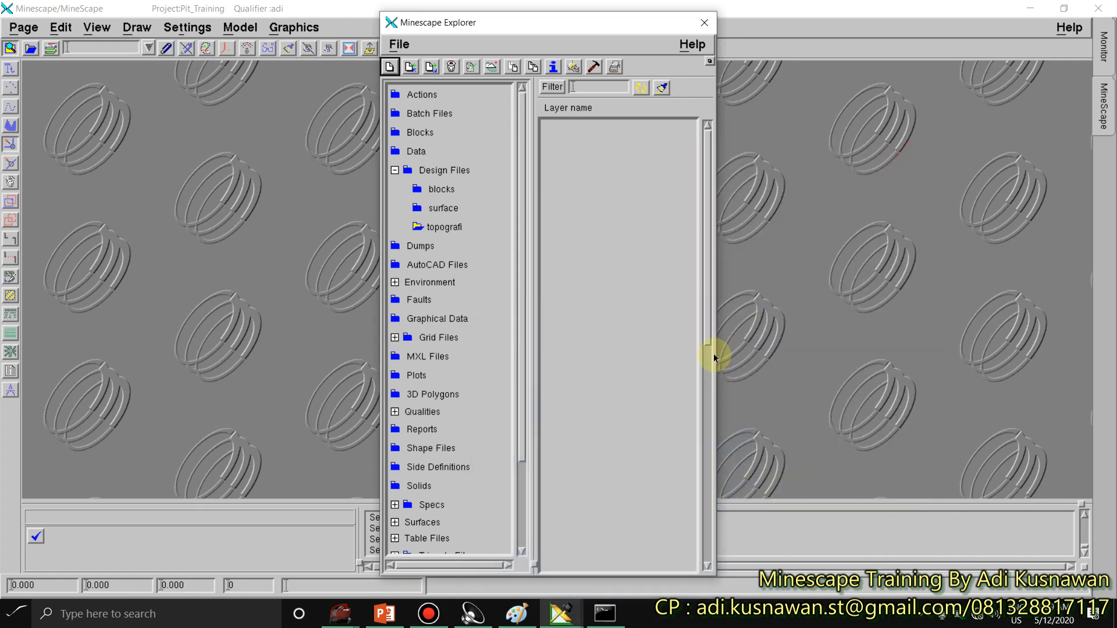
pyautogui.click(444, 227)
pyautogui.click(444, 227)
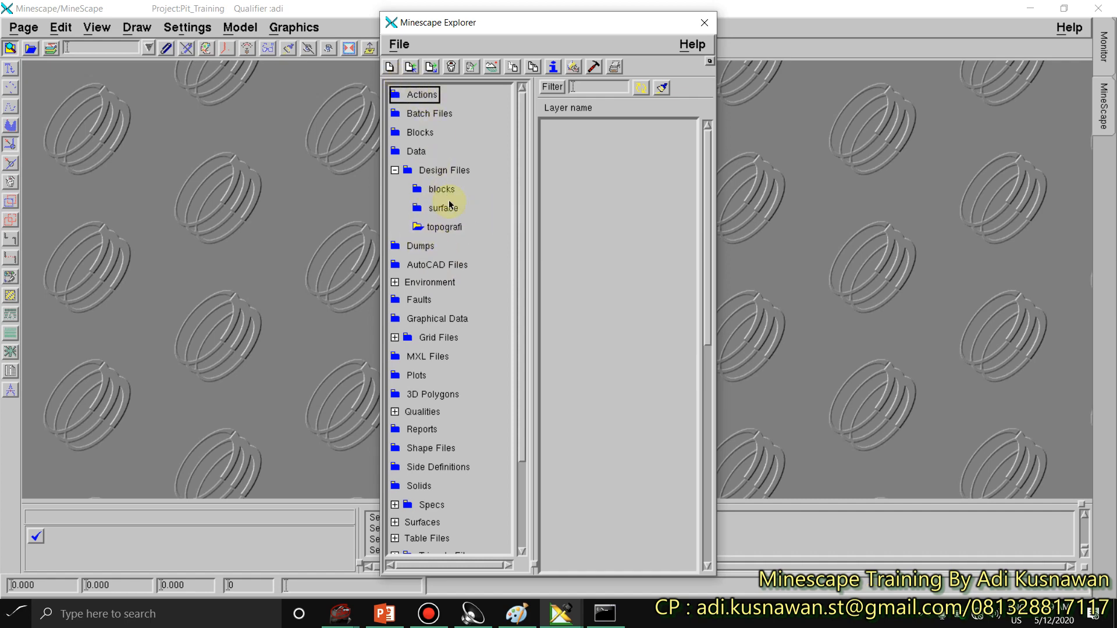
pyautogui.click(431, 169)
pyautogui.click(443, 227)
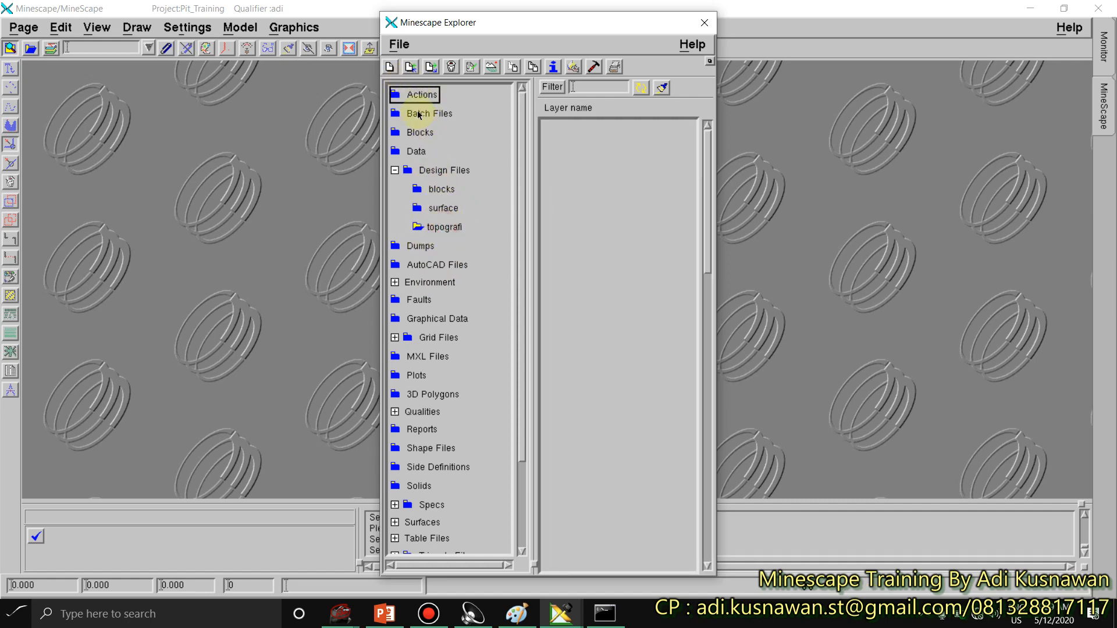
# Step: Select the Design Files folder and bring up the forms for loading external files into a design file
pyautogui.click(416, 74)
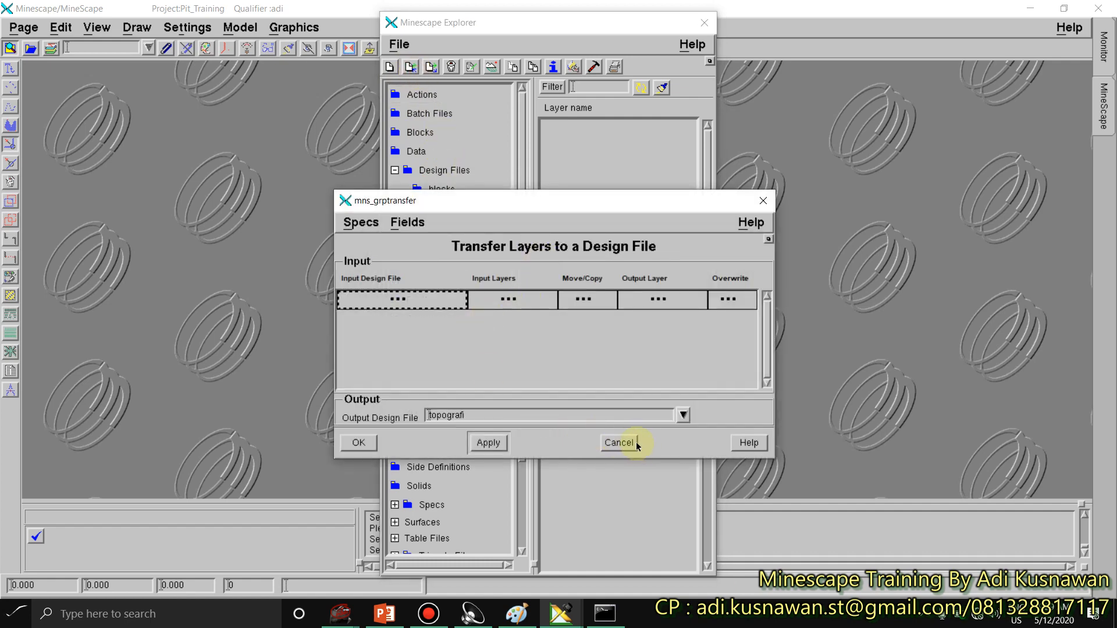
pyautogui.click(619, 442)
pyautogui.click(435, 170)
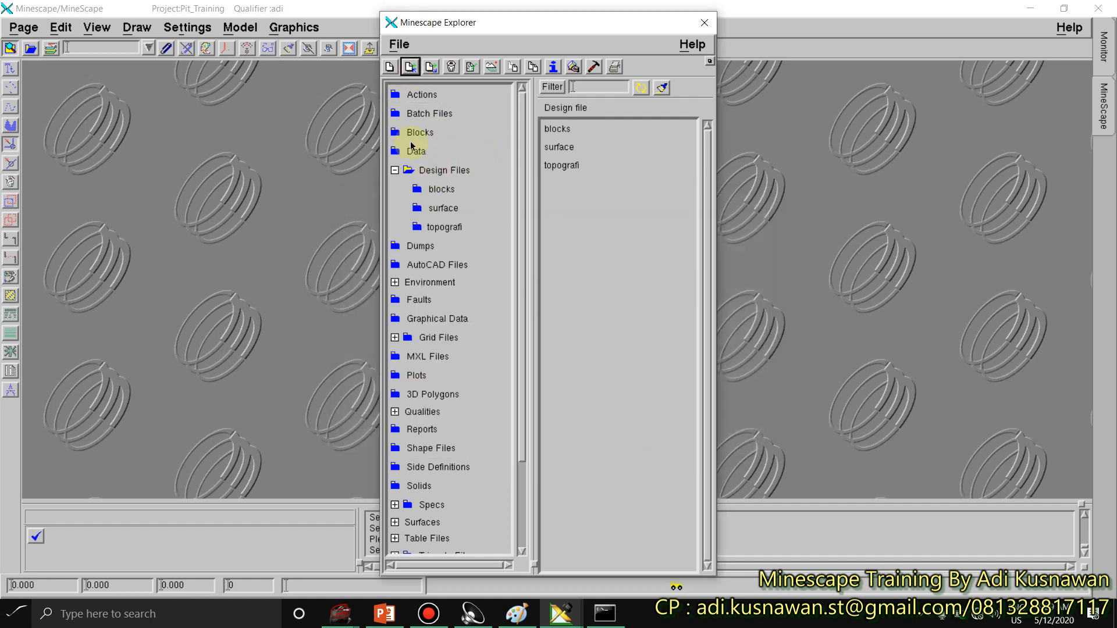
pyautogui.click(410, 66)
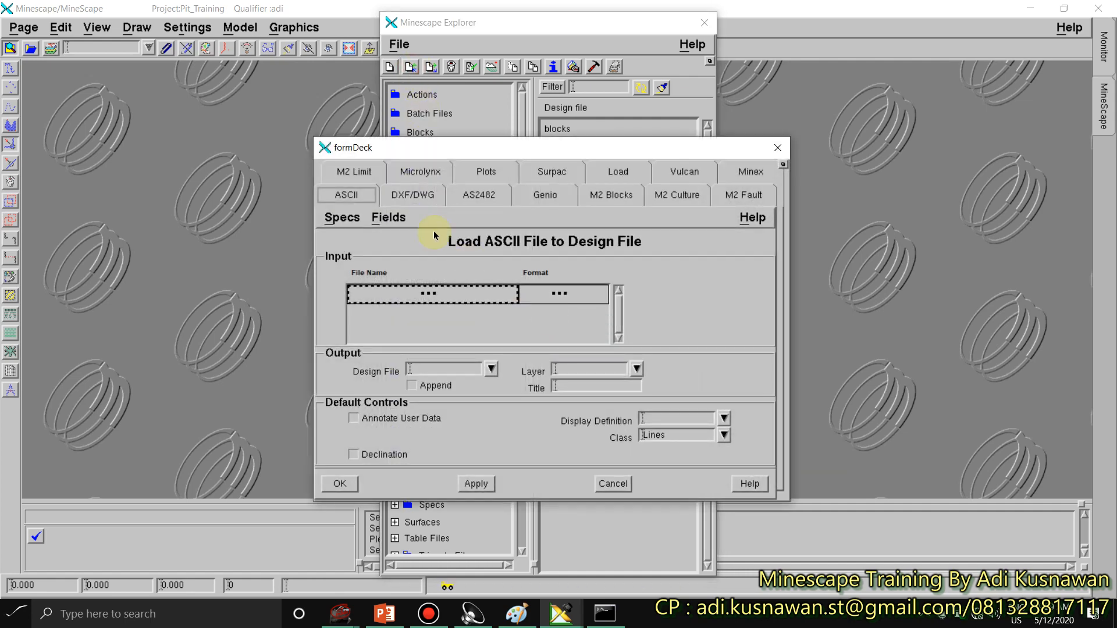
# Step: Check which files the DXF/DWG load form offers as input and return to the ASCII load form
pyautogui.click(352, 200)
pyautogui.click(431, 201)
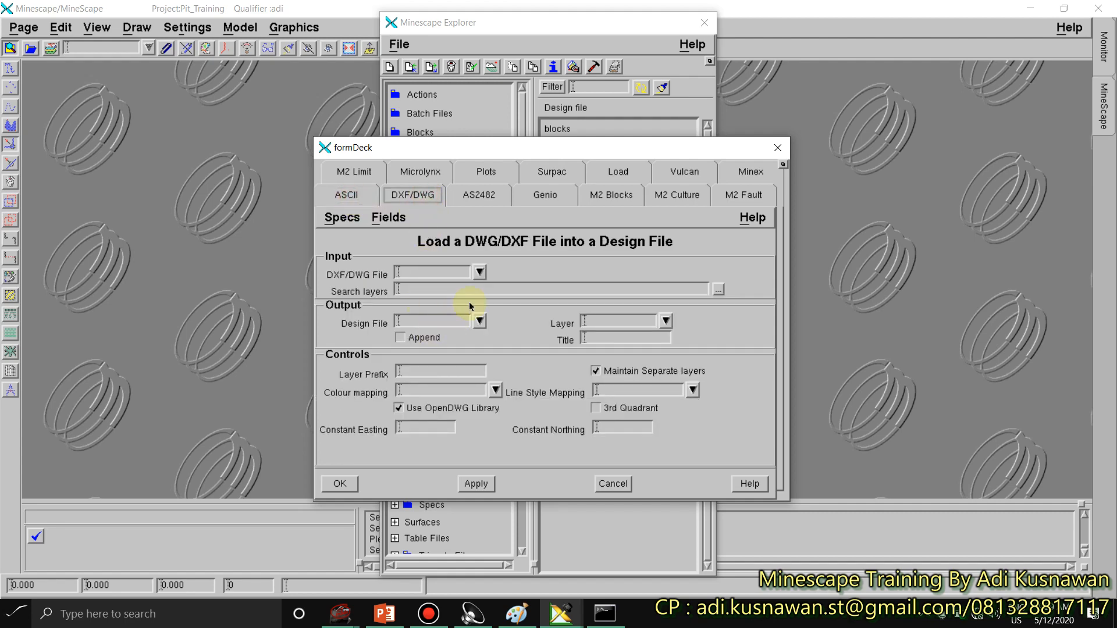
pyautogui.click(478, 272)
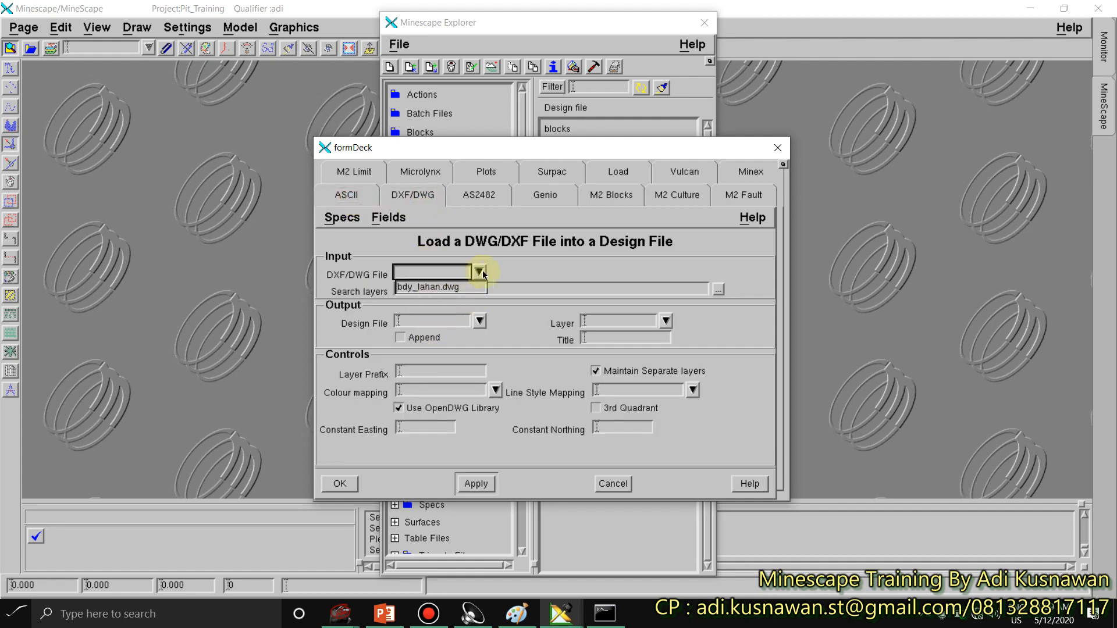
pyautogui.click(479, 271)
pyautogui.click(347, 196)
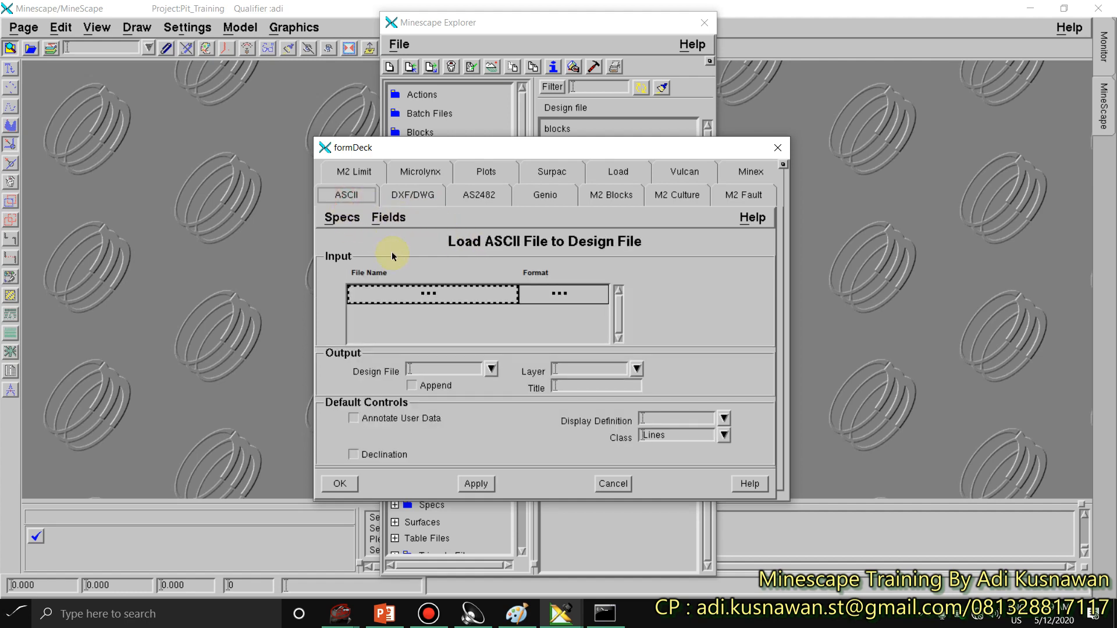
# Step: Choose topo_xyz_1.prn as the input file for the ASCII load
pyautogui.click(502, 294)
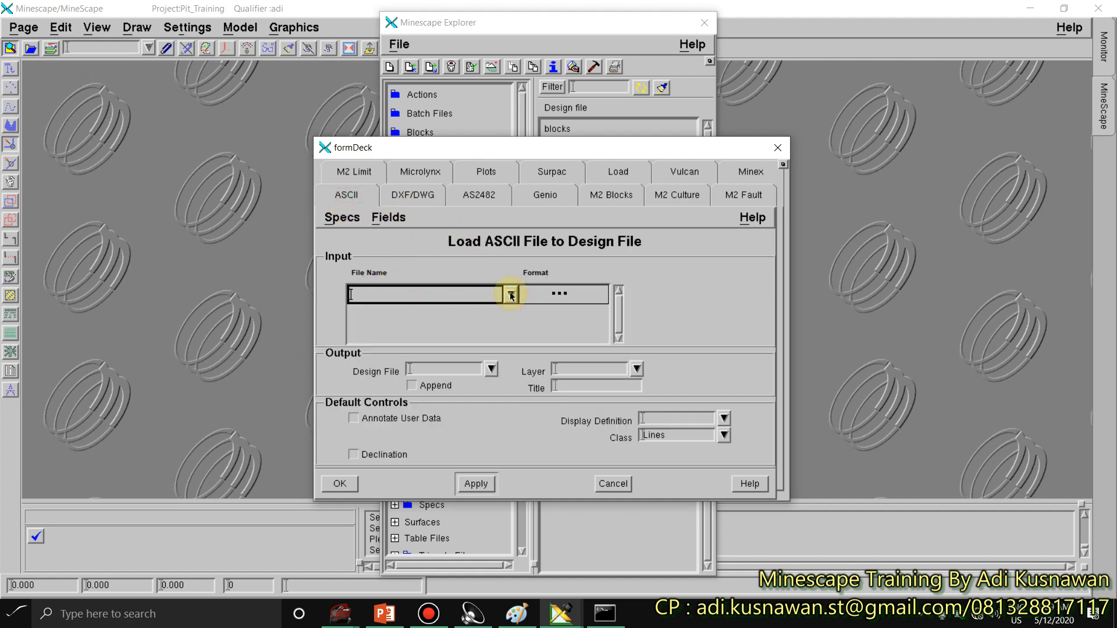
pyautogui.click(510, 294)
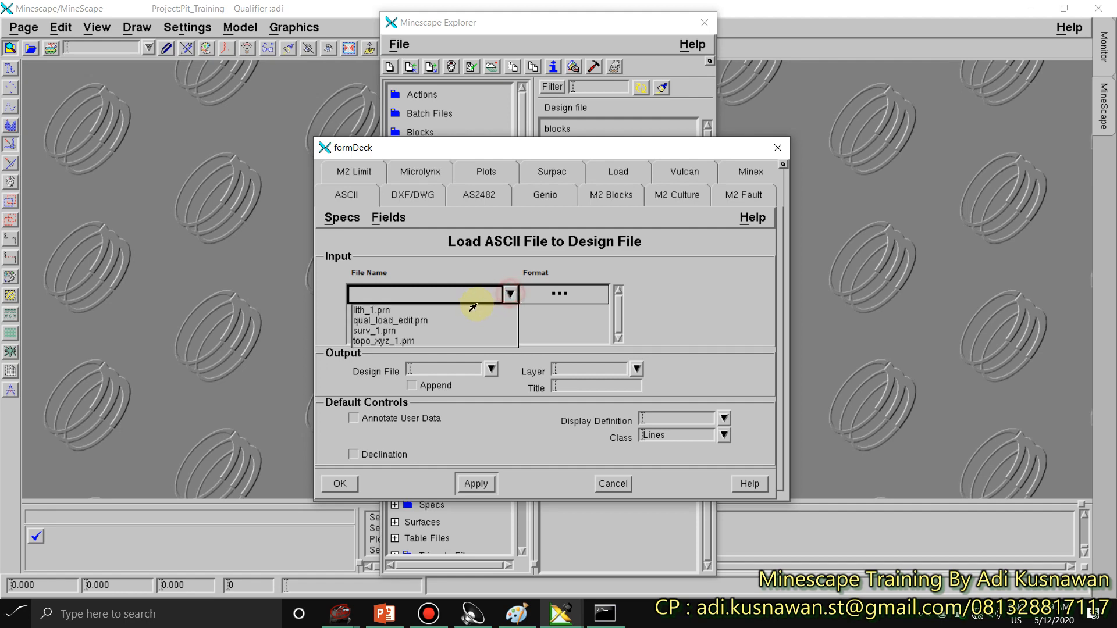
pyautogui.click(384, 342)
# Step: Start a new feature format spec for the topo_xyz_1.prn row and name it surv_form
pyautogui.click(560, 295)
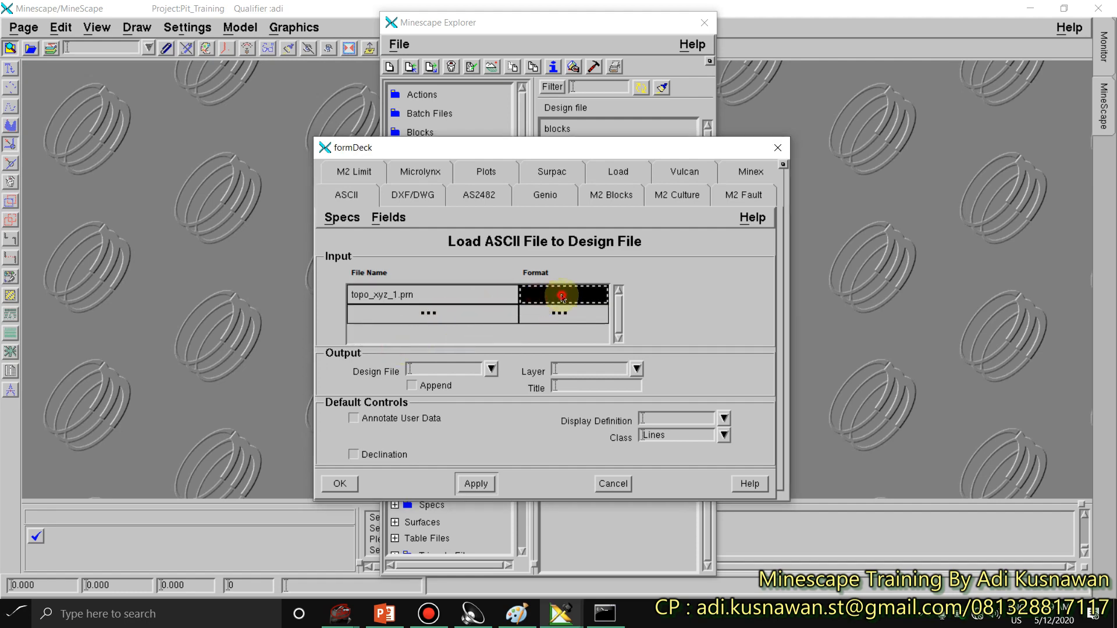
pyautogui.click(600, 294)
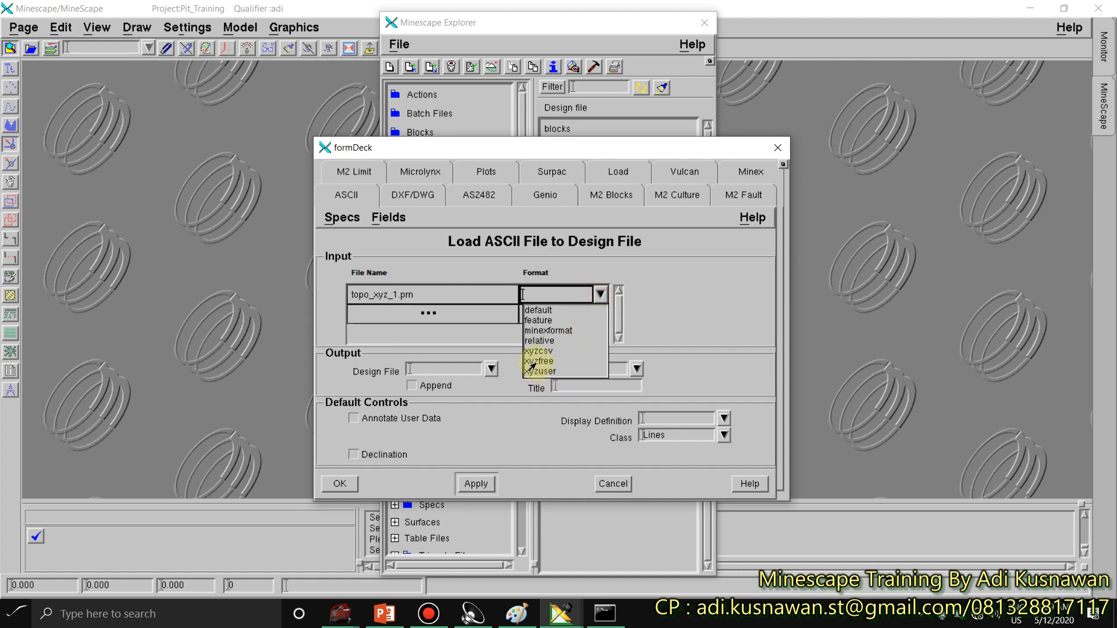
pyautogui.click(545, 292)
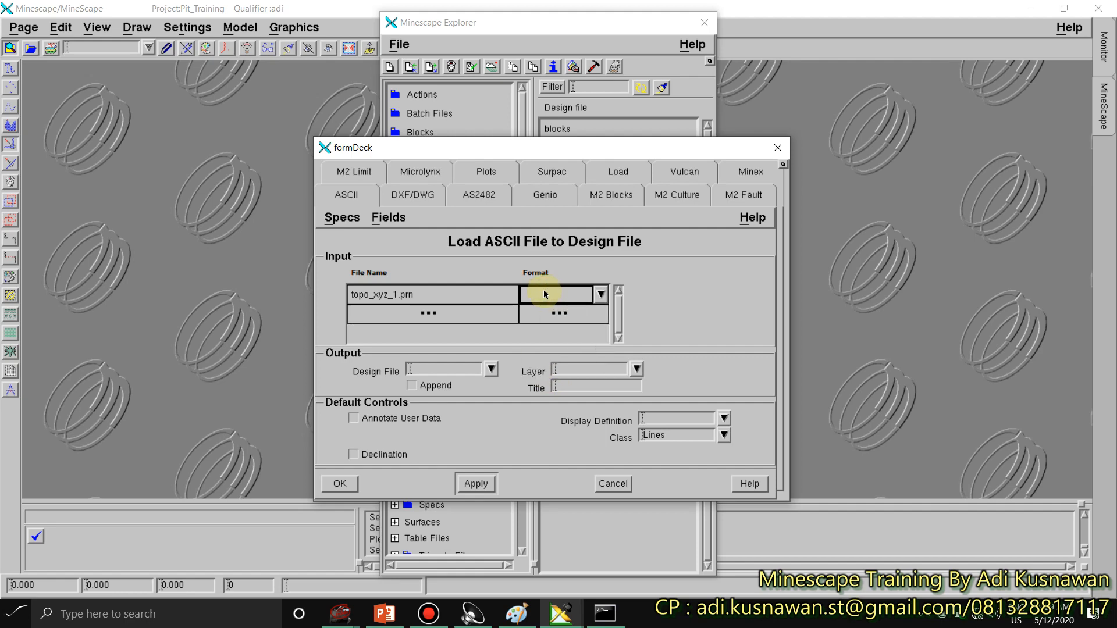
pyautogui.rightClick(544, 294)
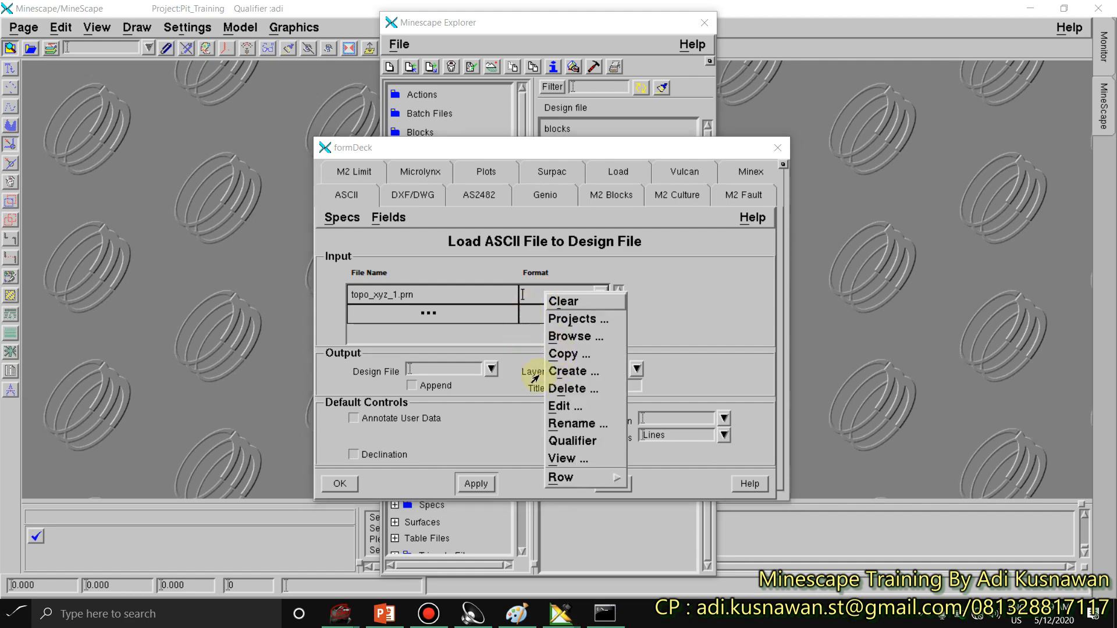
pyautogui.click(563, 371)
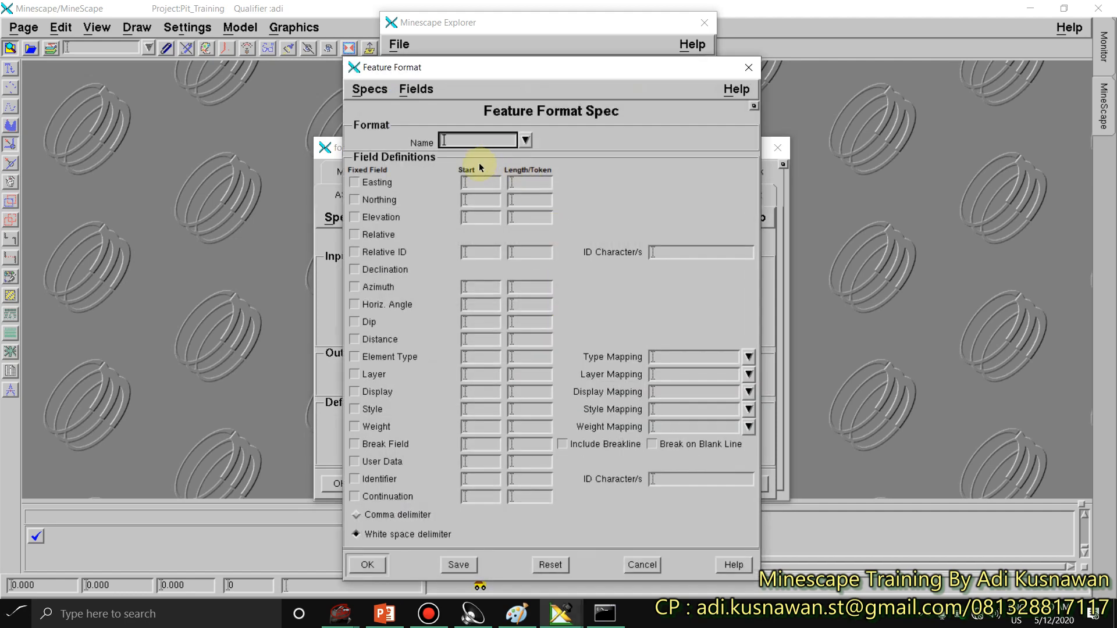
pyautogui.click(505, 145)
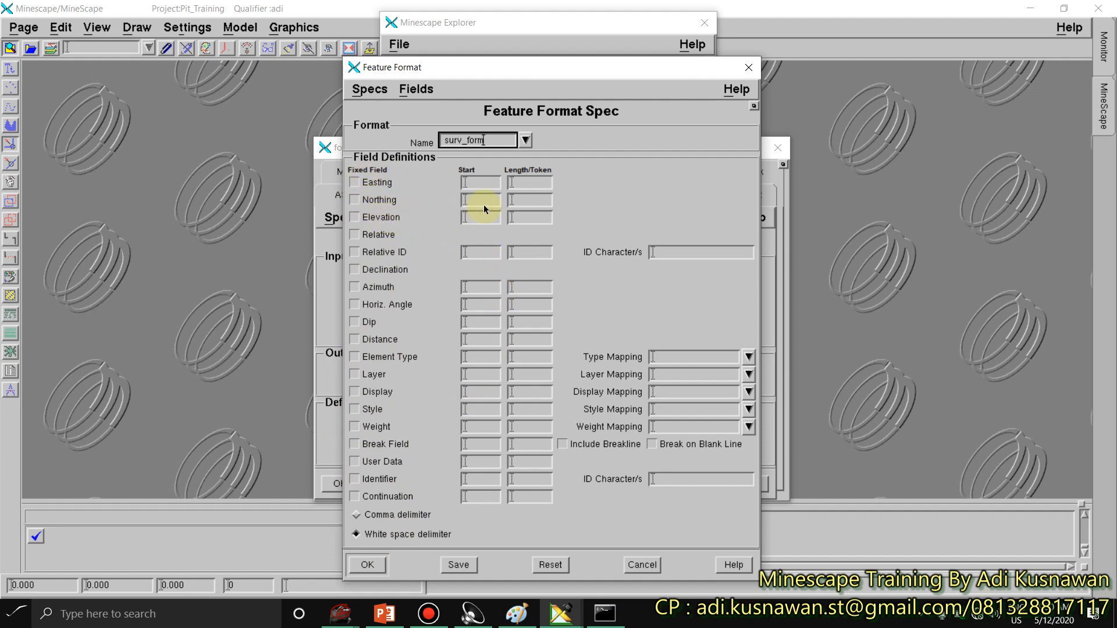
pyautogui.click(476, 184)
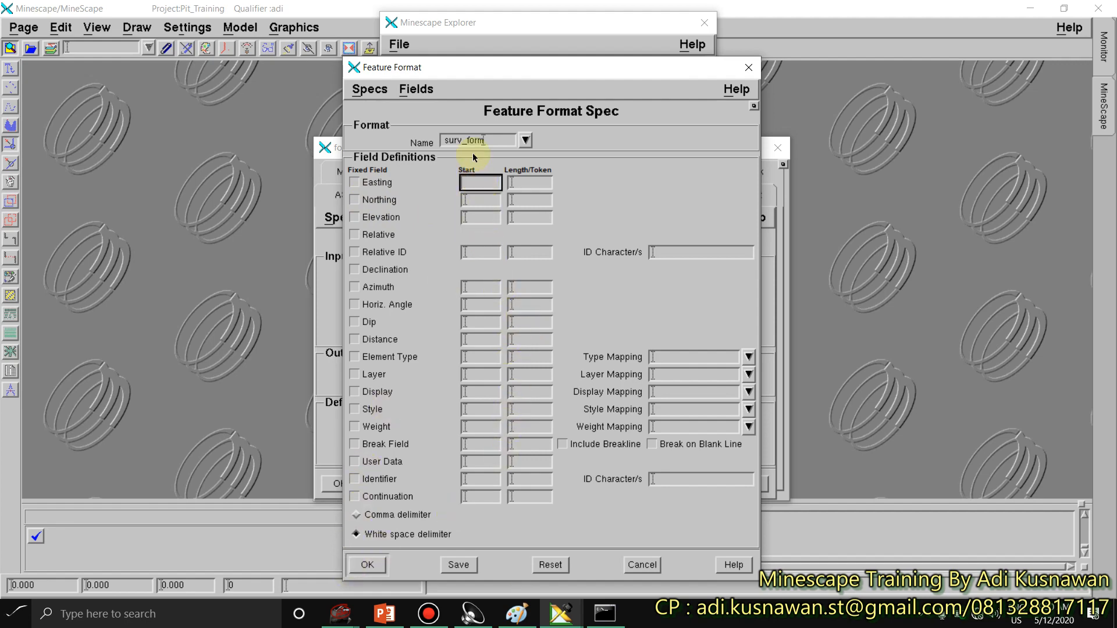
pyautogui.moveTo(486, 76); pyautogui.dragTo(795, 71)
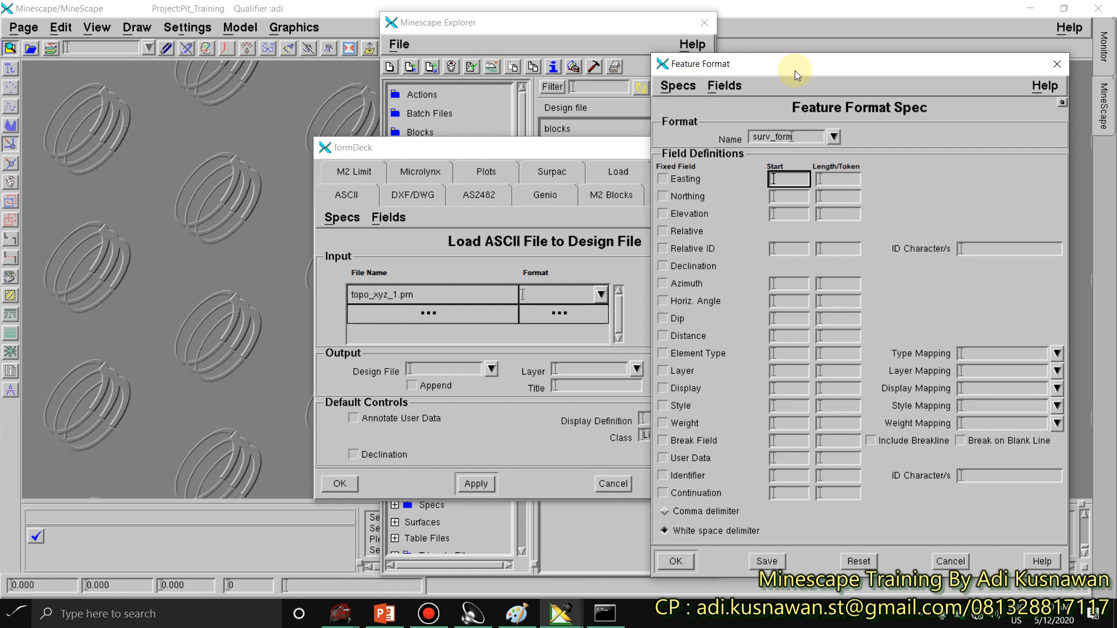
pyautogui.rightClick(383, 303)
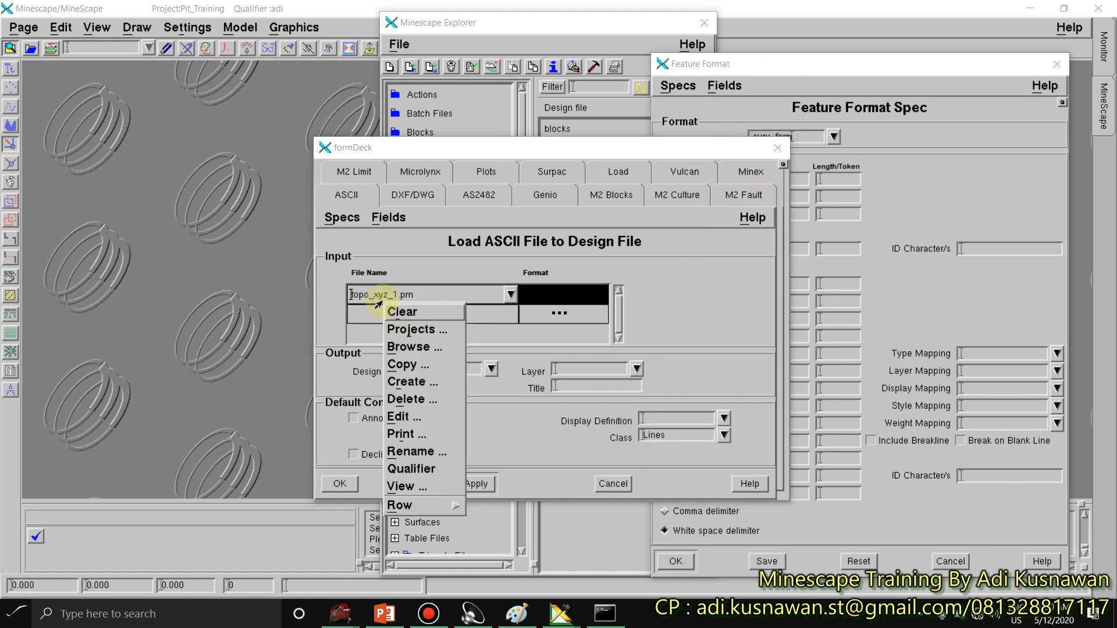
pyautogui.click(404, 483)
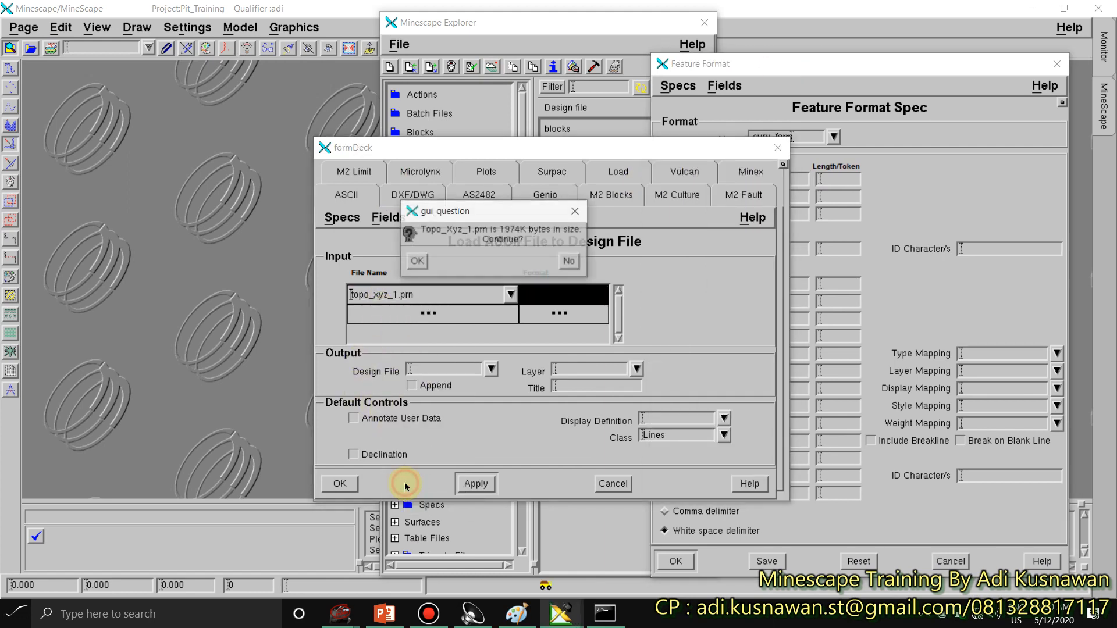
pyautogui.click(570, 262)
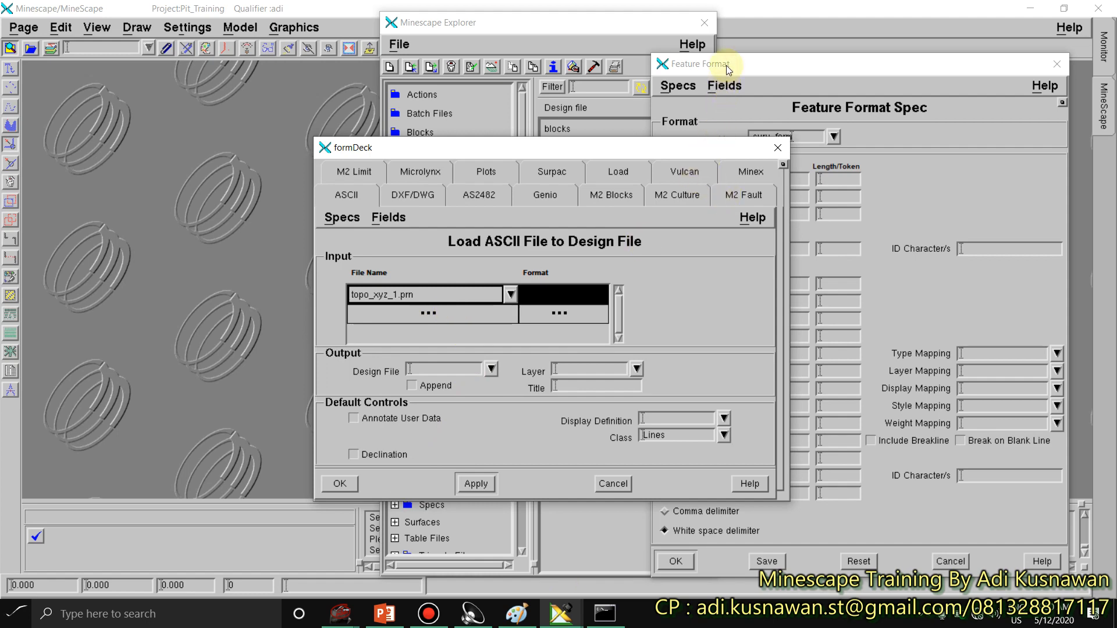
pyautogui.moveTo(725, 66); pyautogui.dragTo(417, 11)
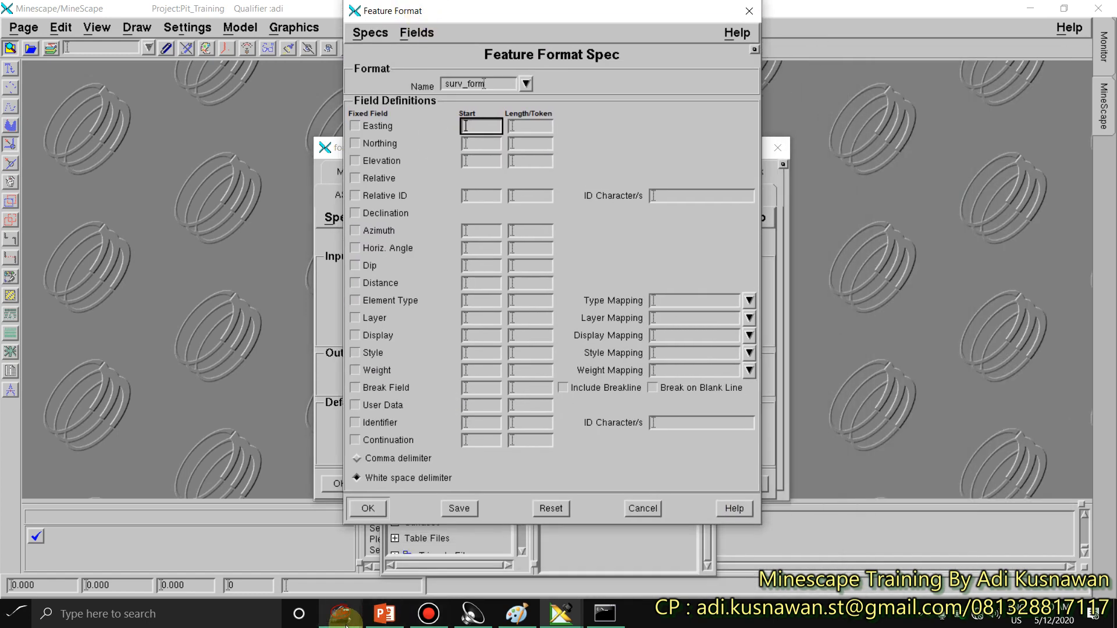
# Step: Switch to File Explorer and open the data folder of the pit_training project
pyautogui.moveTo(344, 618)
pyautogui.click(179, 556)
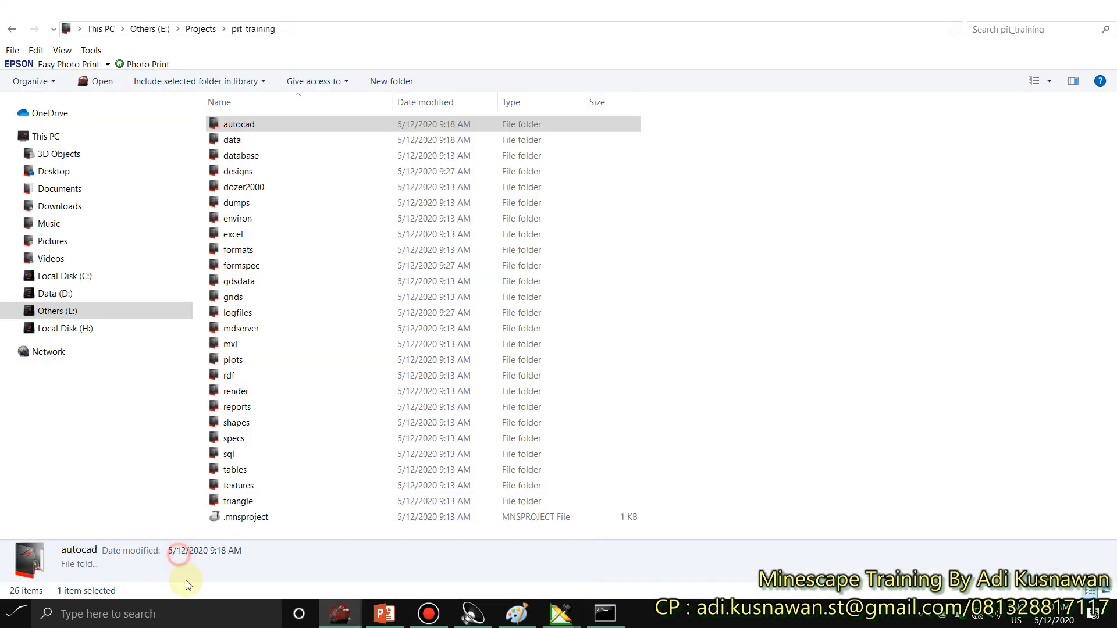
pyautogui.click(249, 140)
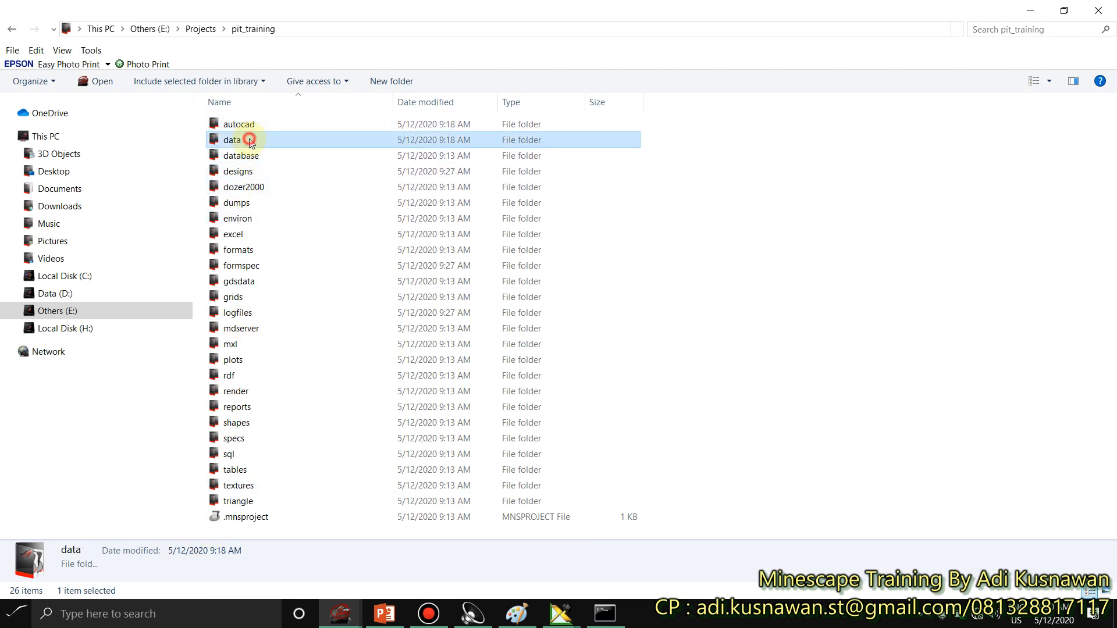
pyautogui.doubleClick(249, 141)
# Step: Try to open topo_xyz_1.prn with Notepad, without making it the default app for .prn files
pyautogui.click(250, 173)
pyautogui.rightClick(250, 174)
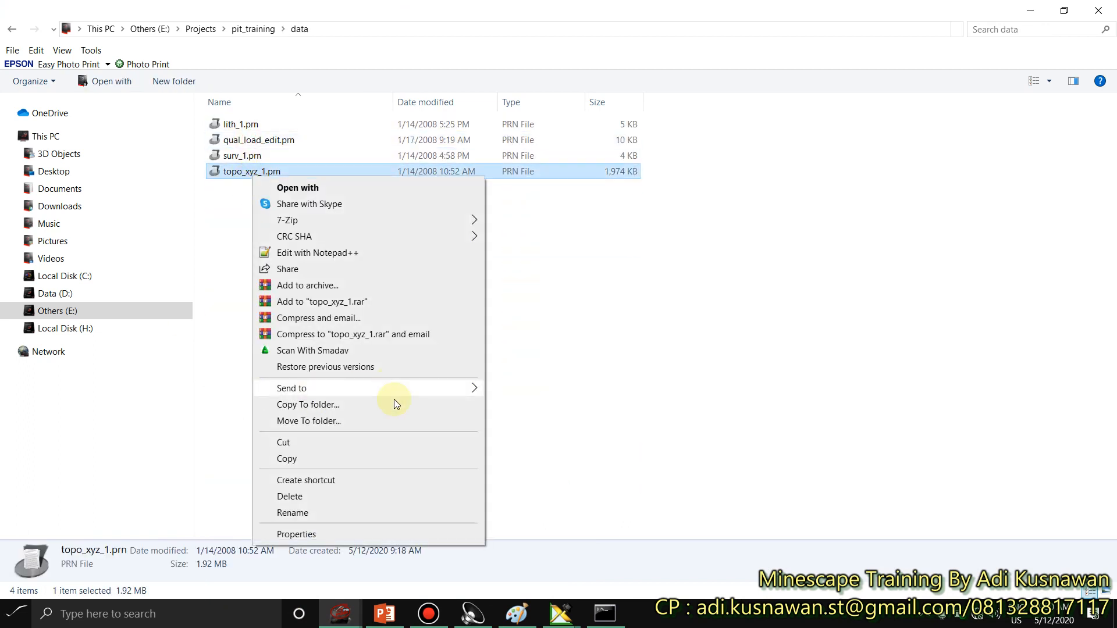
pyautogui.click(408, 188)
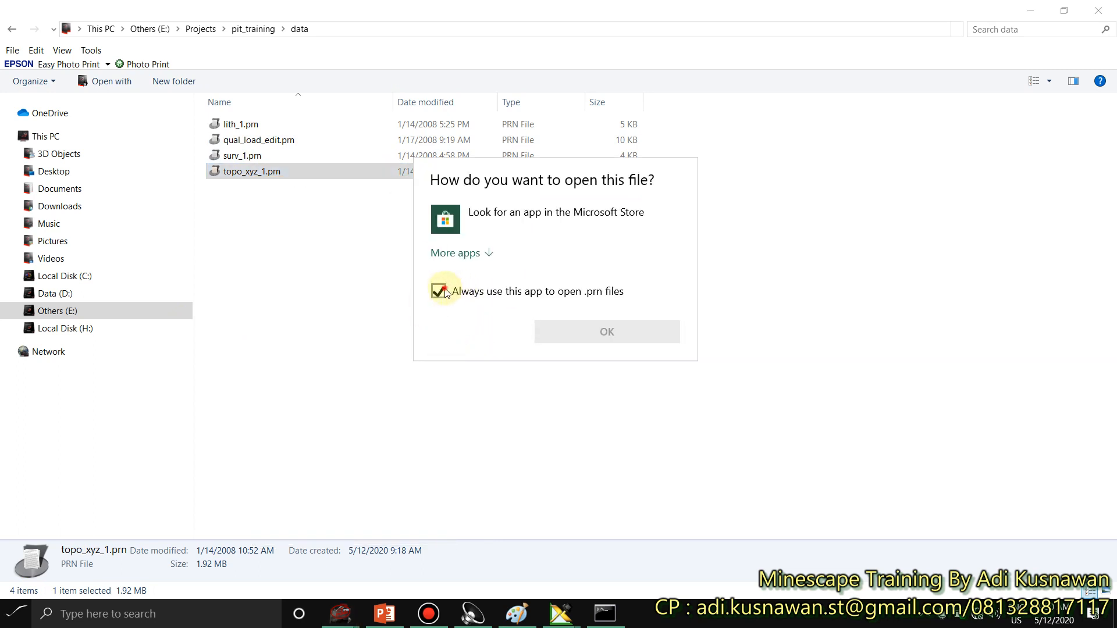
pyautogui.click(441, 292)
pyautogui.click(458, 254)
pyautogui.scroll(-3, 491, 442)
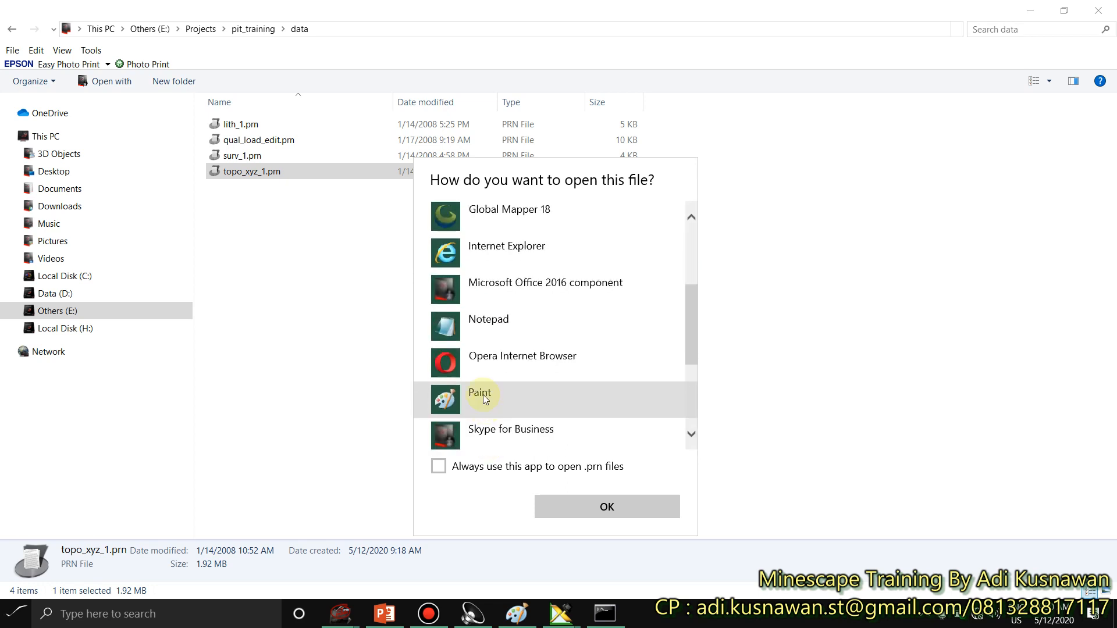
pyautogui.click(485, 325)
pyautogui.click(607, 510)
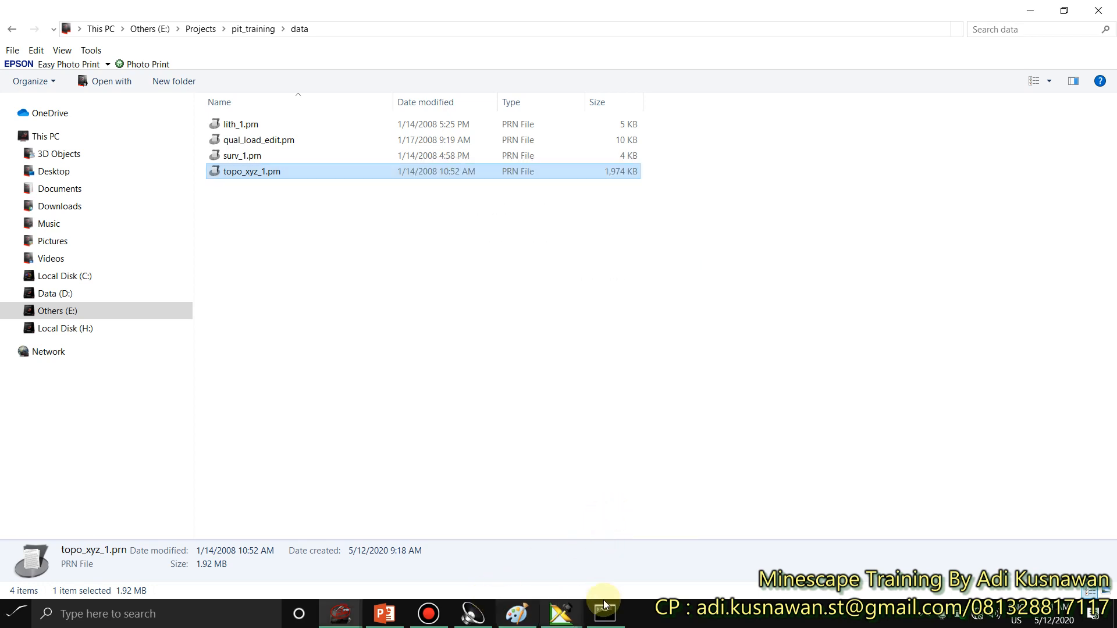
# Step: Look at the Data Mscape folder window and return to the project's data folder
pyautogui.click(340, 614)
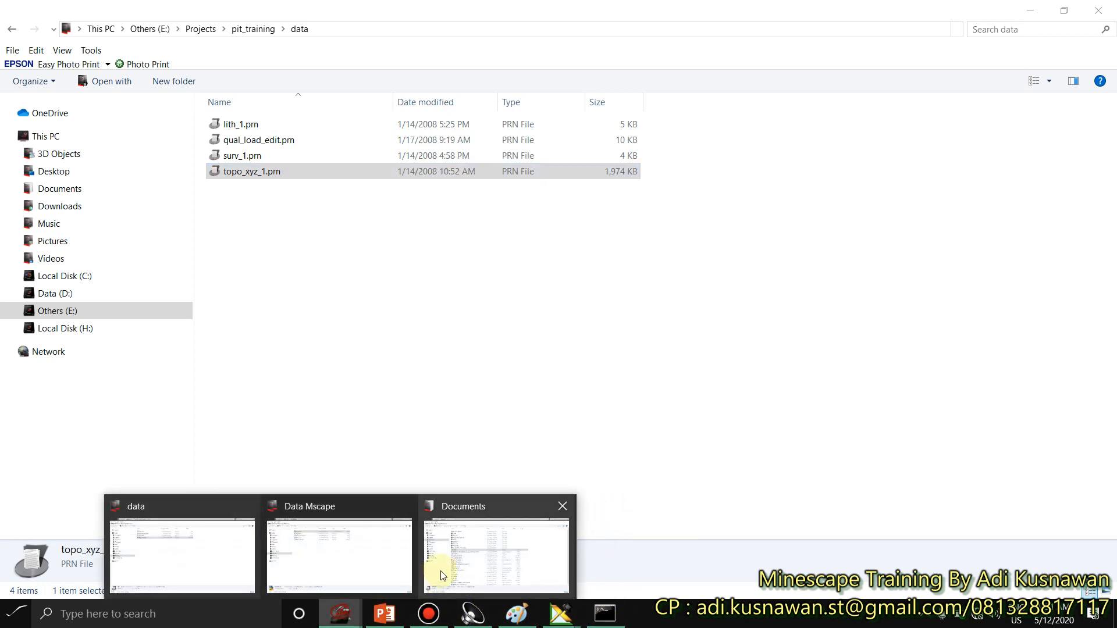
pyautogui.click(296, 535)
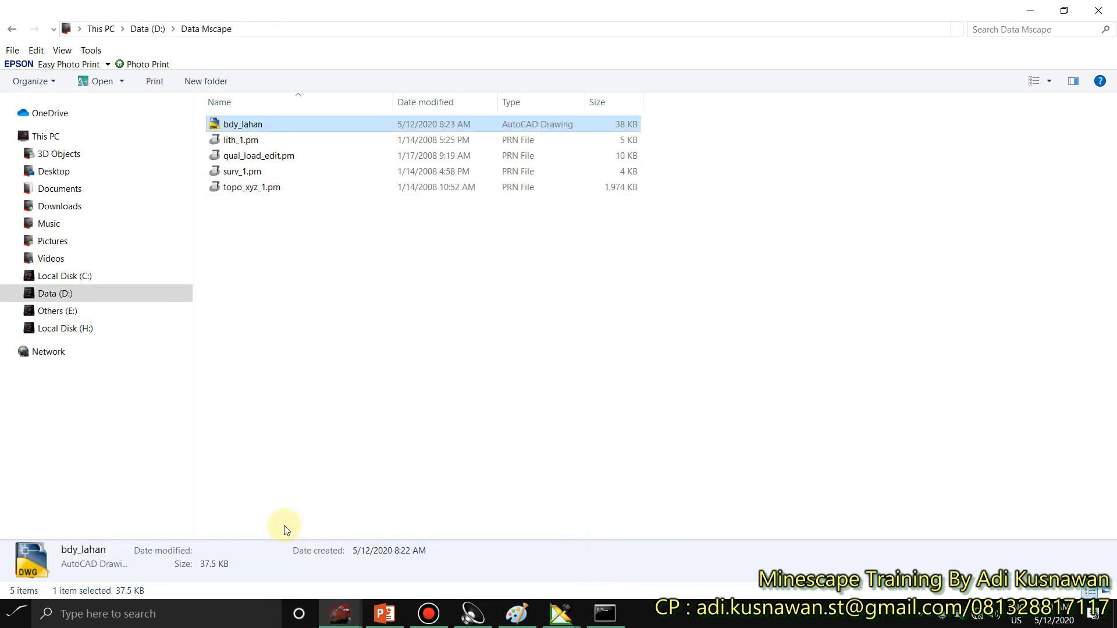
pyautogui.click(340, 614)
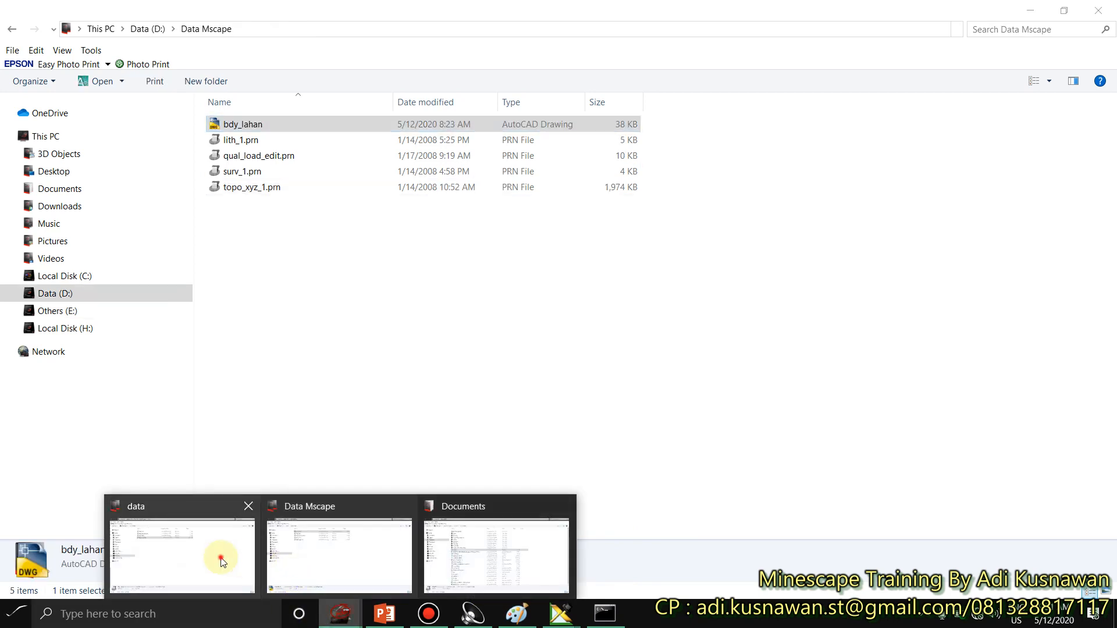
pyautogui.click(219, 561)
# Step: Open topo_xyz_1.prn in Notepad, leaving the default app for .prn files unset
pyautogui.rightClick(256, 174)
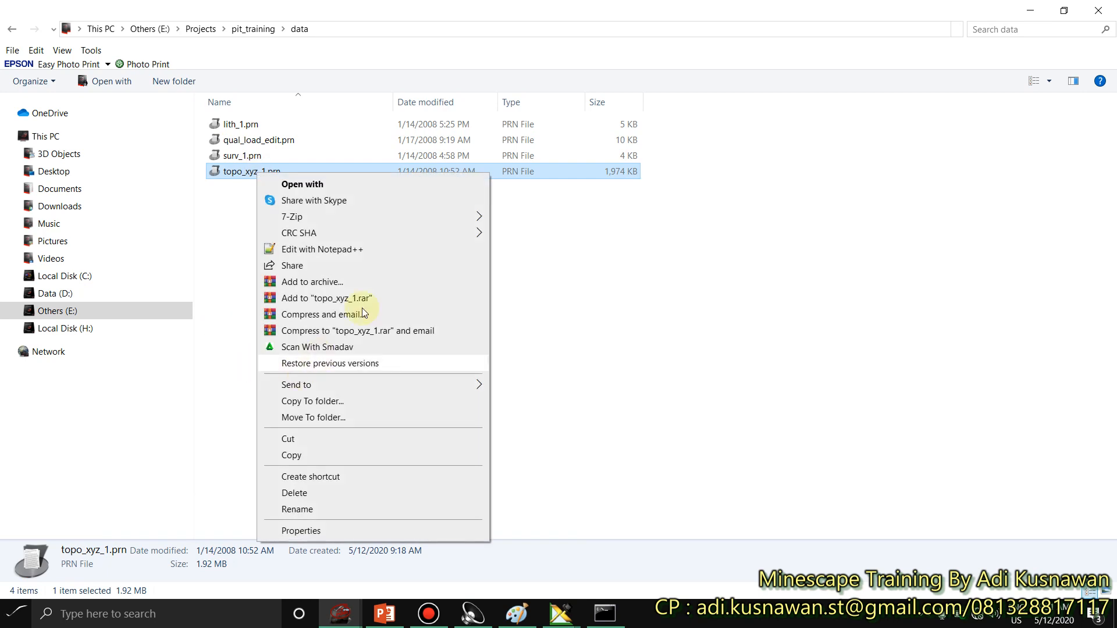
pyautogui.click(456, 185)
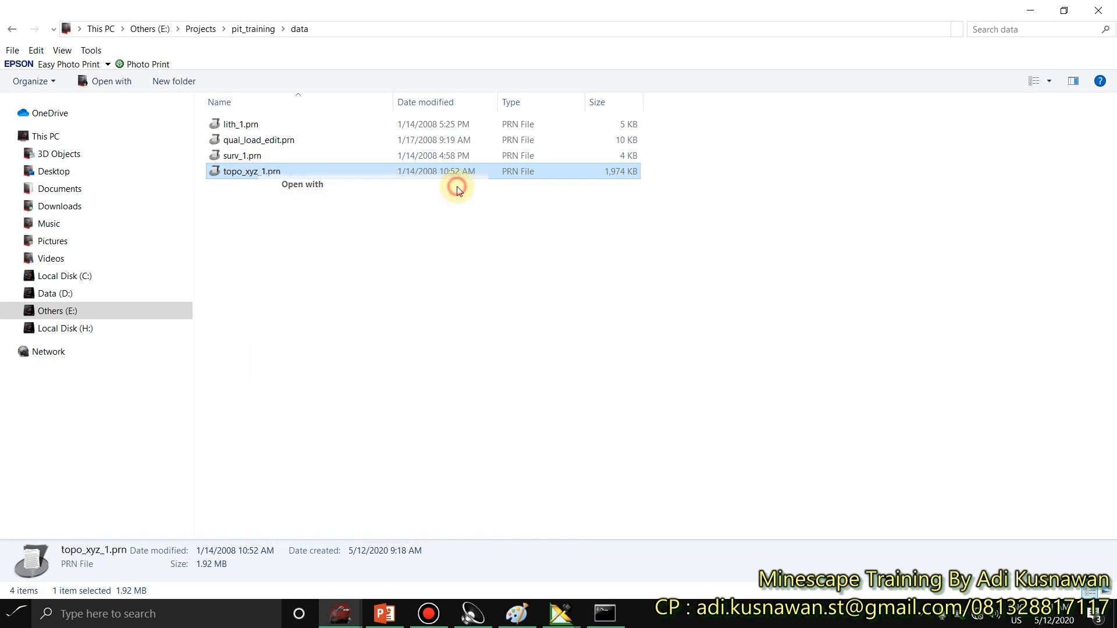
pyautogui.click(439, 291)
pyautogui.click(455, 252)
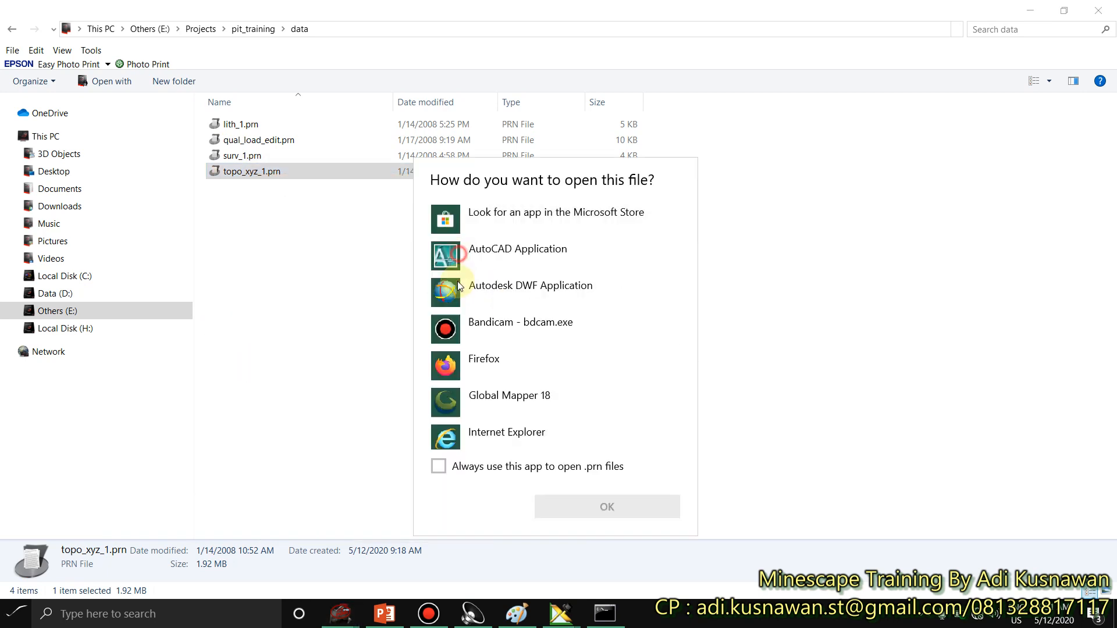
pyautogui.scroll(-2, 474, 387)
pyautogui.scroll(-1, 476, 385)
pyautogui.click(488, 408)
pyautogui.click(570, 505)
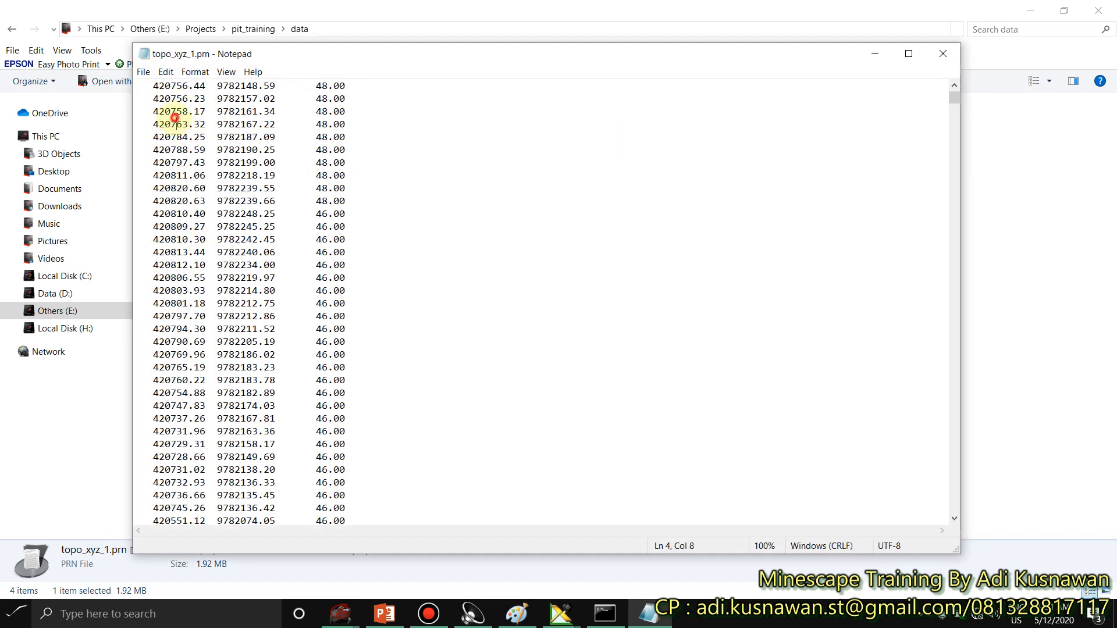
# Step: Examine the easting, northing and elevation columns of topo_xyz_1.prn in Notepad against the MineScape format fields
pyautogui.click(310, 137)
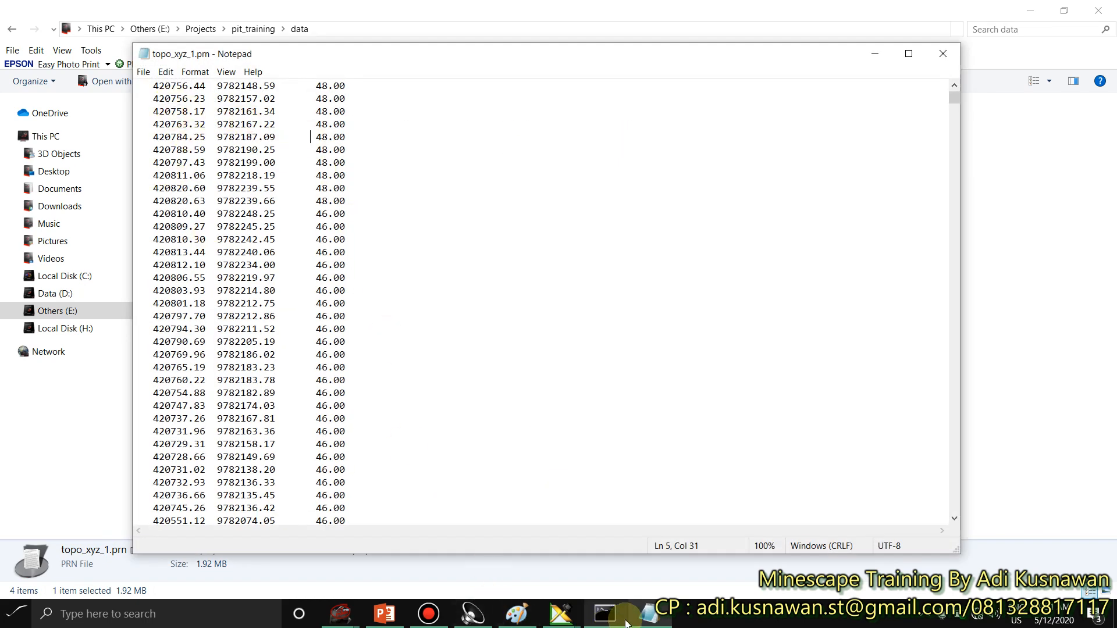
pyautogui.click(560, 613)
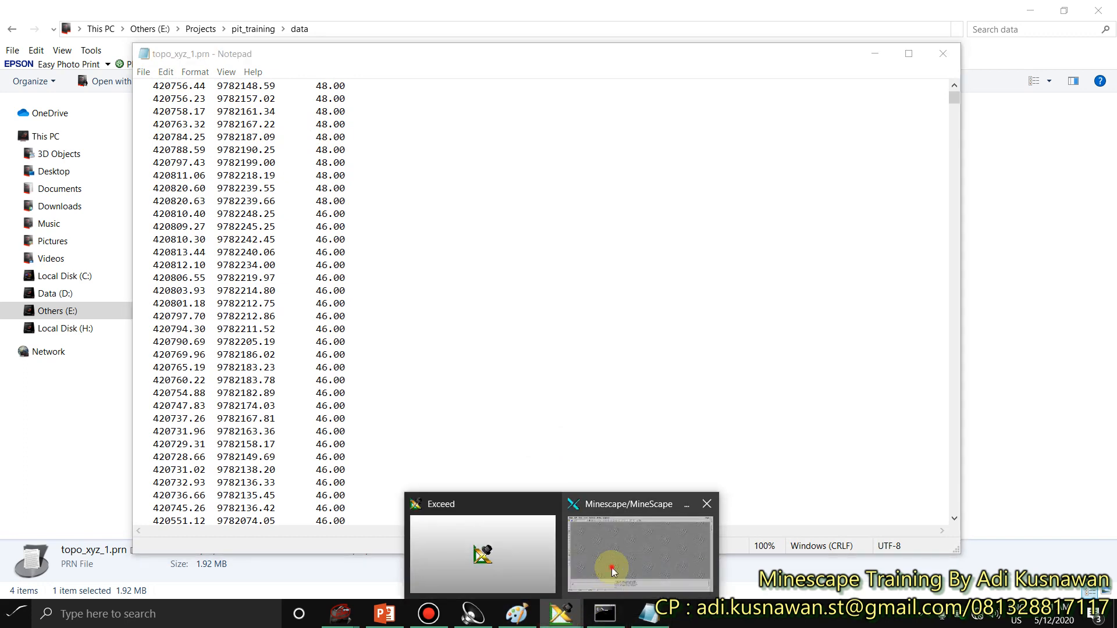
pyautogui.click(612, 567)
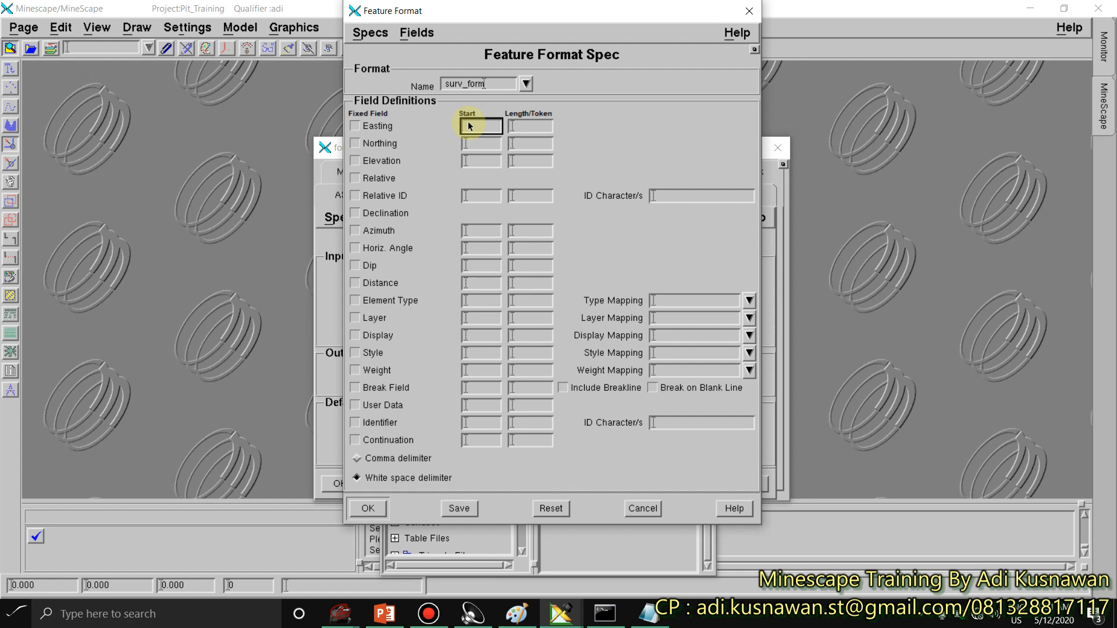
pyautogui.click(649, 613)
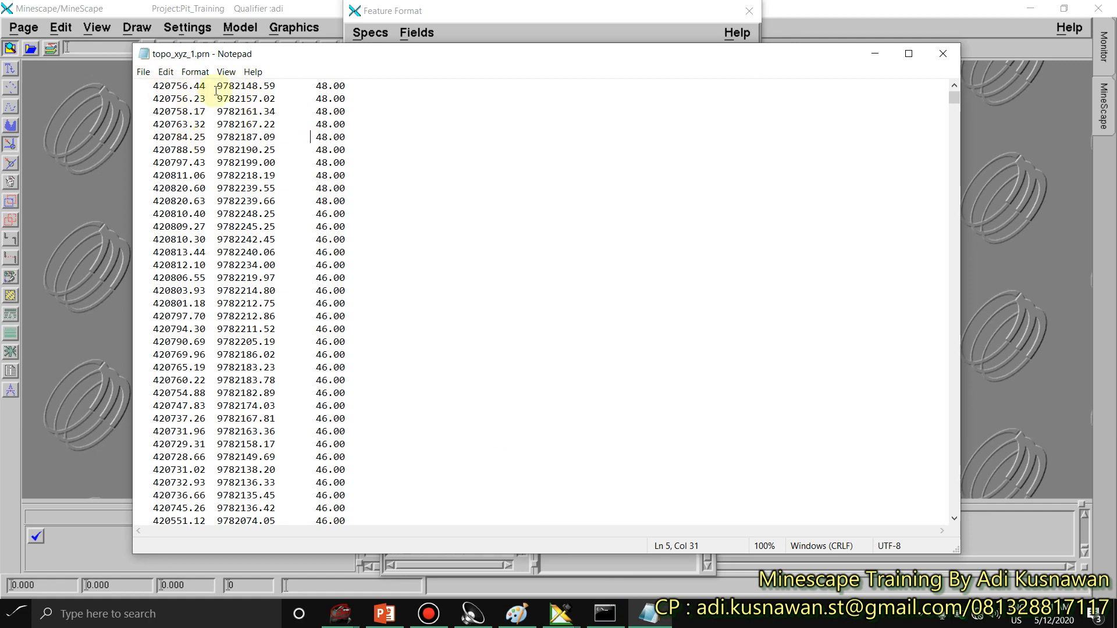
pyautogui.moveTo(216, 90); pyautogui.dragTo(244, 121)
pyautogui.click(242, 99)
pyautogui.moveTo(222, 85); pyautogui.dragTo(339, 86)
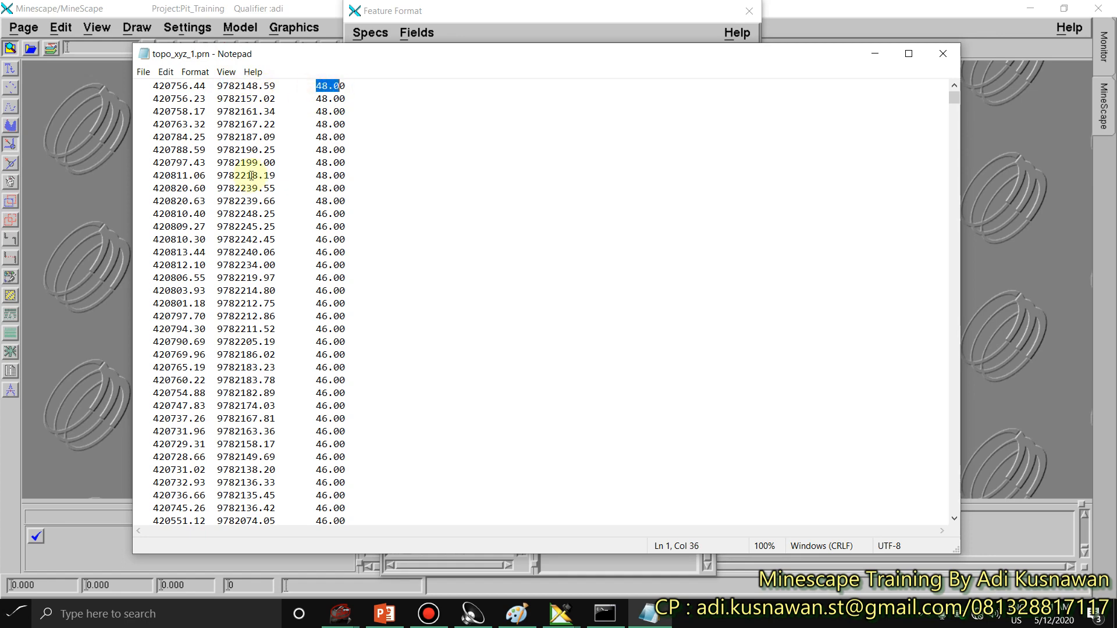
# Step: Switch to MineScape and set the start value to 1 for Easting, Northing and Elevation in the surv_form format
pyautogui.click(419, 11)
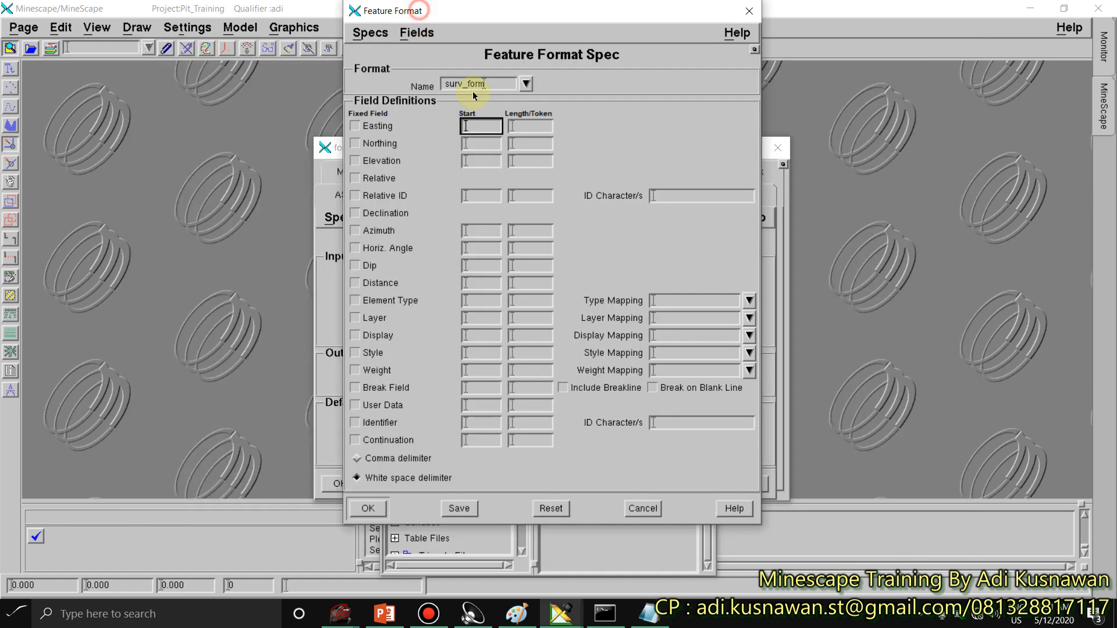
pyautogui.write('1')
pyautogui.click(473, 143)
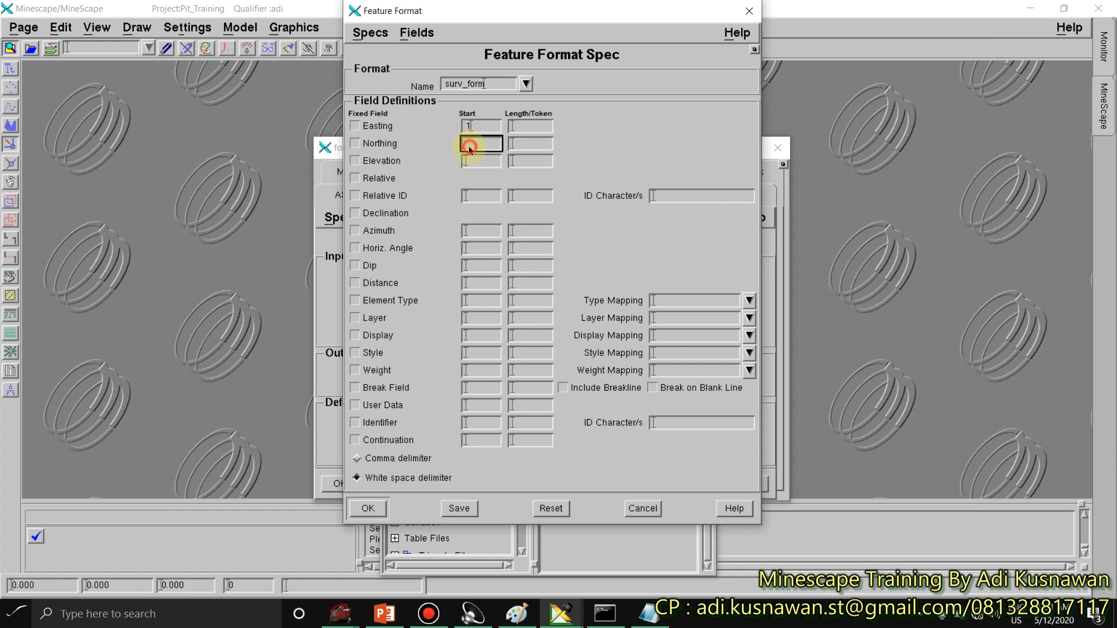
pyautogui.write('1')
pyautogui.click(474, 161)
pyautogui.write('1')
# Step: Set the tokens to 1 for Easting, 2 for Northing and 3 for Elevation, and save the surv_form format
pyautogui.click(529, 129)
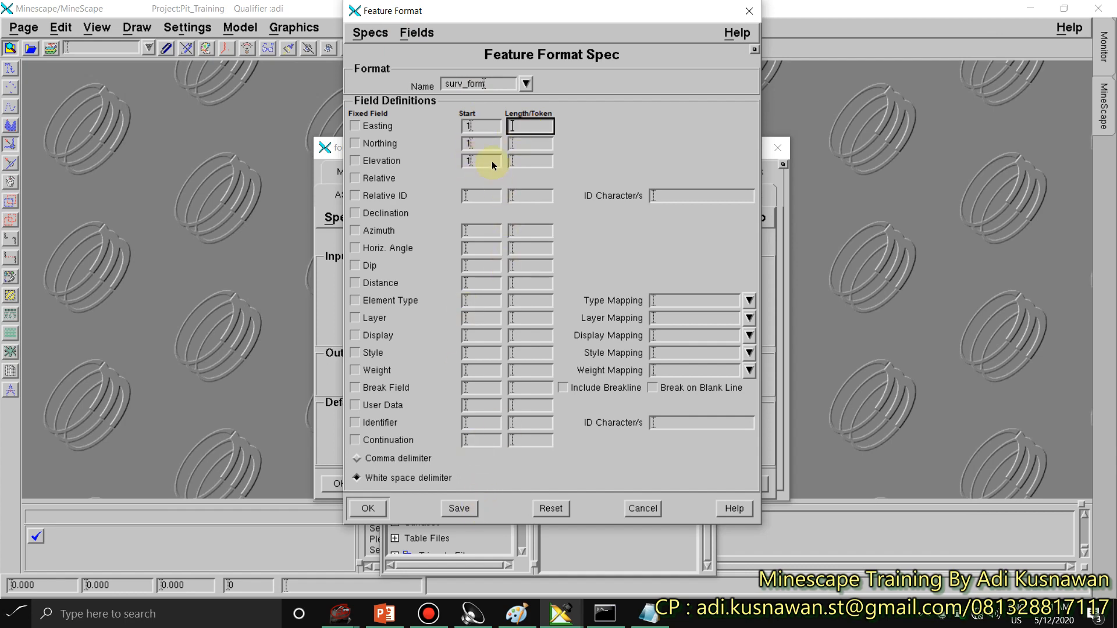
pyautogui.write('1')
pyautogui.click(519, 144)
pyautogui.write('2')
pyautogui.click(516, 159)
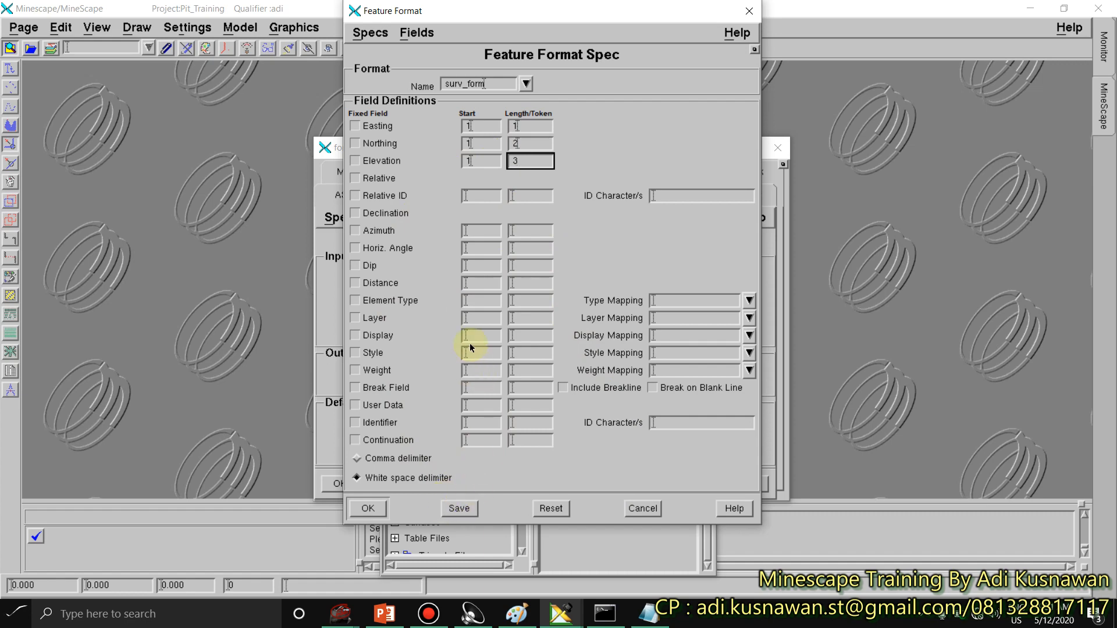
pyautogui.click(442, 510)
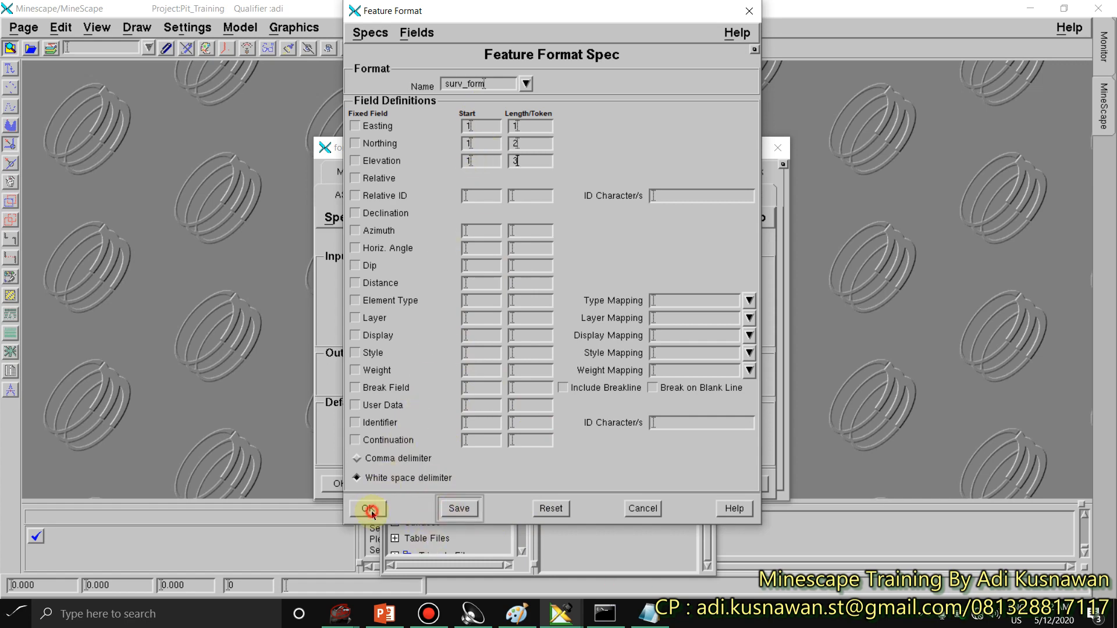
pyautogui.click(370, 509)
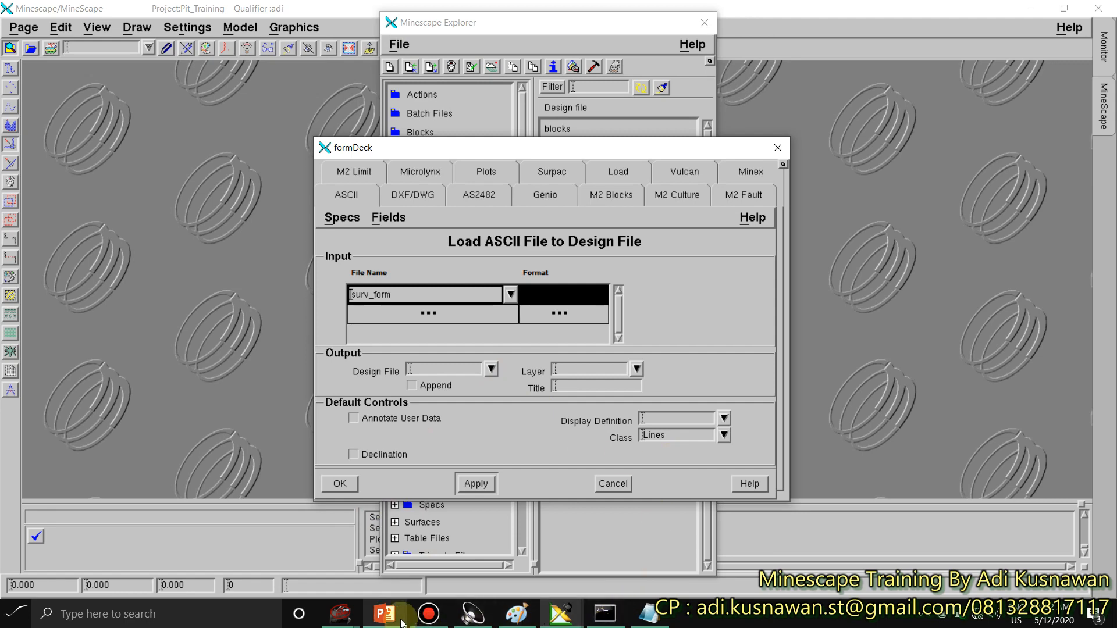
pyautogui.click(429, 614)
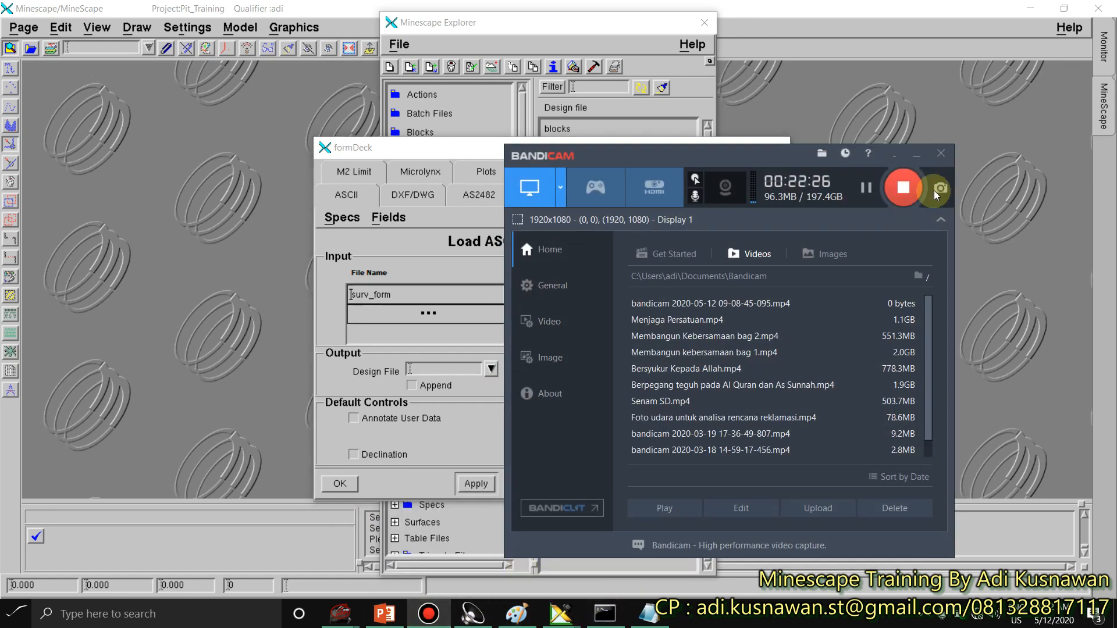
pyautogui.click(916, 154)
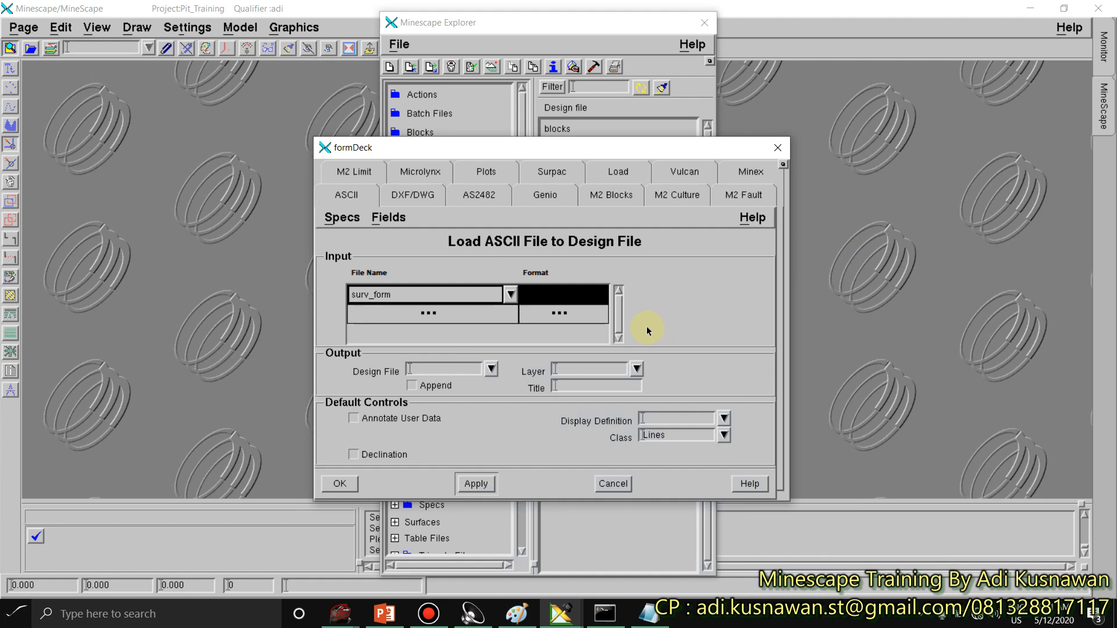
pyautogui.click(440, 612)
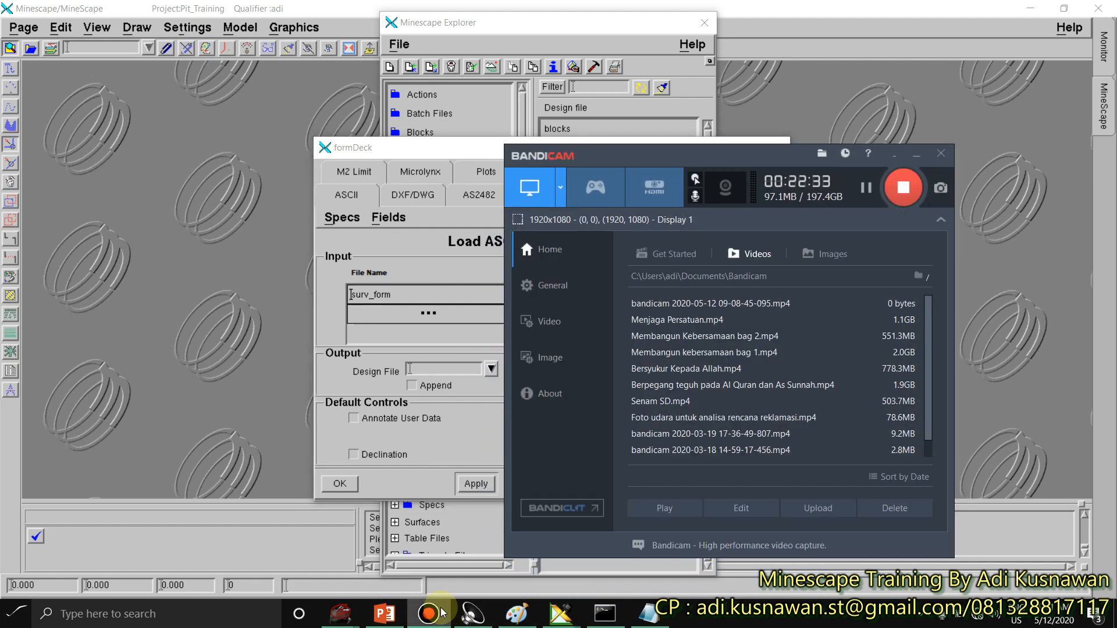
pyautogui.click(915, 155)
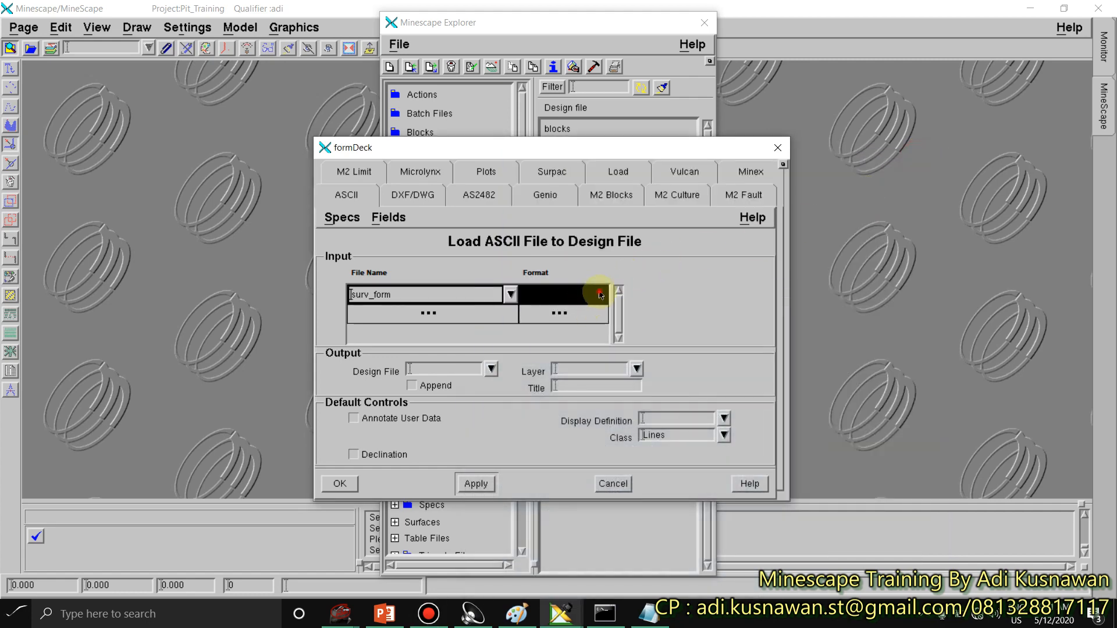
# Step: Choose surv_form as the input format and topo_xyz_1.prn as the input file for the ASCII load
pyautogui.click(599, 295)
pyautogui.click(600, 295)
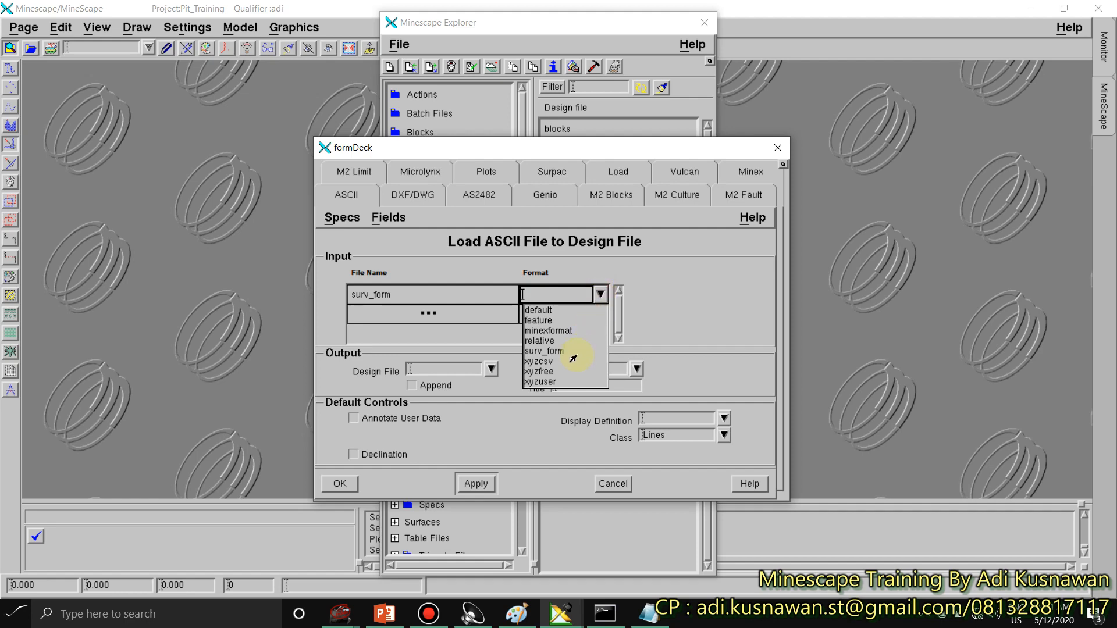
pyautogui.click(542, 353)
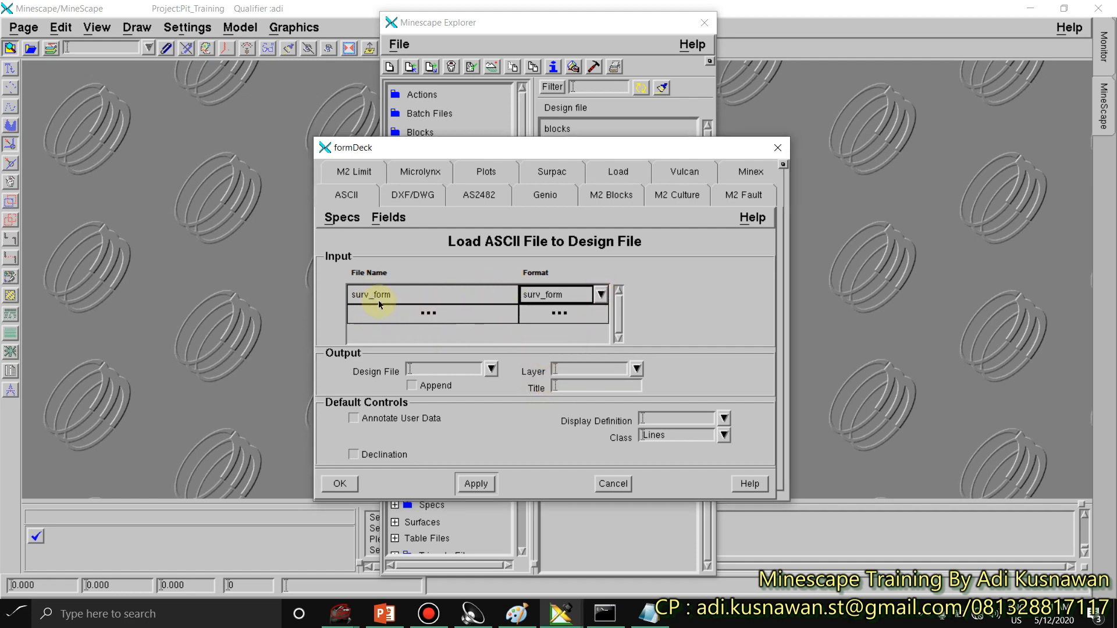
pyautogui.click(404, 294)
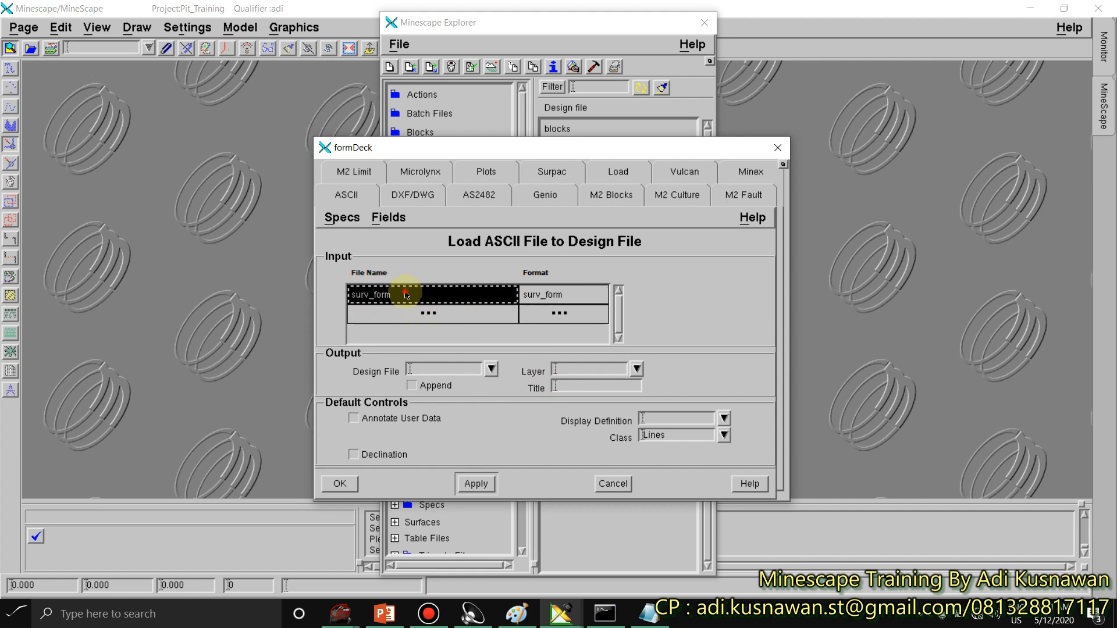
pyautogui.click(506, 295)
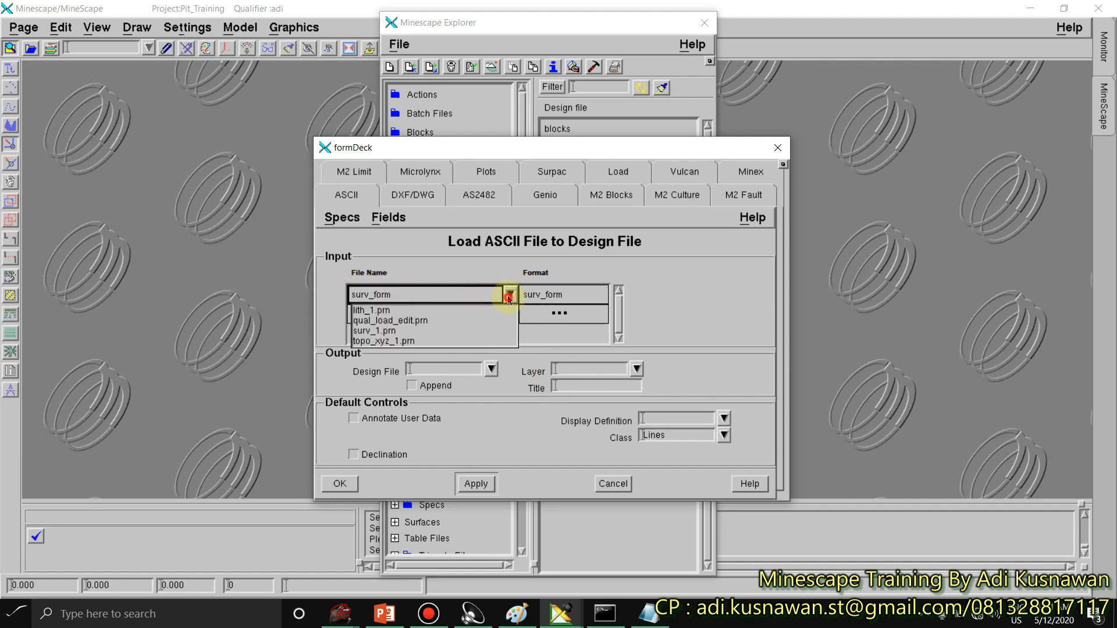
pyautogui.click(395, 343)
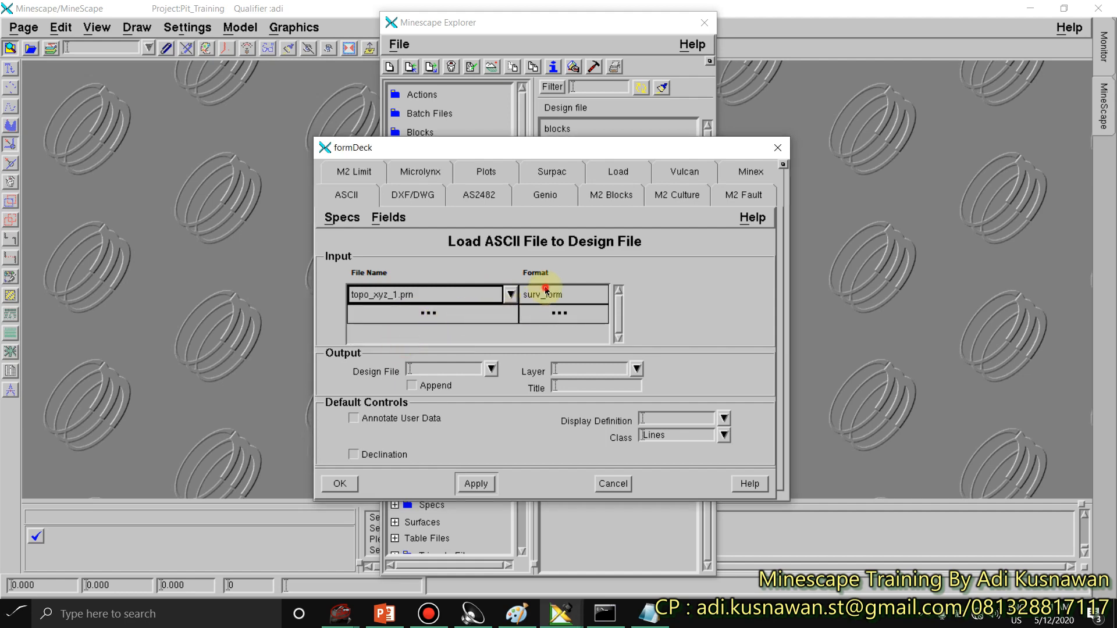
pyautogui.click(578, 300)
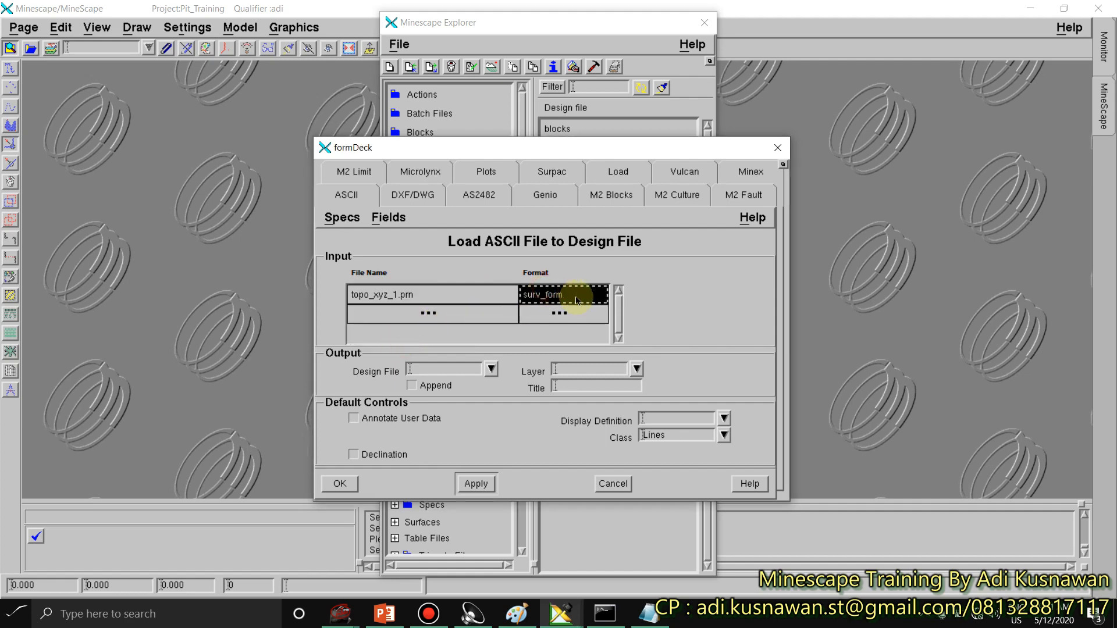
# Step: Set the output design file to topografi and the output layer to Topo_Orig
pyautogui.click(491, 370)
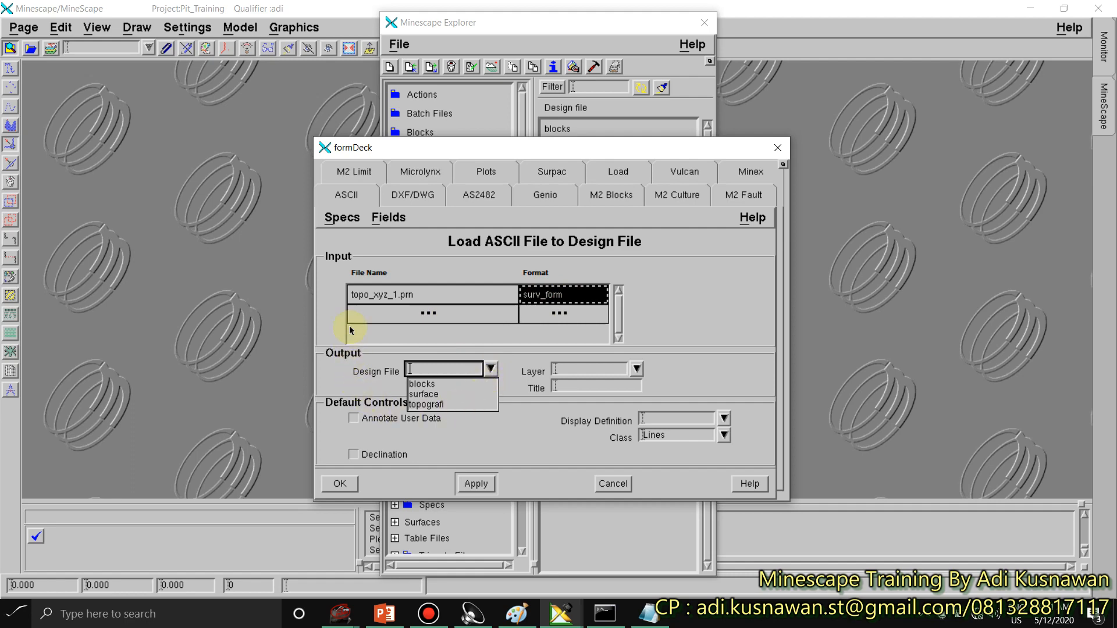
pyautogui.click(433, 404)
pyautogui.click(582, 369)
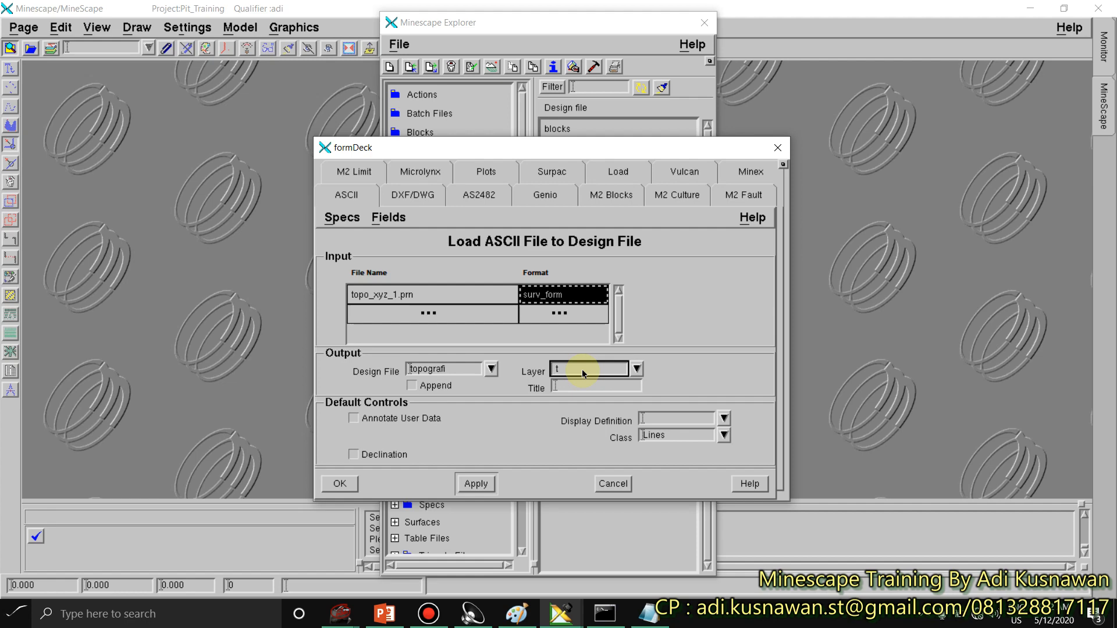
pyautogui.write('topo')
pyautogui.write('_cr')
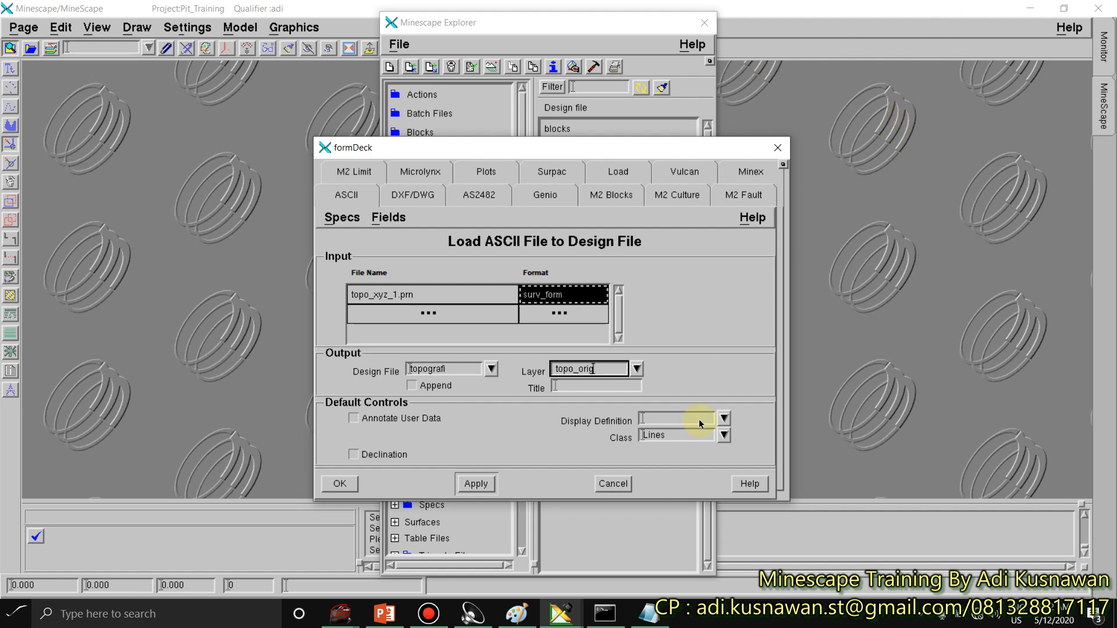
# Step: Set the default display definition to green and the class to Points
pyautogui.click(677, 419)
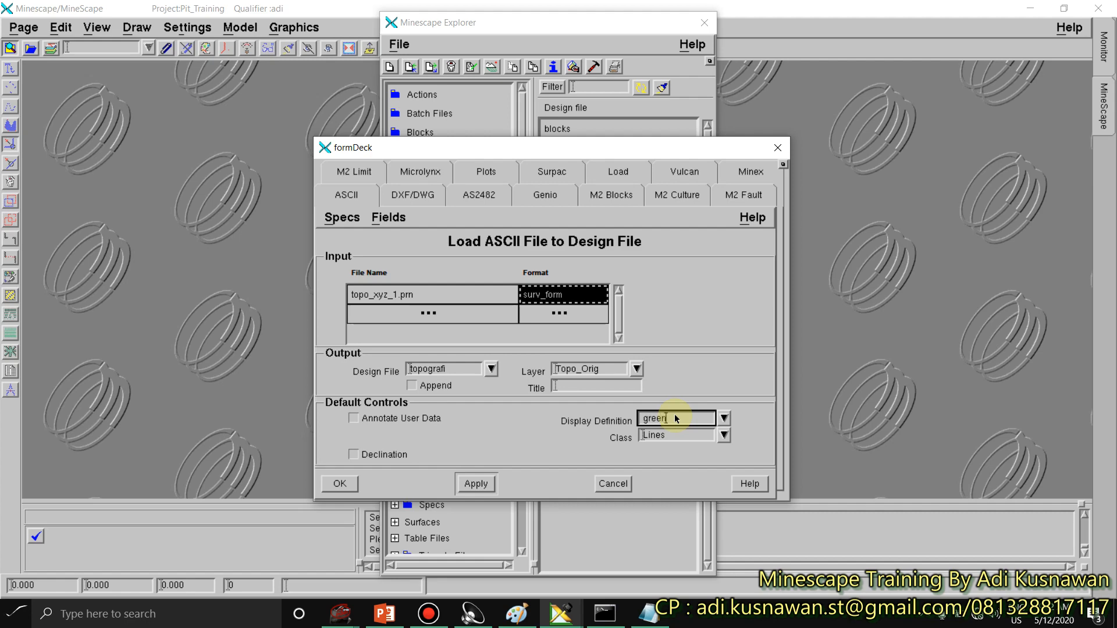
pyautogui.click(724, 418)
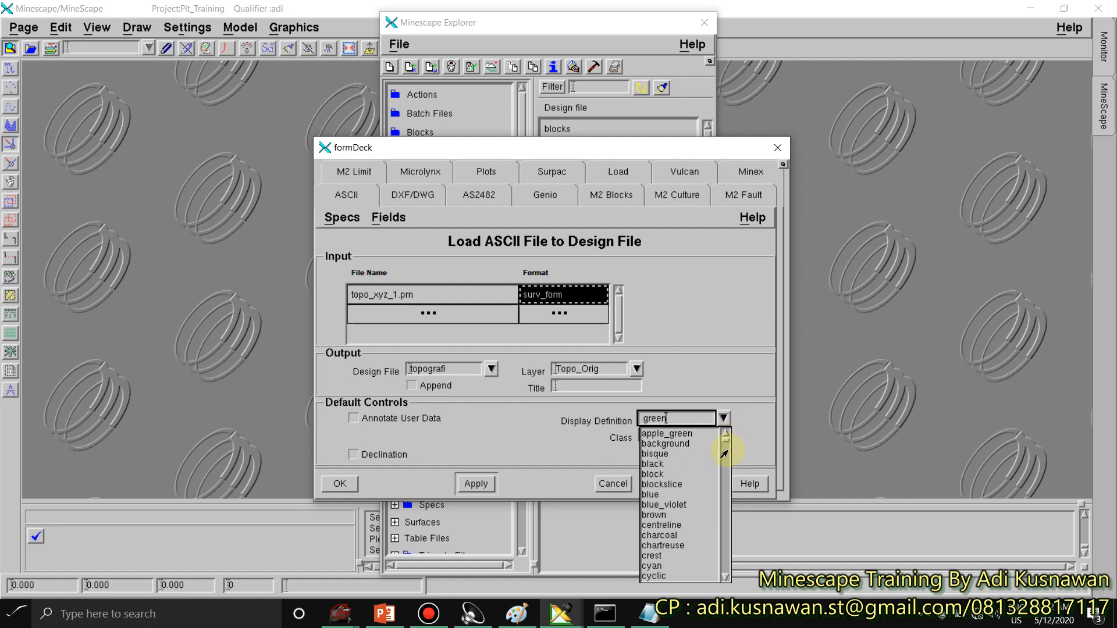
pyautogui.click(685, 413)
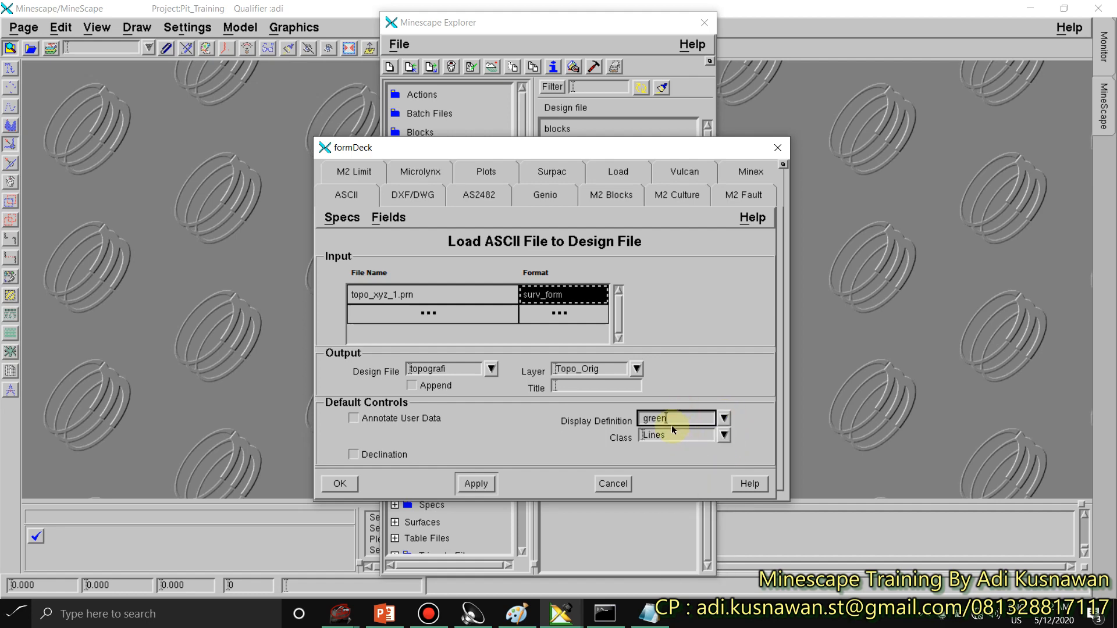
pyautogui.click(723, 435)
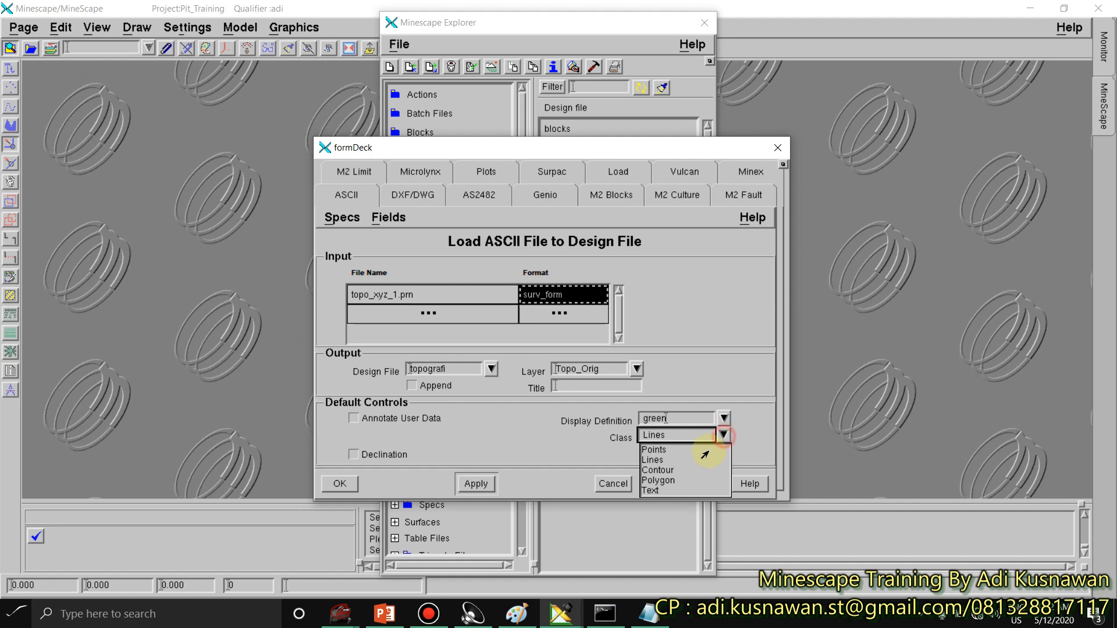
pyautogui.click(653, 450)
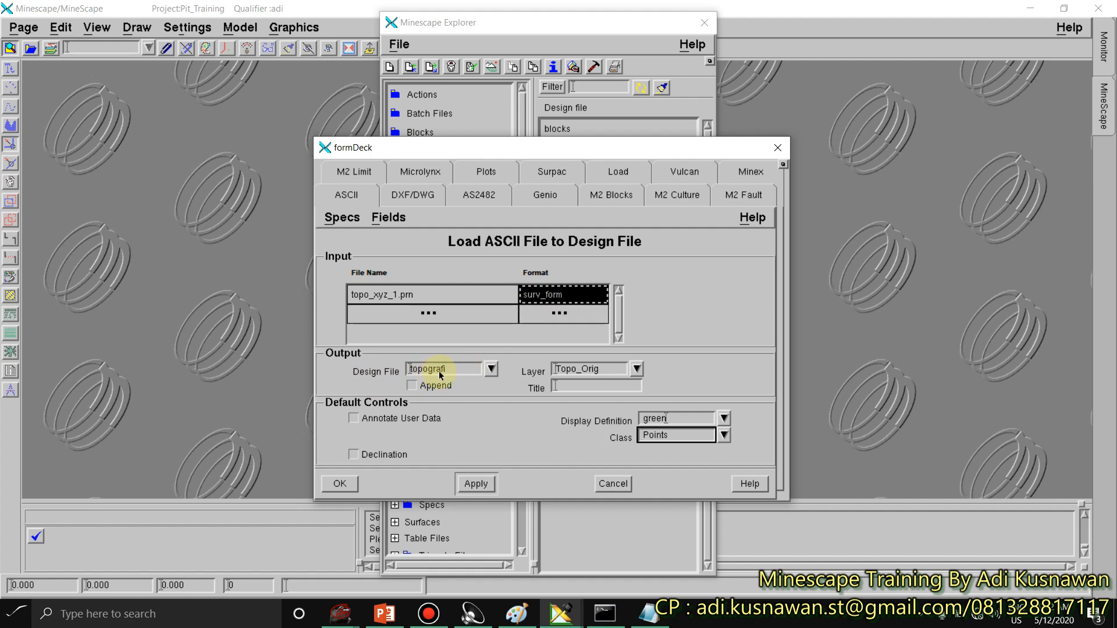
# Step: Place the load form and Minescape Explorer side by side and list the layers of the topografi design file
pyautogui.moveTo(465, 148); pyautogui.dragTo(758, 156)
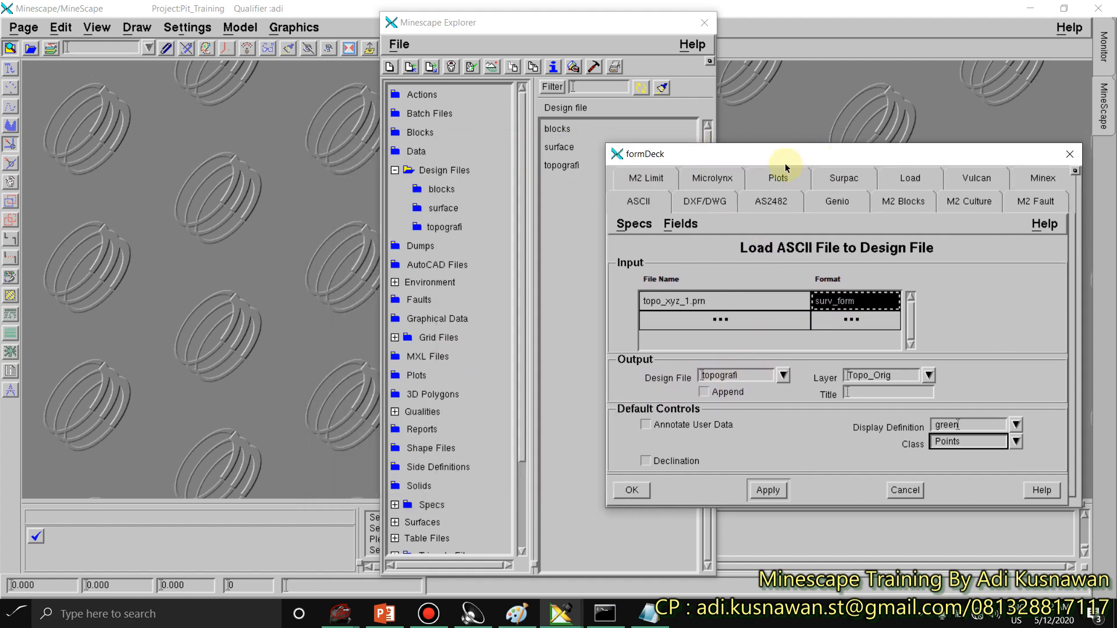
pyautogui.moveTo(452, 34); pyautogui.dragTo(198, 32)
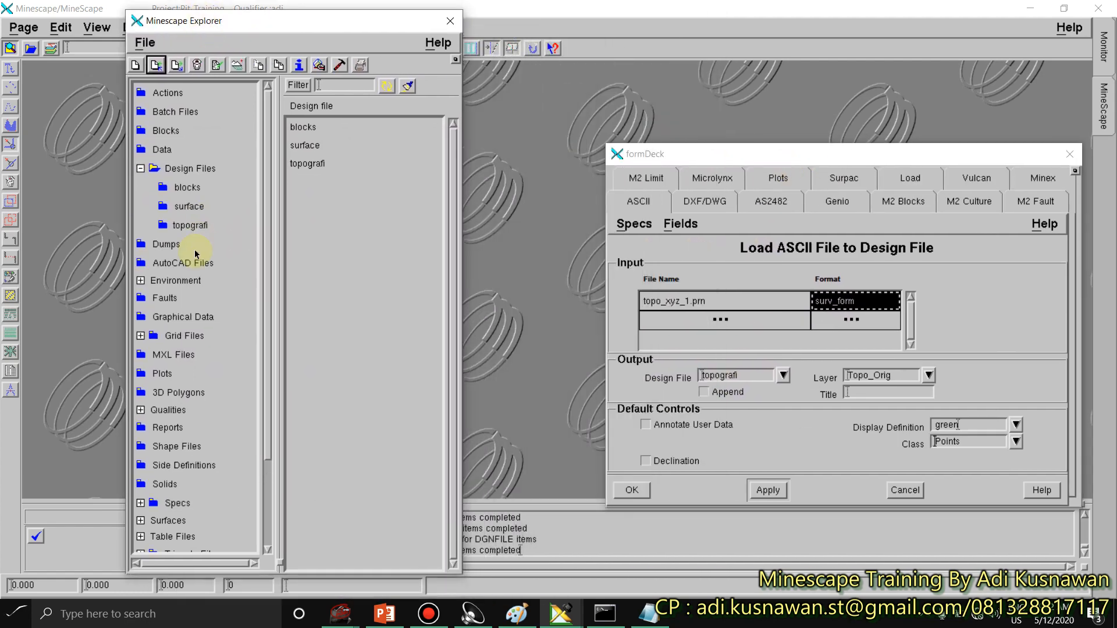
pyautogui.click(177, 227)
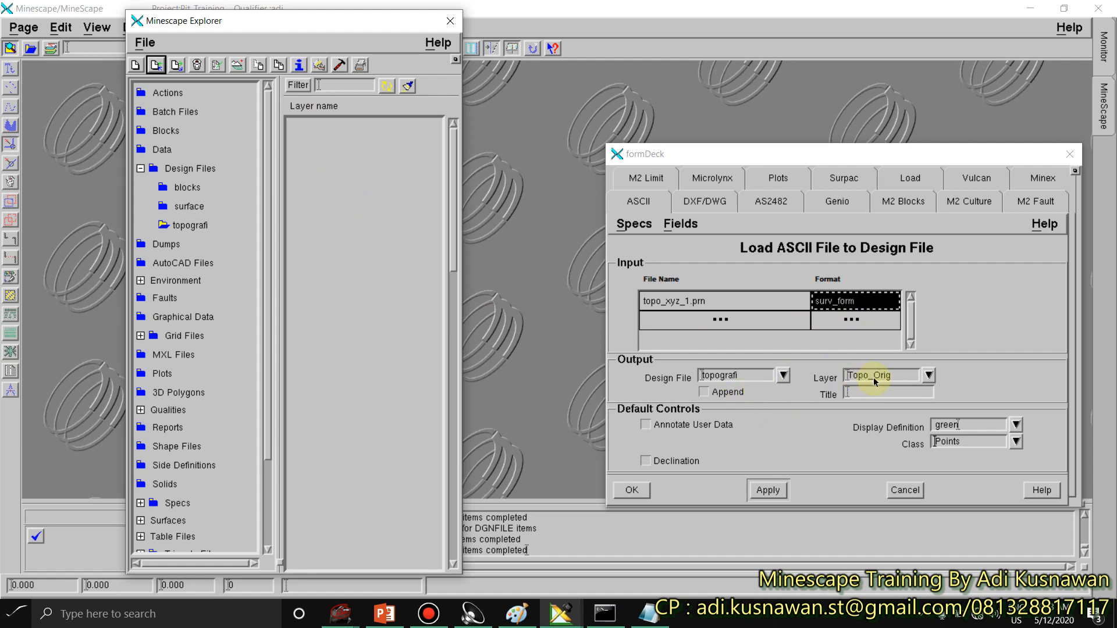
# Step: Run the ASCII load, refresh the layer list of the topografi design file and select the TOPO_ORIG layer
pyautogui.click(635, 490)
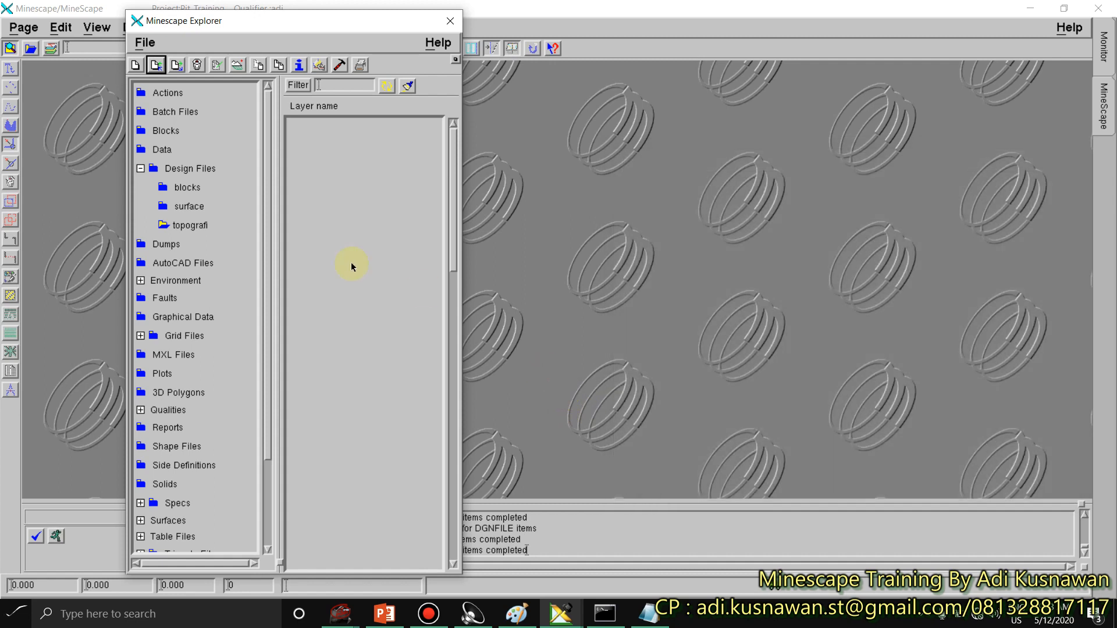
pyautogui.click(187, 225)
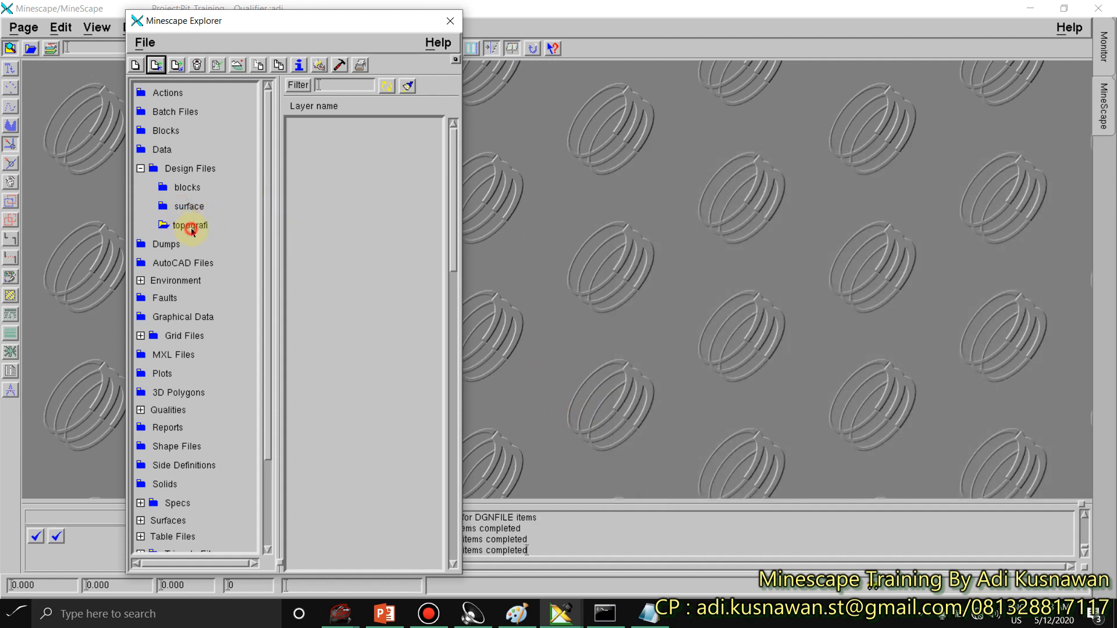
pyautogui.click(316, 126)
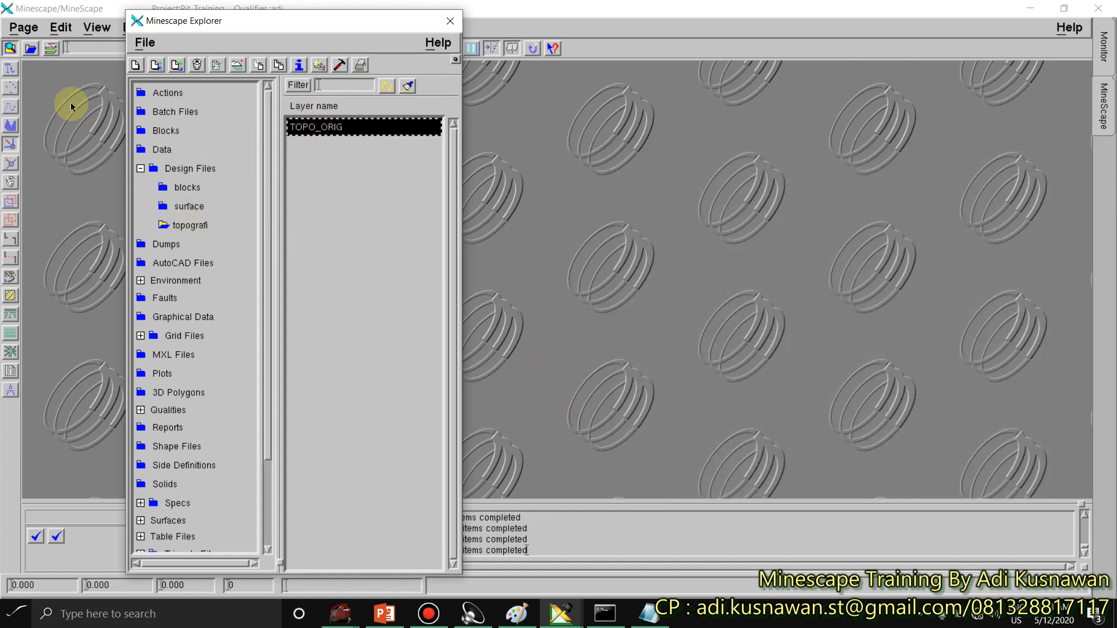
pyautogui.click(10, 49)
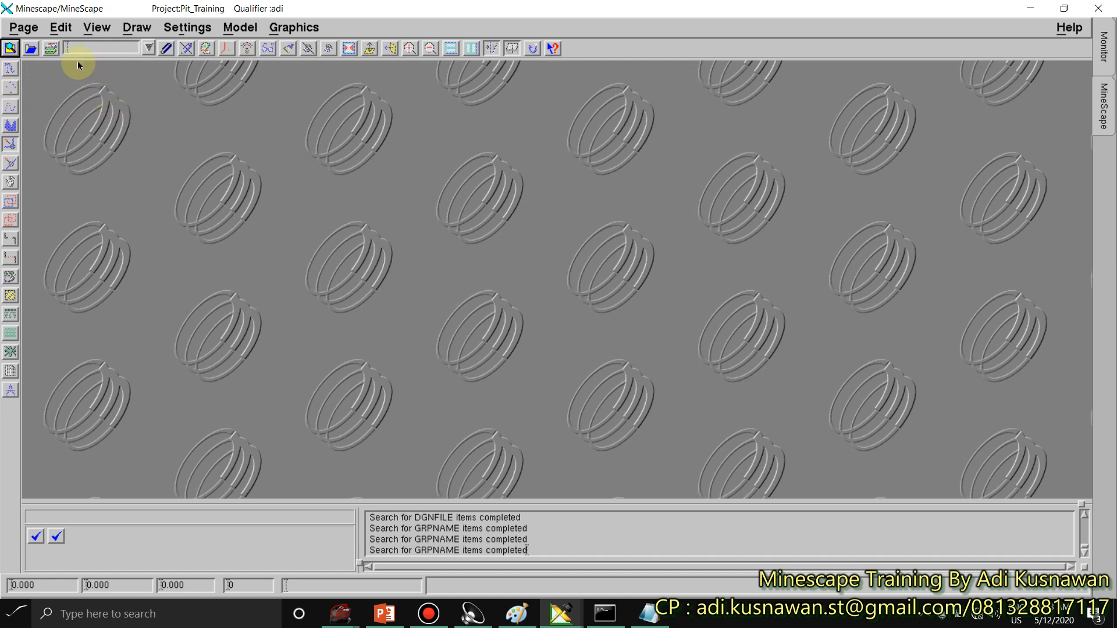
pyautogui.click(31, 50)
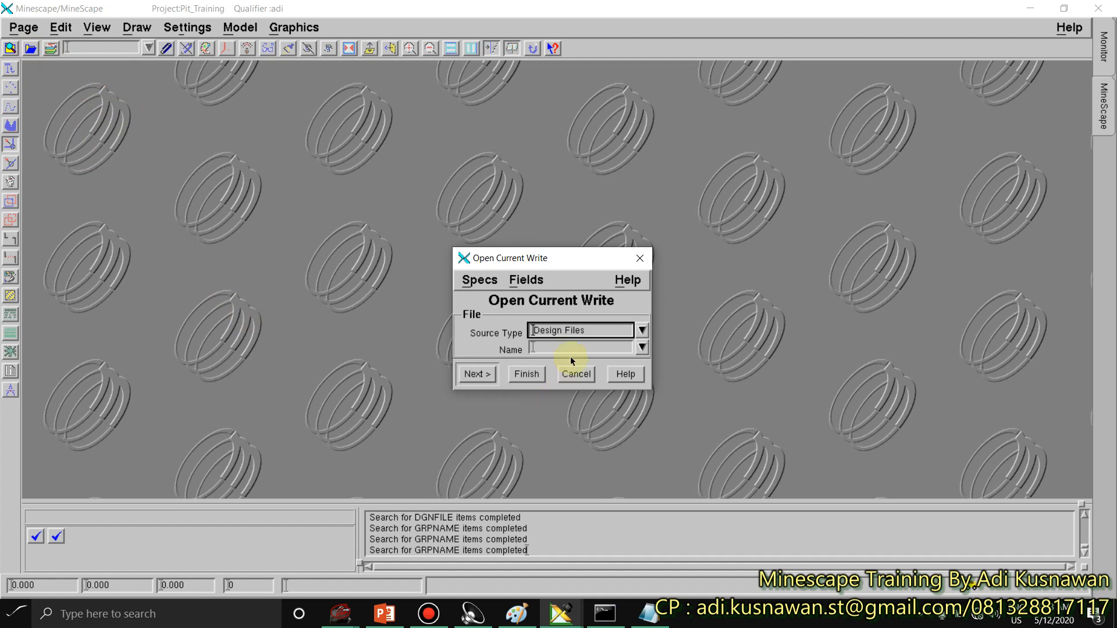
pyautogui.moveTo(545, 267); pyautogui.dragTo(525, 200)
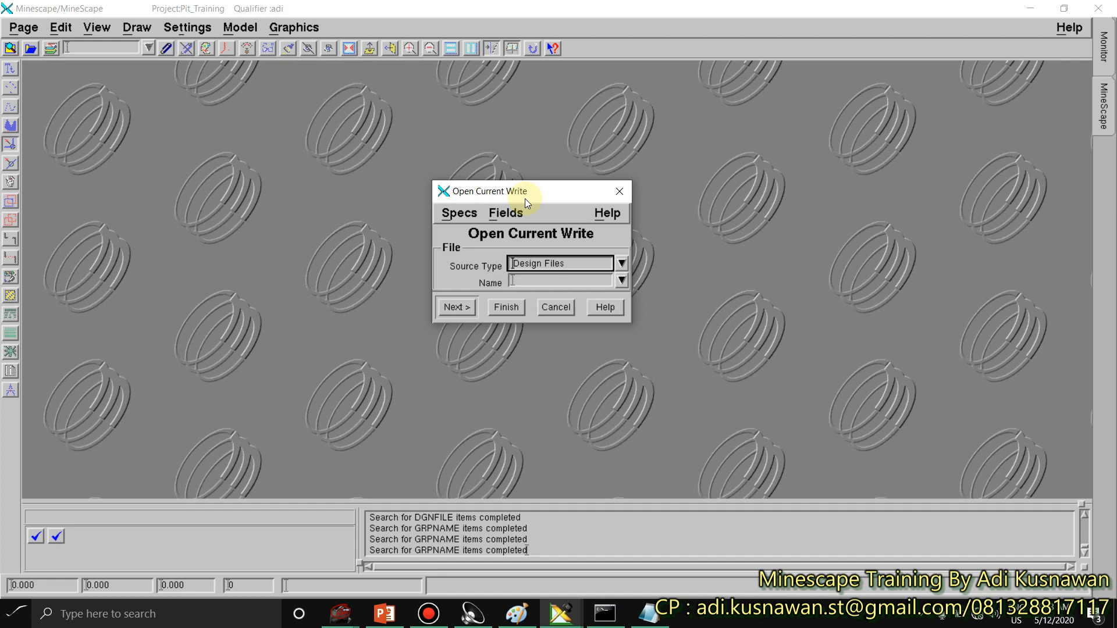
pyautogui.click(556, 308)
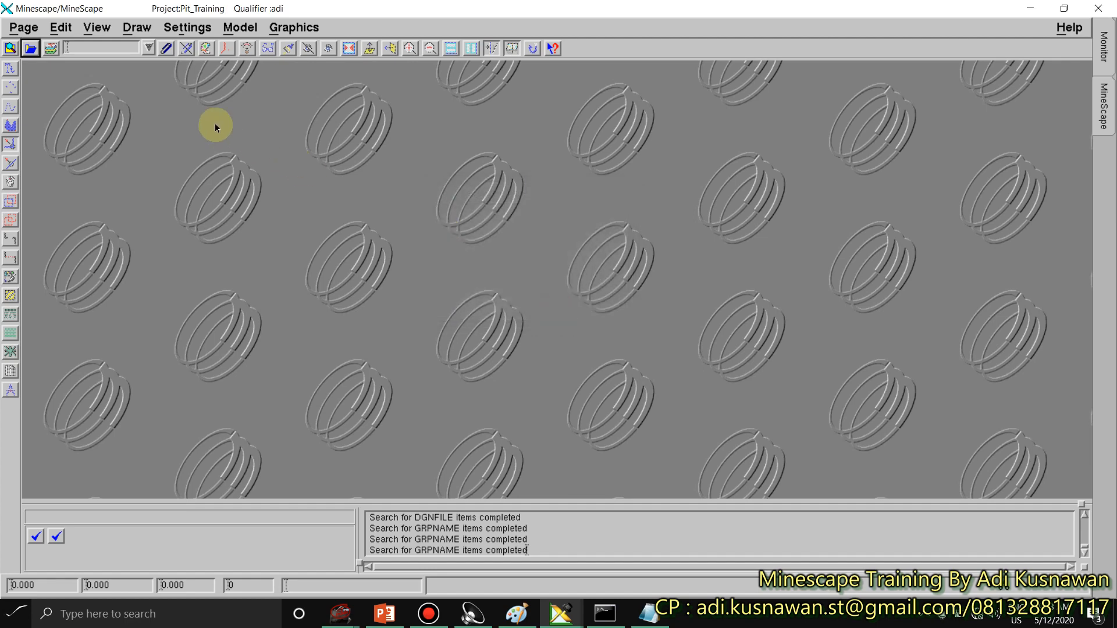
# Step: Attach the topografi design file as a reference with Topo_Orig as its display layer
pyautogui.click(171, 55)
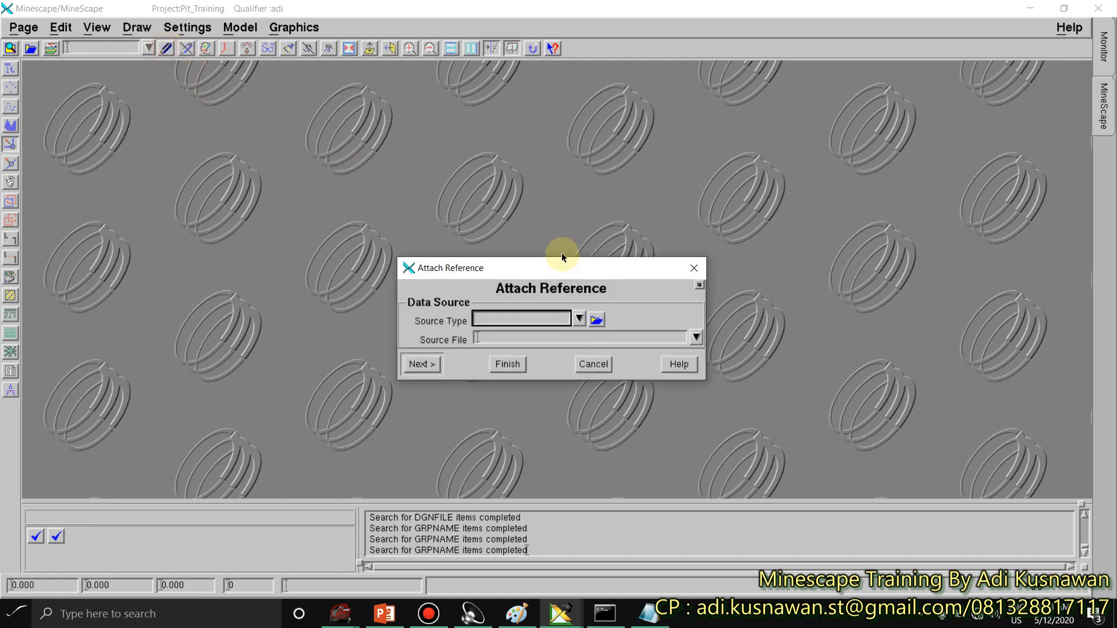
pyautogui.click(577, 322)
pyautogui.click(494, 335)
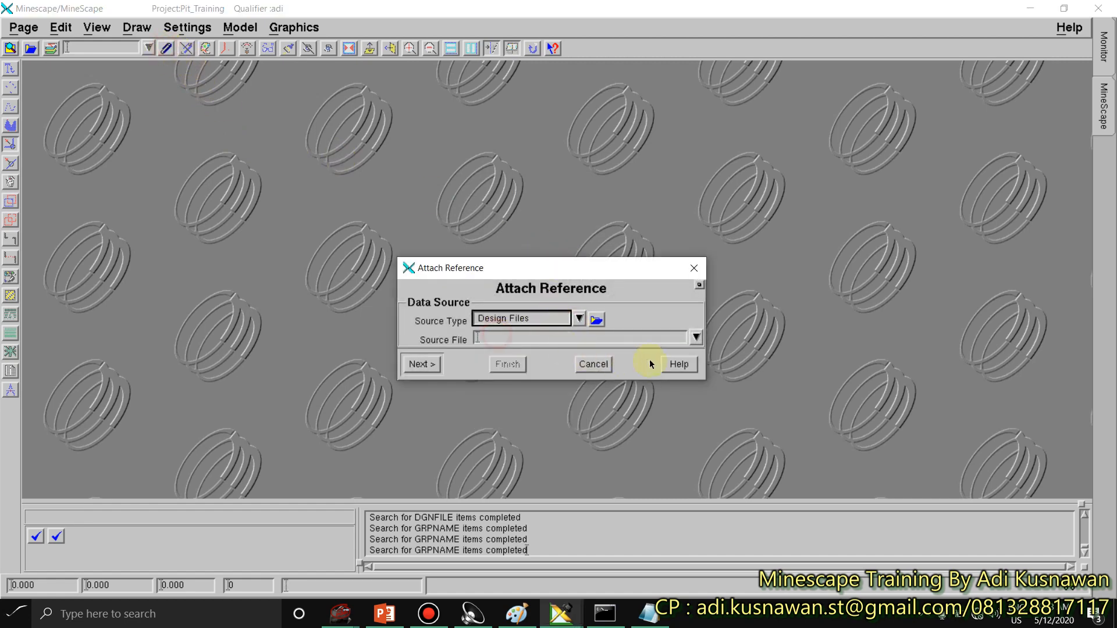
pyautogui.click(697, 338)
pyautogui.click(495, 374)
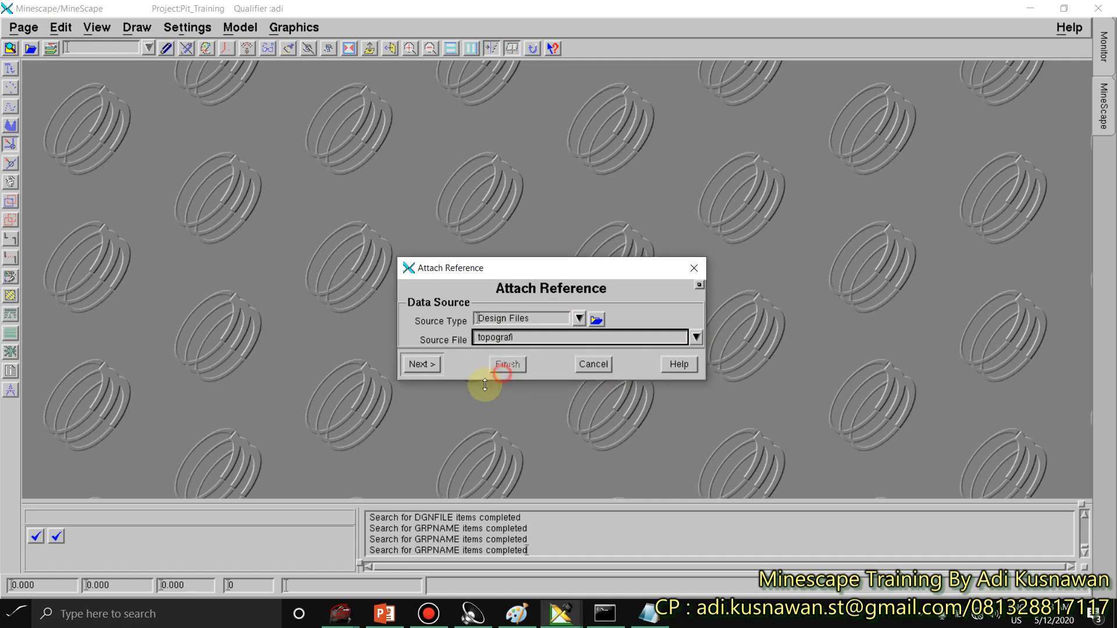
pyautogui.click(422, 366)
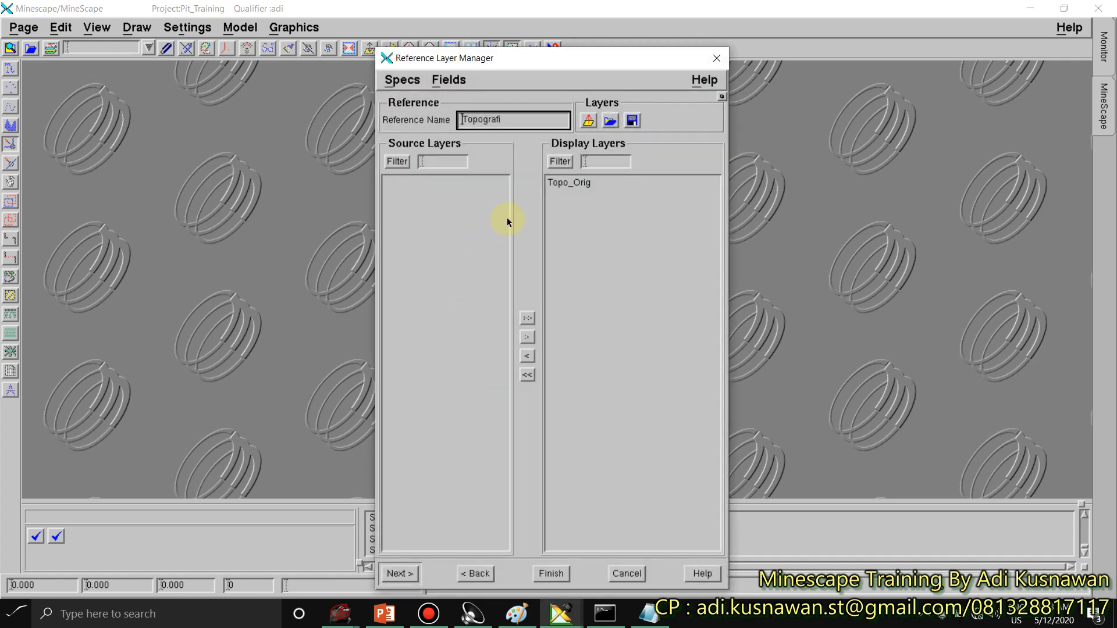
pyautogui.click(570, 184)
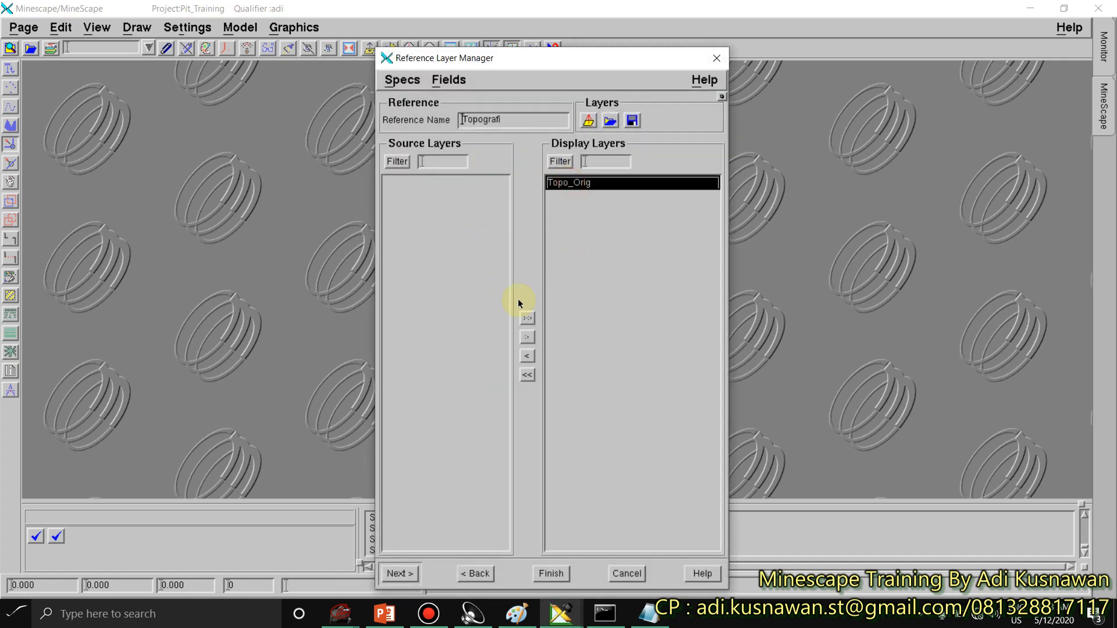
pyautogui.click(553, 573)
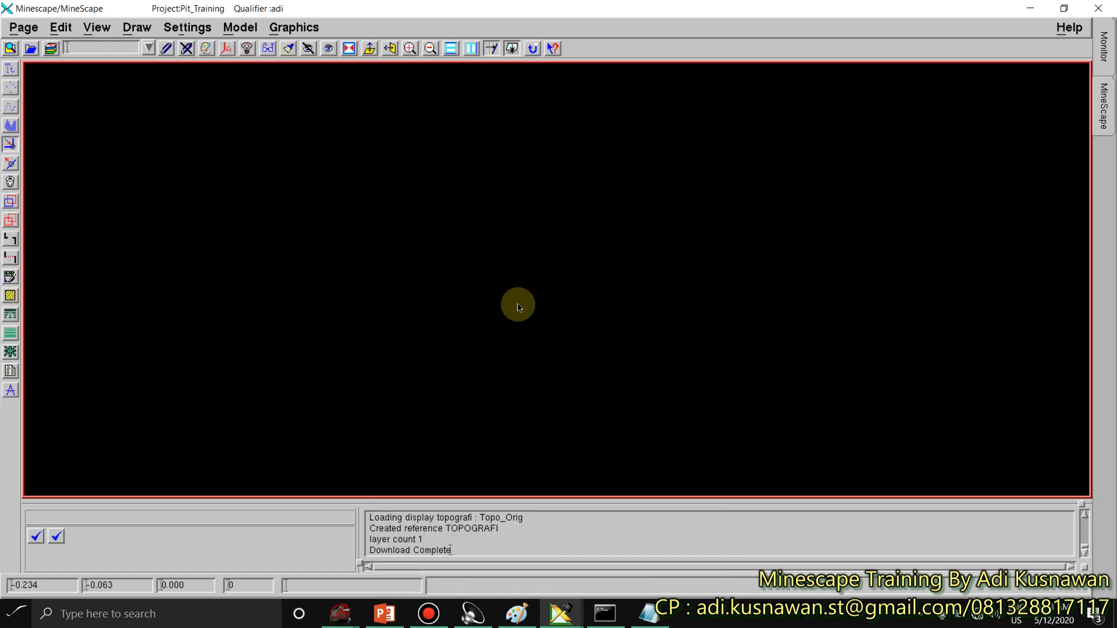
# Step: Fit the loaded topography points in the view and clear the selection highlight
pyautogui.middleClick(517, 305)
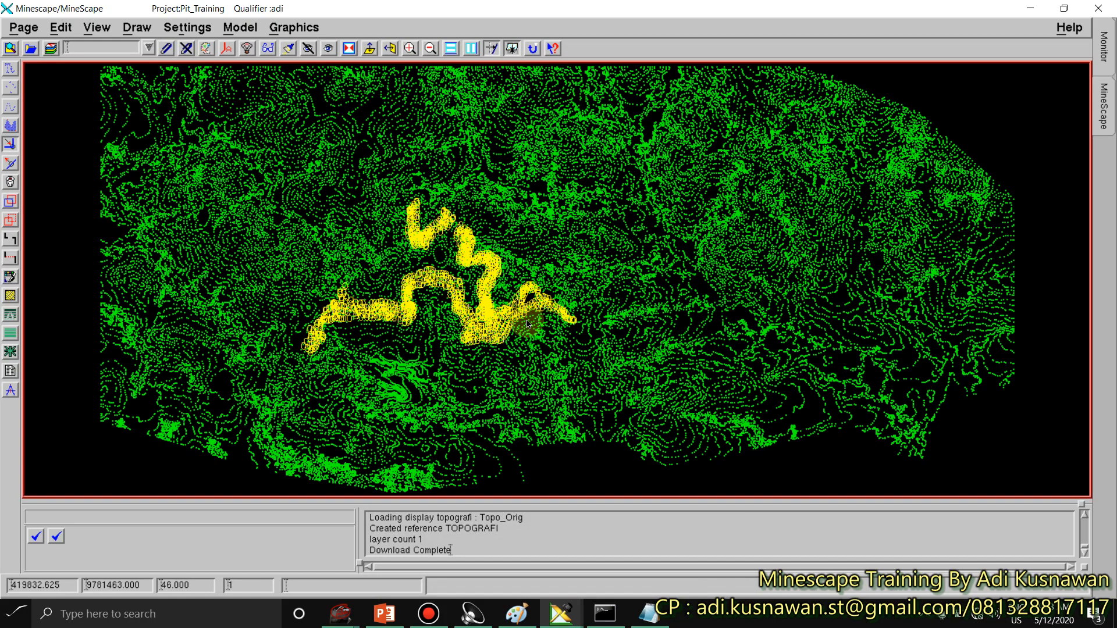
pyautogui.scroll(-1, 527, 320)
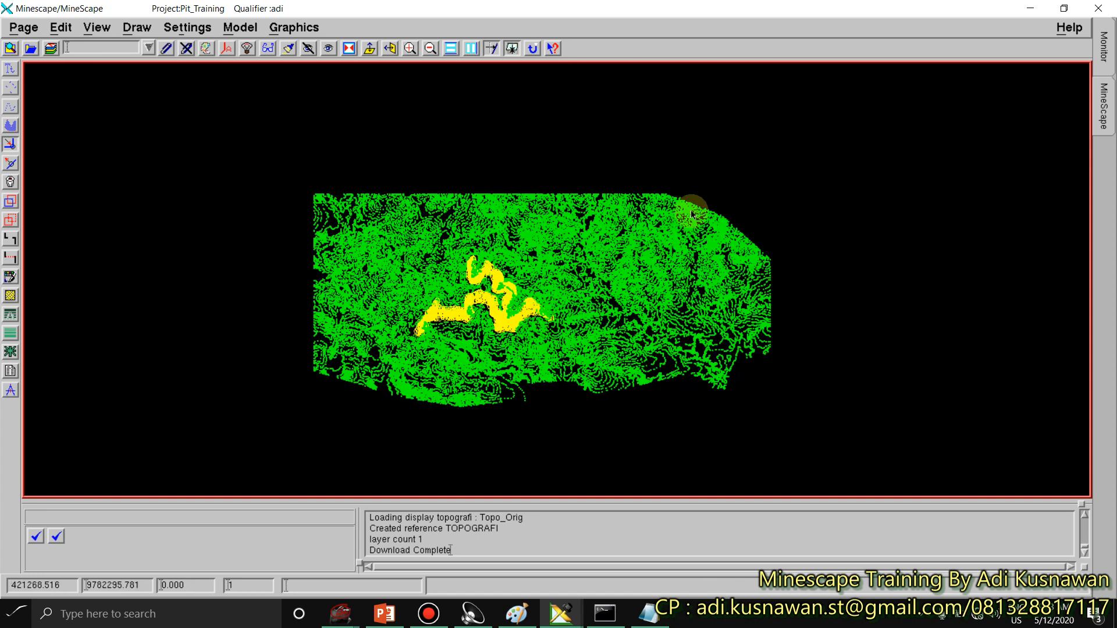
pyautogui.click(726, 184)
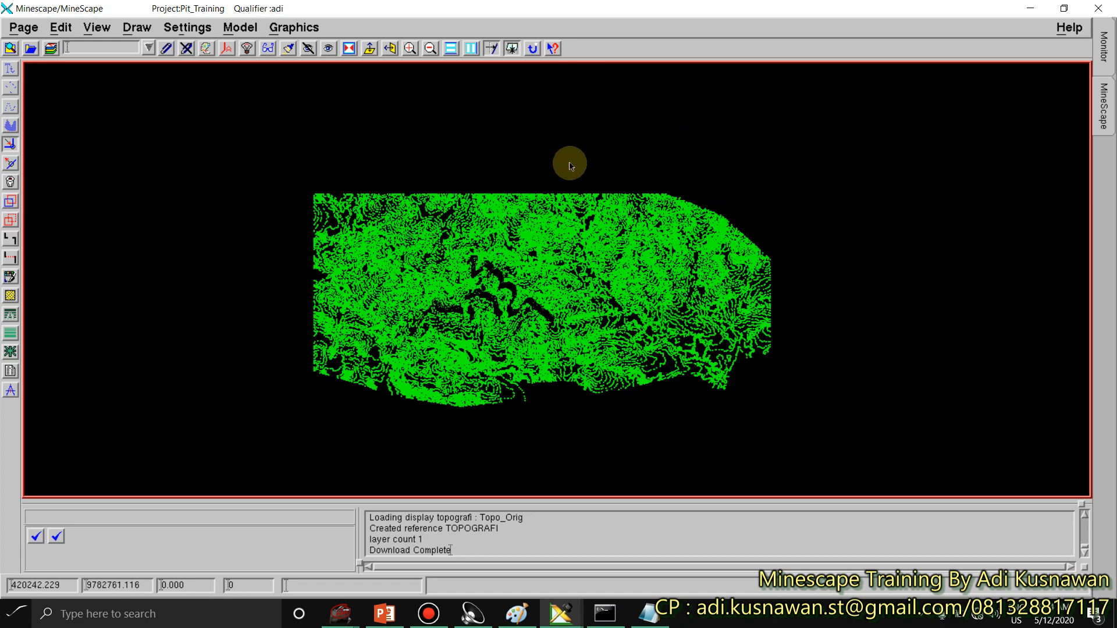
pyautogui.hotkey('ctrl', 'a')
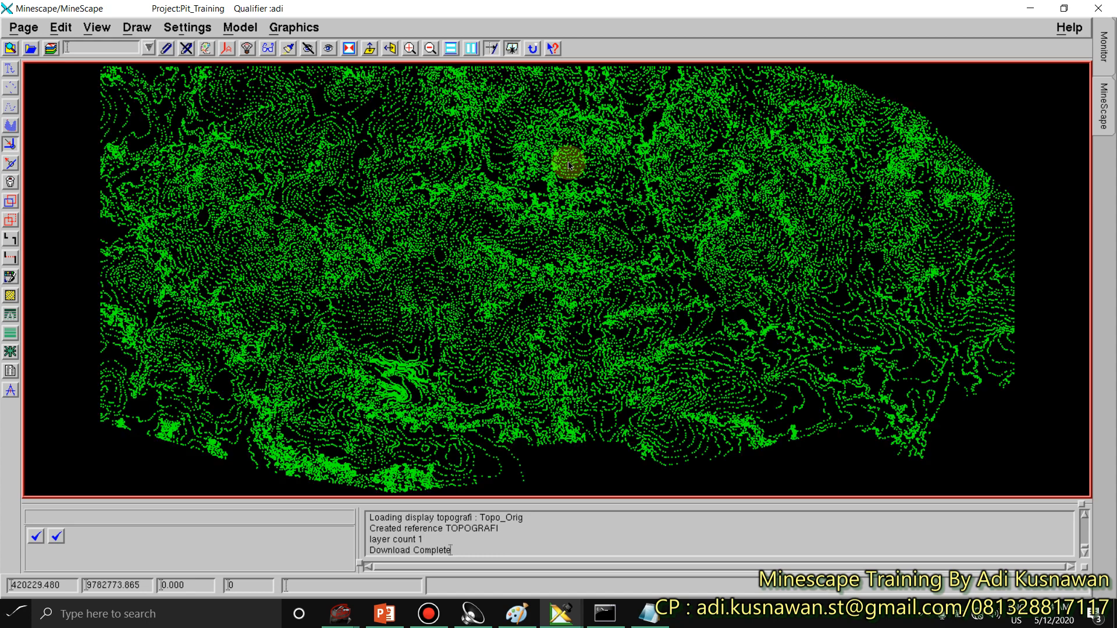
pyautogui.click(349, 52)
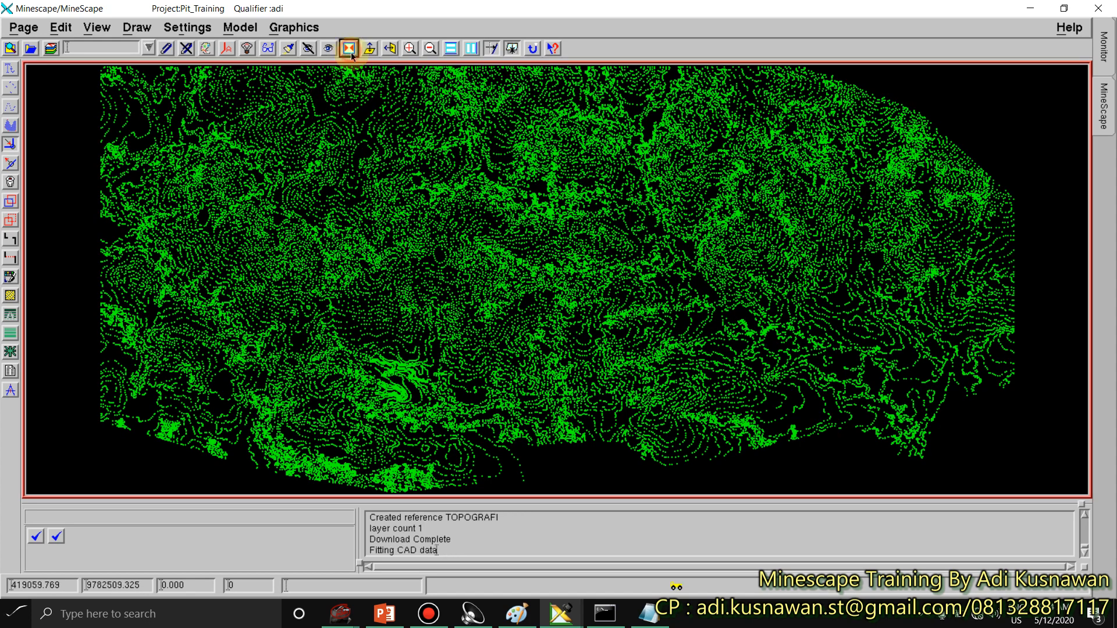
pyautogui.click(349, 50)
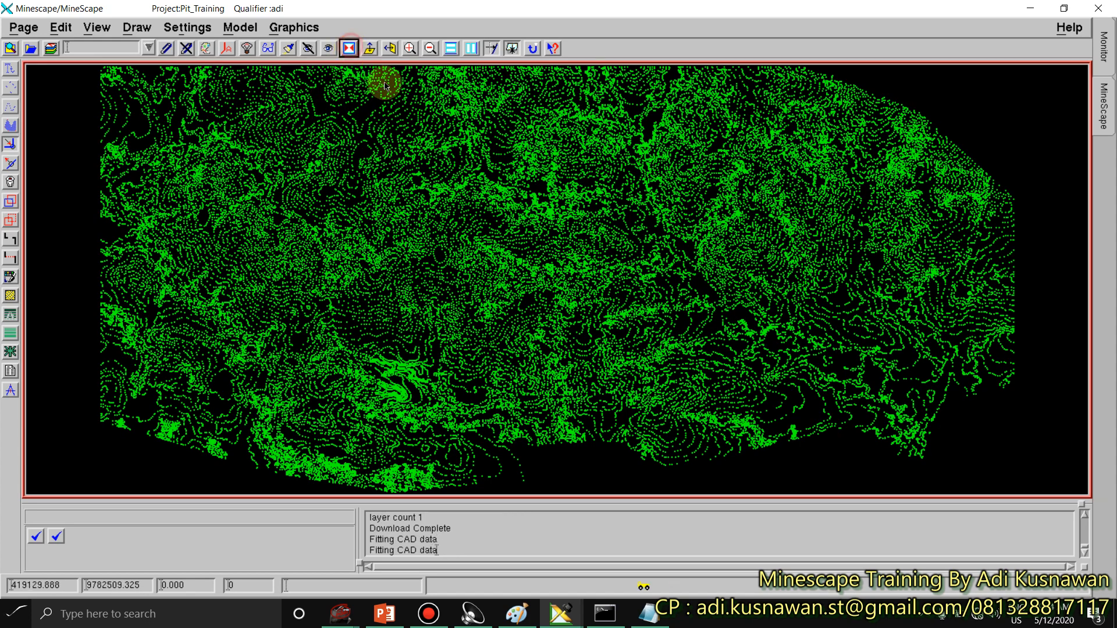
# Step: View the topography in cross-section through two points across its northern and southern parts, and return to the plan view
pyautogui.click(370, 50)
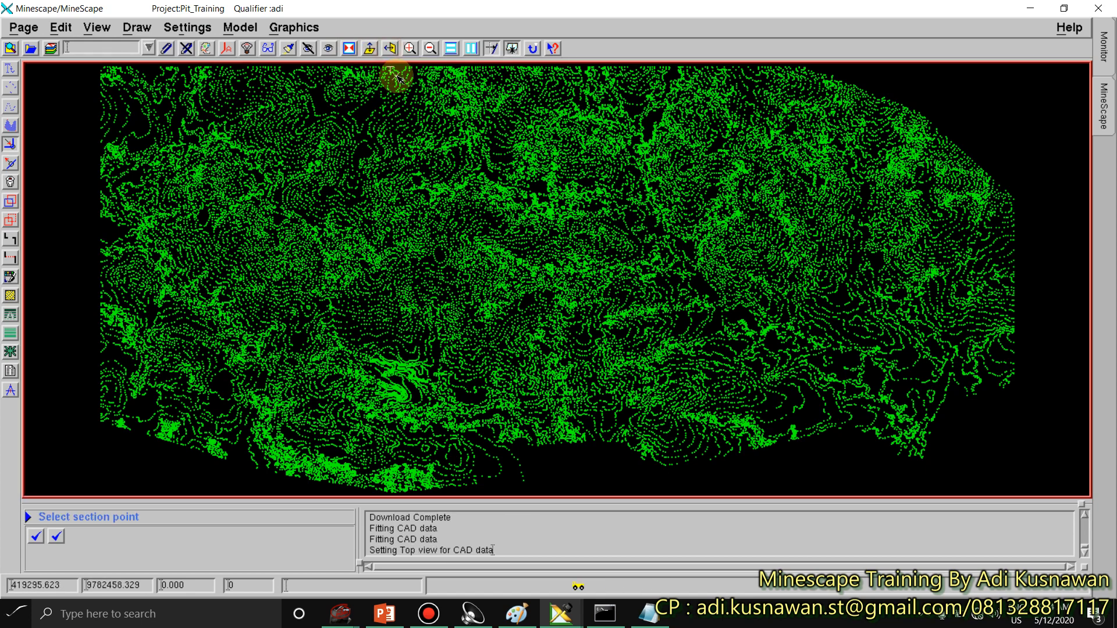
pyautogui.scroll(-2, 448, 280)
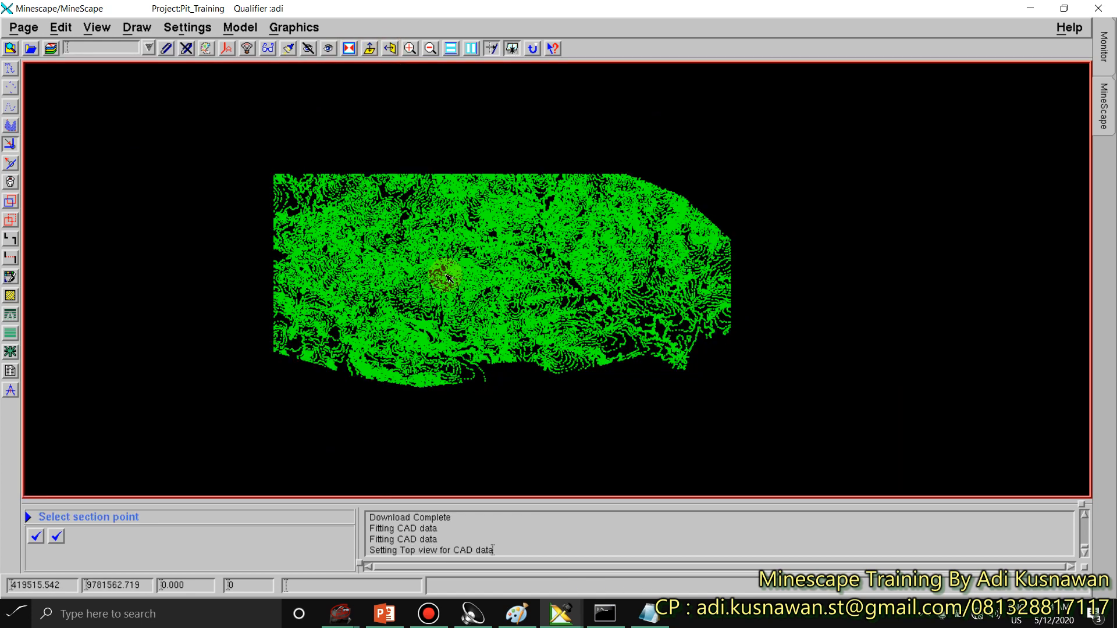
pyautogui.click(463, 225)
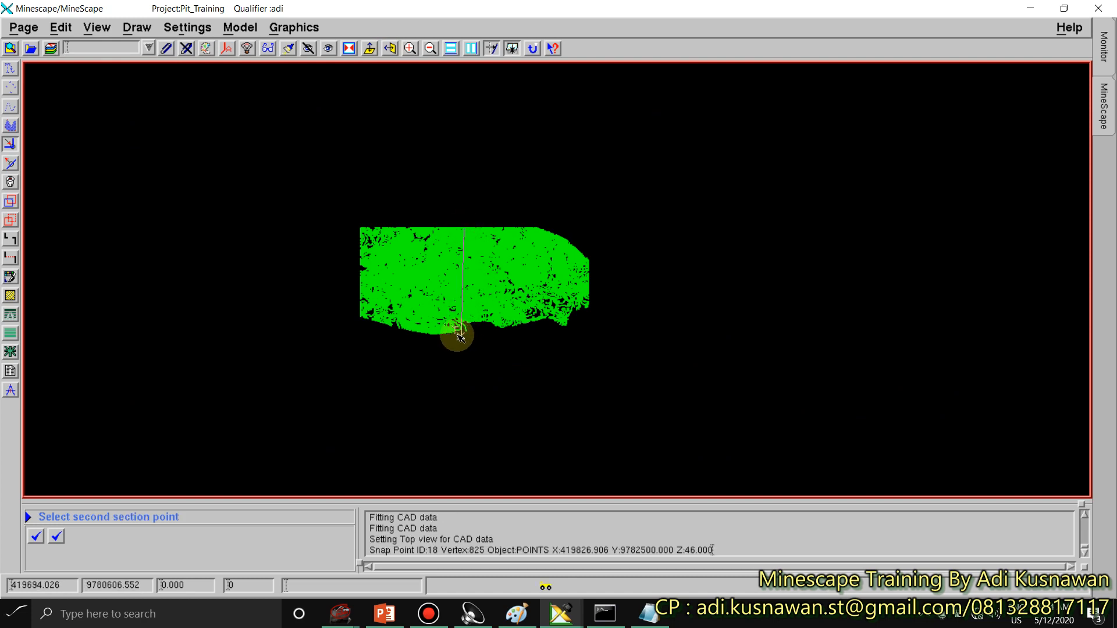
pyautogui.click(470, 360)
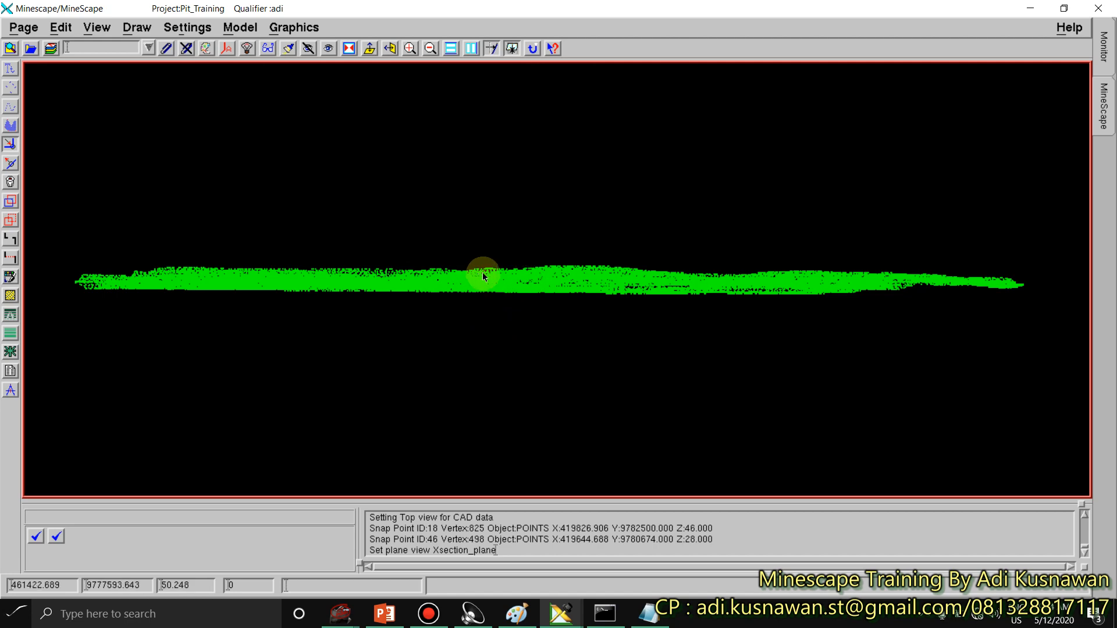
pyautogui.hotkey('ctrl', 'p')
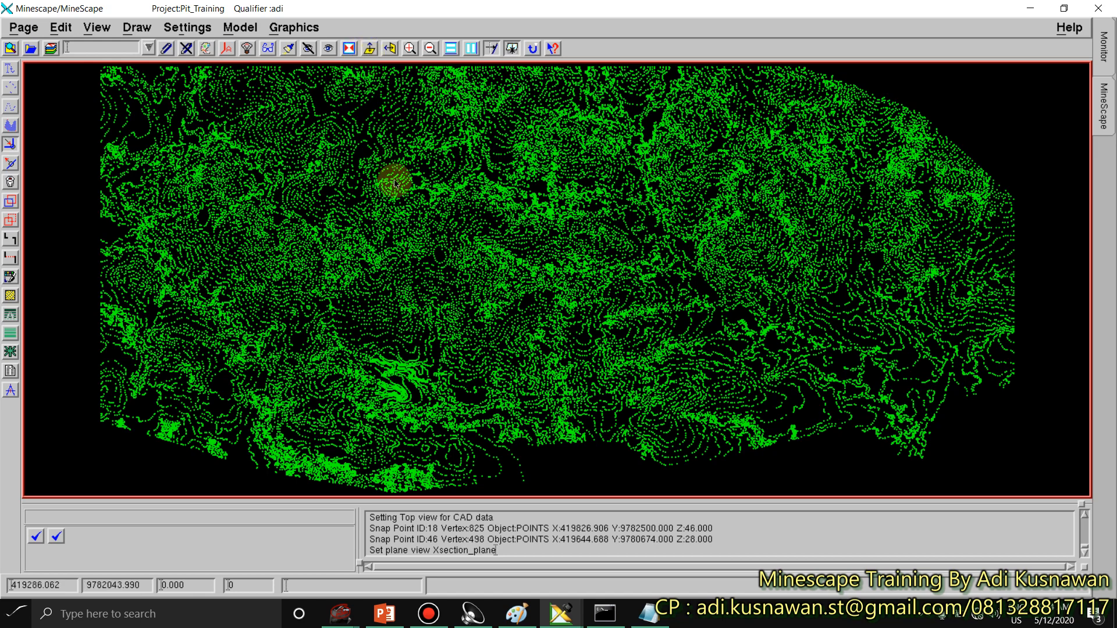
# Step: Rotate the topography in 3D around a point in its southern part and restore the top view
pyautogui.hotkey('ctrl', 'p')
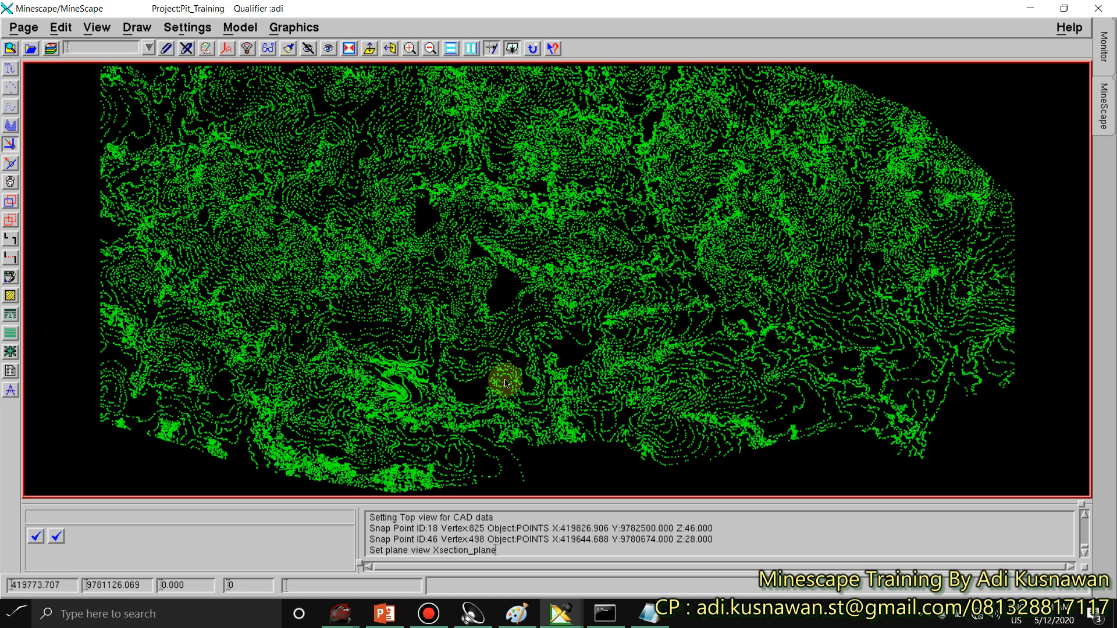
pyautogui.click(505, 378)
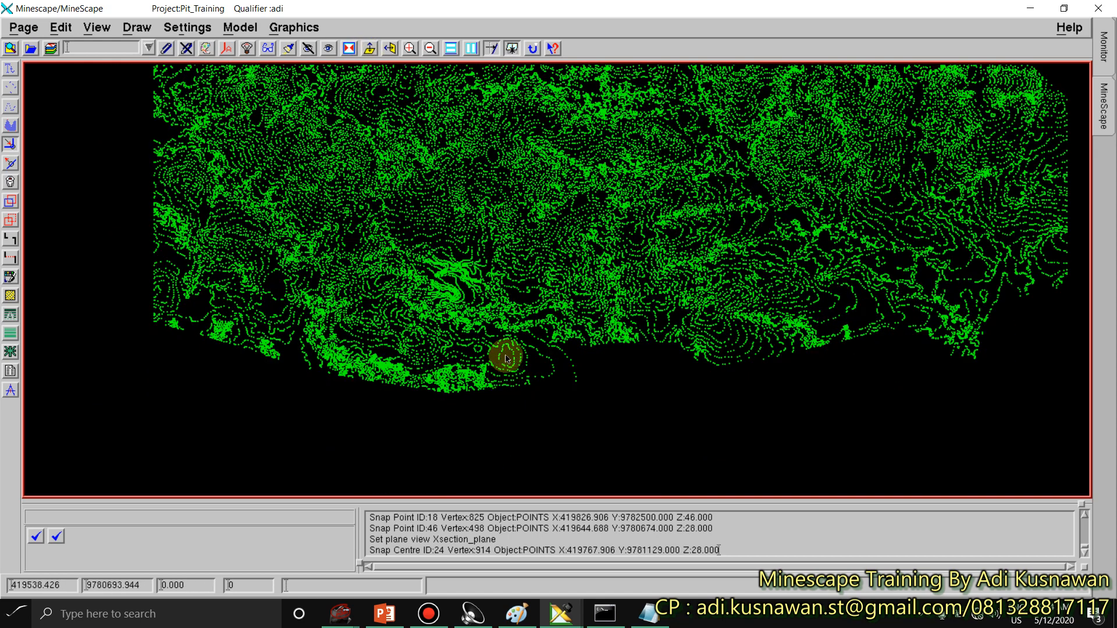
pyautogui.moveTo(516, 315); pyautogui.dragTo(601, 270, button='middle')
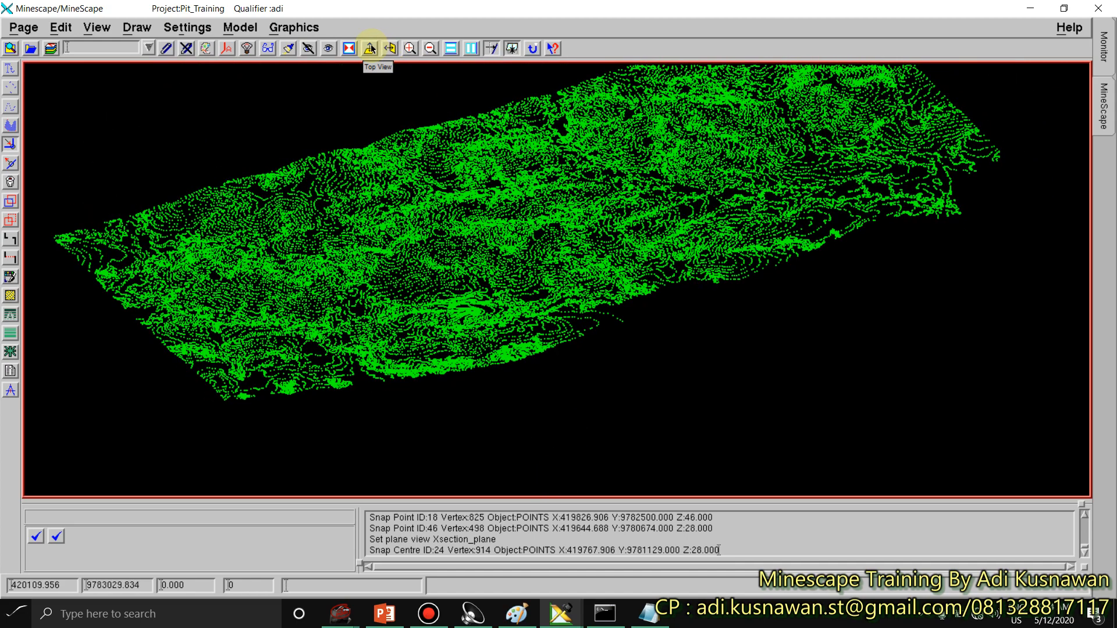
pyautogui.click(375, 92)
pyautogui.moveTo(446, 270); pyautogui.dragTo(389, 373, button='middle')
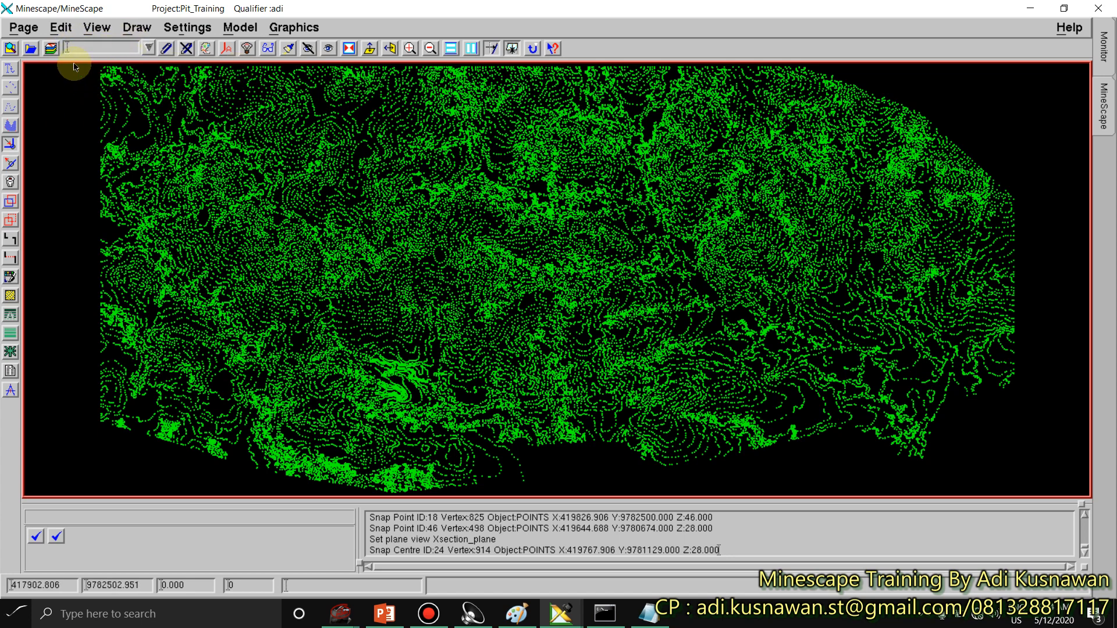
# Step: Open the topografi design file as the current write file with Topo_Orig as the active layer
pyautogui.click(31, 49)
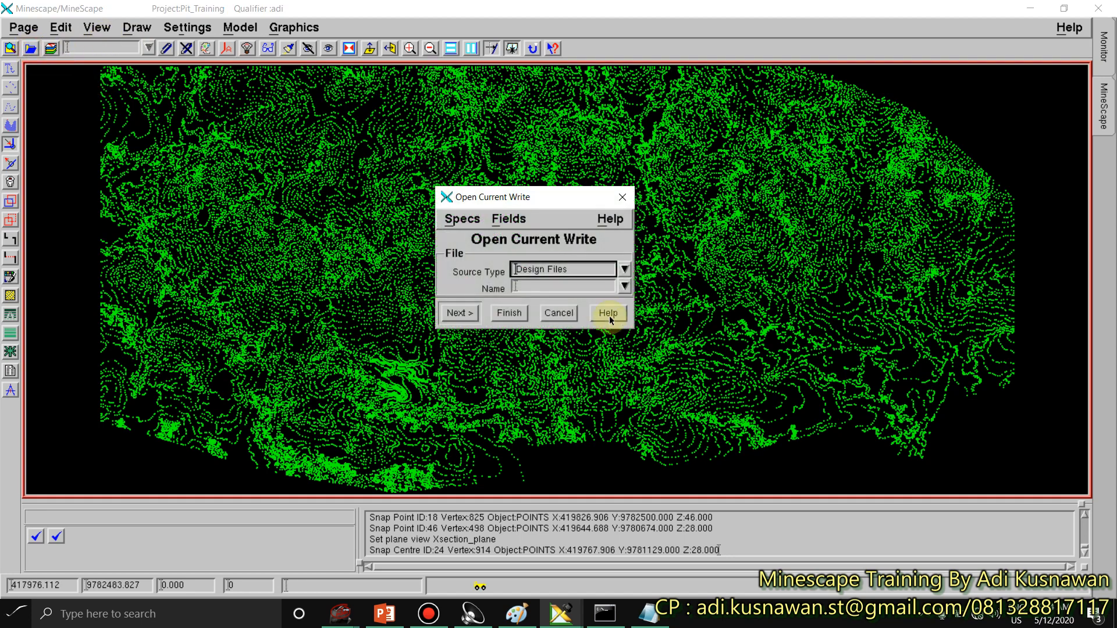
pyautogui.click(621, 288)
pyautogui.click(555, 328)
pyautogui.click(459, 312)
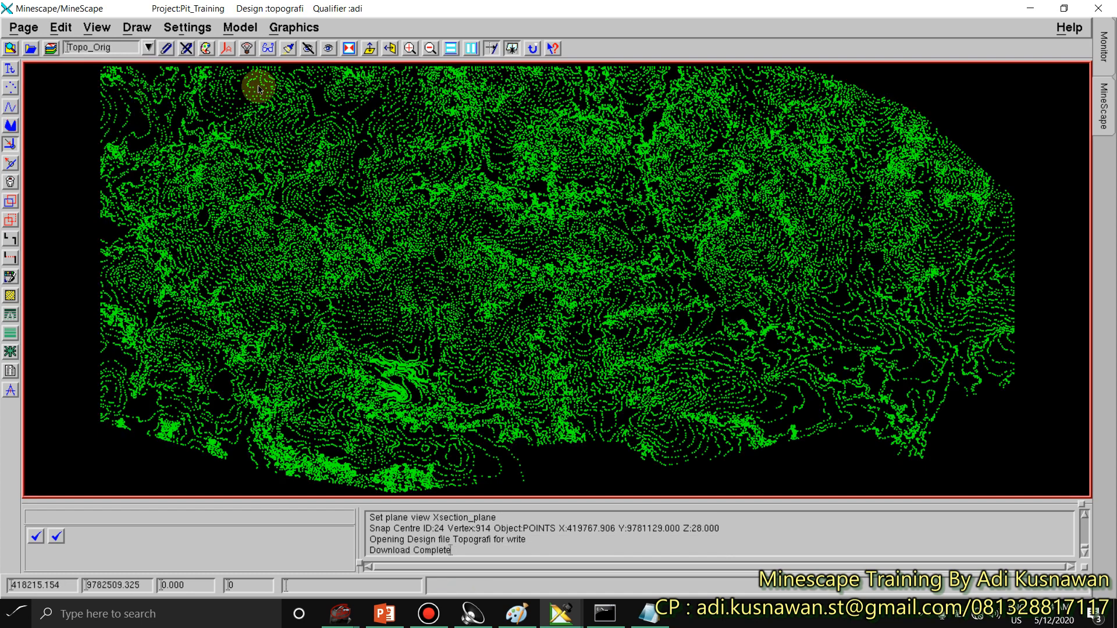
pyautogui.click(186, 48)
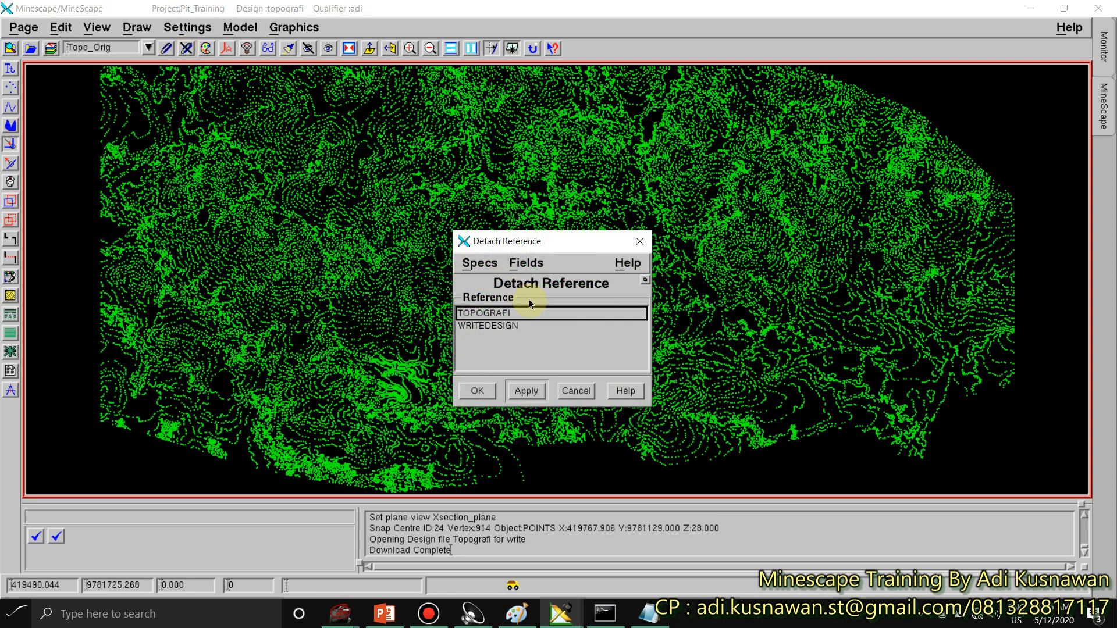
pyautogui.click(494, 314)
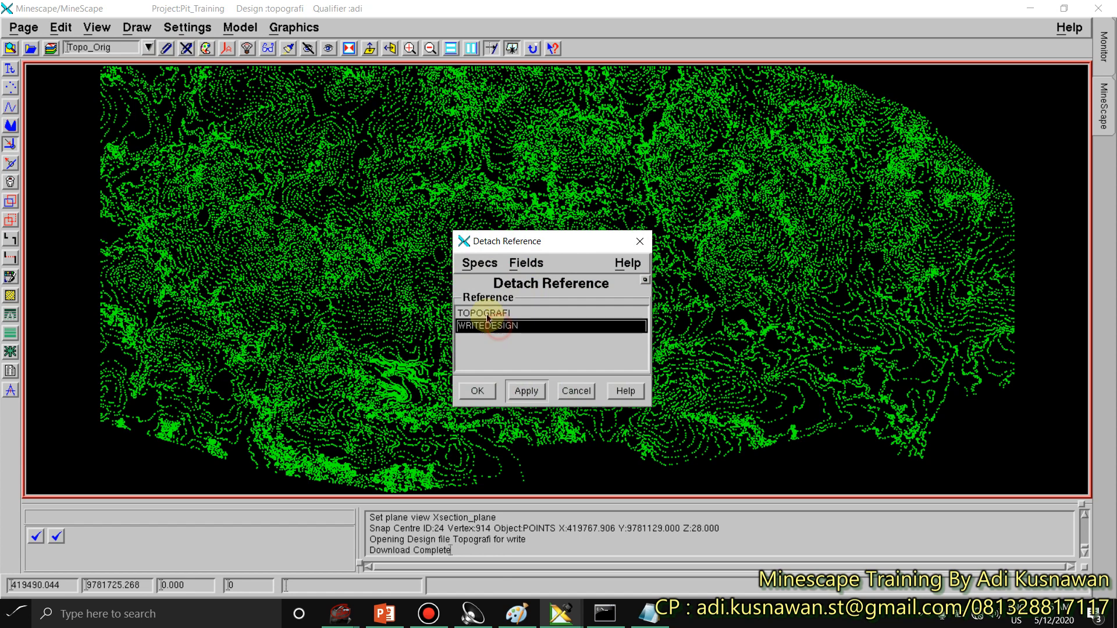
pyautogui.click(576, 391)
# Step: Examine the source and reference name of the TOPOGRAFI and WRITEDESIGN entries in the reference overrides
pyautogui.click(268, 48)
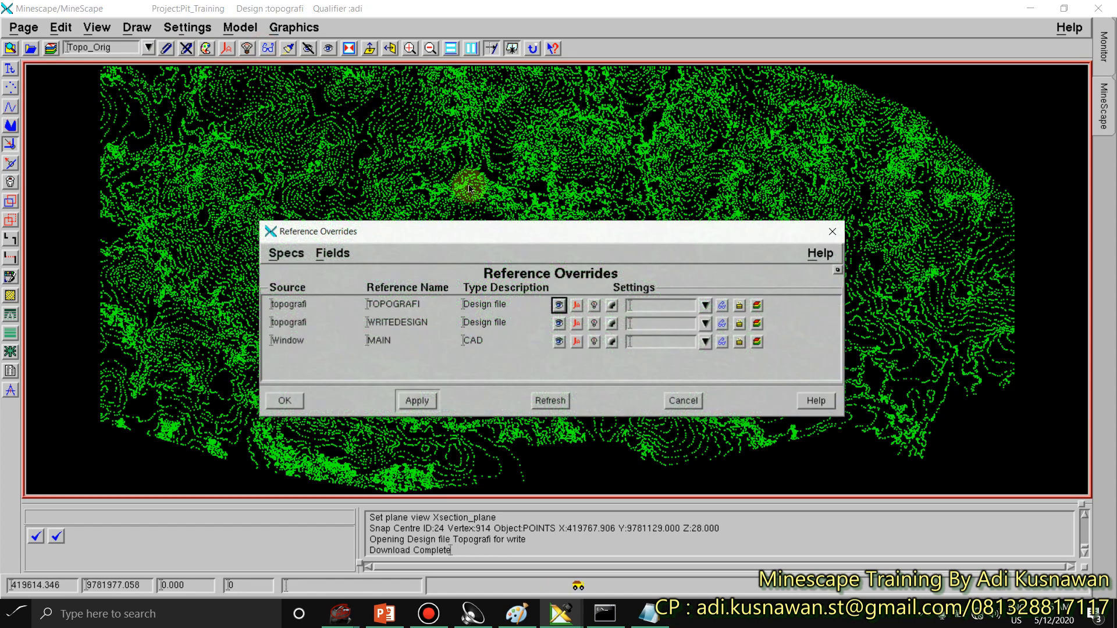
pyautogui.click(394, 322)
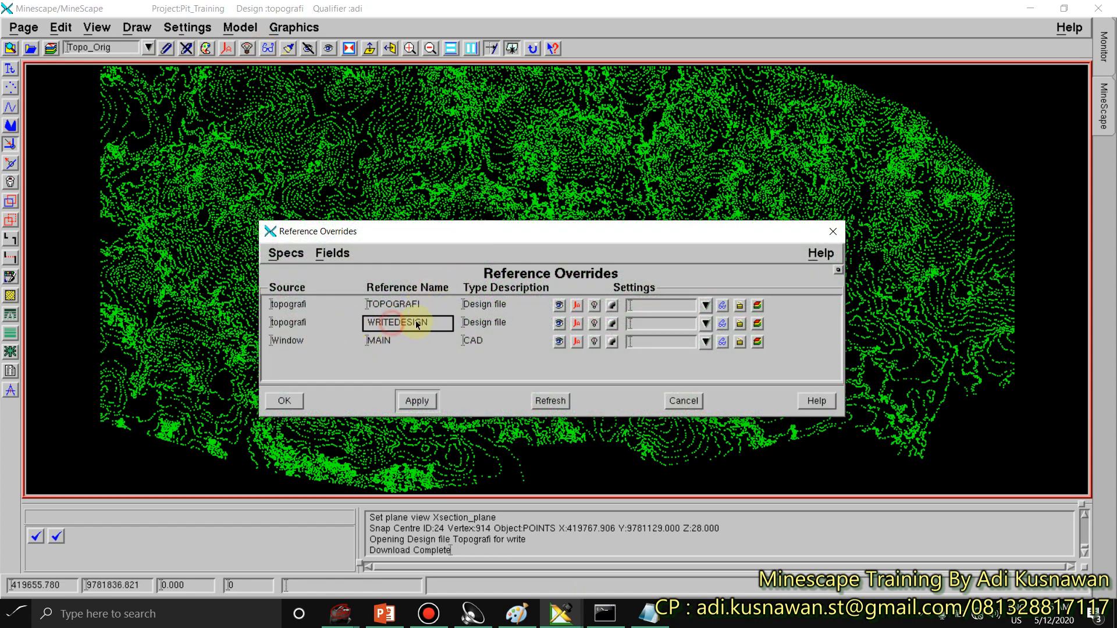
pyautogui.click(298, 323)
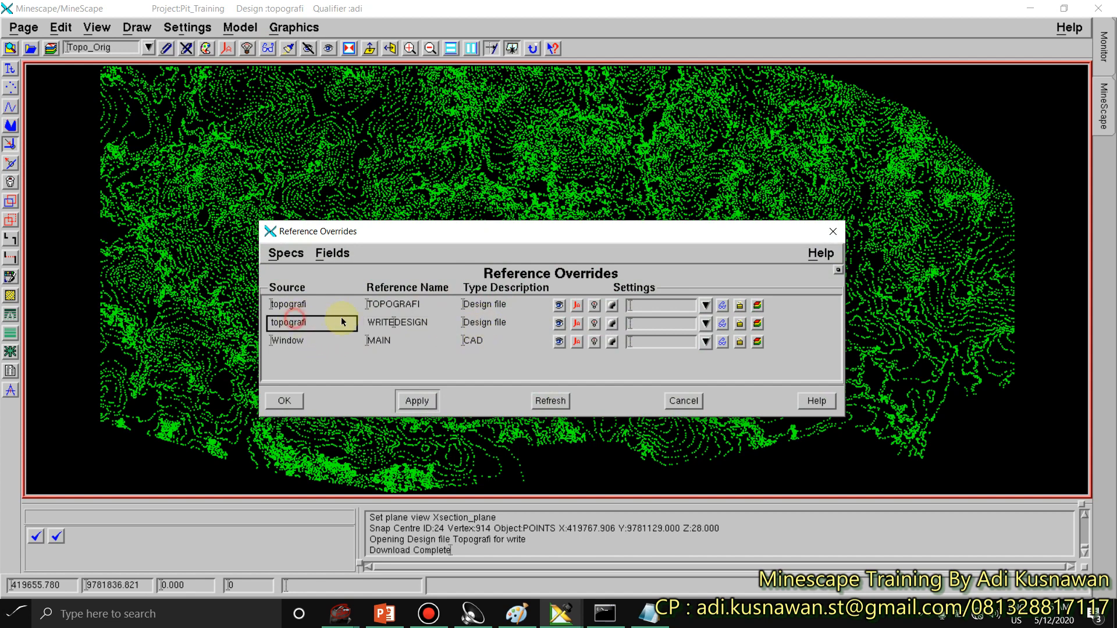
pyautogui.click(389, 320)
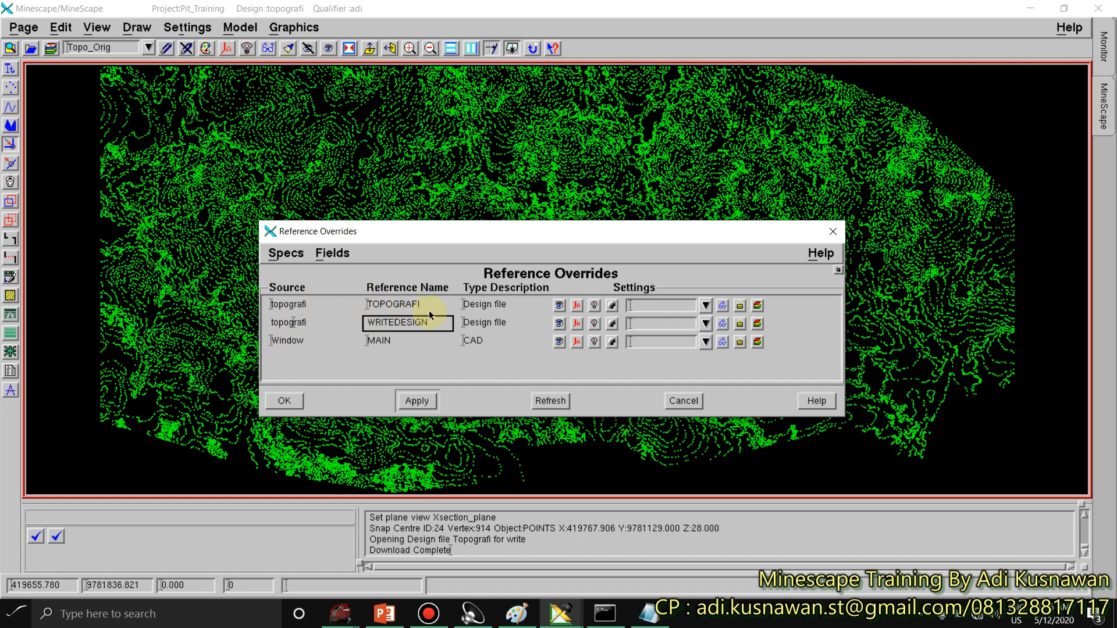
pyautogui.click(394, 307)
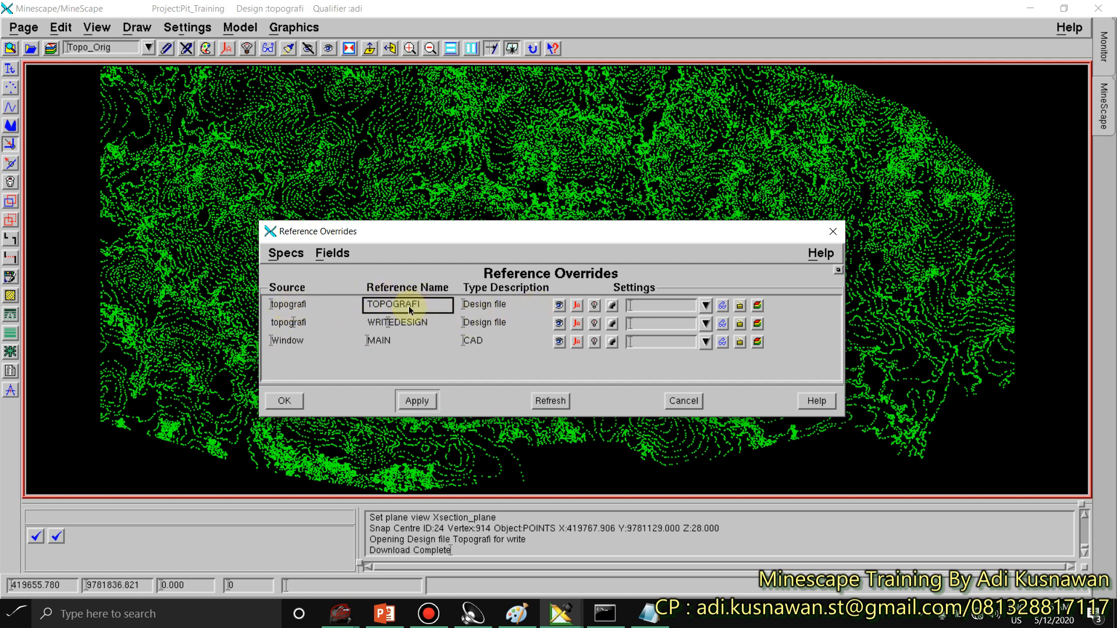
pyautogui.click(409, 308)
pyautogui.click(288, 304)
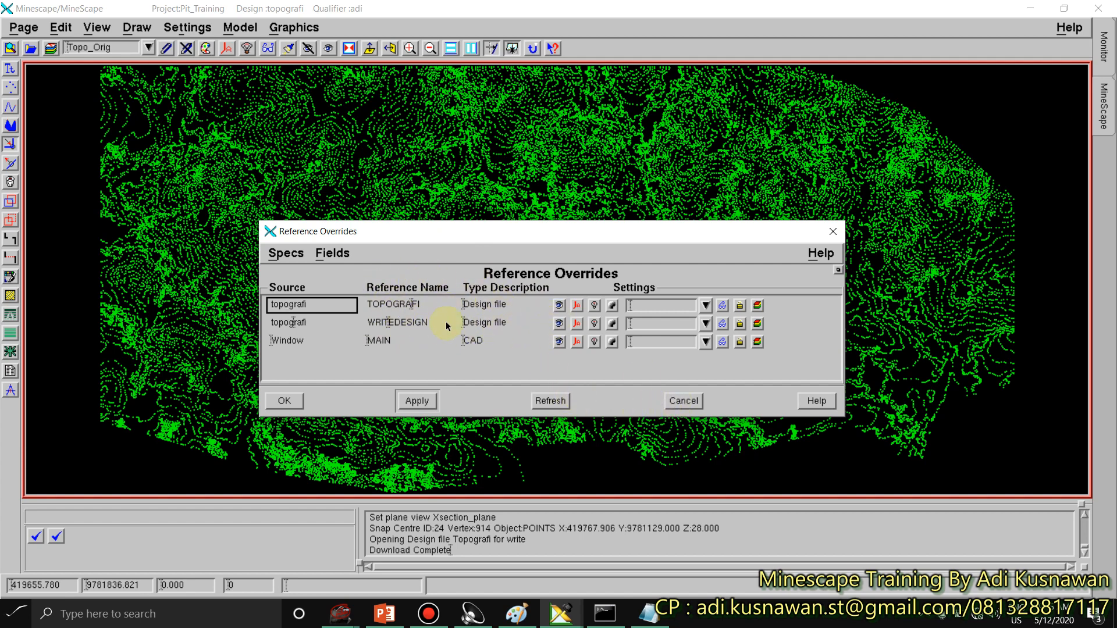
pyautogui.click(311, 327)
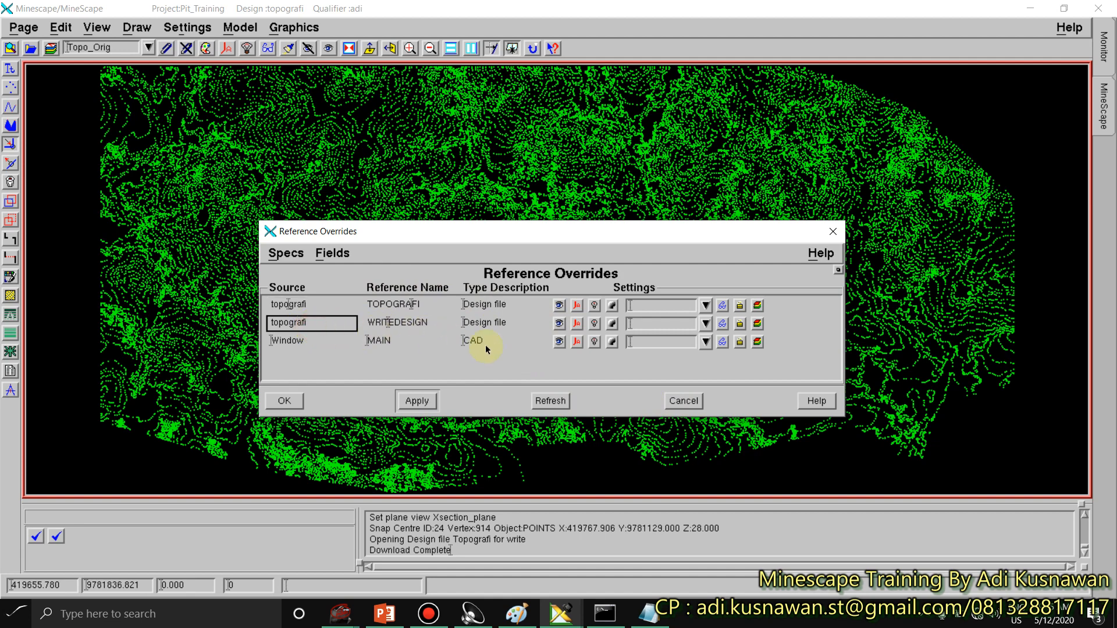
pyautogui.click(678, 407)
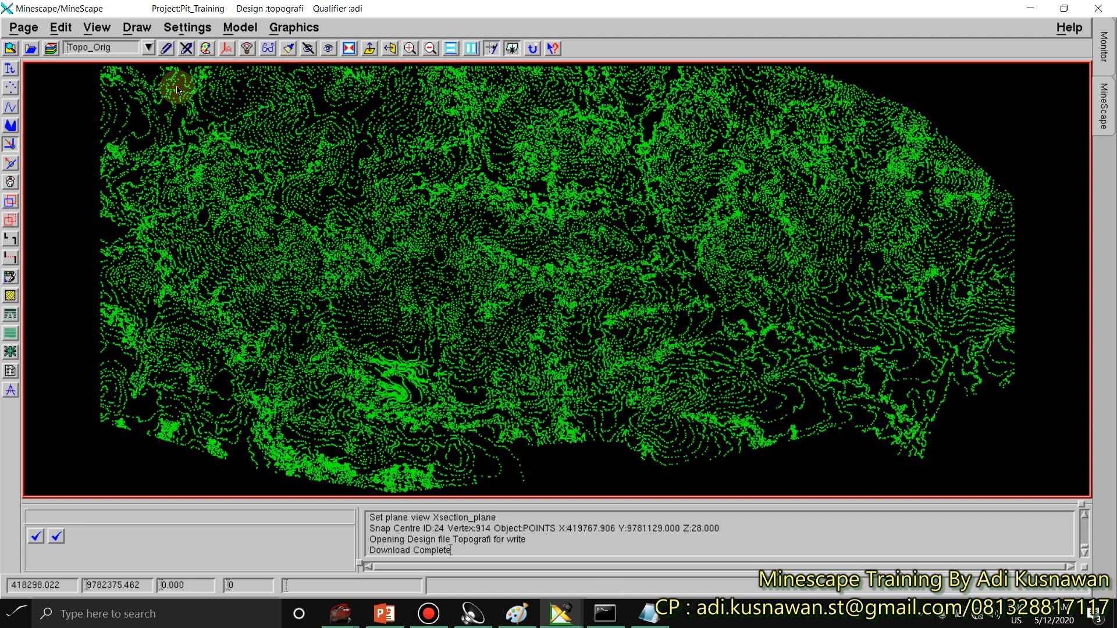
# Step: Detach the TOPOGRAFI reference, leaving the WRITEDESIGN reference attached
pyautogui.click(202, 52)
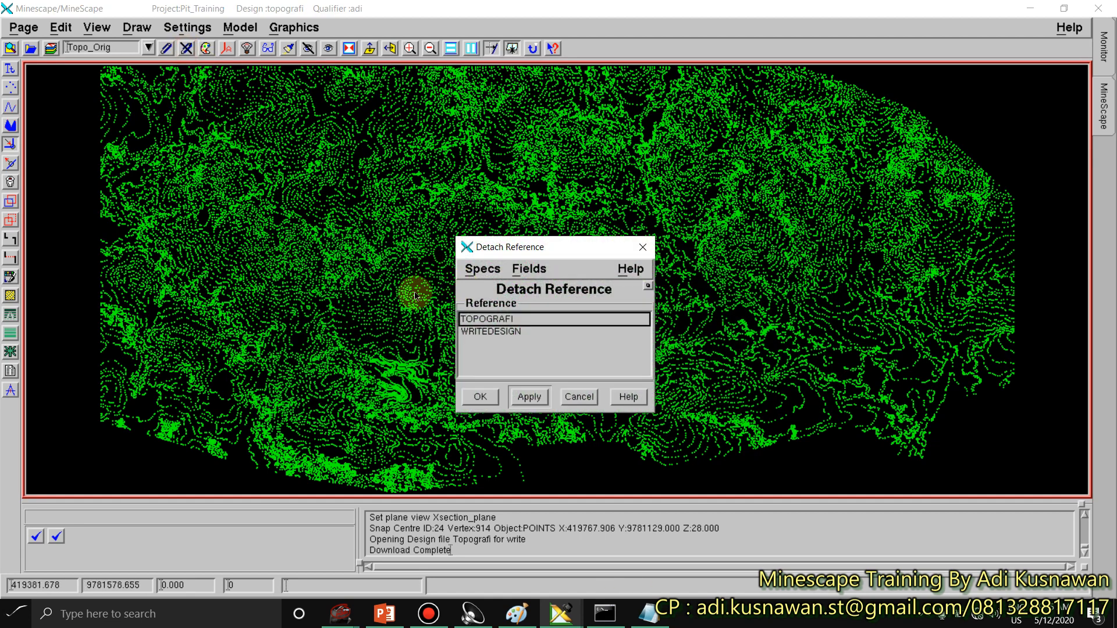
pyautogui.click(474, 318)
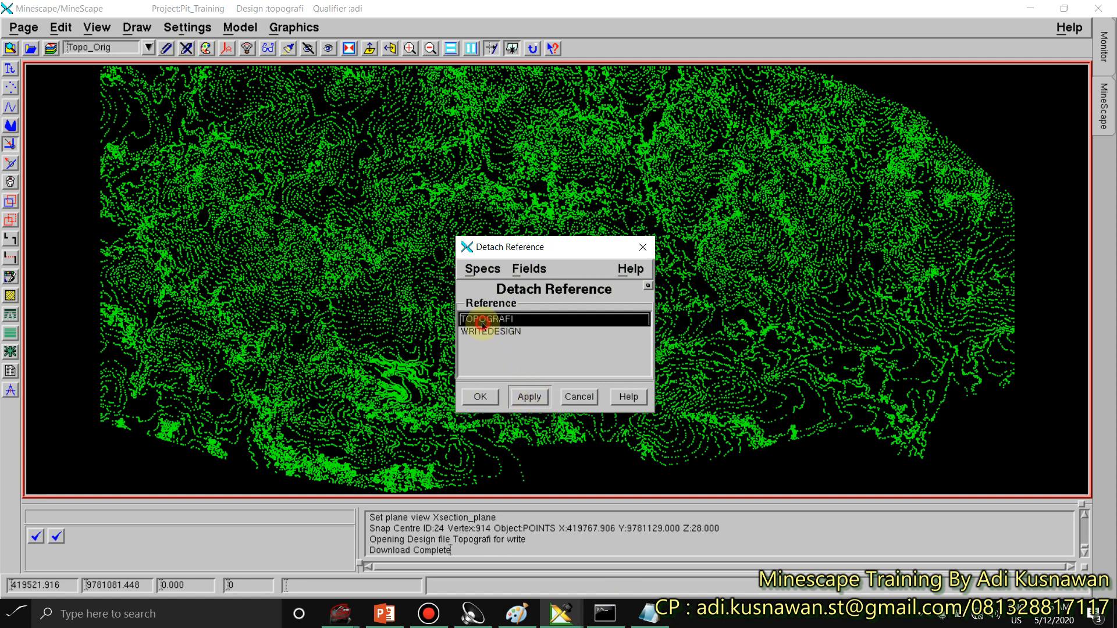
pyautogui.click(481, 397)
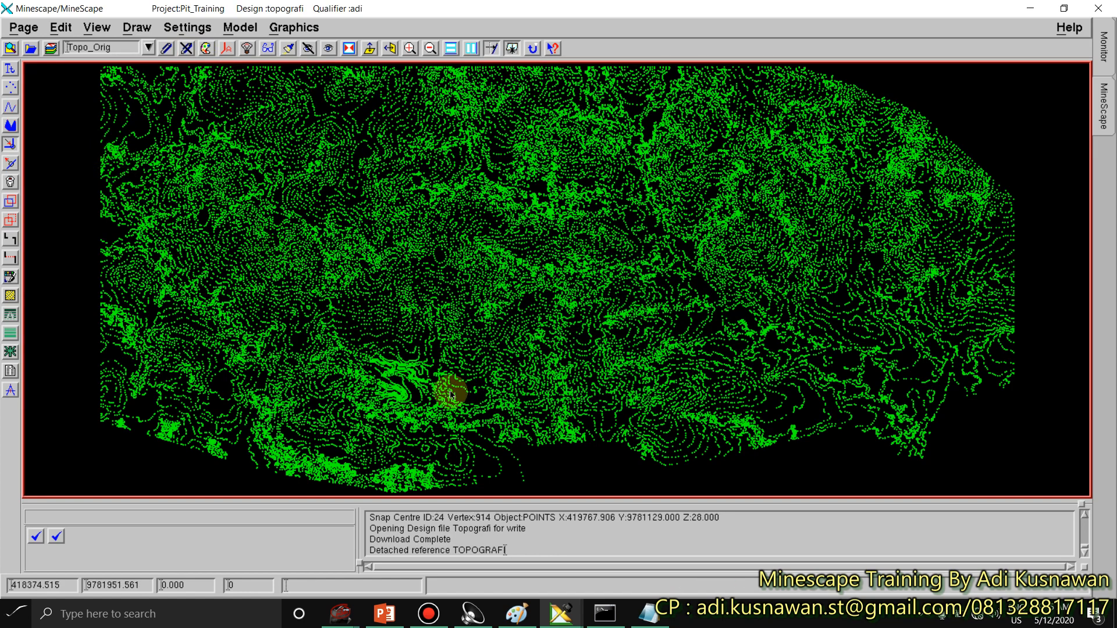
pyautogui.click(439, 624)
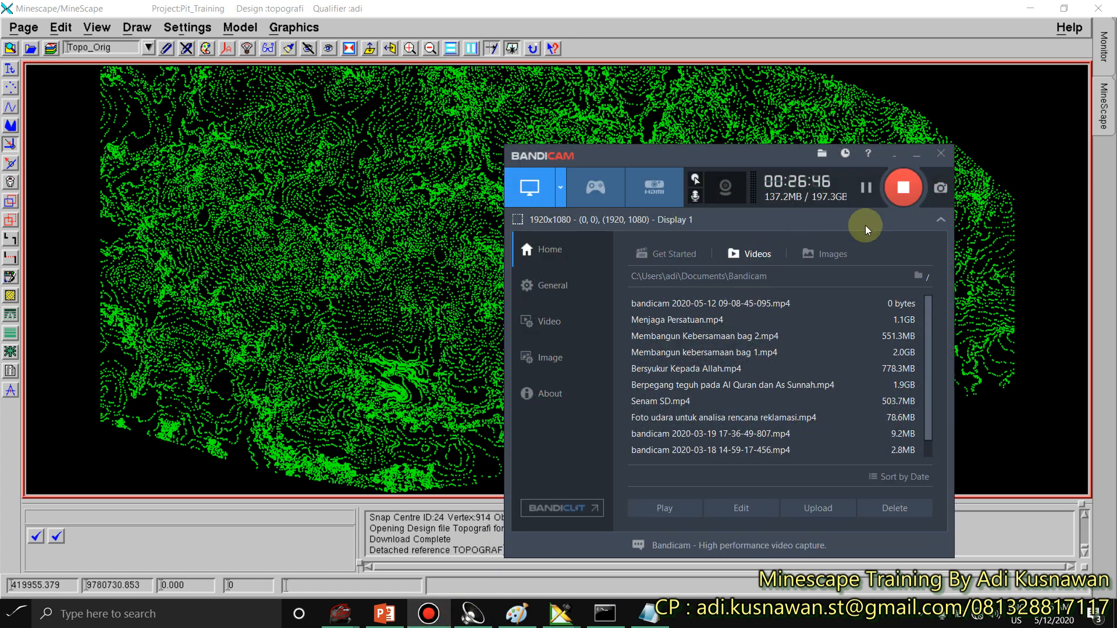
pyautogui.click(917, 155)
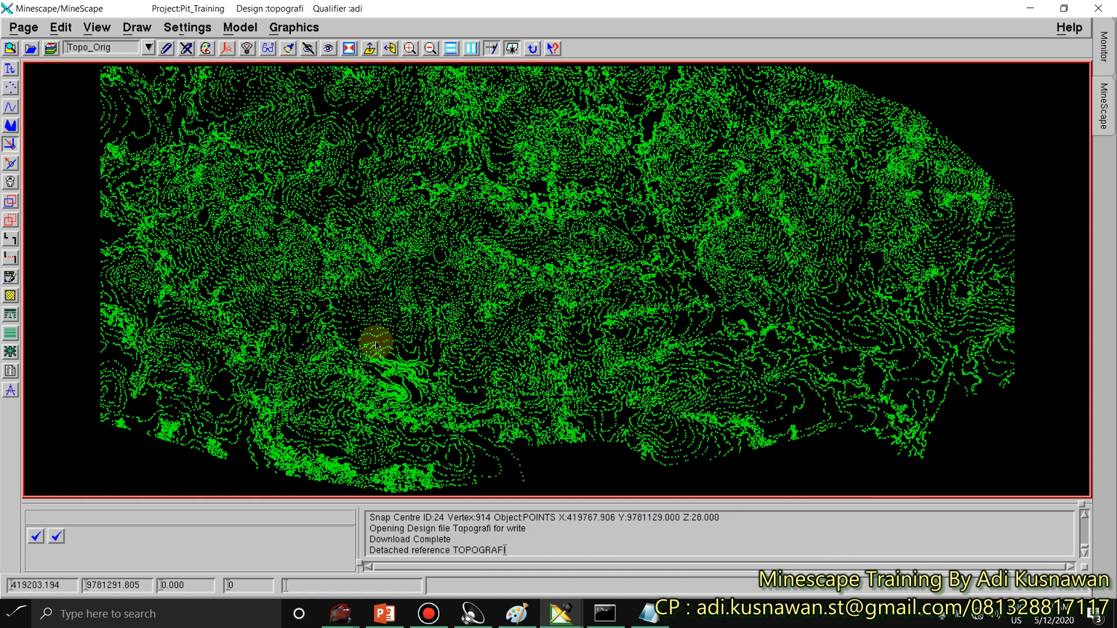
pyautogui.scroll(-1, 445, 167)
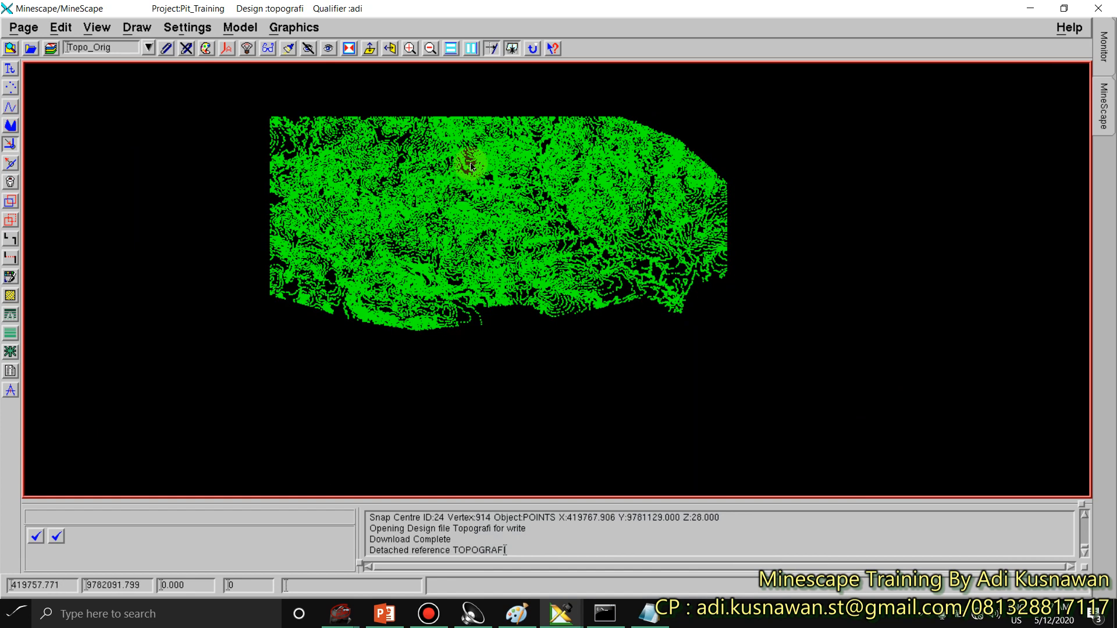
pyautogui.scroll(1, 468, 166)
pyautogui.scroll(-1, 470, 174)
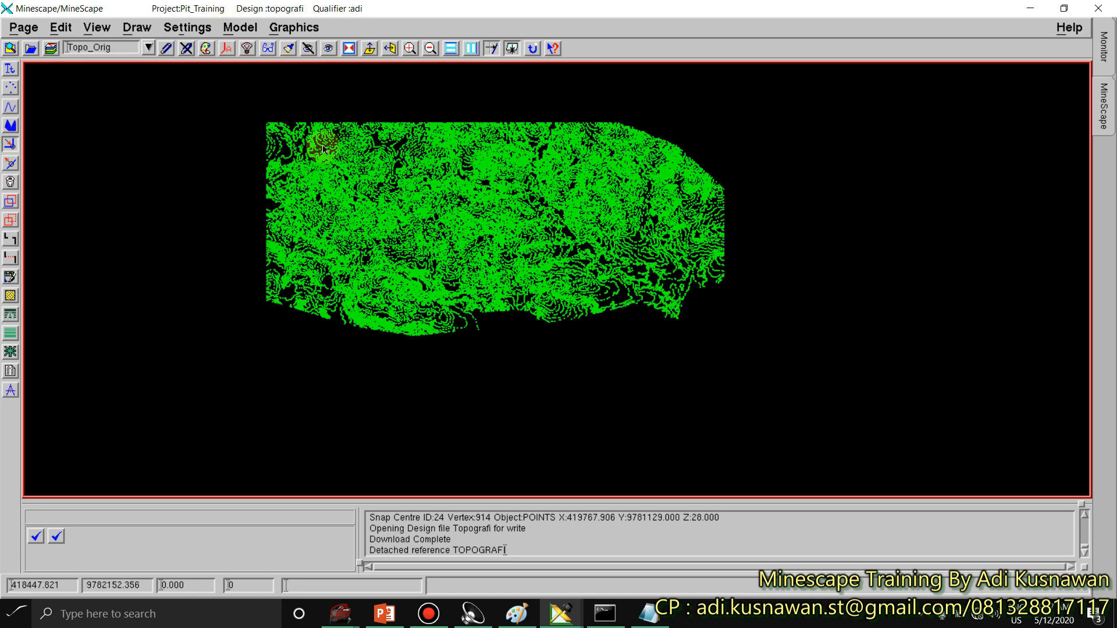
pyautogui.moveTo(447, 171); pyautogui.dragTo(409, 226, button='middle')
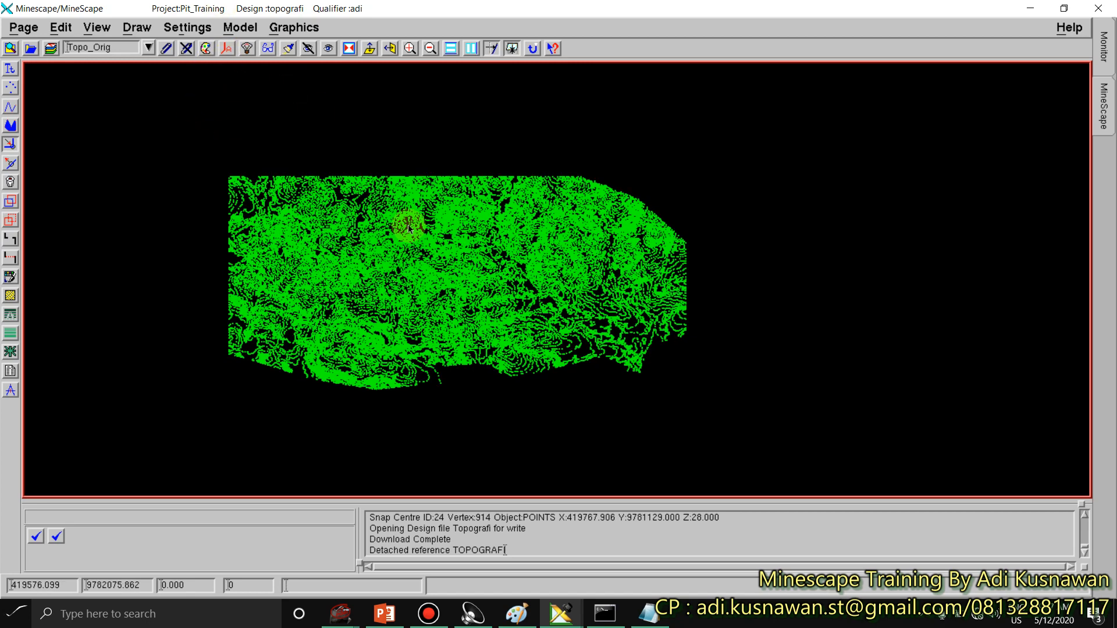
# Step: Start a surface triangulation from design file data with topografi as the input design file and Topo_Orig as the search layer
pyautogui.click(239, 27)
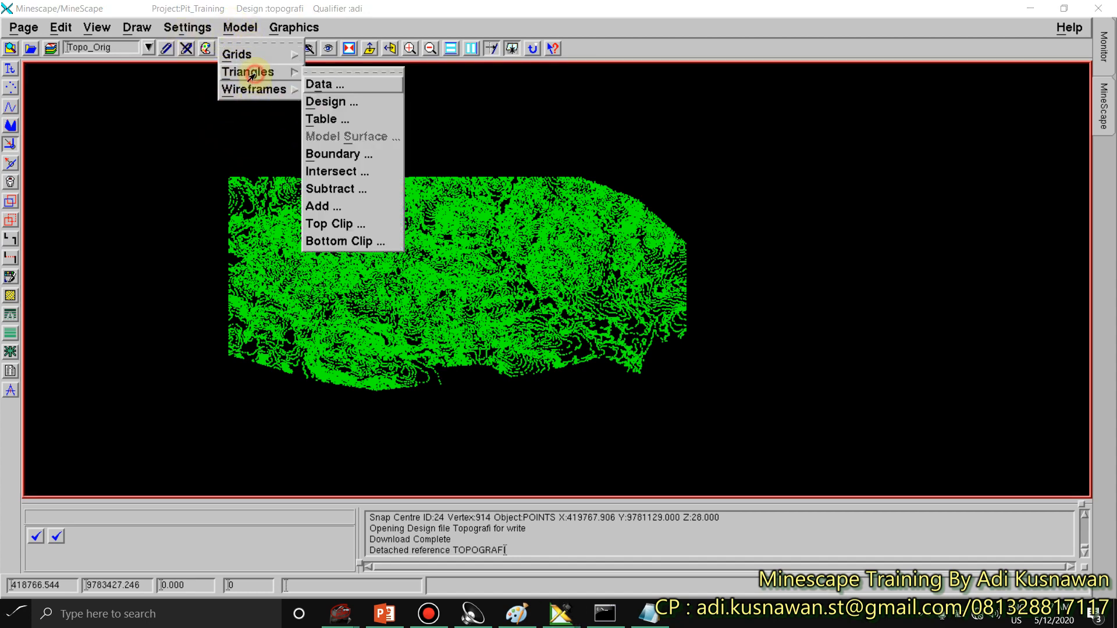
pyautogui.moveTo(256, 71)
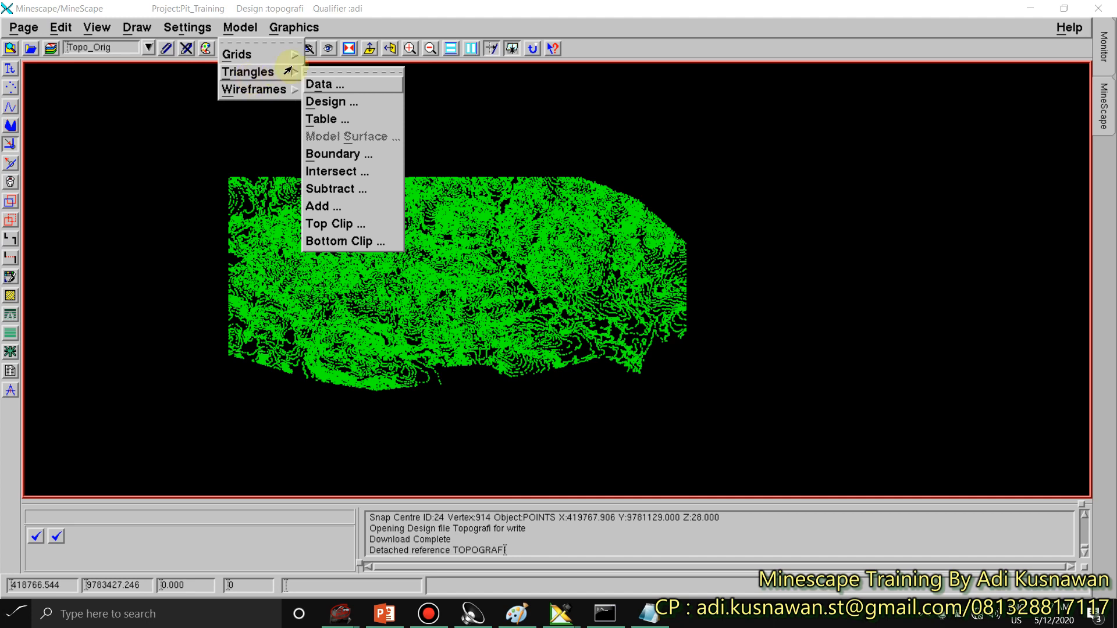
pyautogui.click(321, 102)
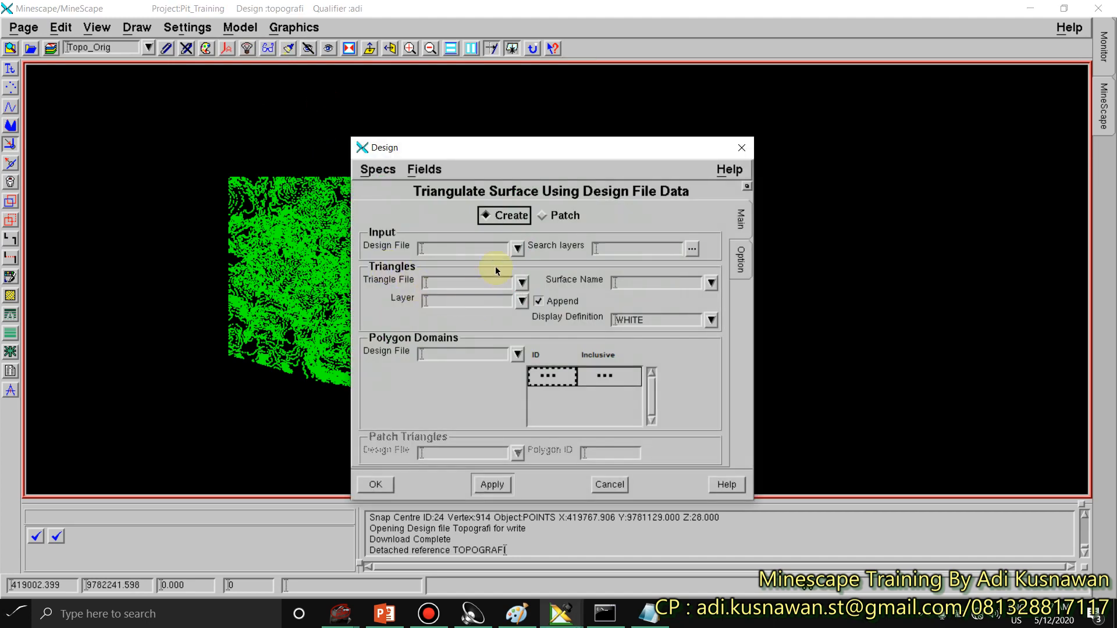
pyautogui.click(518, 249)
pyautogui.click(451, 285)
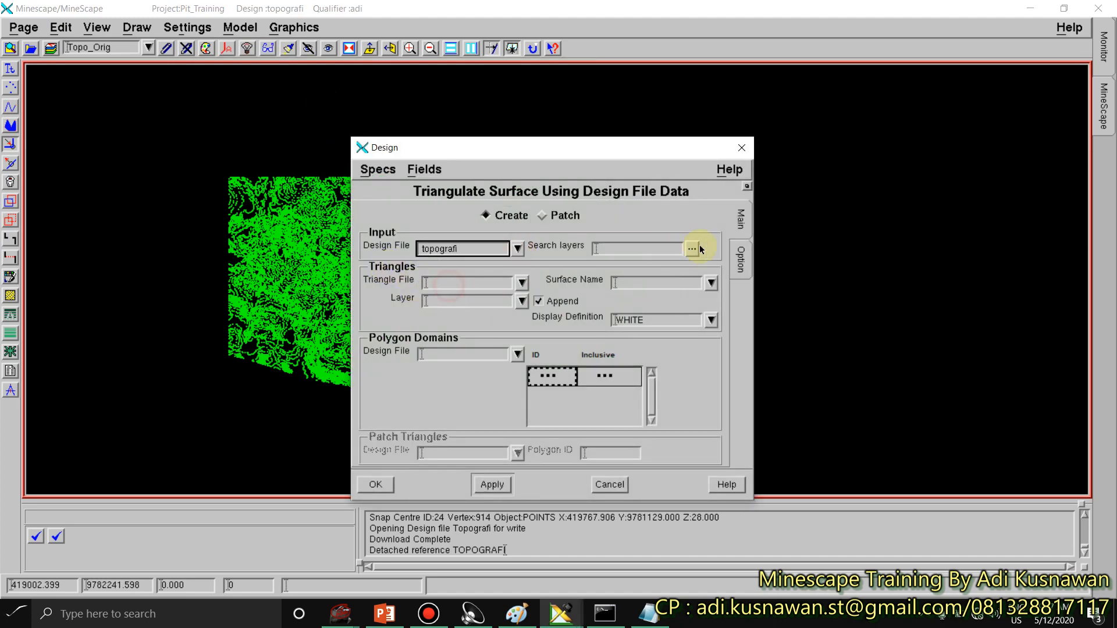
pyautogui.click(694, 249)
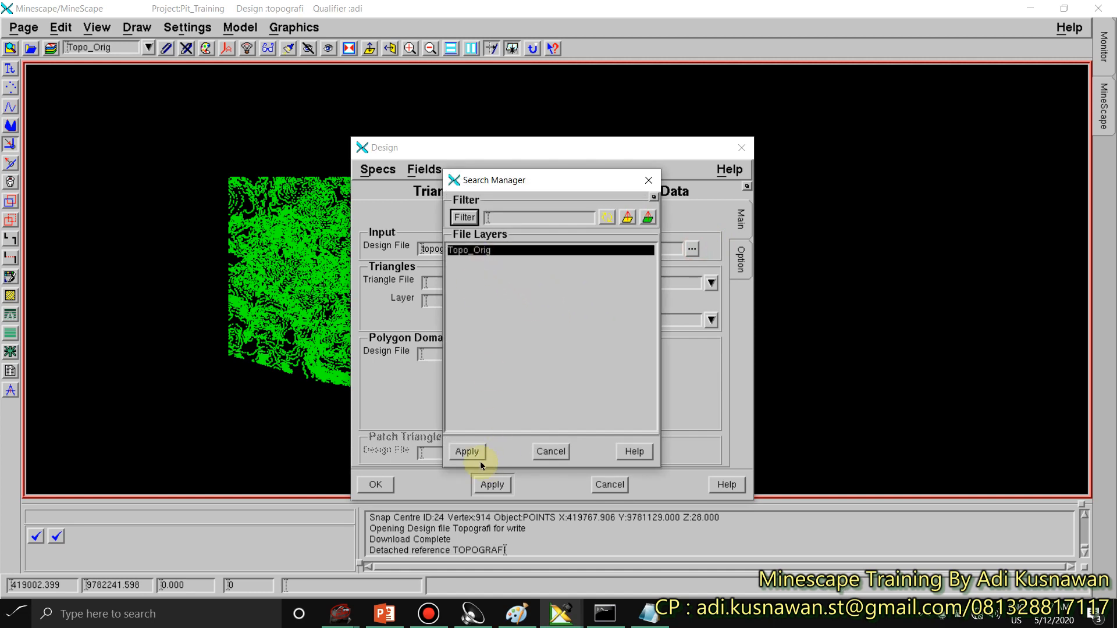
pyautogui.click(478, 458)
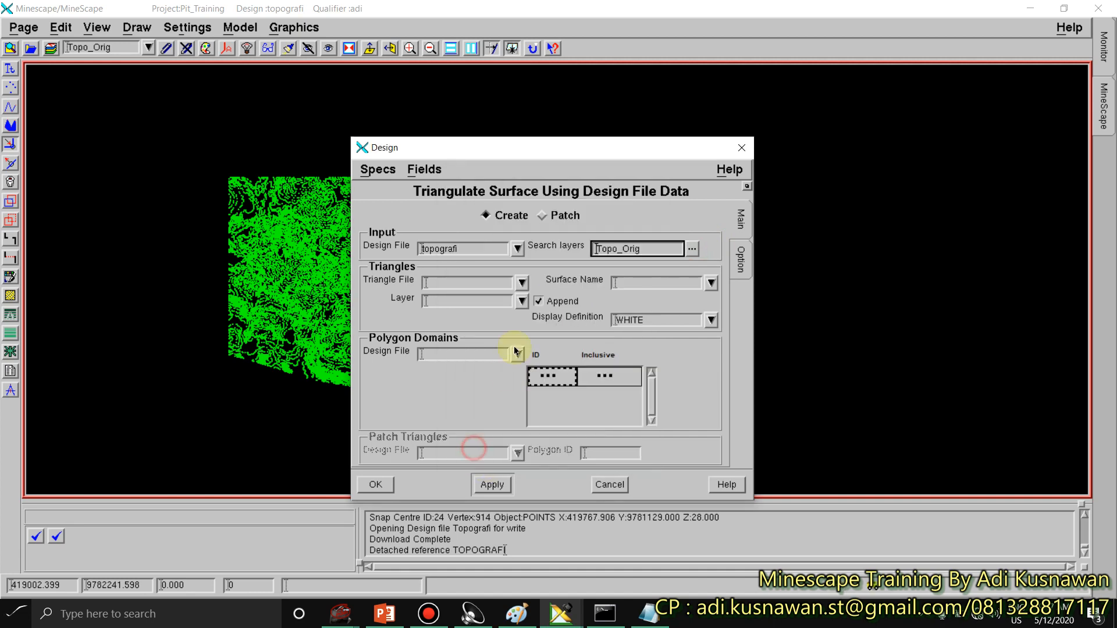
# Step: Turn off Append, create a triangle file named Tri_Topografi and select it as the triangulation's output file
pyautogui.click(540, 300)
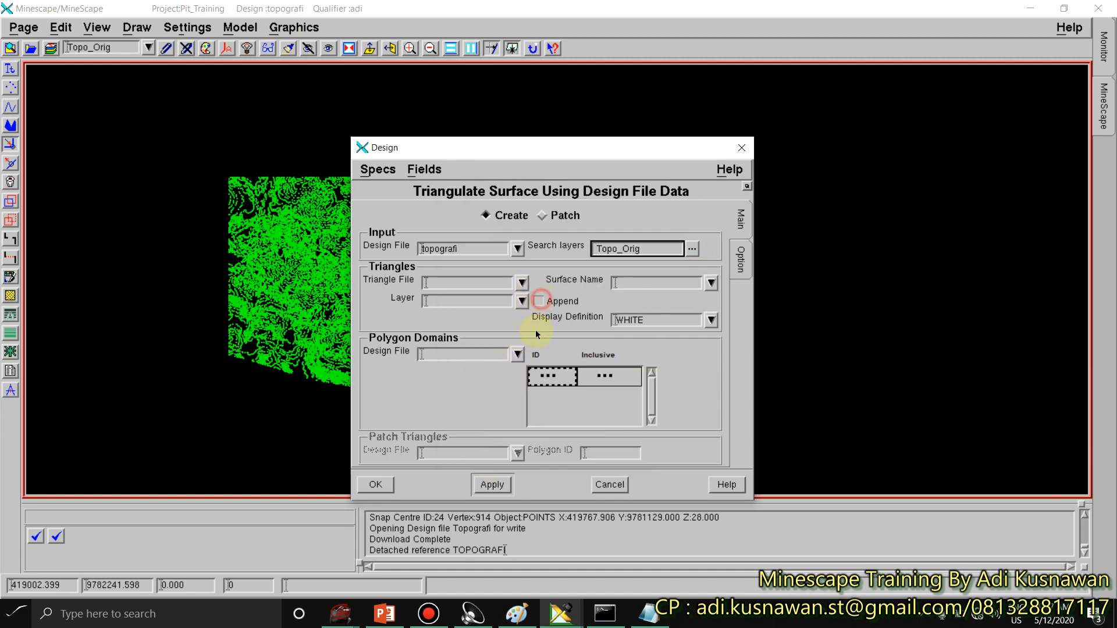
pyautogui.click(512, 283)
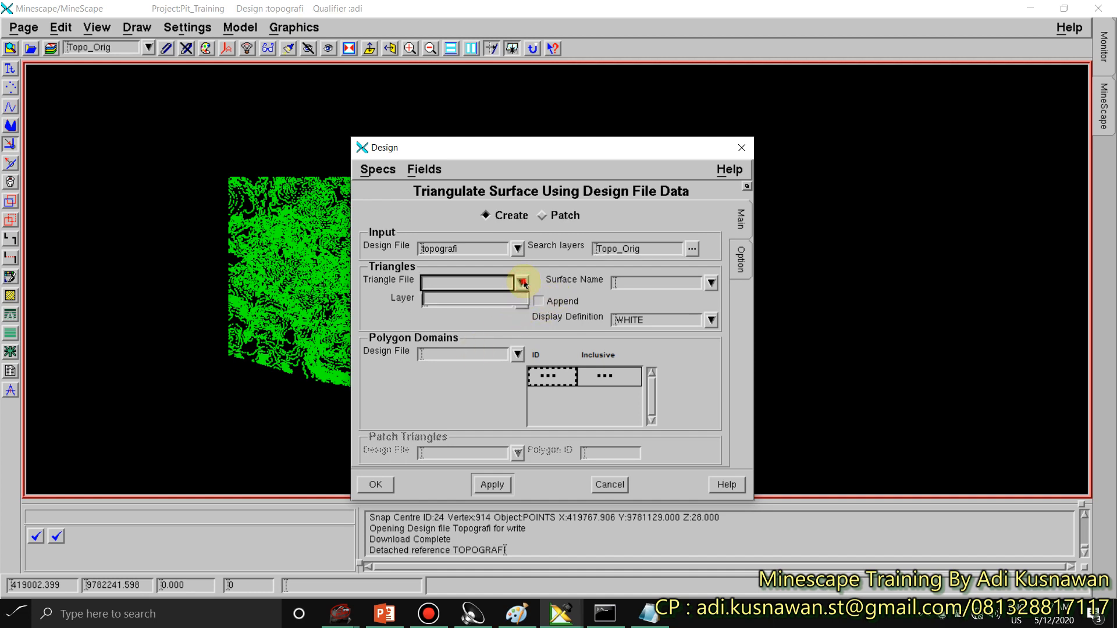
pyautogui.rightClick(460, 282)
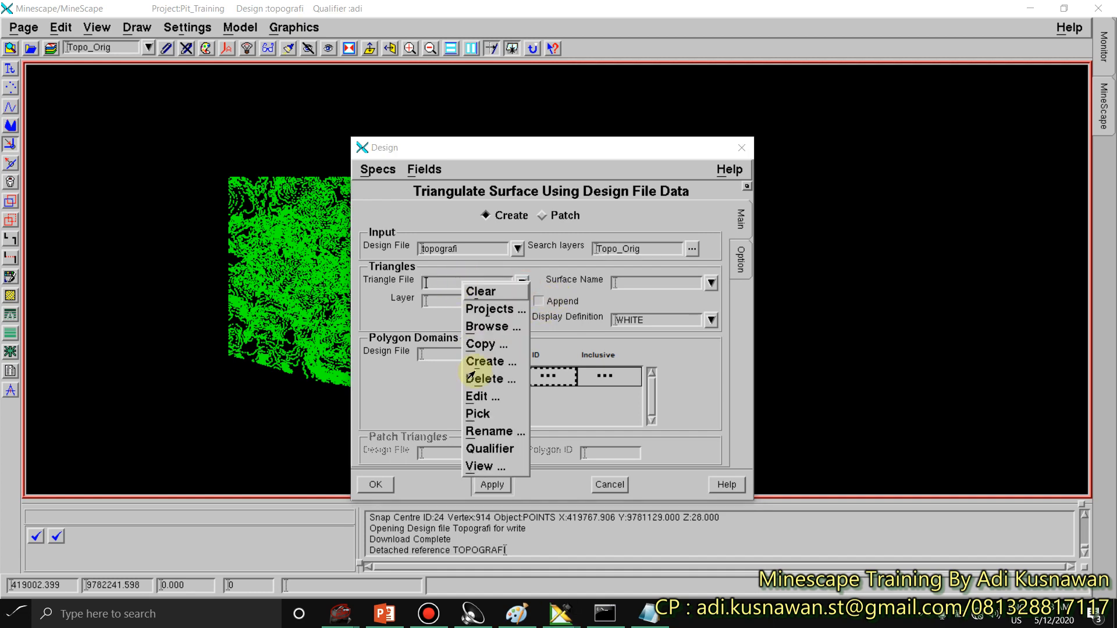
pyautogui.click(486, 361)
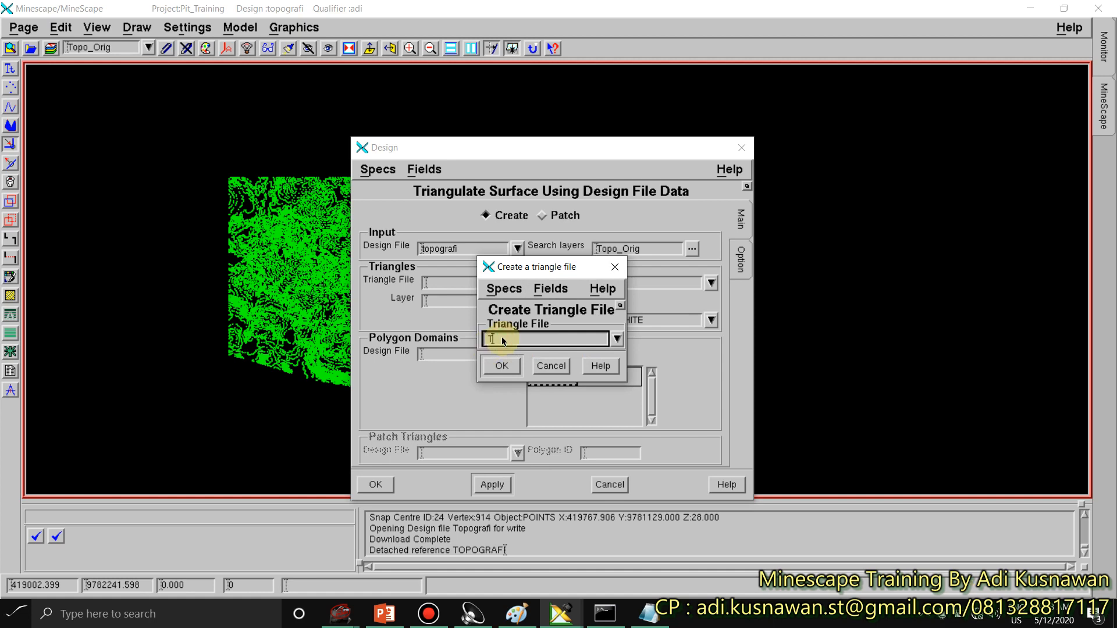
pyautogui.write('Tri_Topografi')
pyautogui.click(501, 366)
pyautogui.click(519, 285)
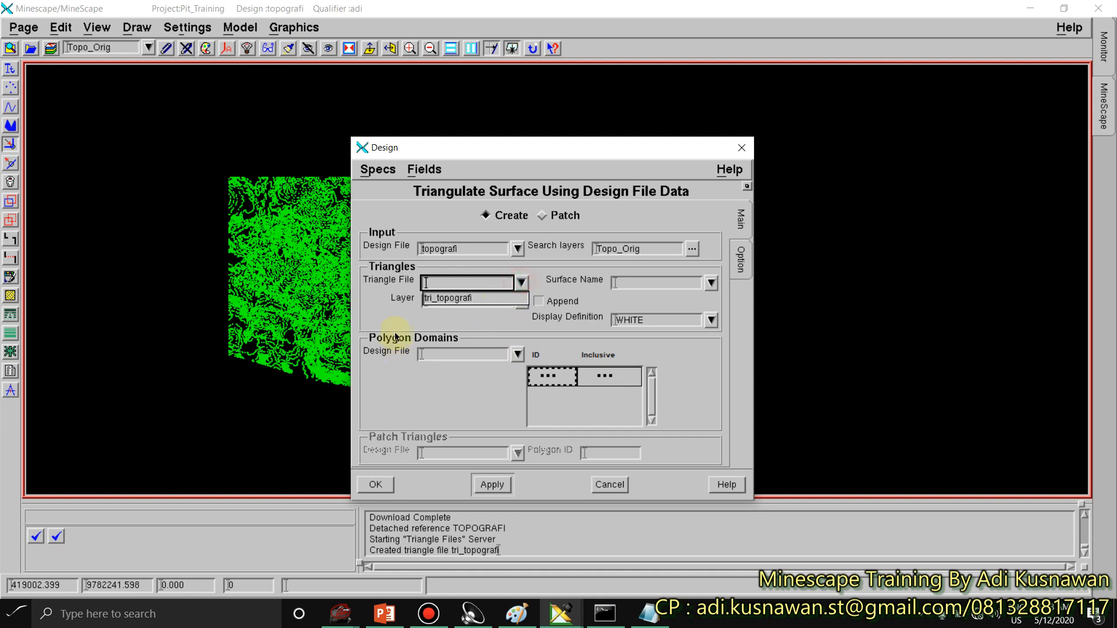
pyautogui.click(437, 304)
pyautogui.click(522, 285)
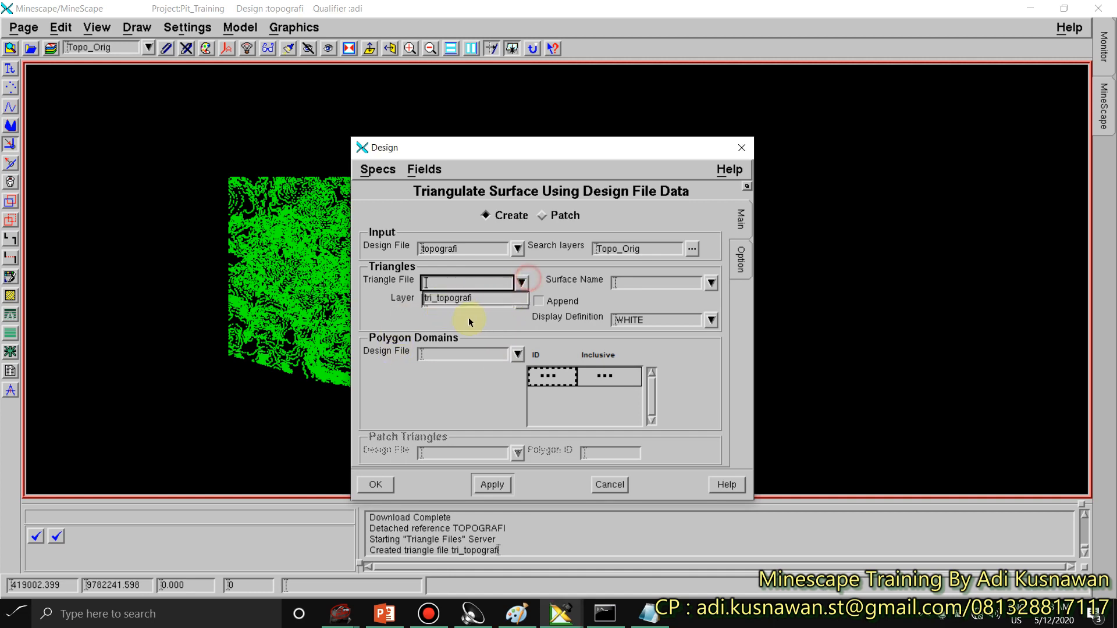
pyautogui.click(453, 302)
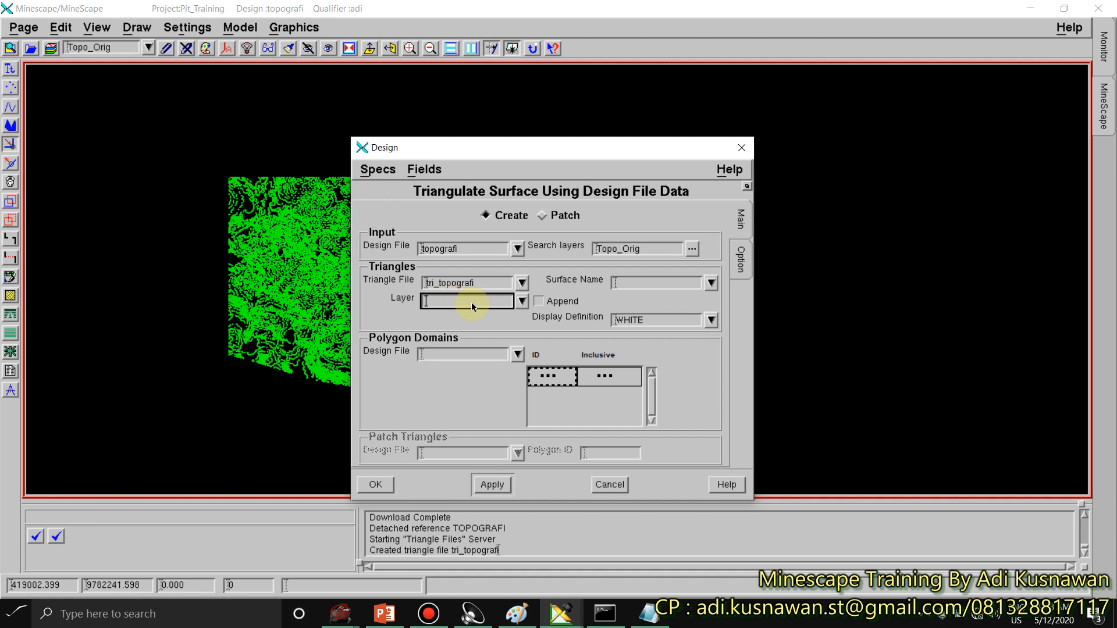
# Step: Set the triangle layer and surface name to T_Topo_Orig and the display definition to grey
pyautogui.click(440, 303)
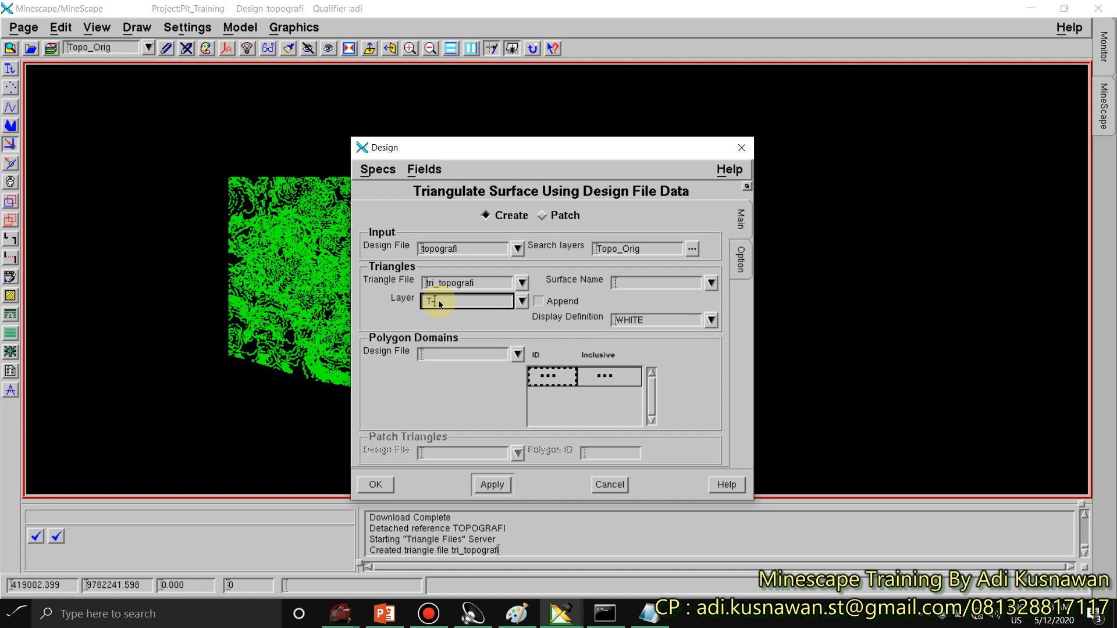
pyautogui.write('T_topo_orig')
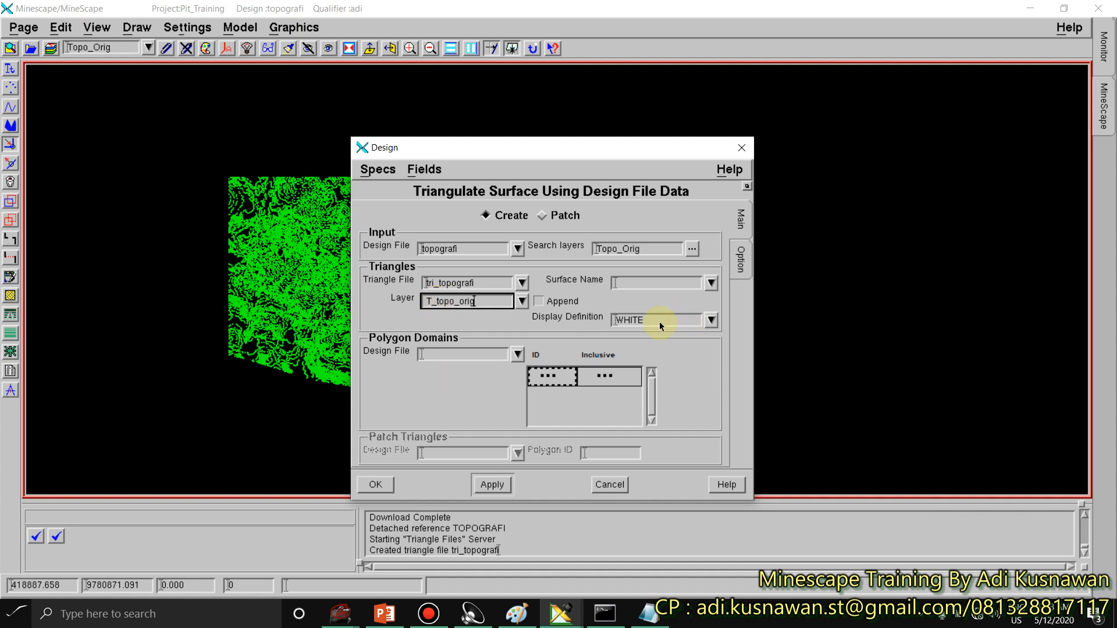
pyautogui.click(643, 323)
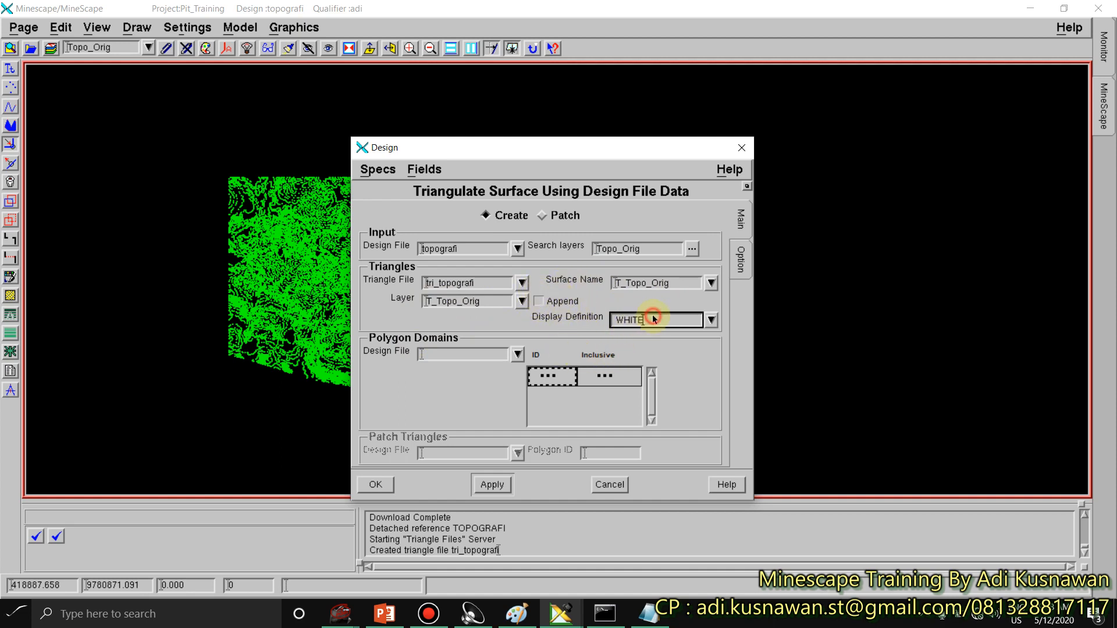
pyautogui.moveTo(674, 319); pyautogui.dragTo(603, 317)
pyautogui.write('grey')
pyautogui.click(568, 382)
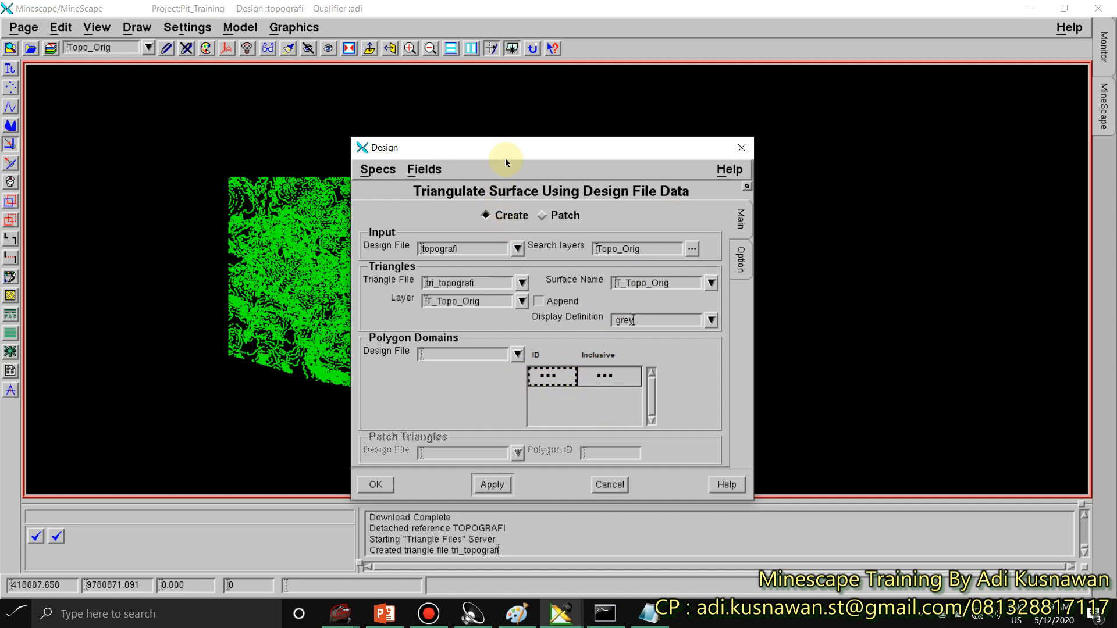
pyautogui.moveTo(506, 157); pyautogui.dragTo(818, 102)
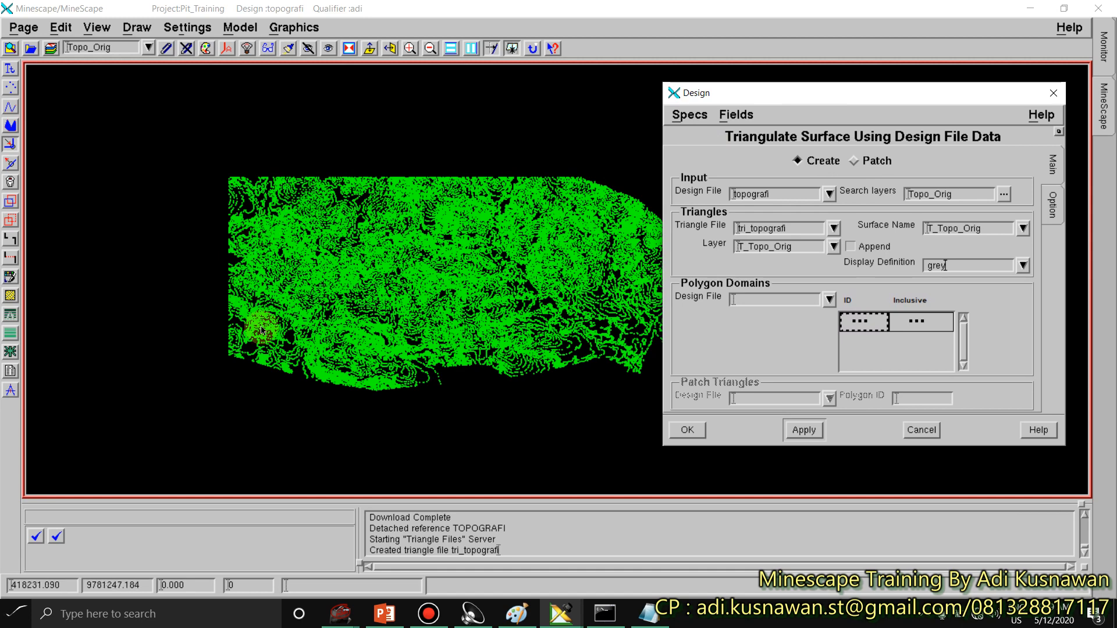
pyautogui.click(863, 325)
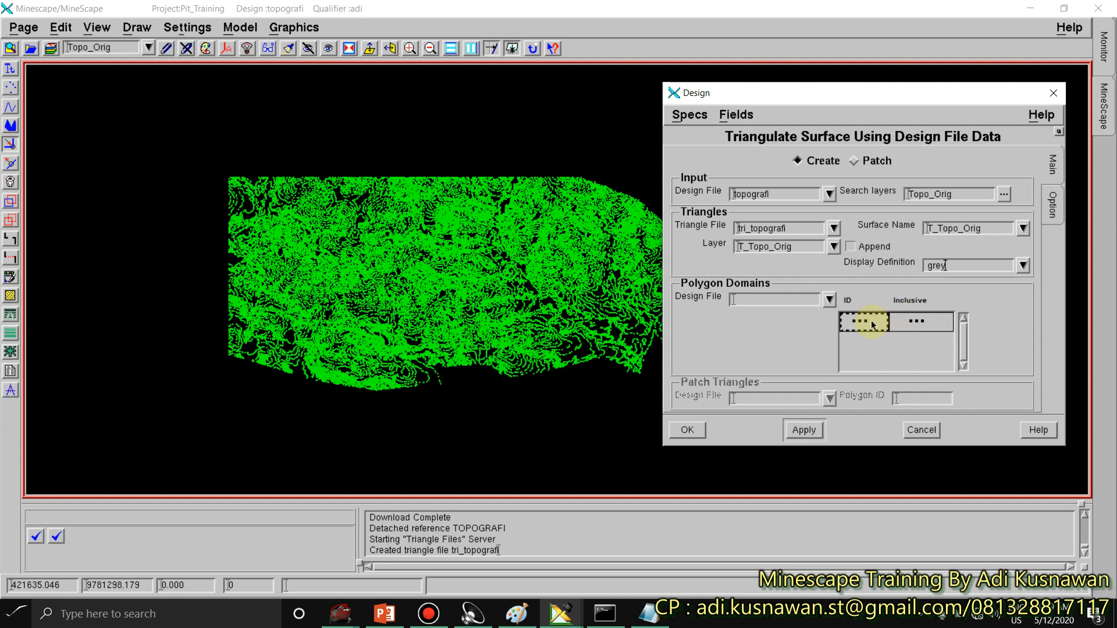
pyautogui.rightClick(871, 323)
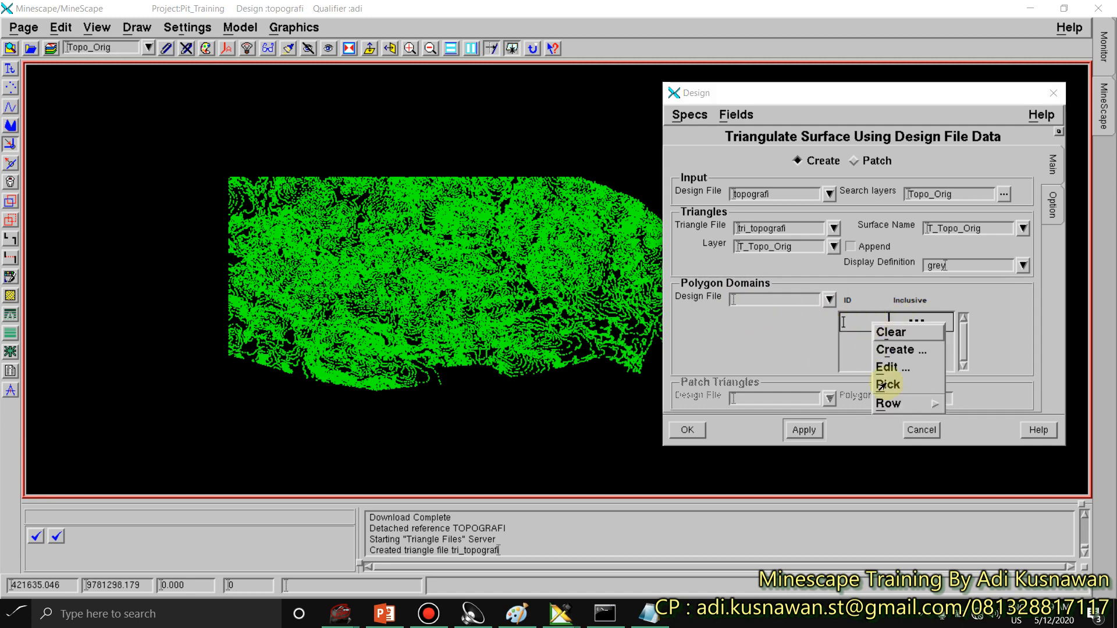
pyautogui.click(849, 334)
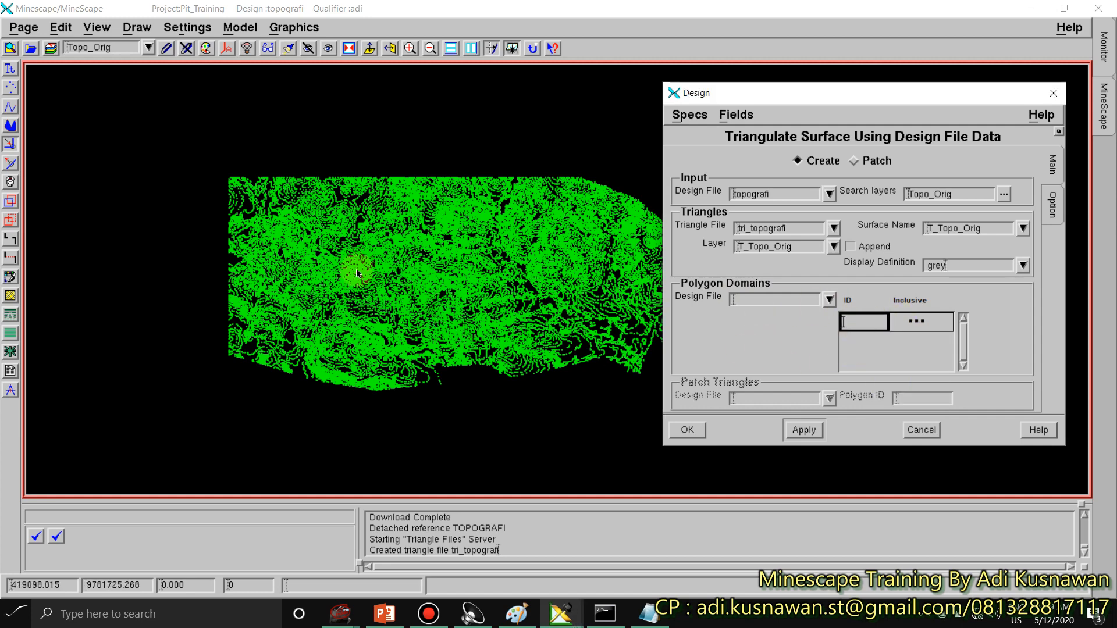
pyautogui.click(929, 322)
pyautogui.click(944, 323)
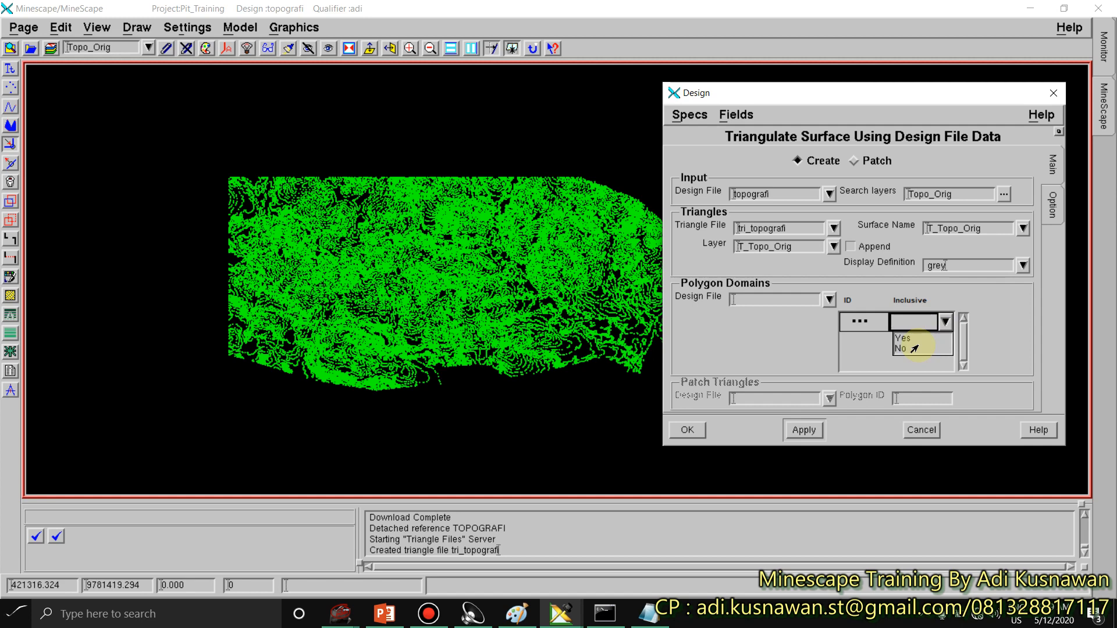
pyautogui.click(946, 322)
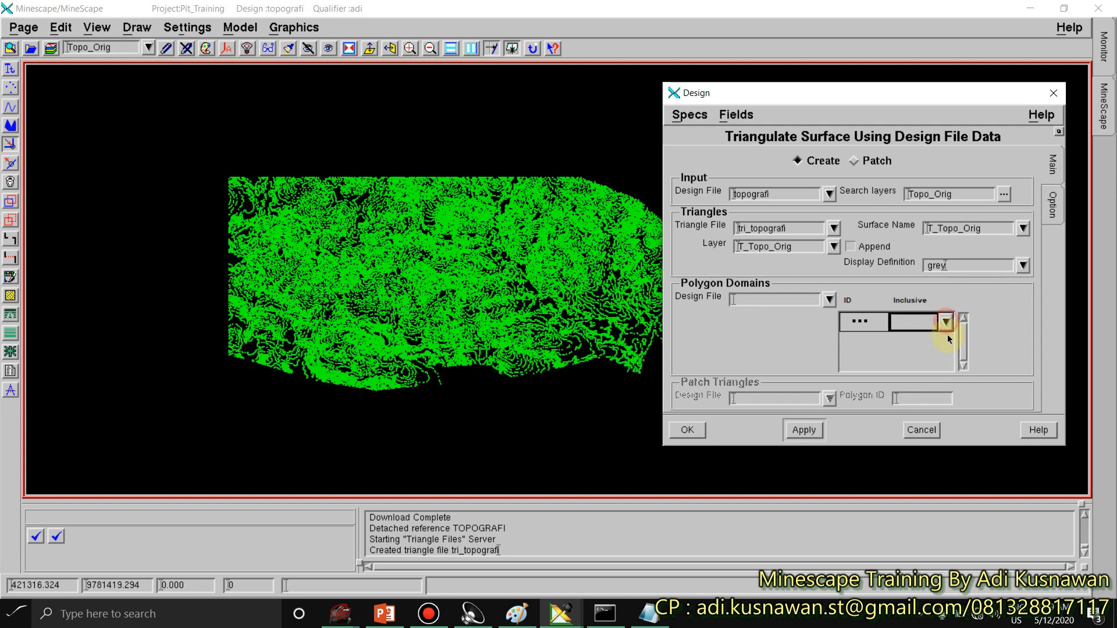
# Step: Set the boundary polygon output to design file topografi, layer Bdy_Topo_Orig, with Append off and a red display definition
pyautogui.click(1052, 204)
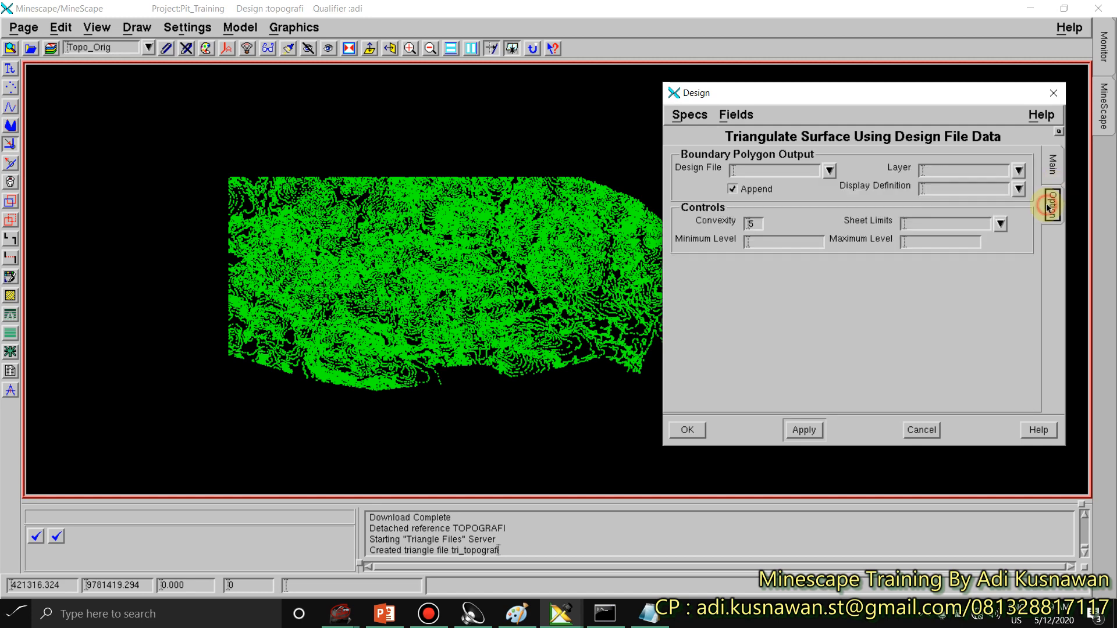
pyautogui.click(732, 188)
pyautogui.click(830, 169)
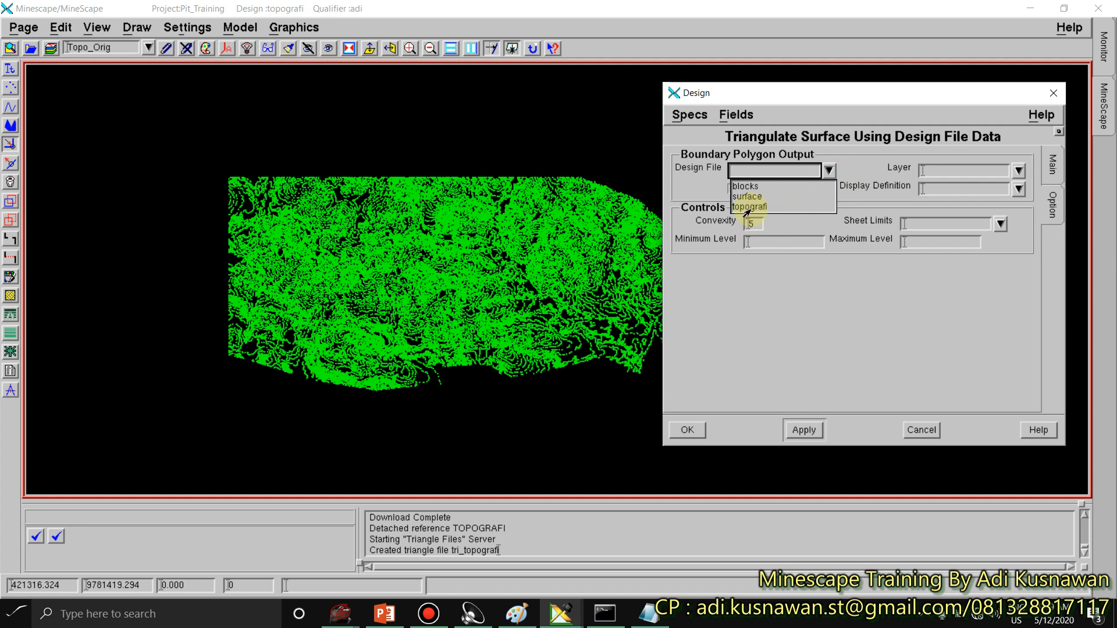
pyautogui.click(746, 209)
pyautogui.click(933, 169)
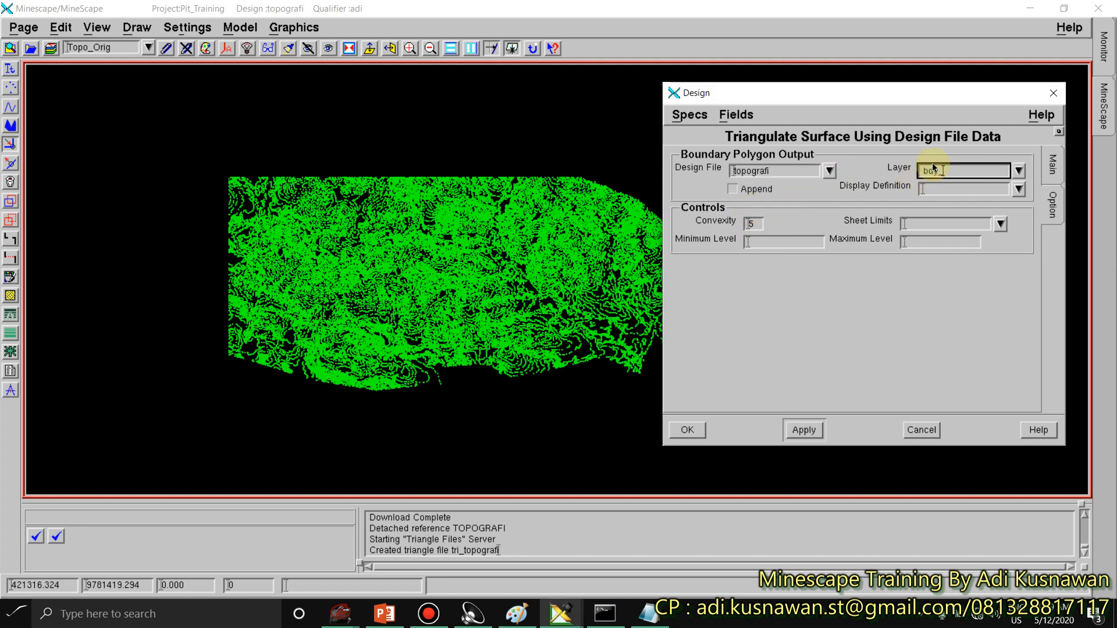
pyautogui.write('bdy_topo_orig')
pyautogui.click(941, 193)
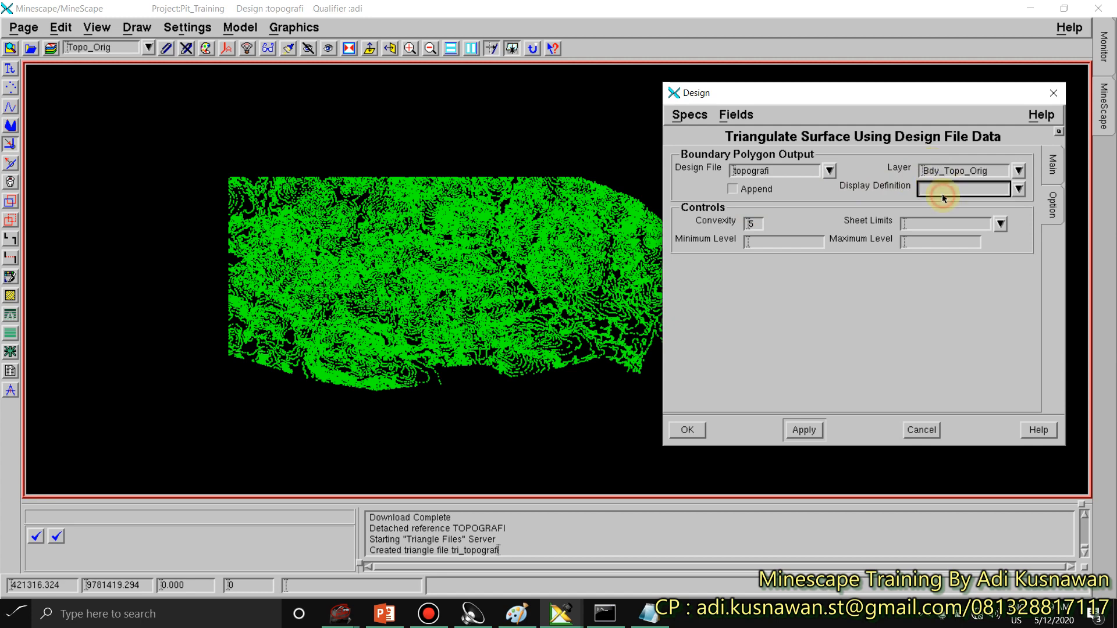
pyautogui.write('red')
pyautogui.click(755, 224)
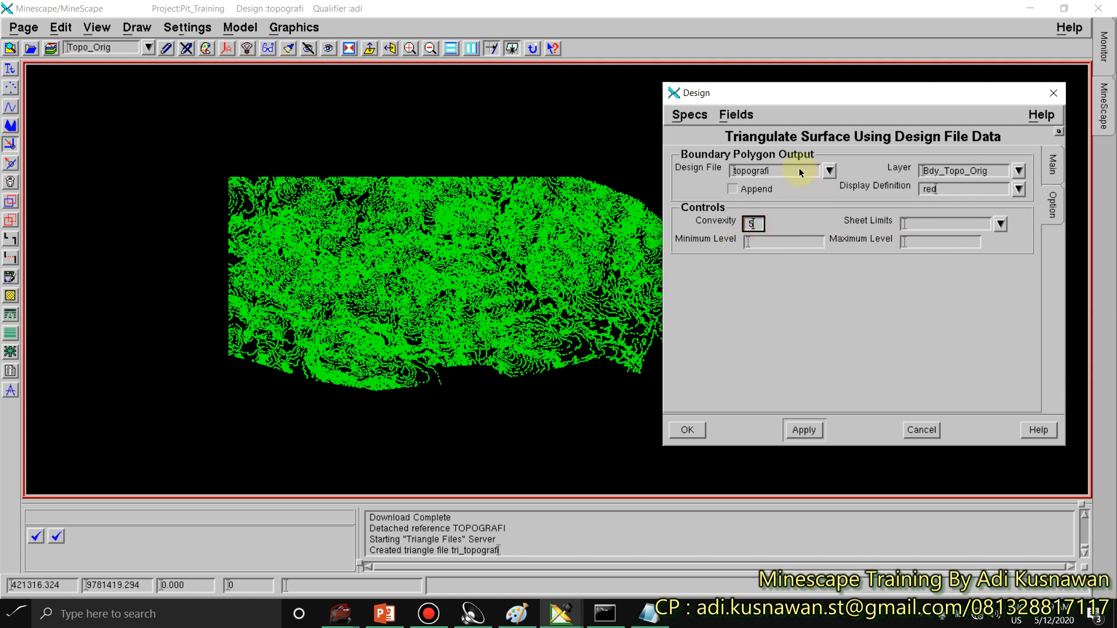
pyautogui.click(1053, 165)
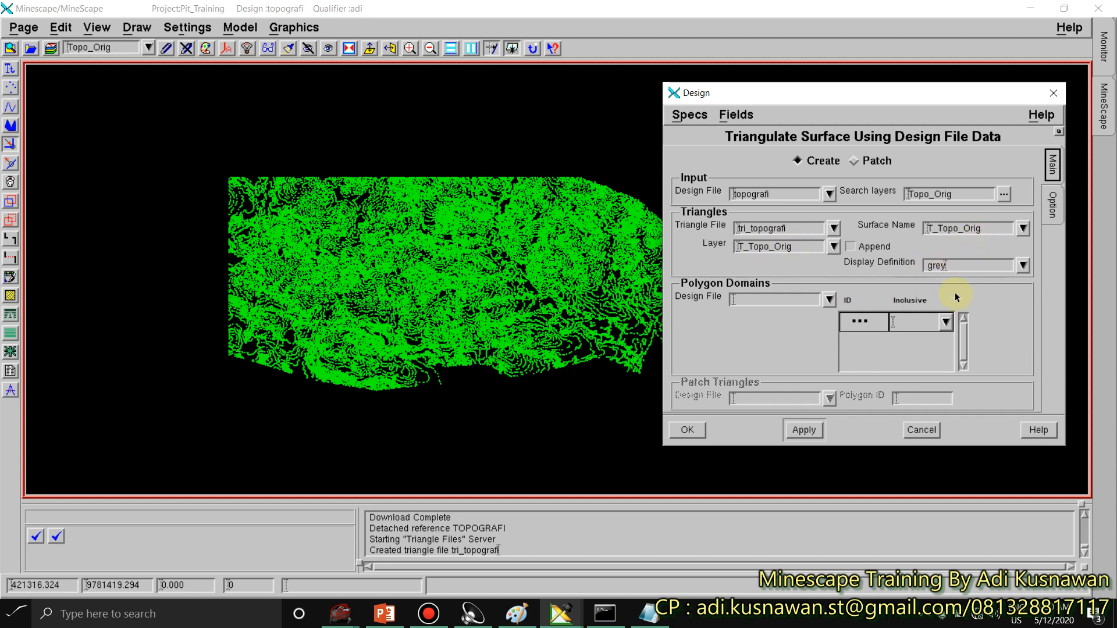
pyautogui.click(1052, 205)
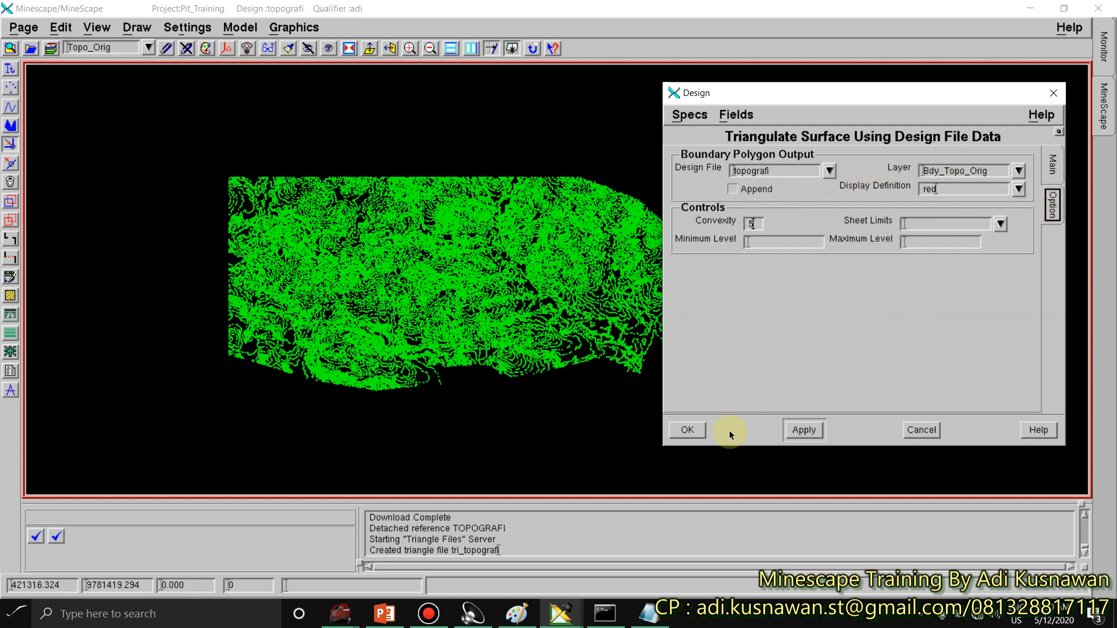
# Step: Run the surface triangulation with its boundary polygon output, and list the topografi design file's layers in the explorer
pyautogui.click(689, 429)
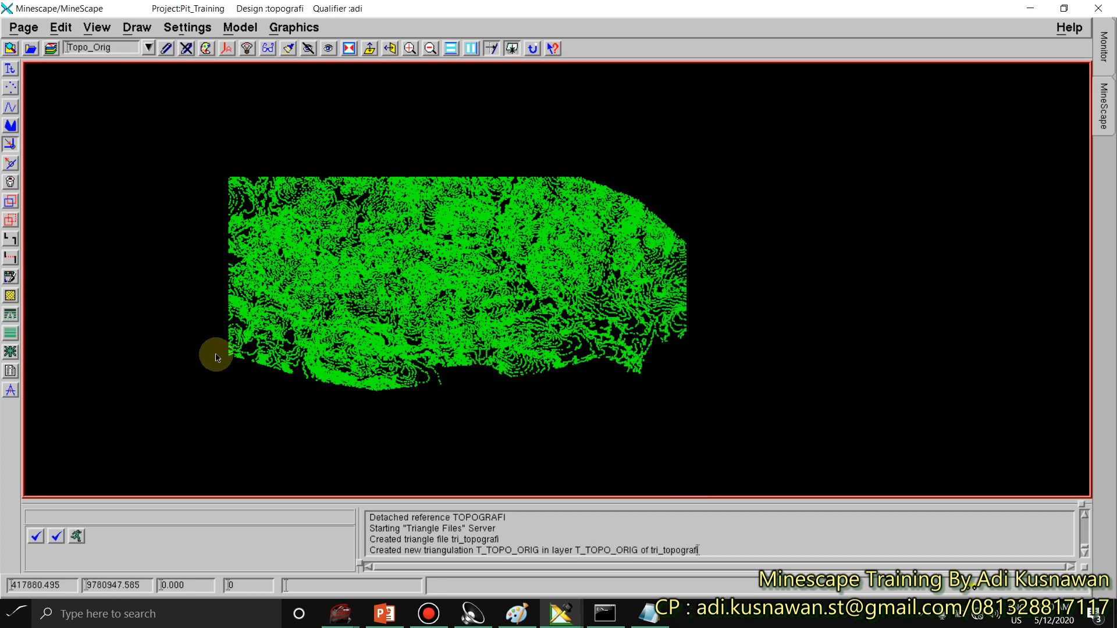
pyautogui.click(10, 48)
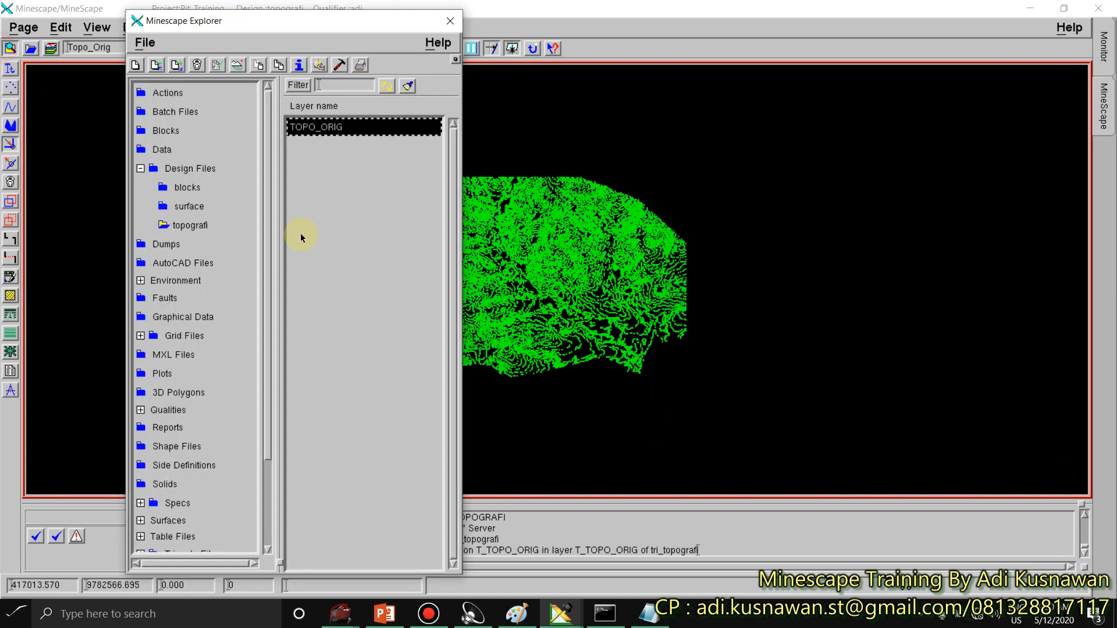
pyautogui.moveTo(302, 14); pyautogui.dragTo(483, 15)
pyautogui.click(353, 177)
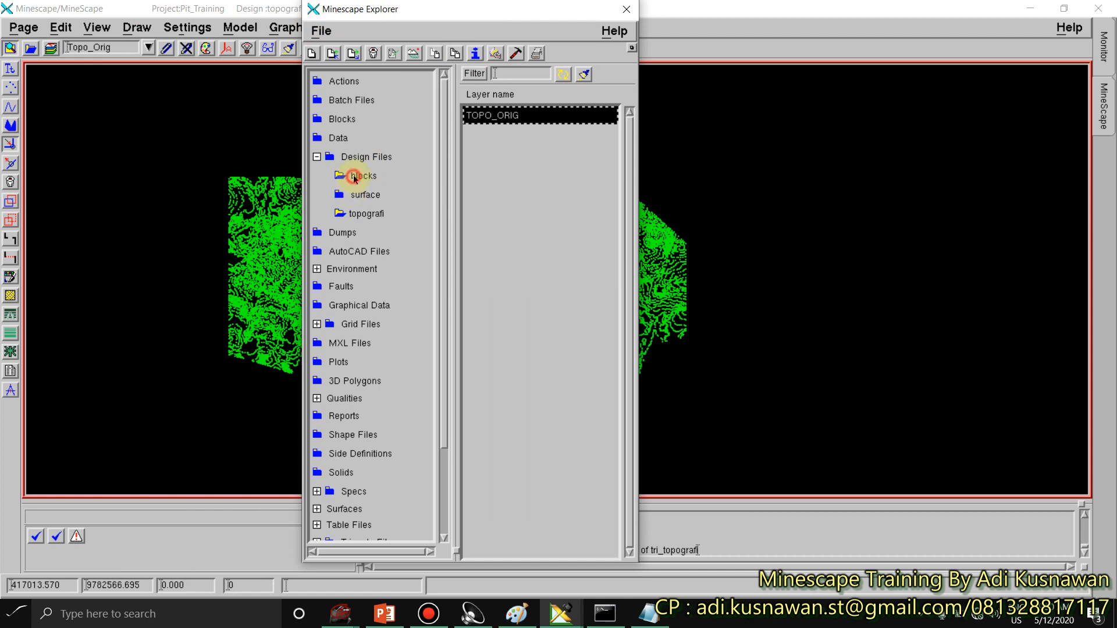
pyautogui.click(361, 216)
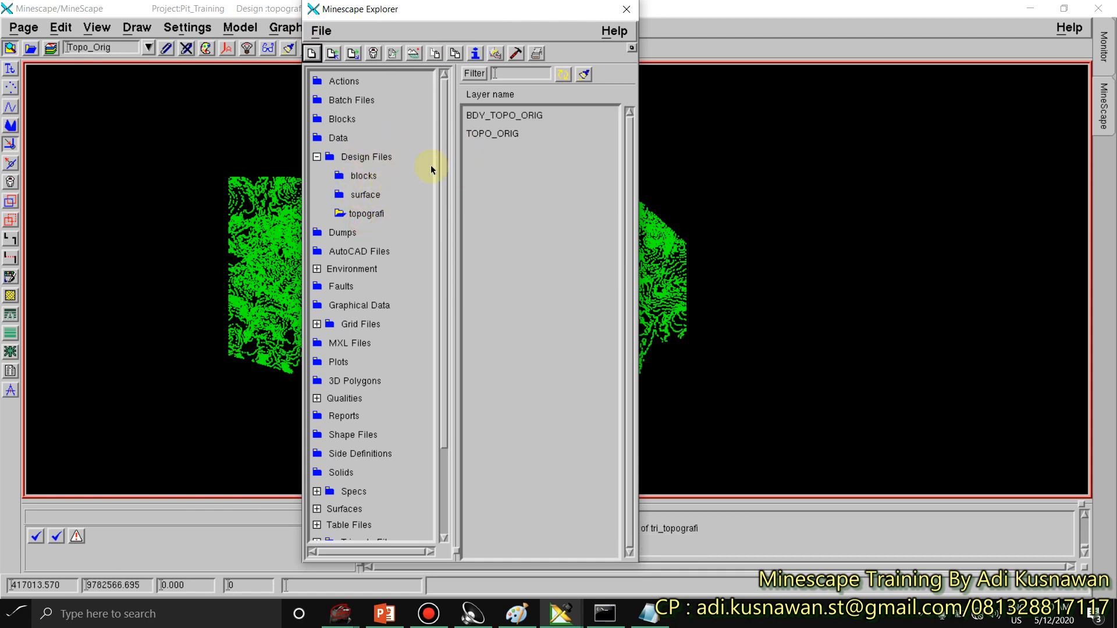
pyautogui.click(486, 118)
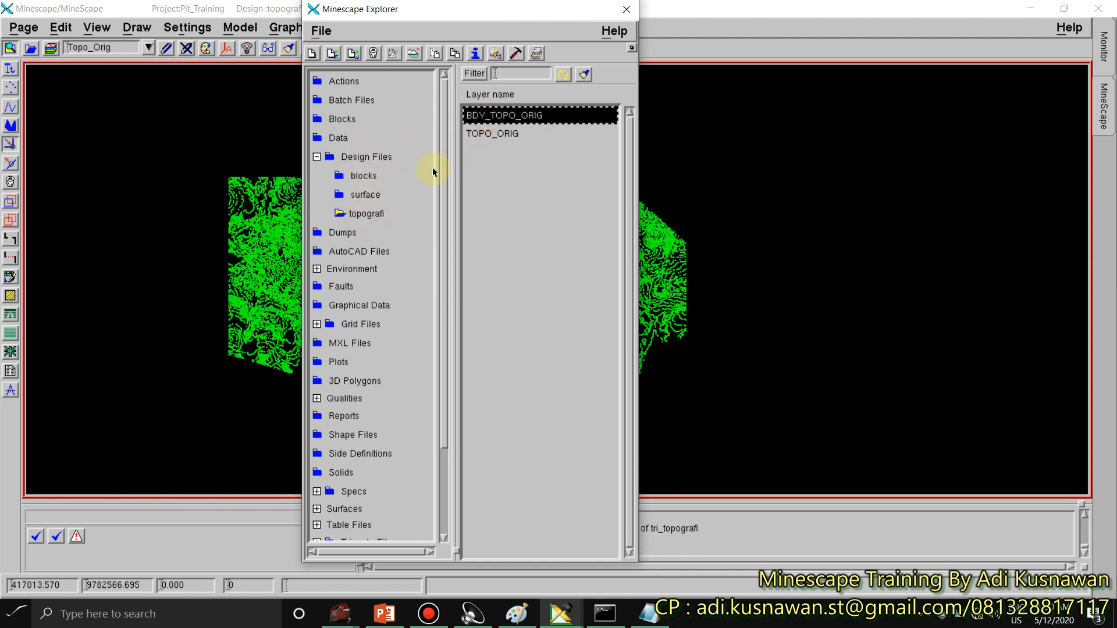
pyautogui.click(370, 216)
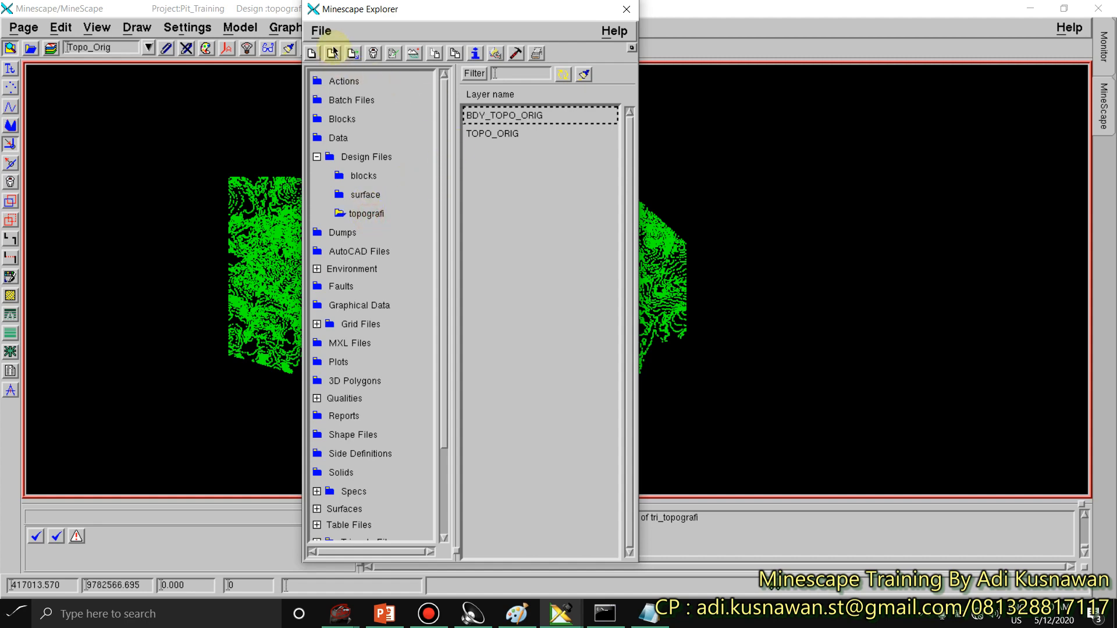
# Step: Reopen the design file surface triangulation settings and compare the boundary polygon output with the topografi layers in the explorer
pyautogui.moveTo(372, 12); pyautogui.dragTo(467, 22)
pyautogui.click(239, 27)
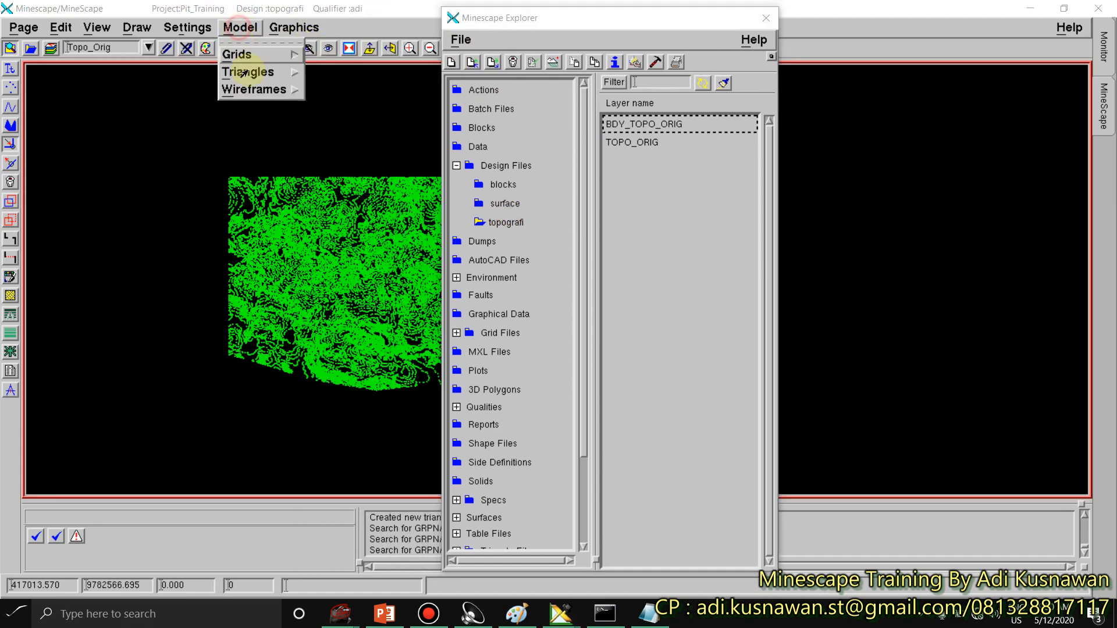
pyautogui.click(248, 72)
pyautogui.click(325, 103)
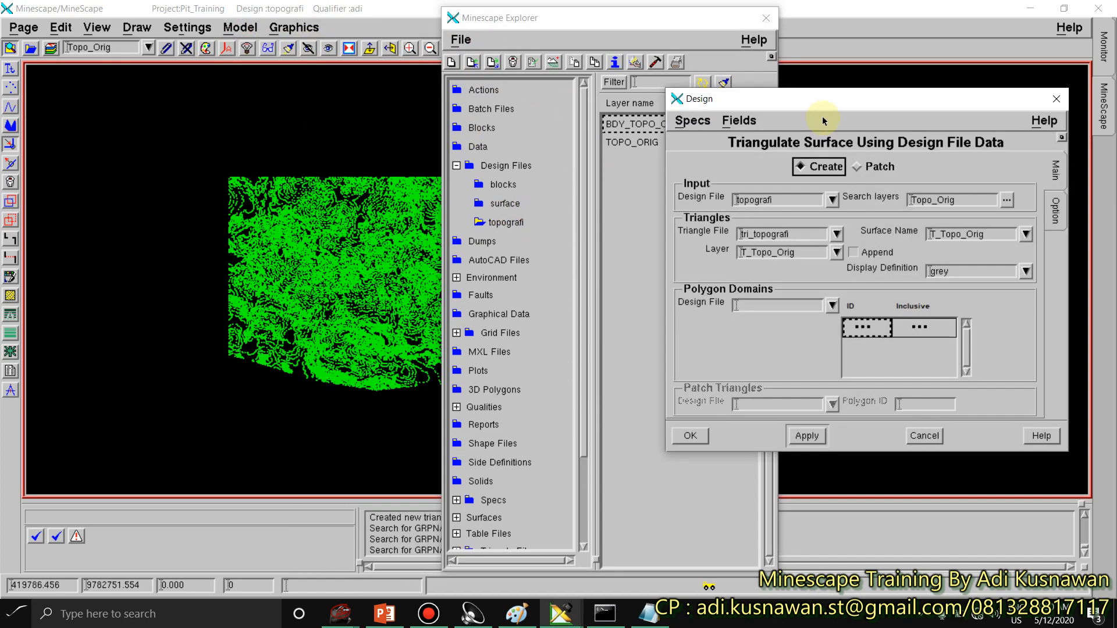
pyautogui.moveTo(819, 104); pyautogui.dragTo(97, 65)
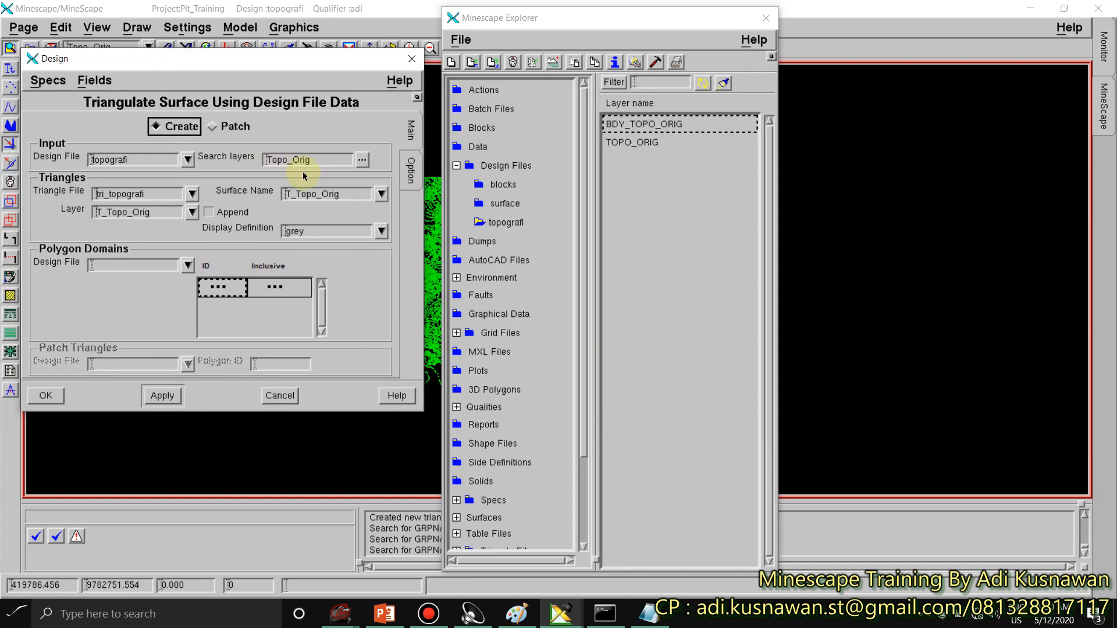
pyautogui.click(409, 171)
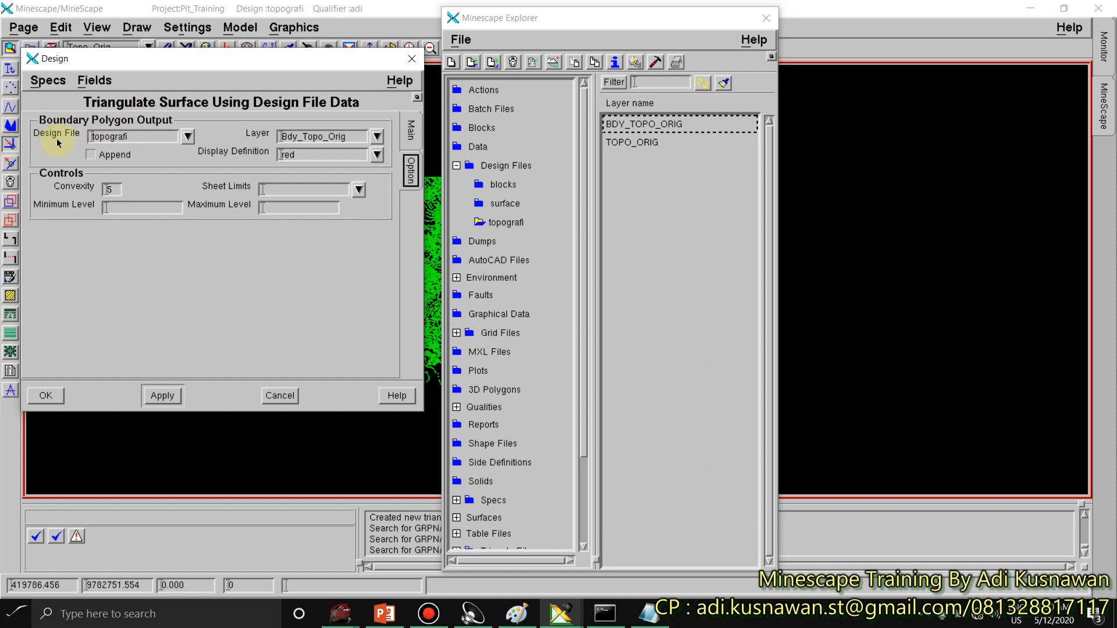
pyautogui.click(511, 226)
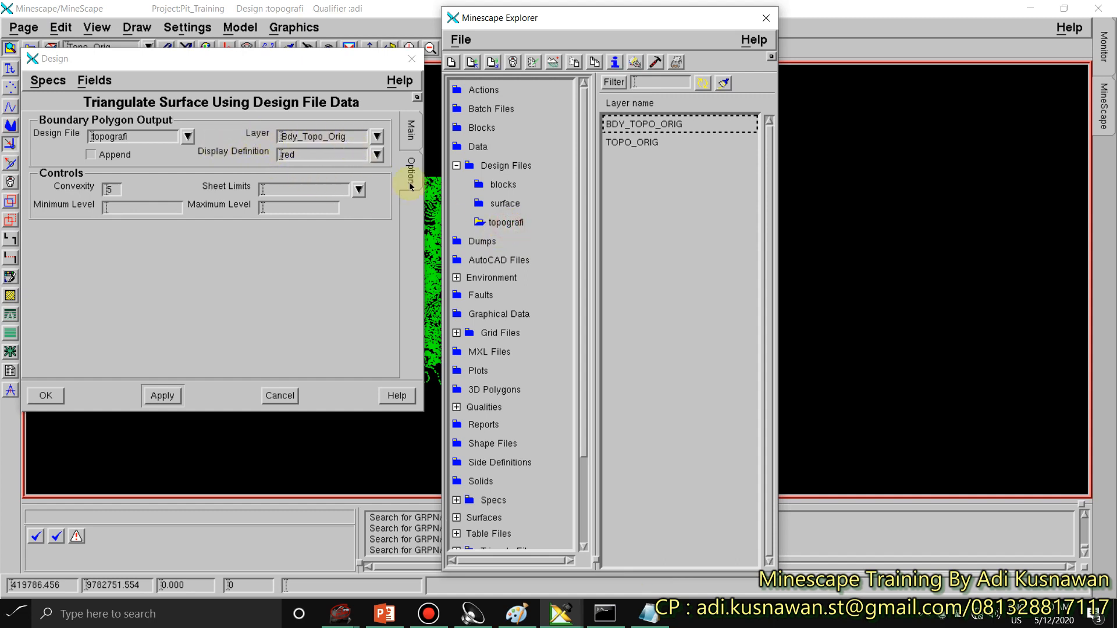
pyautogui.click(634, 120)
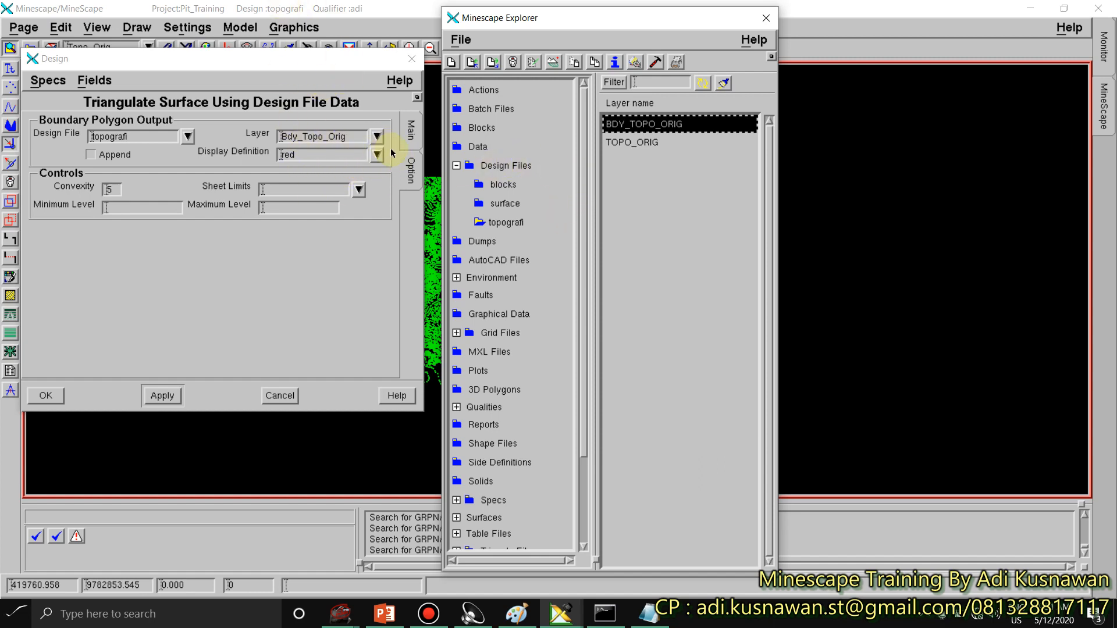
pyautogui.click(405, 137)
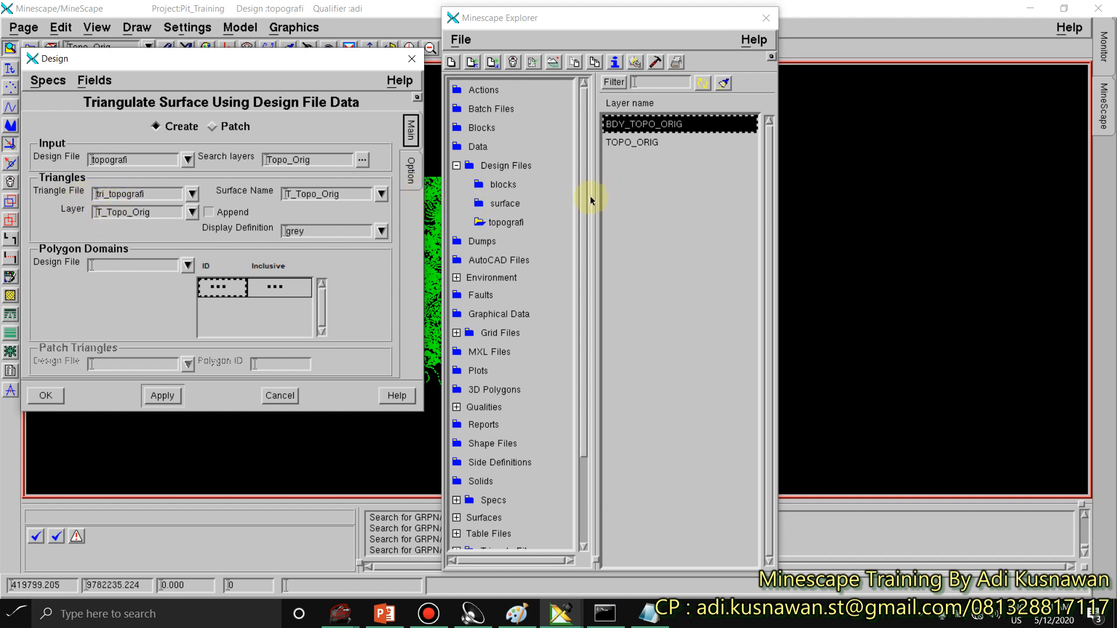
# Step: Inspect the layer of the tri_topografi triangle file against the triangulation settings, and dismiss those settings
pyautogui.moveTo(589, 196); pyautogui.dragTo(589, 291)
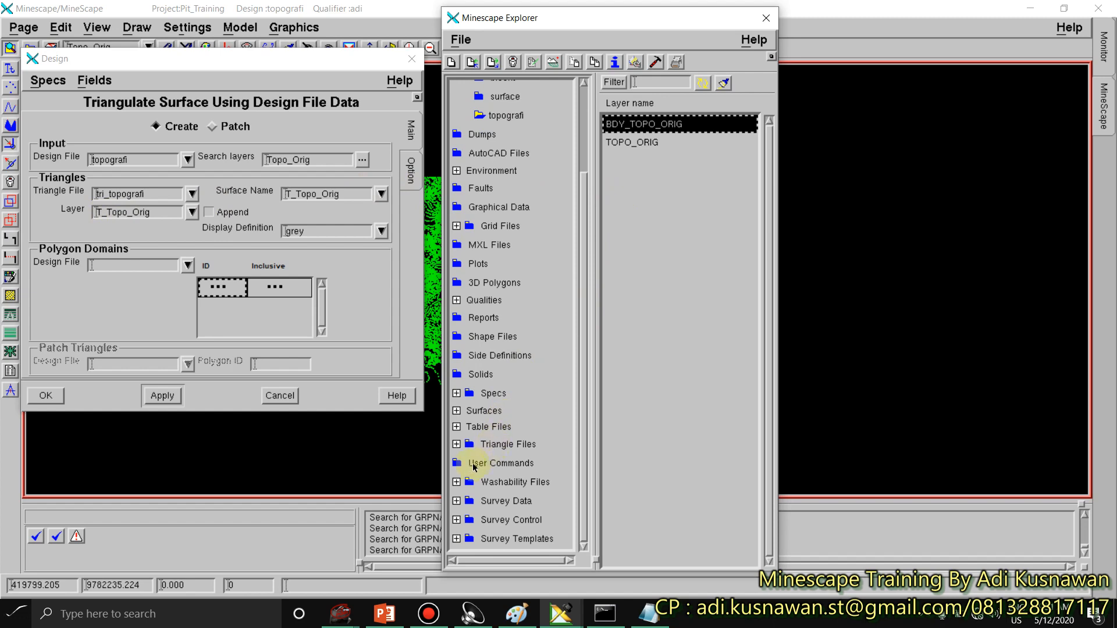
pyautogui.click(457, 444)
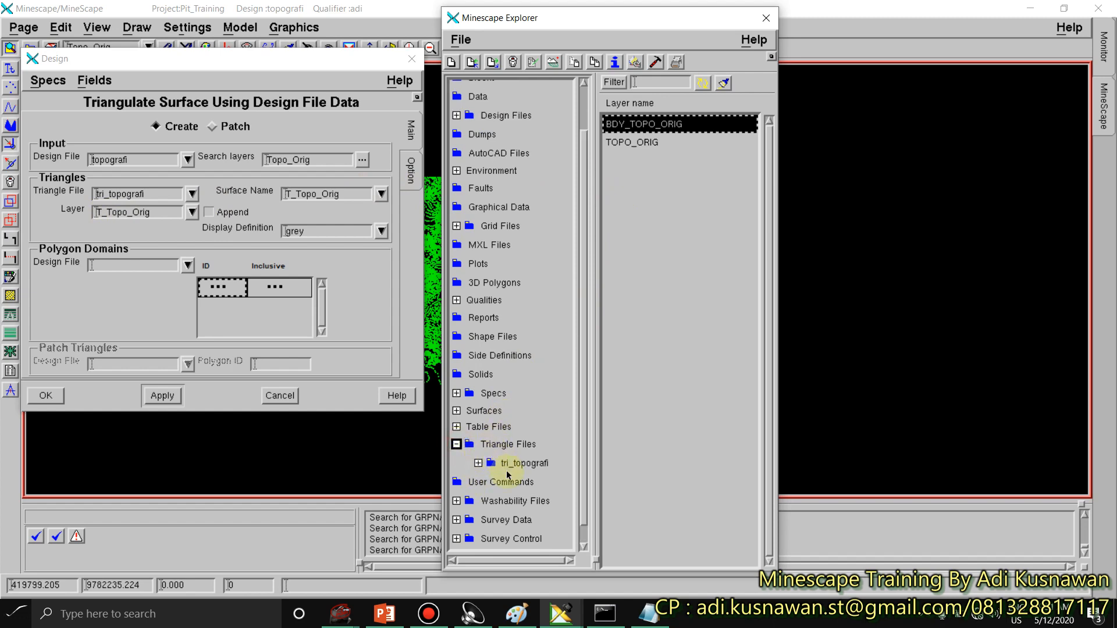
pyautogui.click(523, 463)
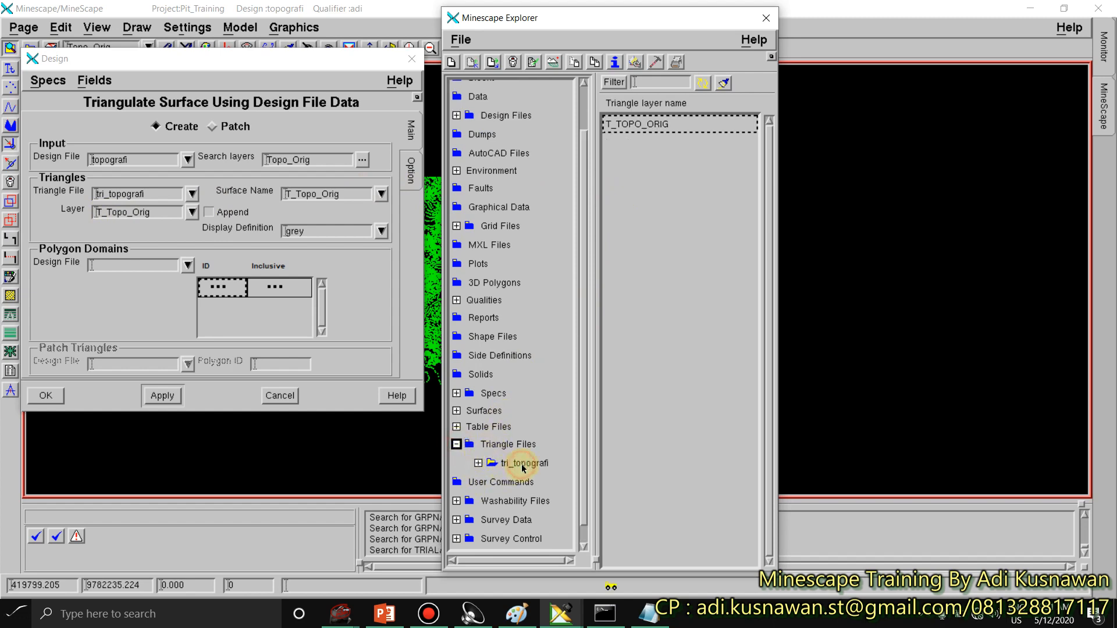
pyautogui.click(621, 125)
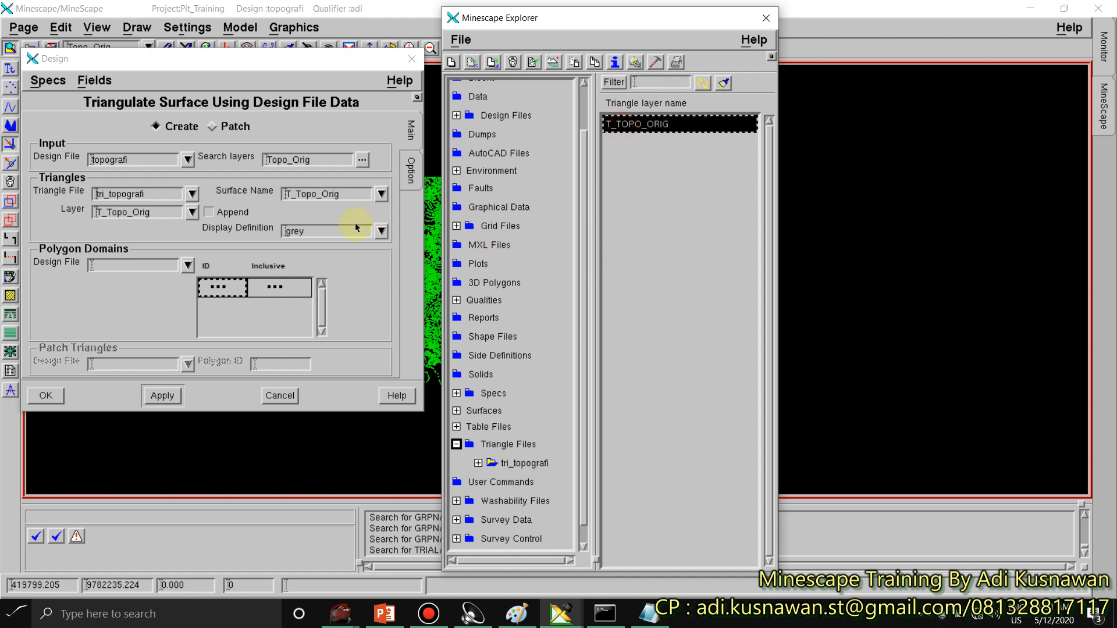
pyautogui.click(280, 396)
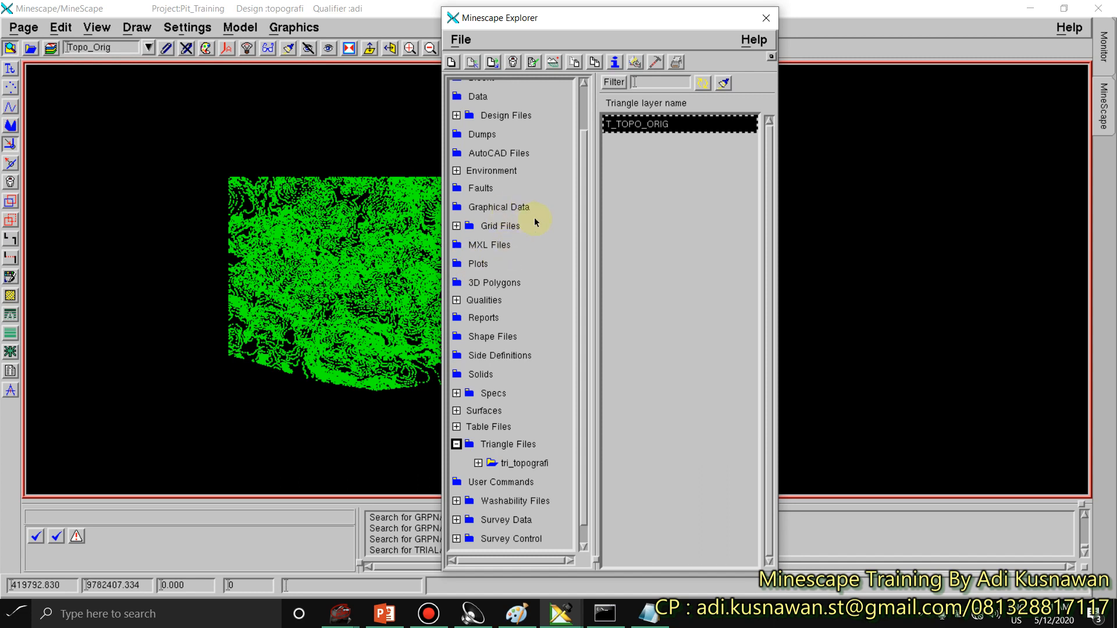
# Step: Review the topografi design file's layers in the explorer once more, and close the explorer
pyautogui.scroll(3, 583, 173)
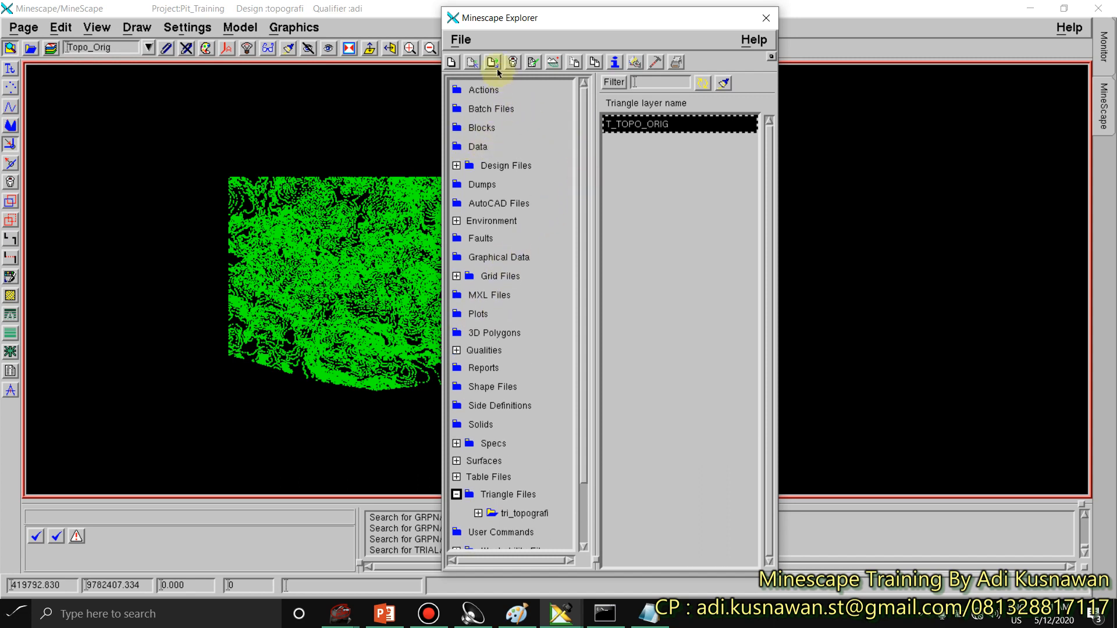
pyautogui.click(456, 166)
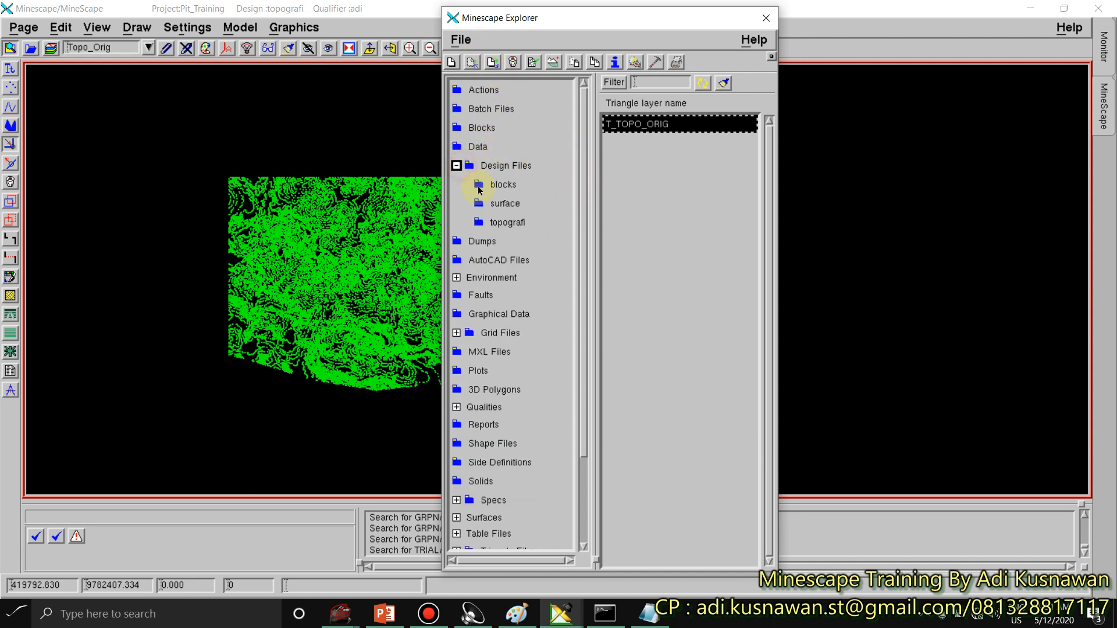
pyautogui.click(457, 166)
pyautogui.click(457, 166)
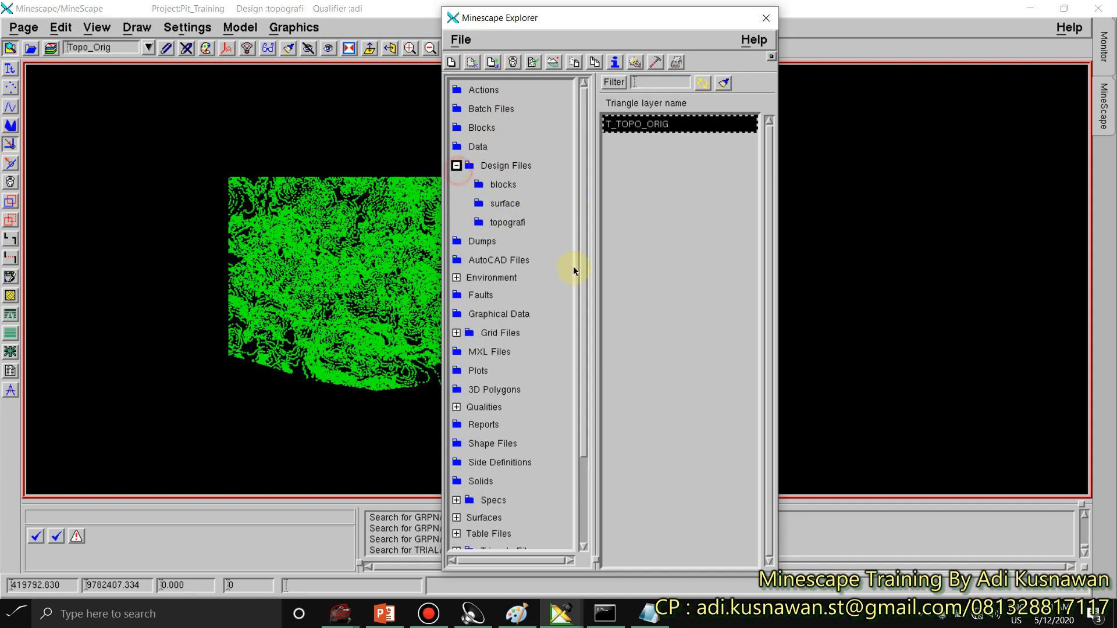
pyautogui.click(507, 222)
pyautogui.moveTo(581, 250); pyautogui.dragTo(595, 352)
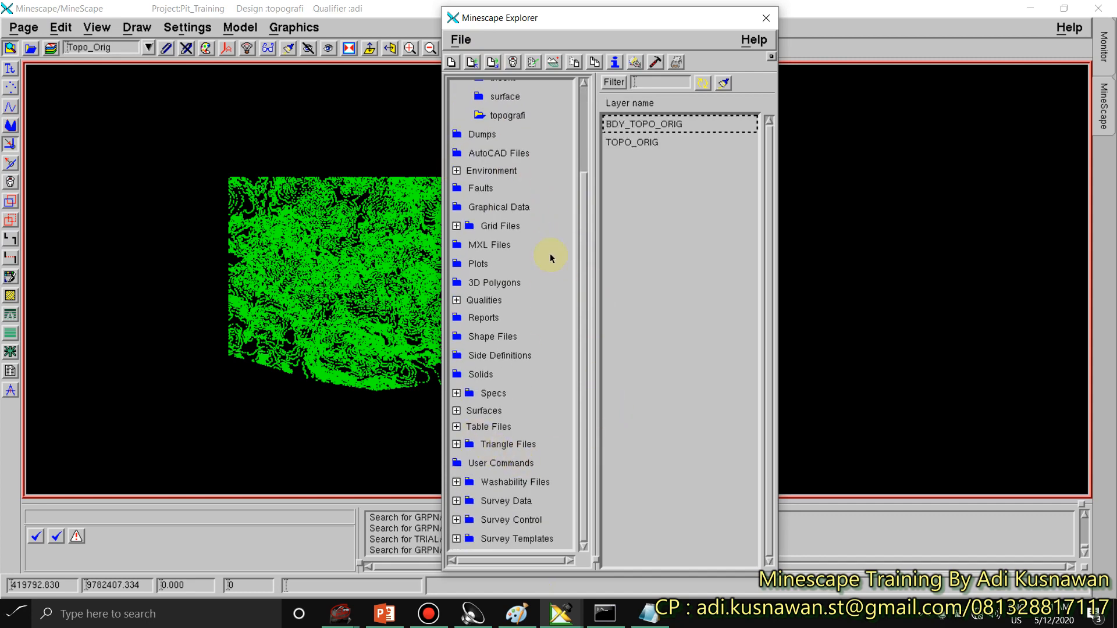
pyautogui.click(10, 47)
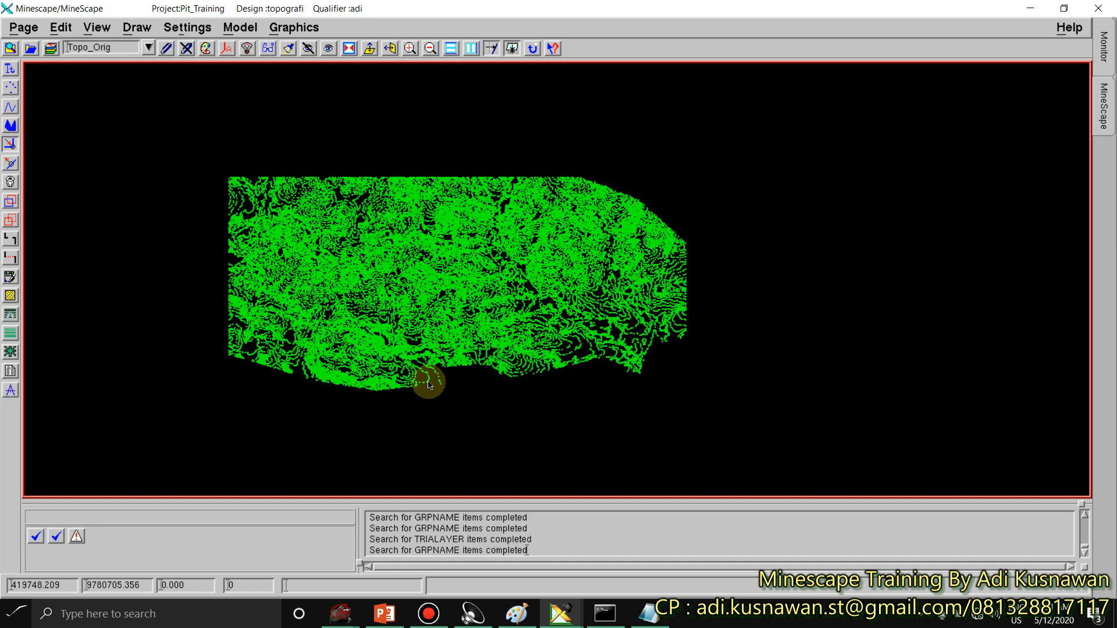
# Step: Start attaching a reference with Triangle Files as the source type and tri_topografi as the source file
pyautogui.click(171, 51)
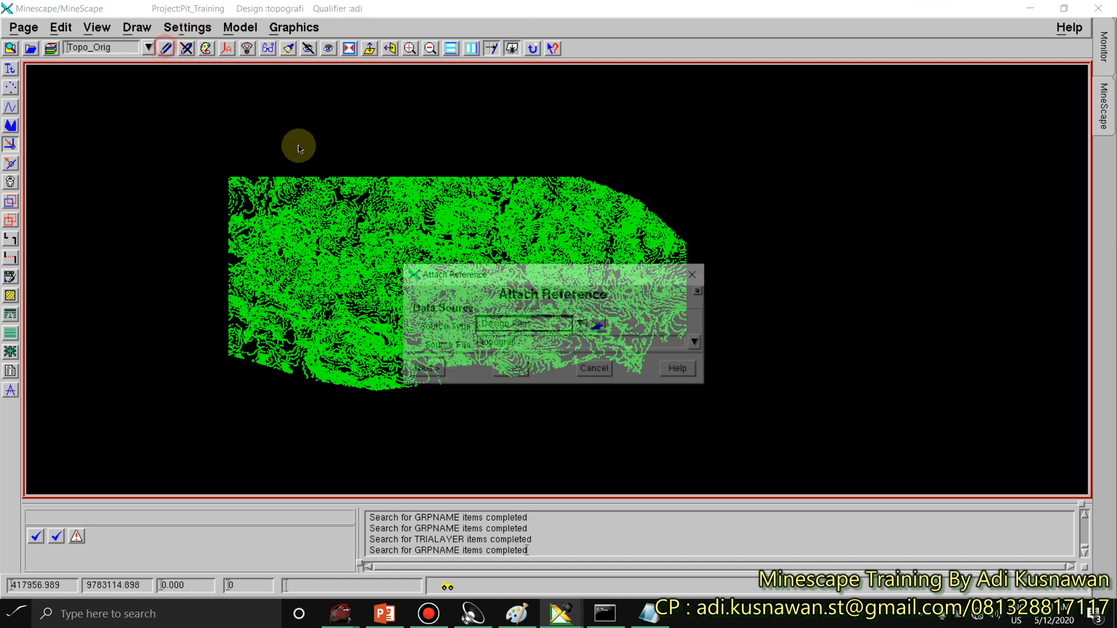
pyautogui.click(582, 325)
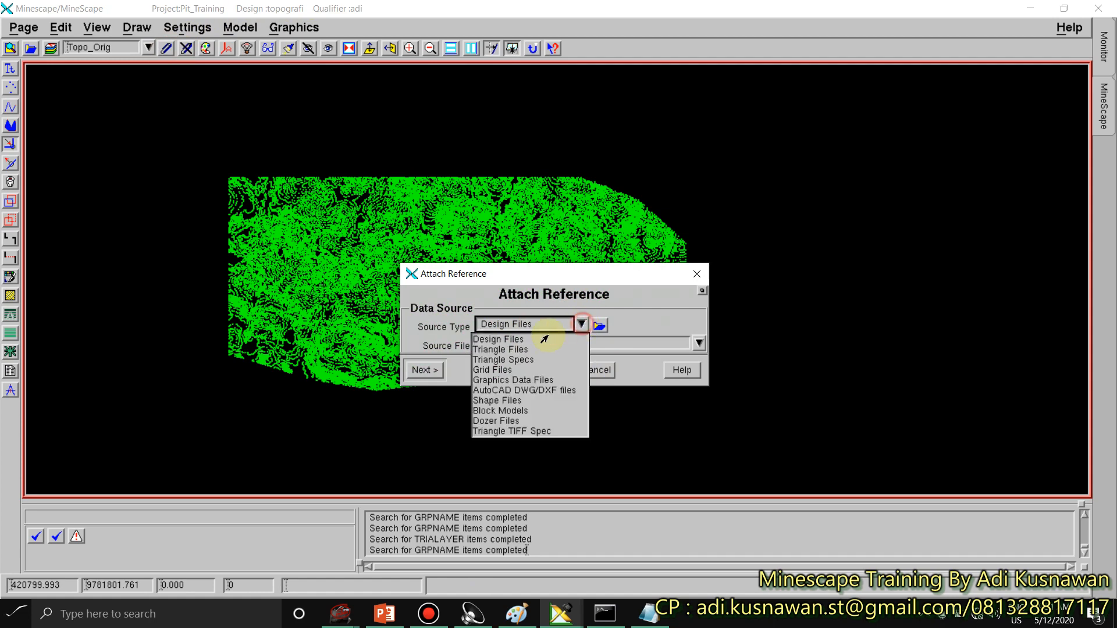
pyautogui.click(506, 350)
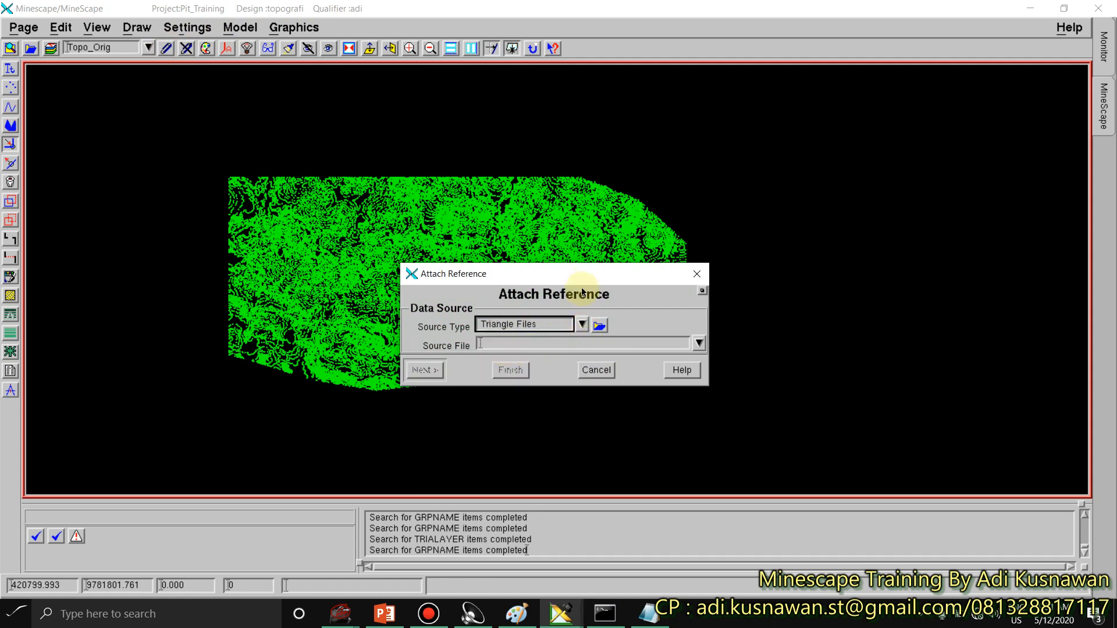
pyautogui.moveTo(580, 278); pyautogui.dragTo(667, 273)
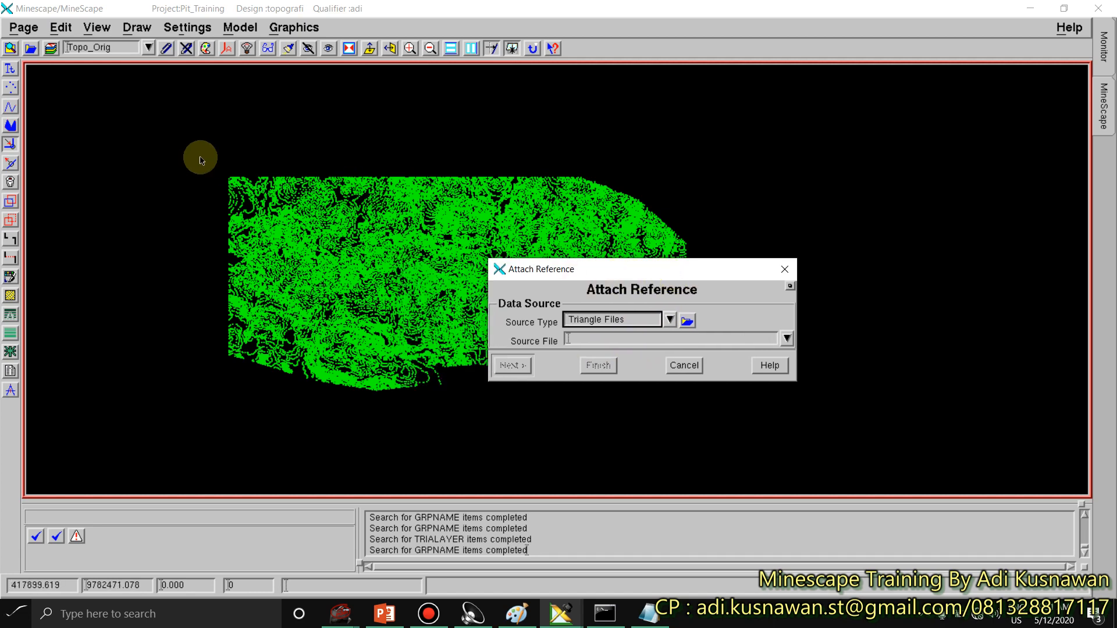
pyautogui.click(785, 339)
pyautogui.click(602, 353)
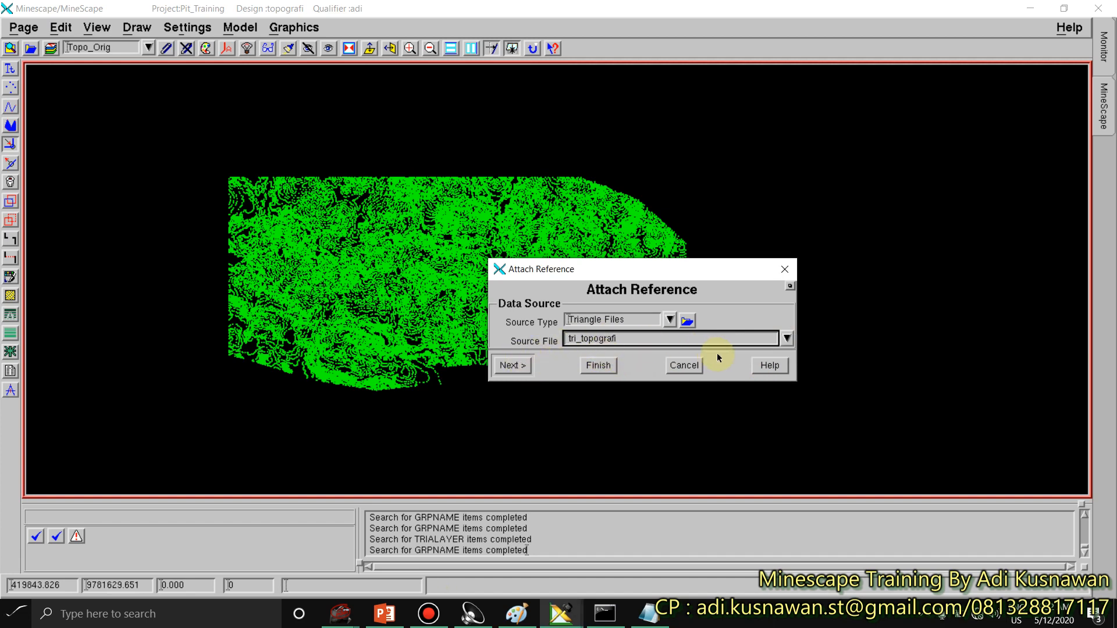
pyautogui.click(787, 340)
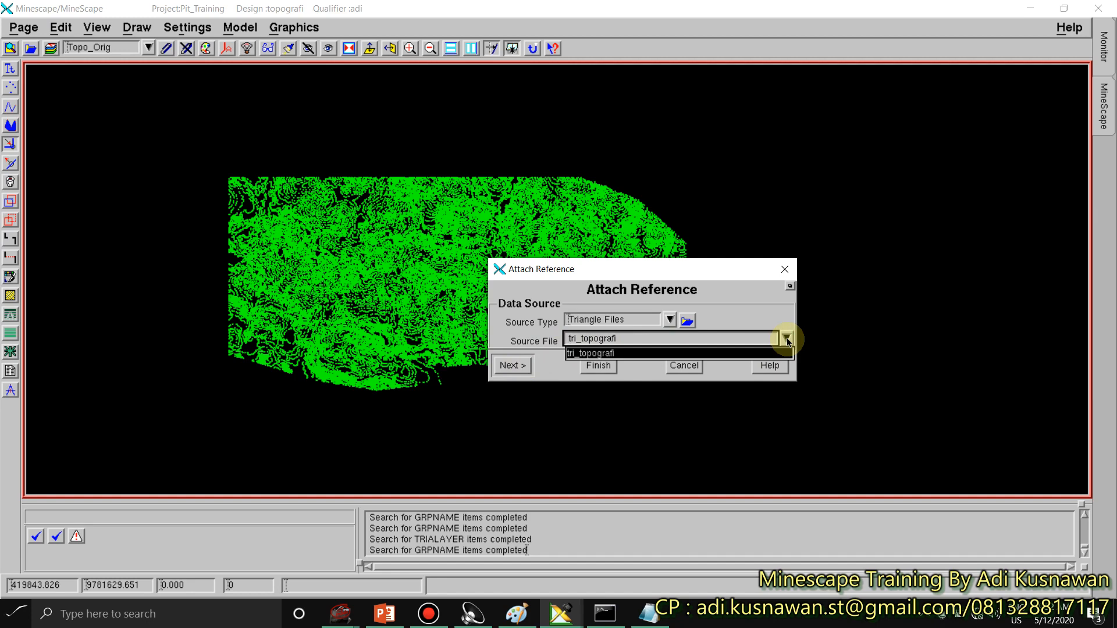
pyautogui.click(787, 340)
pyautogui.click(787, 340)
pyautogui.click(787, 339)
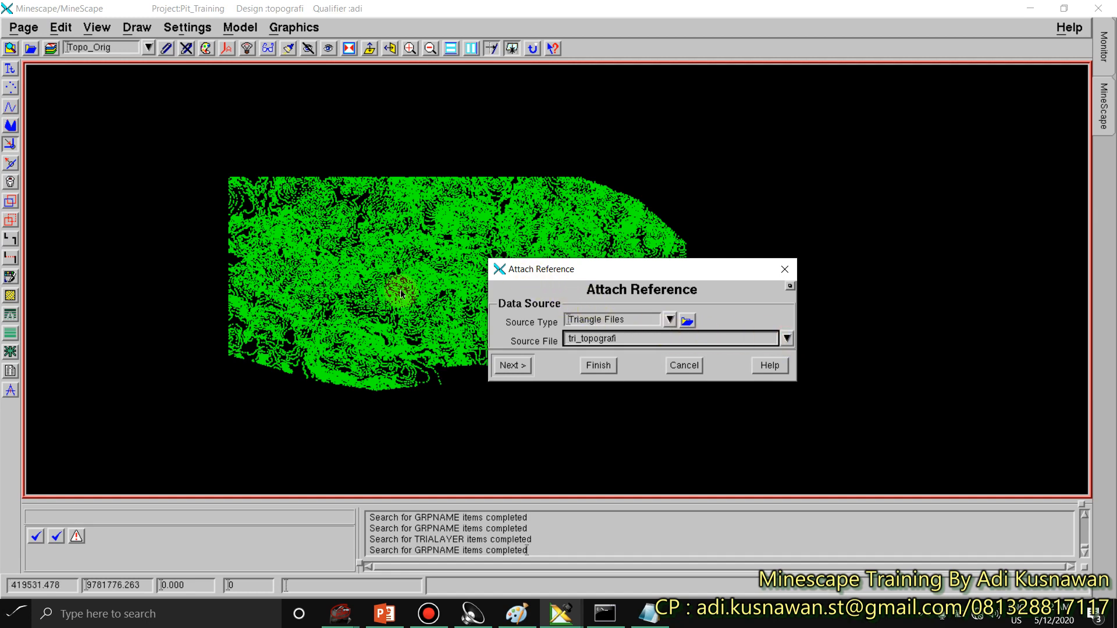
# Step: Check the explorer for the files stored under Triangle Files, and return to the reference attachment
pyautogui.click(11, 48)
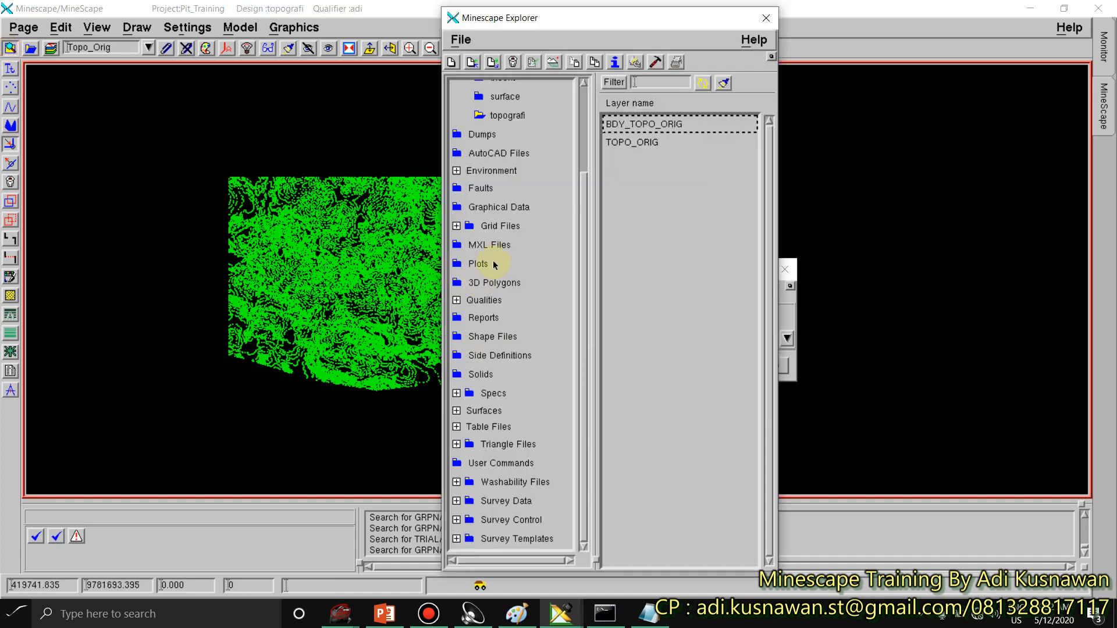
pyautogui.moveTo(585, 197); pyautogui.dragTo(586, 129)
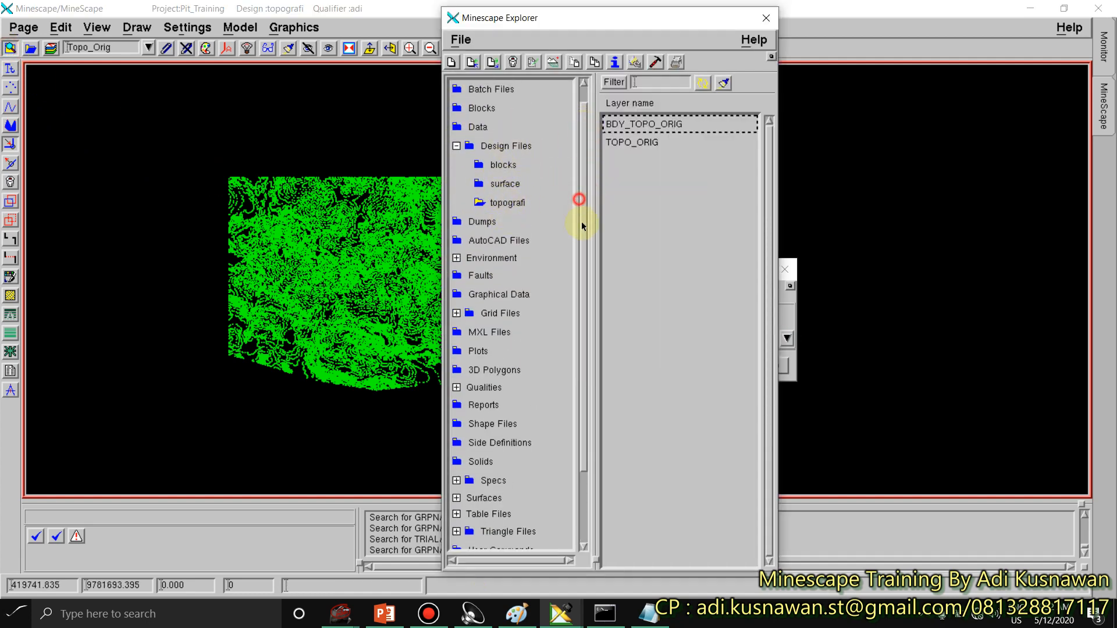
pyautogui.click(585, 303)
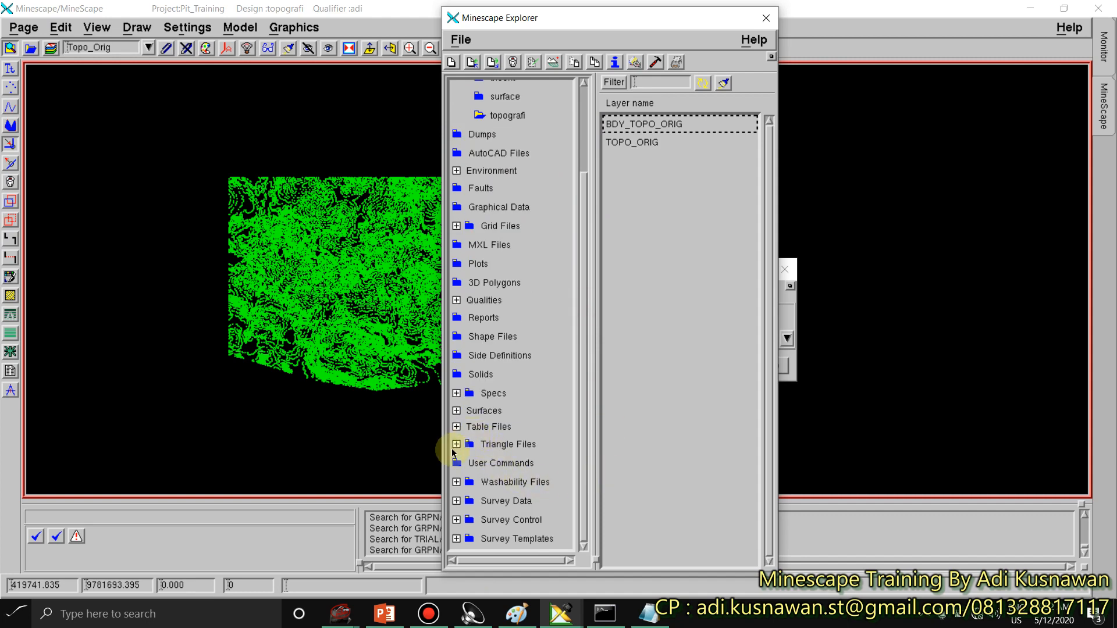
pyautogui.click(455, 445)
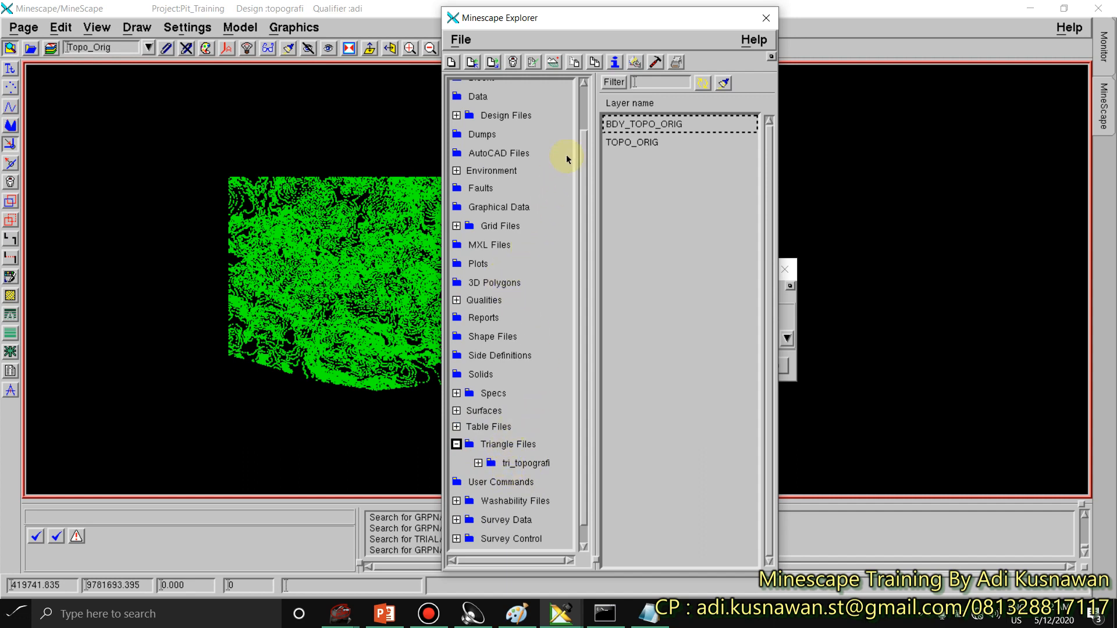
pyautogui.click(11, 49)
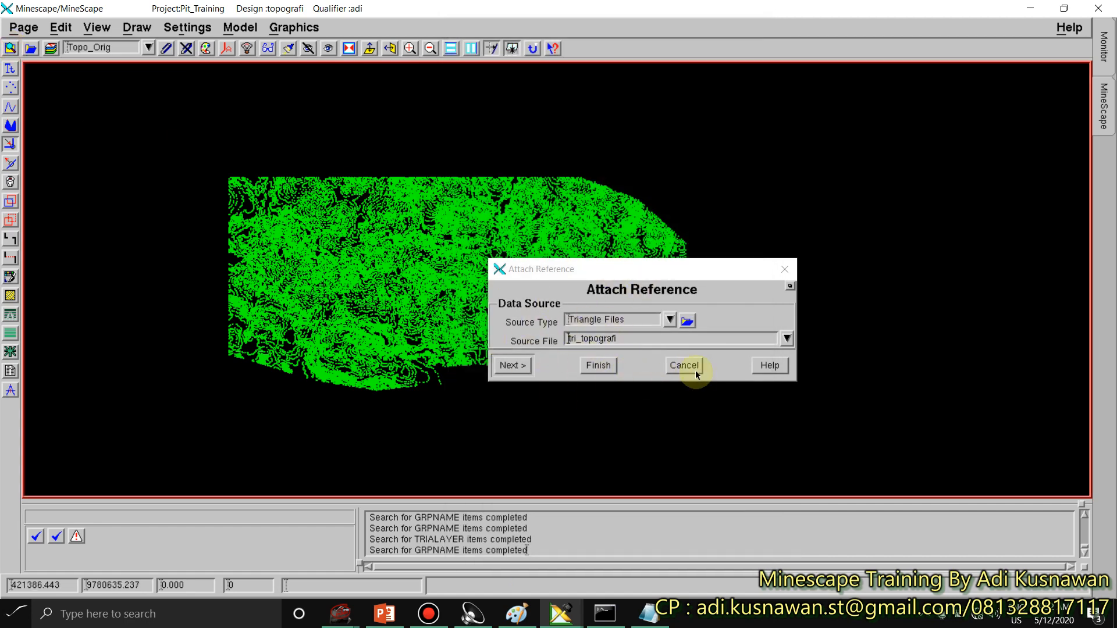
# Step: Finish attaching the tri_topografi triangle file as a reference with T_Topo_Orig as the display layer
pyautogui.click(514, 367)
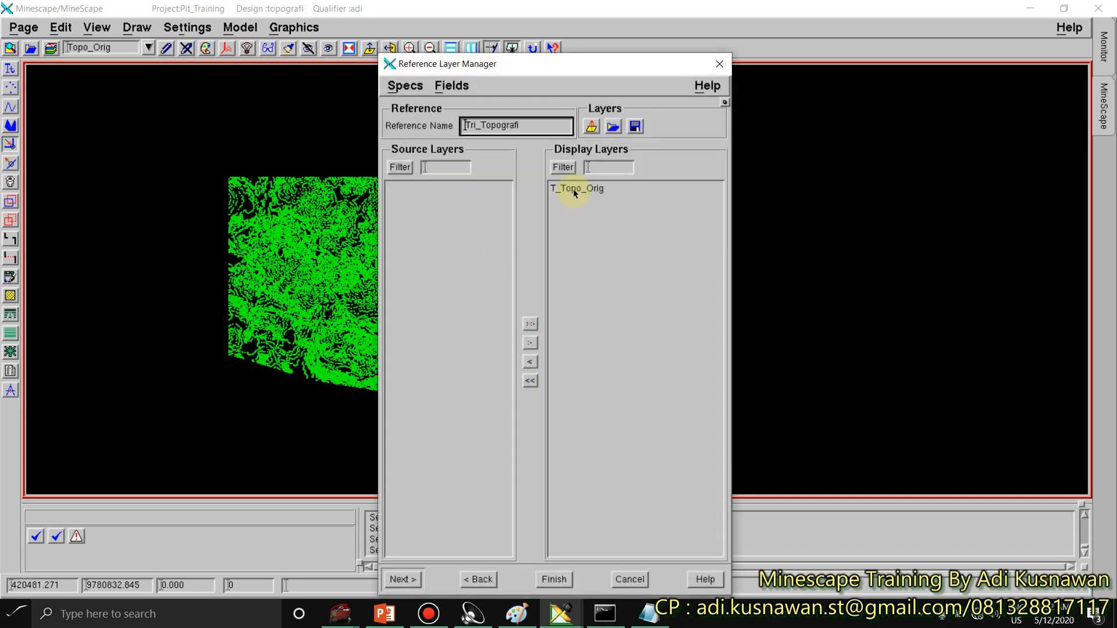
pyautogui.click(556, 579)
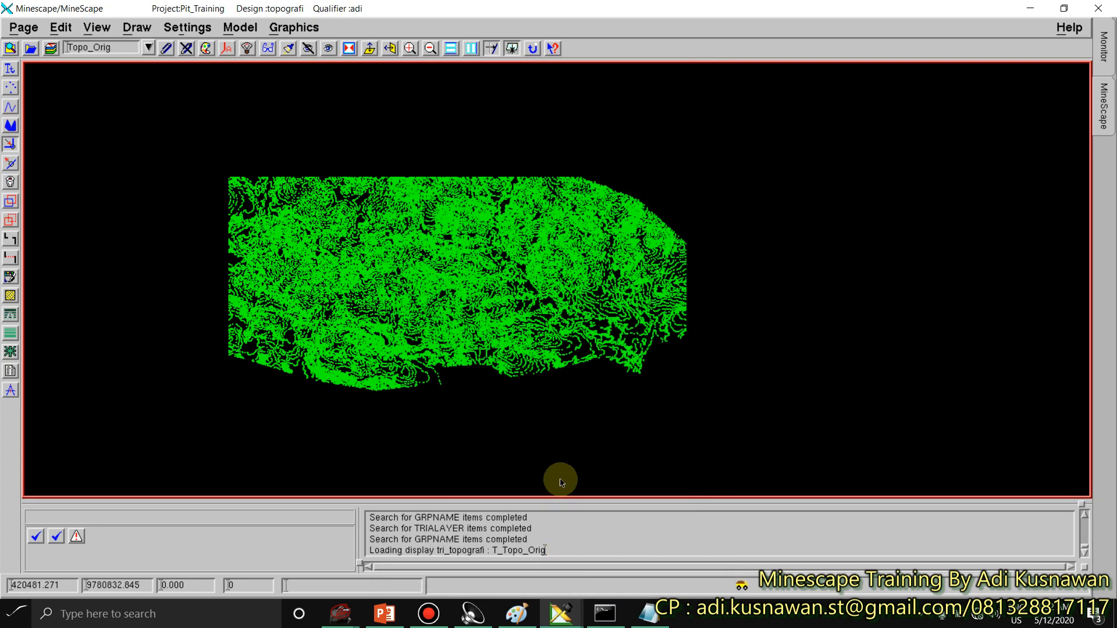
pyautogui.moveTo(561, 440); pyautogui.dragTo(631, 412, button='middle')
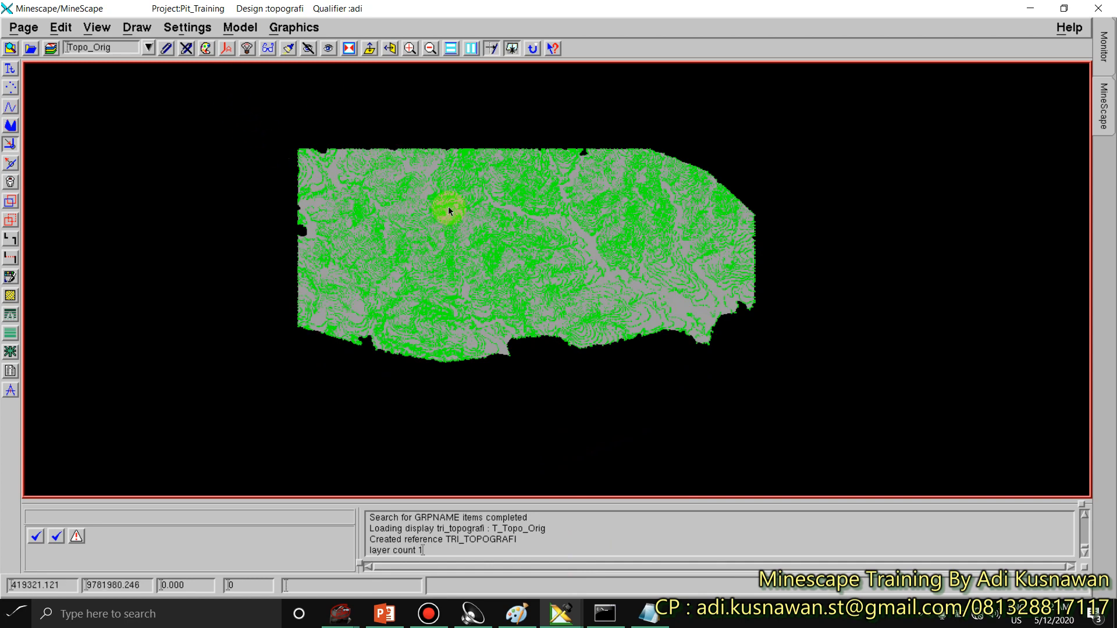
pyautogui.scroll(5, 448, 207)
pyautogui.scroll(-6, 448, 210)
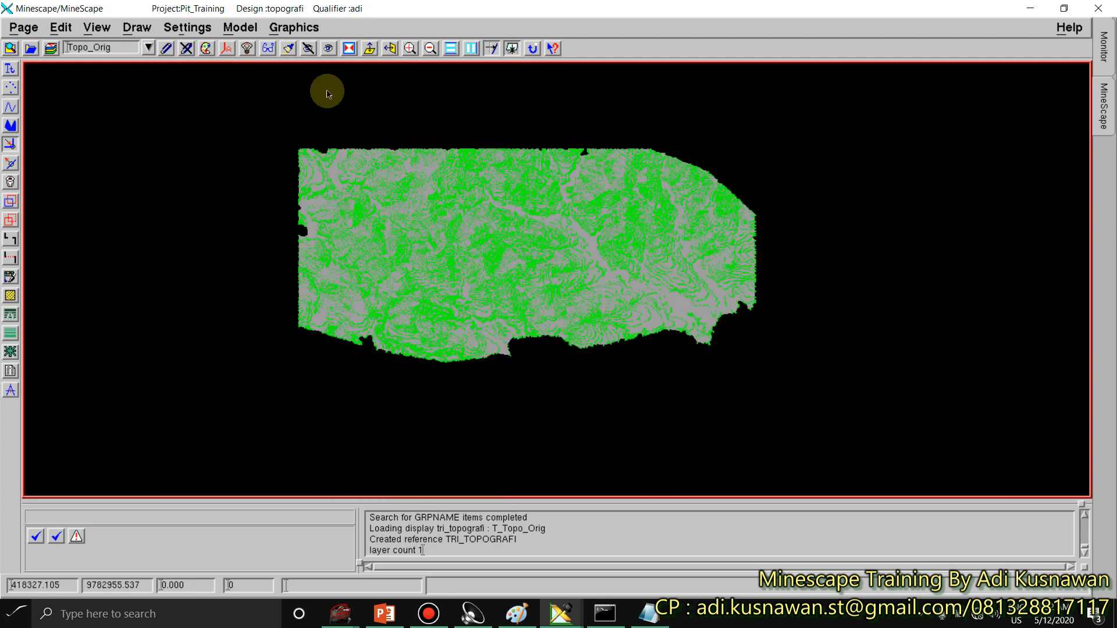
# Step: Hide the topografi design file in the reference overrides, leaving the tri_topografi triangulation displayed
pyautogui.click(267, 49)
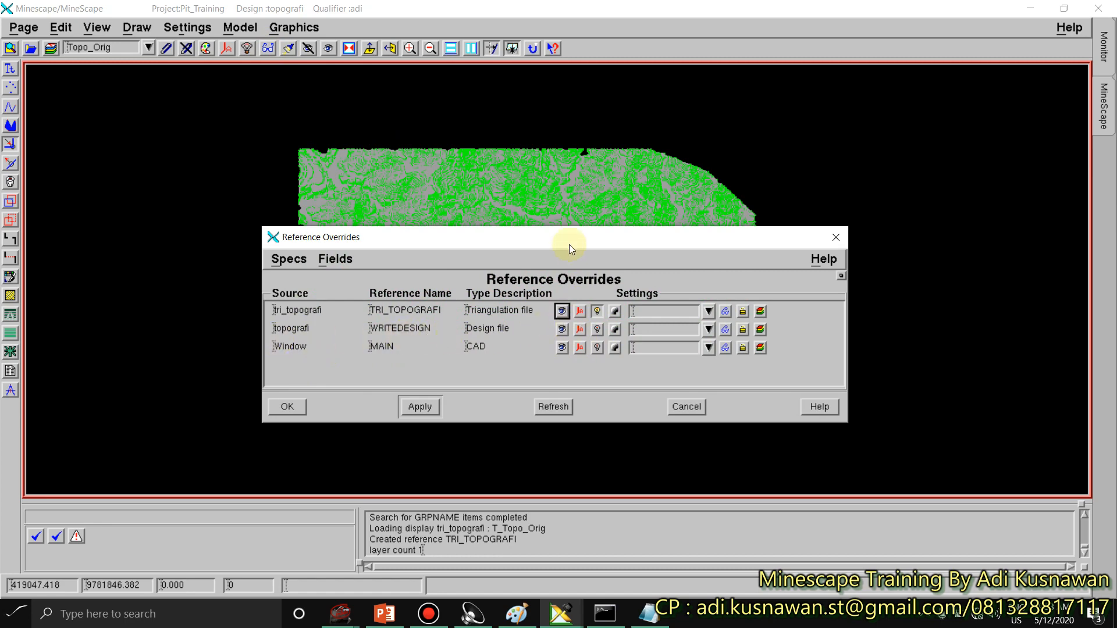
pyautogui.moveTo(569, 244); pyautogui.dragTo(569, 304)
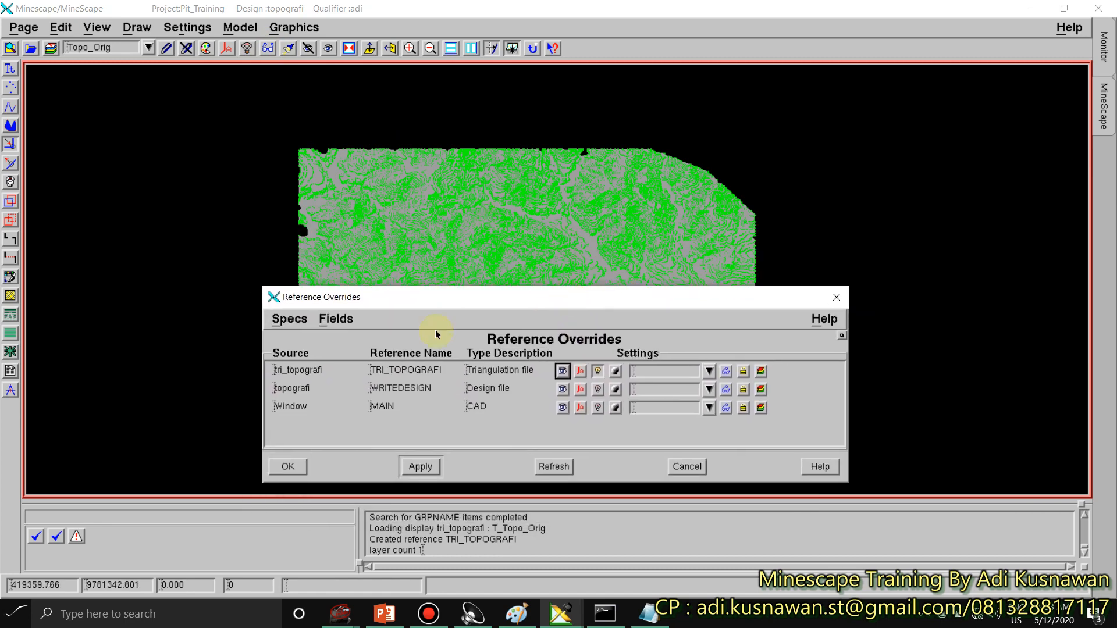
pyautogui.click(311, 394)
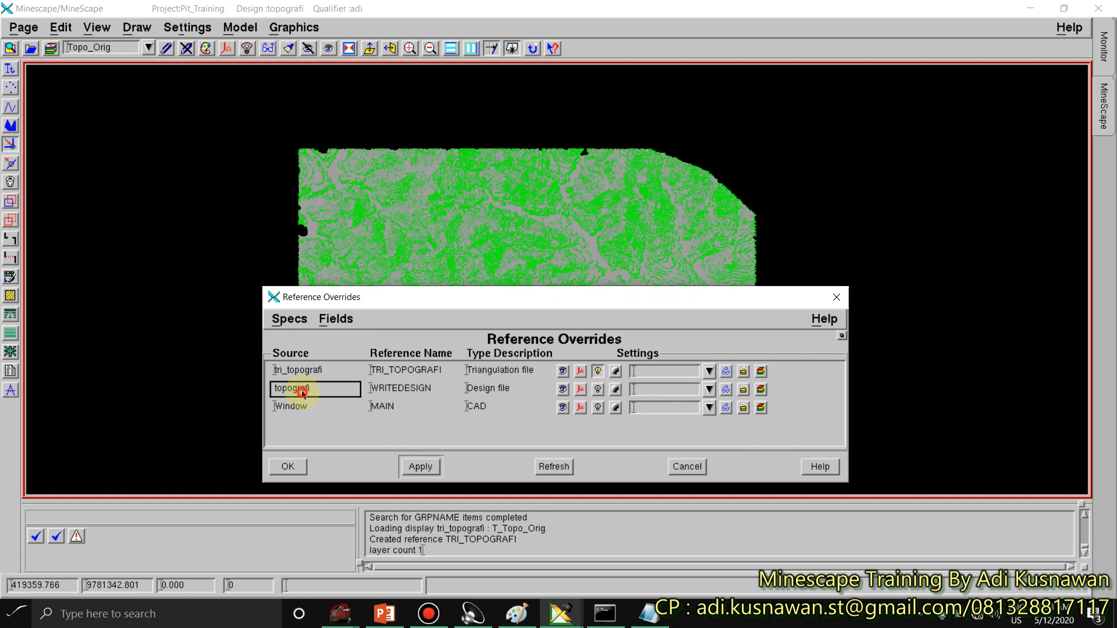
pyautogui.click(504, 370)
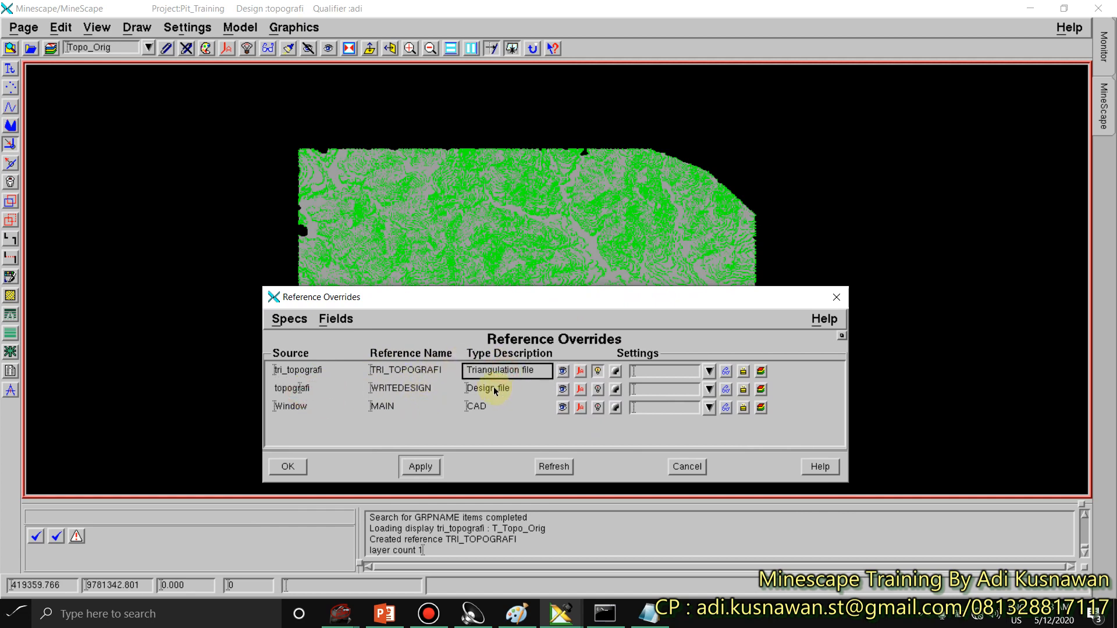
pyautogui.click(494, 388)
pyautogui.click(563, 389)
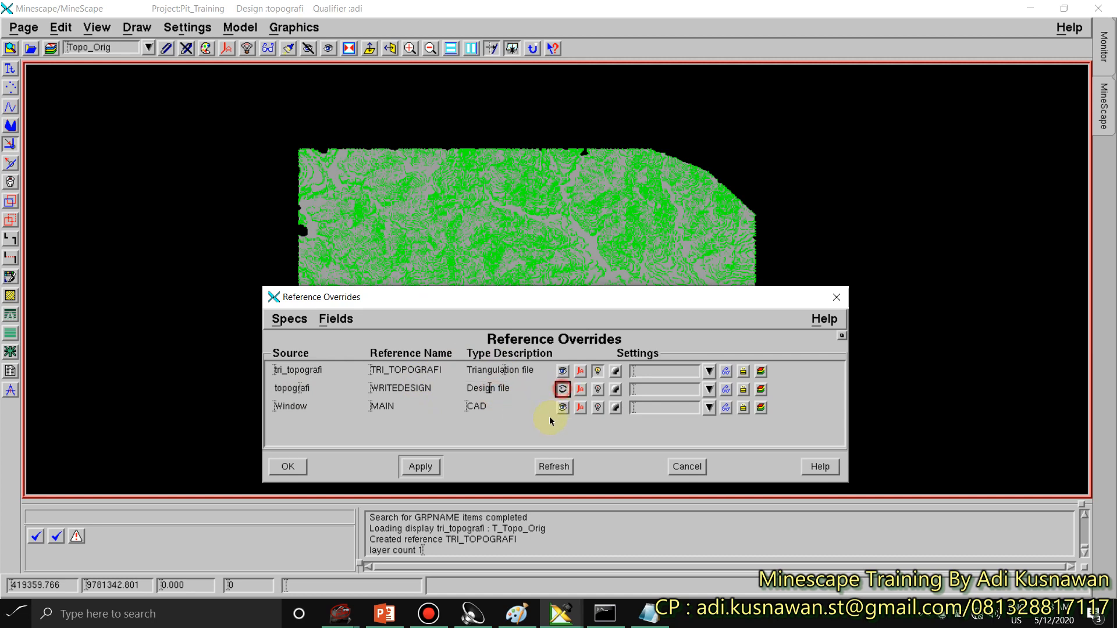
pyautogui.click(288, 467)
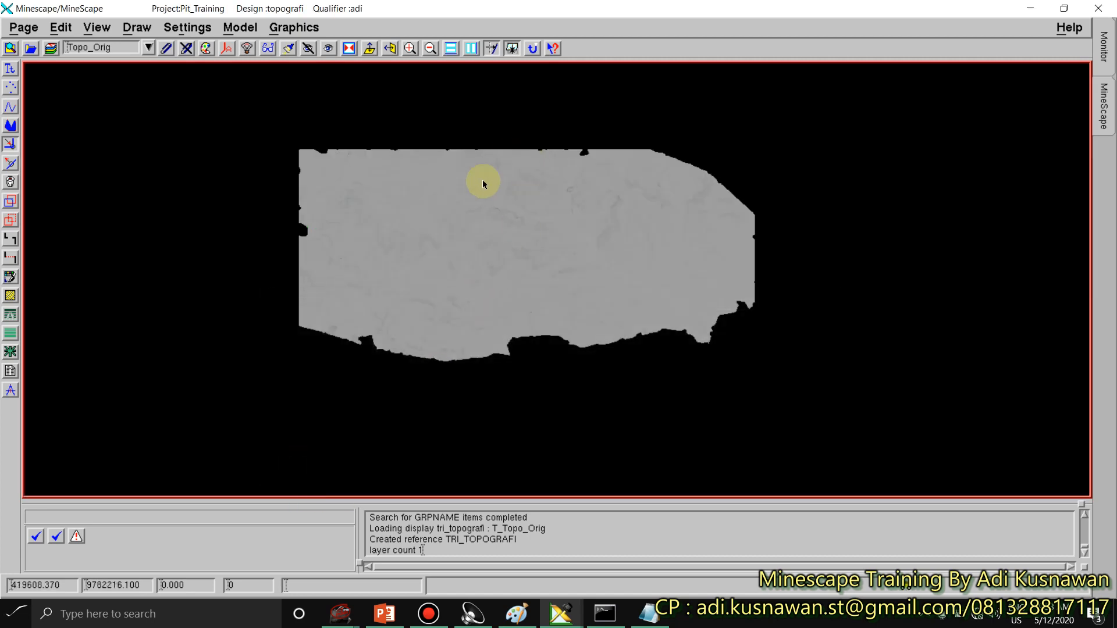
# Step: Tilt the triangulated surface into a 3D view and refresh the display to update its shading
pyautogui.middleClick(497, 324)
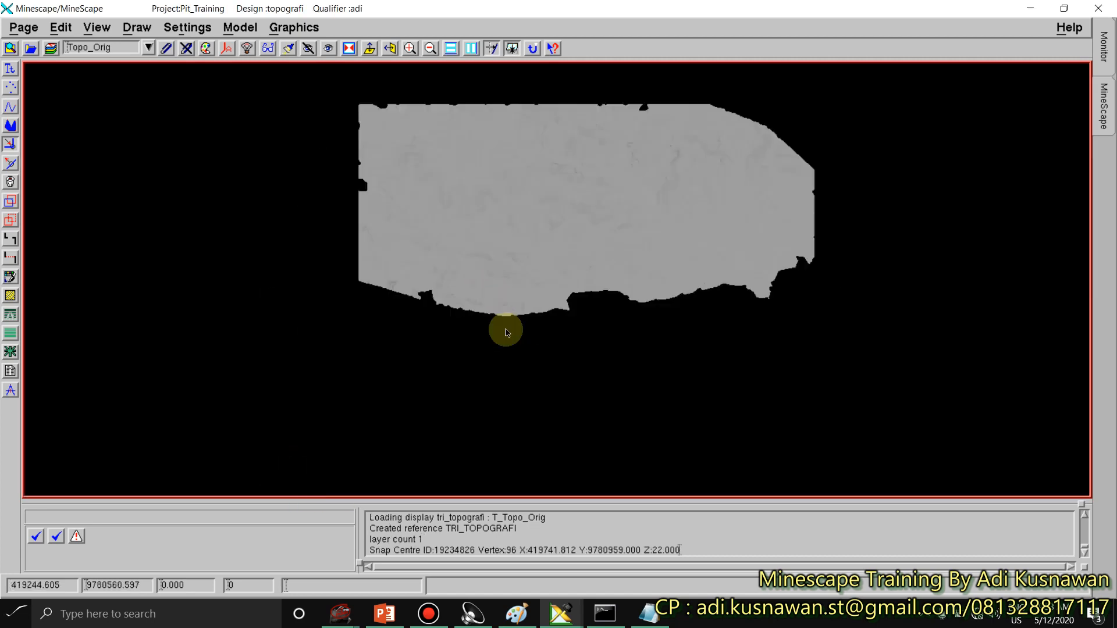
pyautogui.moveTo(533, 296); pyautogui.dragTo(688, 180, button='middle')
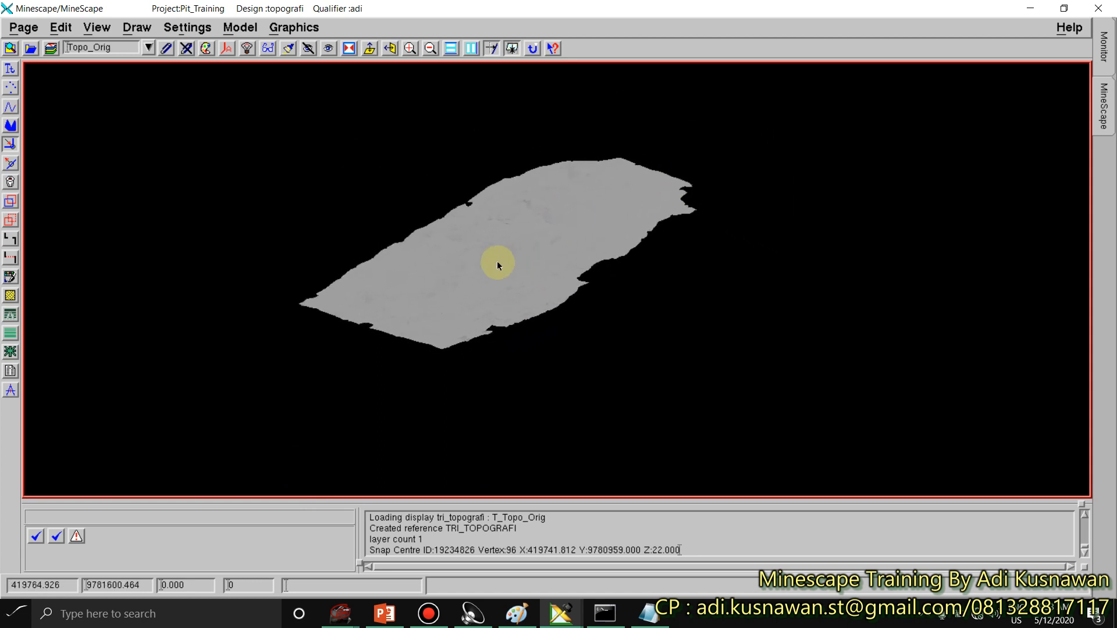
pyautogui.scroll(2, 497, 260)
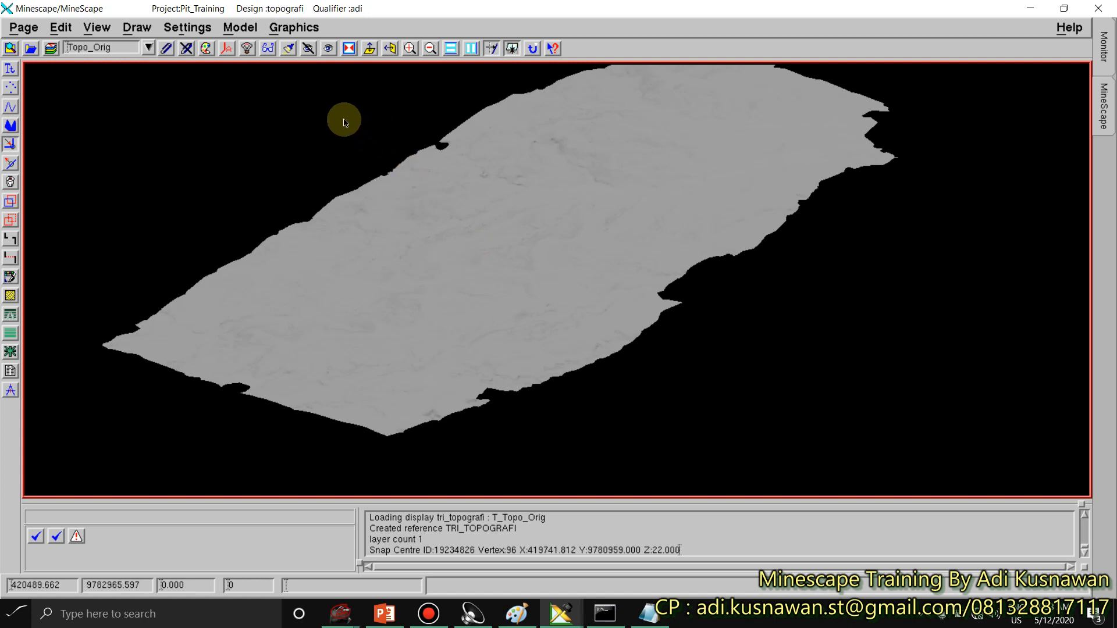
pyautogui.click(289, 51)
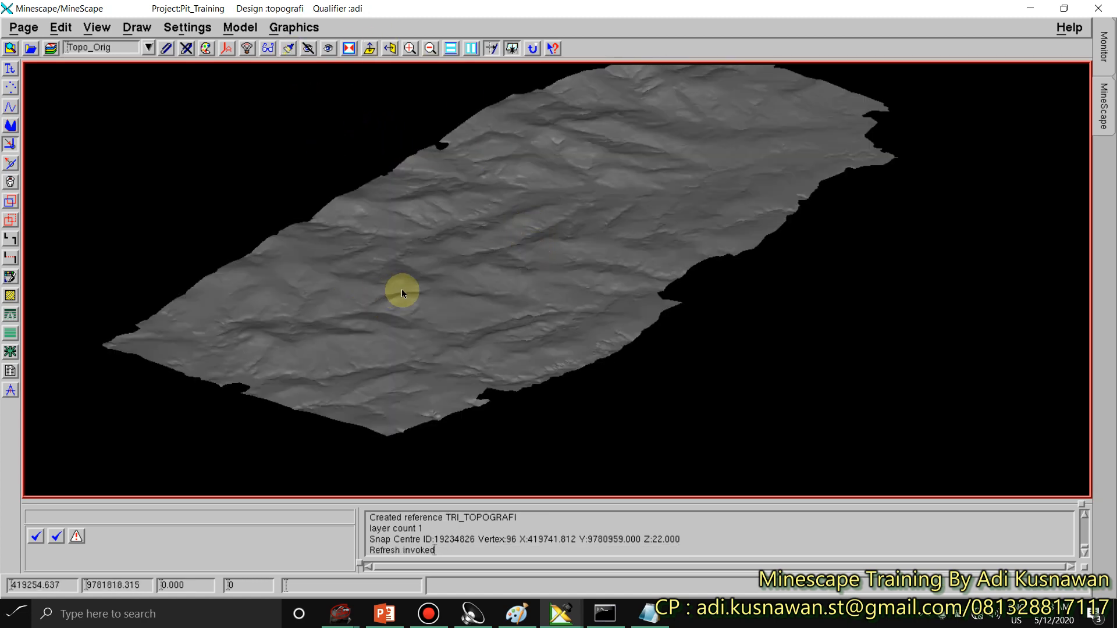
# Step: Examine the relief of the shaded topography surface from several angles and distances, and return to the full plan view
pyautogui.moveTo(402, 290); pyautogui.dragTo(603, 295, button='middle')
pyautogui.moveTo(473, 314); pyautogui.dragTo(365, 273, button='middle')
pyautogui.scroll(2, 366, 285)
pyautogui.scroll(-1, 378, 306)
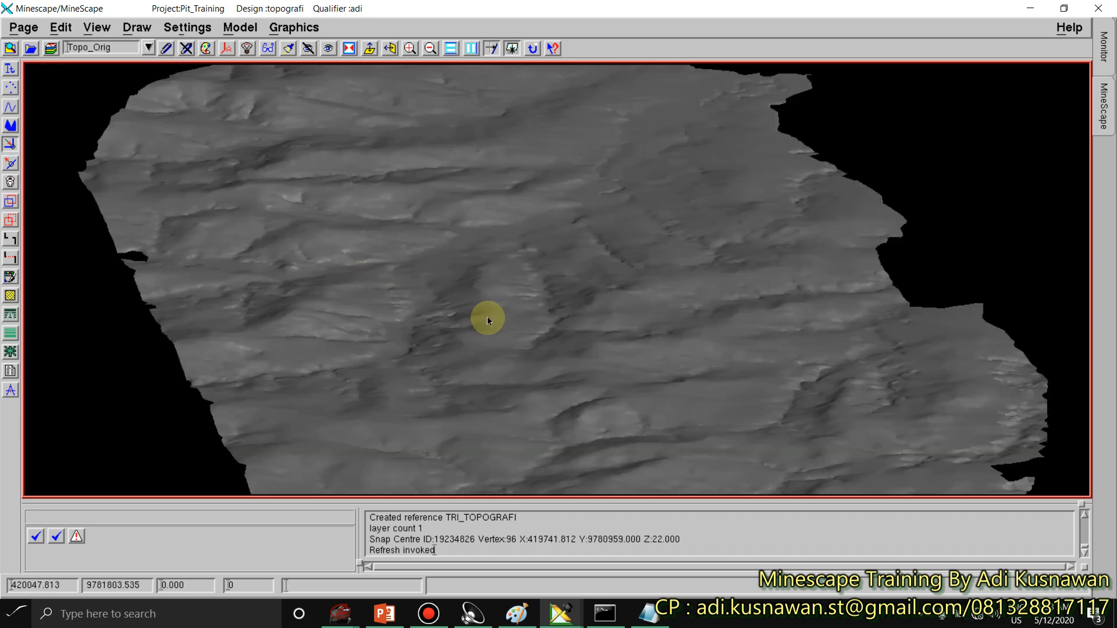
pyautogui.moveTo(487, 318); pyautogui.dragTo(296, 360, button='middle')
pyautogui.scroll(2, 497, 316)
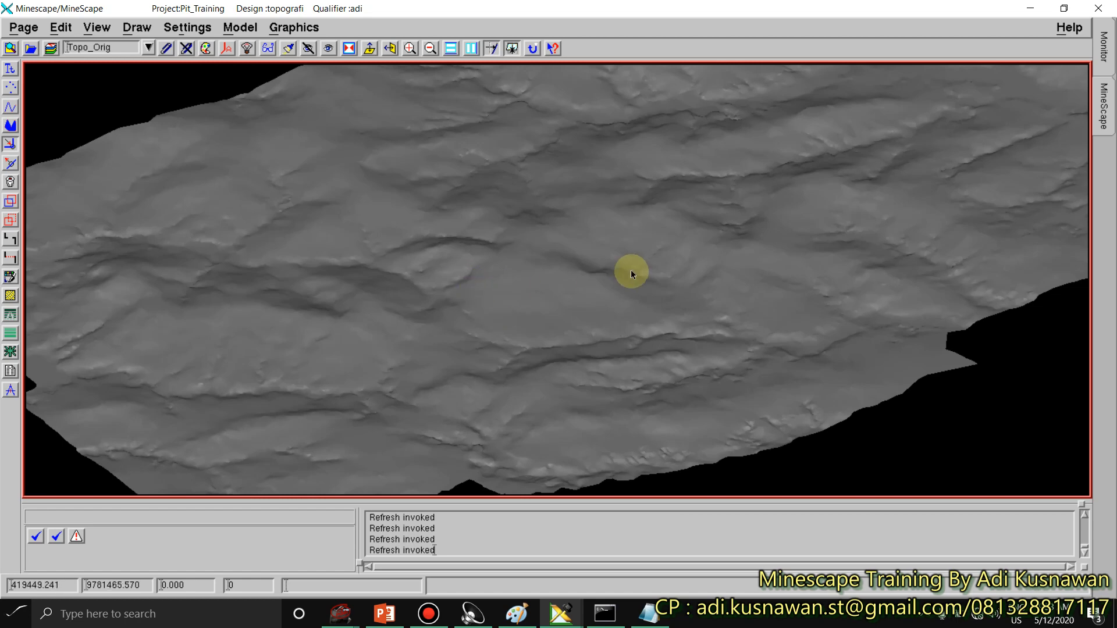
pyautogui.moveTo(407, 298); pyautogui.dragTo(766, 274, button='middle')
pyautogui.scroll(-5, 586, 253)
pyautogui.scroll(5, 543, 263)
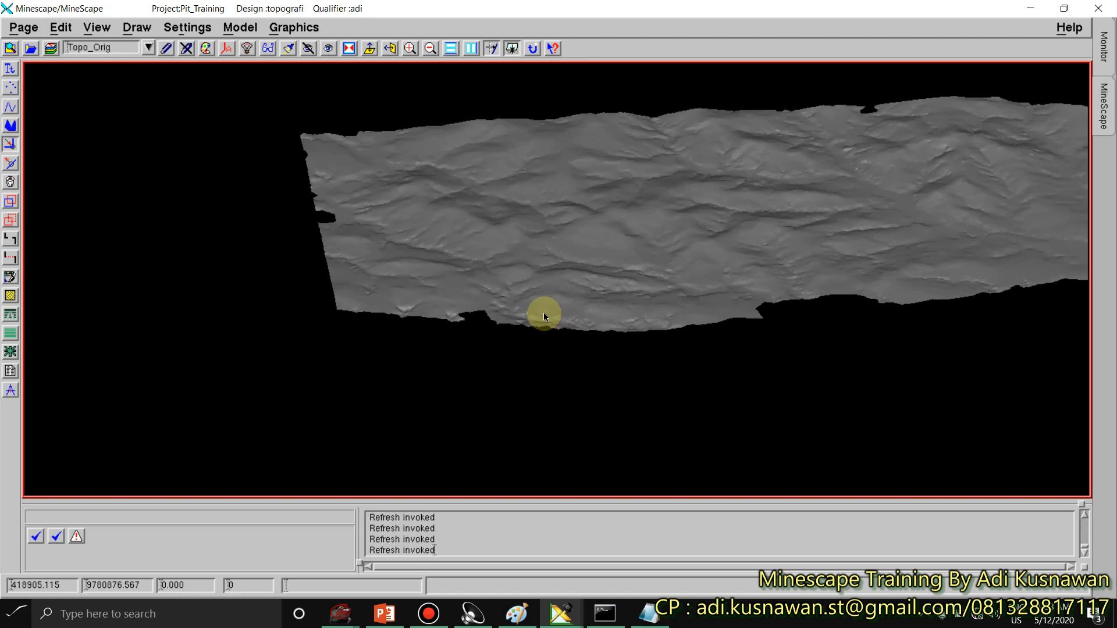
pyautogui.scroll(2, 545, 316)
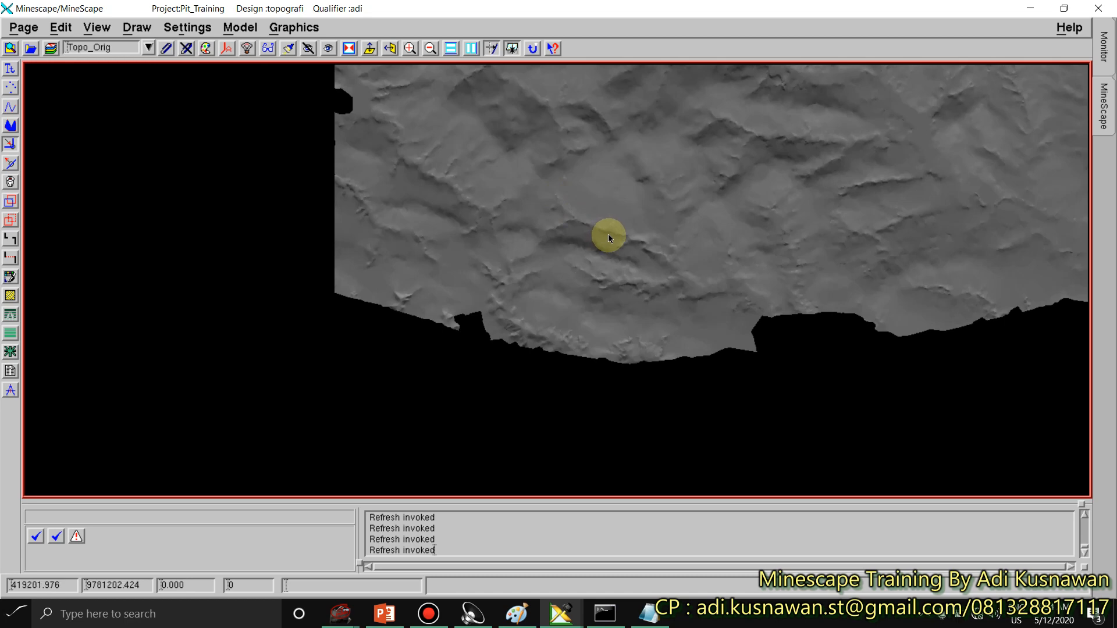
pyautogui.press('Home')
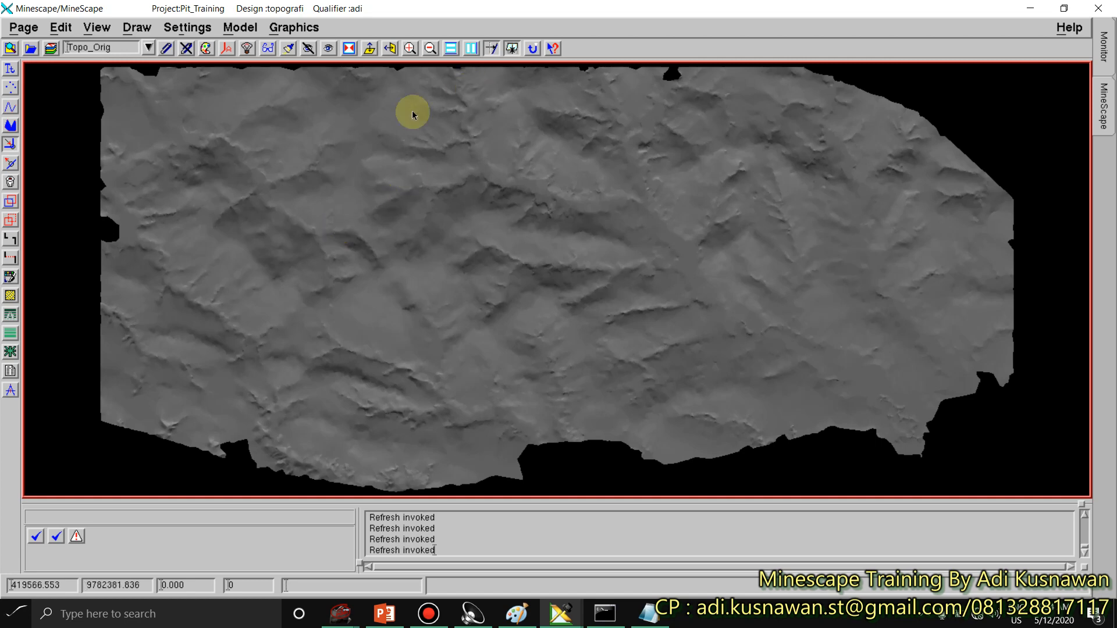
# Step: Hide the tri_topografi triangulation and show the topografi design file again in the reference overrides
pyautogui.click(270, 47)
pyautogui.click(565, 376)
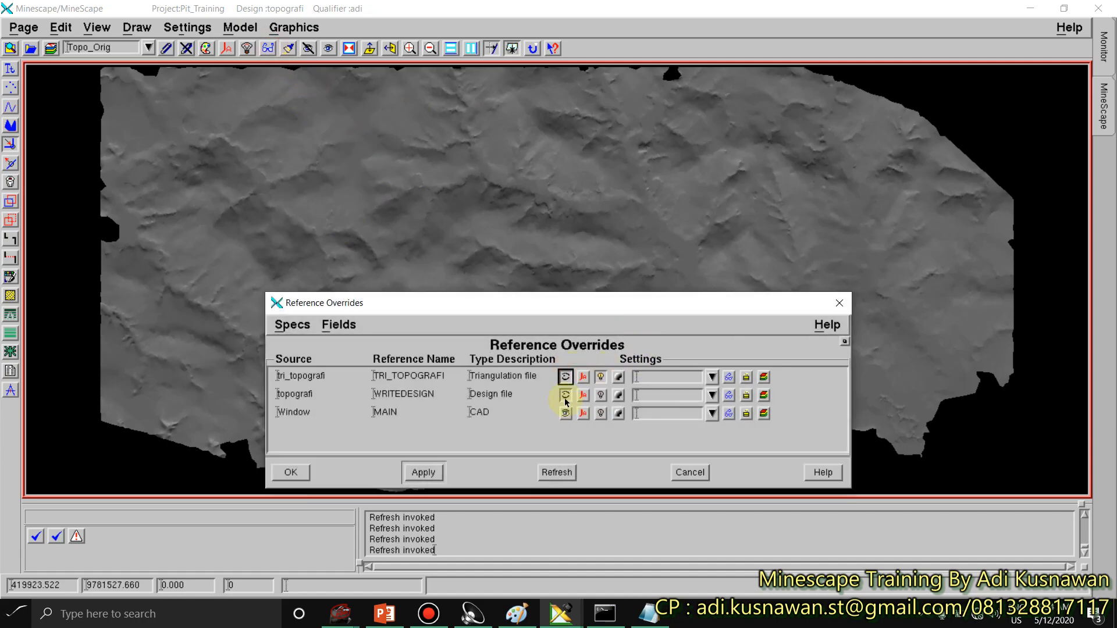
pyautogui.click(564, 395)
pyautogui.click(291, 472)
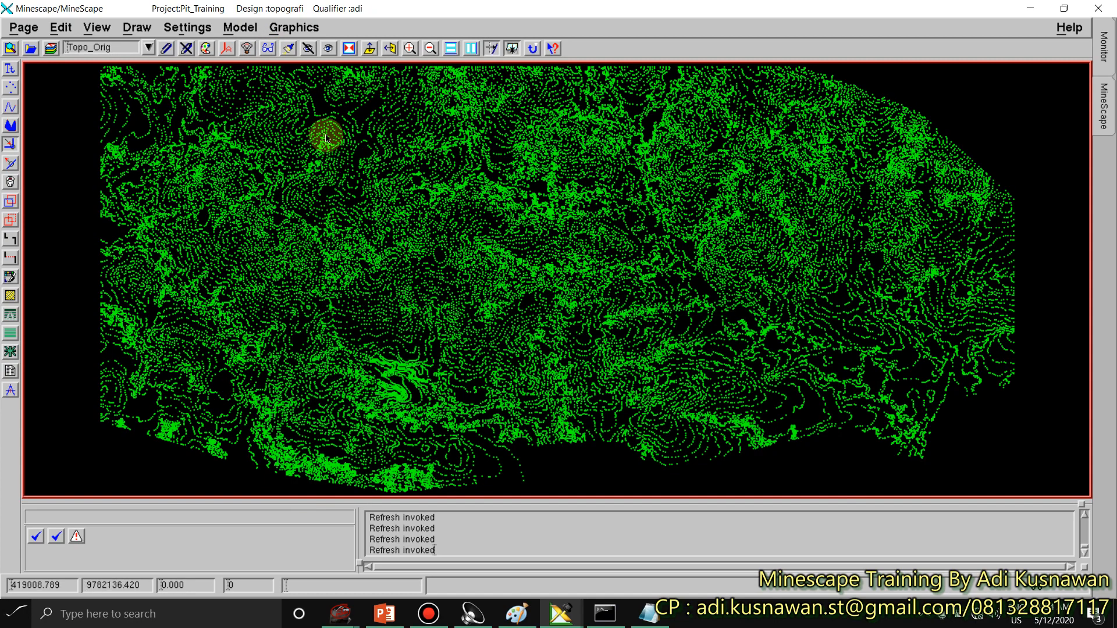
# Step: Switch the current design layer to BDY_TOPO_ORIG to load the topography boundary
pyautogui.click(148, 48)
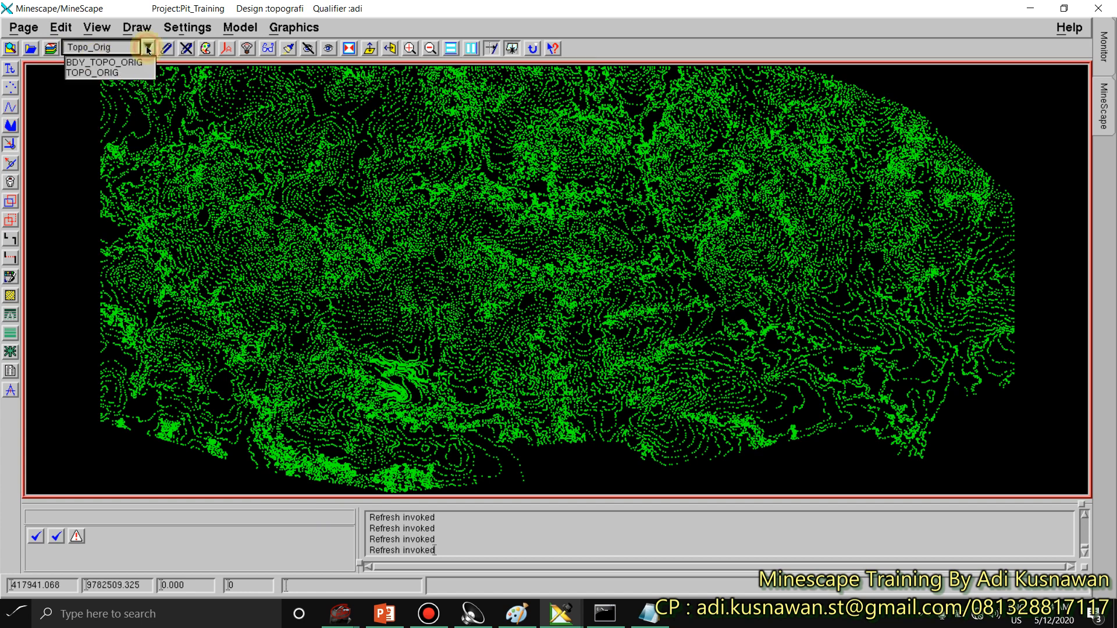
pyautogui.click(87, 72)
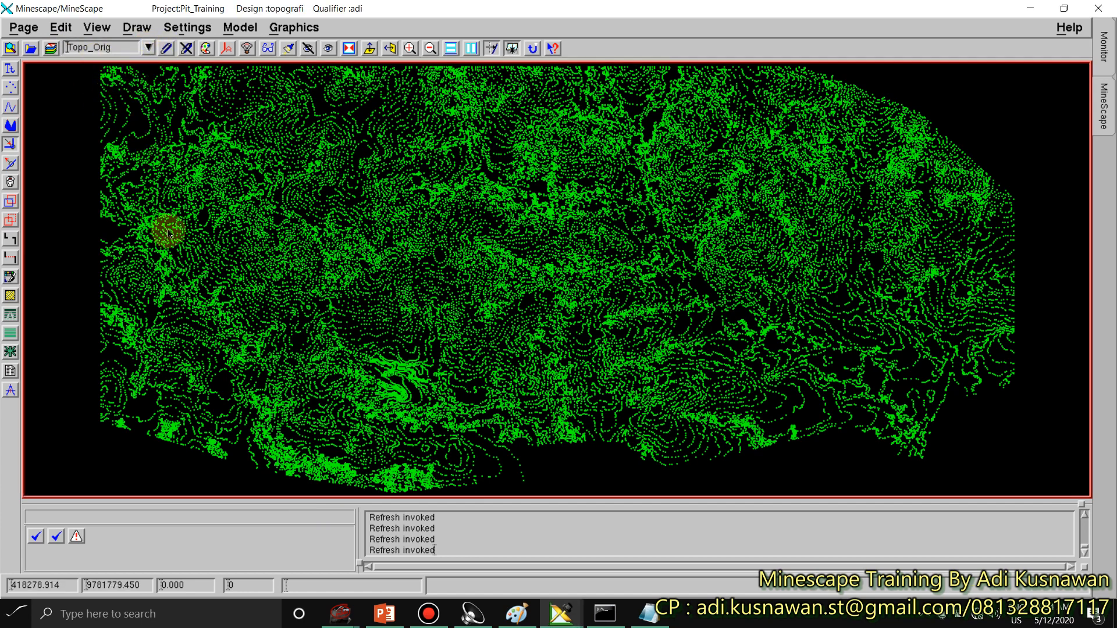
pyautogui.scroll(-2, 165, 232)
pyautogui.click(148, 48)
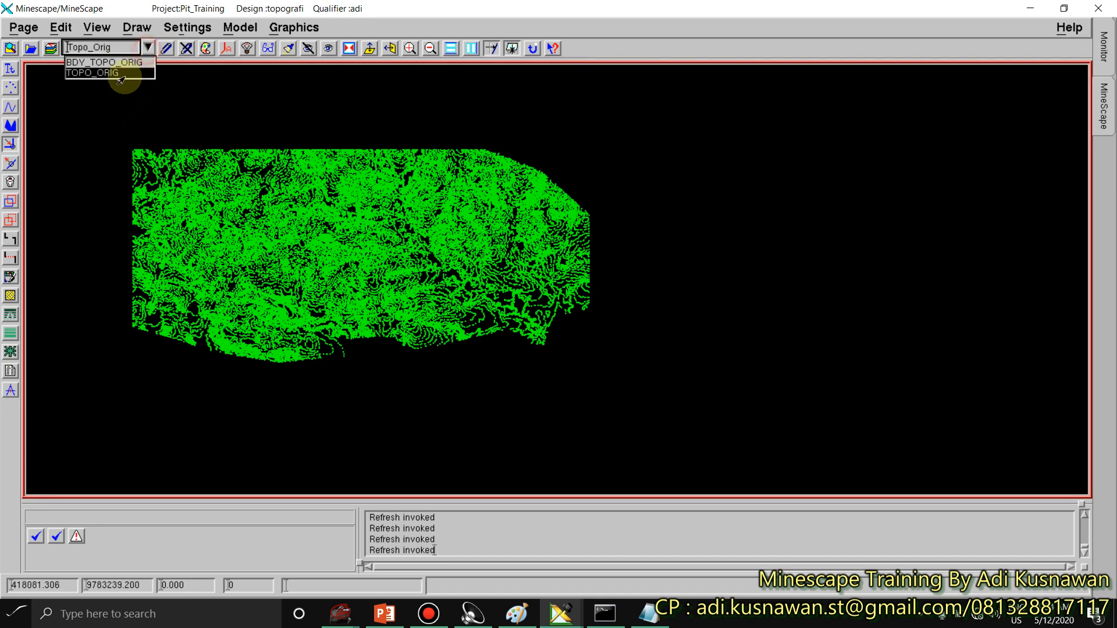
pyautogui.click(99, 74)
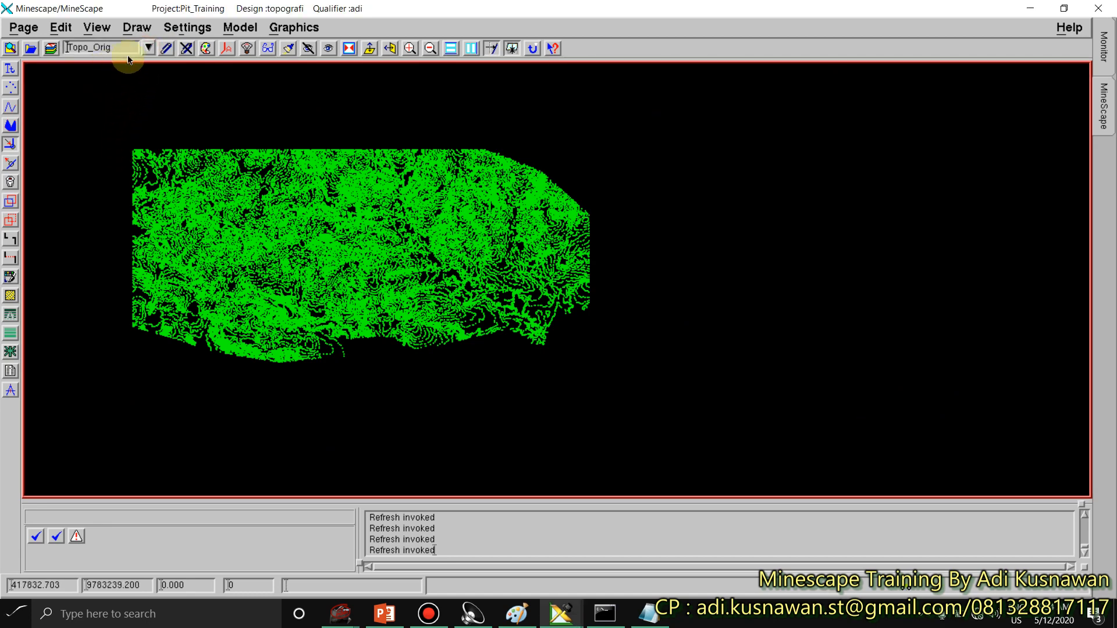
pyautogui.click(148, 48)
pyautogui.click(102, 63)
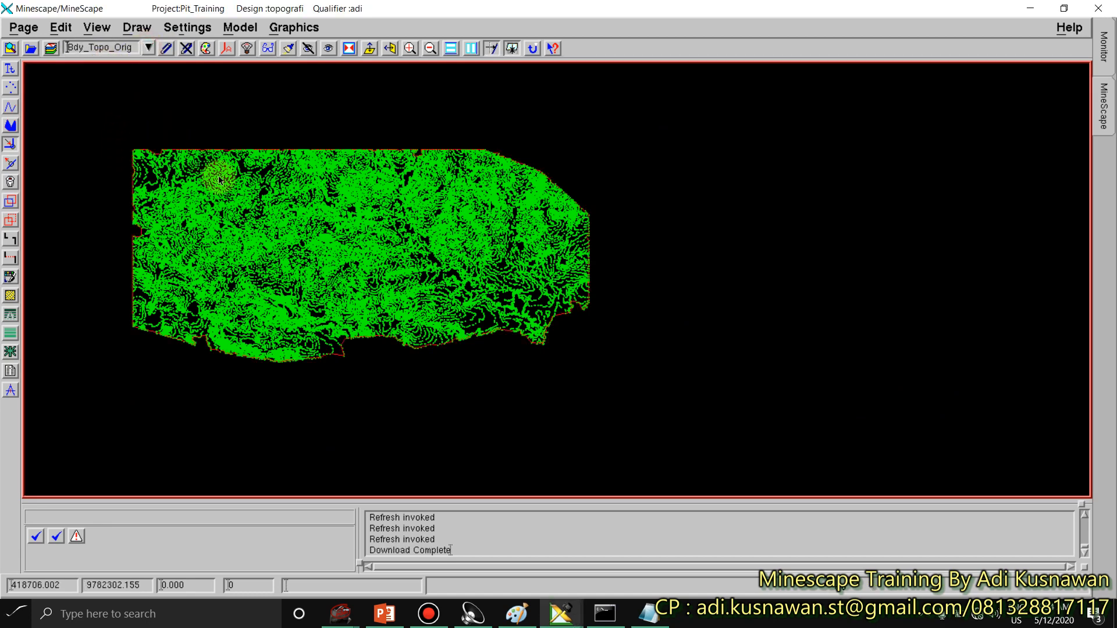
# Step: Examine the boundary line around the topography points up close, selecting and deselecting it to check its extent
pyautogui.middleClick(209, 120)
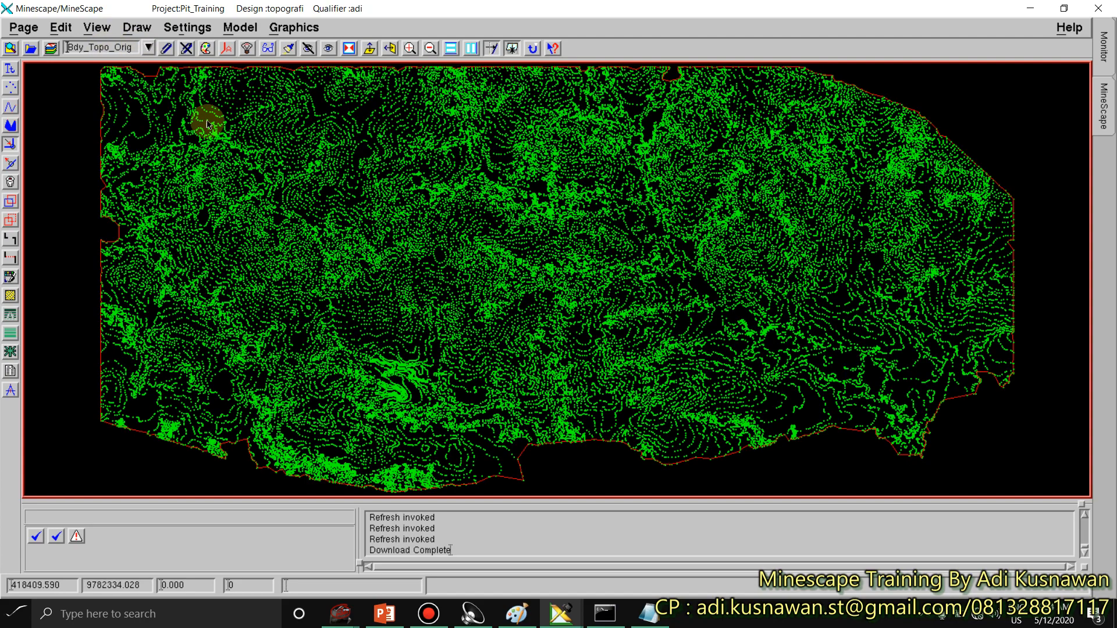
pyautogui.scroll(1, 82, 99)
pyautogui.moveTo(159, 141); pyautogui.dragTo(112, 337, button='middle')
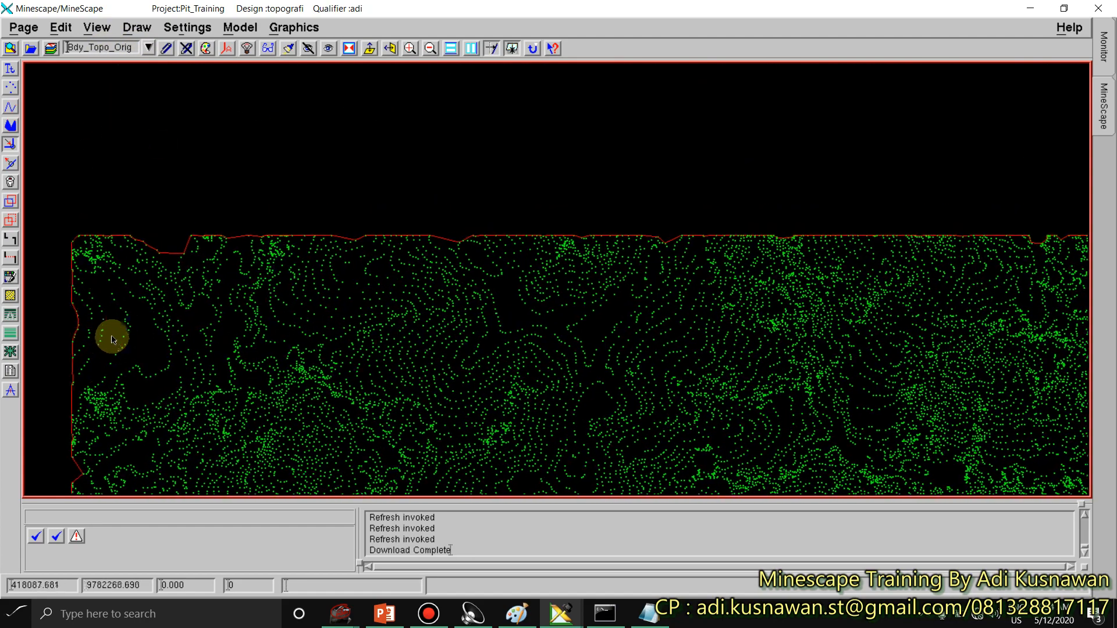
pyautogui.click(184, 255)
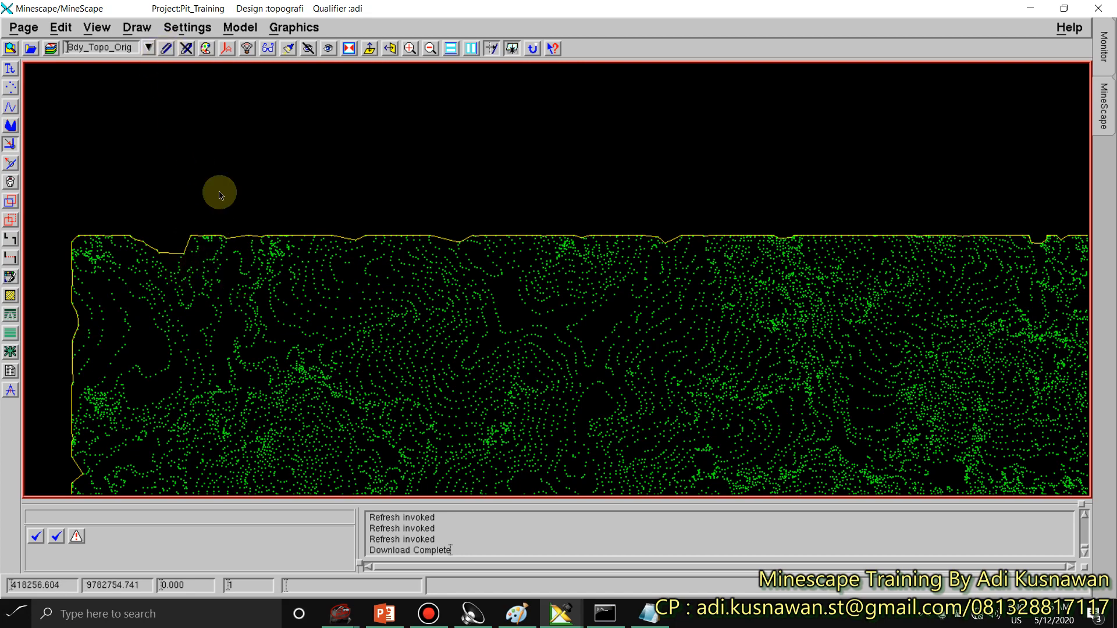
pyautogui.click(363, 176)
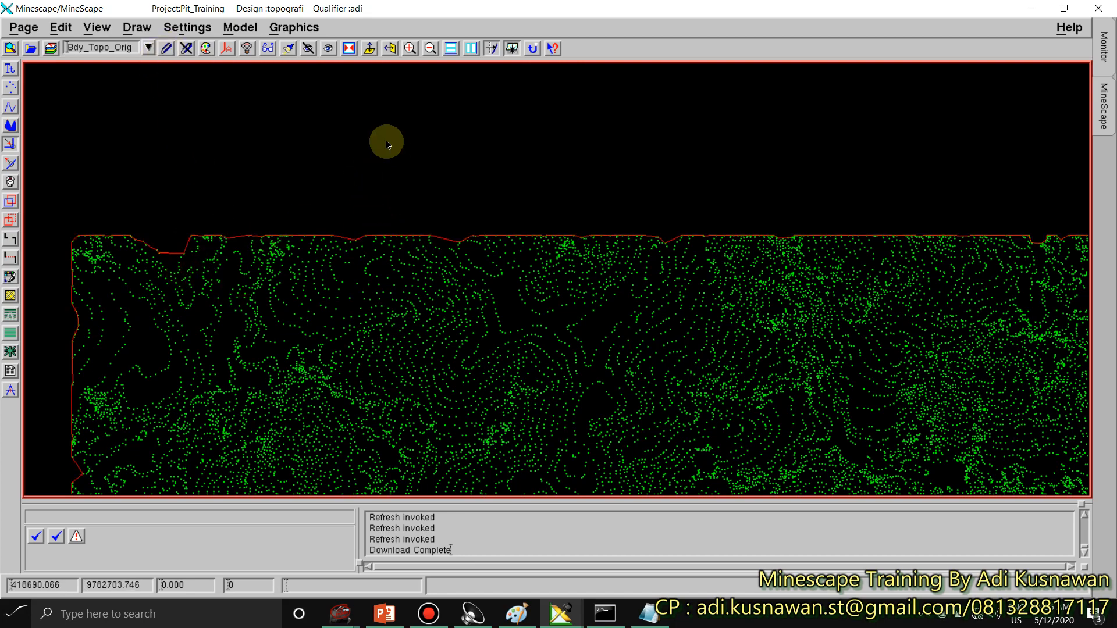
pyautogui.scroll(-2, 387, 141)
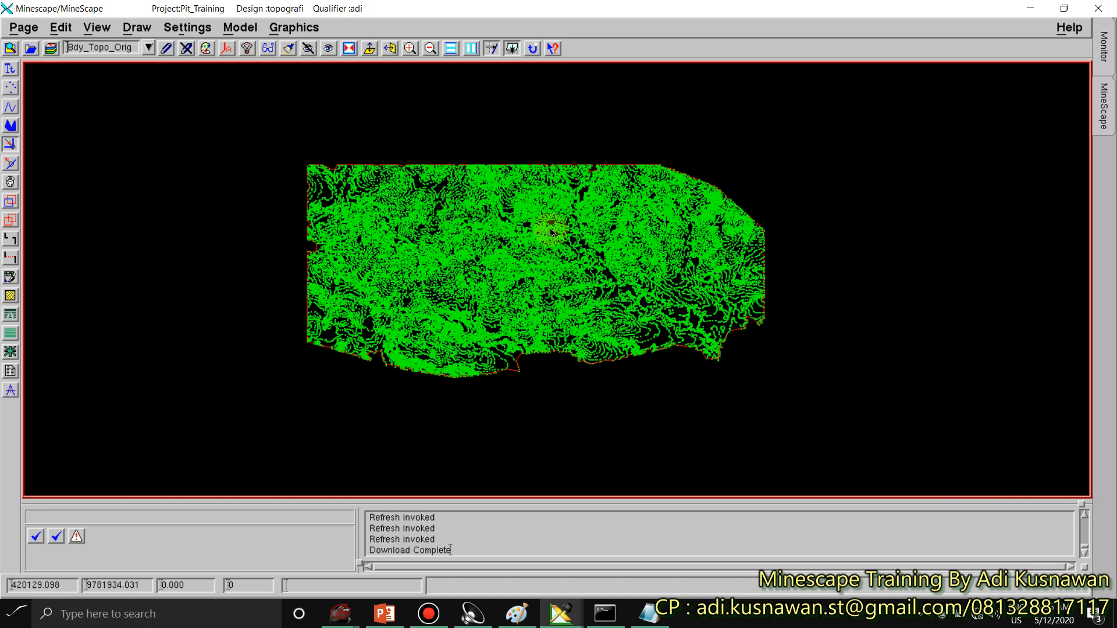
pyautogui.scroll(2, 514, 225)
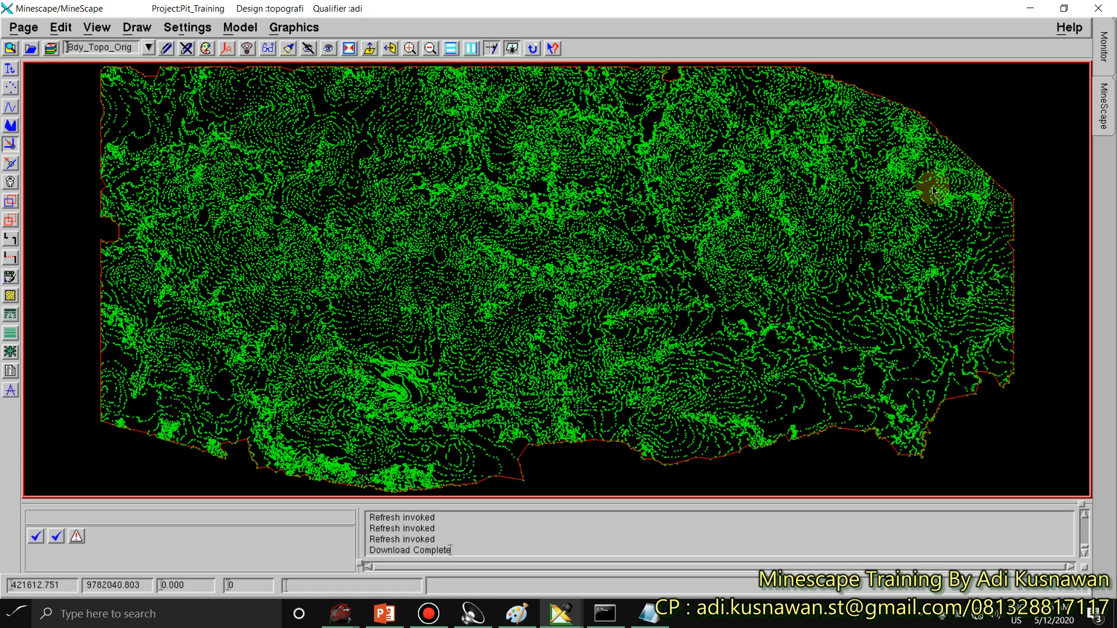
# Step: Set the line weight of the topography boundary to ThreeX and deselect the line
pyautogui.click(948, 402)
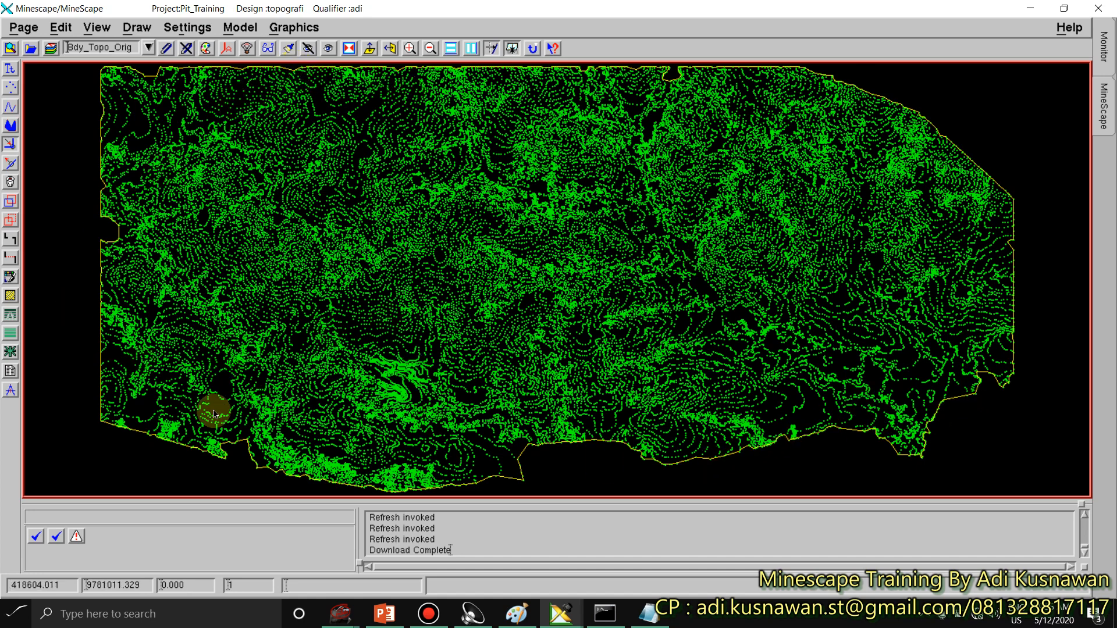
pyautogui.click(10, 334)
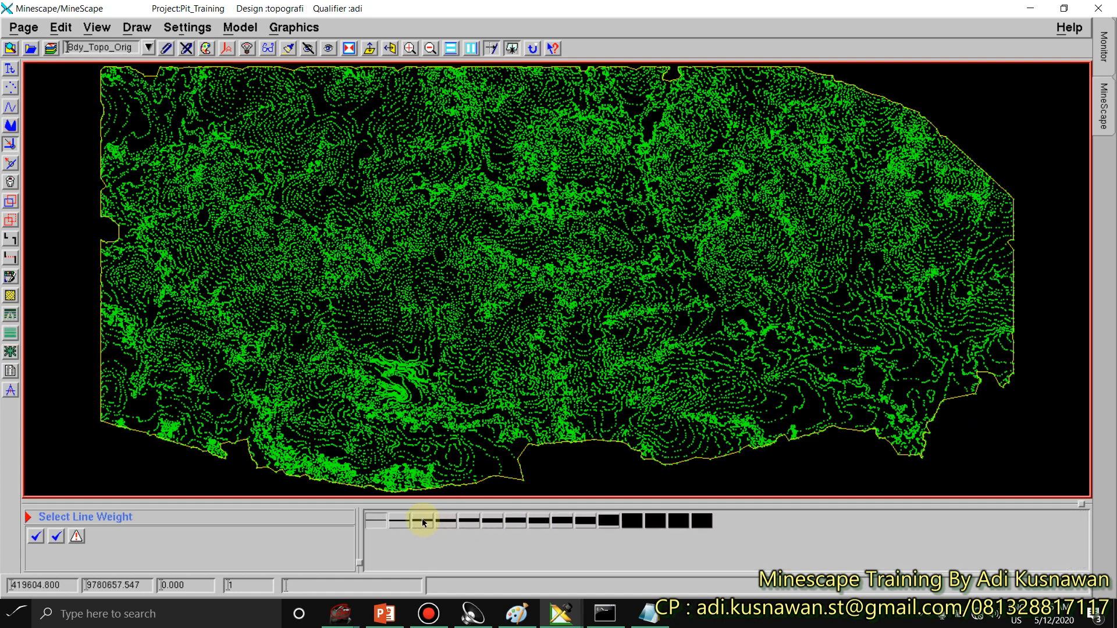
pyautogui.click(424, 521)
pyautogui.click(581, 465)
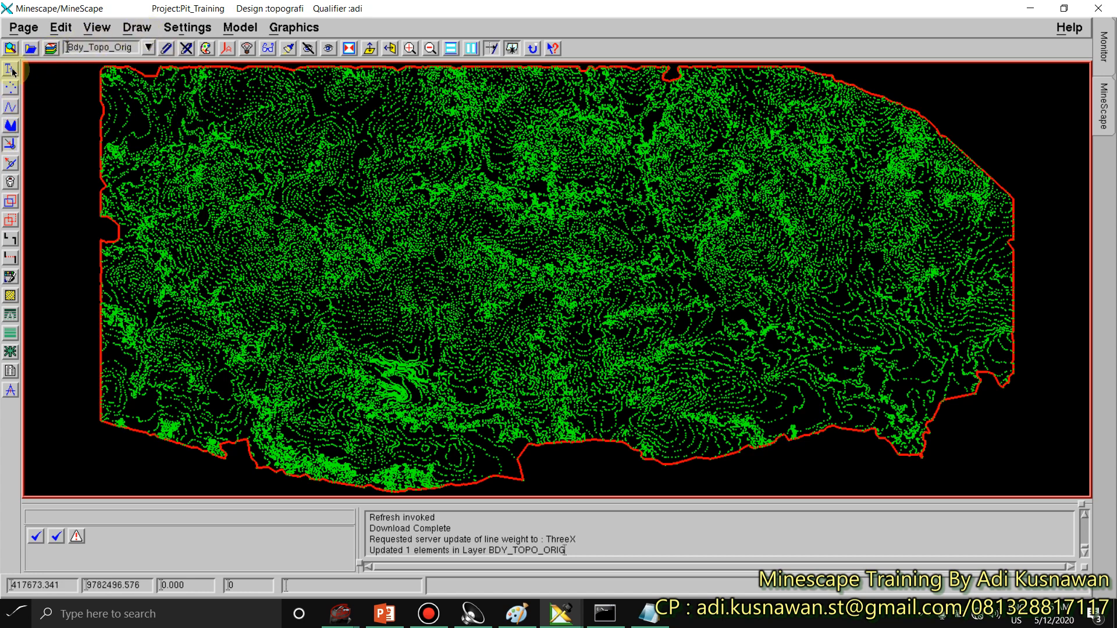
# Step: Open the Minescape Explorer and list the project's sheet specs
pyautogui.click(10, 49)
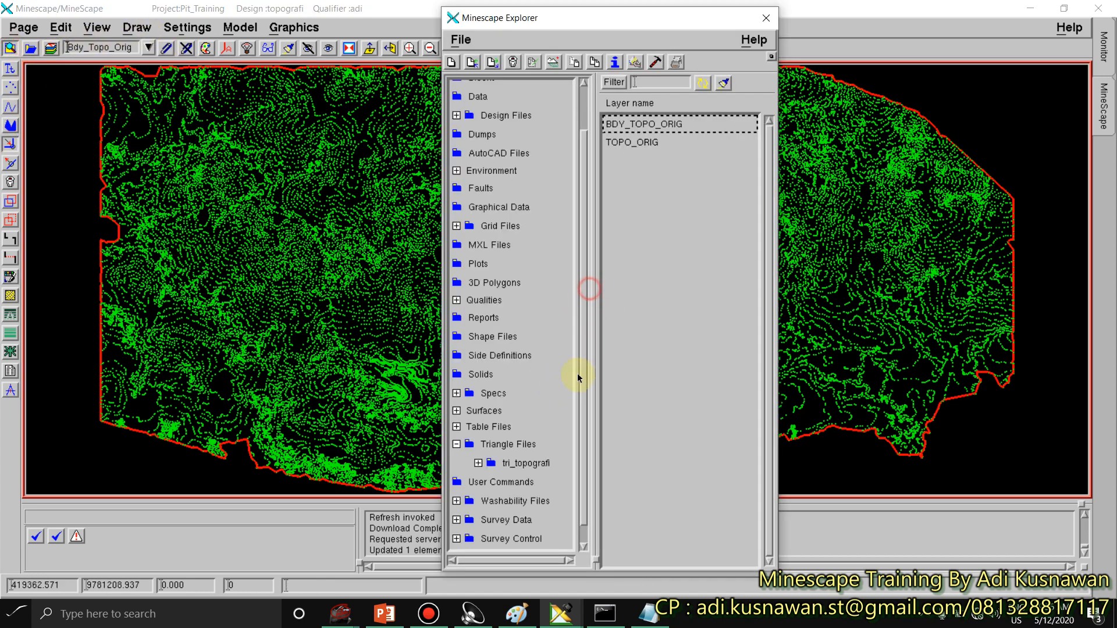
pyautogui.click(456, 394)
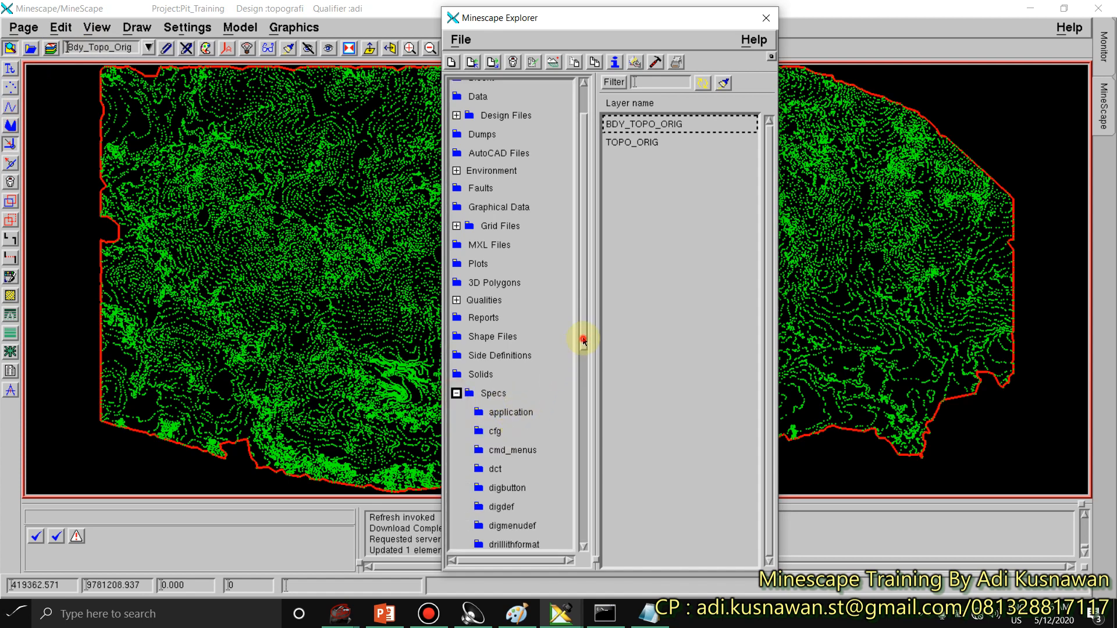
pyautogui.moveTo(584, 340); pyautogui.dragTo(585, 462)
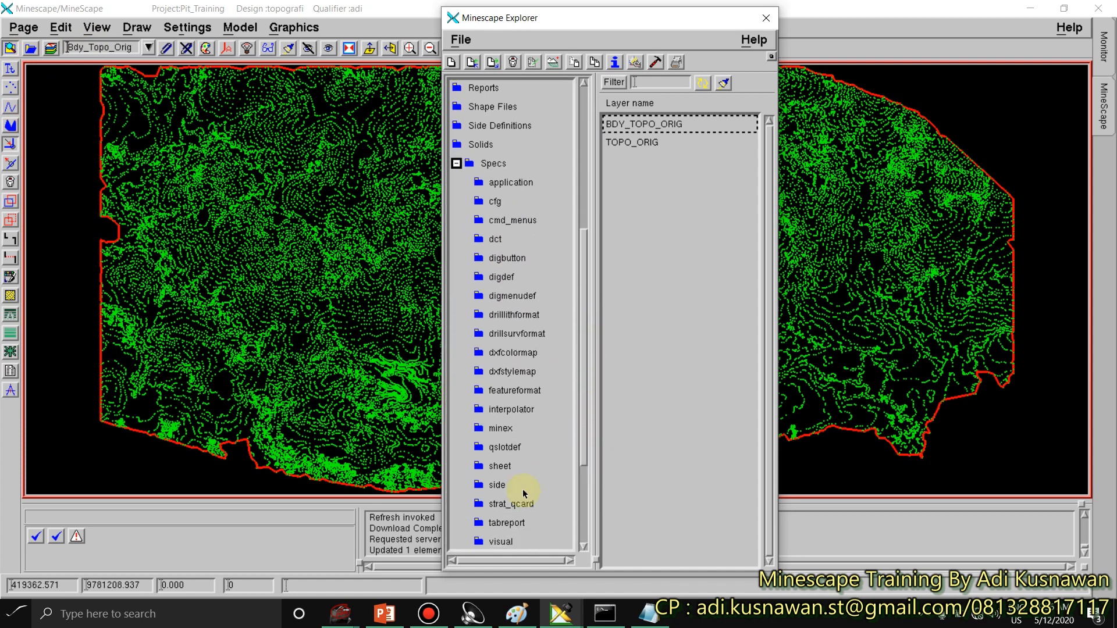
pyautogui.click(499, 466)
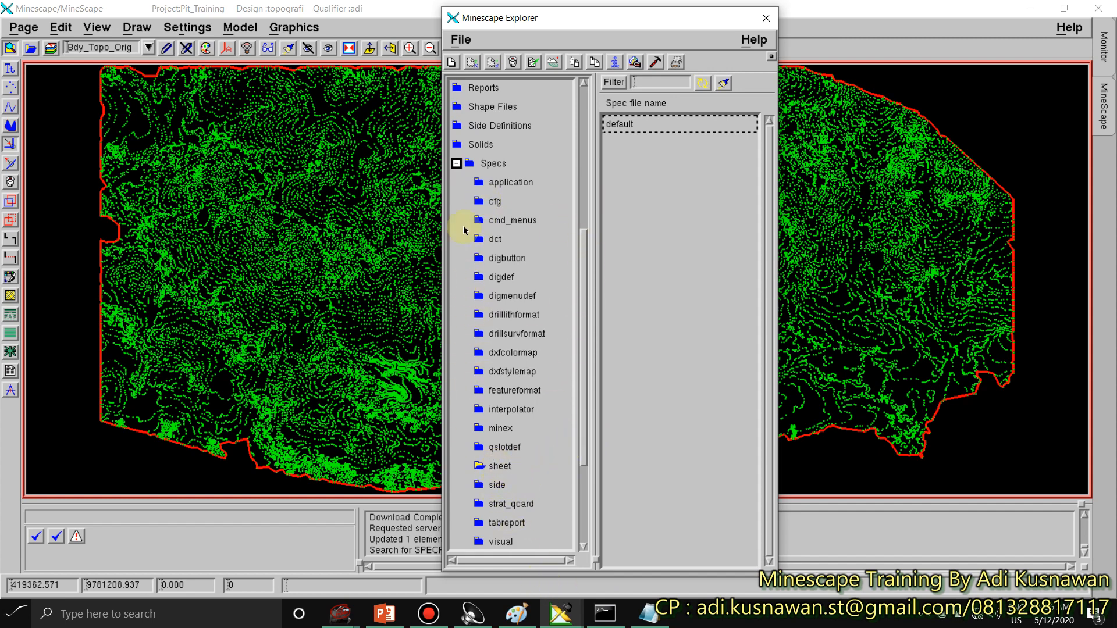
pyautogui.click(453, 61)
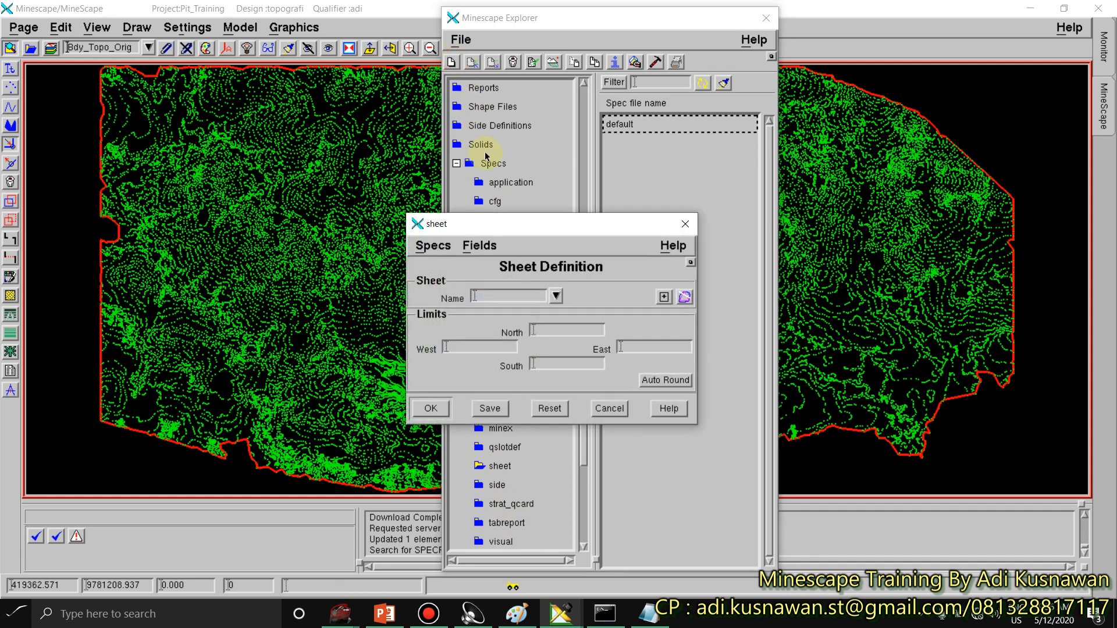
pyautogui.click(606, 409)
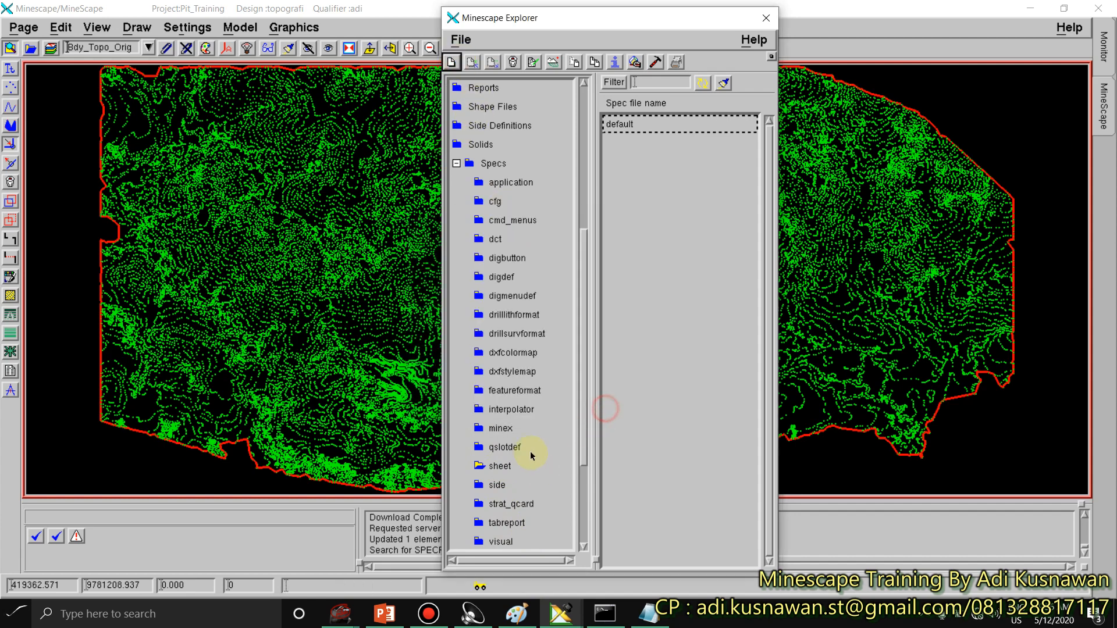
pyautogui.click(492, 163)
pyautogui.click(451, 62)
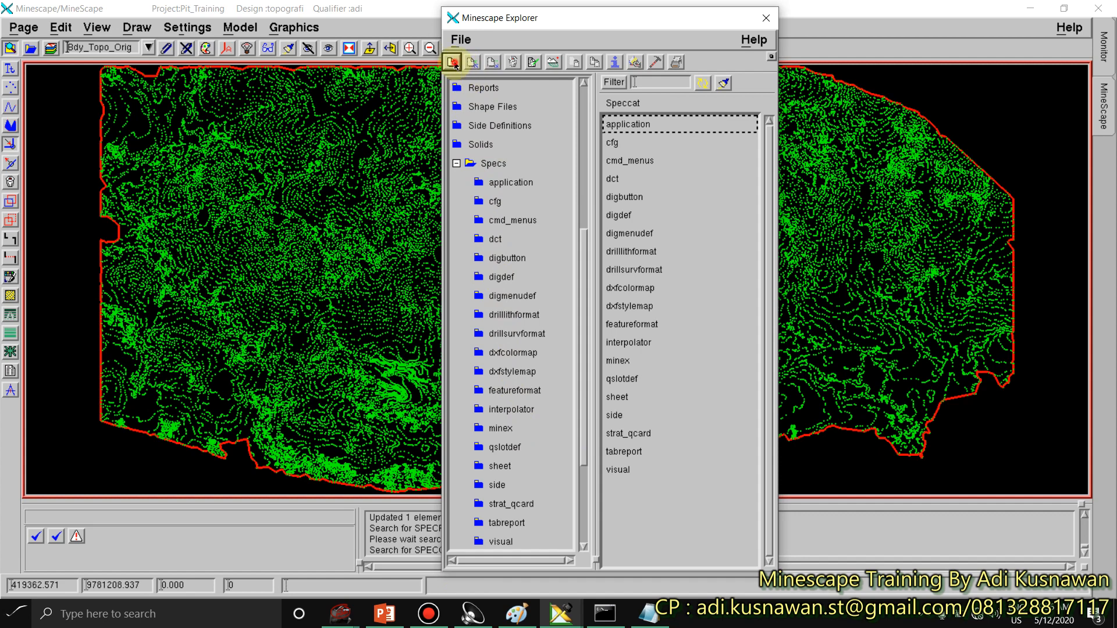
pyautogui.click(602, 361)
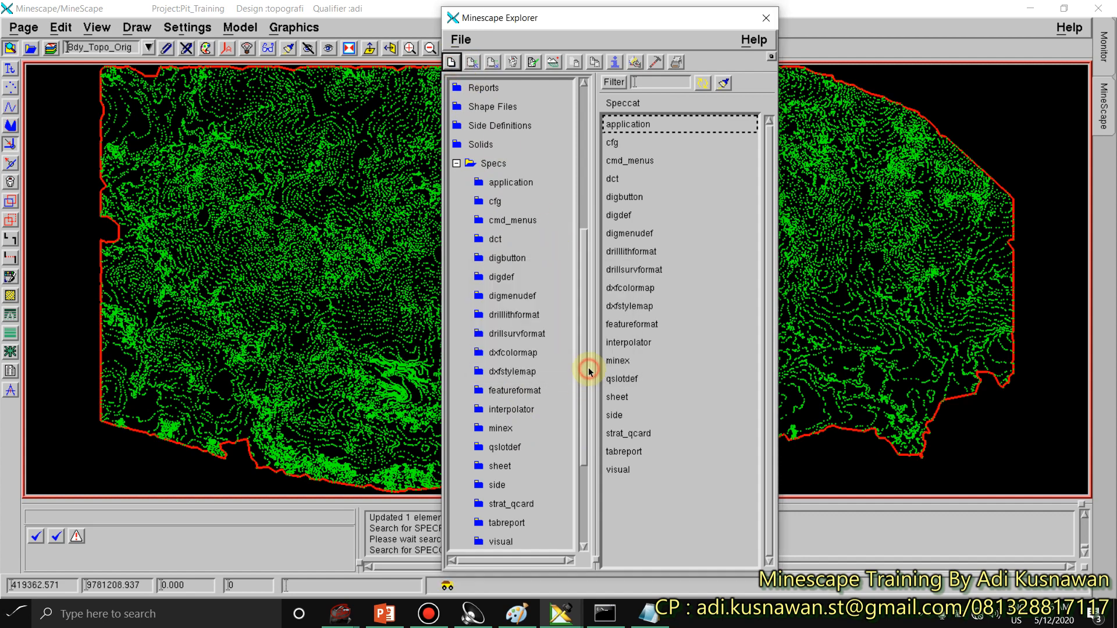
pyautogui.click(489, 165)
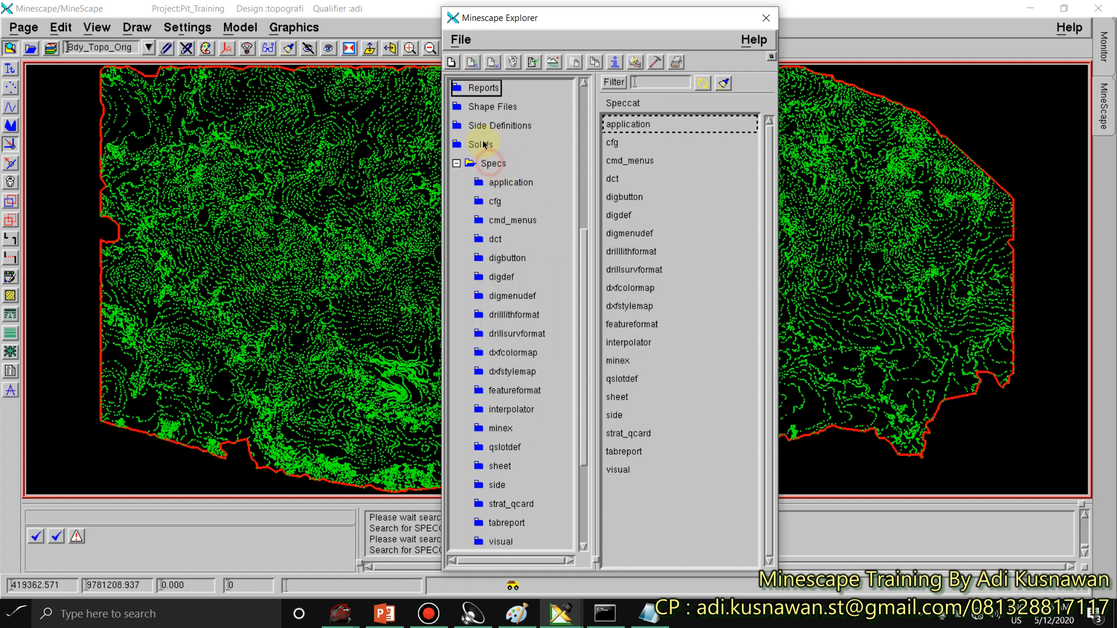
pyautogui.click(451, 62)
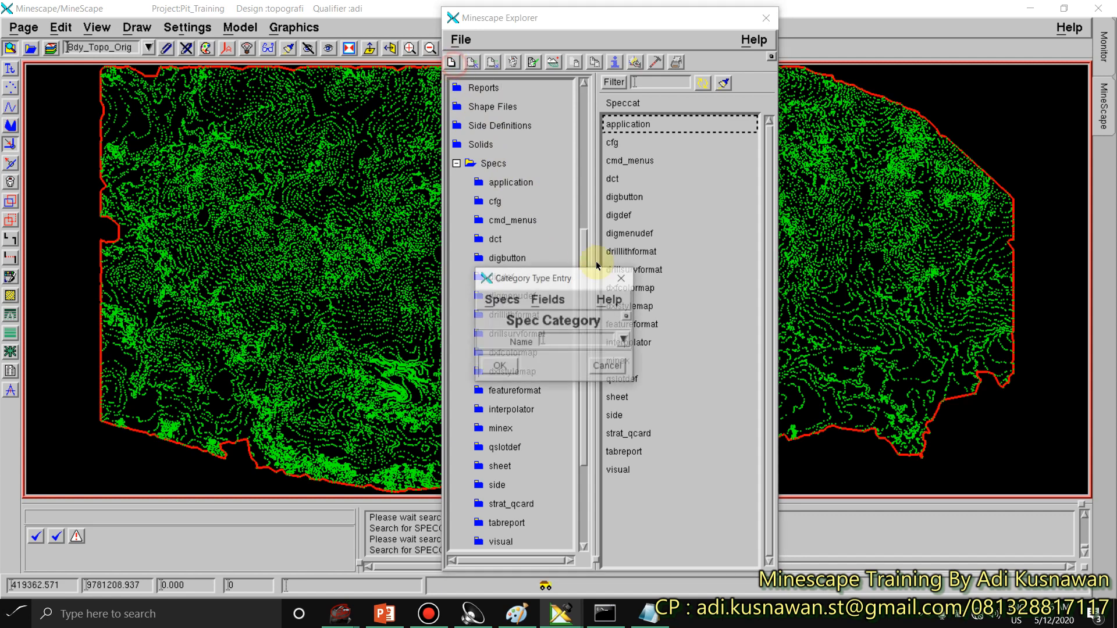
pyautogui.click(625, 342)
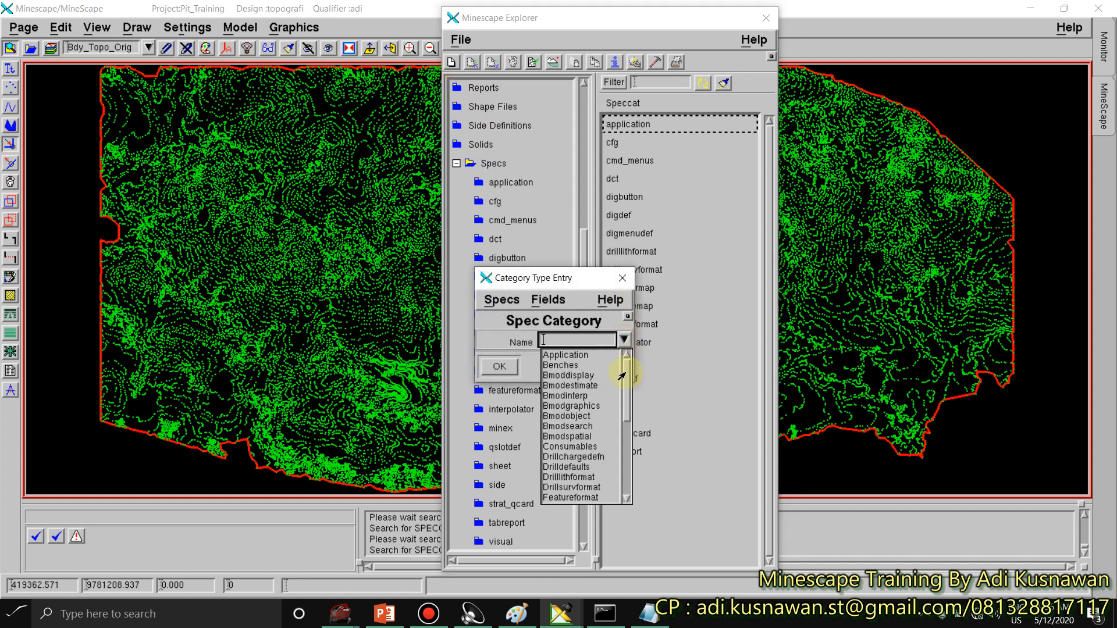
pyautogui.moveTo(624, 374); pyautogui.dragTo(621, 476)
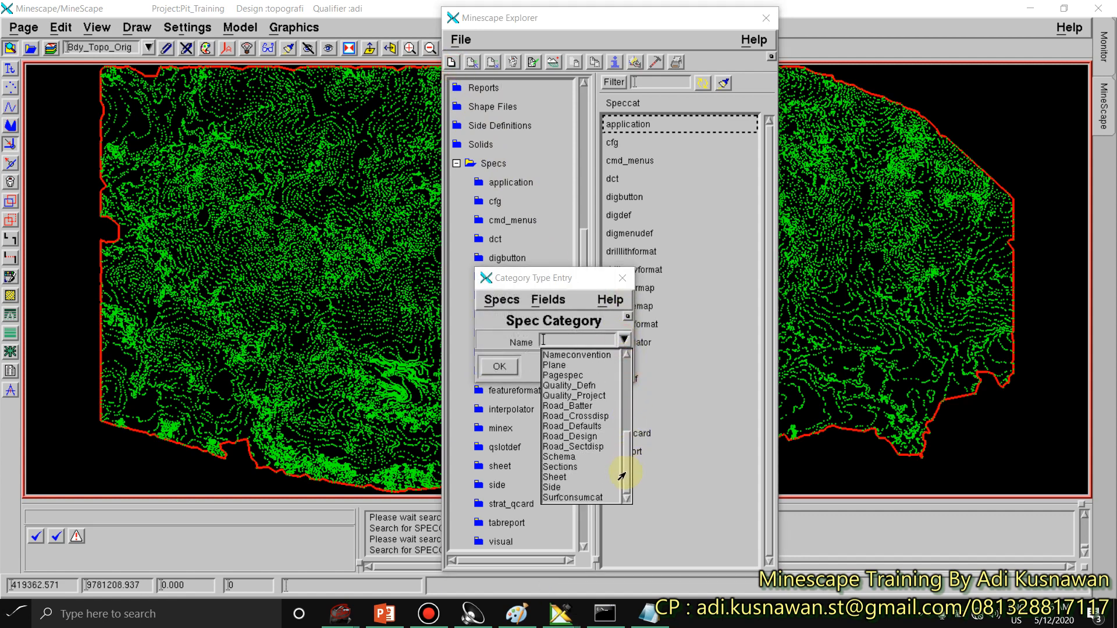
pyautogui.click(554, 477)
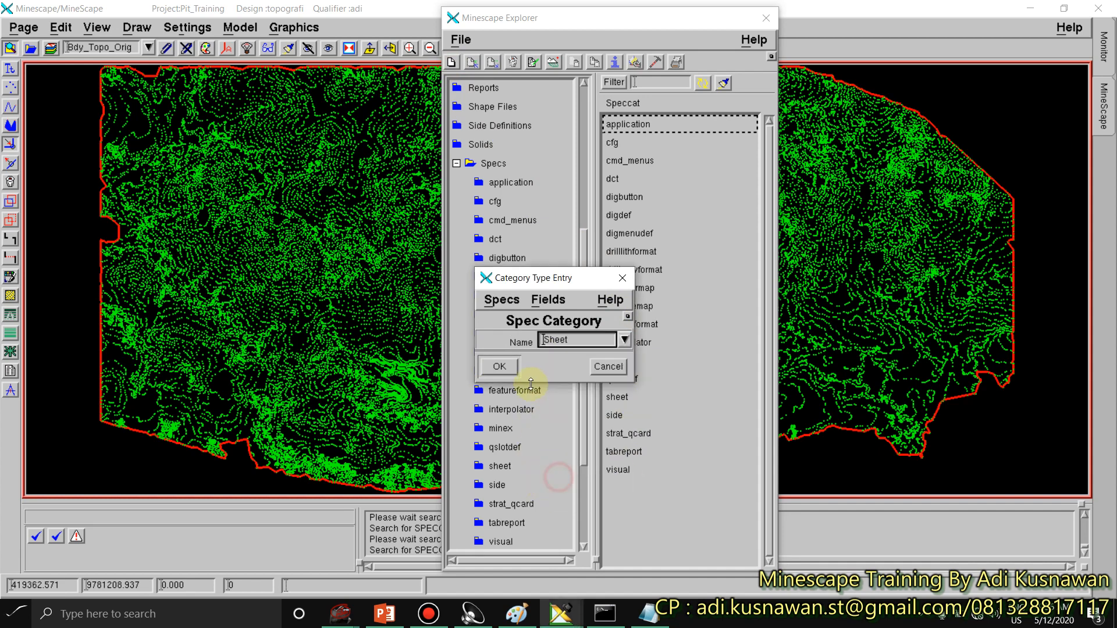
pyautogui.click(594, 368)
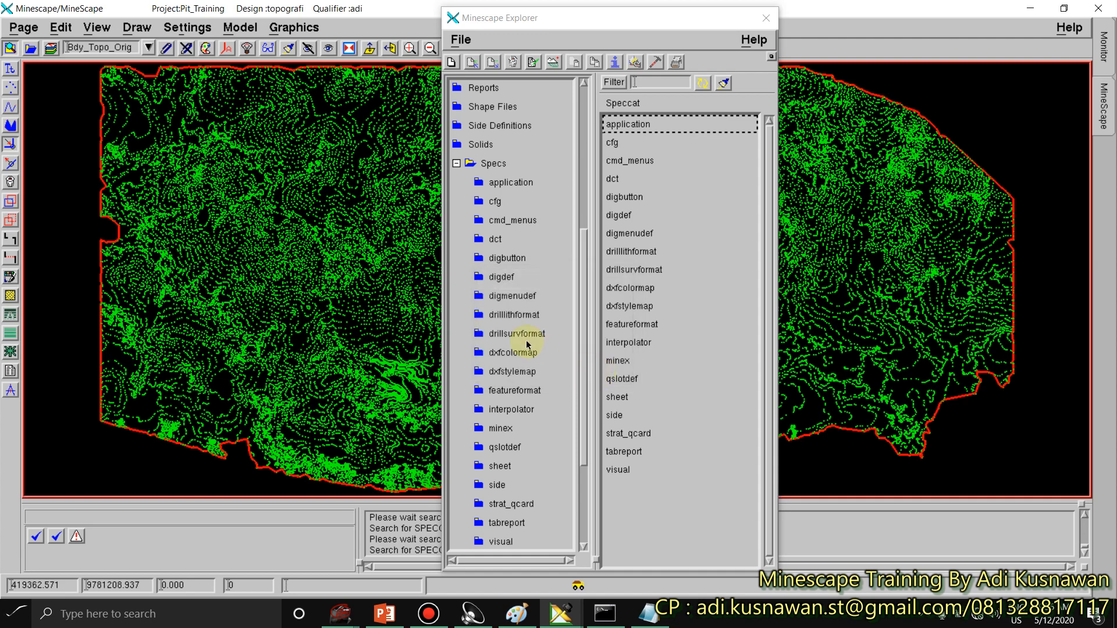
# Step: Start a new sheet definition named sheet_orig and try to define its limits with a fence
pyautogui.scroll(-3, 581, 356)
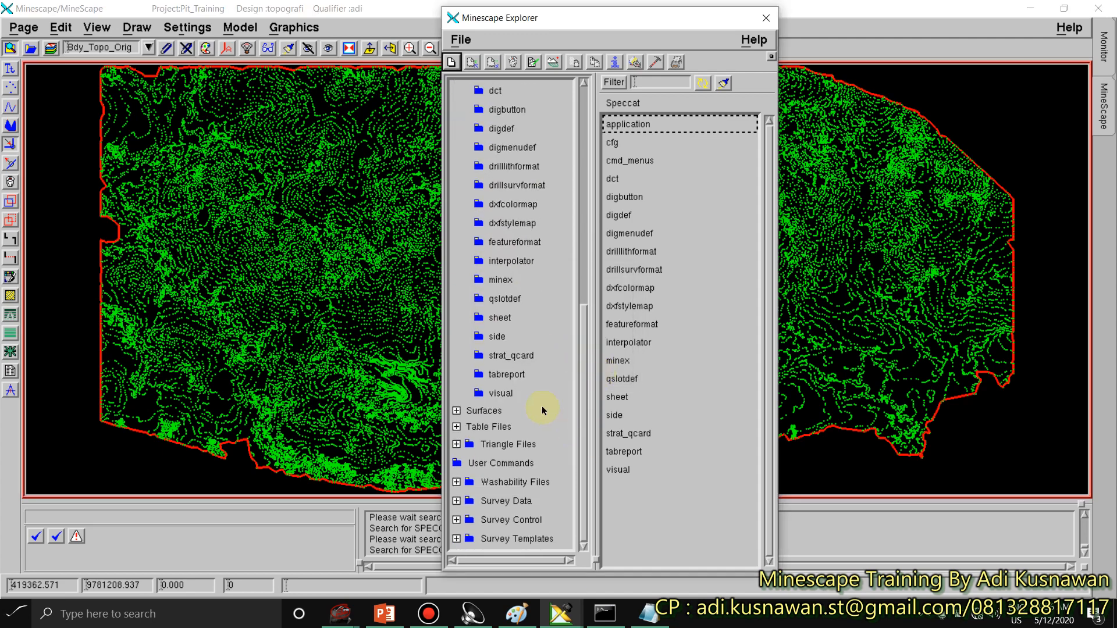
pyautogui.click(500, 318)
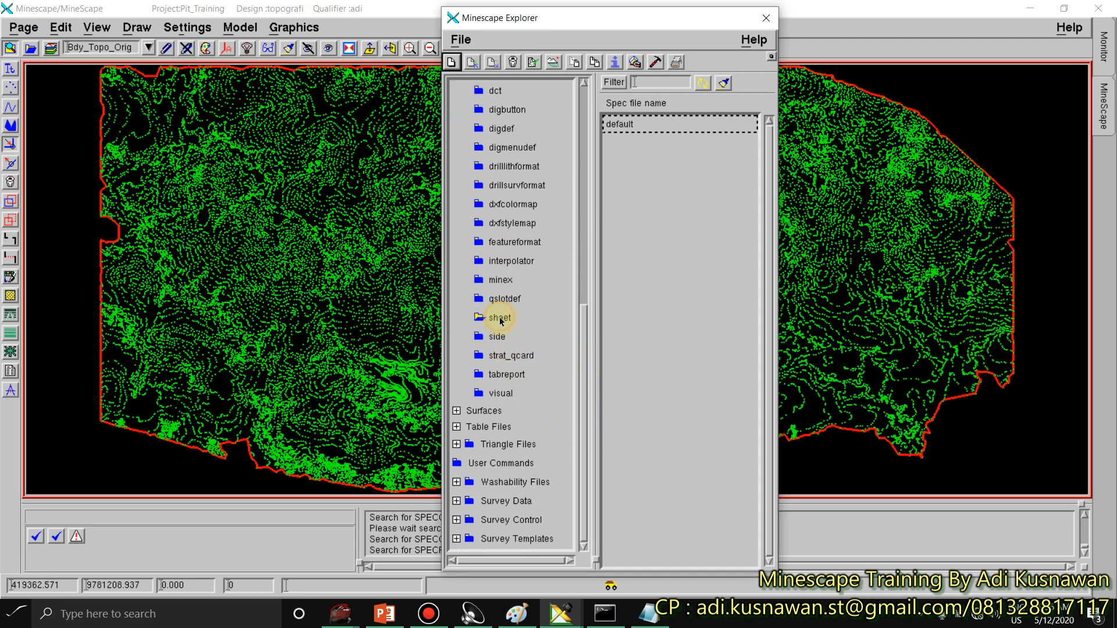
pyautogui.click(453, 60)
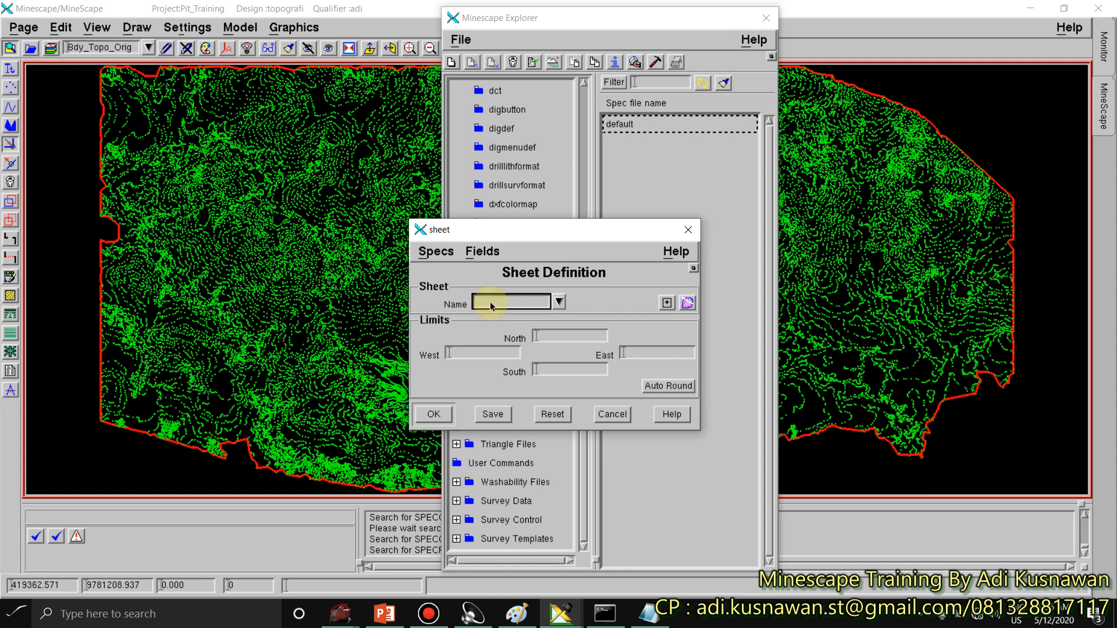
pyautogui.write('sheet_orig')
pyautogui.click(667, 303)
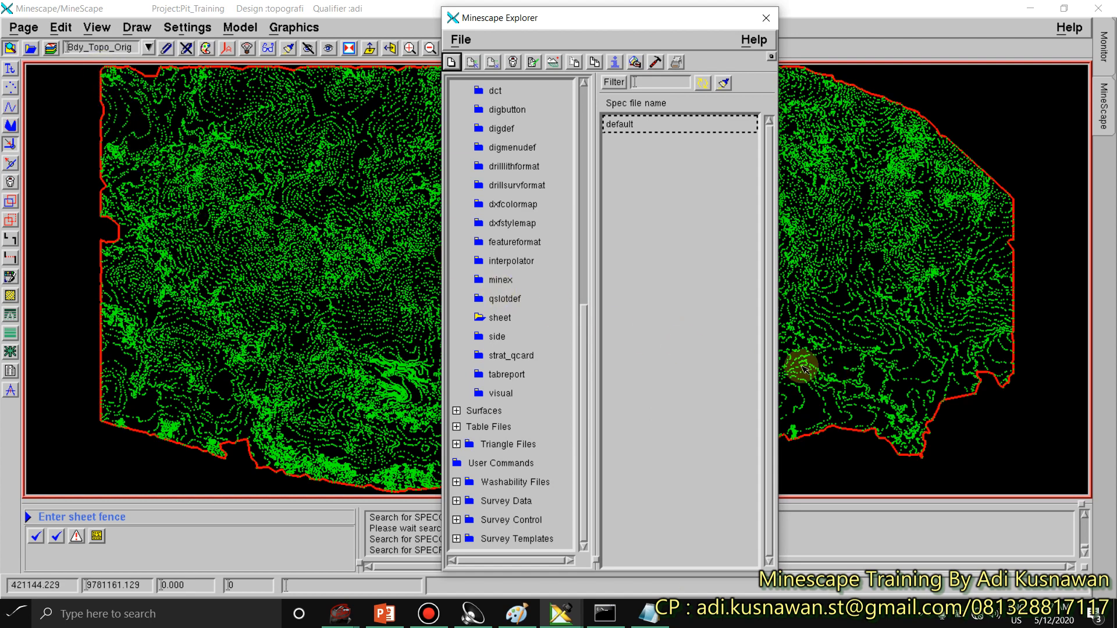
pyautogui.click(97, 536)
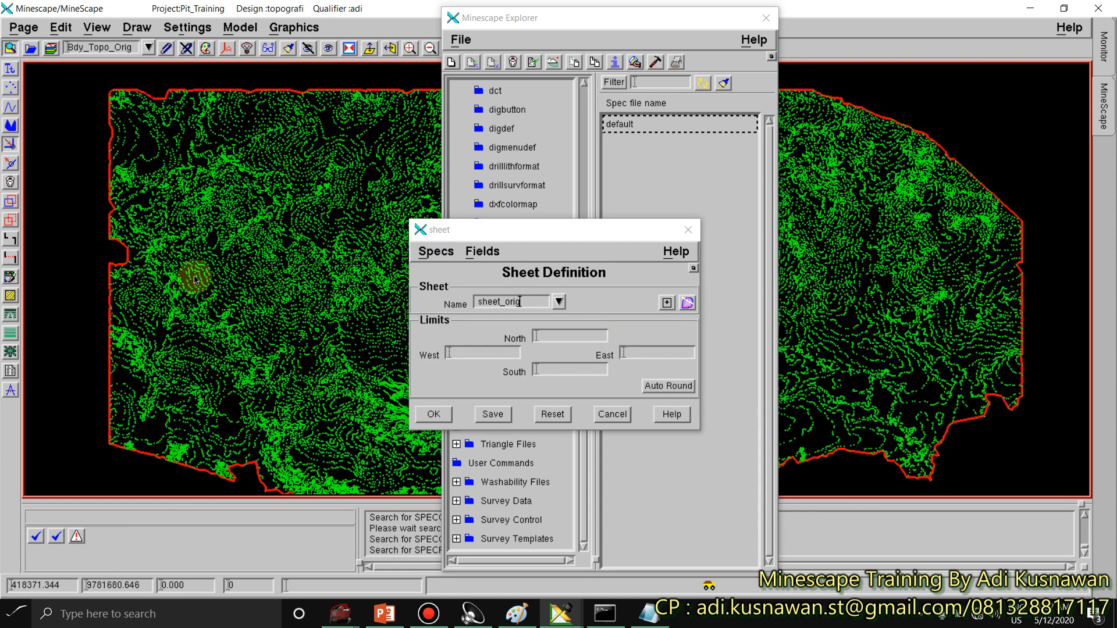
# Step: Take the limits of sheet_orig from the red topography boundary element, save the sheet and select it among the sheet specs
pyautogui.click(688, 303)
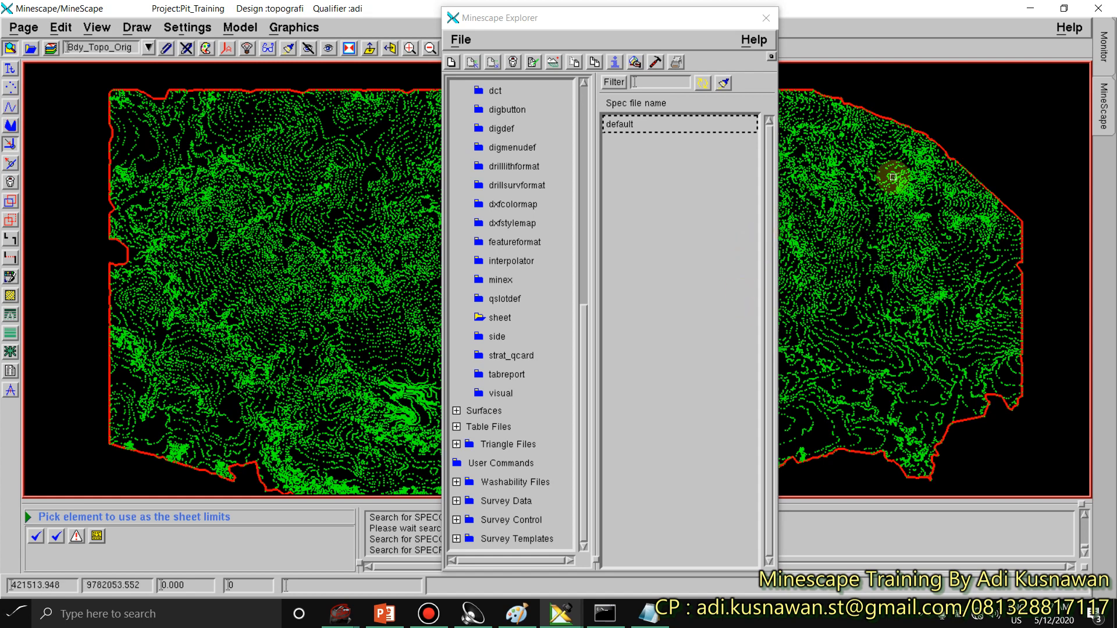
pyautogui.click(965, 420)
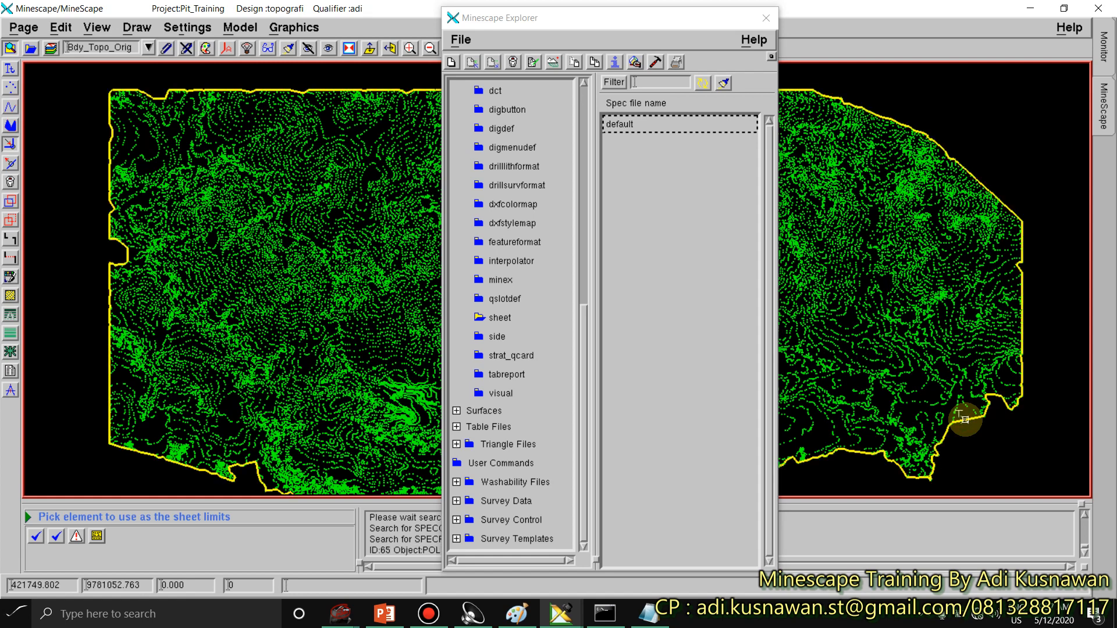
pyautogui.click(965, 419)
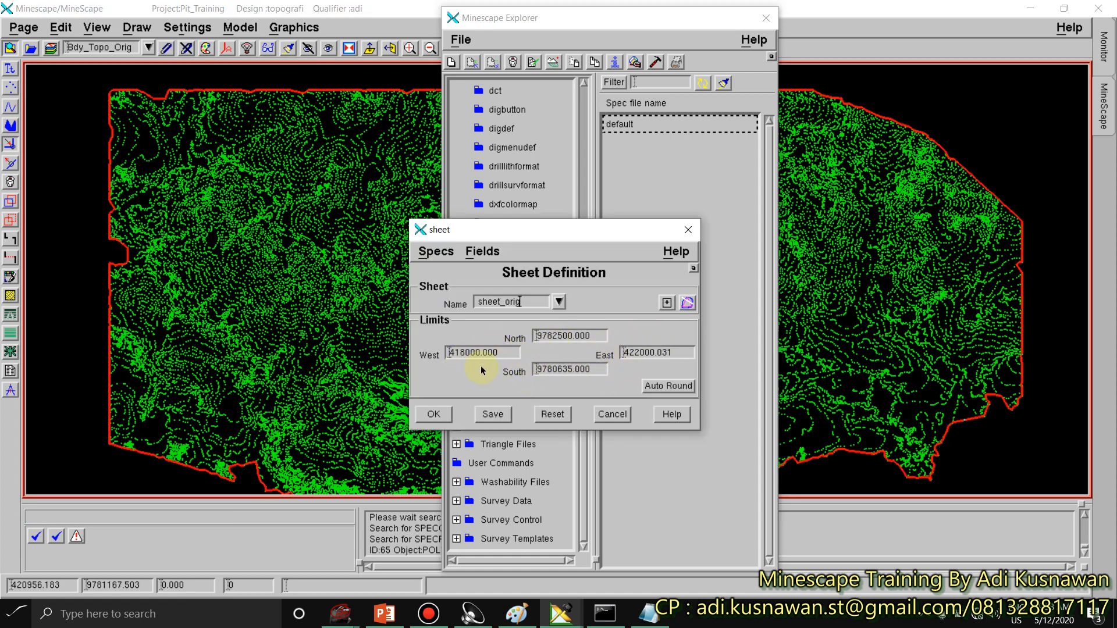
pyautogui.click(434, 414)
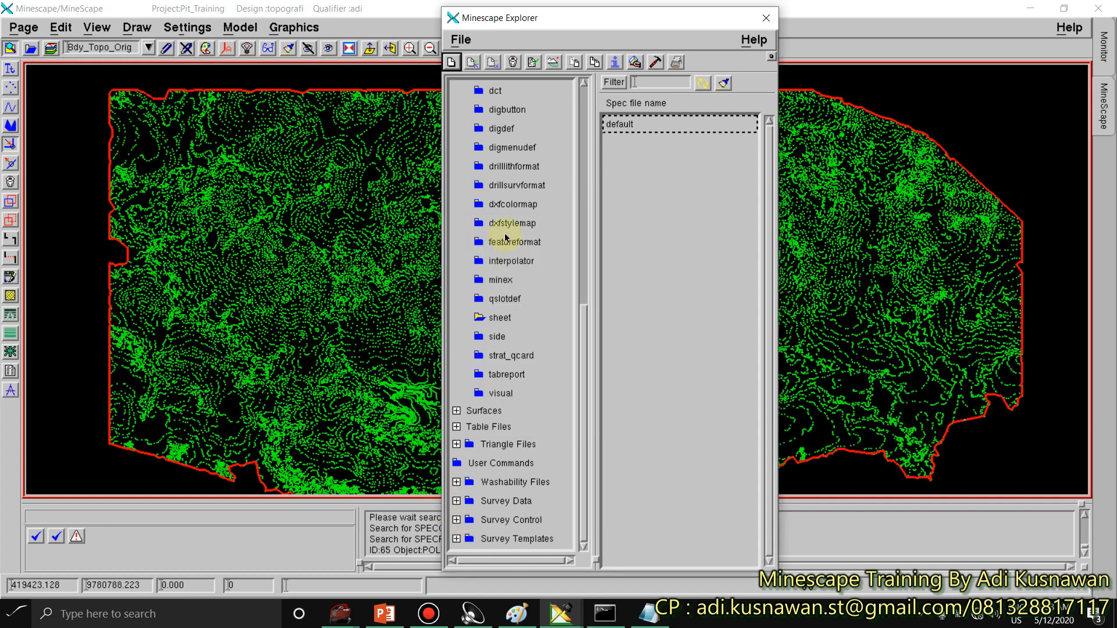
pyautogui.click(499, 317)
pyautogui.click(617, 143)
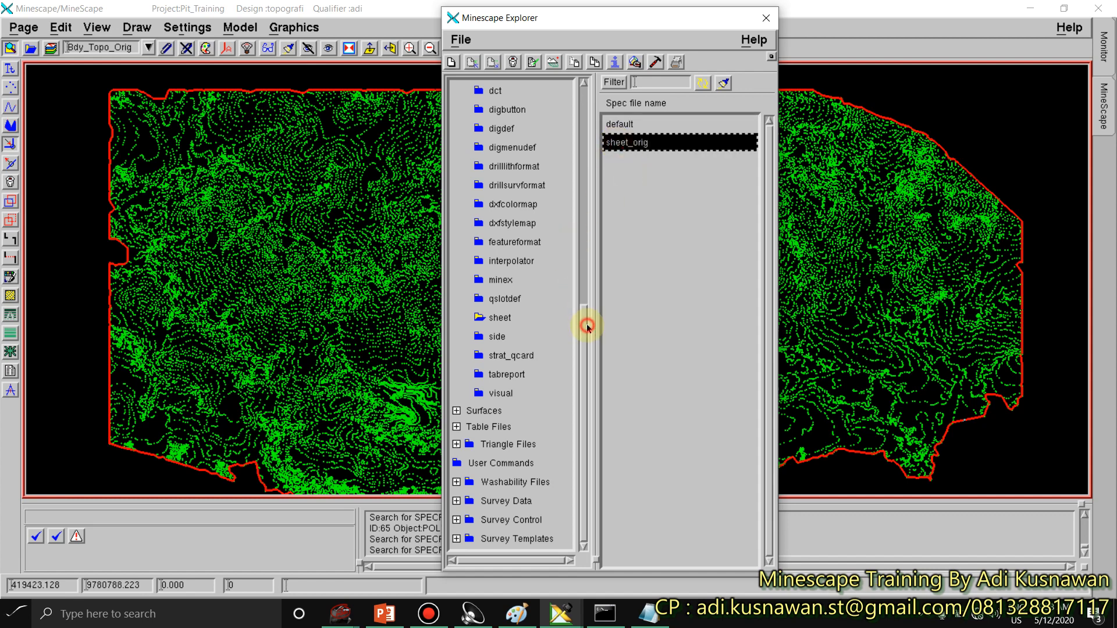
# Step: Review the layer in the tri_topografi triangle file and the matching T_TOPO_ORIG triangle surface in the Explorer
pyautogui.moveTo(587, 327); pyautogui.dragTo(587, 247)
pyautogui.click(455, 369)
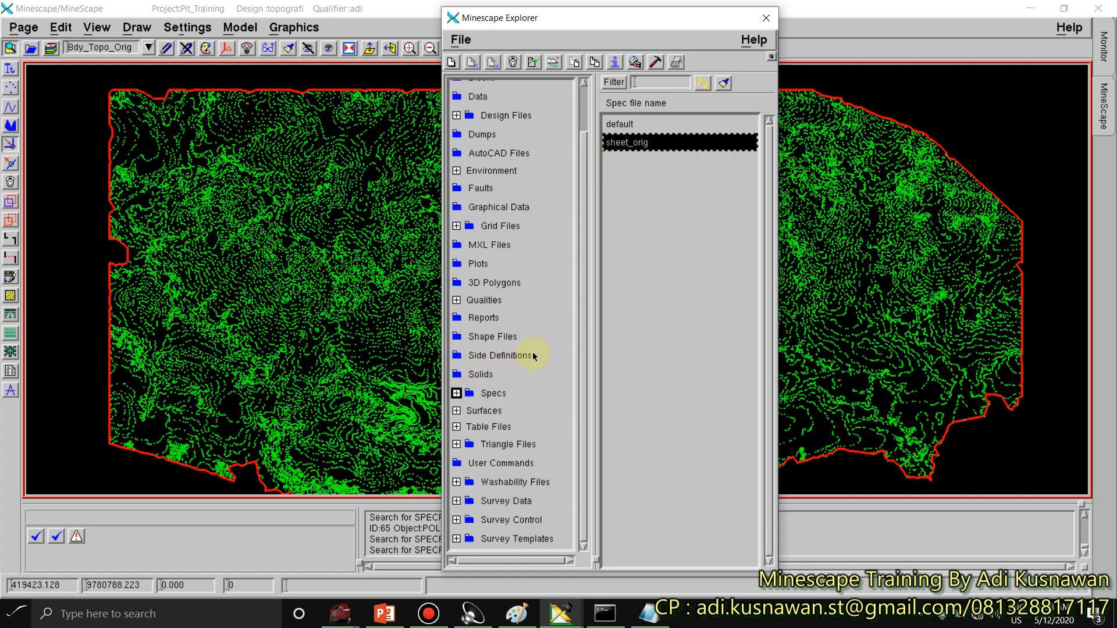
pyautogui.click(457, 444)
pyautogui.click(512, 462)
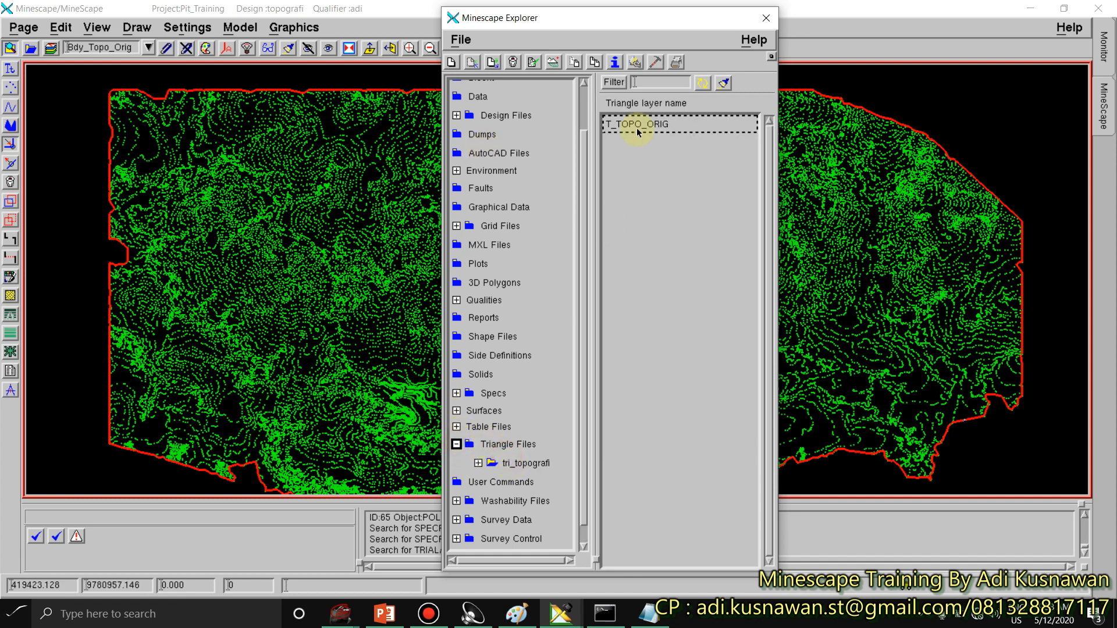
pyautogui.click(457, 410)
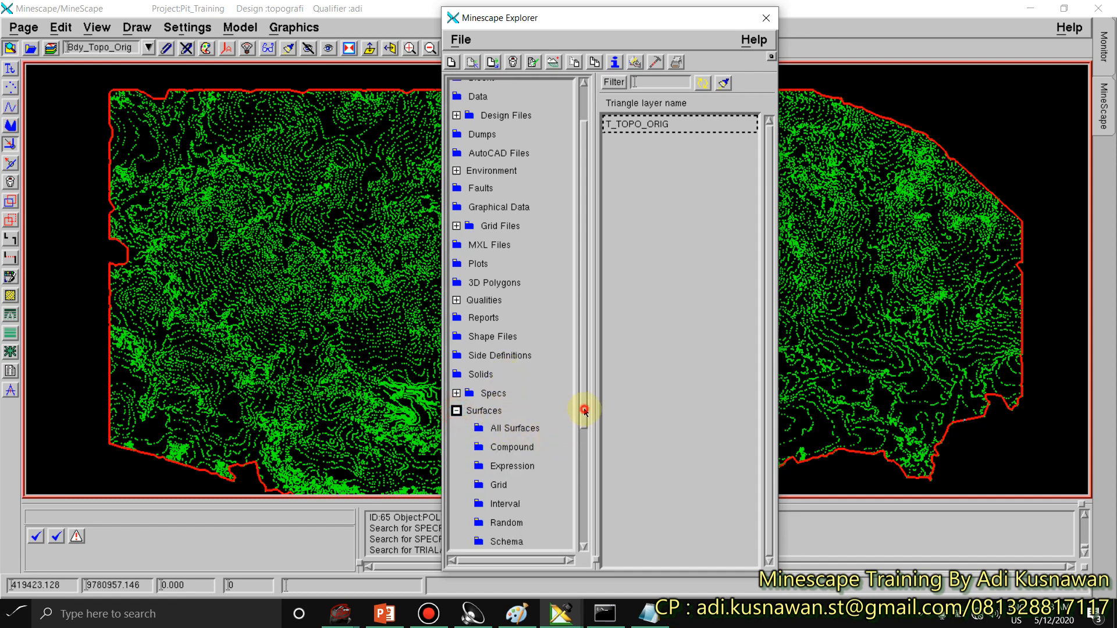
pyautogui.moveTo(581, 409); pyautogui.dragTo(577, 486)
pyautogui.scroll(-1, 578, 486)
pyautogui.click(506, 455)
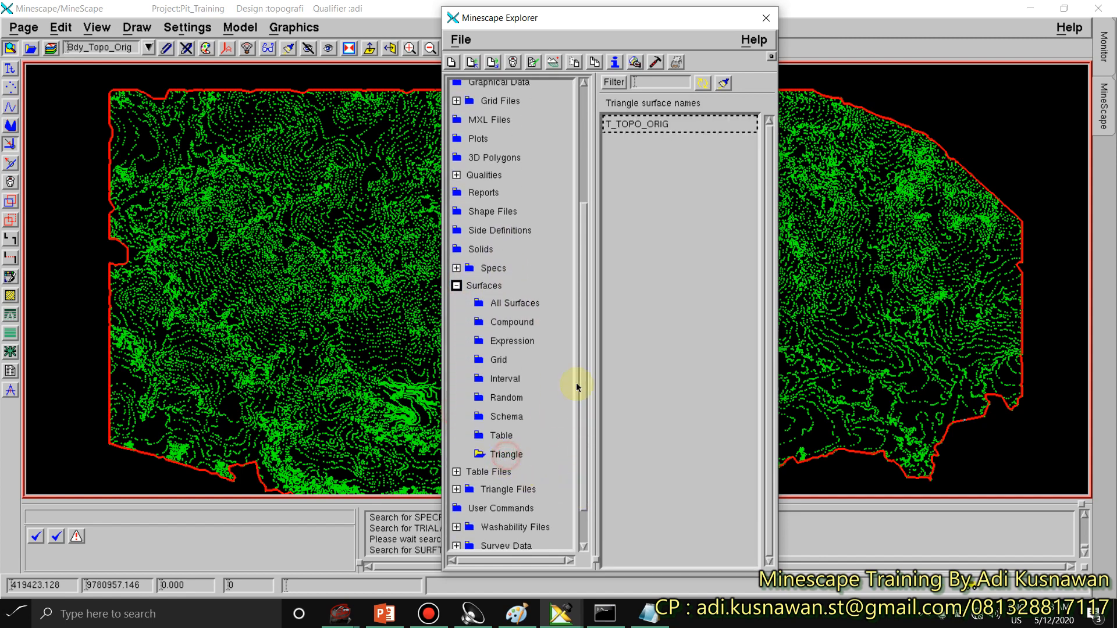
pyautogui.click(634, 131)
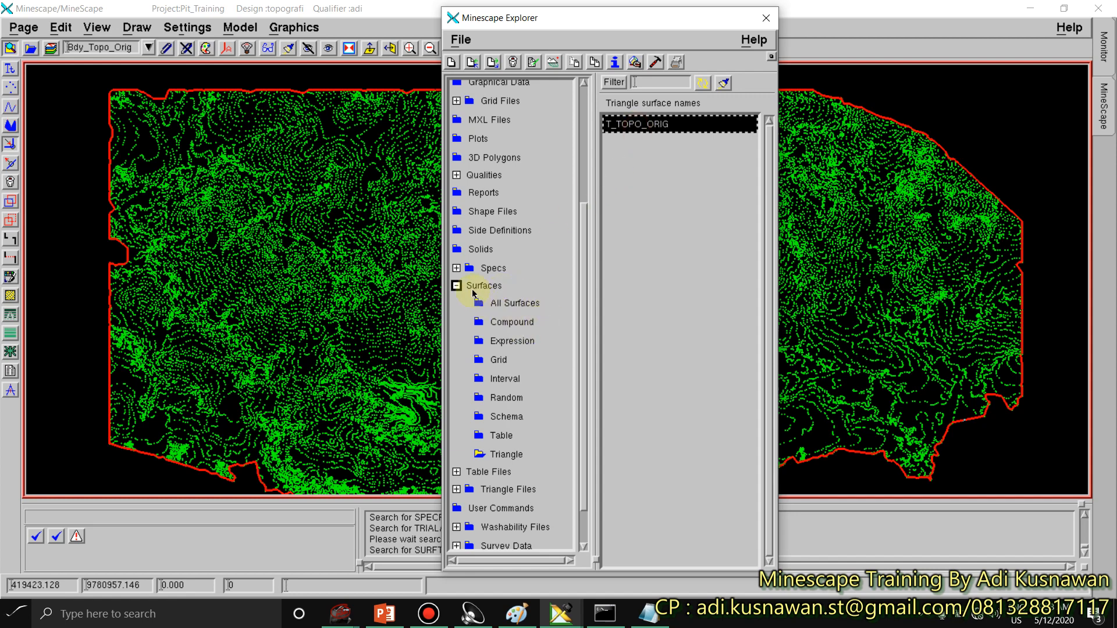
pyautogui.scroll(1, 585, 266)
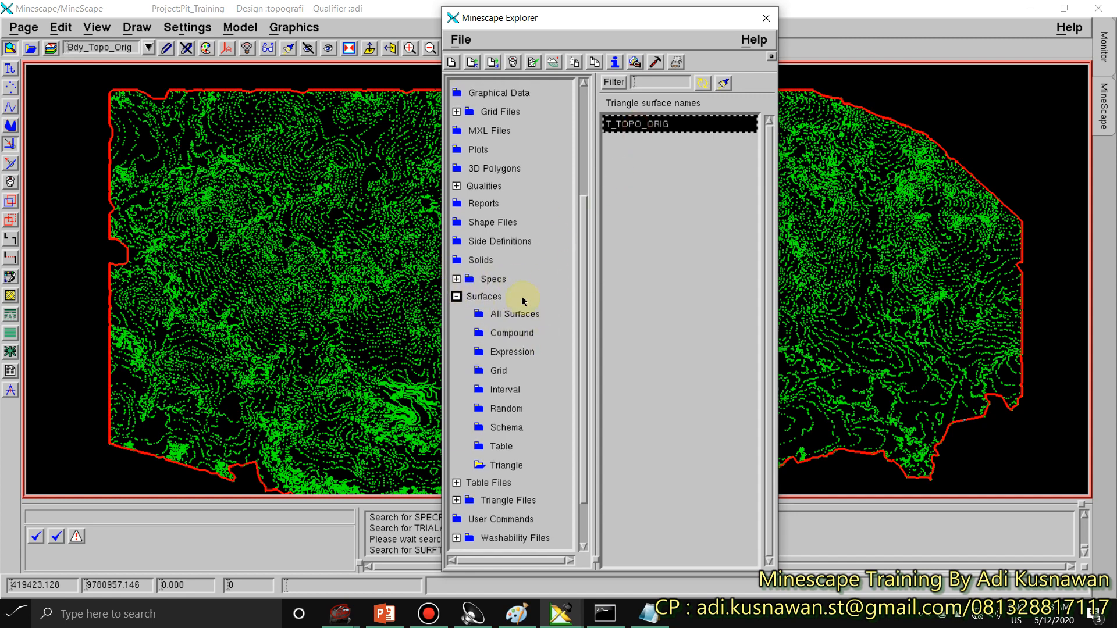
pyautogui.click(457, 279)
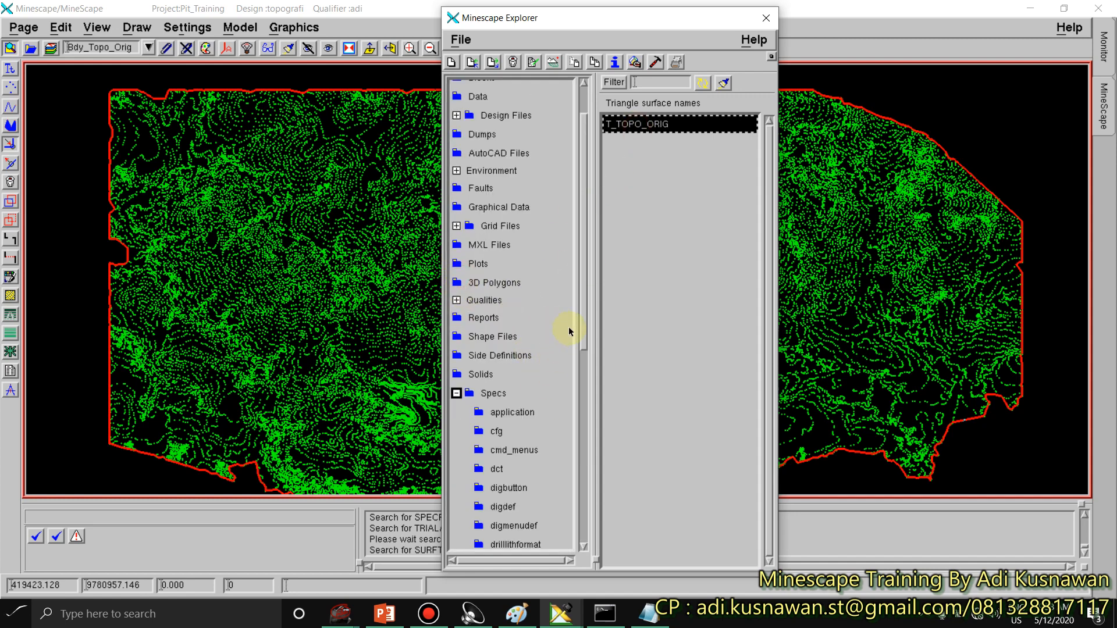
pyautogui.moveTo(581, 324)
pyautogui.mouseDown()
pyautogui.moveTo(581, 486)
pyautogui.moveTo(601, 314)
pyautogui.mouseUp()
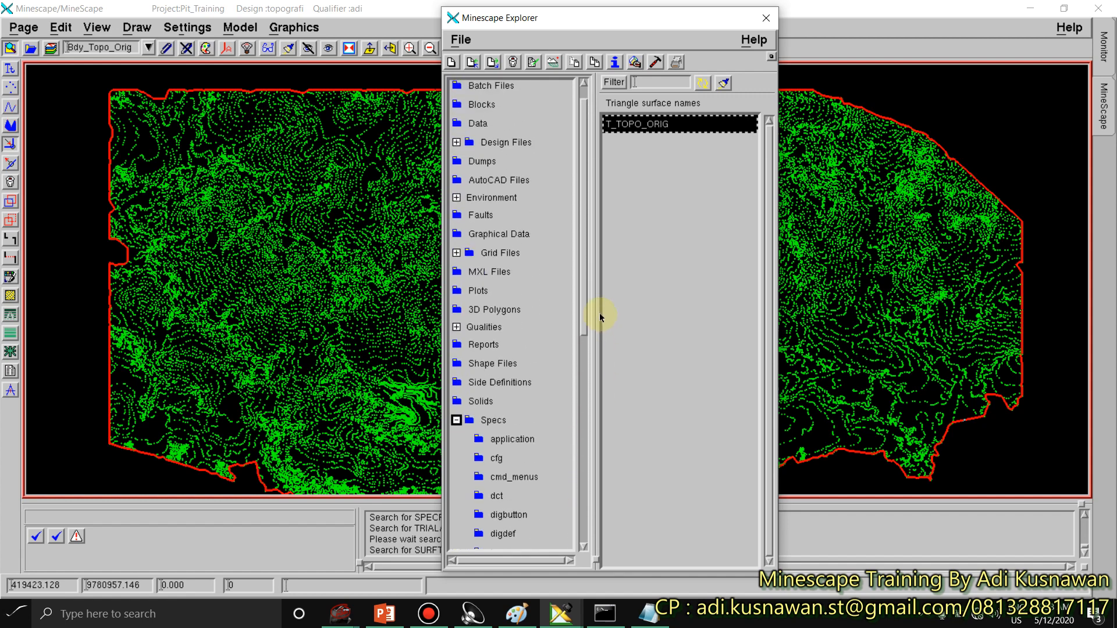
# Step: Start a new grid file from the Grid Files category in the Explorer
pyautogui.click(456, 251)
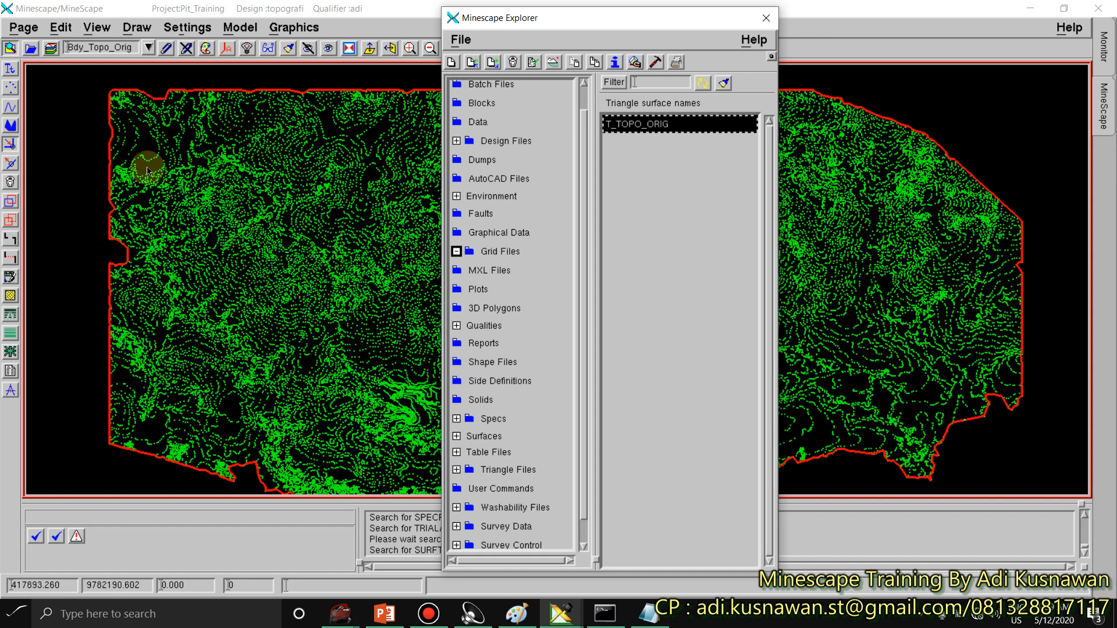
pyautogui.click(492, 253)
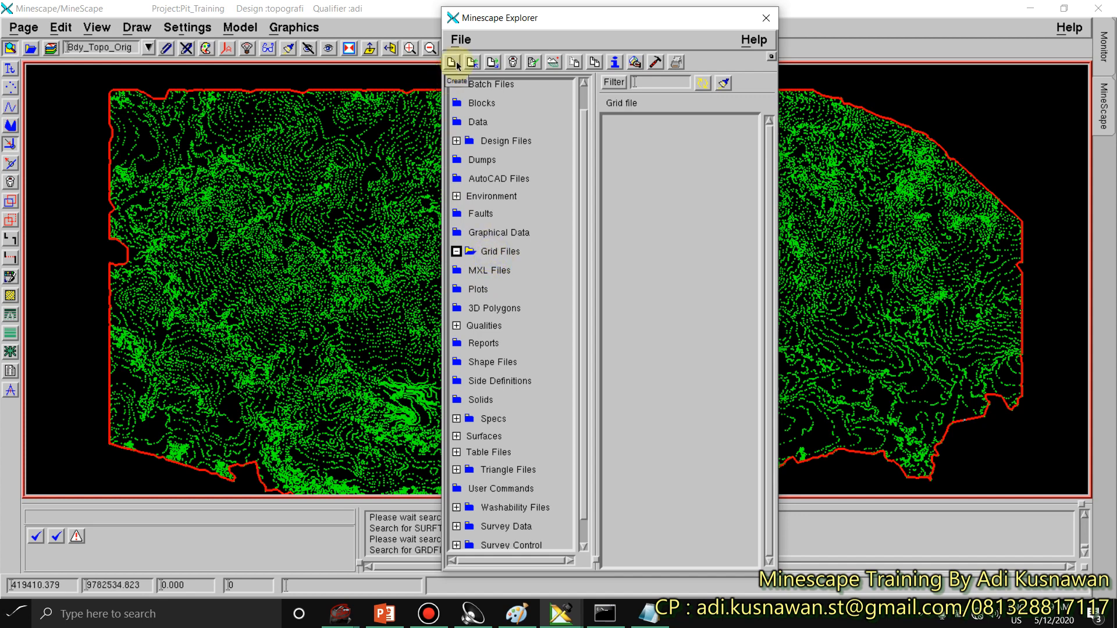
pyautogui.click(452, 62)
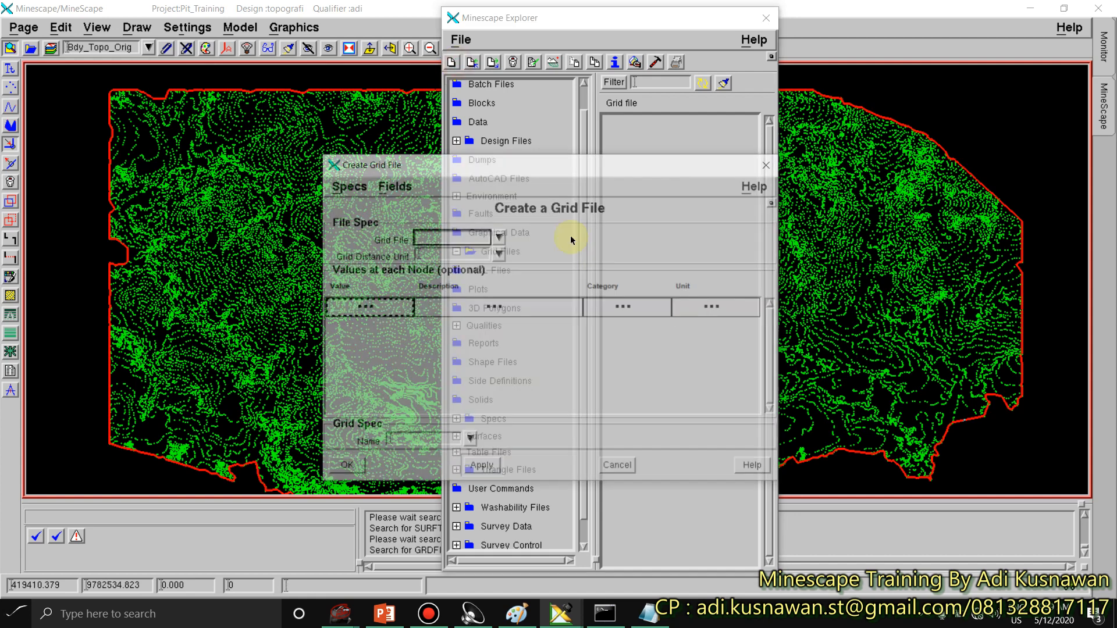
pyautogui.moveTo(517, 164); pyautogui.dragTo(462, 123)
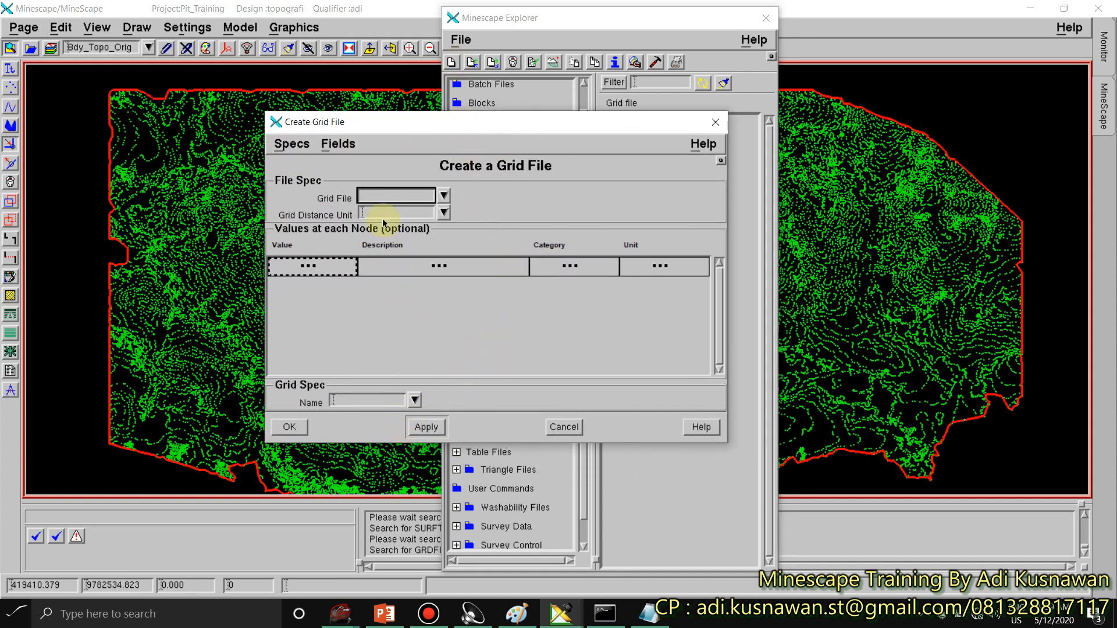
pyautogui.click(443, 198)
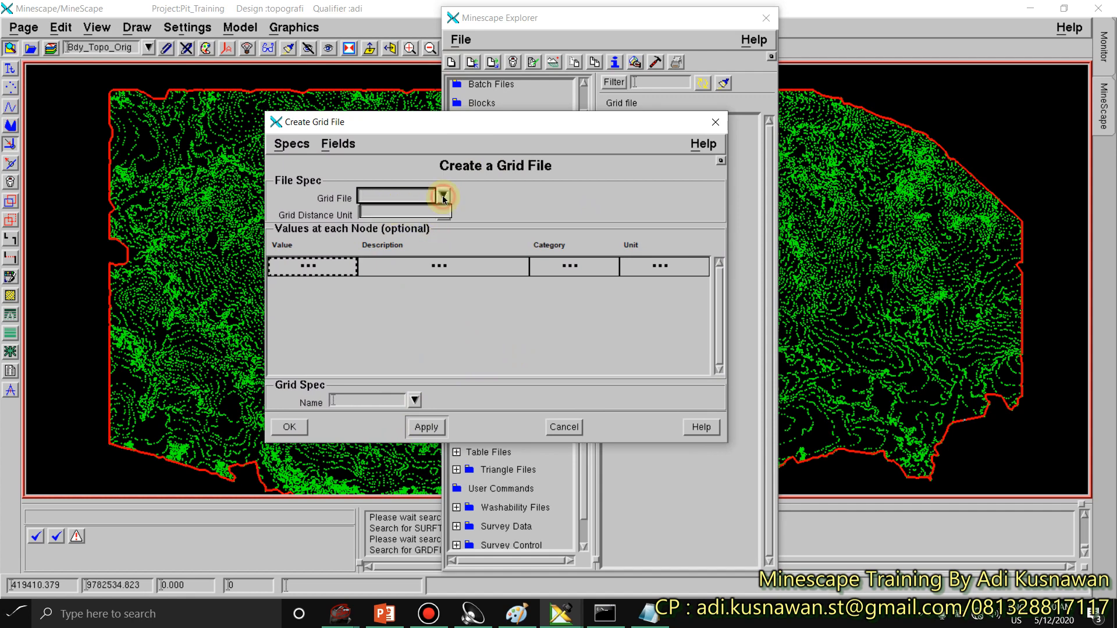
pyautogui.click(444, 198)
pyautogui.click(443, 214)
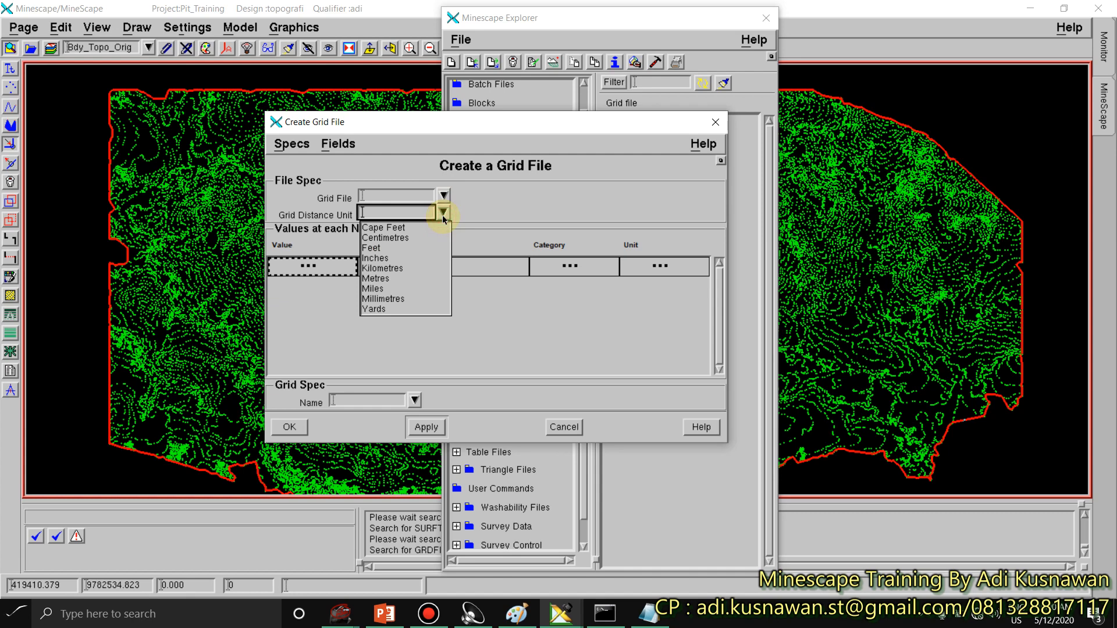
pyautogui.click(443, 215)
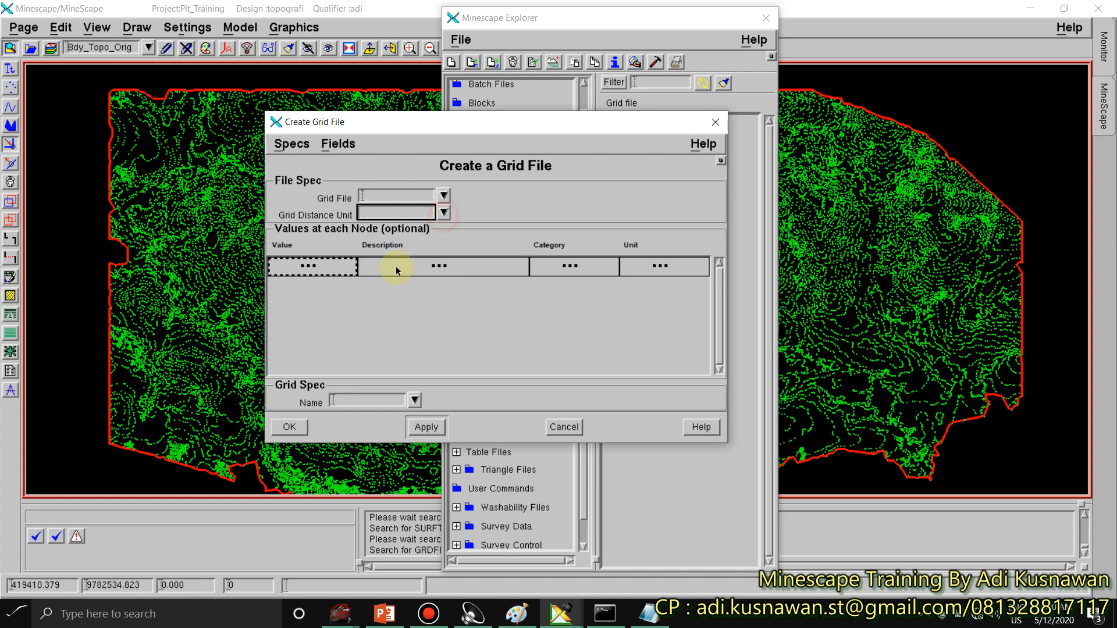
pyautogui.click(414, 400)
pyautogui.click(419, 402)
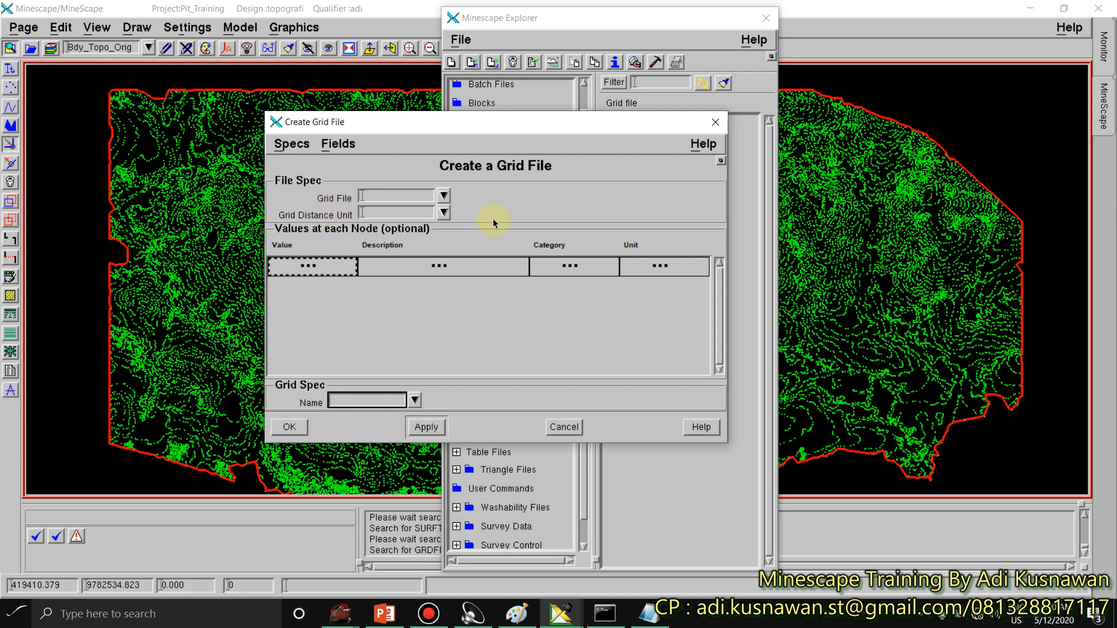
pyautogui.click(442, 196)
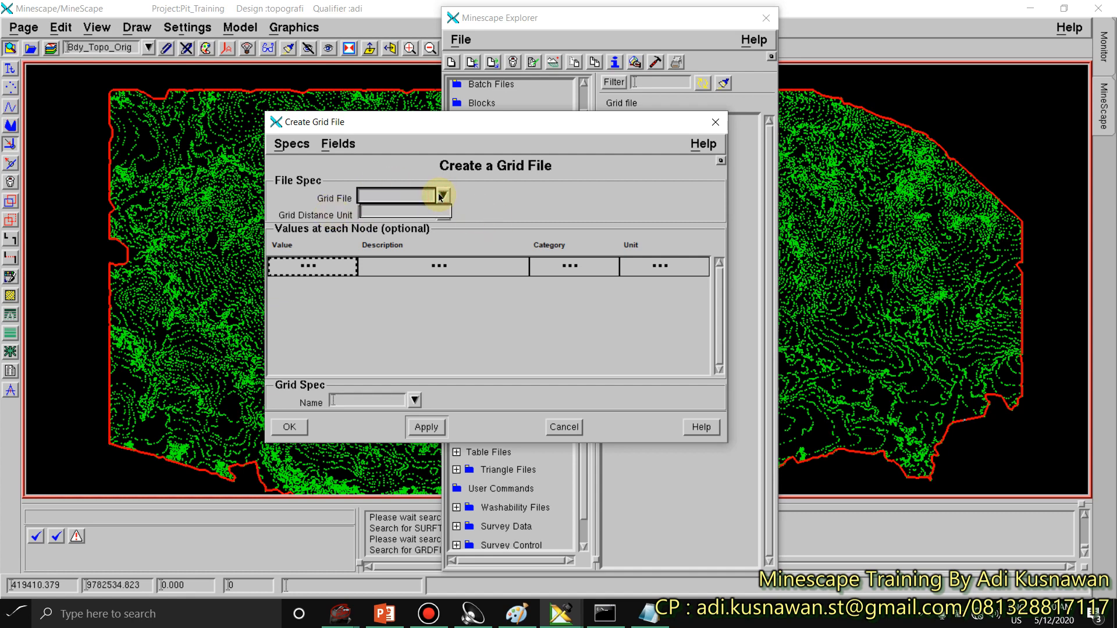
pyautogui.click(376, 197)
pyautogui.rightClick(375, 196)
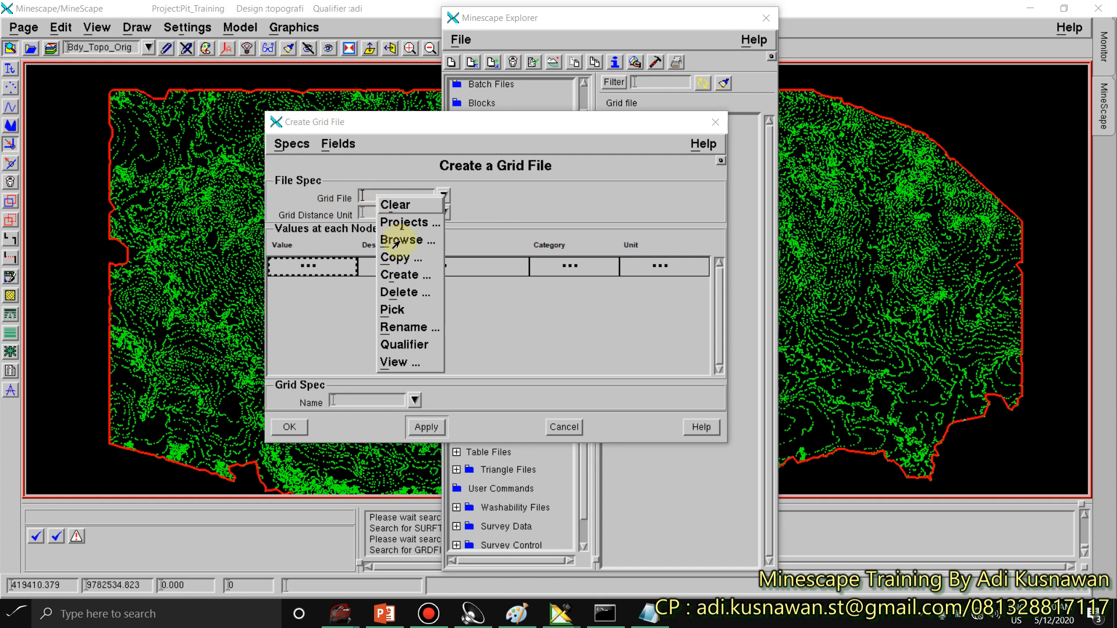
pyautogui.click(407, 274)
pyautogui.click(609, 470)
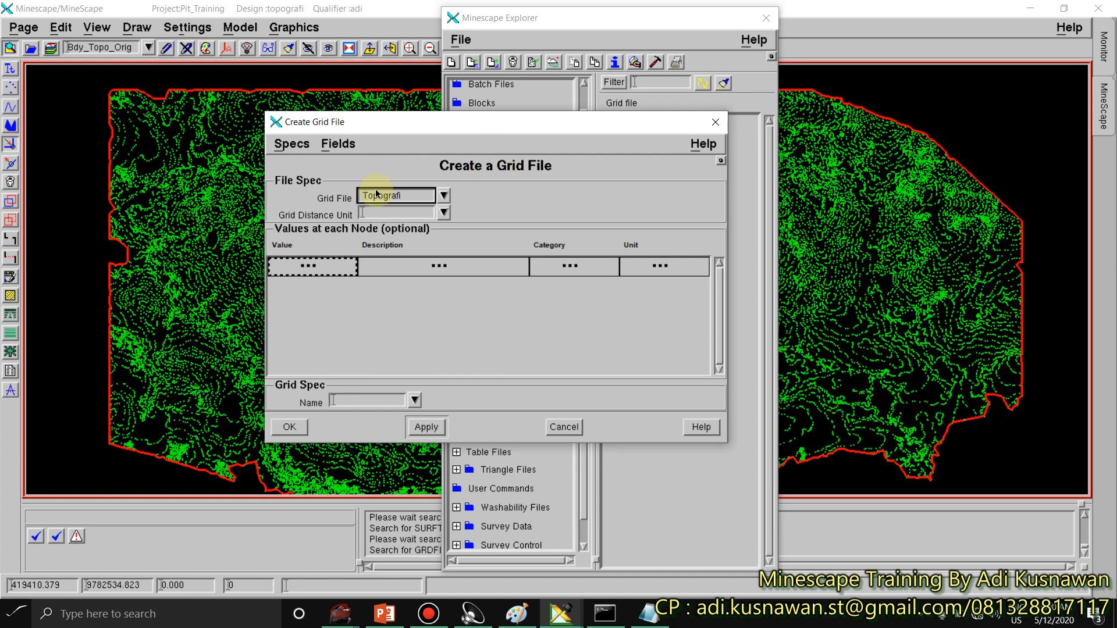
# Step: Name the grid file grid_topografi and set its grid distance unit to Metres
pyautogui.click(363, 196)
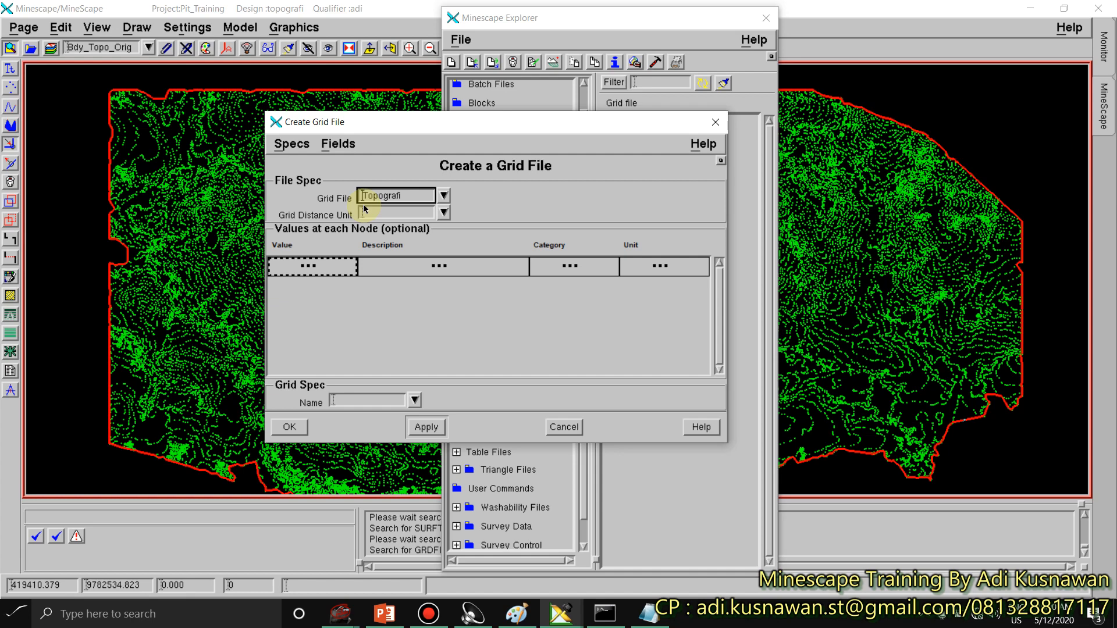
pyautogui.write('Grid_')
pyautogui.click(402, 213)
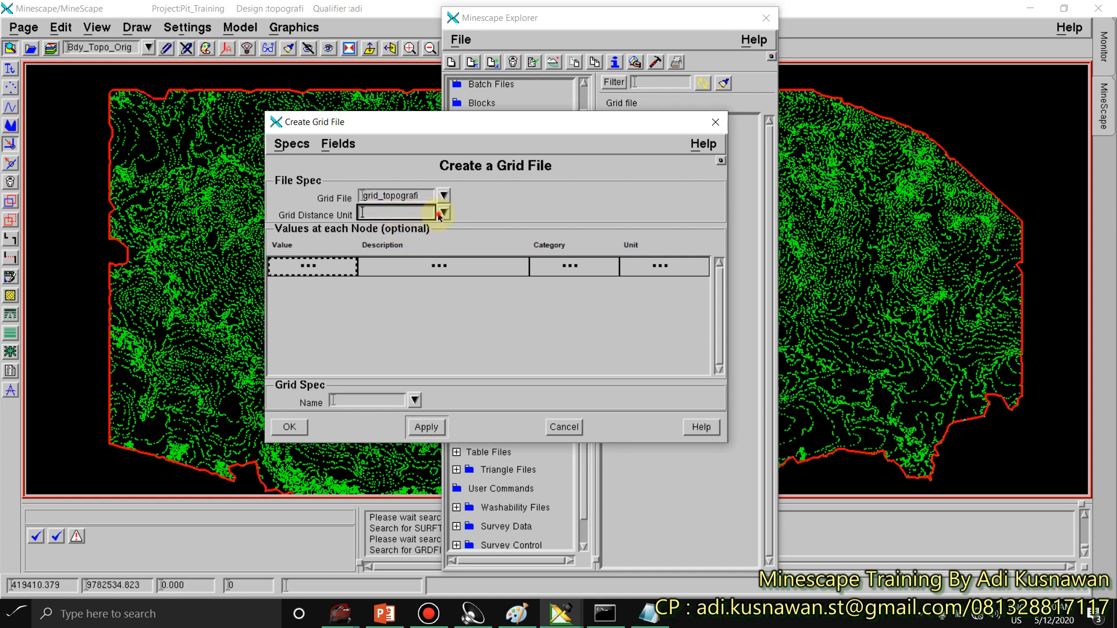
pyautogui.click(443, 213)
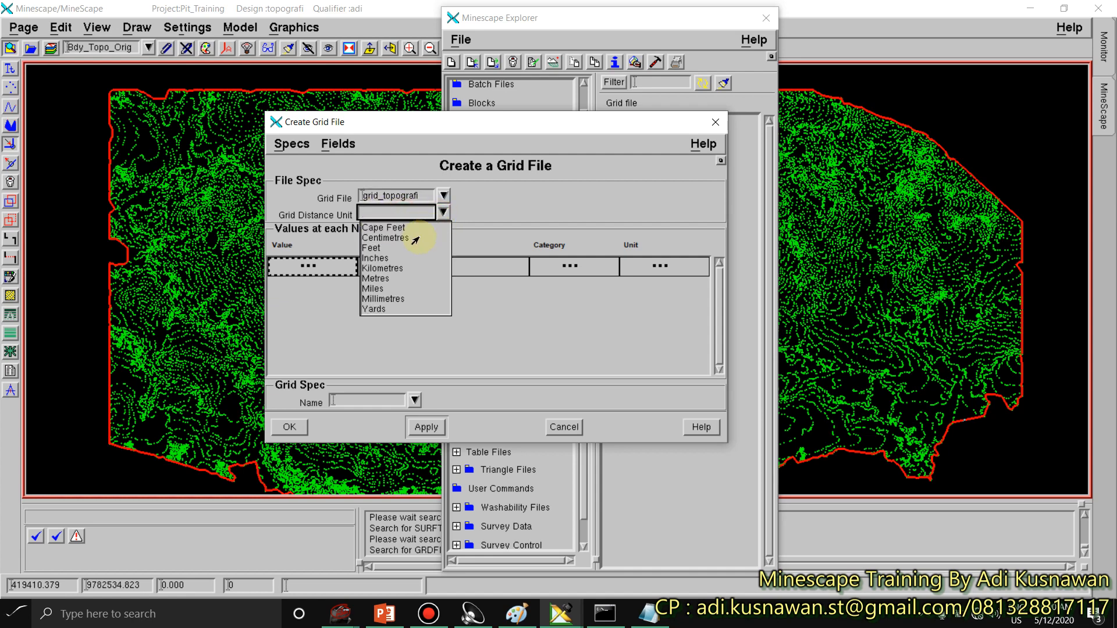
pyautogui.click(375, 279)
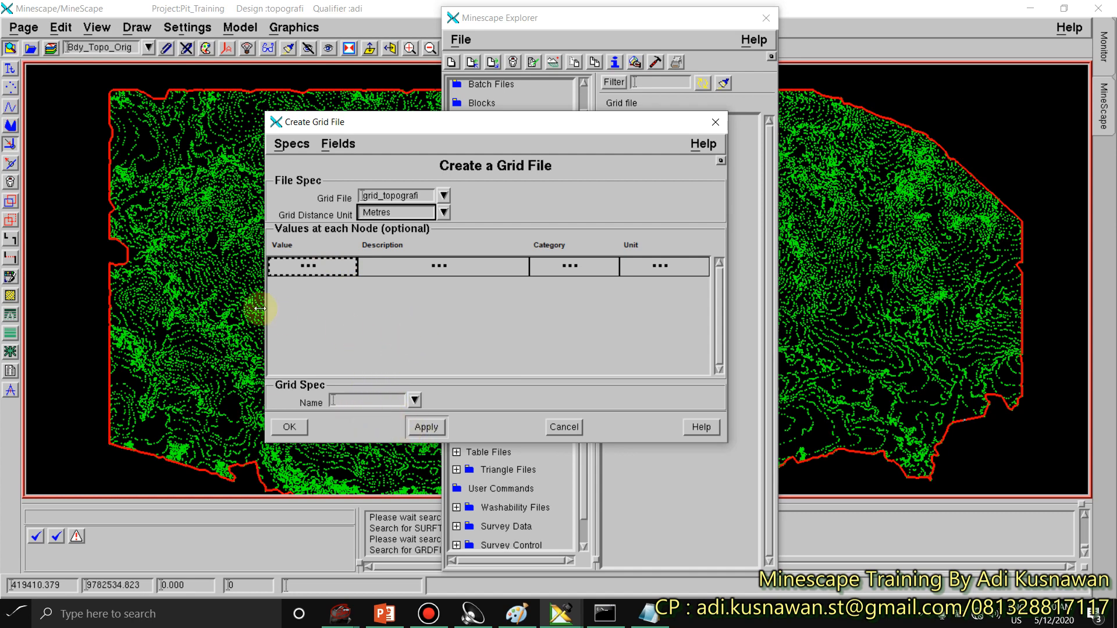
# Step: Start a new grid spec named gs_10 for the grid file, with sheet_orig as its source sheet
pyautogui.click(345, 269)
pyautogui.click(369, 264)
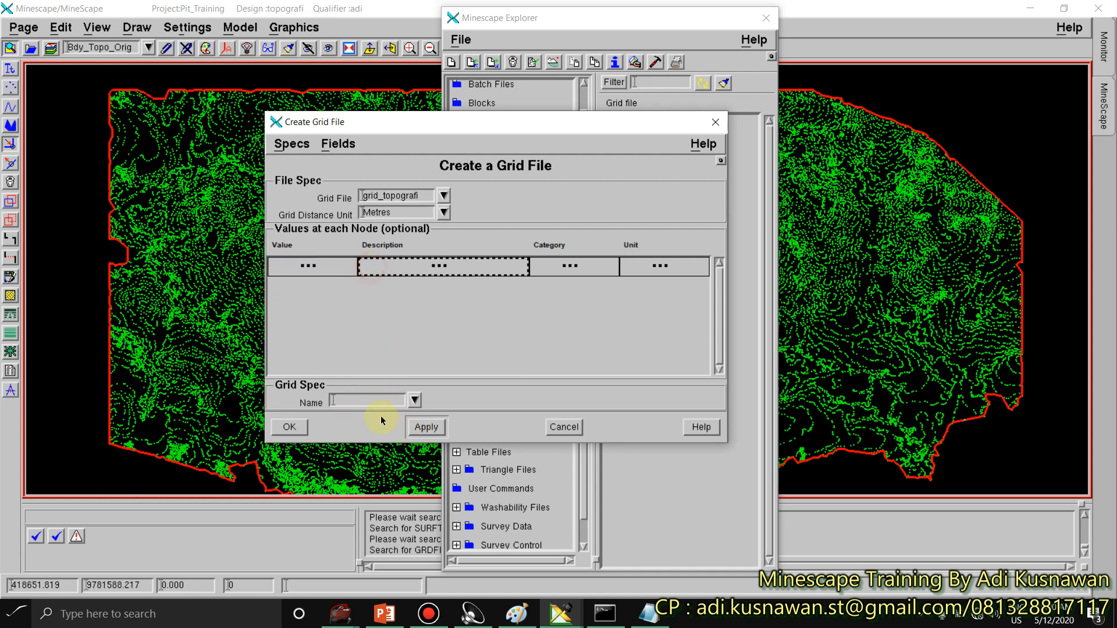
pyautogui.click(416, 401)
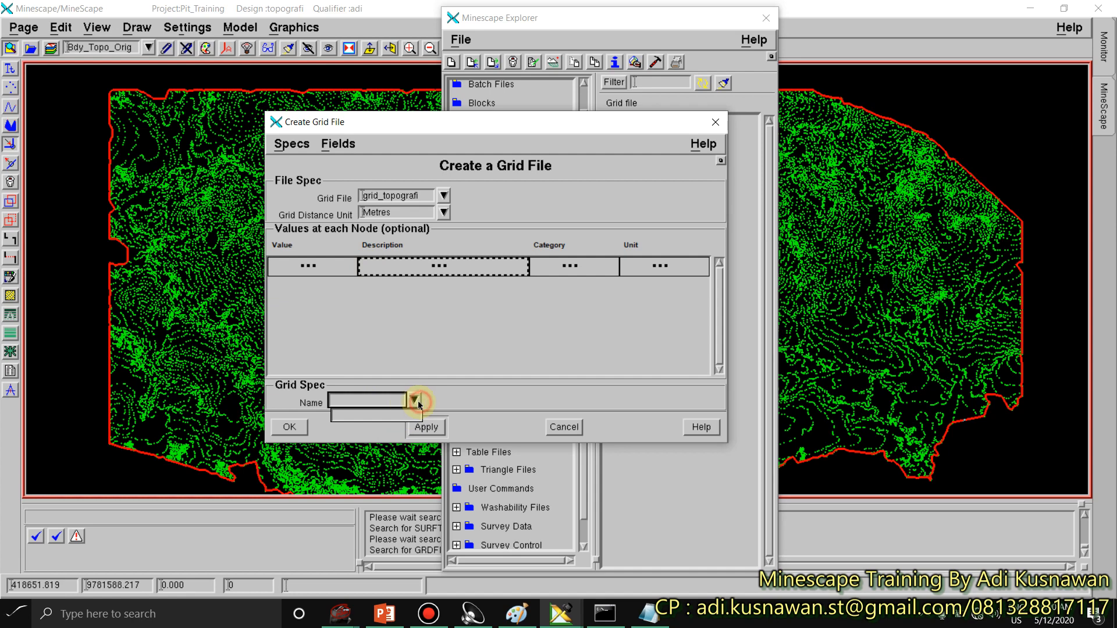
pyautogui.rightClick(364, 400)
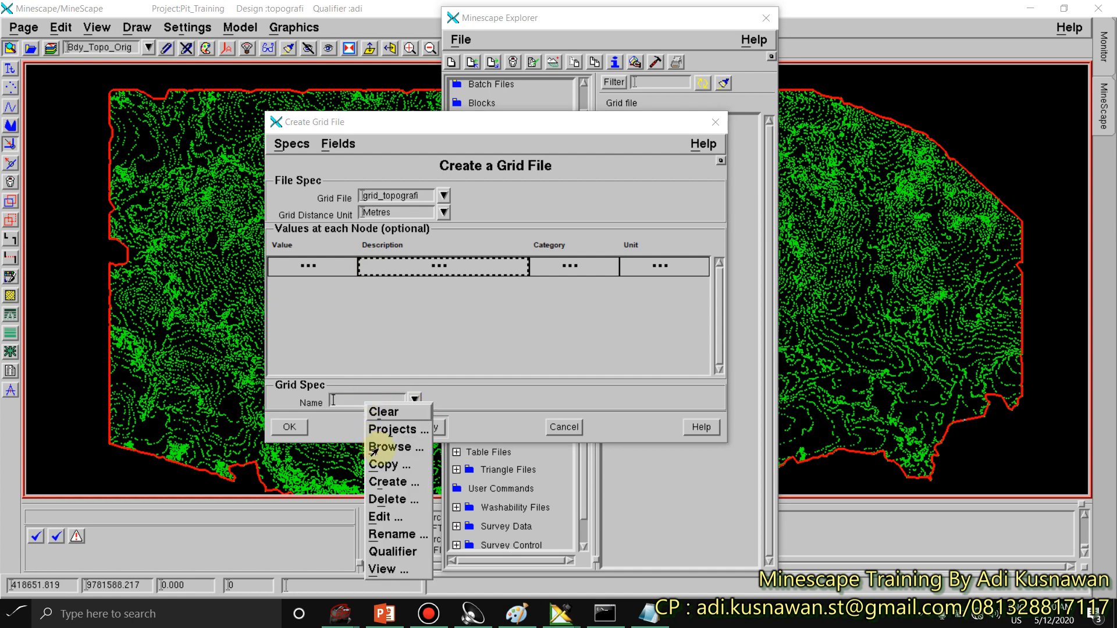
pyautogui.click(400, 482)
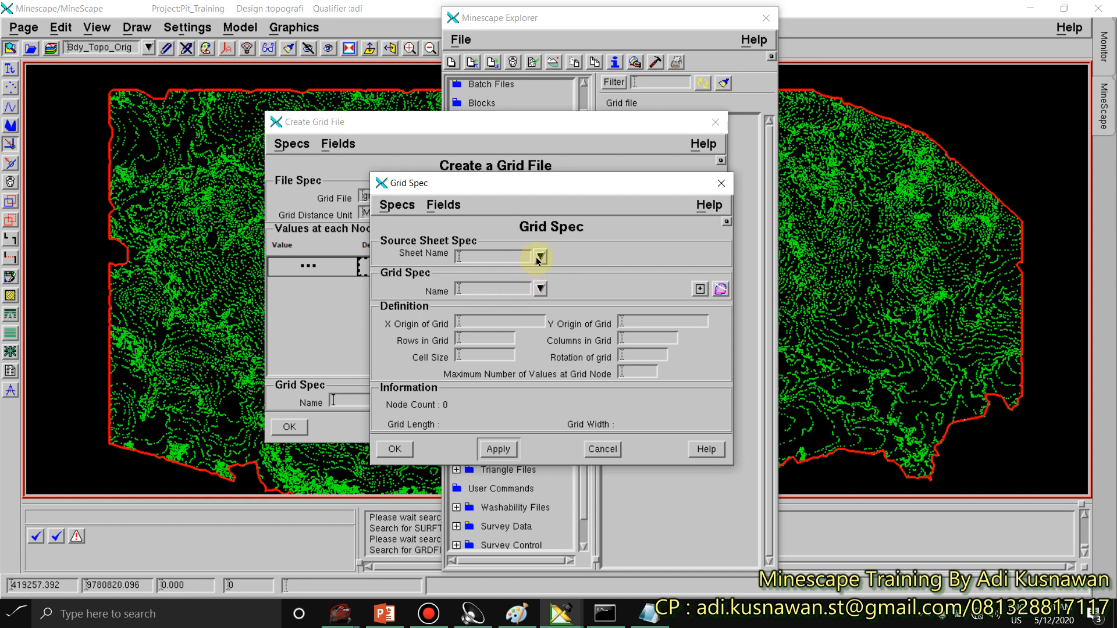
pyautogui.click(540, 257)
pyautogui.click(478, 282)
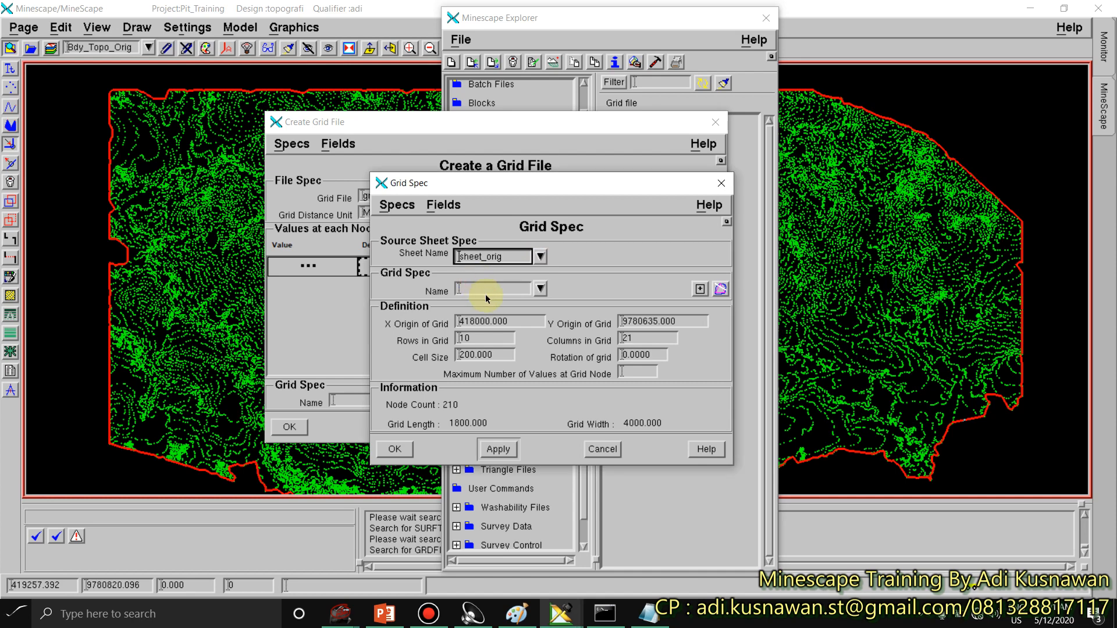
pyautogui.click(487, 294)
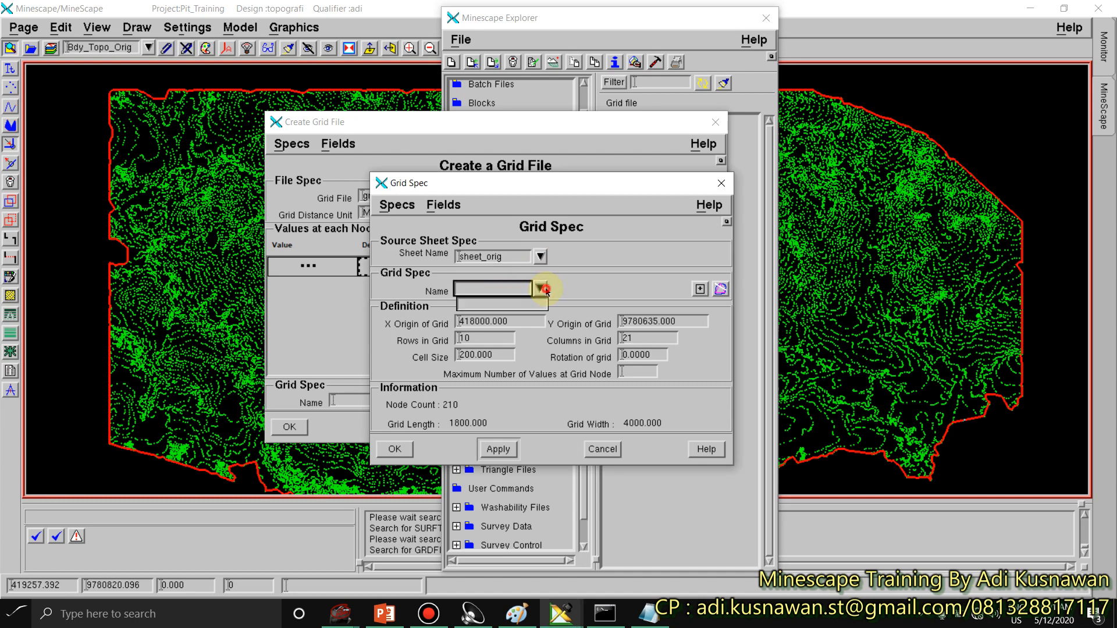
pyautogui.click(495, 292)
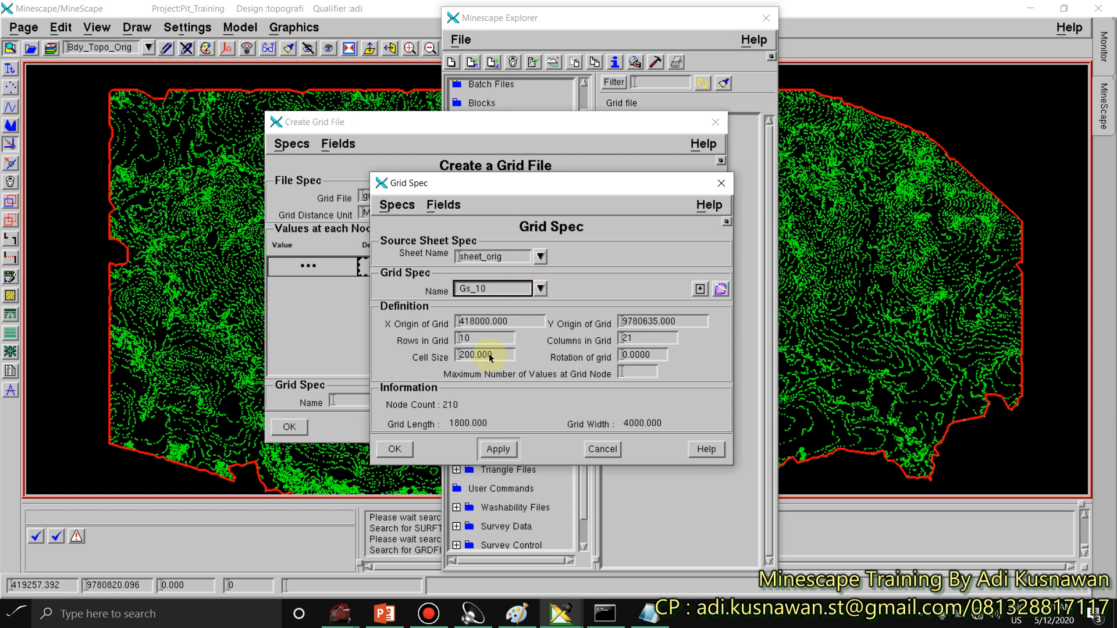
# Step: Review the X origin, rows, columns and cell size in the definition of grid spec gs_10
pyautogui.click(510, 320)
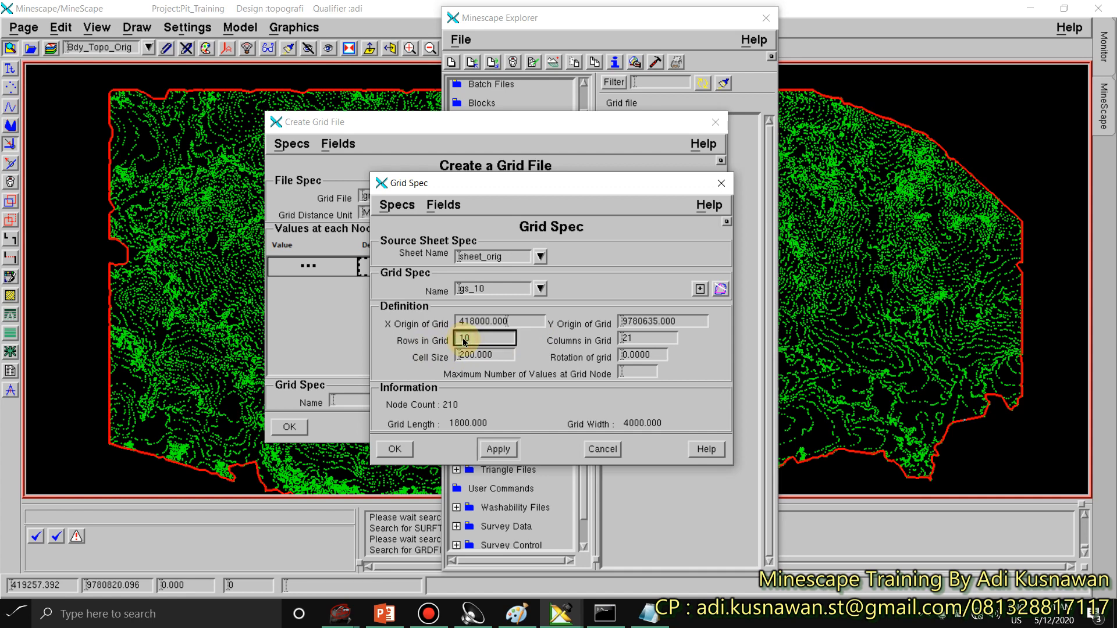
pyautogui.click(636, 339)
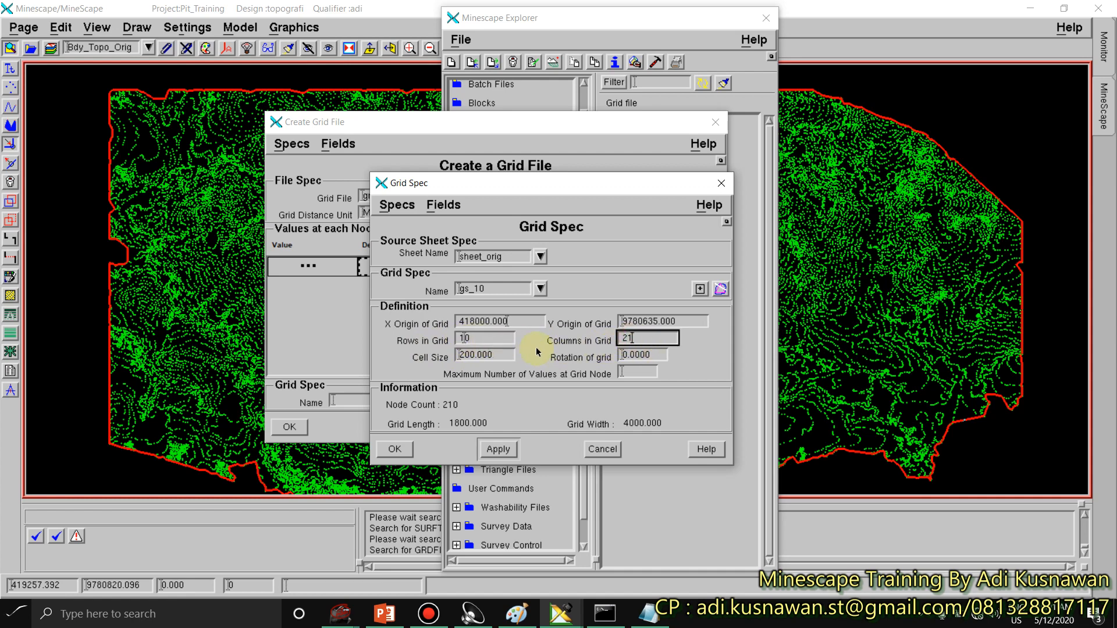
pyautogui.moveTo(495, 357); pyautogui.dragTo(457, 359)
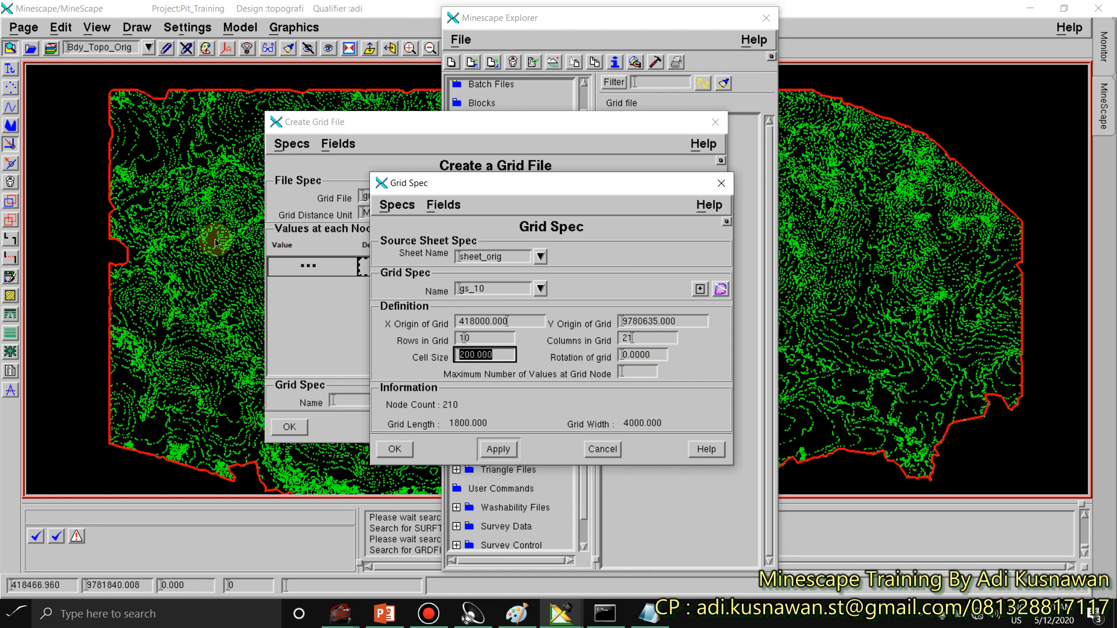
# Step: Move the grid file form, the grid spec form and the Explorer aside to expose the whole topography in the drawing
pyautogui.click(194, 263)
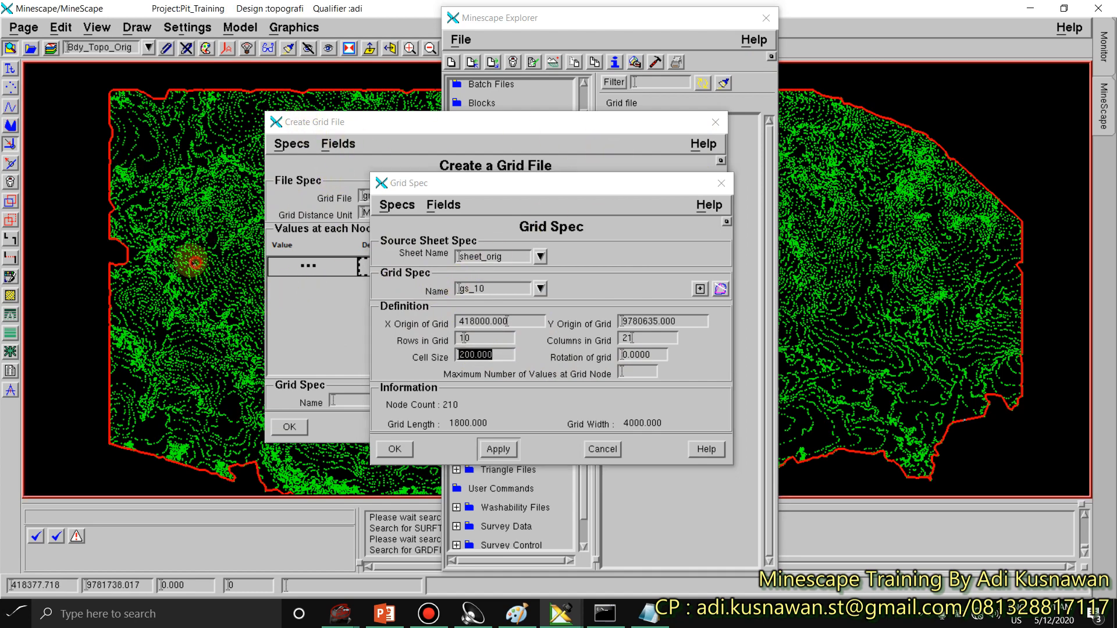
pyautogui.moveTo(193, 263)
pyautogui.mouseDown(button='middle')
pyautogui.moveTo(123, 230)
pyautogui.moveTo(157, 234)
pyautogui.moveTo(116, 205)
pyautogui.mouseUp(button='middle')
pyautogui.scroll(-3, 177, 263)
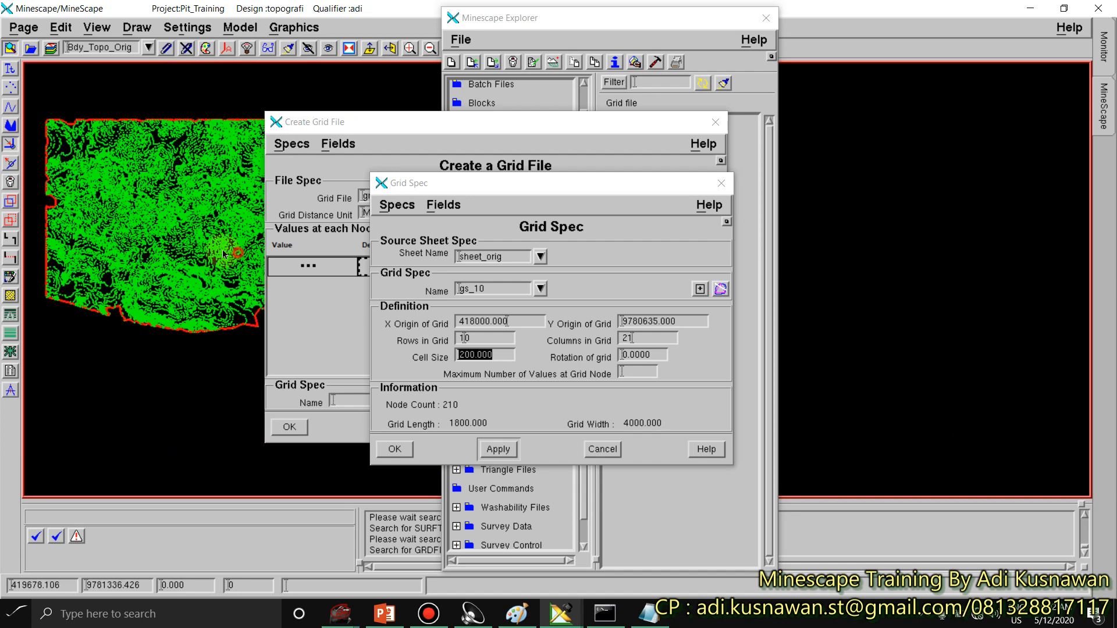
pyautogui.moveTo(223, 254); pyautogui.dragTo(169, 235, button='middle')
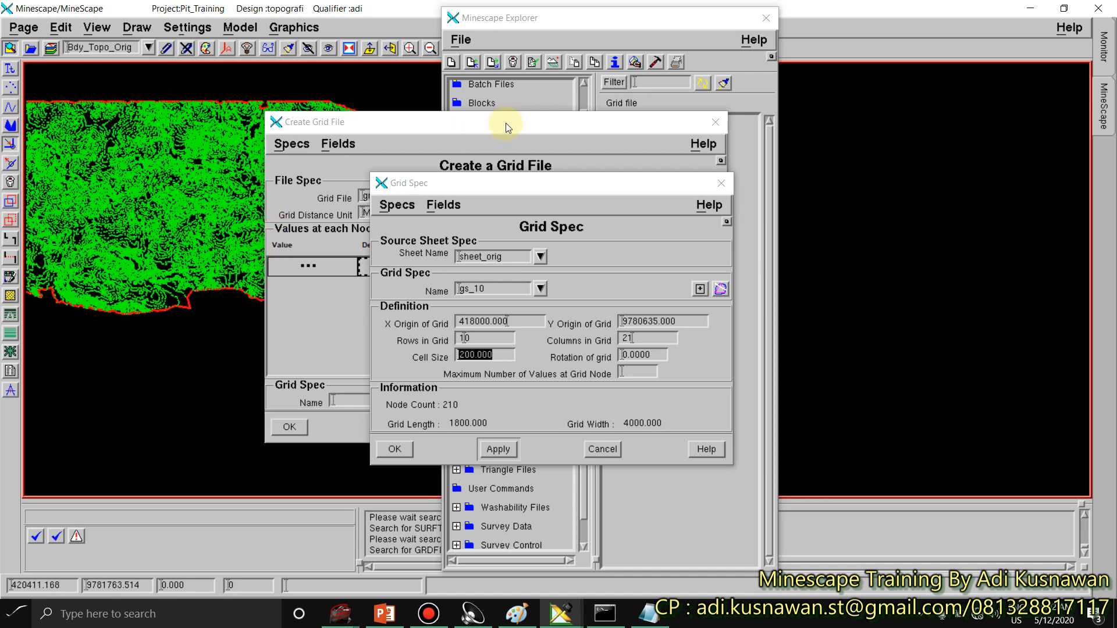
pyautogui.moveTo(505, 124); pyautogui.dragTo(874, 39)
pyautogui.moveTo(578, 185); pyautogui.dragTo(964, 129)
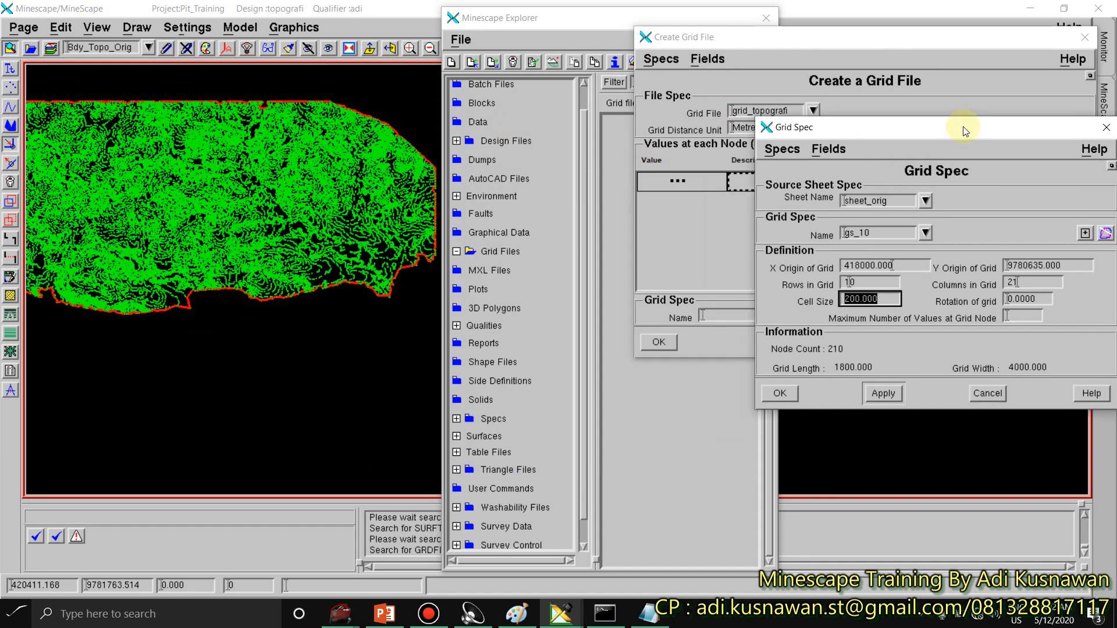
pyautogui.click(487, 20)
pyautogui.moveTo(488, 21); pyautogui.dragTo(761, 14)
pyautogui.moveTo(386, 188); pyautogui.dragTo(393, 187, button='middle')
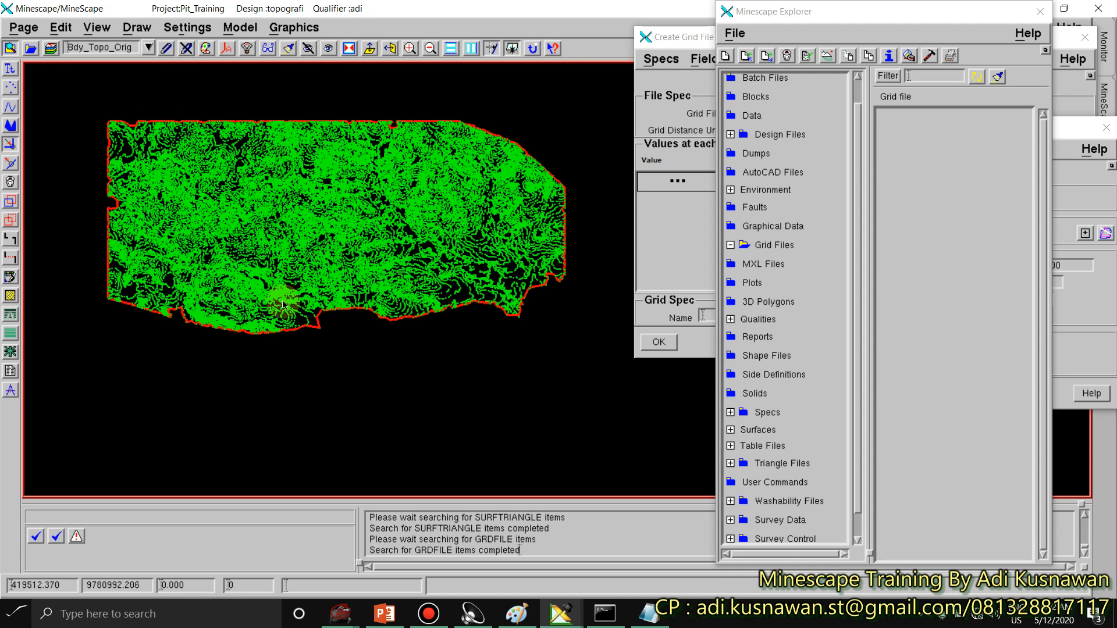
# Step: Measure the distance across the topography from its northern boundary straight down to its southern boundary
pyautogui.rightClick(257, 88)
pyautogui.click(277, 142)
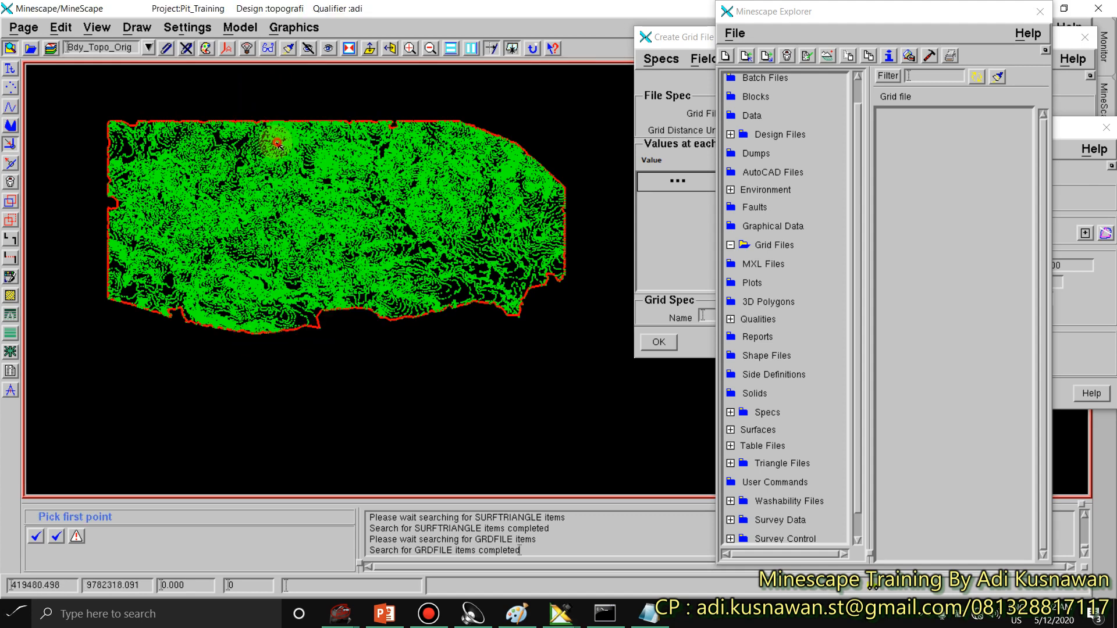
pyautogui.click(238, 122)
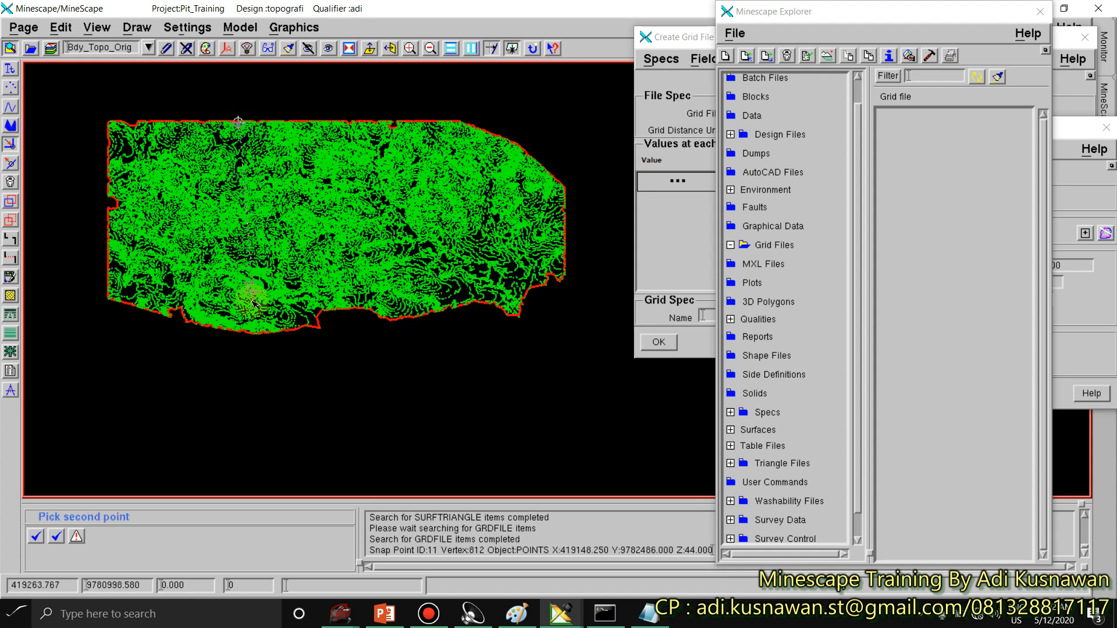
pyautogui.click(241, 335)
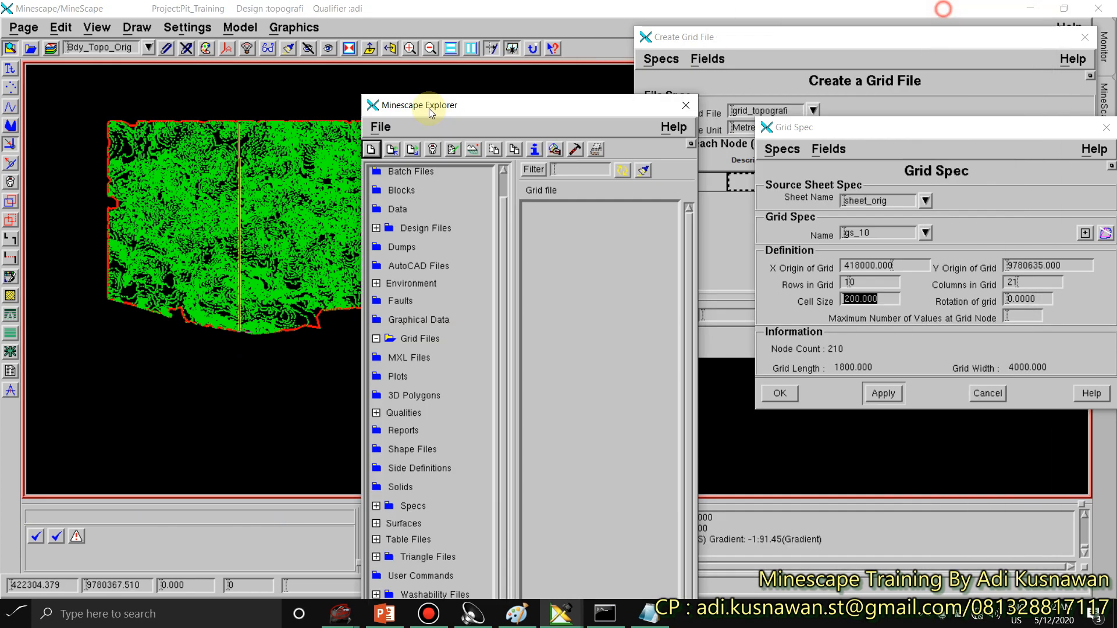
# Step: Arrange the Explorer and the grid spec form side by side, and set the cell size of gs_10 to 10
pyautogui.moveTo(428, 108); pyautogui.dragTo(163, 52)
pyautogui.moveTo(874, 127); pyautogui.dragTo(466, 135)
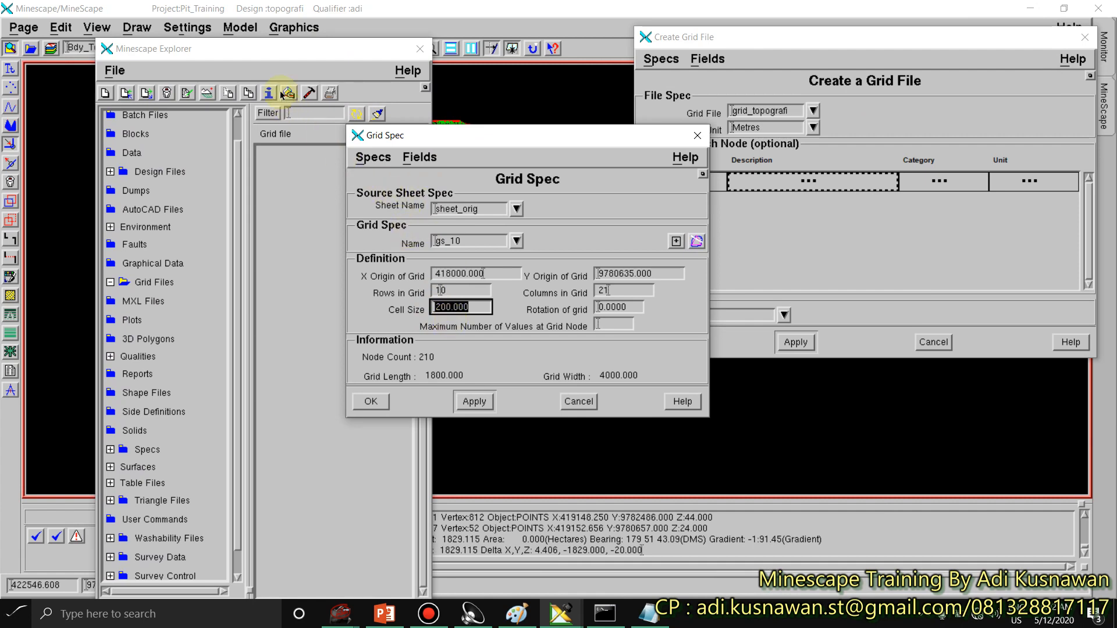
pyautogui.moveTo(291, 47); pyautogui.dragTo(265, 39)
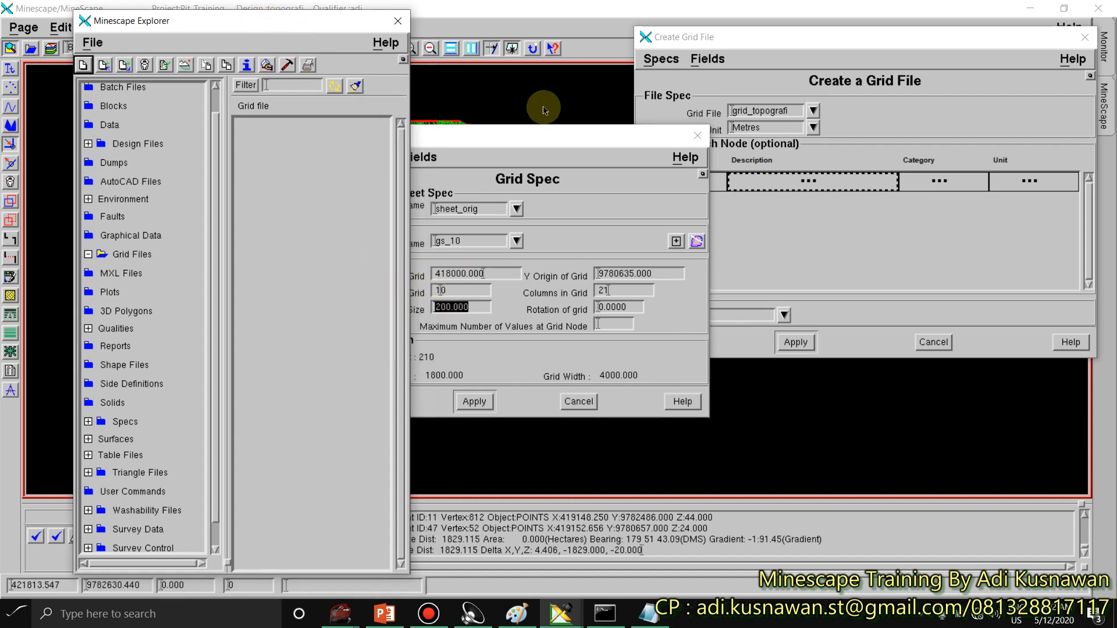
pyautogui.click(541, 134)
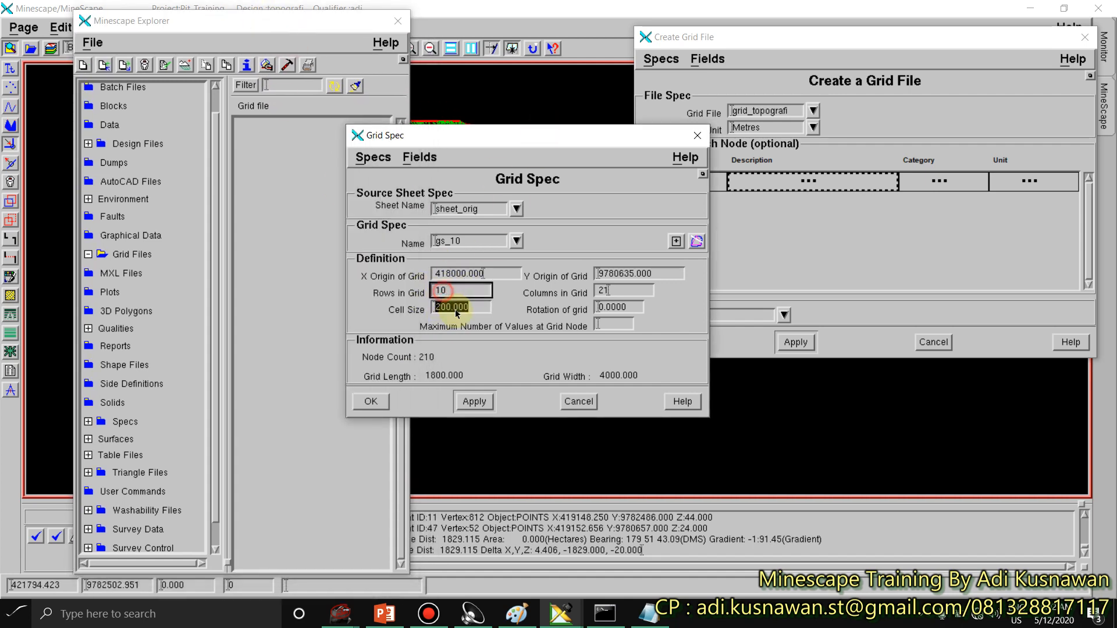
pyautogui.click(455, 308)
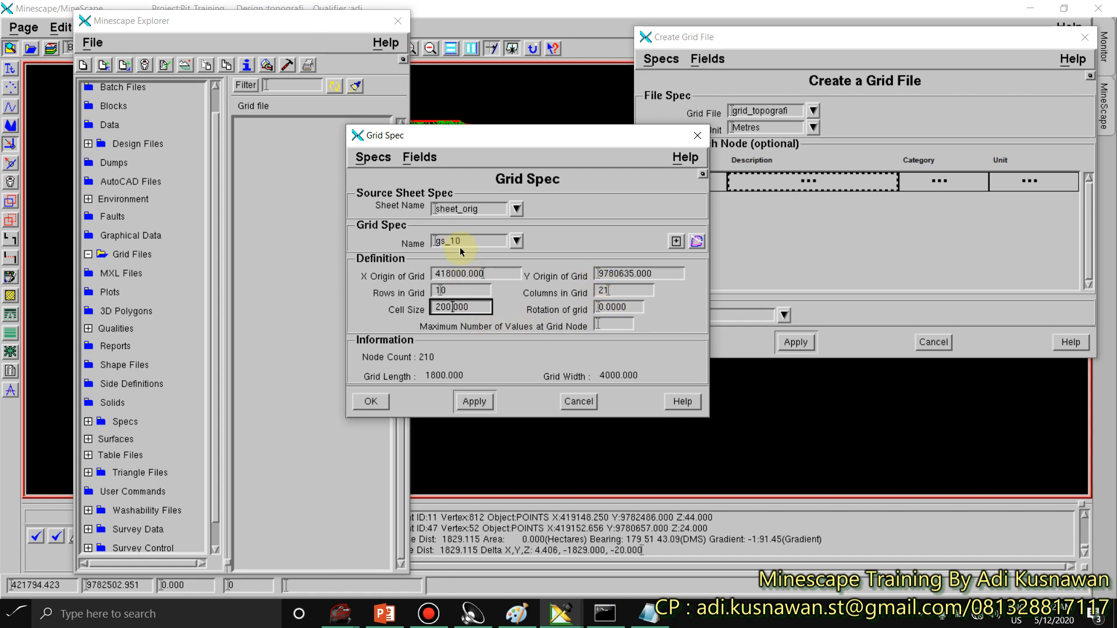
pyautogui.moveTo(476, 304); pyautogui.dragTo(431, 311)
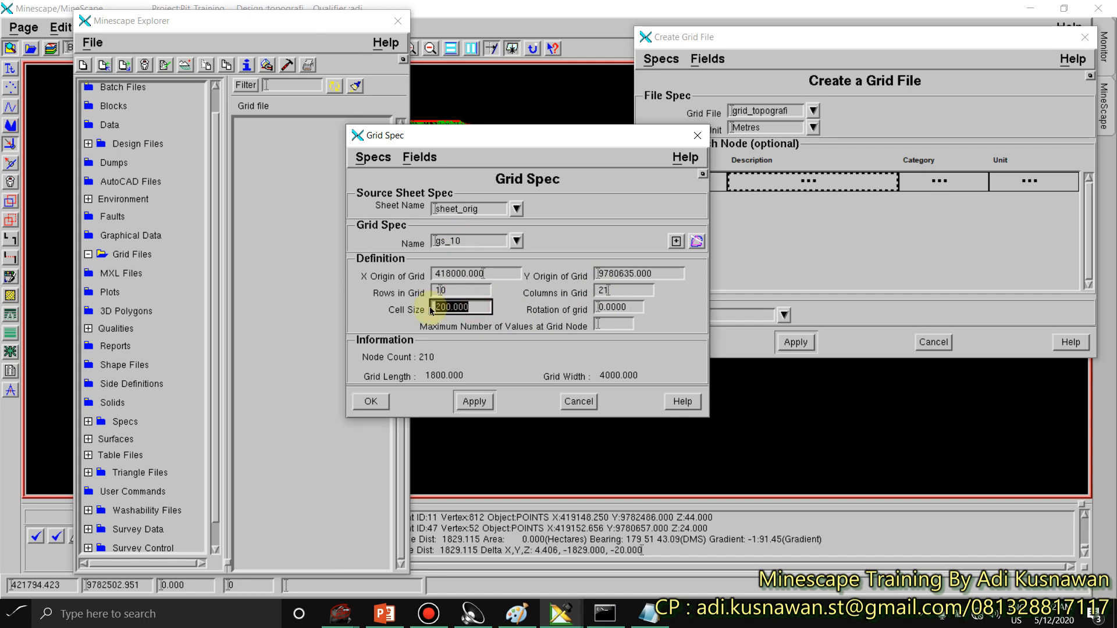
pyautogui.write('10')
pyautogui.click(610, 294)
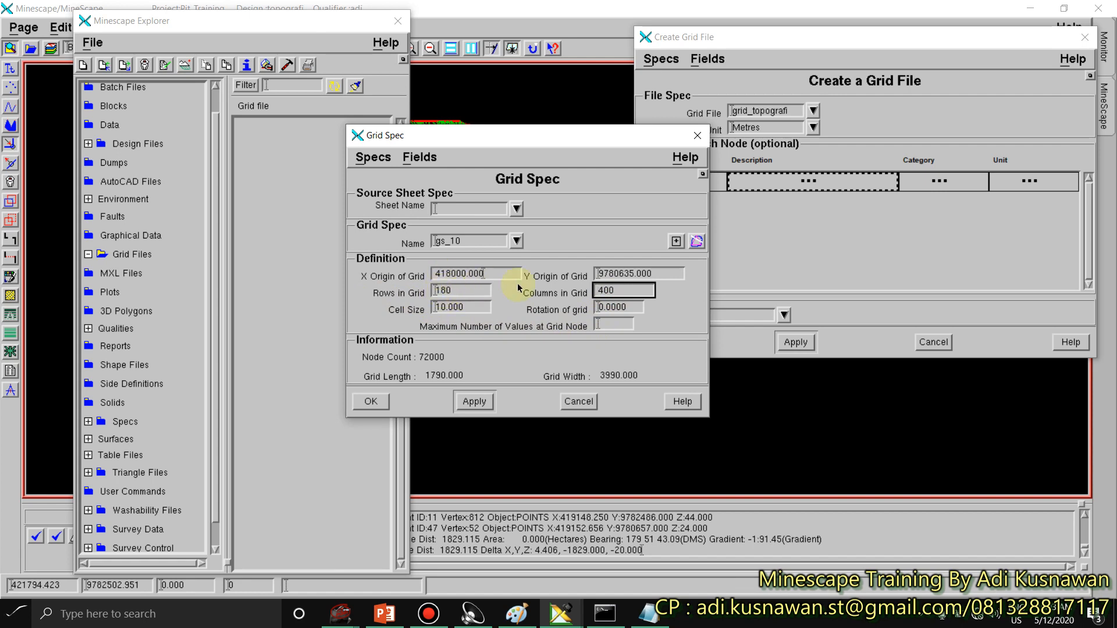
# Step: Choose sheet_orig again as the source sheet of gs_10 and save the grid spec with the 10 m cell size
pyautogui.click(516, 208)
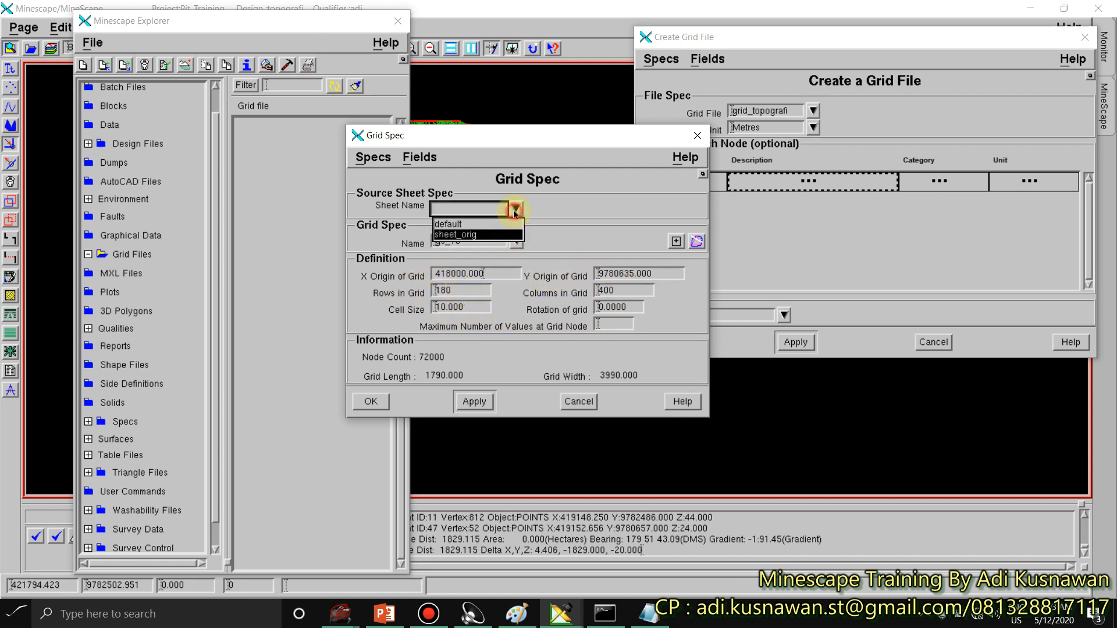
pyautogui.click(516, 208)
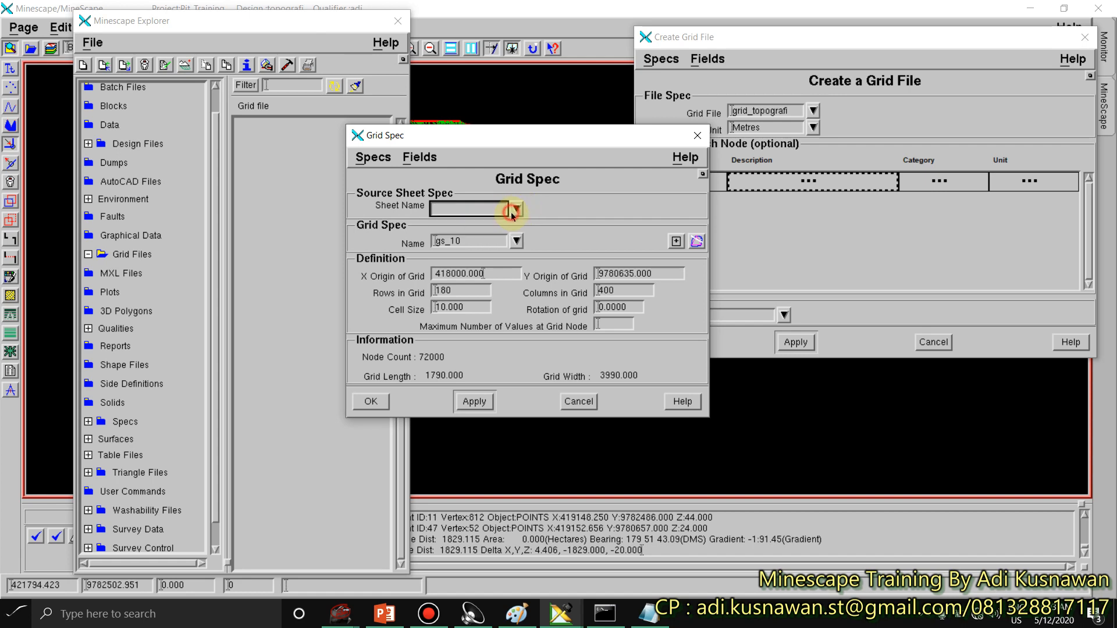
pyautogui.click(516, 208)
pyautogui.click(446, 235)
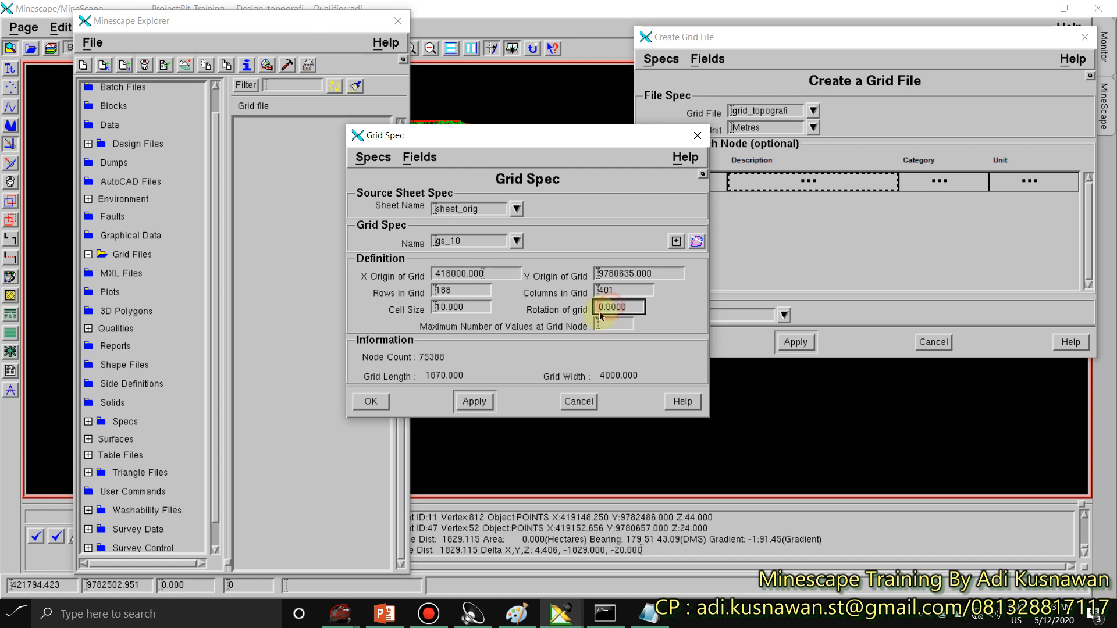
pyautogui.click(451, 290)
pyautogui.press('BackSpace')
pyautogui.write('6')
pyautogui.click(464, 313)
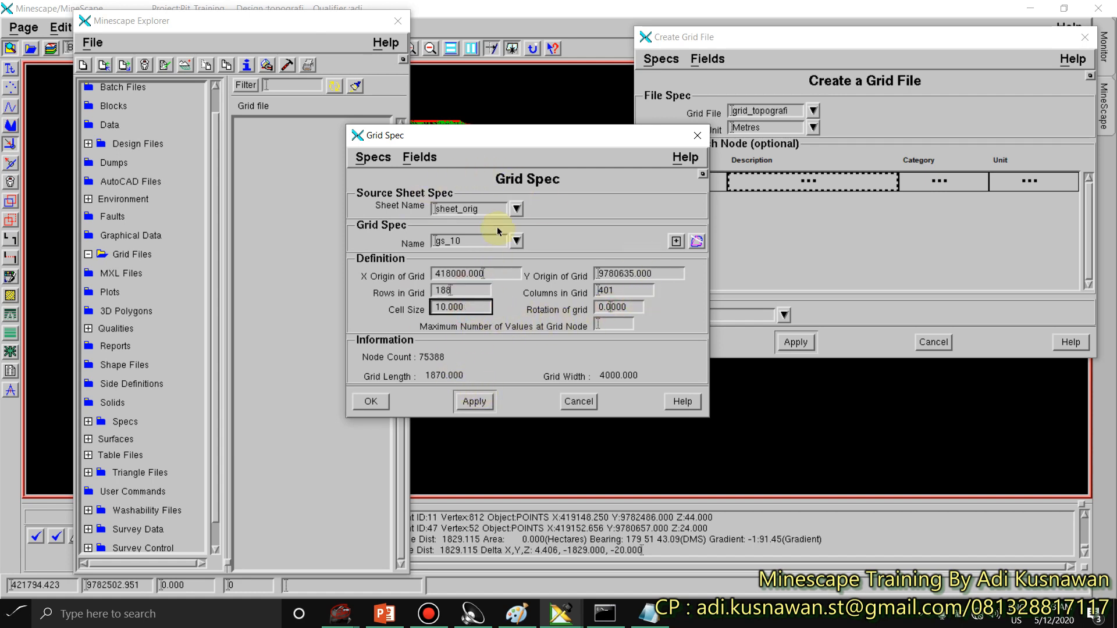
pyautogui.click(372, 400)
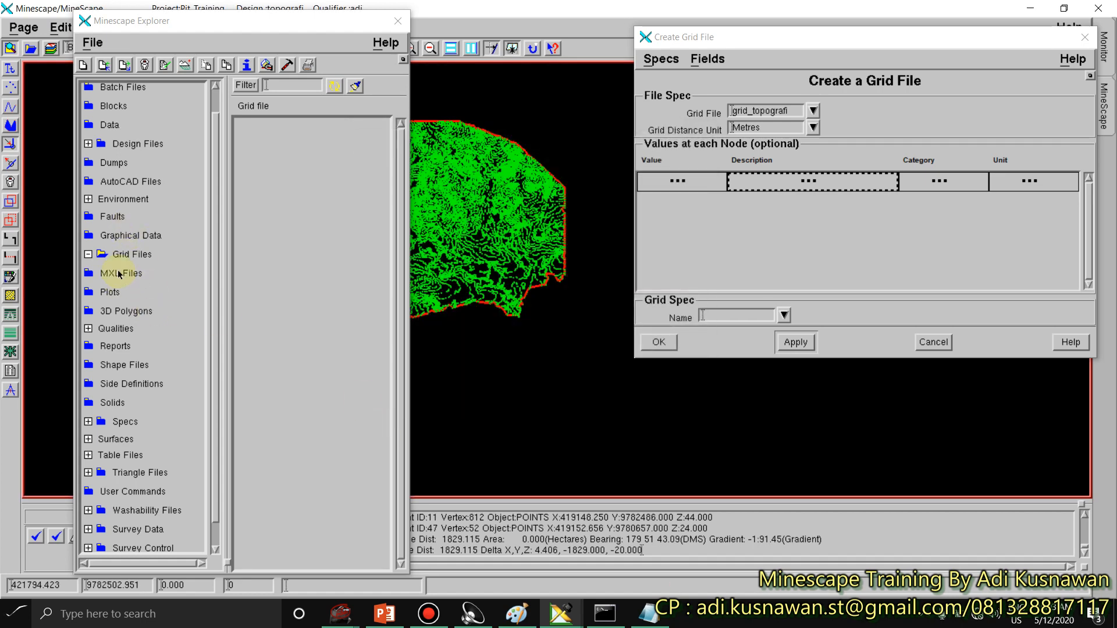
# Step: Examine the Grid Files folder in the Explorer for a grid file in the project
pyautogui.click(119, 235)
pyautogui.click(115, 254)
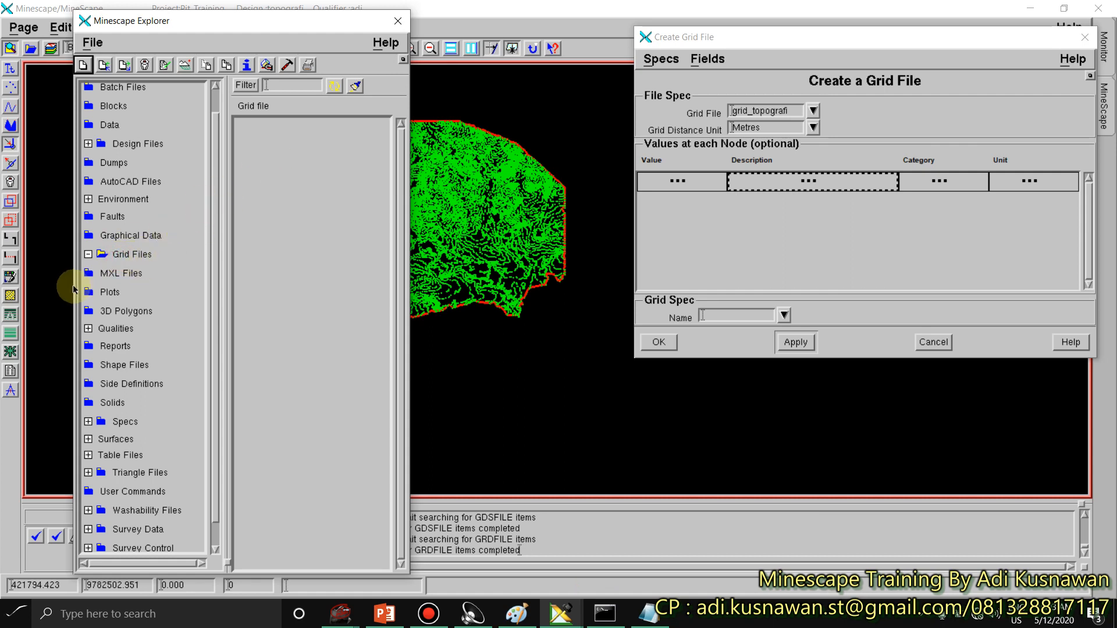
pyautogui.click(88, 254)
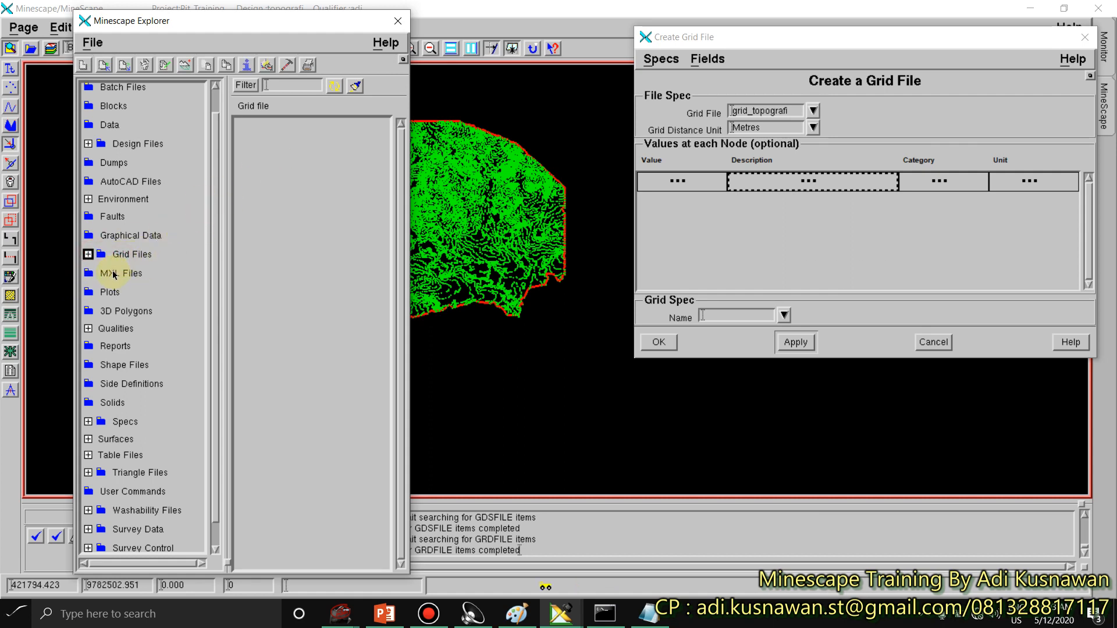
pyautogui.click(386, 43)
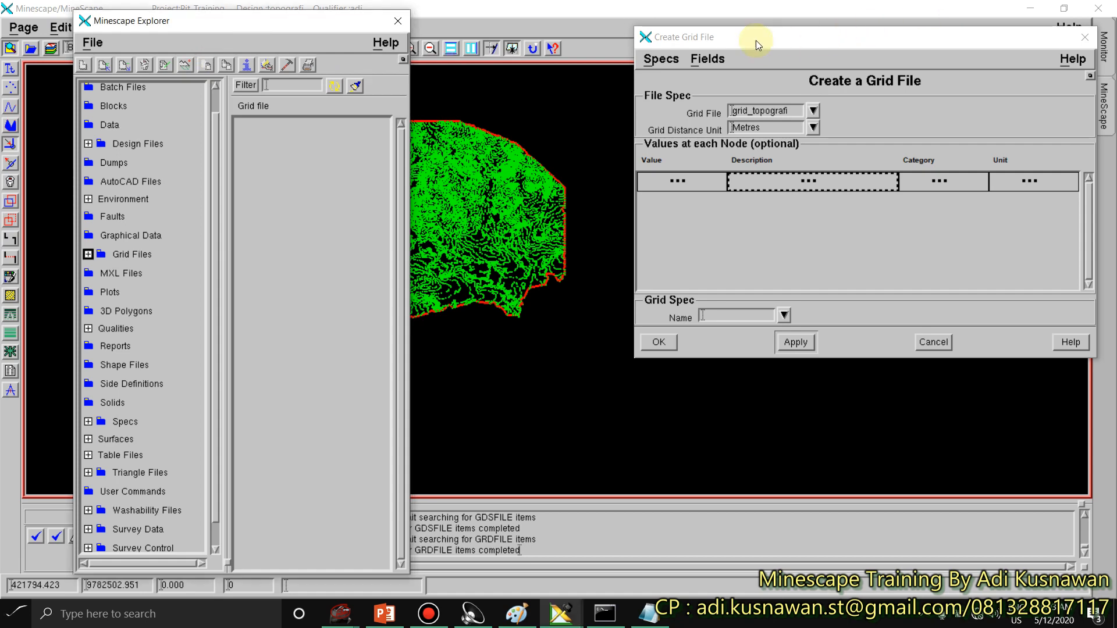
pyautogui.moveTo(328, 22)
pyautogui.mouseDown()
pyautogui.moveTo(919, 19)
pyautogui.moveTo(507, 20)
pyautogui.mouseUp()
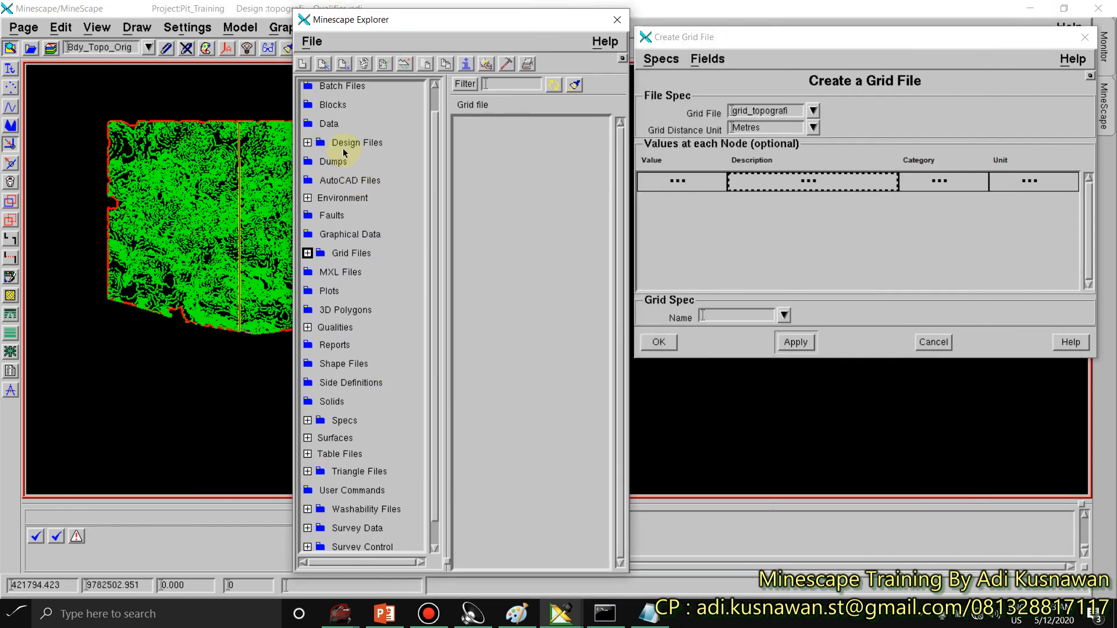
pyautogui.click(345, 150)
pyautogui.click(322, 256)
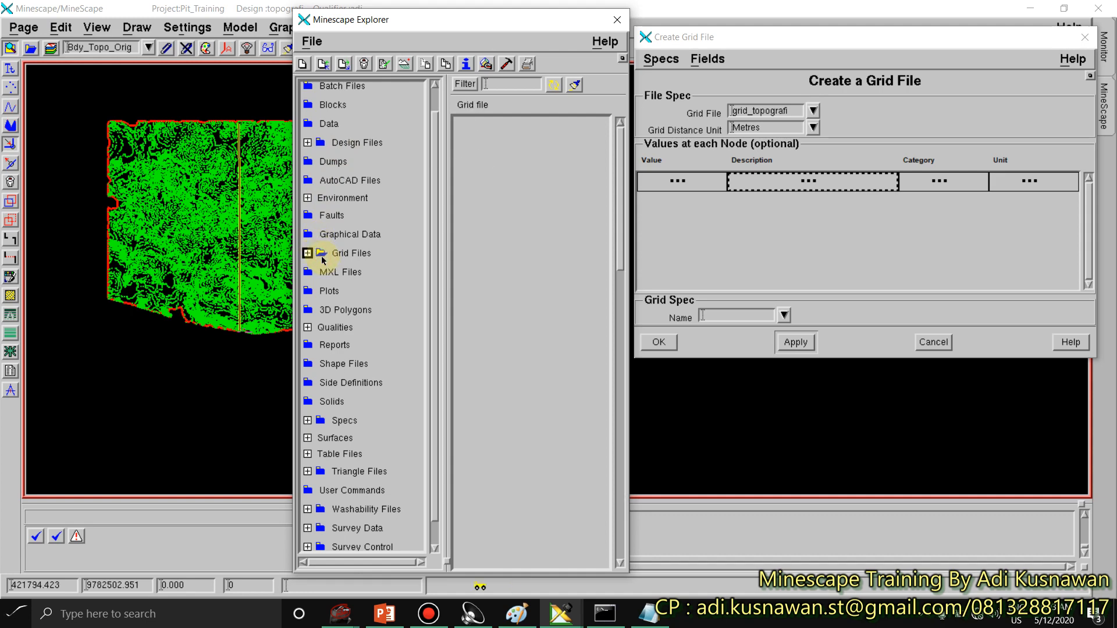
pyautogui.click(324, 234)
pyautogui.click(321, 255)
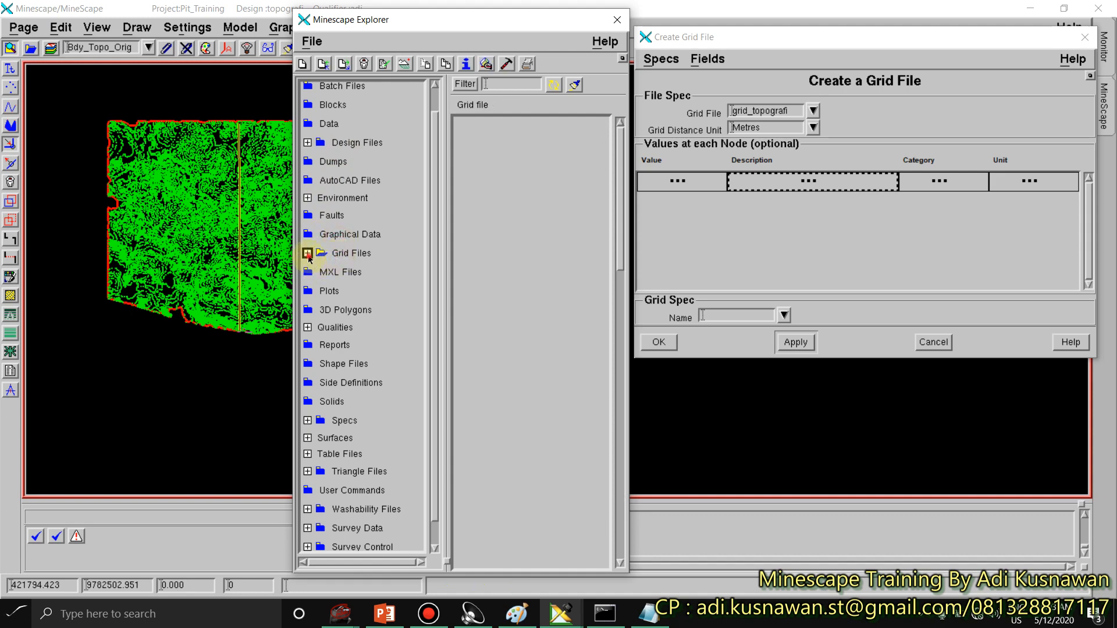
# Step: Close the Triangulate log file, refresh the drawing view and move the Create Grid File form over the topography
pyautogui.click(10, 48)
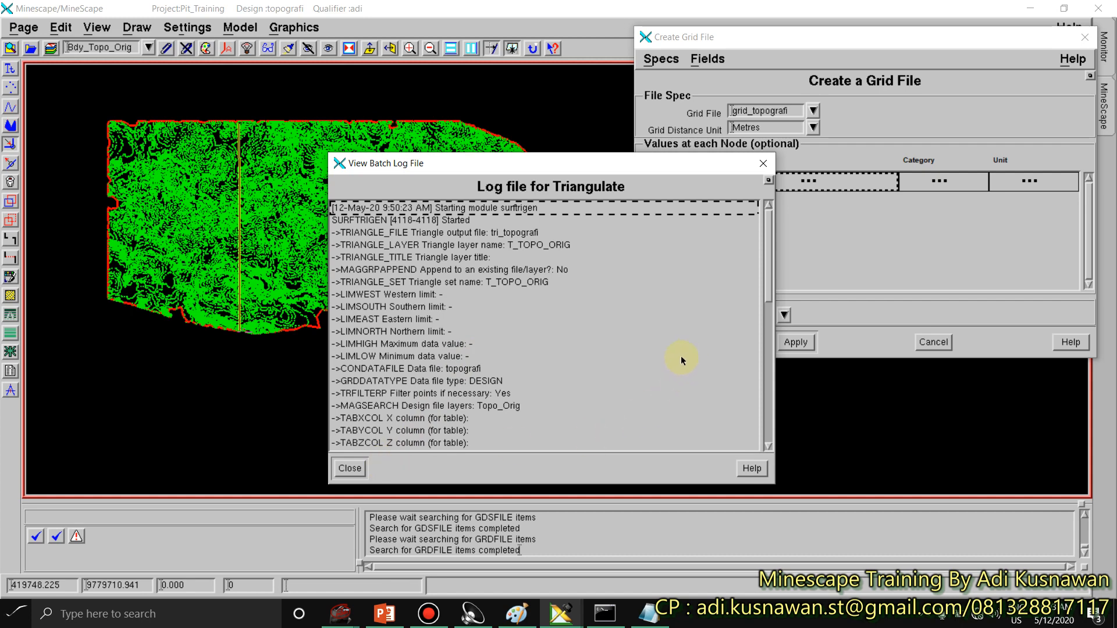
pyautogui.click(763, 163)
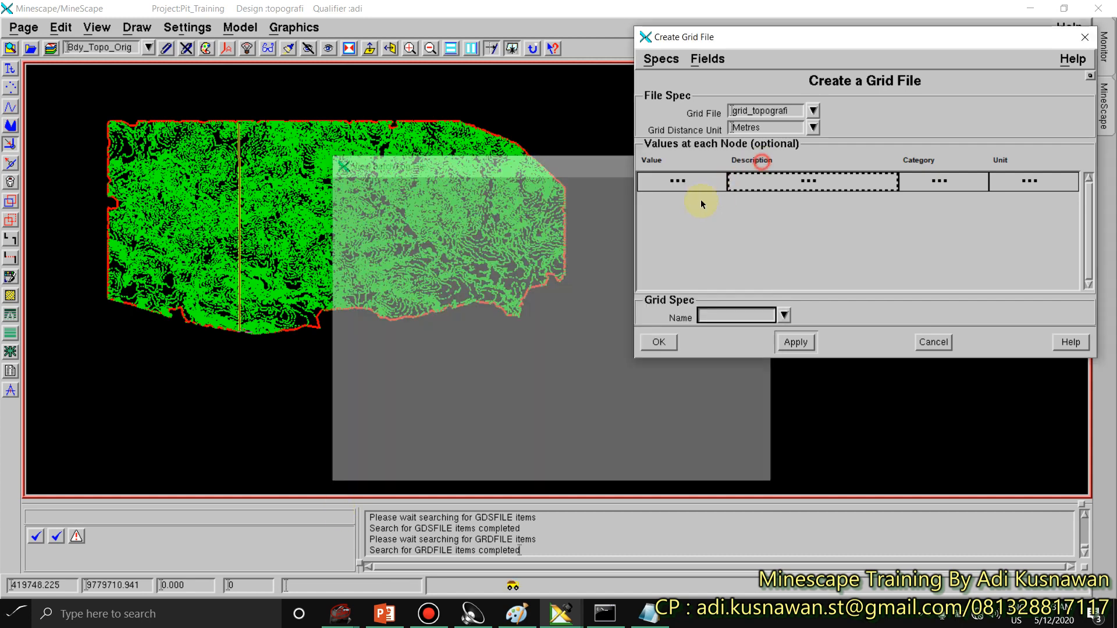
pyautogui.moveTo(248, 390)
pyautogui.mouseDown(button='middle')
pyautogui.moveTo(267, 376)
pyautogui.moveTo(259, 382)
pyautogui.mouseUp(button='middle')
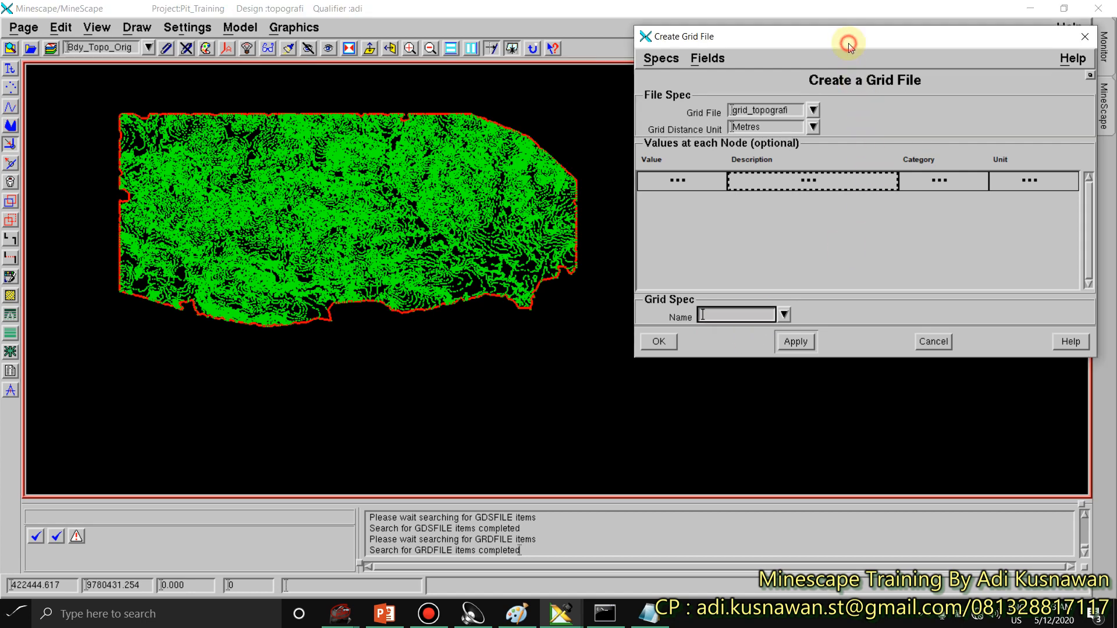
pyautogui.moveTo(848, 41); pyautogui.dragTo(499, 74)
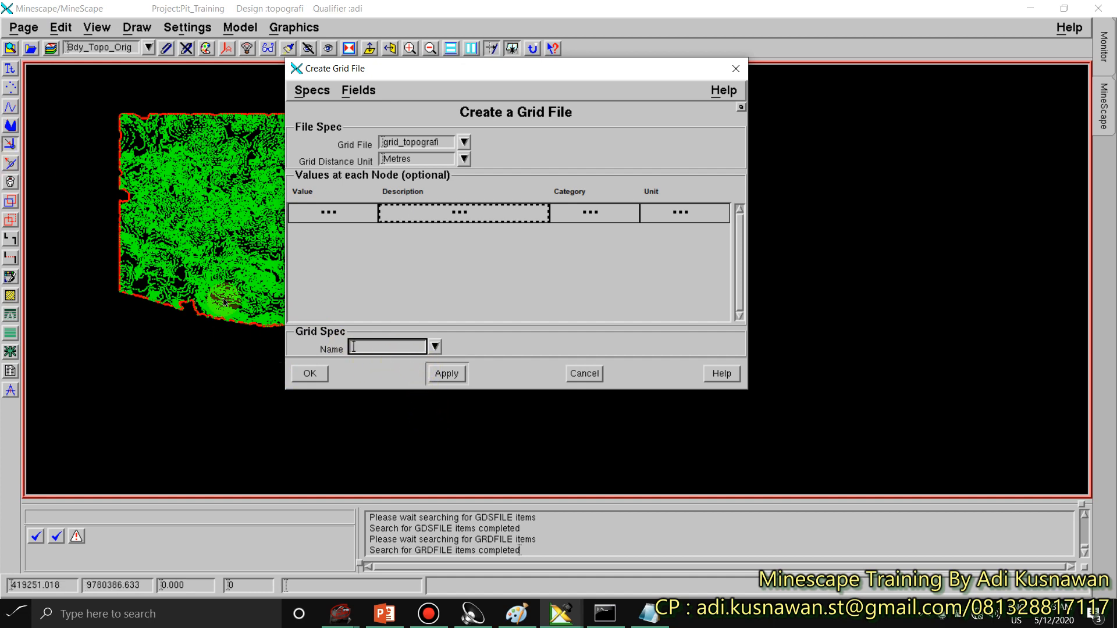
# Step: Look up gs_10 among the gridspec specs in the Explorer and check the Grid Files folder
pyautogui.click(10, 50)
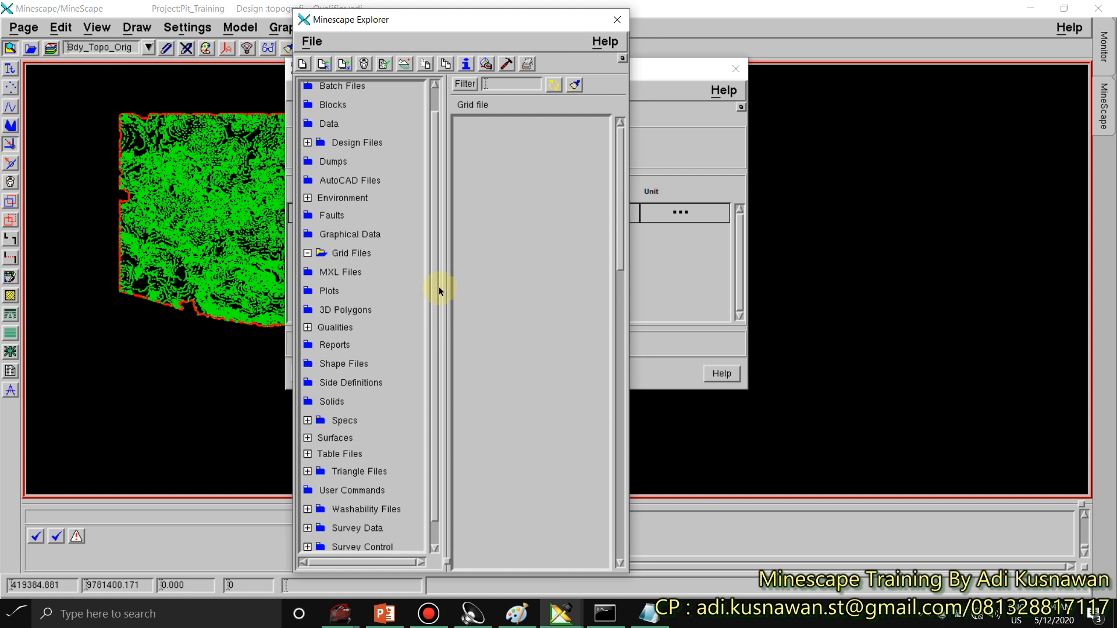
pyautogui.scroll(-1, 439, 286)
pyautogui.click(307, 396)
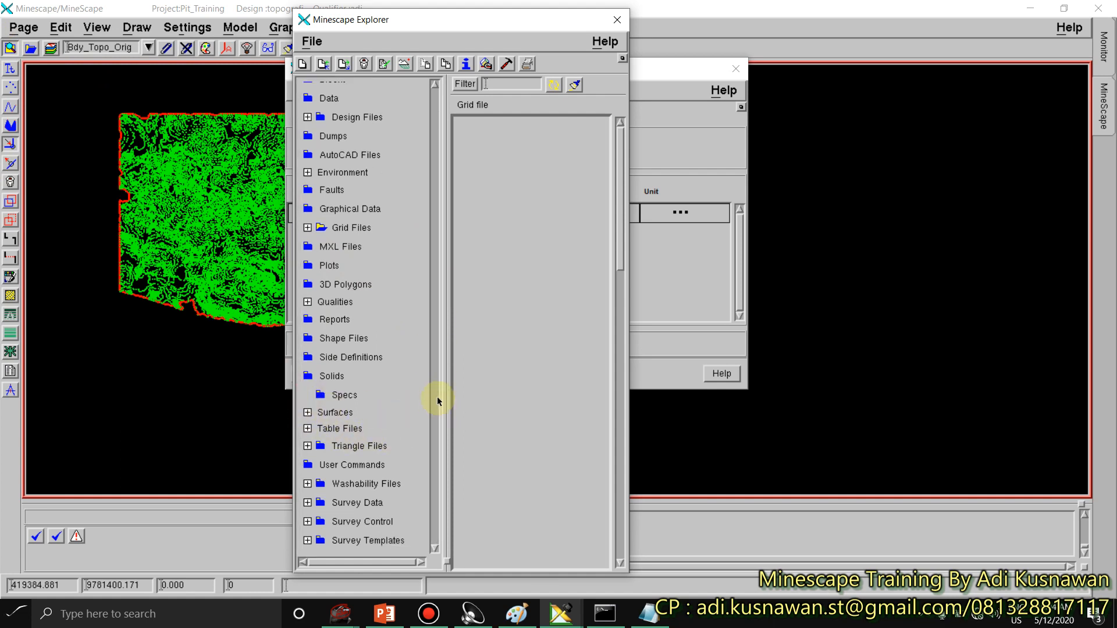
pyautogui.moveTo(431, 313); pyautogui.dragTo(419, 413)
pyautogui.click(351, 456)
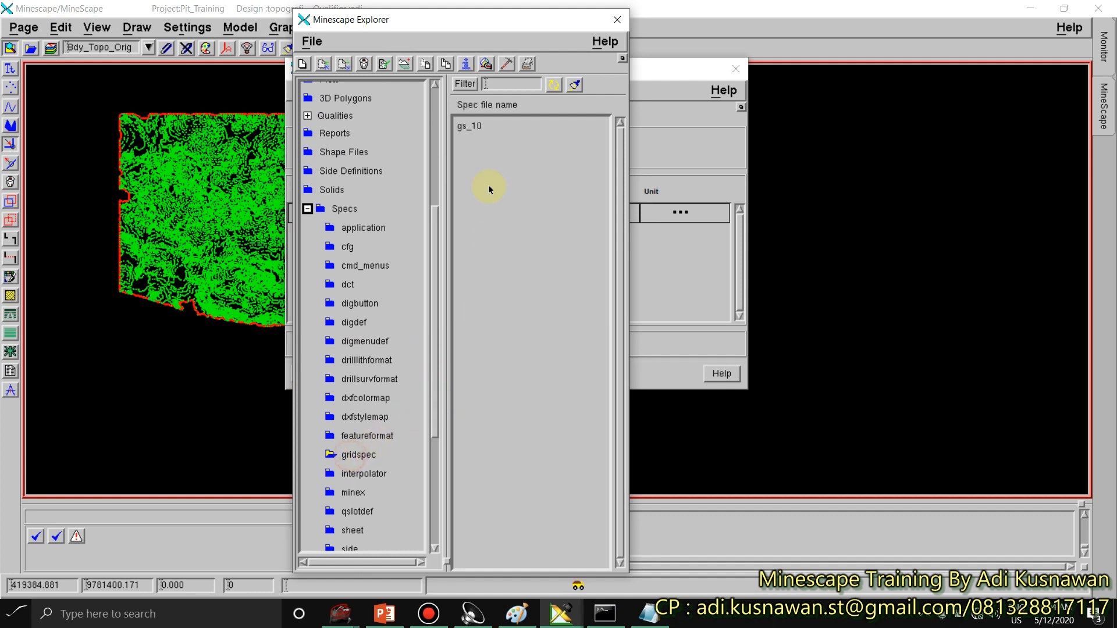
pyautogui.click(474, 133)
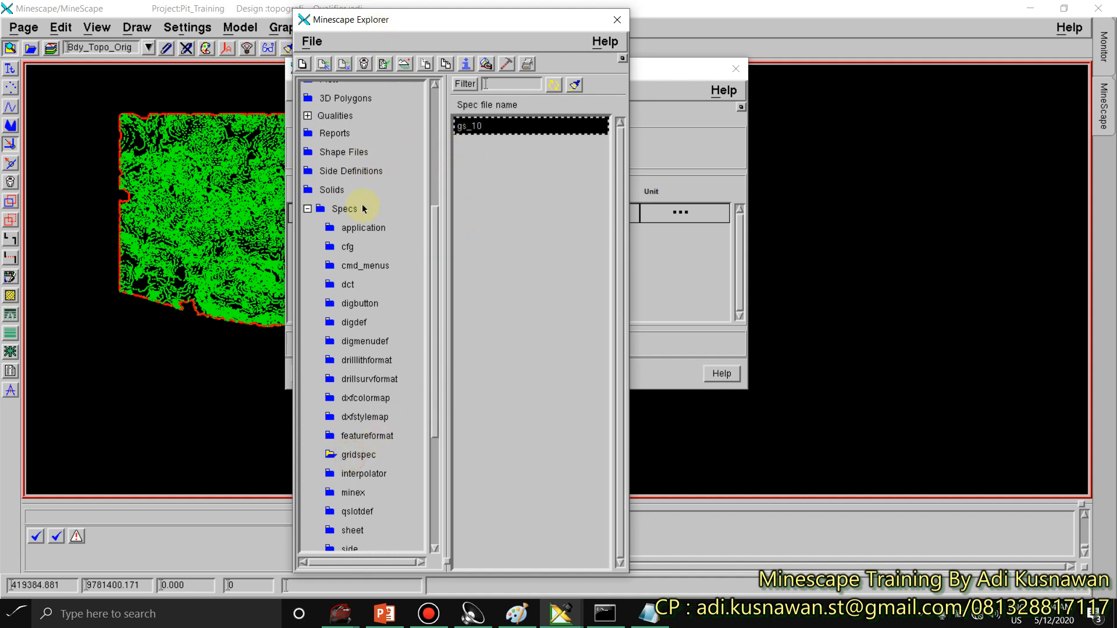
pyautogui.scroll(4, 434, 229)
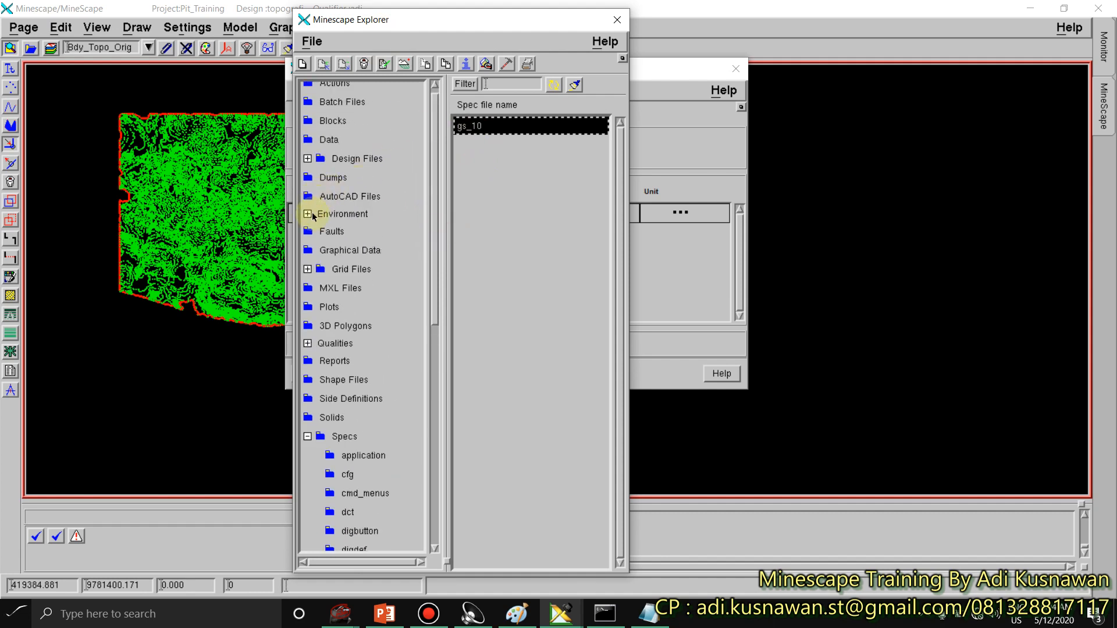
pyautogui.click(308, 268)
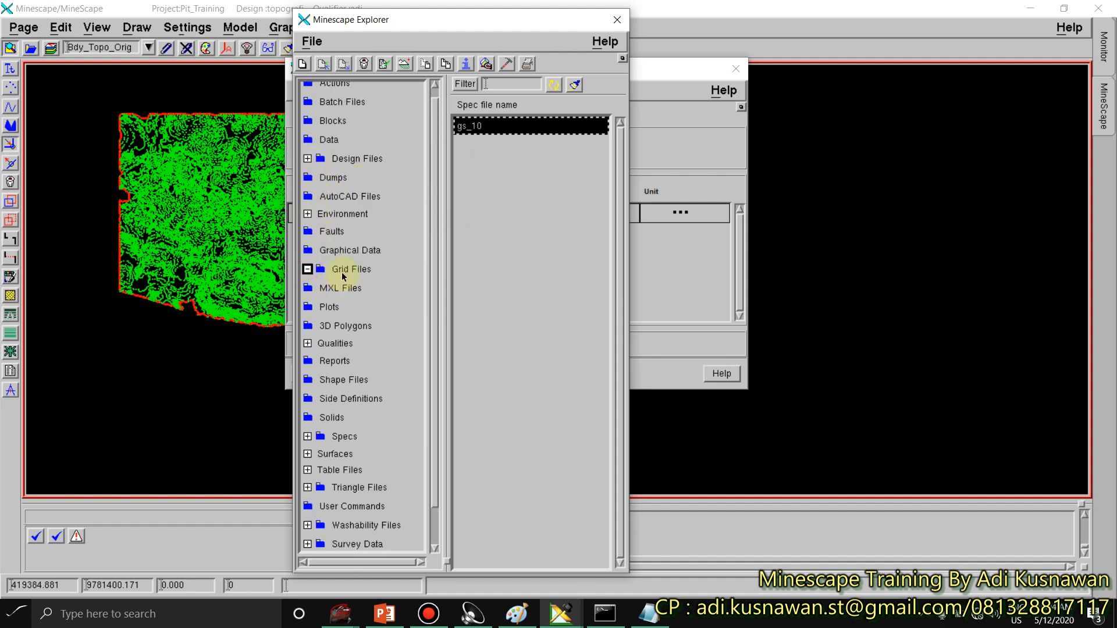
pyautogui.click(341, 269)
# Step: Assign grid spec gs_10 to grid_topografi and create the grid file
pyautogui.click(681, 76)
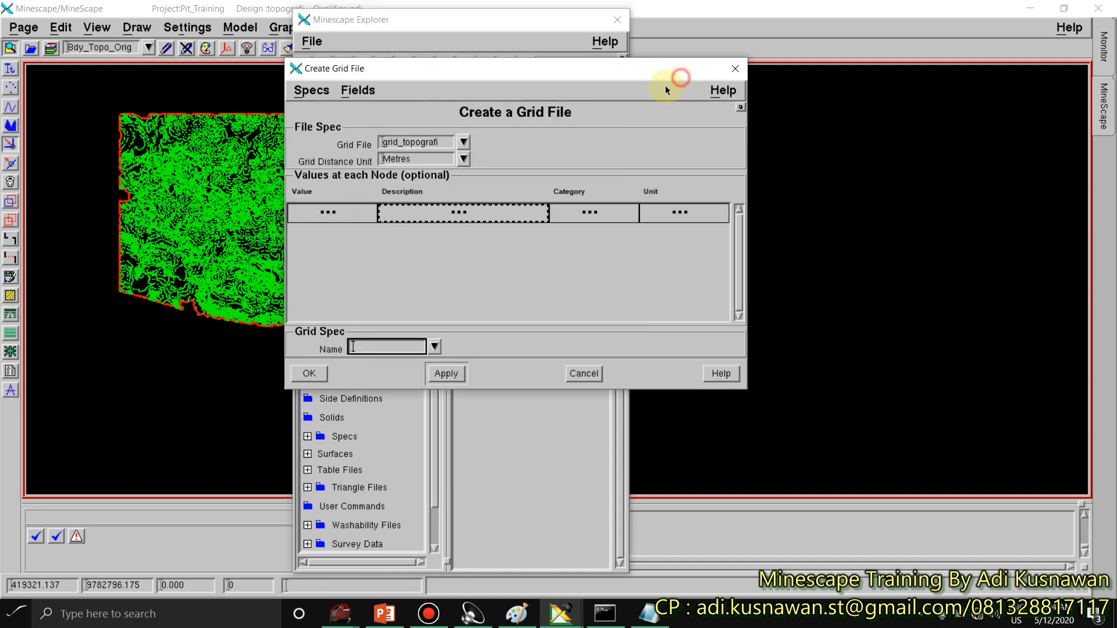
pyautogui.click(434, 347)
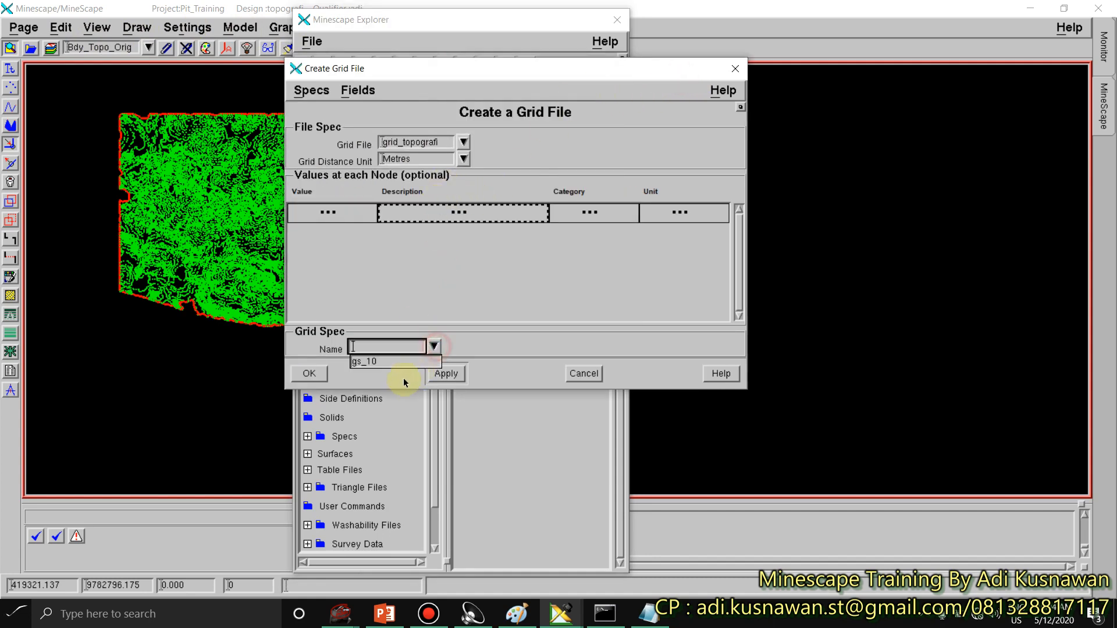
pyautogui.click(373, 362)
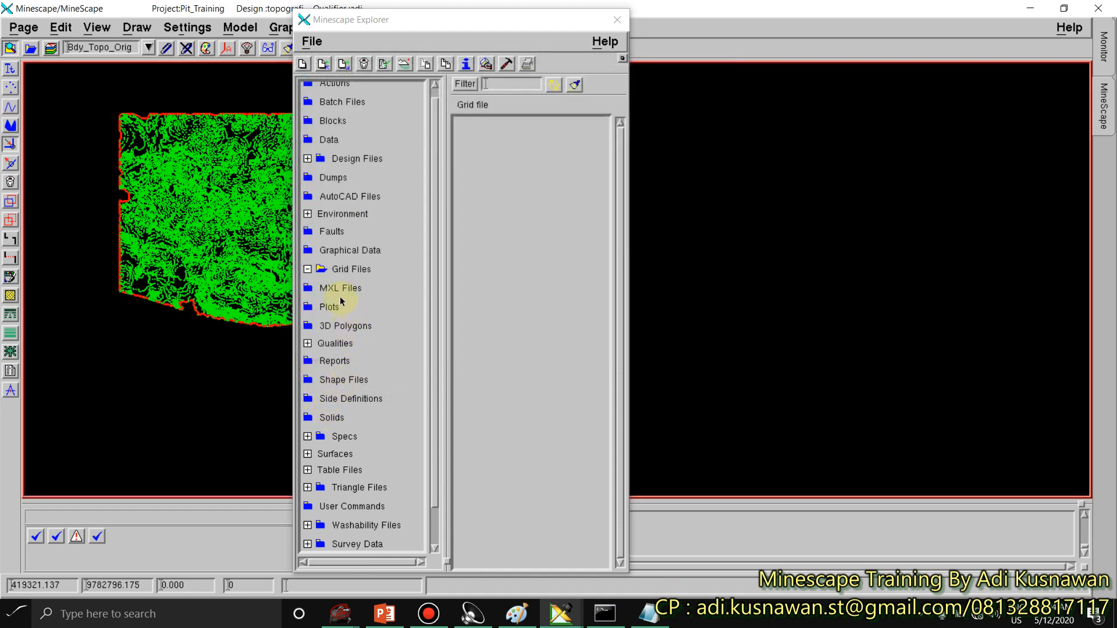
# Step: Check the Explorer's Grid Files folder for grid_topografi, inspect its grid values and compare with the Design Files folder
pyautogui.click(307, 269)
pyautogui.click(308, 270)
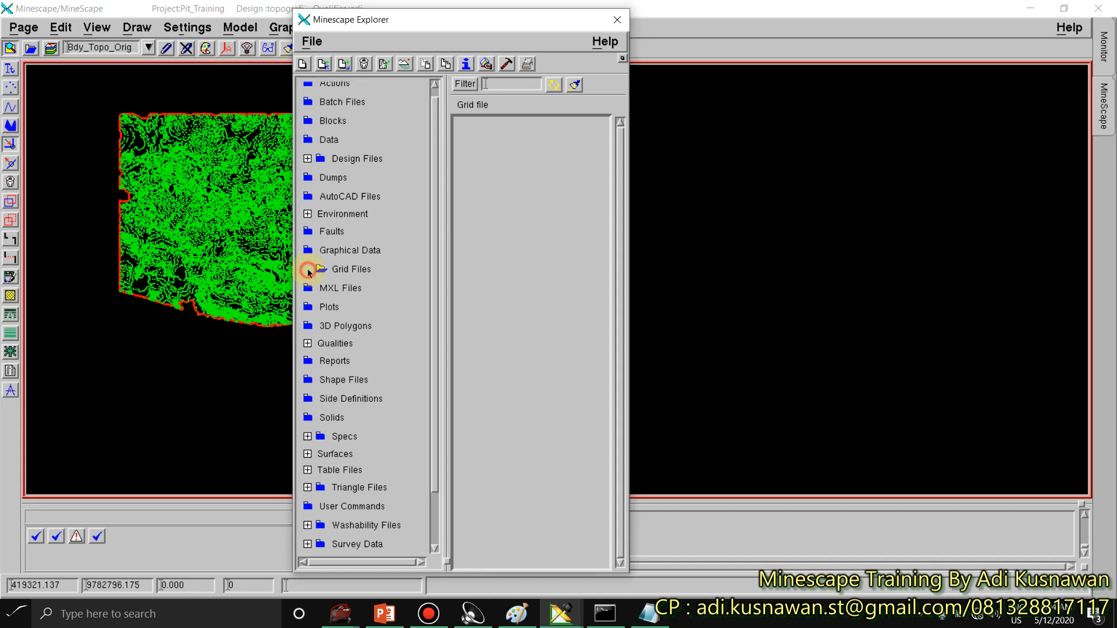
pyautogui.click(362, 292)
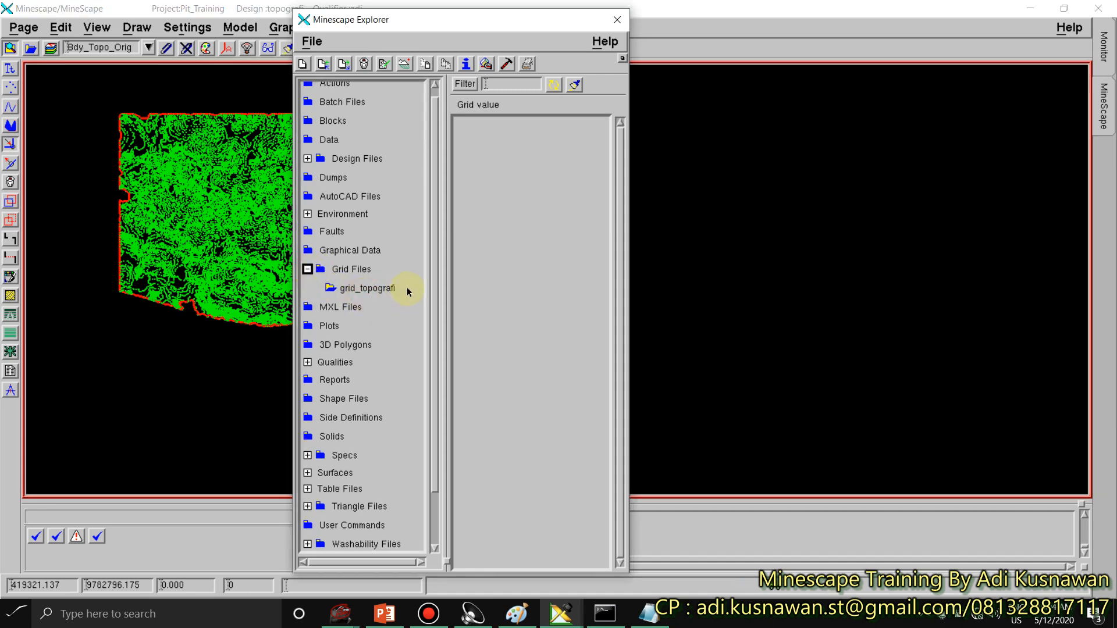
pyautogui.click(351, 269)
pyautogui.click(366, 290)
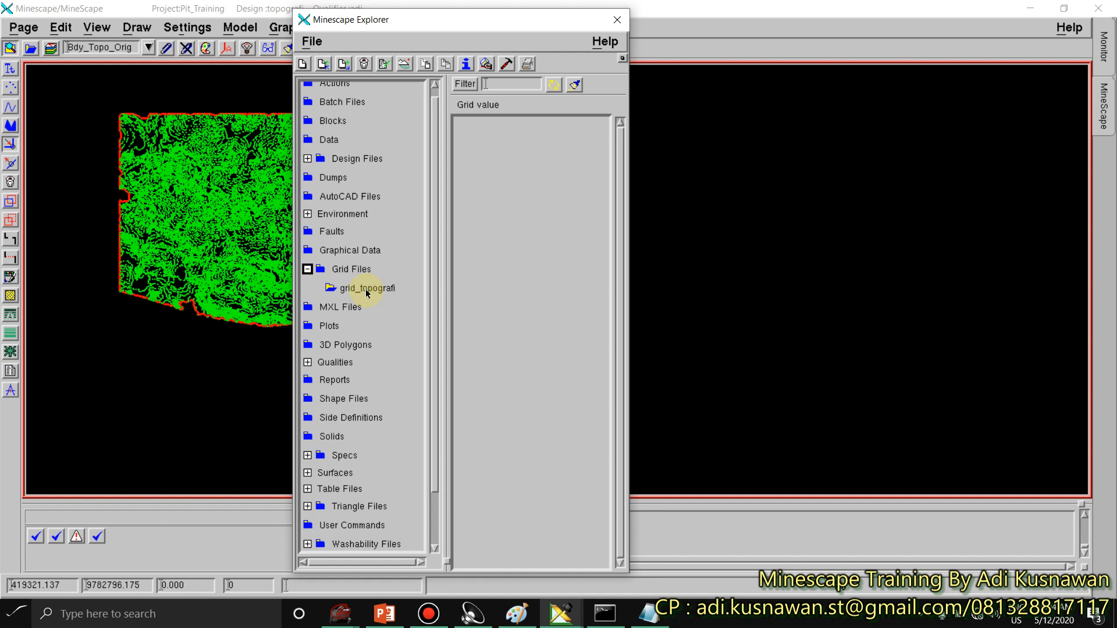
pyautogui.click(308, 159)
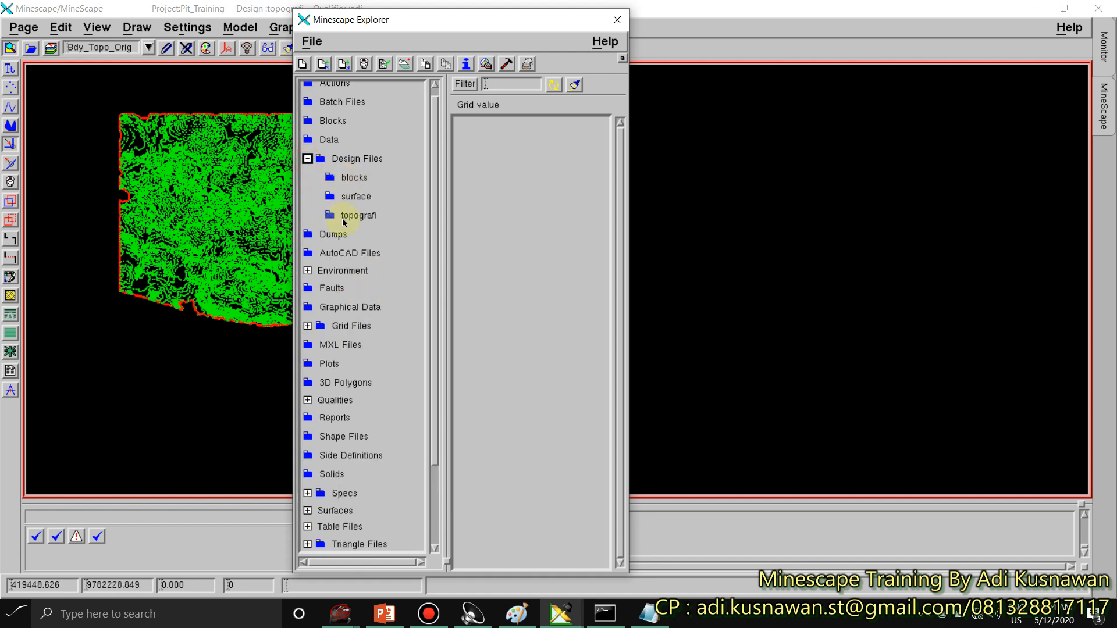
pyautogui.click(307, 325)
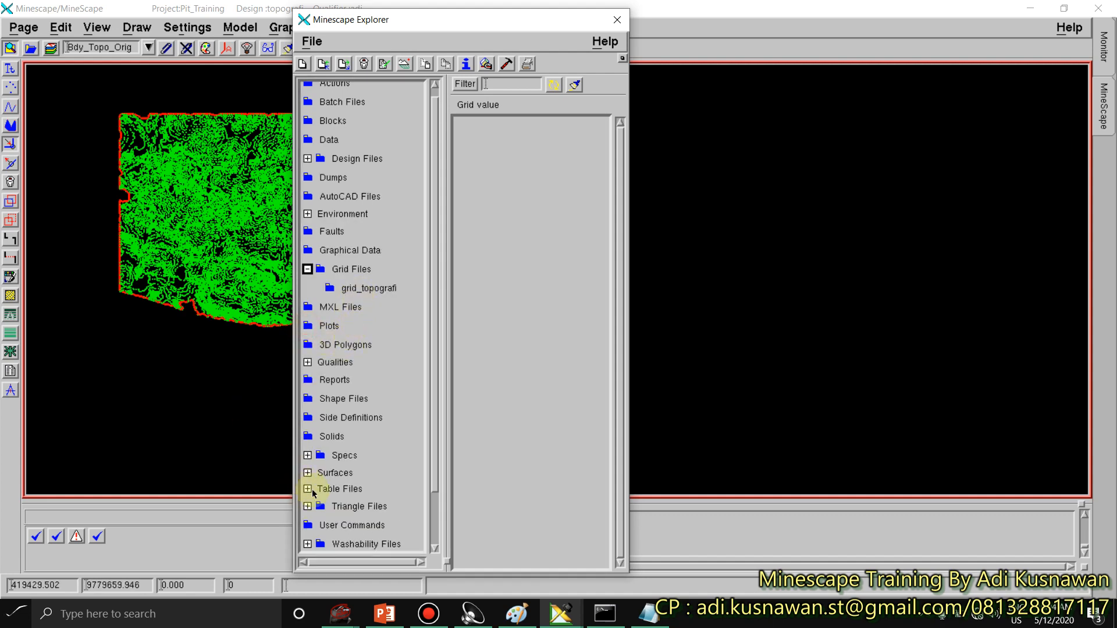
# Step: Check the Explorer's Triangle Files folder for tri_topografi, then return to the drawing and examine the topography
pyautogui.click(307, 506)
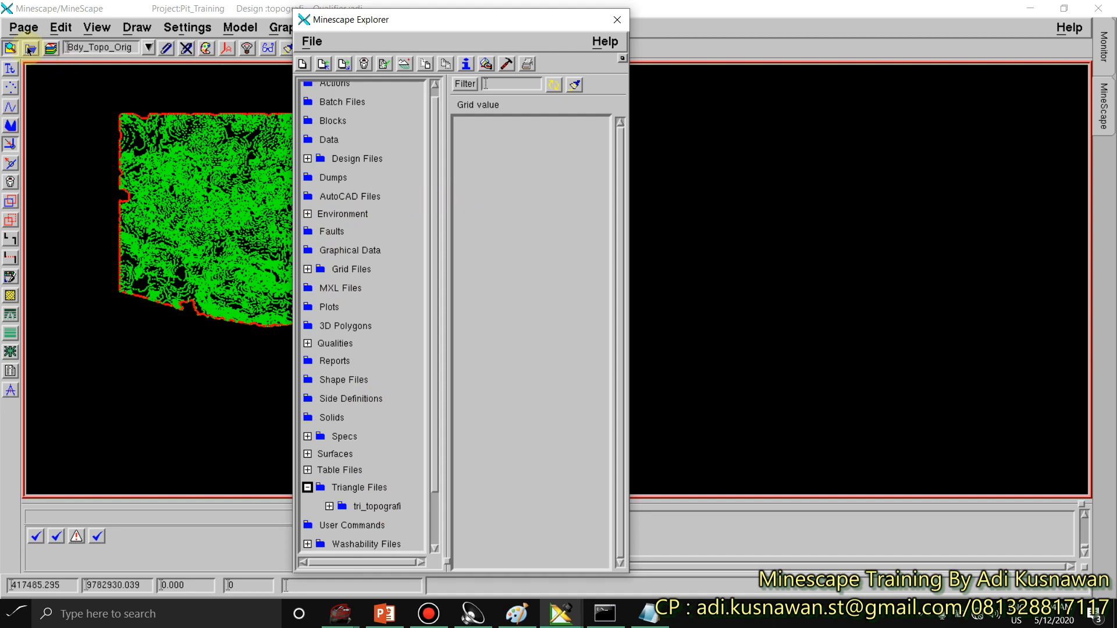
pyautogui.click(10, 48)
pyautogui.moveTo(307, 179); pyautogui.dragTo(446, 216, button='middle')
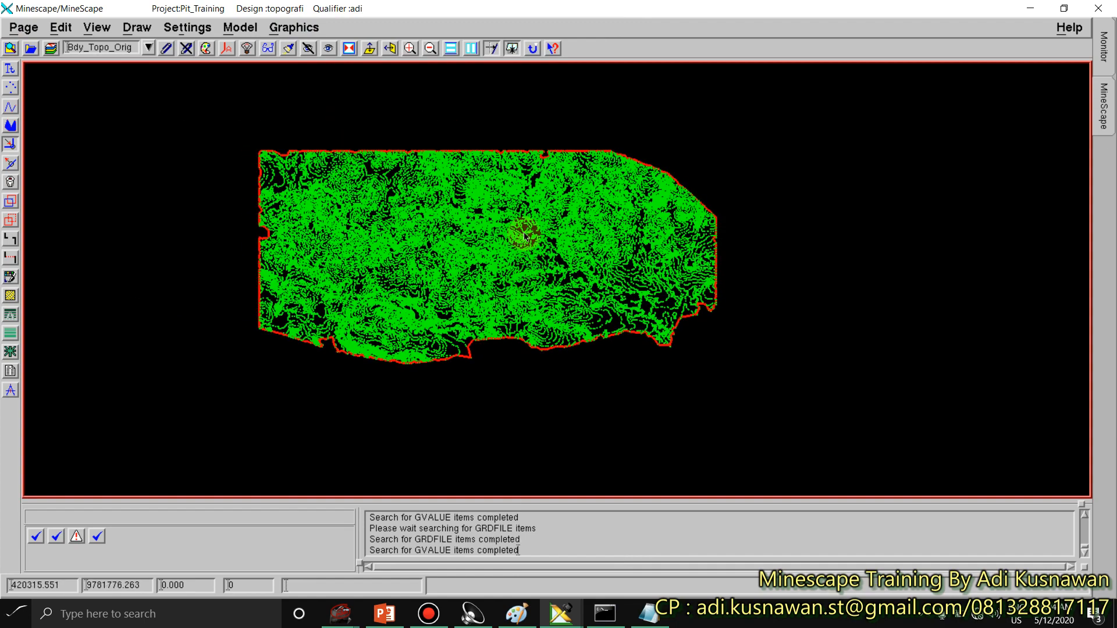
pyautogui.scroll(2, 526, 236)
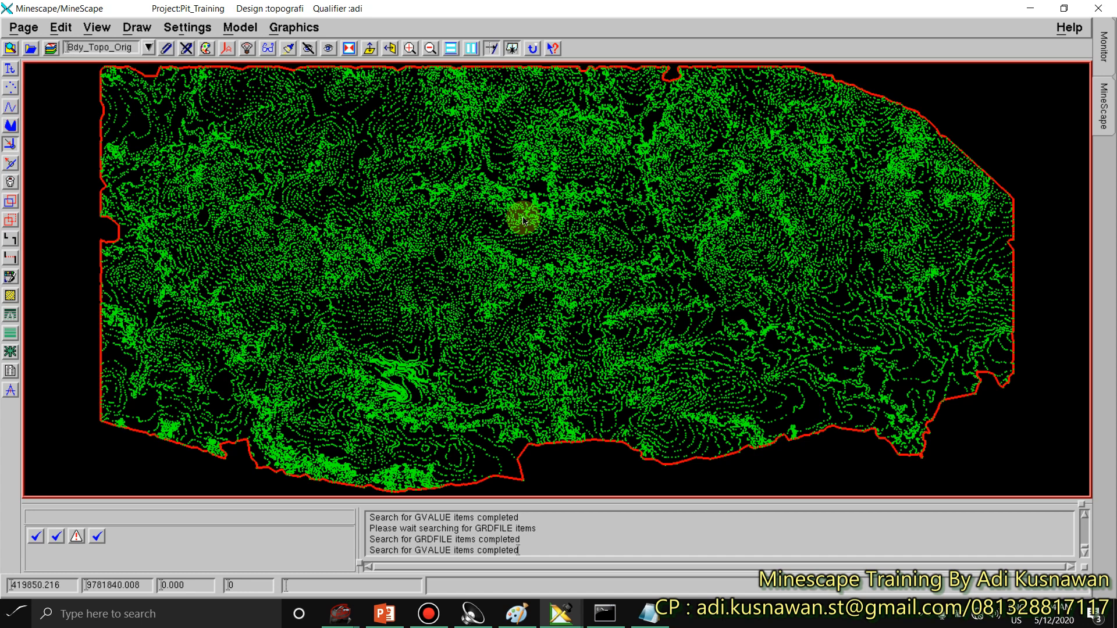
# Step: Detach the Grids command list and place it beside the topography
pyautogui.click(242, 32)
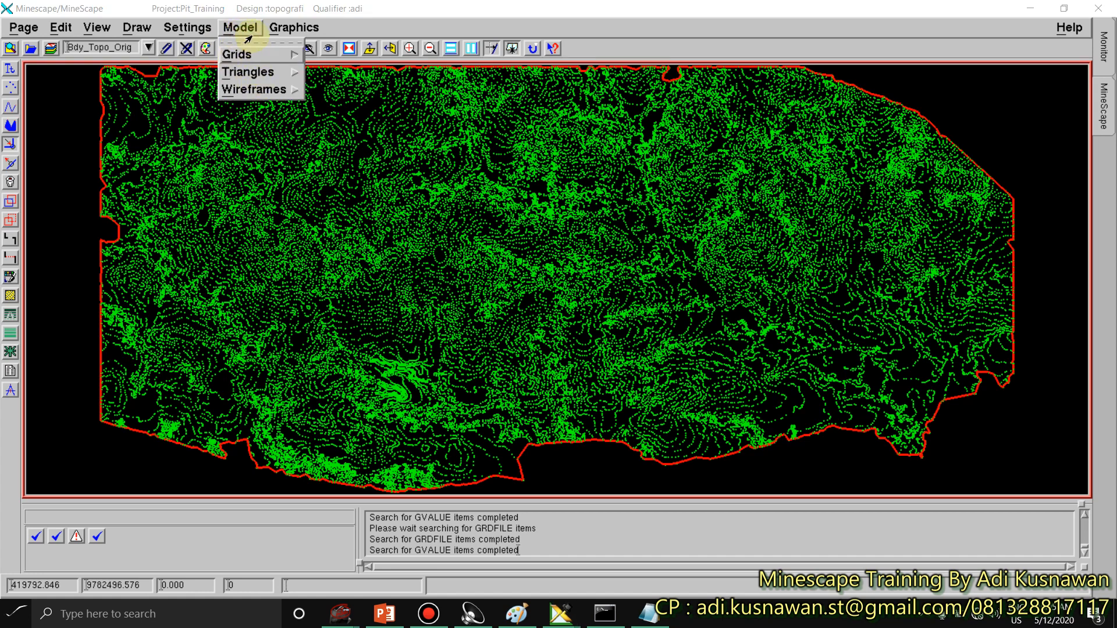
pyautogui.moveTo(262, 56)
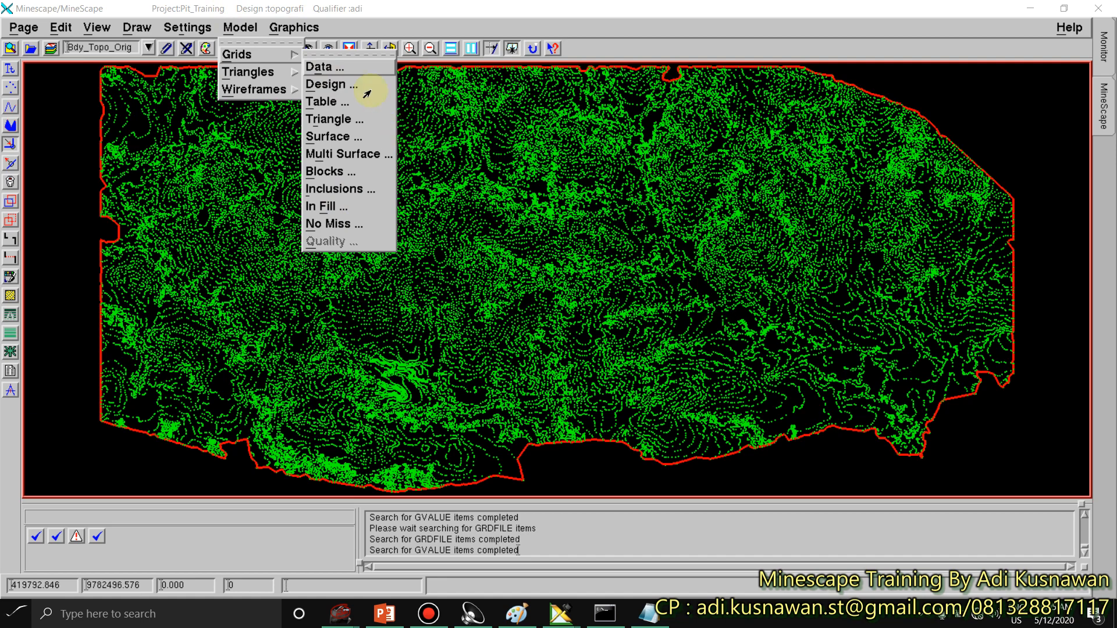
pyautogui.click(346, 56)
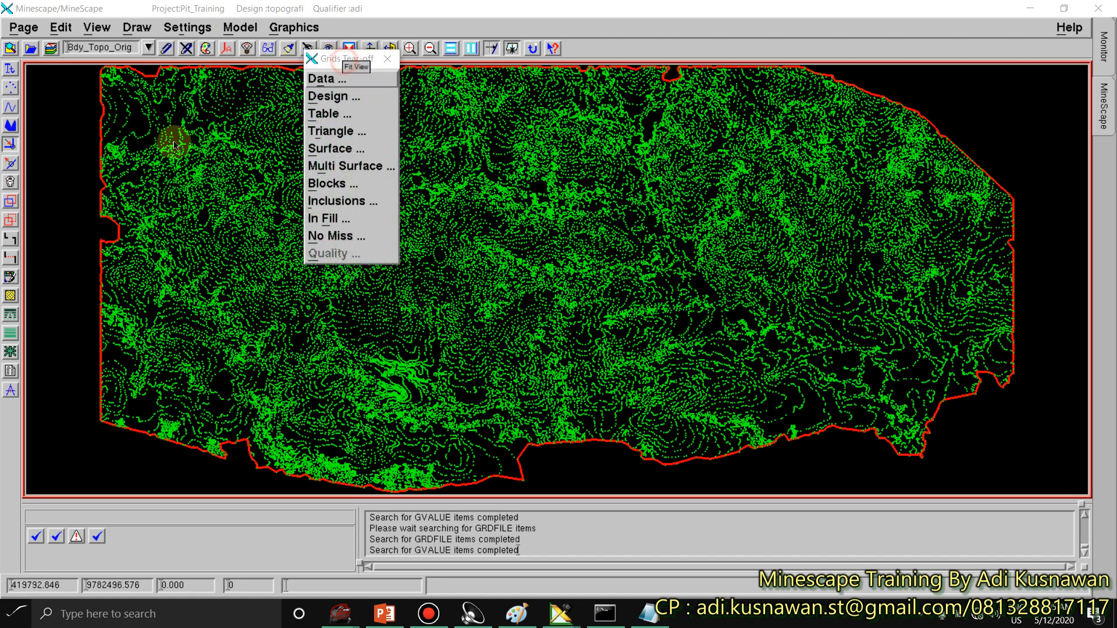
pyautogui.moveTo(174, 142); pyautogui.dragTo(356, 75, button='middle')
pyautogui.moveTo(348, 62); pyautogui.dragTo(127, 88)
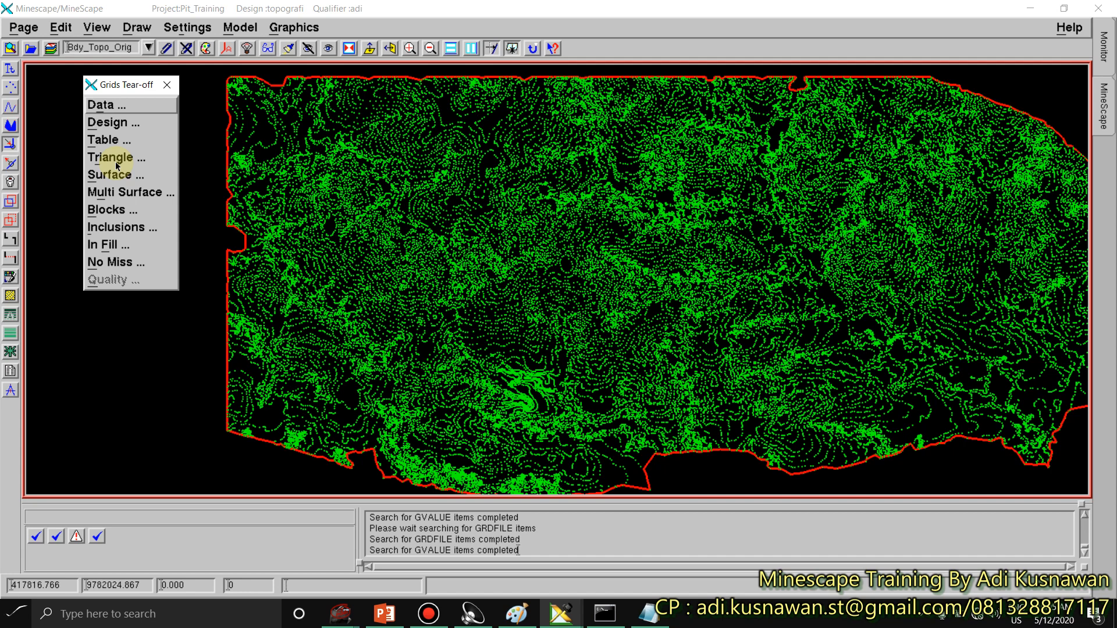
# Step: Show the tri_topografi triangulation and hide the topografi design file through the reference overrides
pyautogui.click(267, 48)
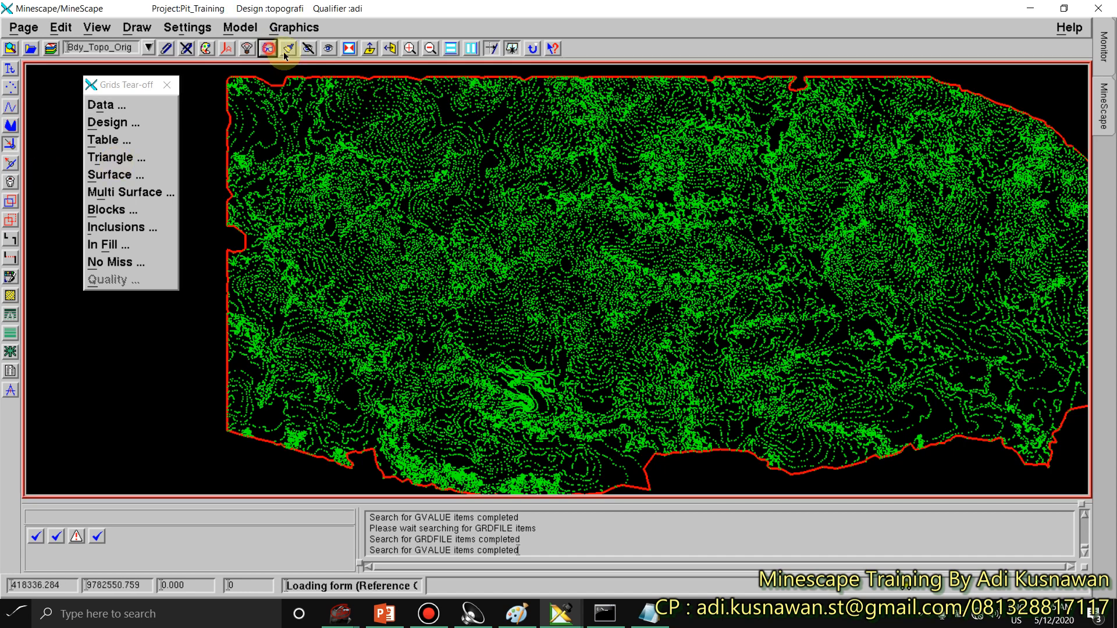
pyautogui.click(564, 401)
pyautogui.click(564, 387)
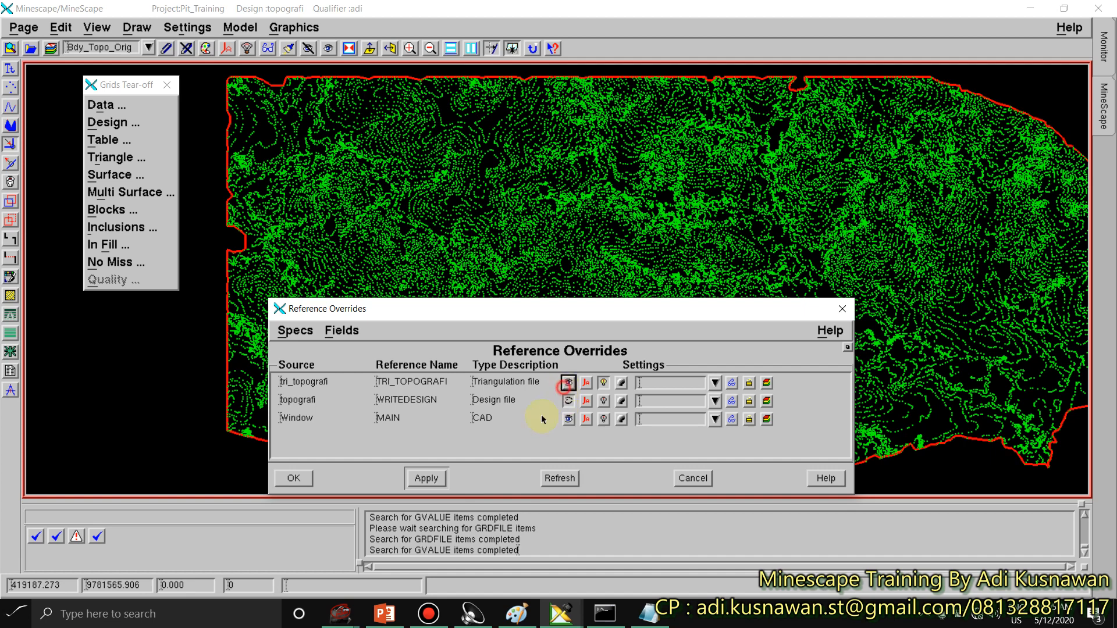
pyautogui.click(426, 478)
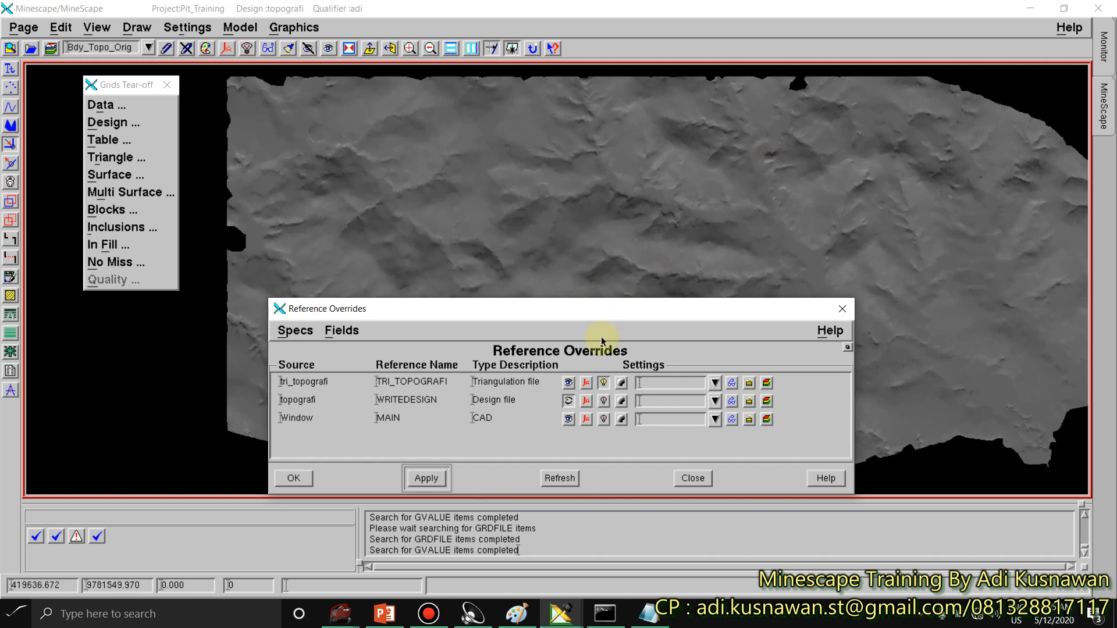
# Step: Hide the tri_topografi triangulation, display the topografi design file again and close the reference overrides
pyautogui.click(568, 401)
pyautogui.click(568, 382)
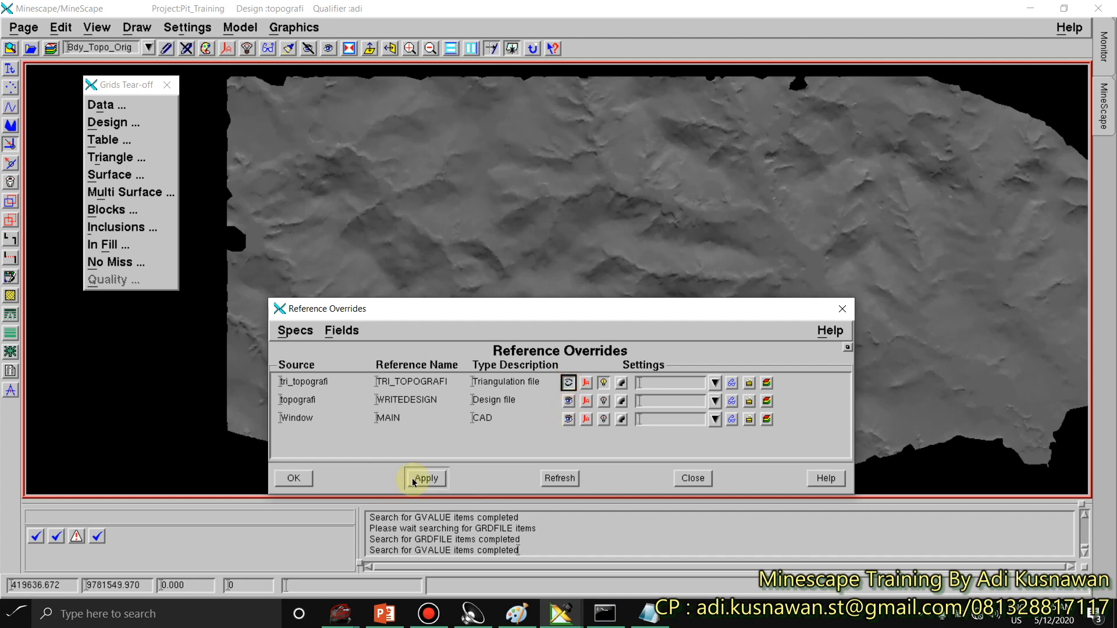
pyautogui.click(426, 478)
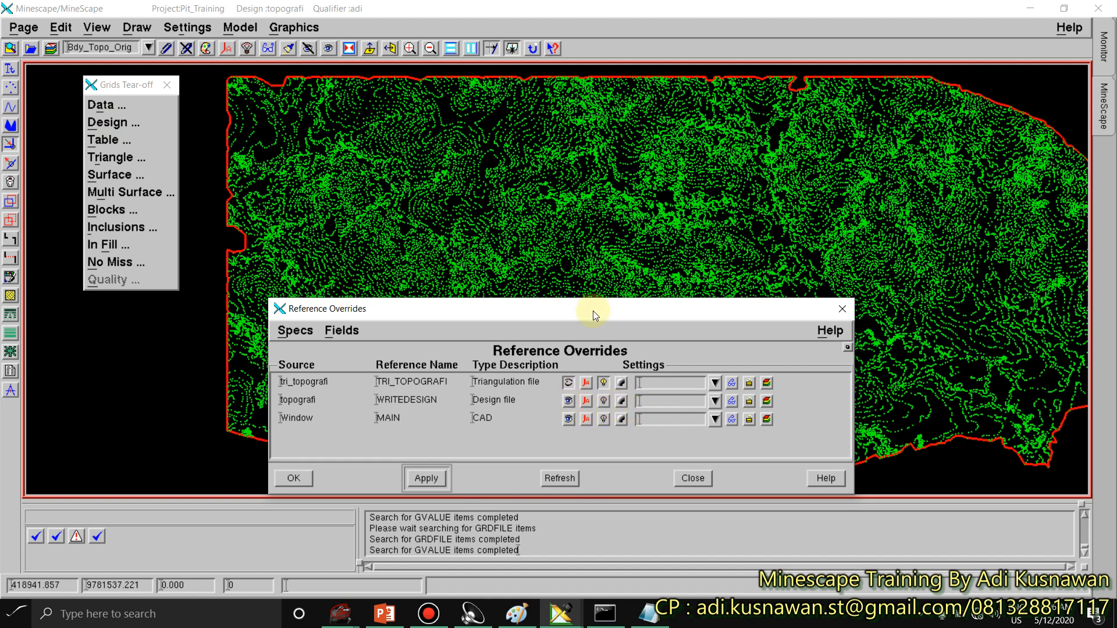
pyautogui.click(294, 478)
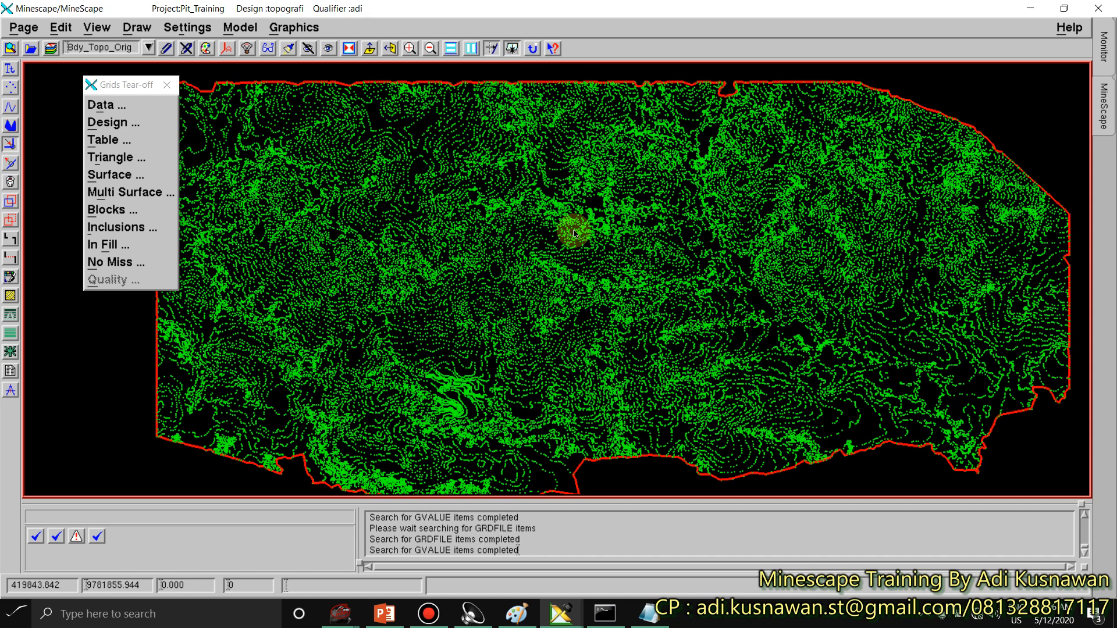
pyautogui.moveTo(574, 230)
pyautogui.mouseDown(button='middle')
pyautogui.moveTo(616, 222)
pyautogui.moveTo(587, 234)
pyautogui.mouseUp(button='middle')
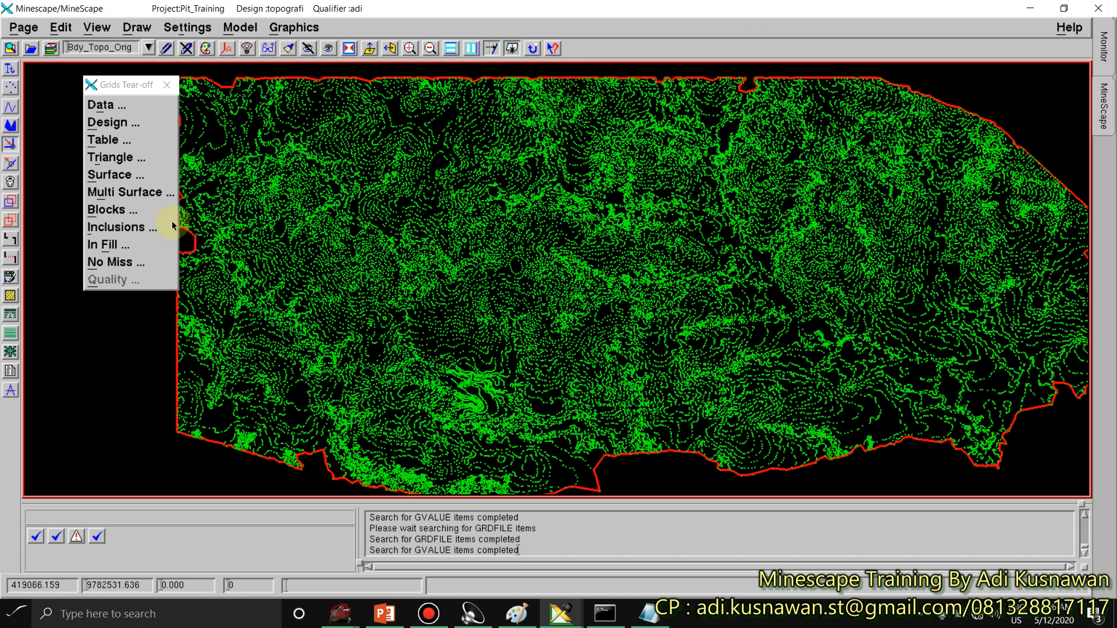
# Step: Reopen the detached Grids command list beside the topography and bring up the form for updating a grid value by gridding triangles
pyautogui.click(167, 84)
pyautogui.click(239, 27)
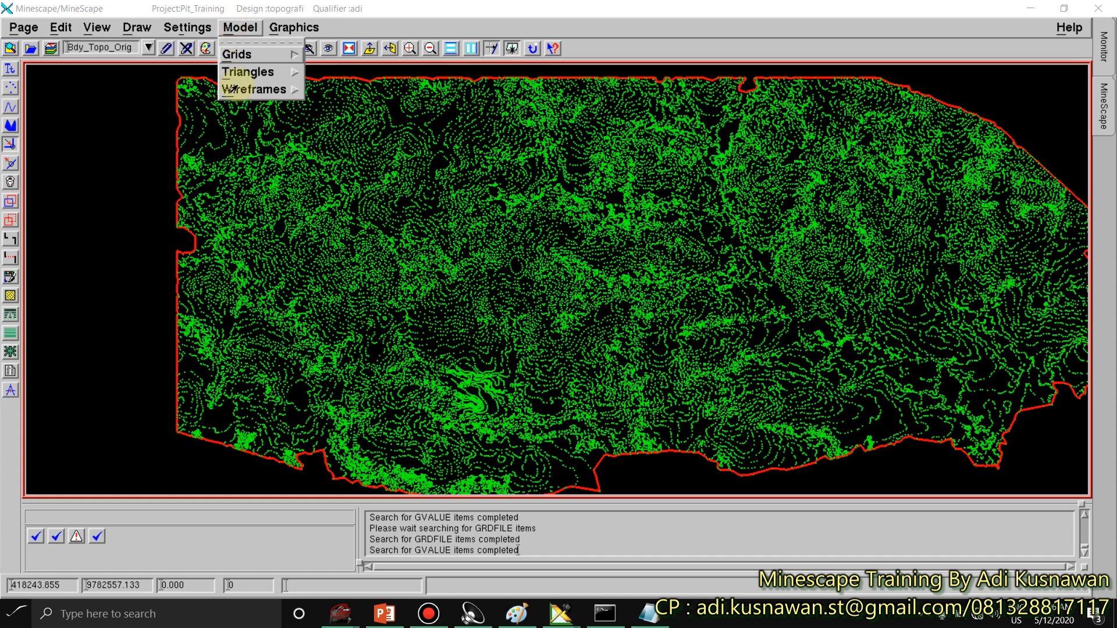
pyautogui.click(242, 56)
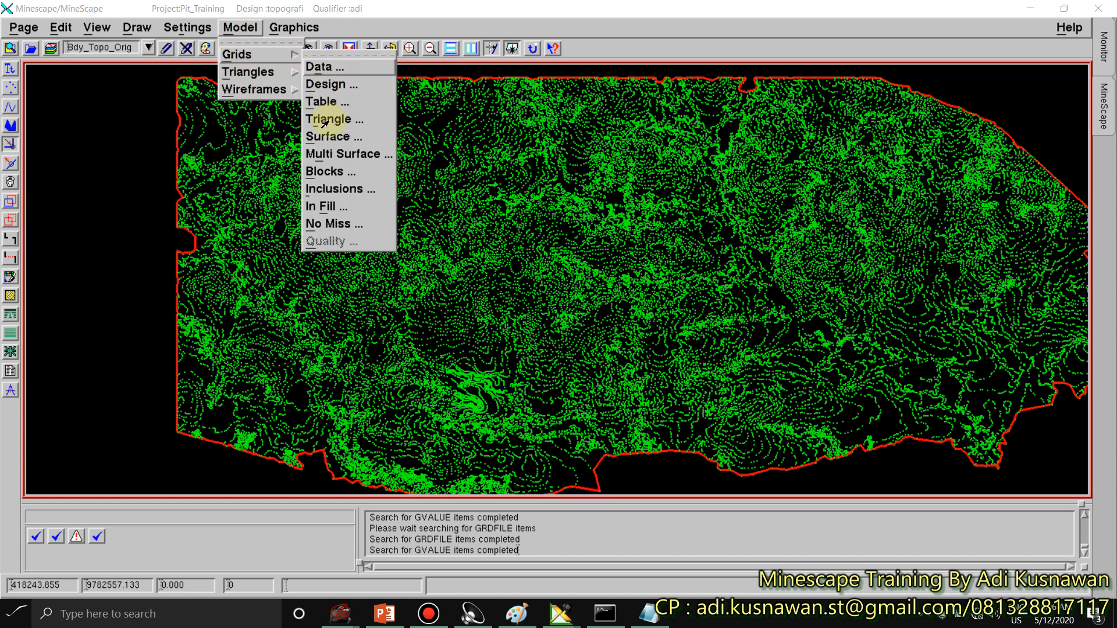
pyautogui.click(327, 55)
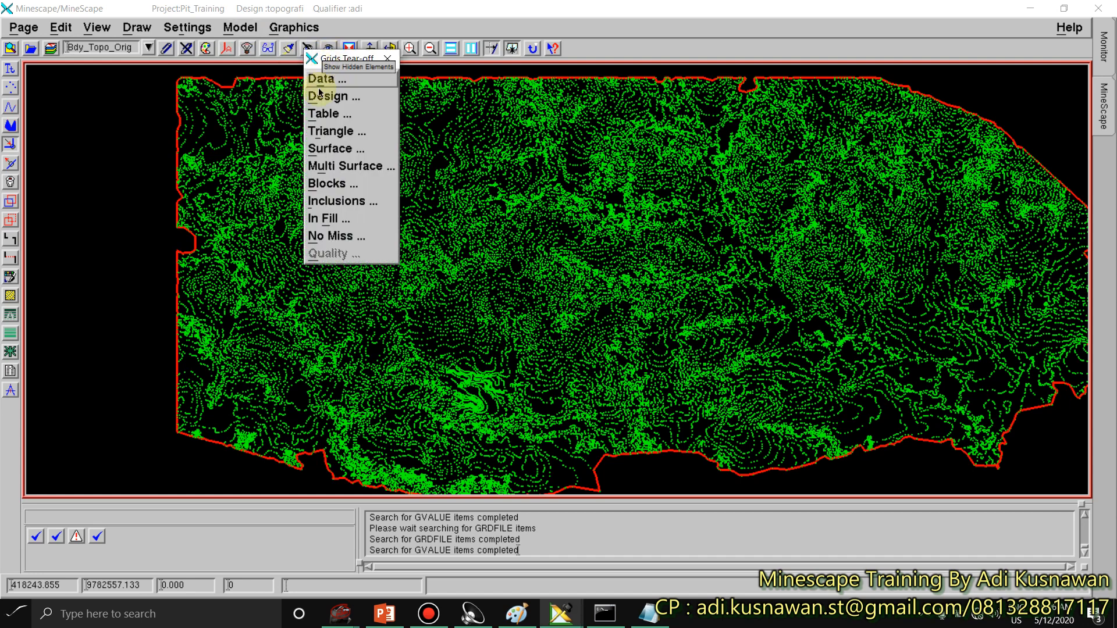
pyautogui.moveTo(338, 64); pyautogui.dragTo(133, 130)
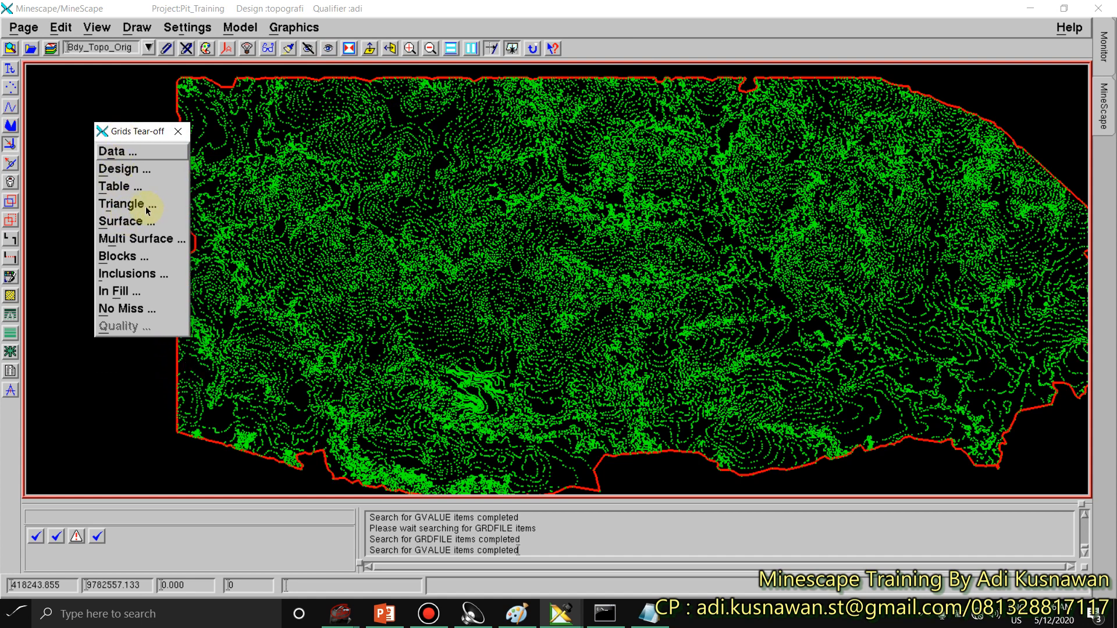
pyautogui.click(135, 205)
pyautogui.moveTo(494, 131); pyautogui.dragTo(455, 77)
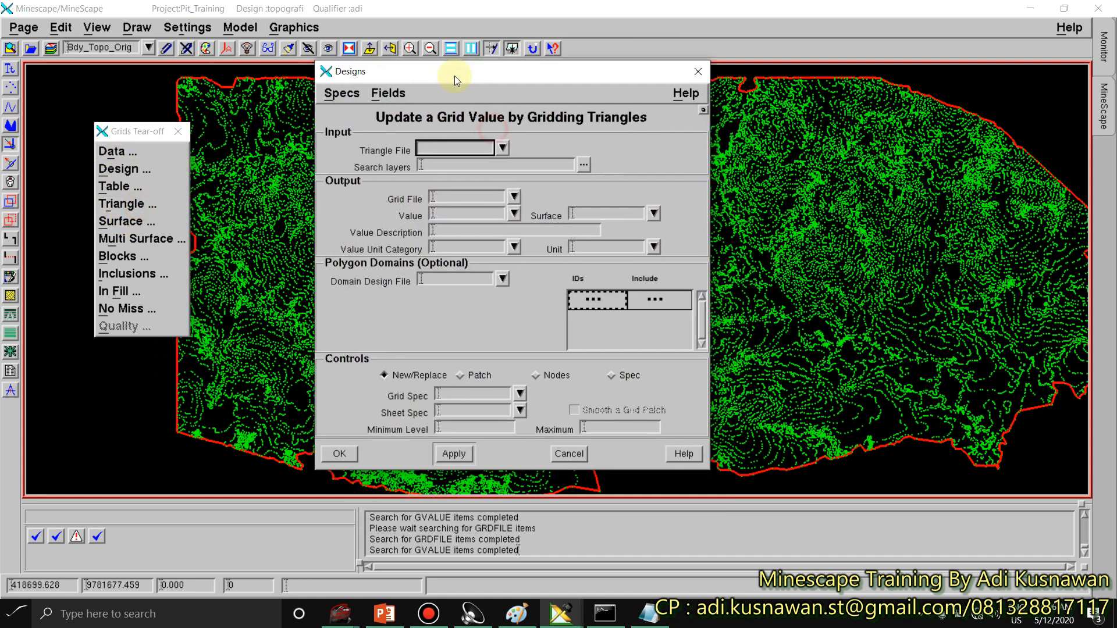
# Step: Set tri_topografi as the input triangle file for the gridding
pyautogui.click(503, 150)
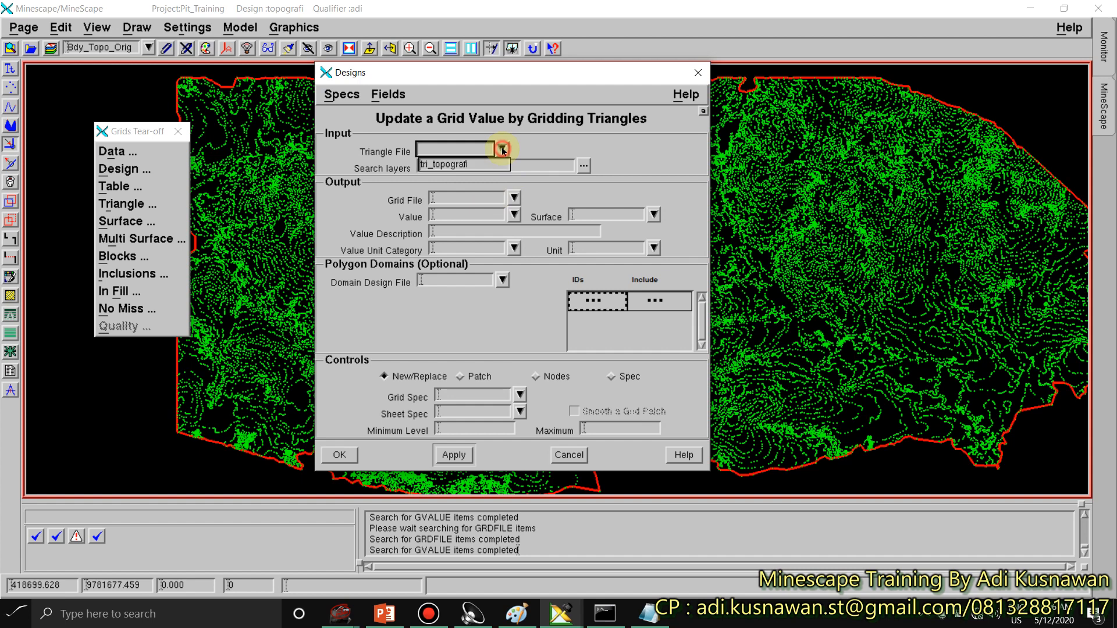
pyautogui.click(502, 281)
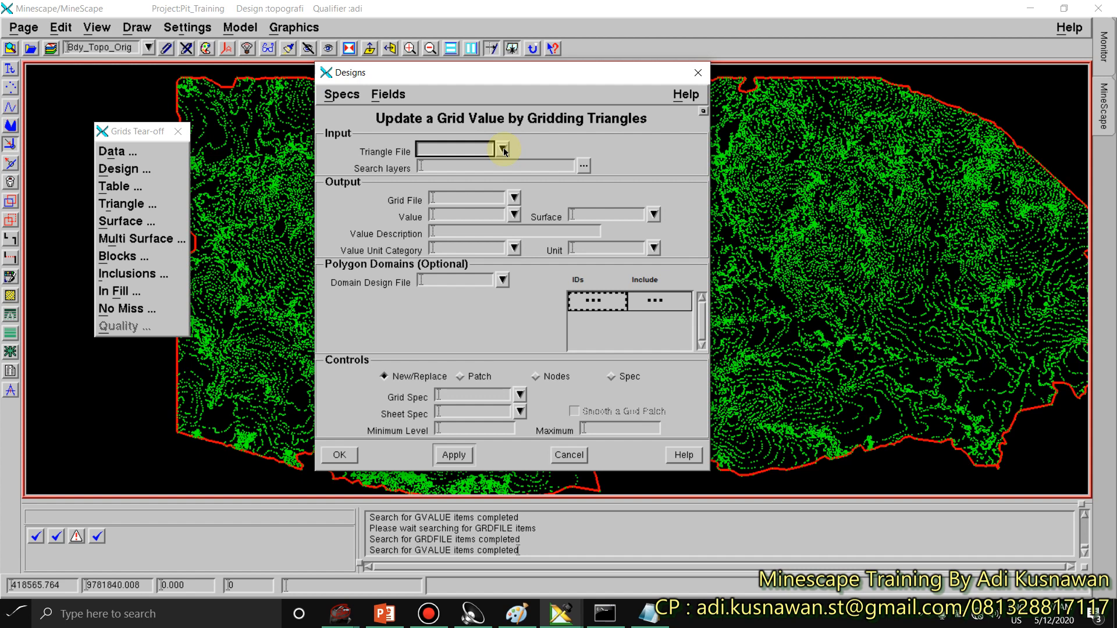
pyautogui.click(504, 152)
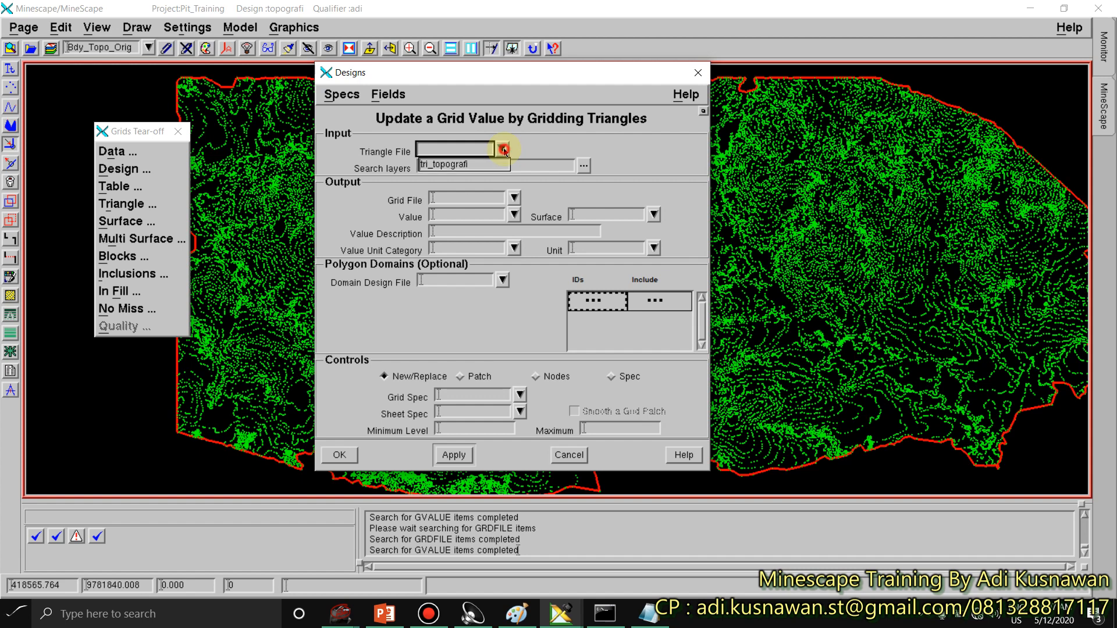
pyautogui.click(460, 169)
pyautogui.click(502, 150)
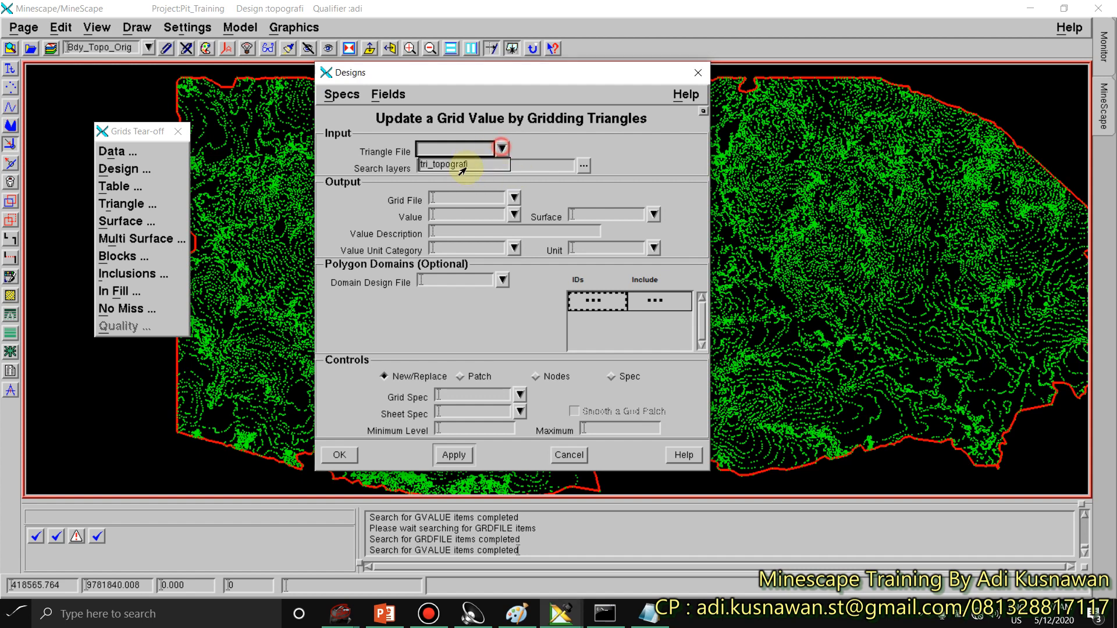
pyautogui.click(457, 169)
pyautogui.click(468, 165)
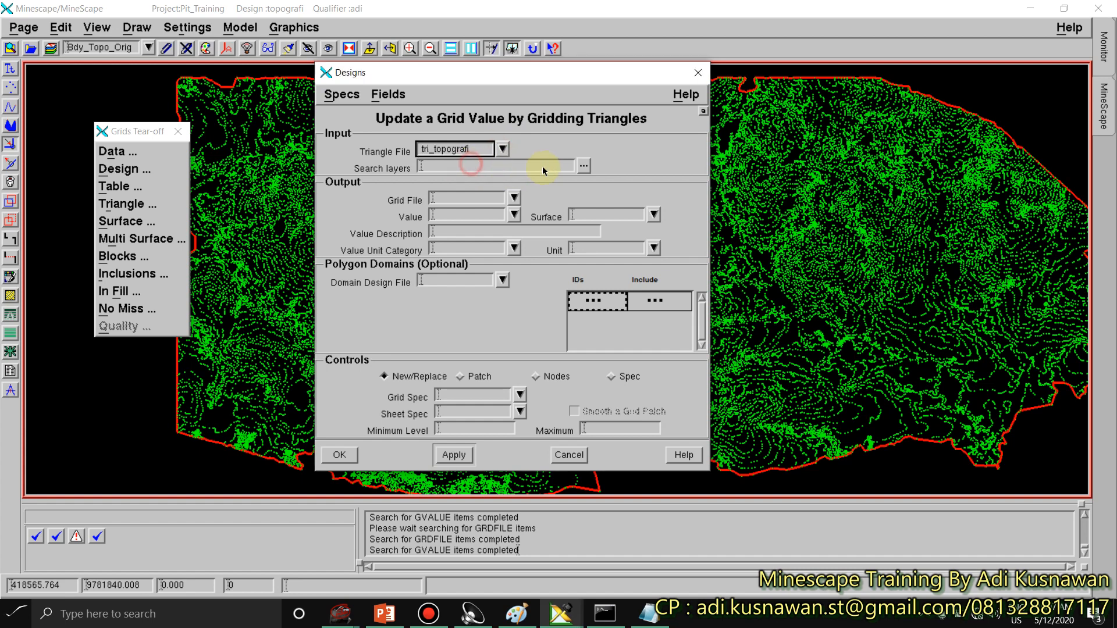
# Step: Assign T_Topo_Orig as the search layer of the triangle file
pyautogui.click(583, 166)
pyautogui.click(457, 259)
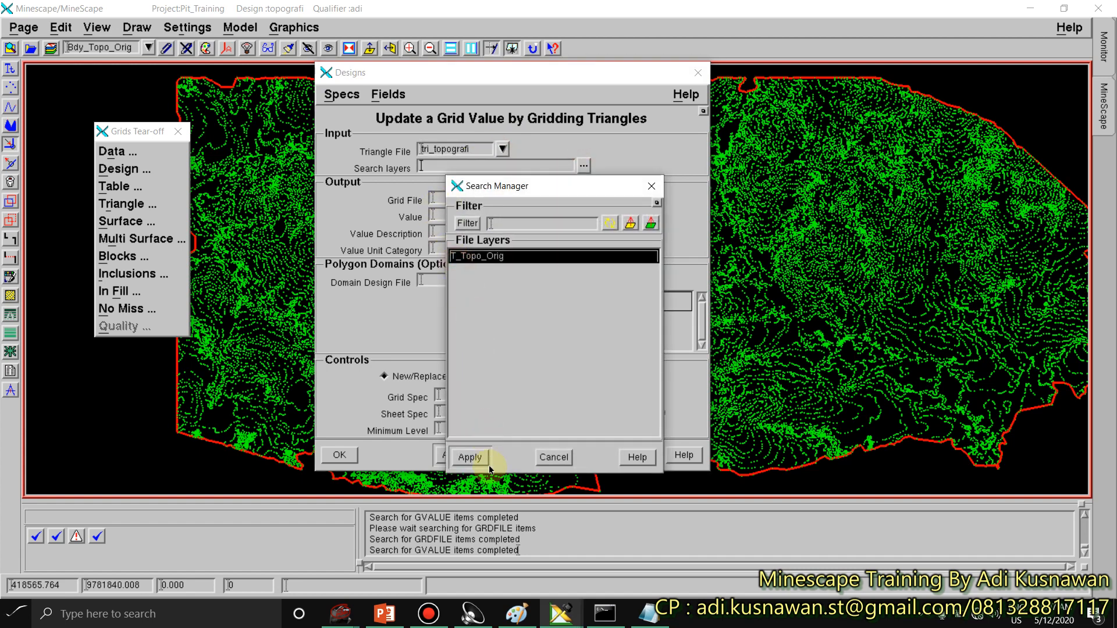
pyautogui.click(470, 457)
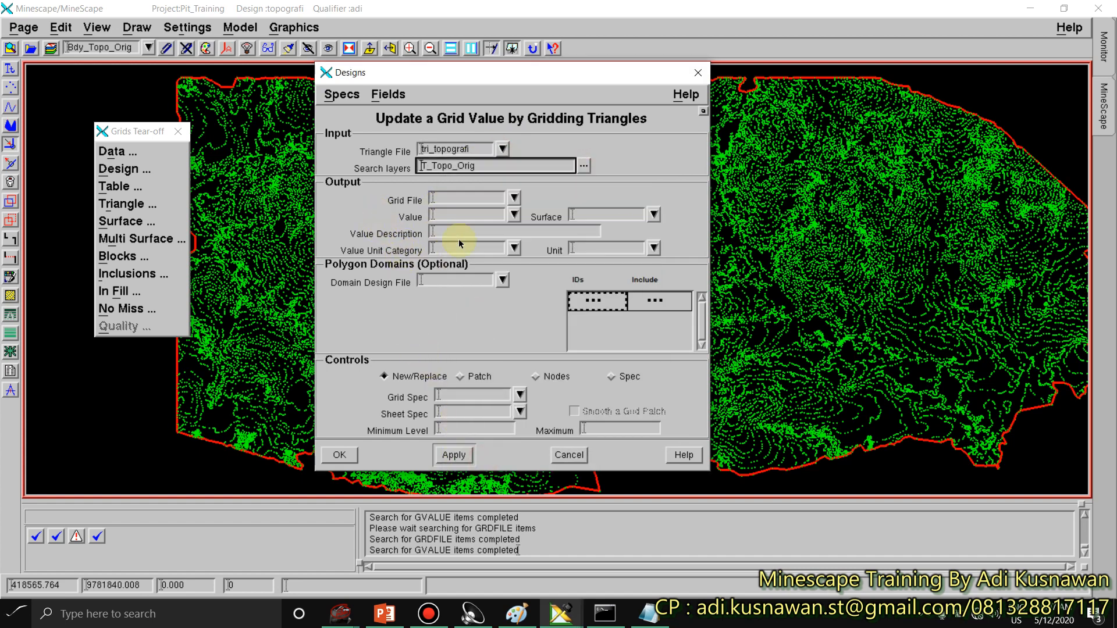
# Step: Set the output grid file to grid_topografi and name both the value and the surface Grd_Topo_Orig
pyautogui.click(514, 199)
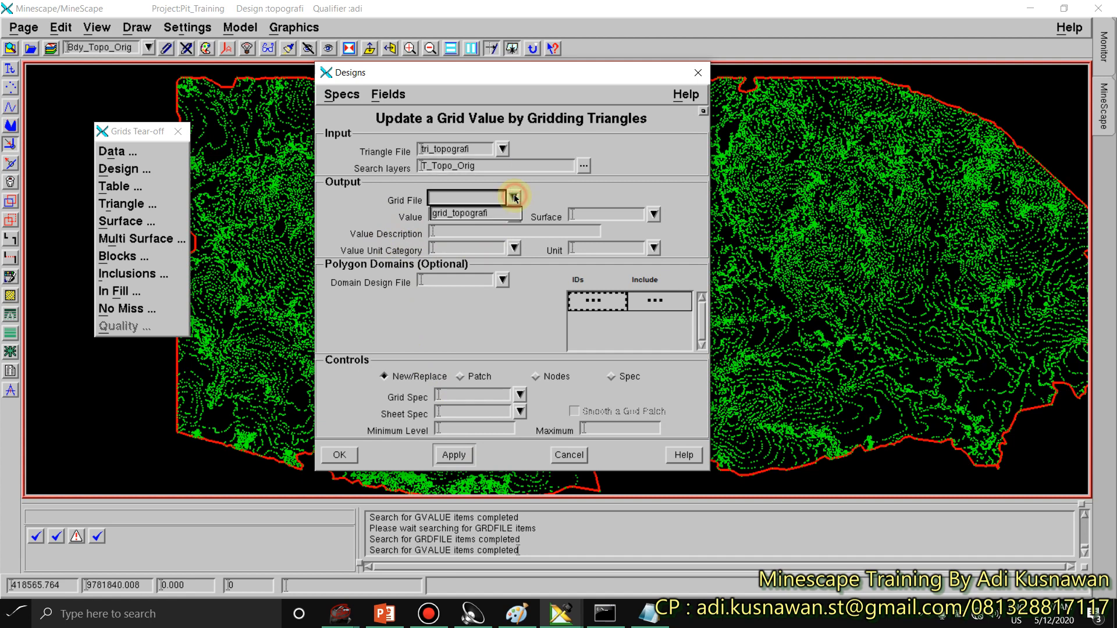
pyautogui.click(456, 216)
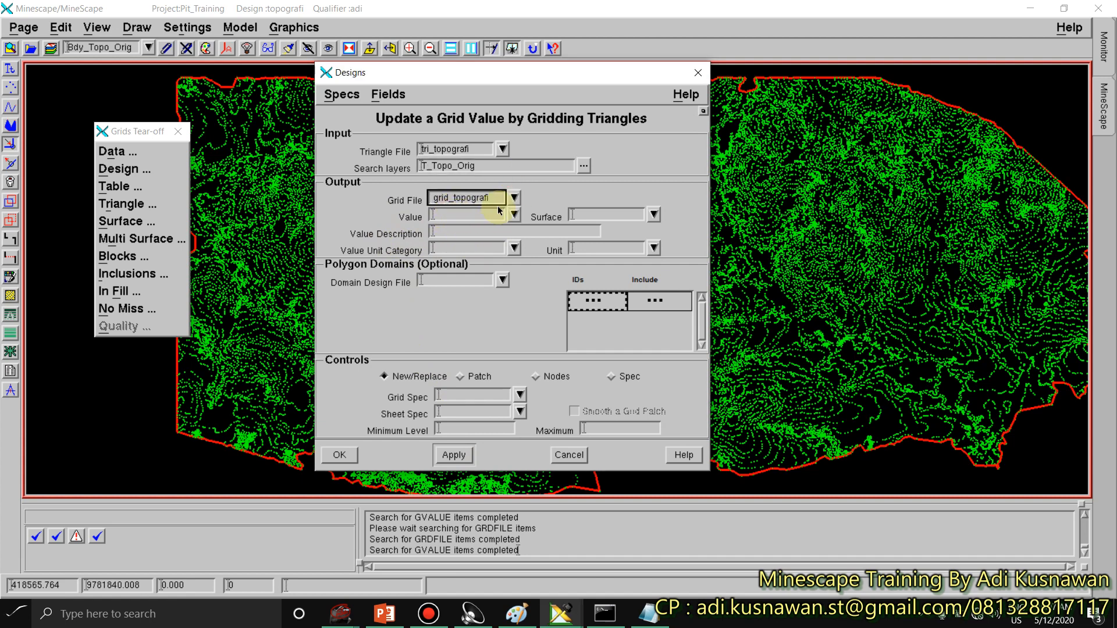
pyautogui.click(514, 215)
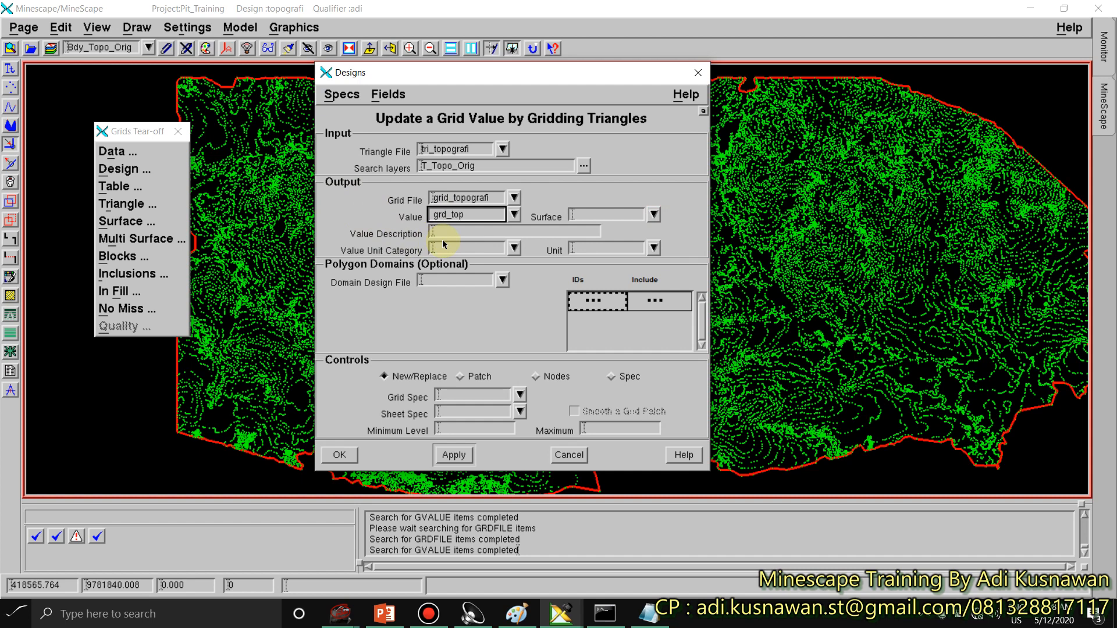
pyautogui.write('rig')
pyautogui.doubleClick(442, 217)
pyautogui.click(611, 215)
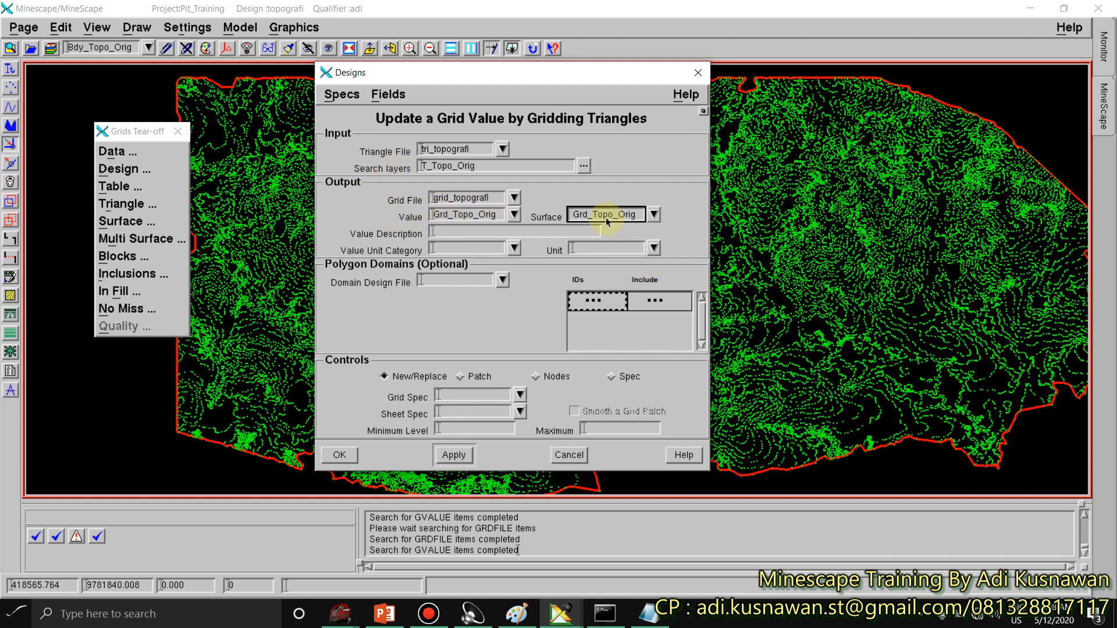
# Step: Set the value unit category to depth and the unit to Metres for the output grid value
pyautogui.click(445, 234)
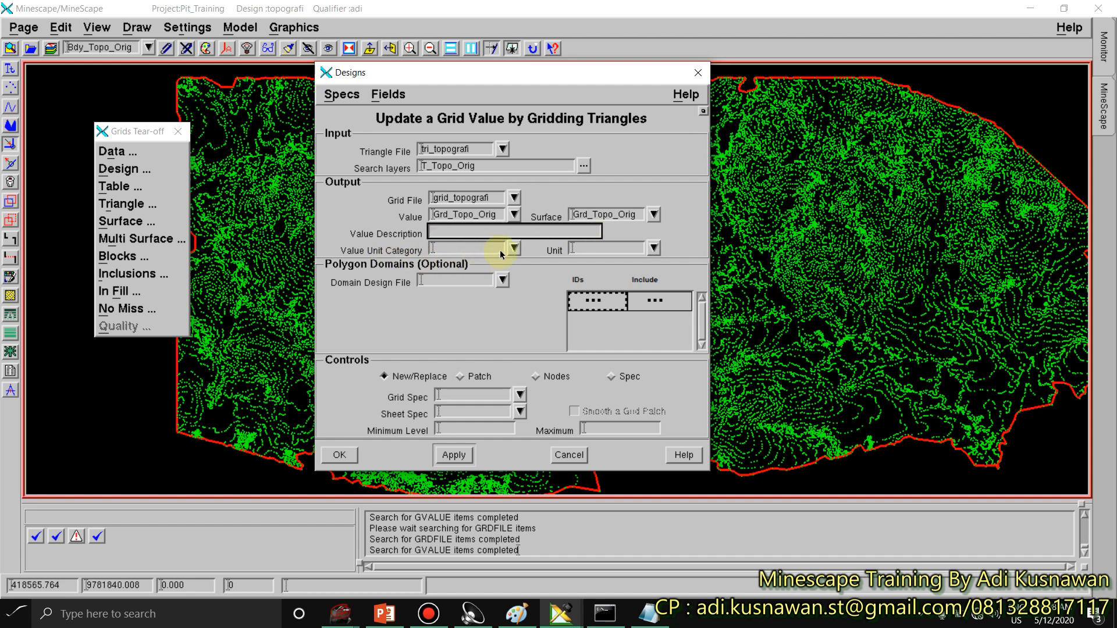
pyautogui.click(519, 249)
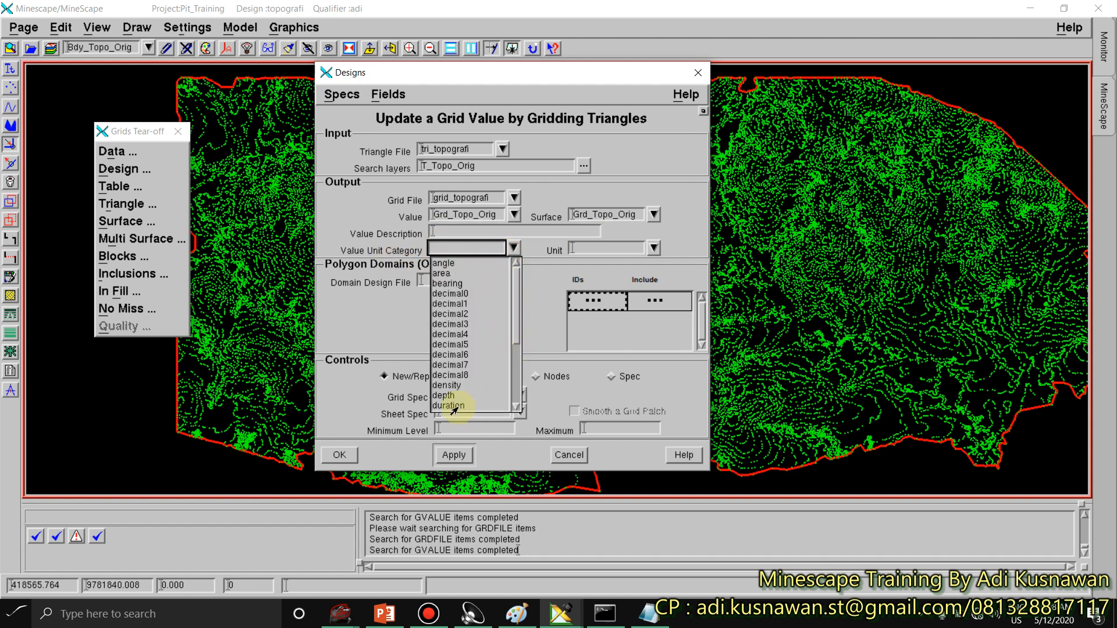
pyautogui.moveTo(515, 319); pyautogui.dragTo(529, 420)
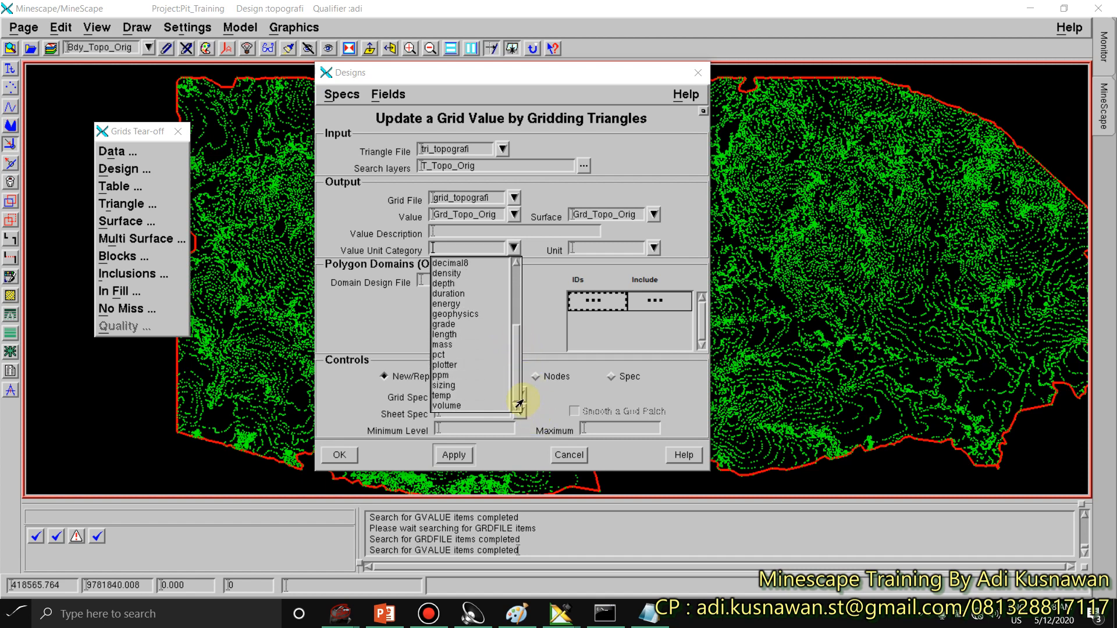
pyautogui.scroll(2, 511, 372)
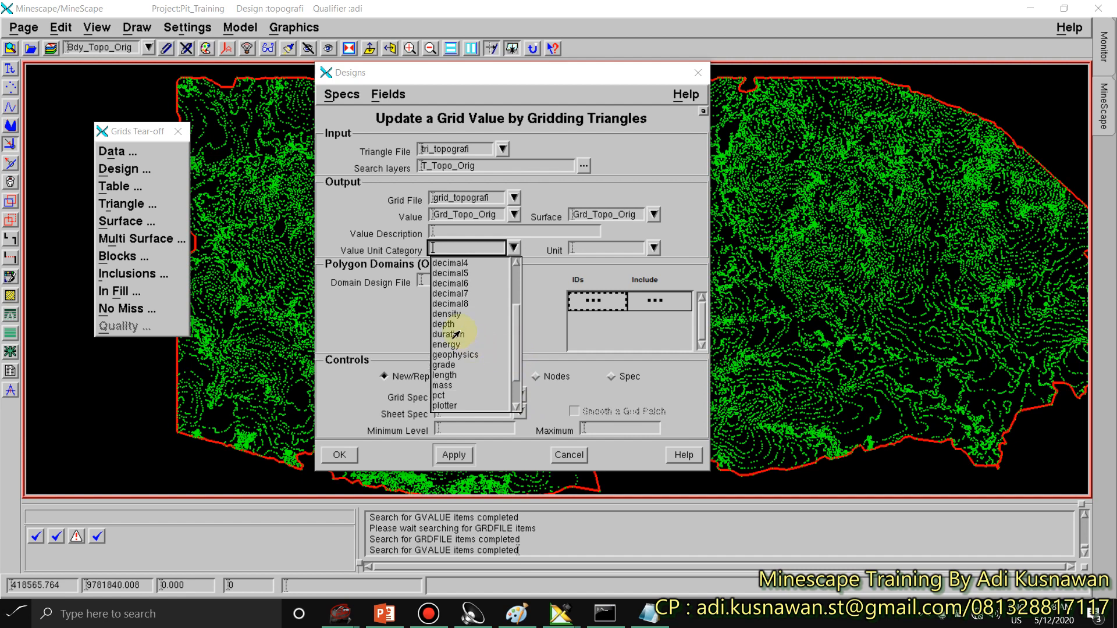
pyautogui.click(445, 324)
pyautogui.click(581, 254)
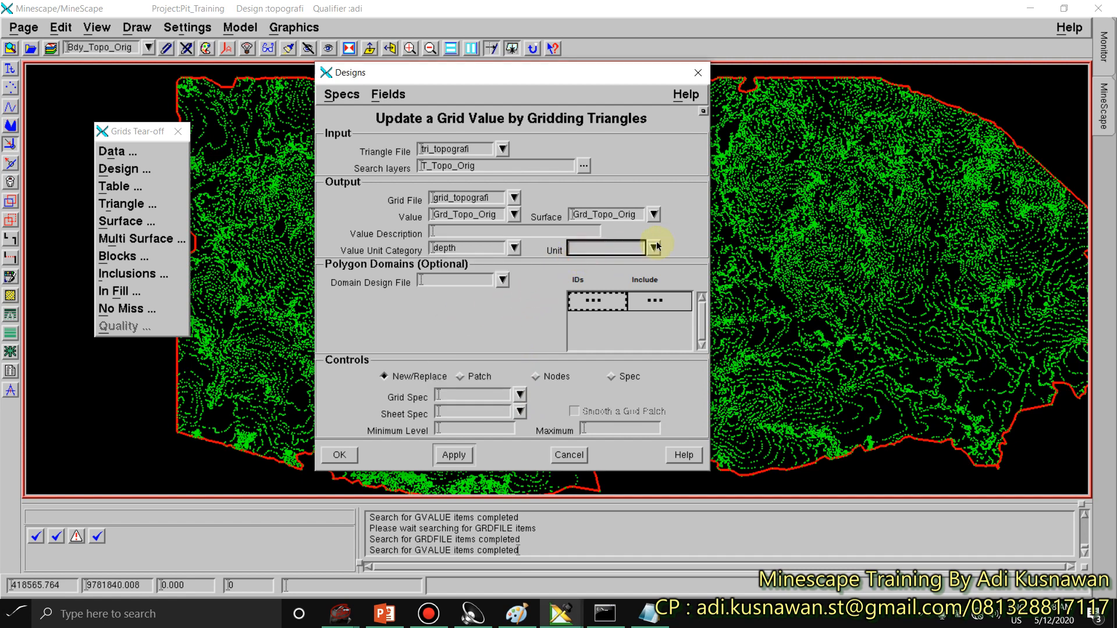
pyautogui.click(653, 247)
pyautogui.click(585, 314)
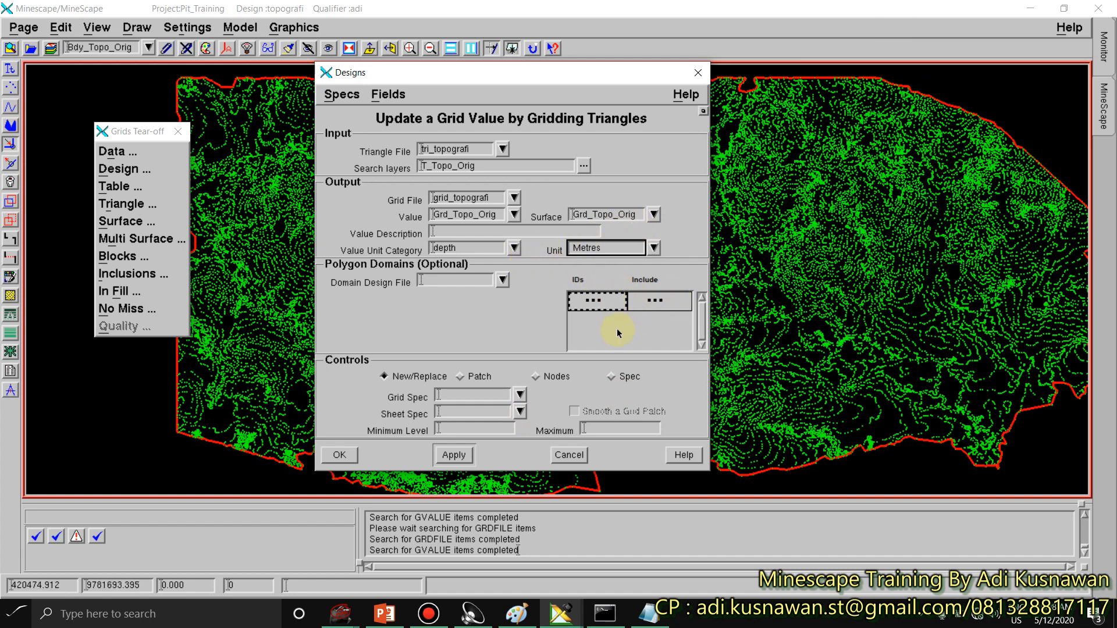
# Step: Pick the topography boundary polygon as the polygon domain and set its Include option to Yes
pyautogui.click(600, 311)
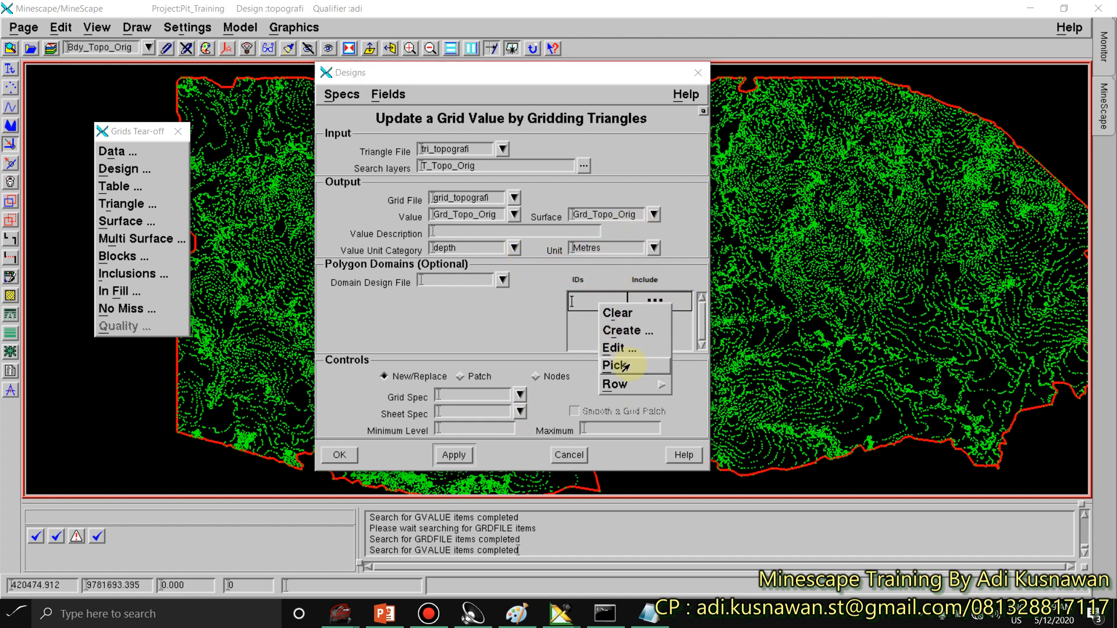
pyautogui.click(625, 364)
pyautogui.click(926, 442)
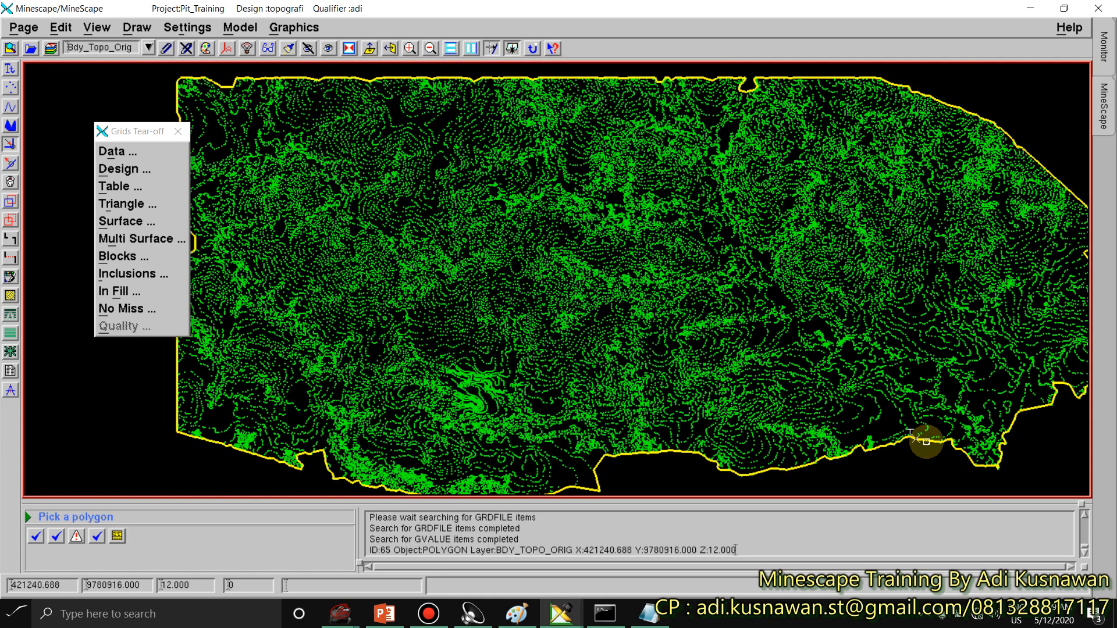
pyautogui.click(669, 308)
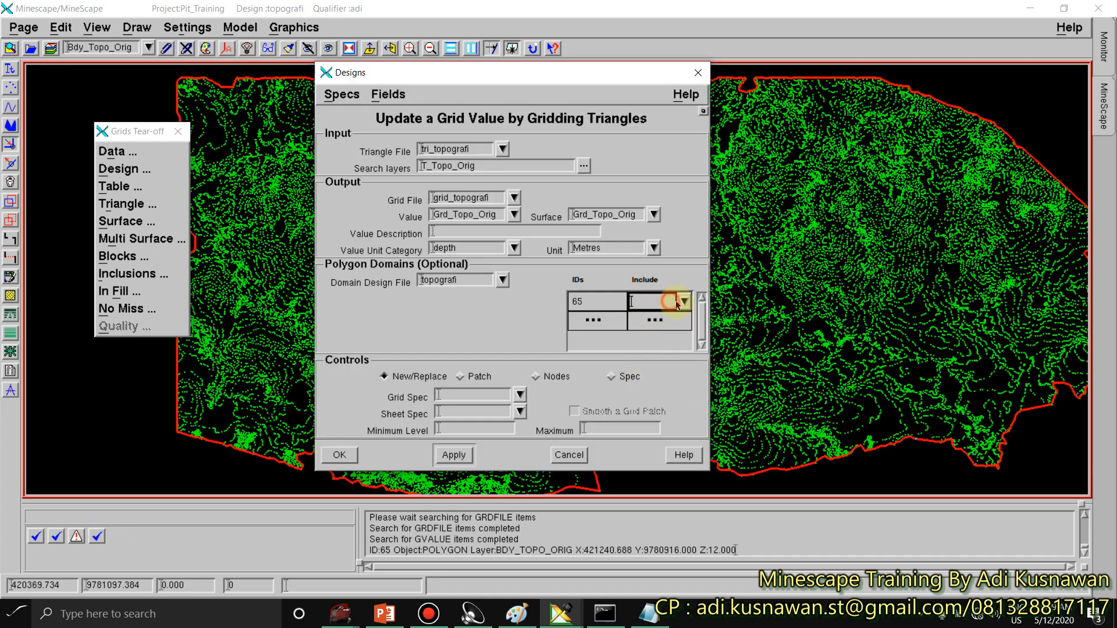
pyautogui.click(684, 302)
pyautogui.click(647, 317)
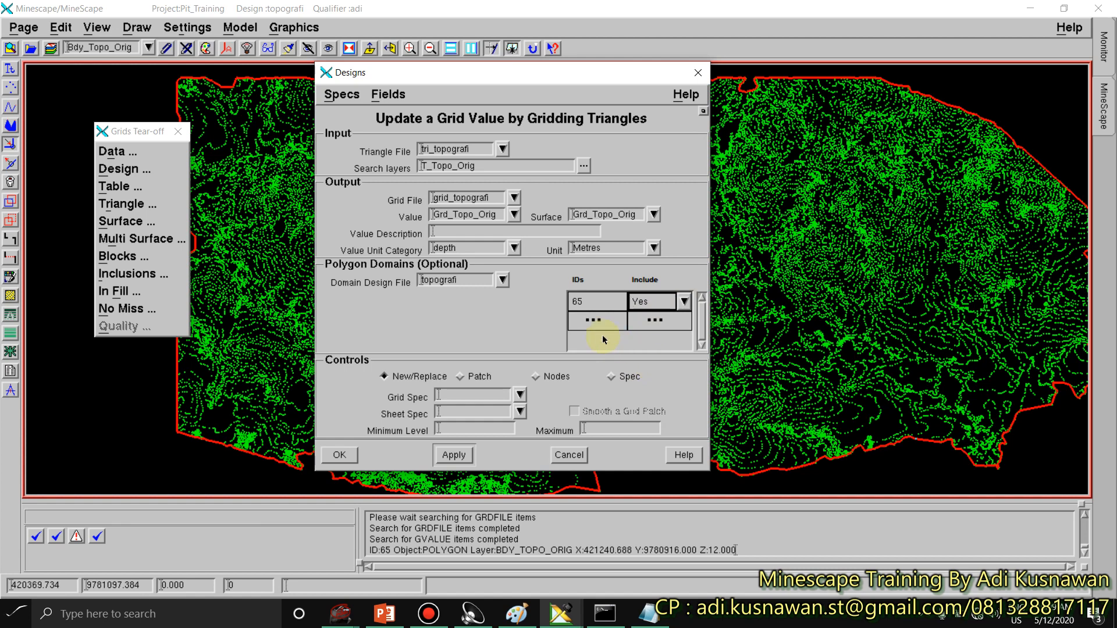
# Step: Remove the picked boundary polygon and clear the domain design file from the optional polygon domains
pyautogui.click(595, 319)
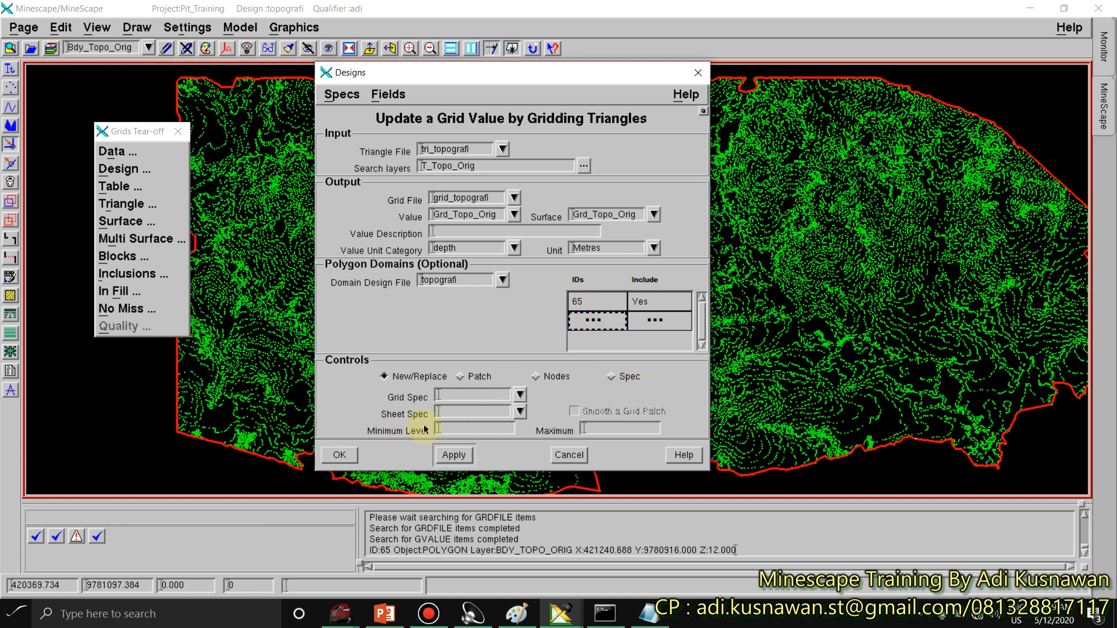
pyautogui.click(585, 302)
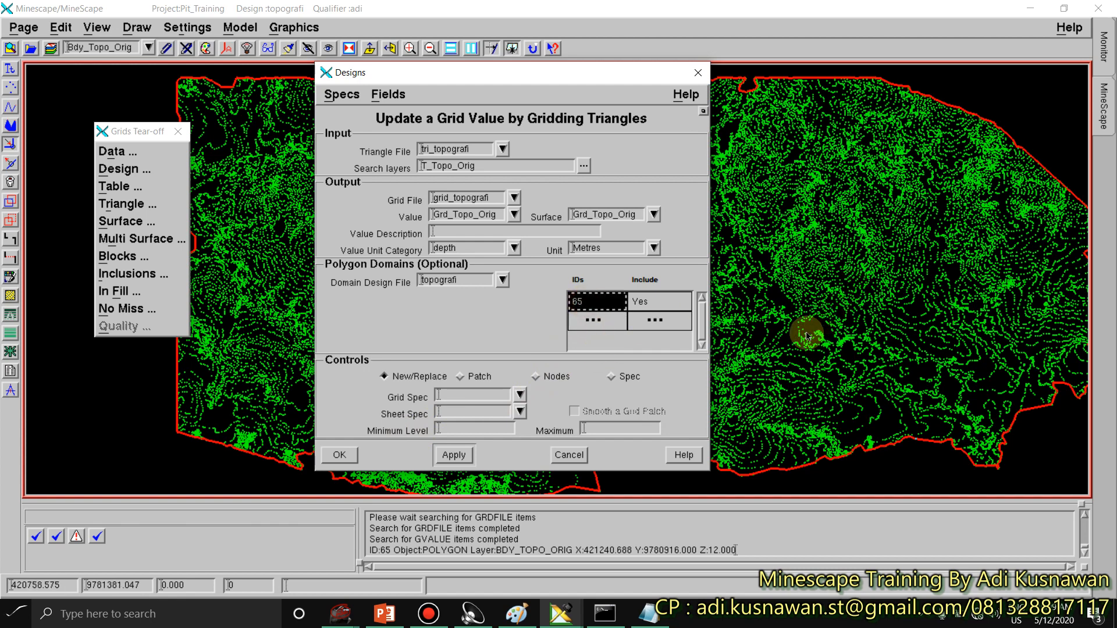
pyautogui.press('Delete')
pyautogui.moveTo(461, 283); pyautogui.dragTo(390, 272)
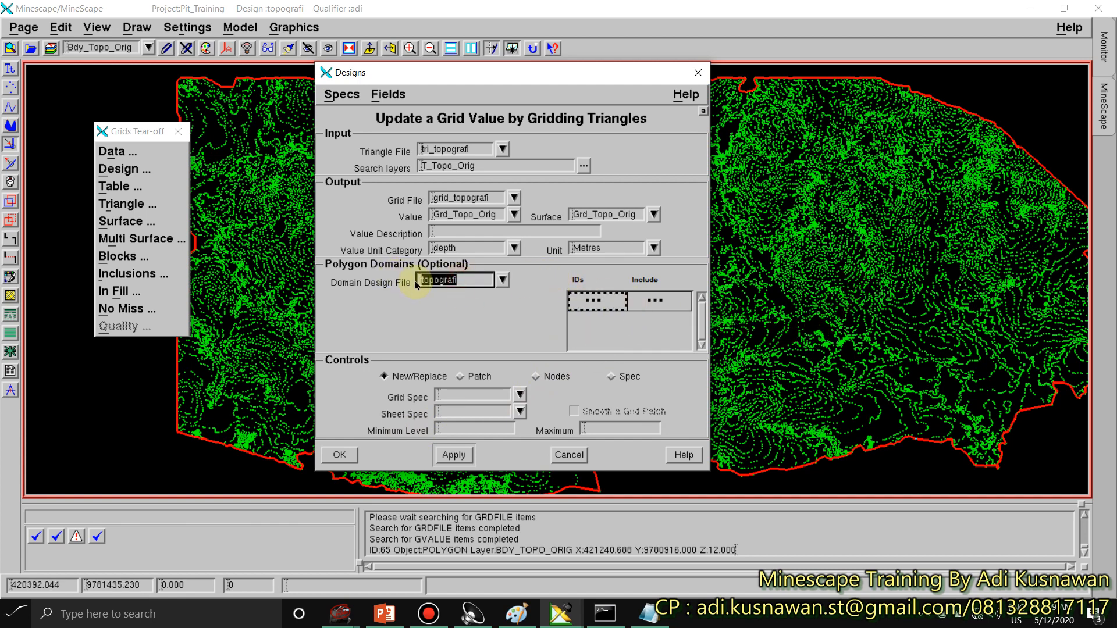
pyautogui.press('BackSpace')
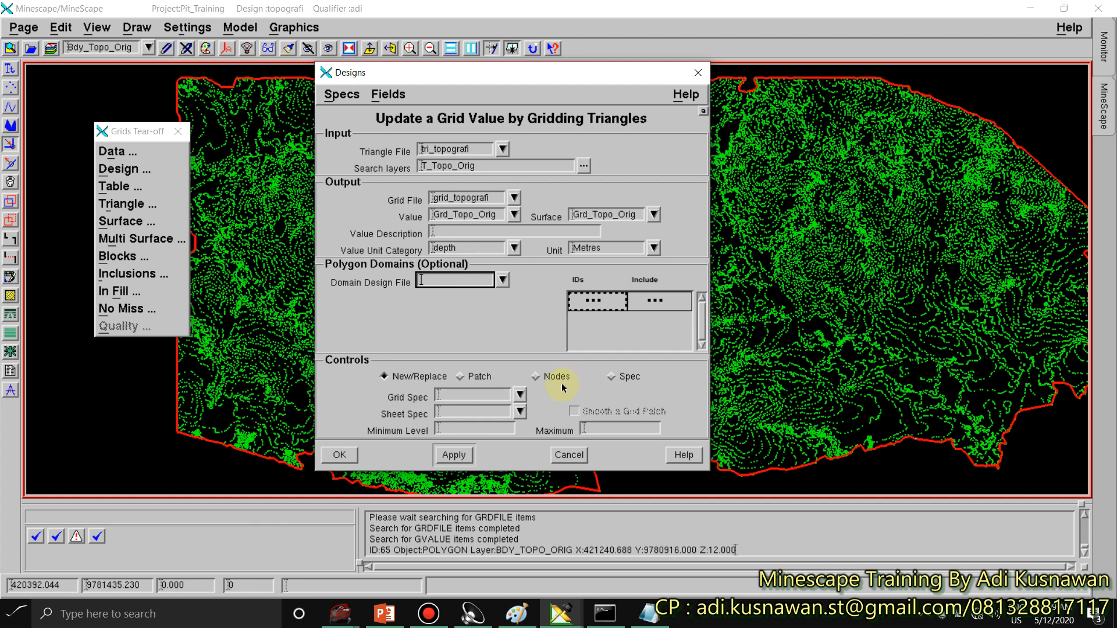
# Step: Run the triangle gridding with grid spec gs_10 and sheet spec sheet_orig, and close the form and the detached Grids command list
pyautogui.click(520, 396)
pyautogui.click(464, 410)
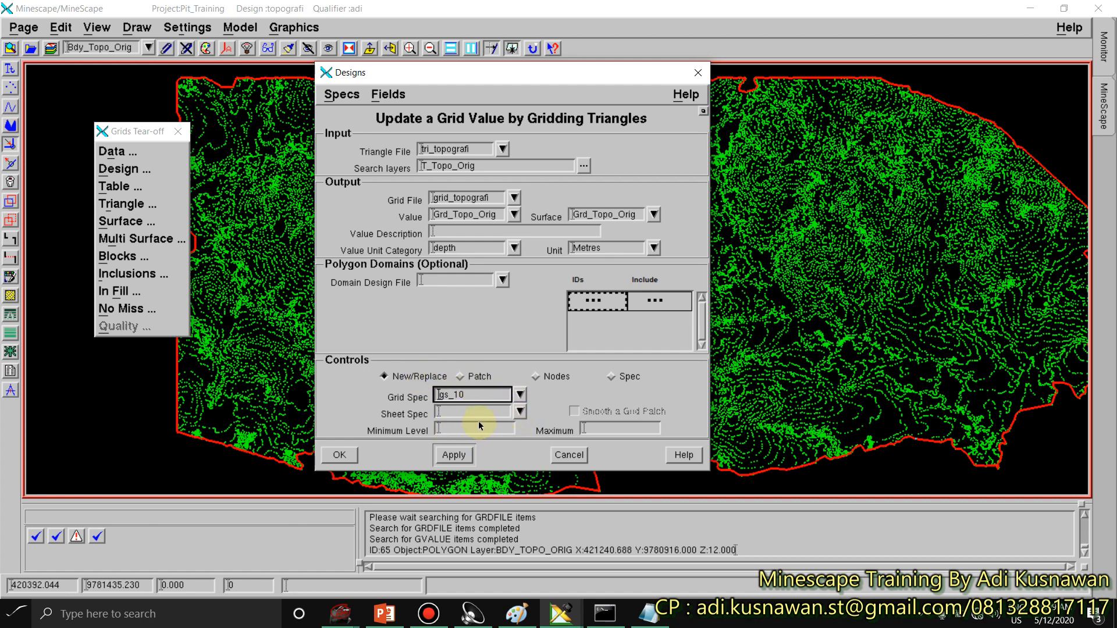
pyautogui.click(518, 413)
pyautogui.click(465, 439)
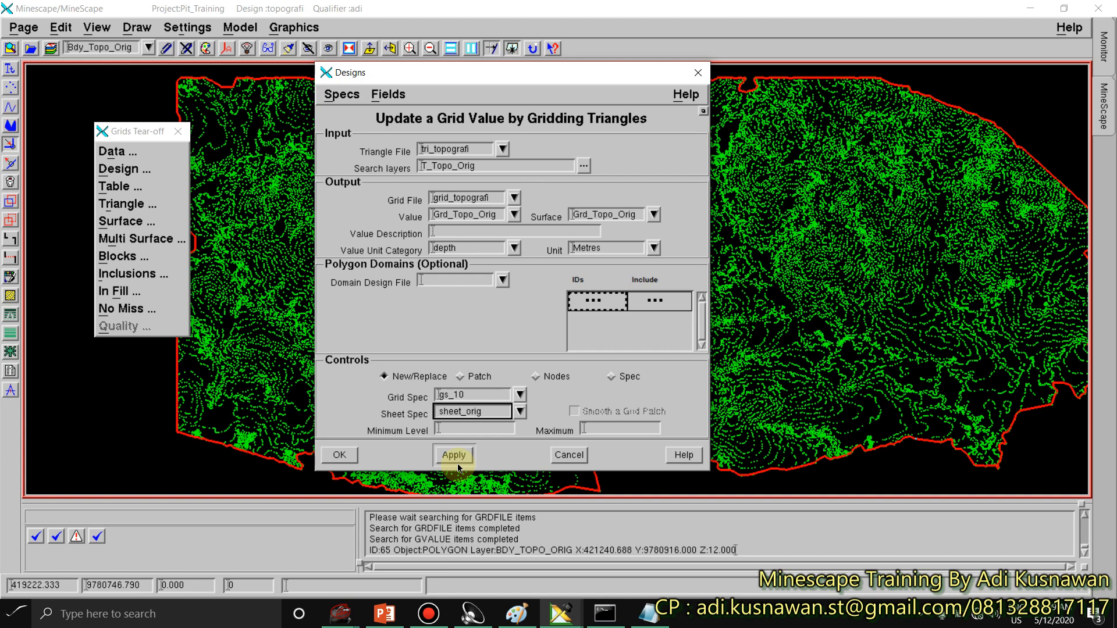
pyautogui.moveTo(456, 74); pyautogui.dragTo(502, 76)
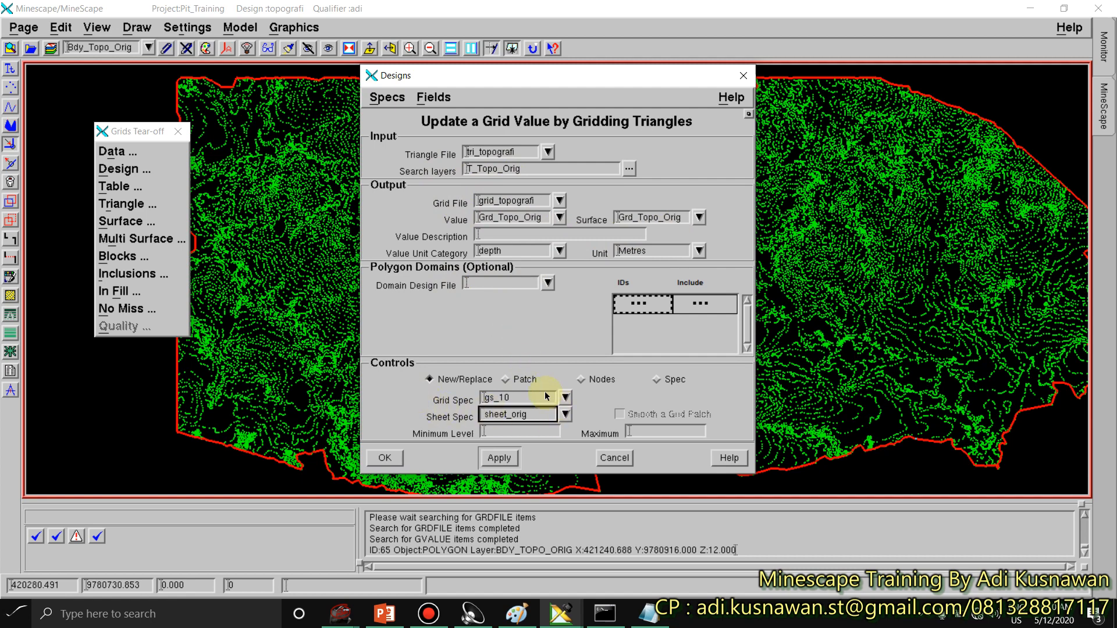
pyautogui.click(495, 460)
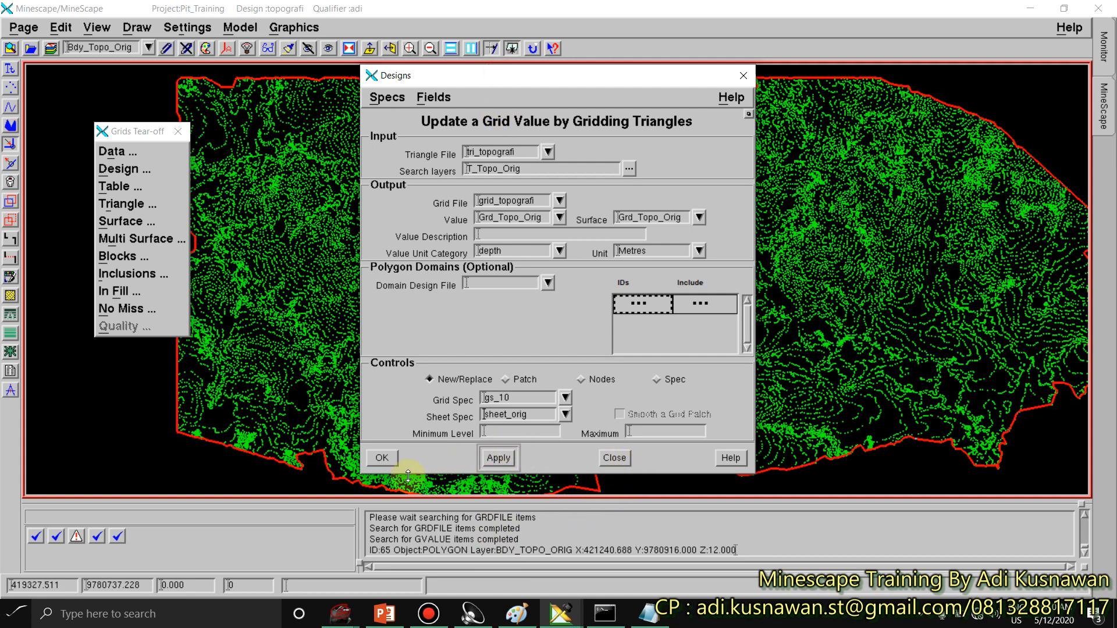
pyautogui.click(609, 459)
pyautogui.click(178, 132)
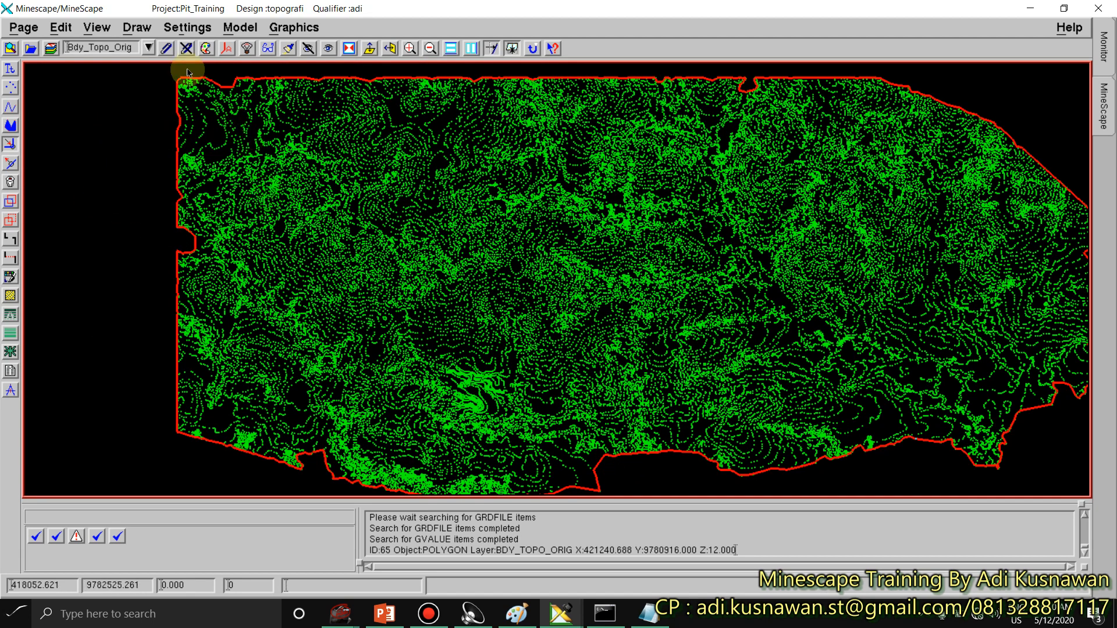
# Step: Attach the grid file grid_topografi as a reference with the display layer Grd_Topo_Orig
pyautogui.click(186, 49)
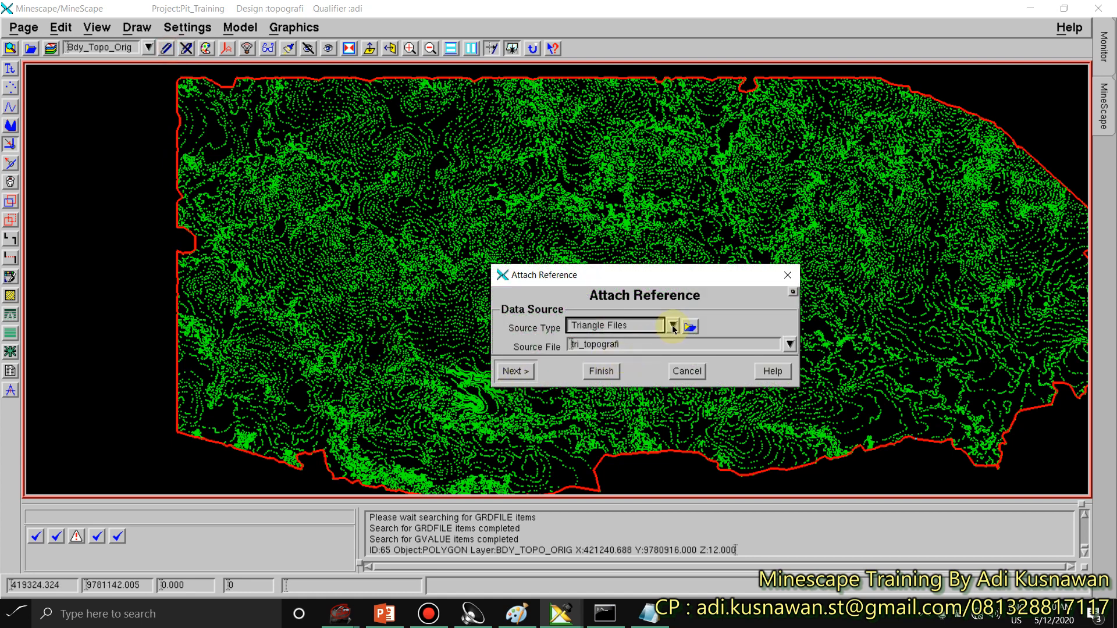
pyautogui.click(673, 330)
pyautogui.click(581, 373)
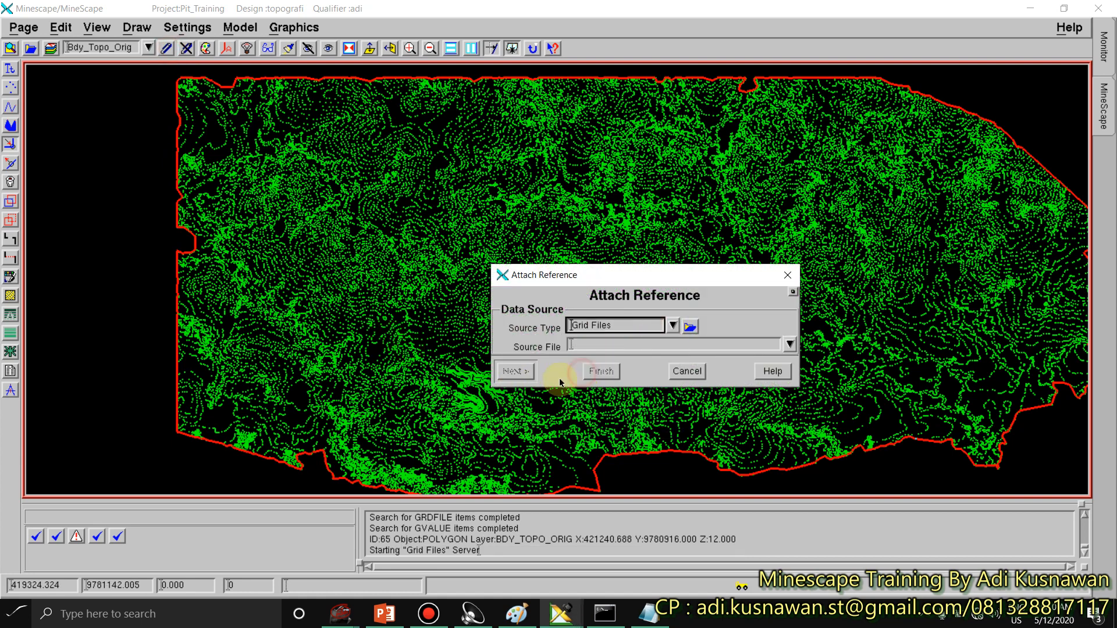
pyautogui.click(790, 345)
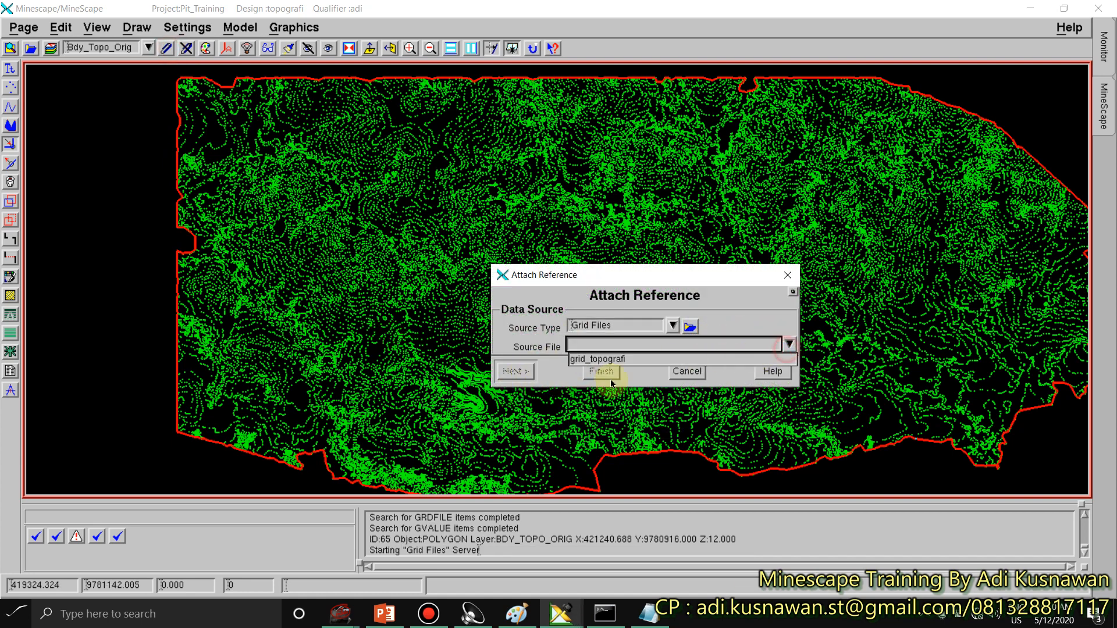
pyautogui.click(595, 359)
pyautogui.click(514, 372)
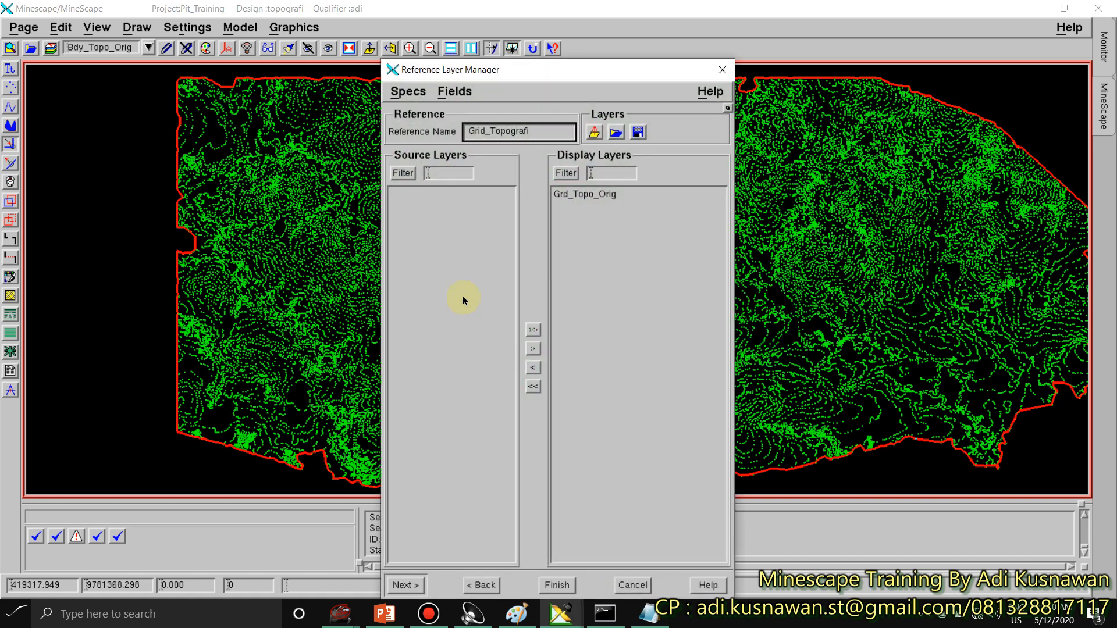
pyautogui.click(557, 586)
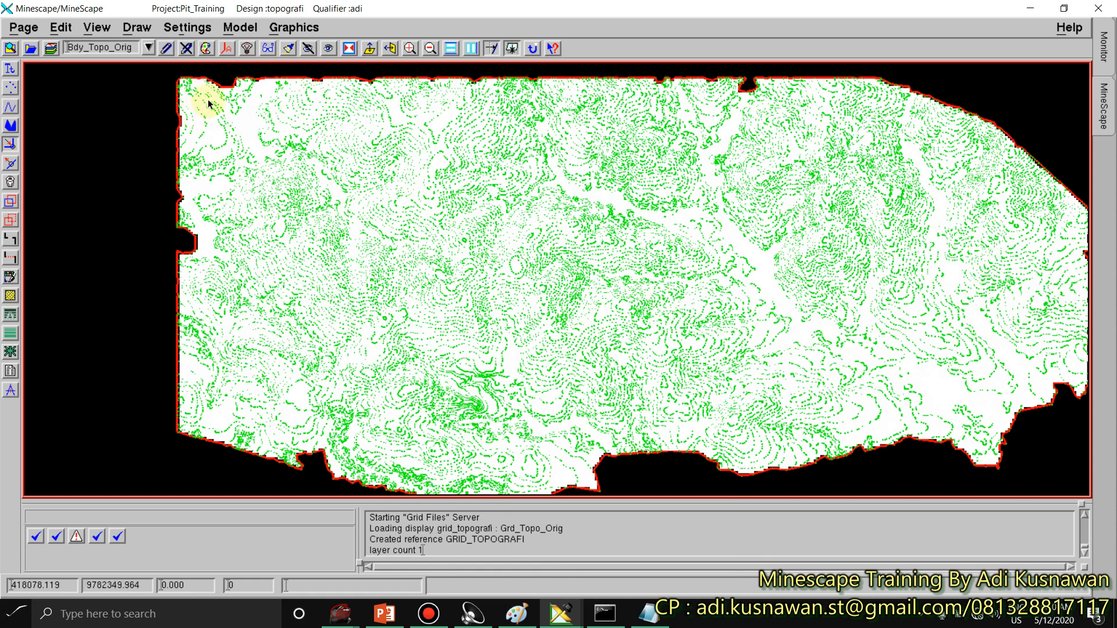
# Step: Hide the topografi design file in the reference overrides and apply the change
pyautogui.click(248, 48)
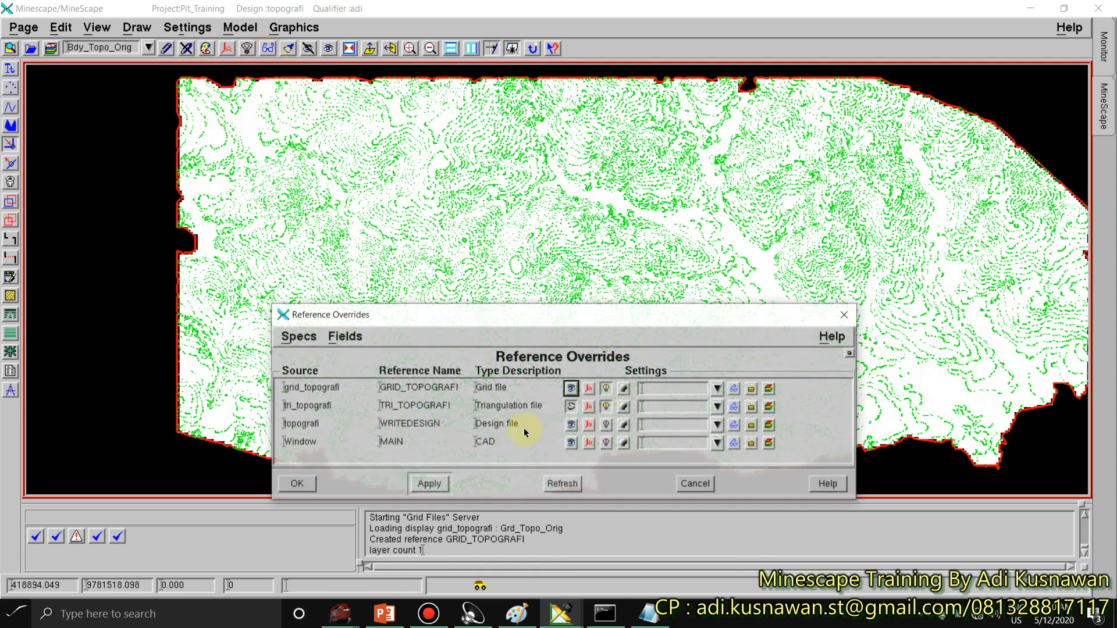
pyautogui.click(572, 425)
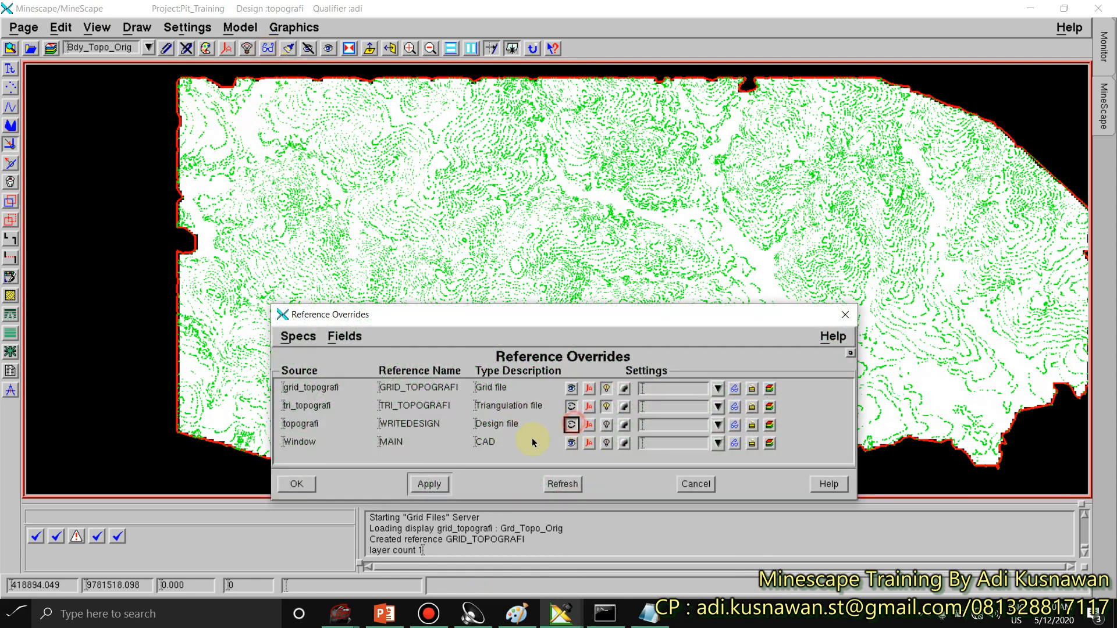
pyautogui.click(314, 485)
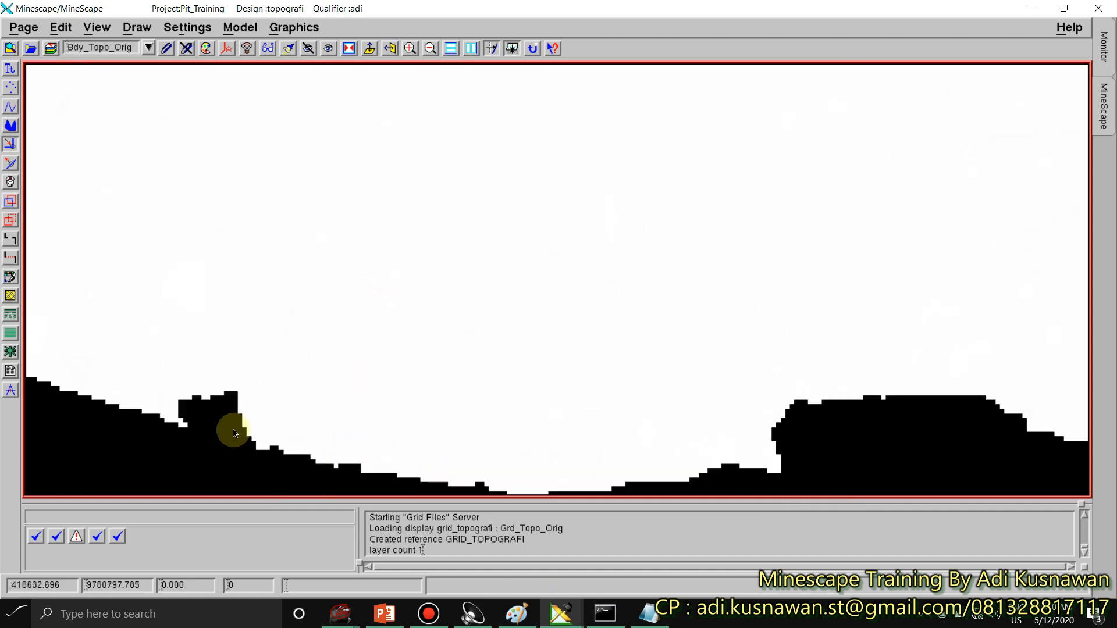
# Step: Examine the stepped cell edges along the lower boundary of the displayed topography grid, and its overall extent
pyautogui.scroll(2, 232, 428)
pyautogui.scroll(1, 242, 435)
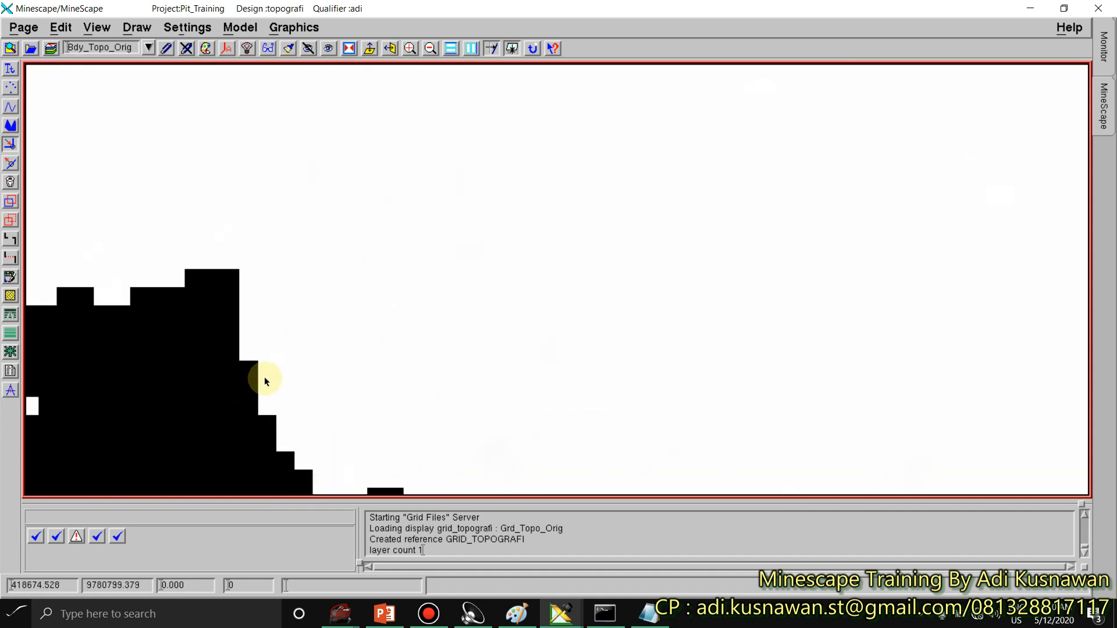
pyautogui.scroll(-2, 262, 360)
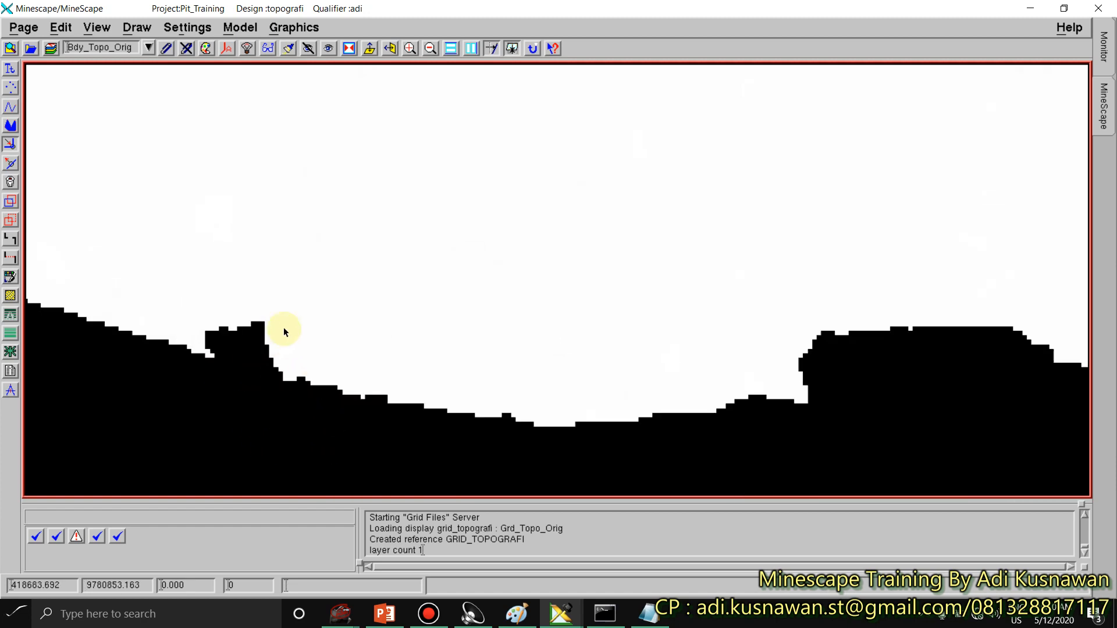
pyautogui.scroll(-1, 342, 366)
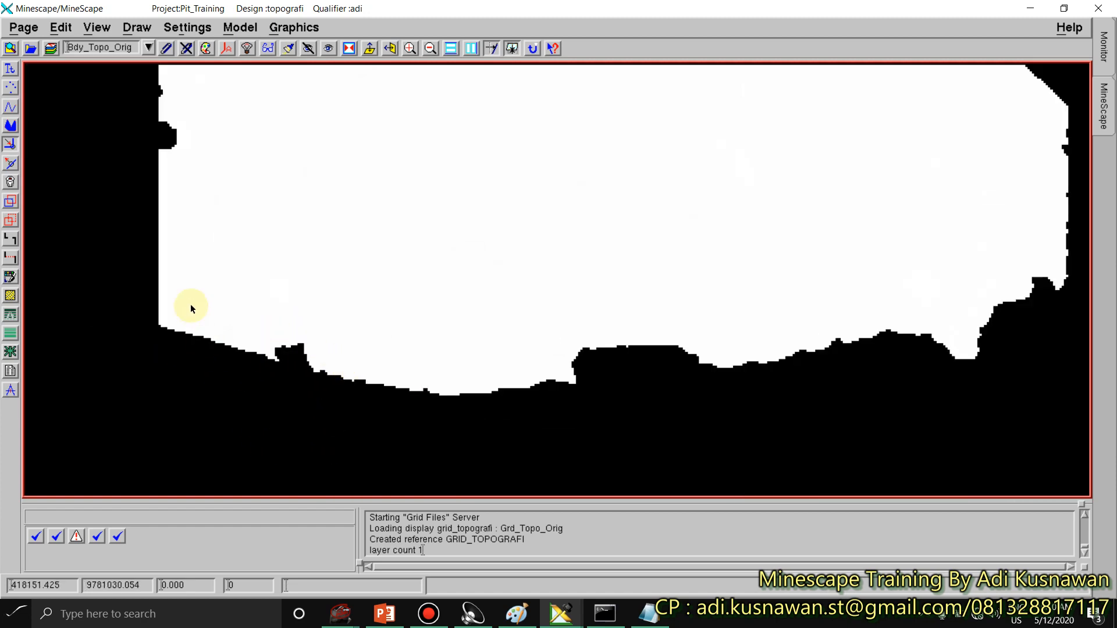
pyautogui.scroll(3, 191, 314)
pyautogui.scroll(-2, 299, 235)
pyautogui.scroll(2, 270, 306)
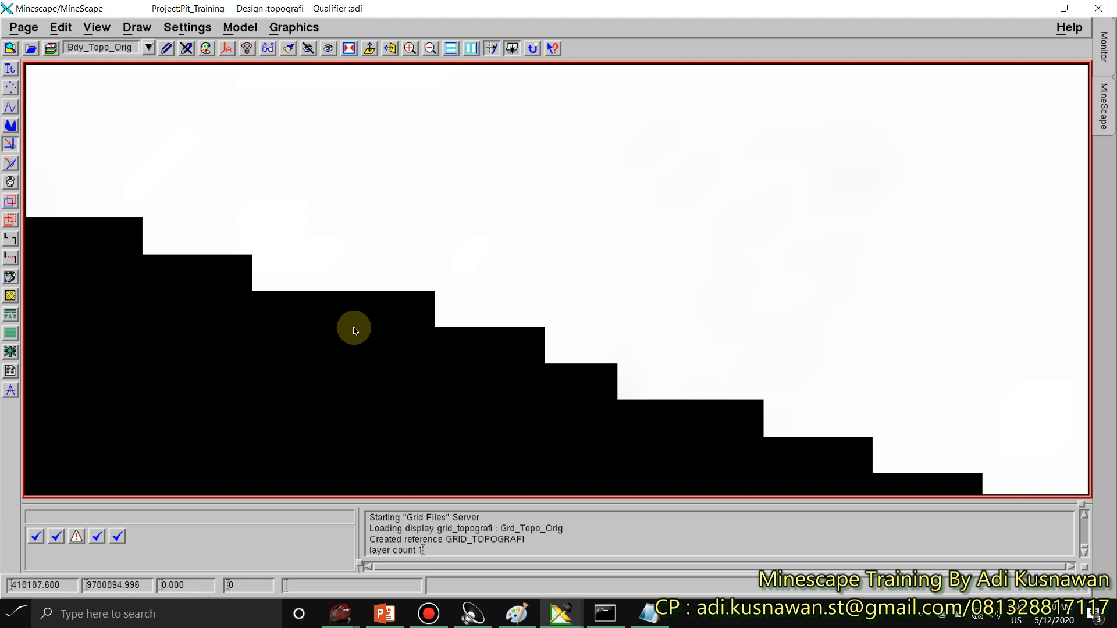
pyautogui.scroll(-2, 378, 324)
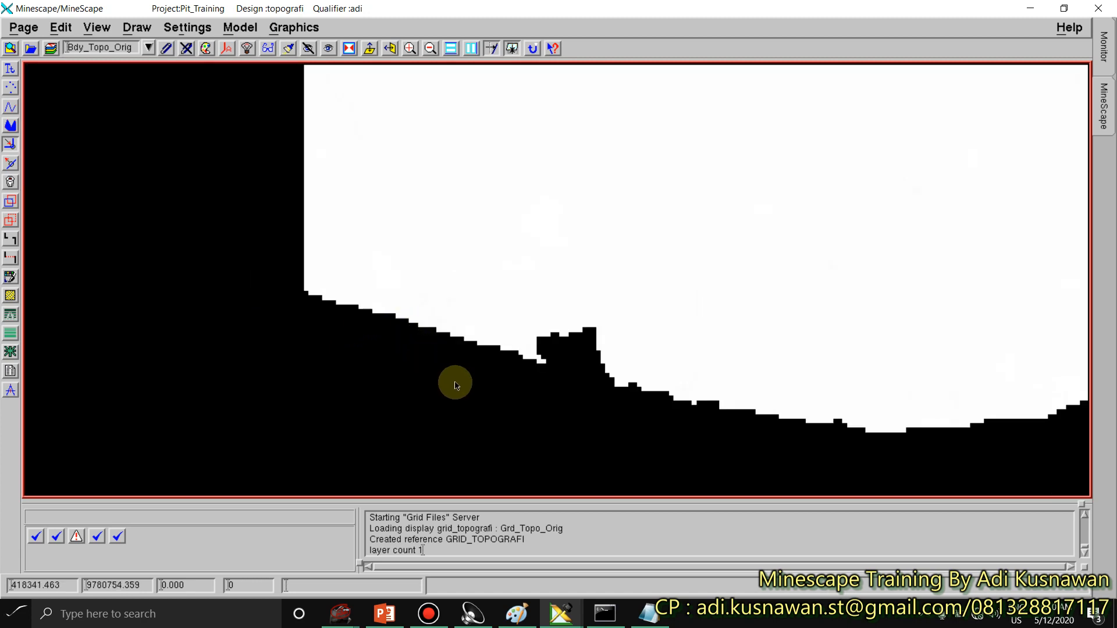
pyautogui.moveTo(388, 321); pyautogui.dragTo(423, 369, button='middle')
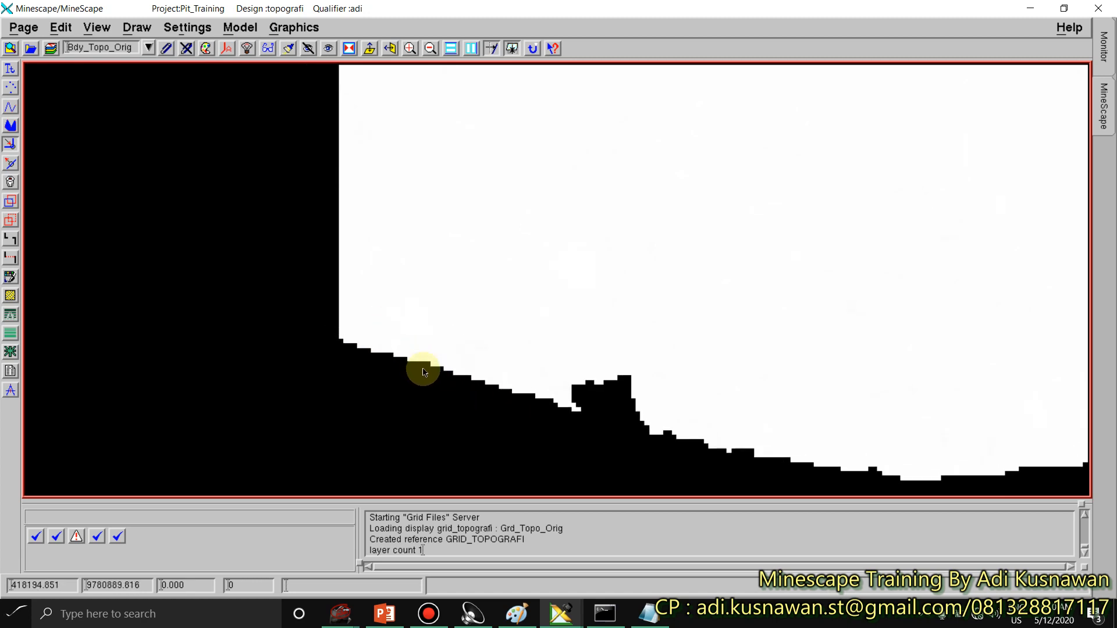
pyautogui.scroll(2, 422, 378)
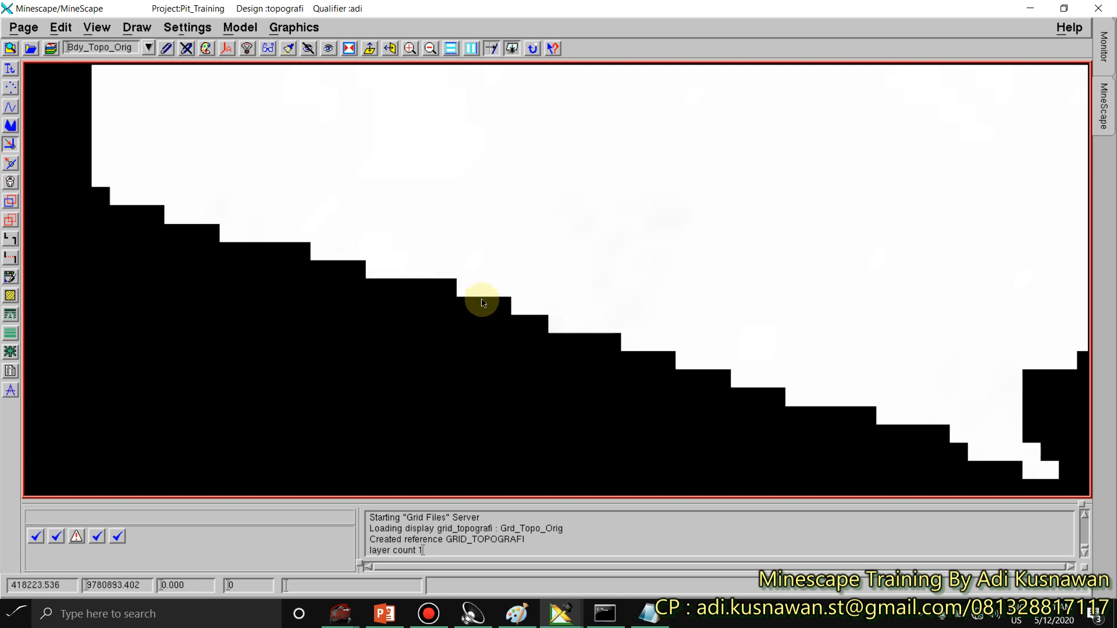
pyautogui.scroll(-4, 484, 378)
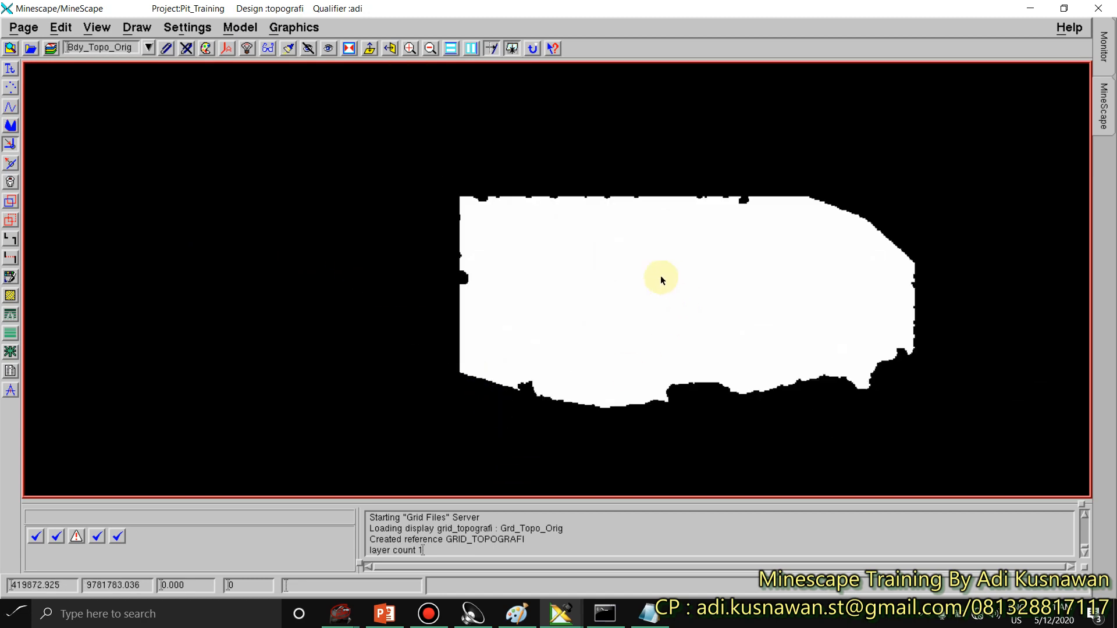
# Step: Examine the relief and edges of the displayed topography grid in 3D from several viewing angles and distances
pyautogui.moveTo(621, 319); pyautogui.dragTo(460, 326, button='middle')
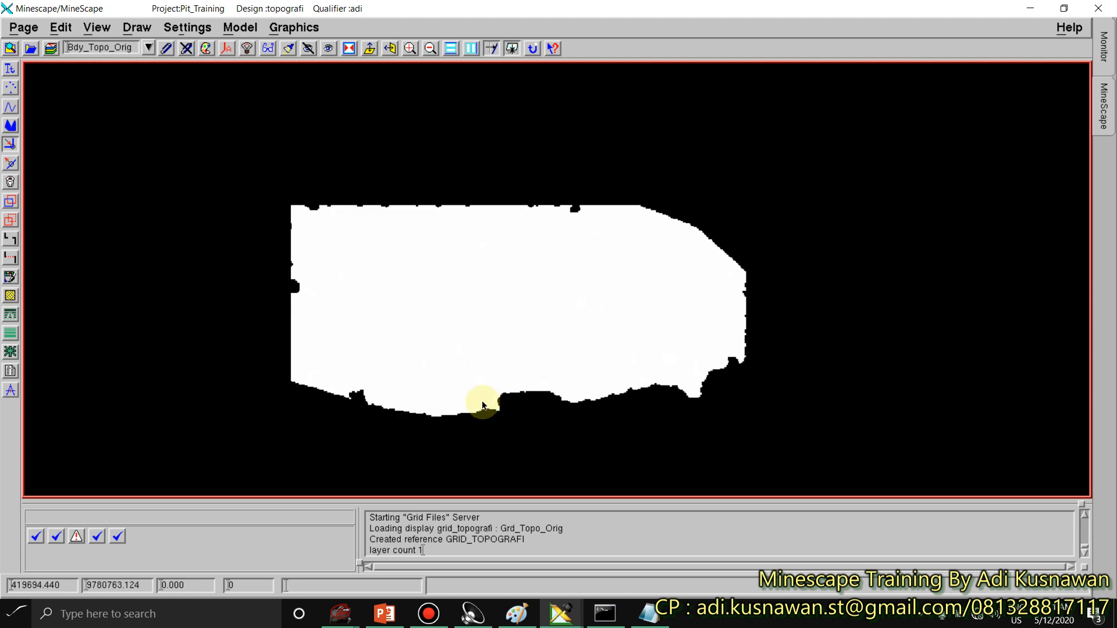
pyautogui.keyDown('shift'); pyautogui.moveTo(486, 403); pyautogui.dragTo(598, 298, button='middle'); pyautogui.keyUp('shift')
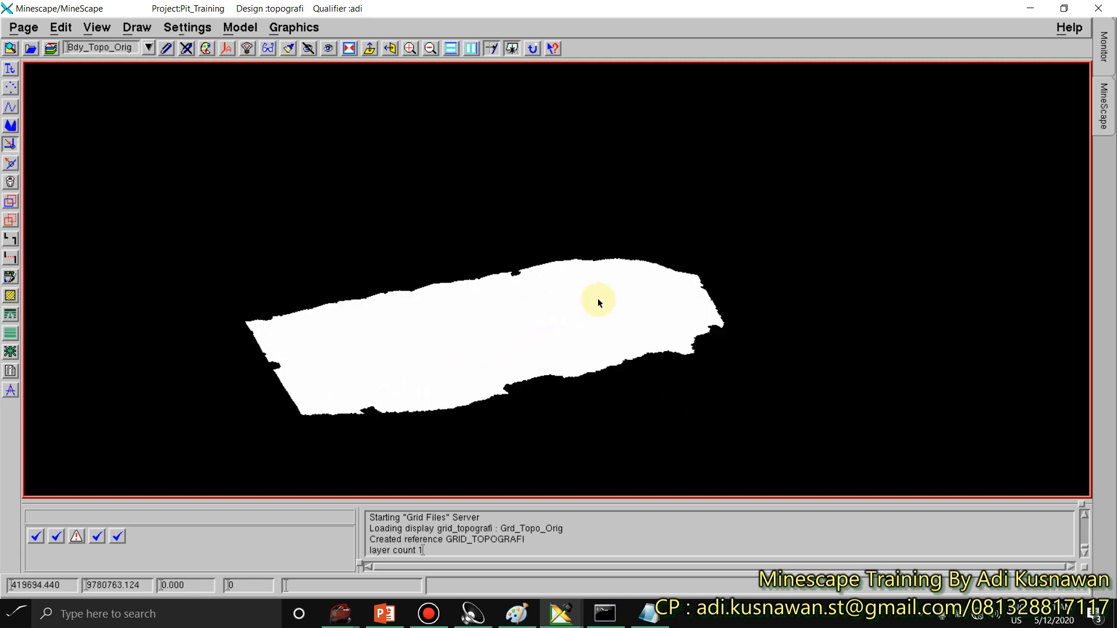
pyautogui.scroll(2, 473, 337)
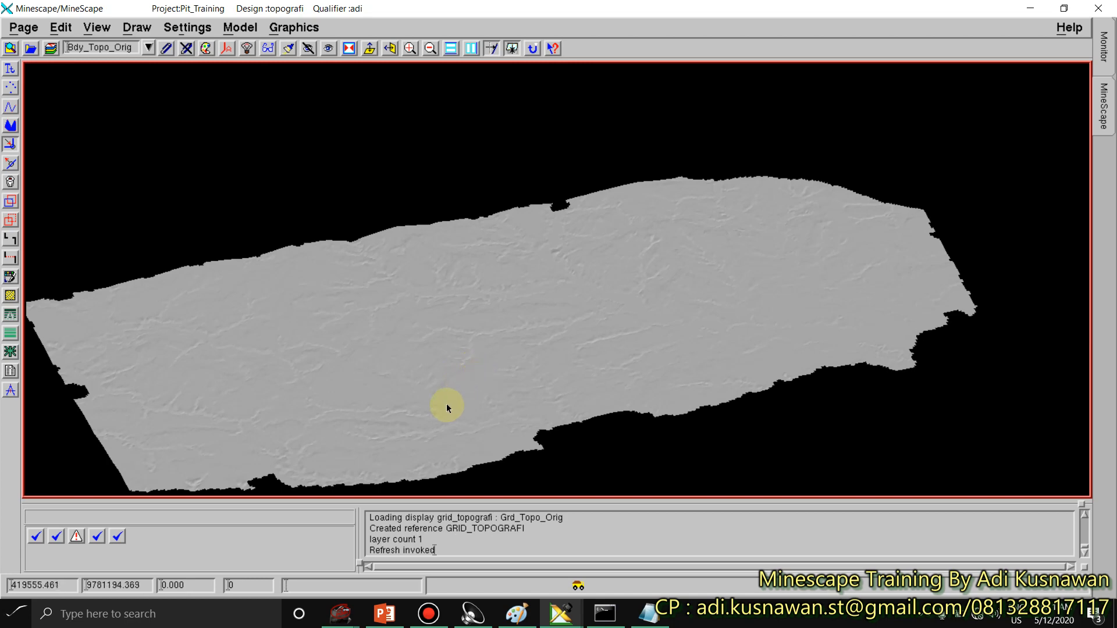
pyautogui.moveTo(447, 407)
pyautogui.keyDown('shift'); pyautogui.mouseDown(button='middle')
pyautogui.moveTo(486, 382)
pyautogui.moveTo(629, 392)
pyautogui.moveTo(538, 384)
pyautogui.mouseUp(button='middle'); pyautogui.keyUp('shift')
pyautogui.scroll(3, 406, 321)
pyautogui.scroll(-2, 405, 320)
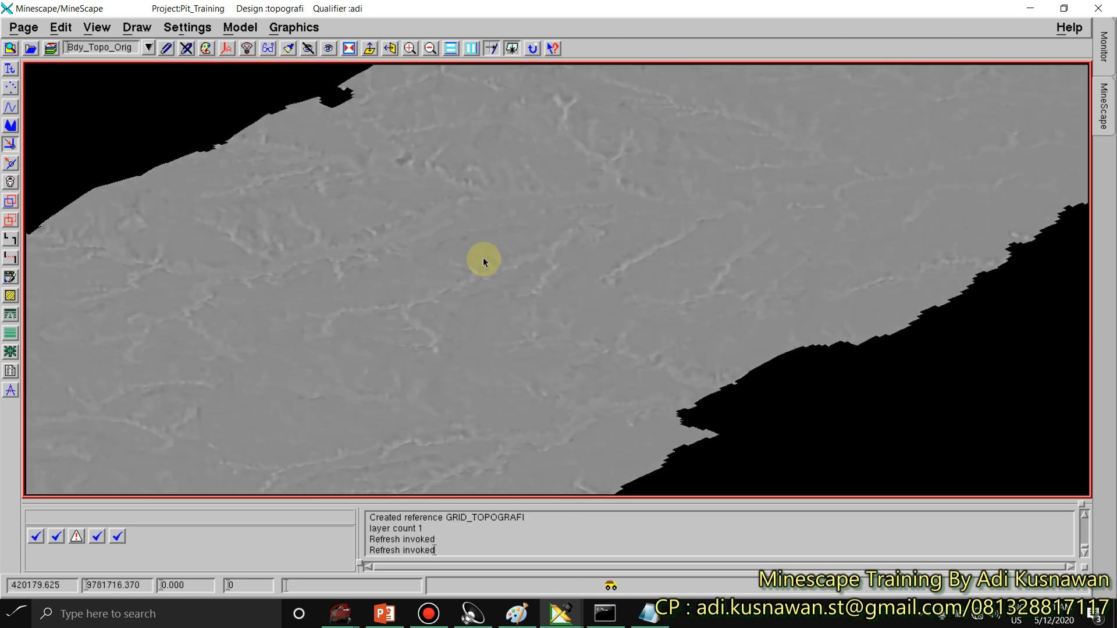
pyautogui.scroll(-3, 483, 262)
pyautogui.keyDown('shift'); pyautogui.moveTo(537, 278); pyautogui.dragTo(420, 281, button='middle'); pyautogui.keyUp('shift')
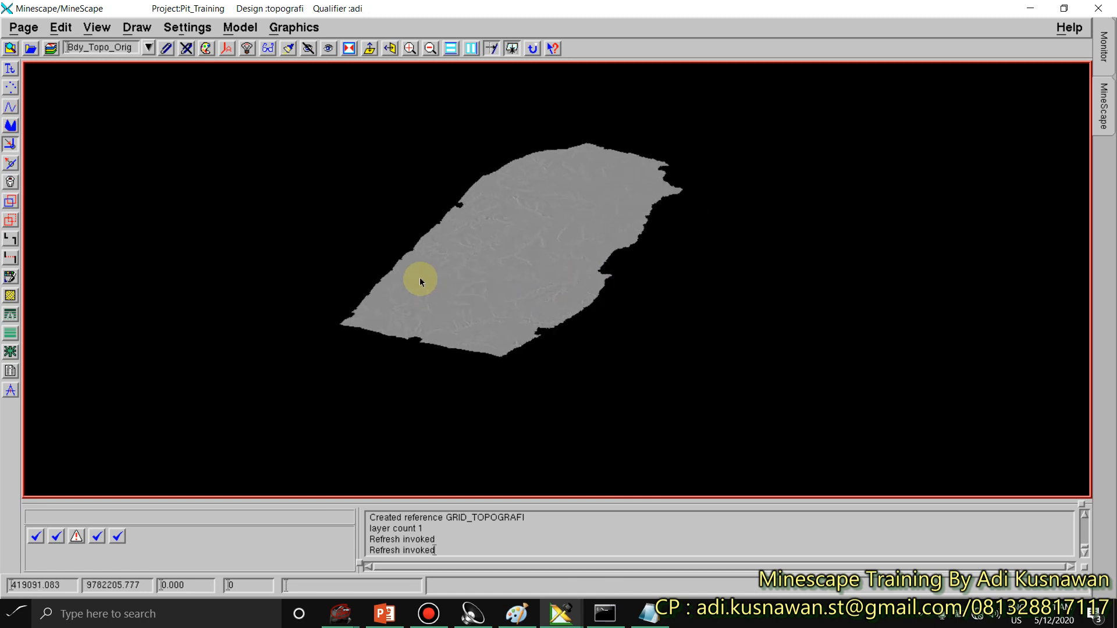
pyautogui.scroll(3, 499, 252)
pyautogui.scroll(-2, 498, 284)
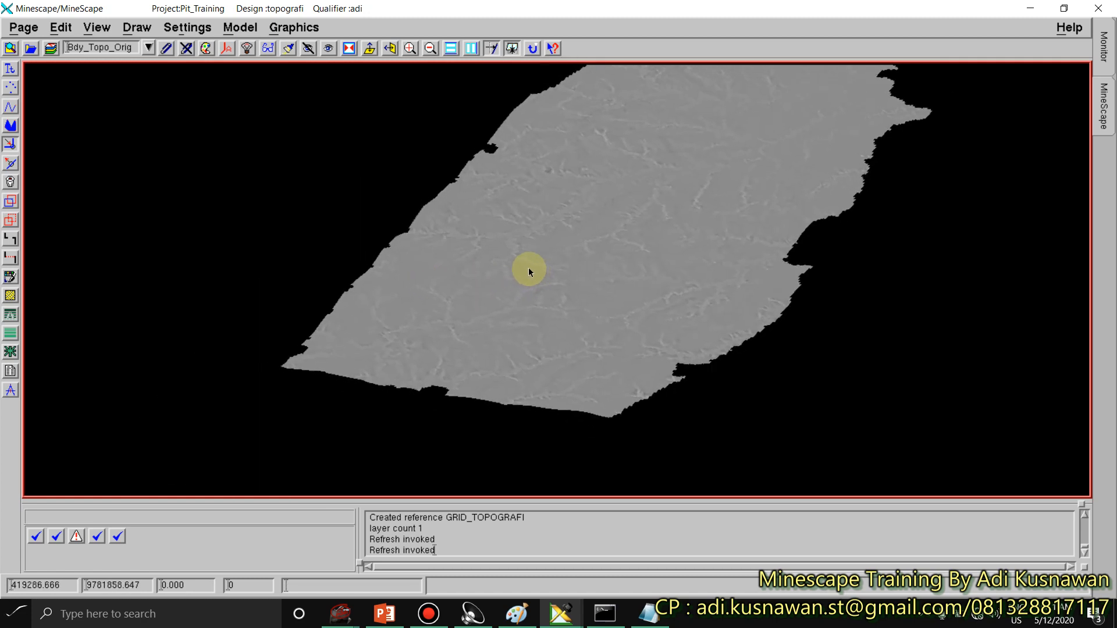
pyautogui.keyDown('shift'); pyautogui.moveTo(528, 269); pyautogui.dragTo(525, 266, button='middle'); pyautogui.keyUp('shift')
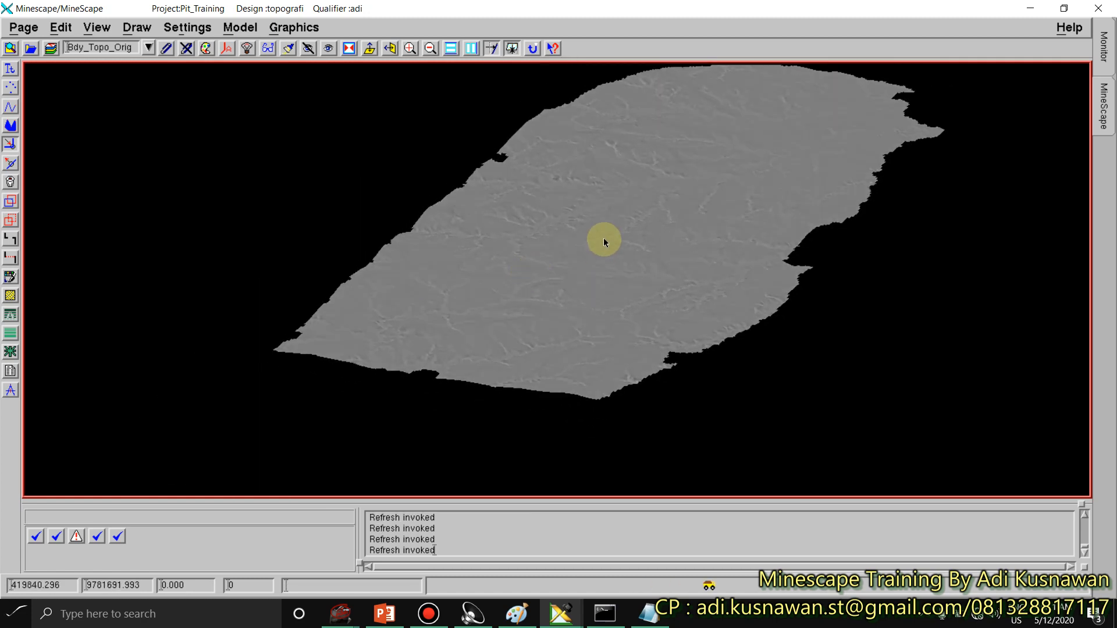
# Step: Turn on elevation colour shading for the grid_topografi reference in the reference overrides and apply it
pyautogui.click(268, 48)
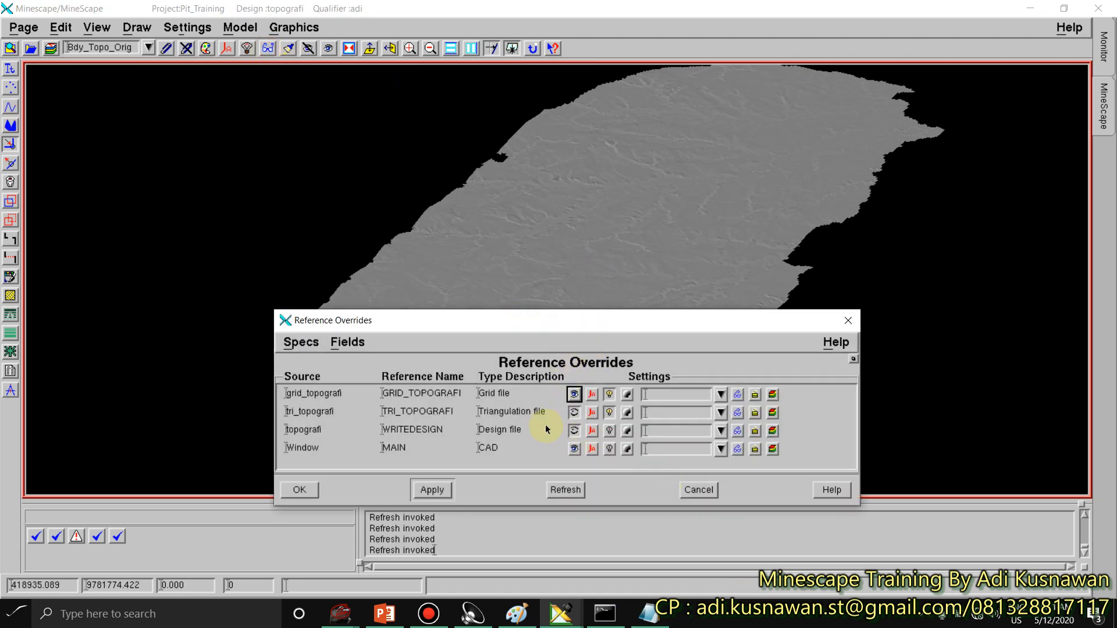
pyautogui.click(627, 394)
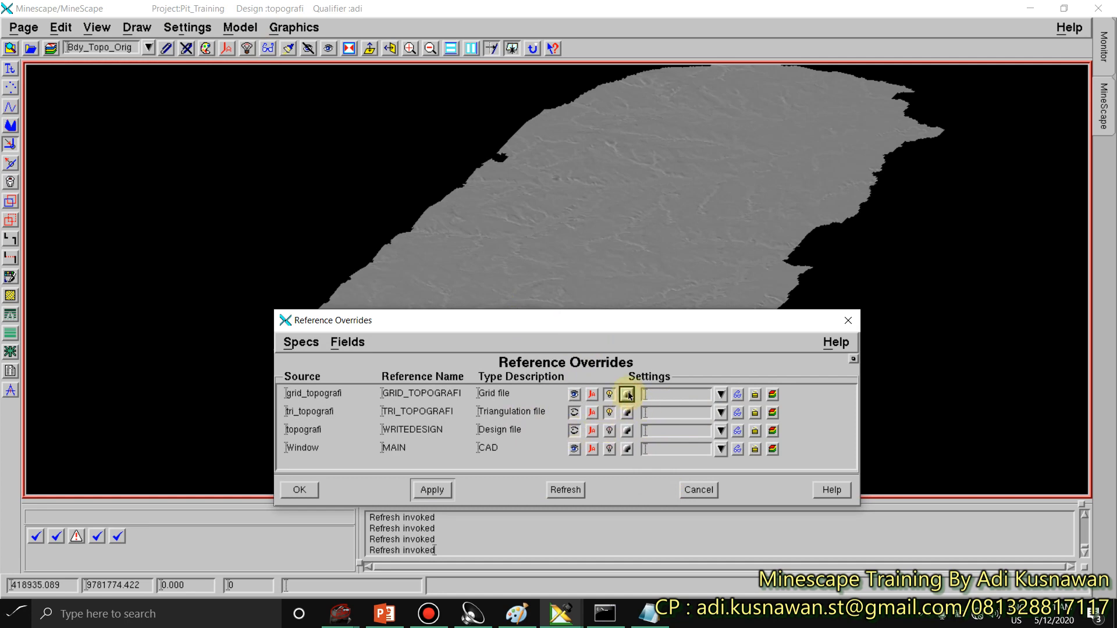
pyautogui.click(446, 488)
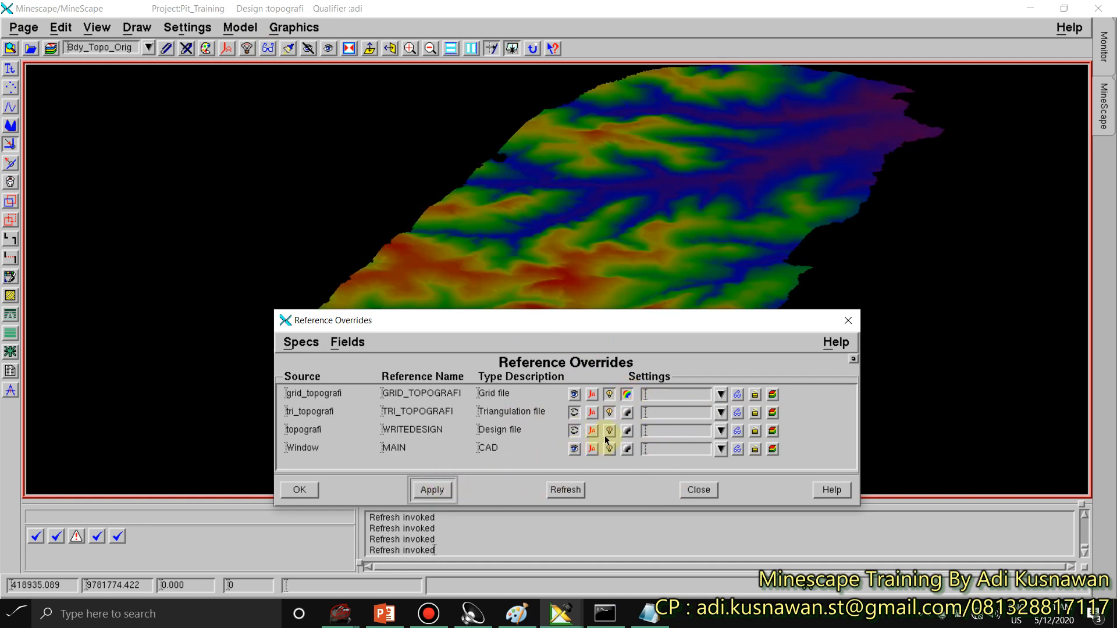
# Step: Set the display colour of the grid_topografi reference to Cyan, apply it, and view the whole coloured surface
pyautogui.click(720, 394)
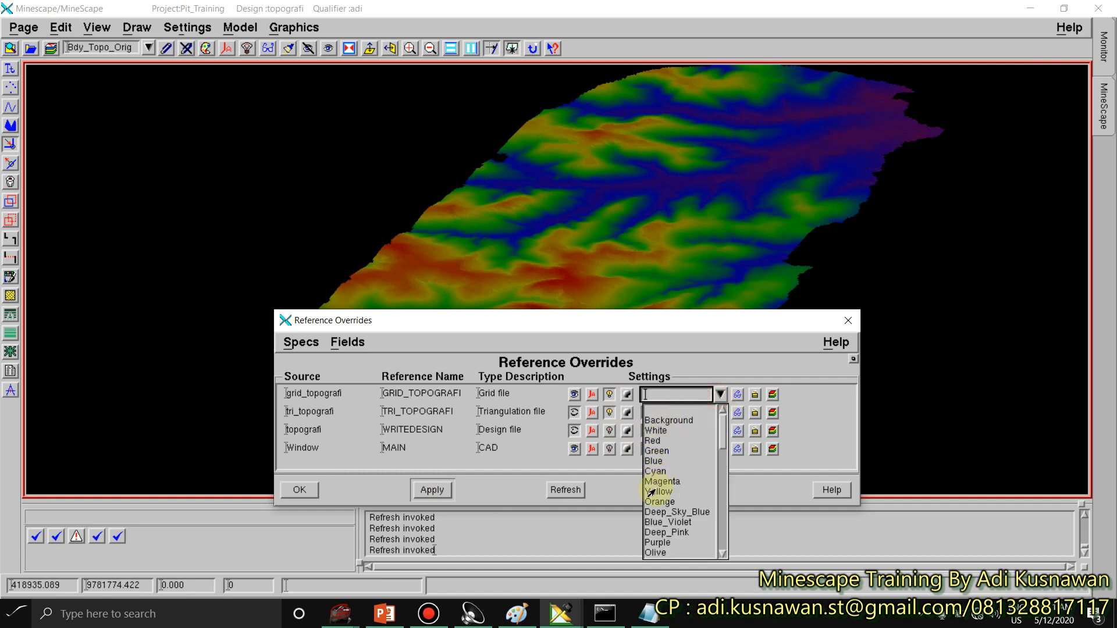
pyautogui.click(655, 471)
pyautogui.click(440, 488)
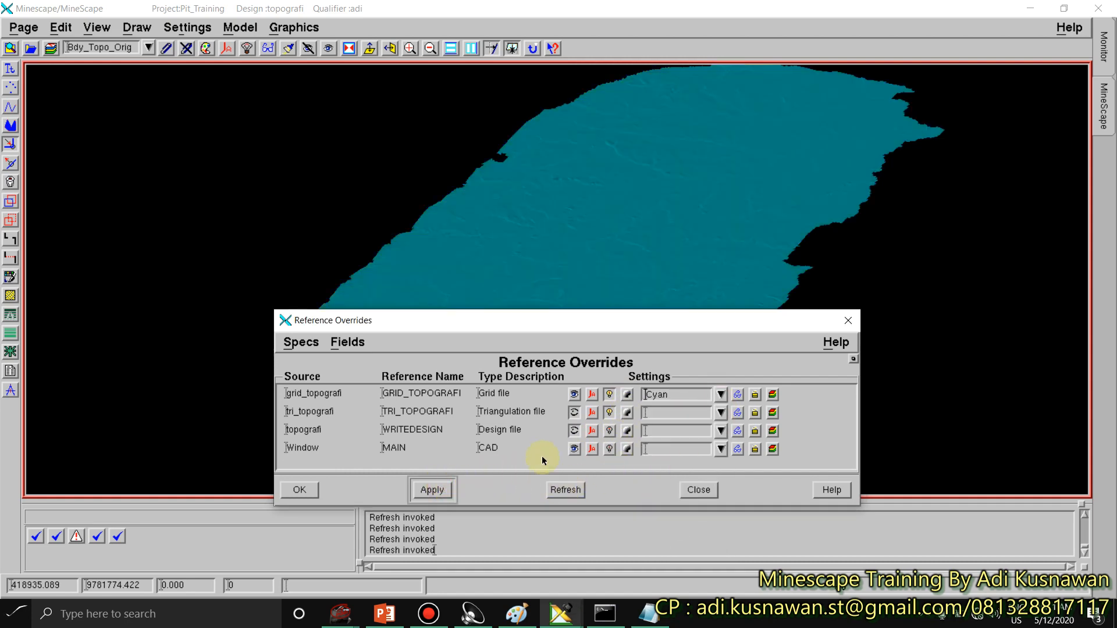
pyautogui.moveTo(619, 325); pyautogui.dragTo(792, 423)
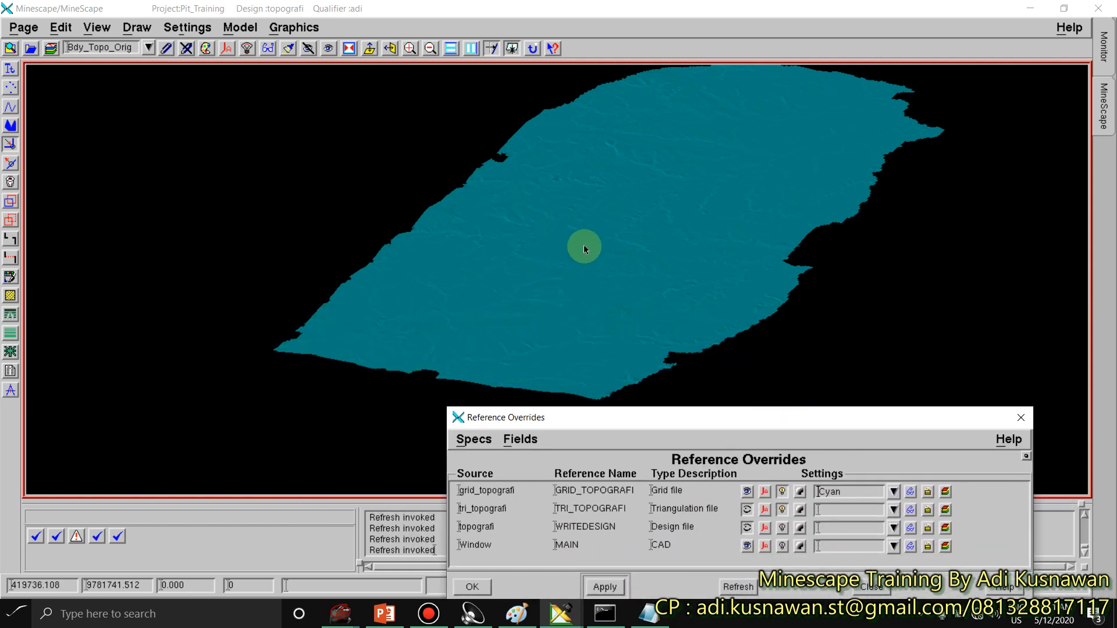
pyautogui.moveTo(583, 247); pyautogui.dragTo(552, 237, button='middle')
pyautogui.scroll(1, 552, 237)
pyautogui.scroll(-1, 478, 204)
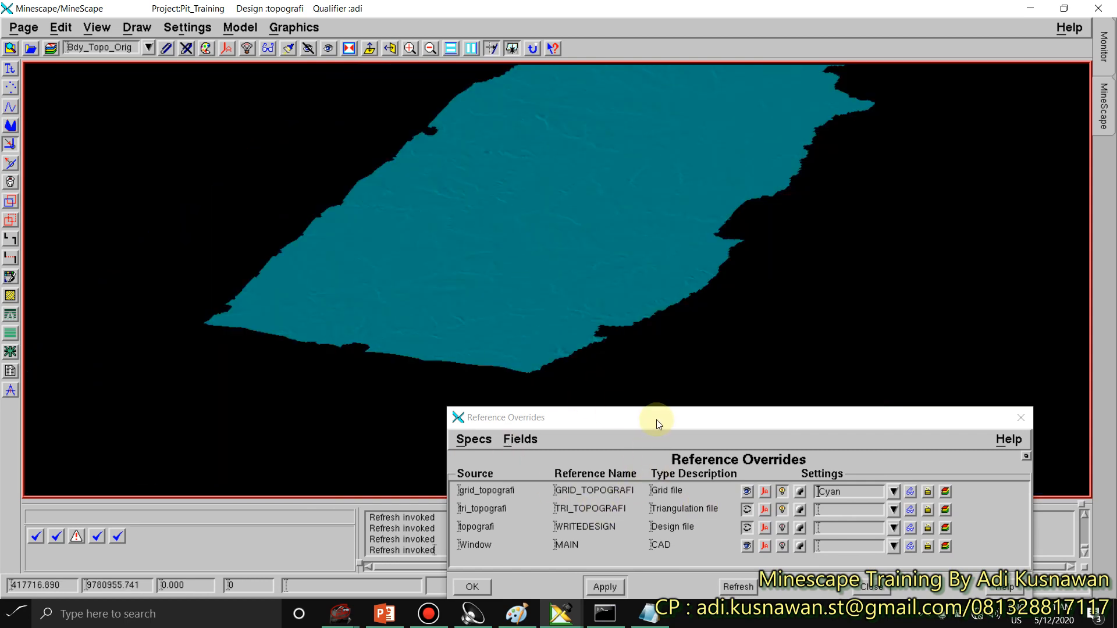
# Step: Show the tri_topografi triangulation and hide the grid_topografi grid in the reference overrides, applying each change
pyautogui.moveTo(656, 419); pyautogui.dragTo(733, 361)
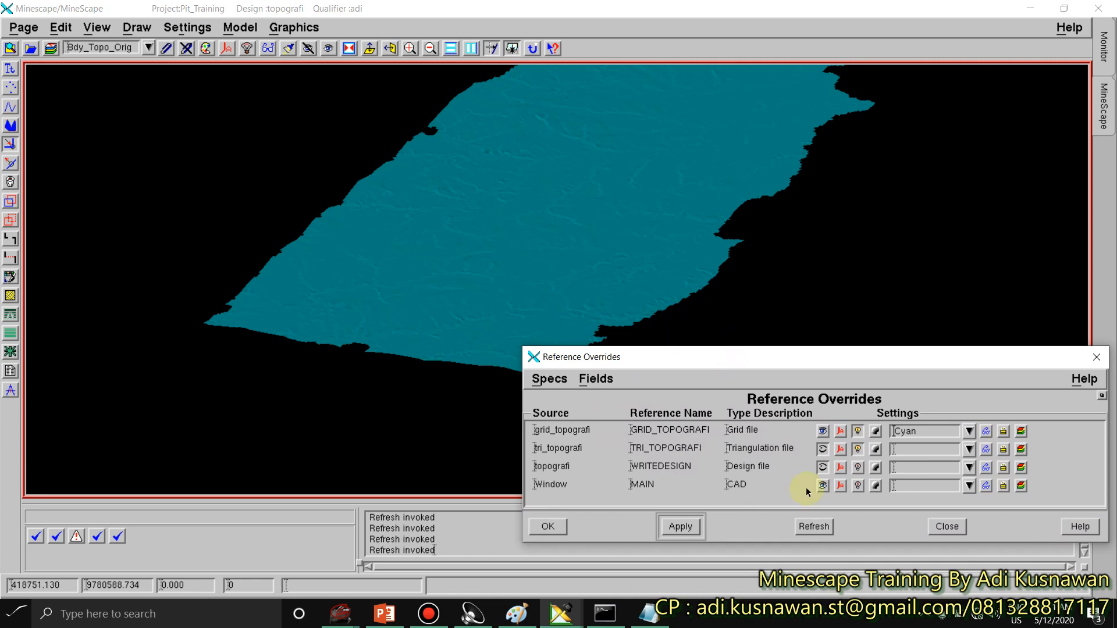
pyautogui.click(821, 450)
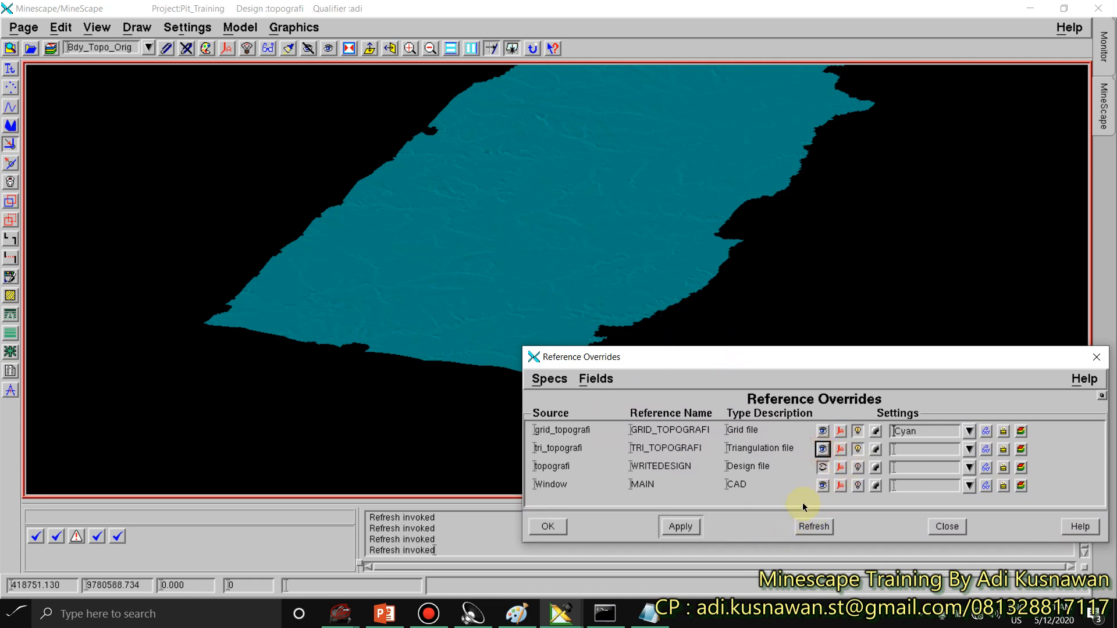
pyautogui.click(696, 524)
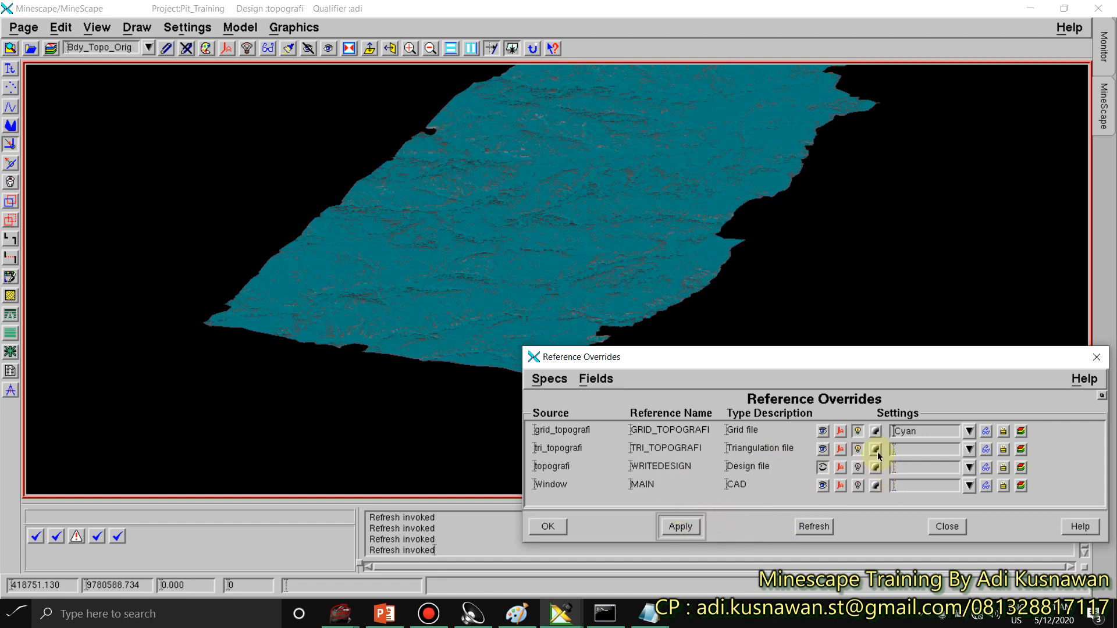
pyautogui.click(823, 431)
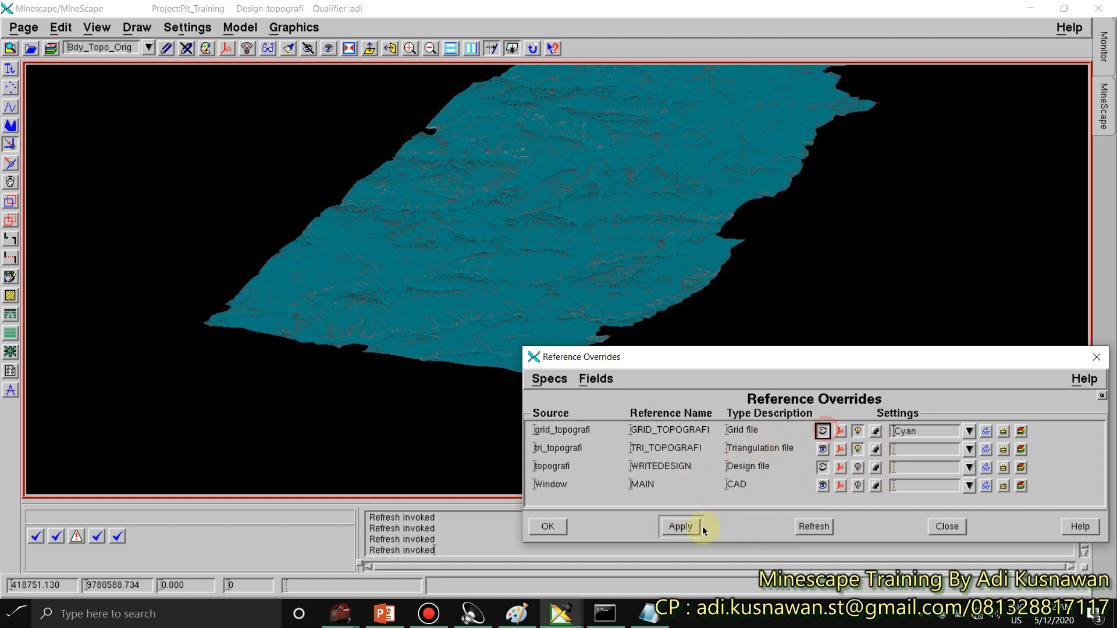
pyautogui.click(680, 523)
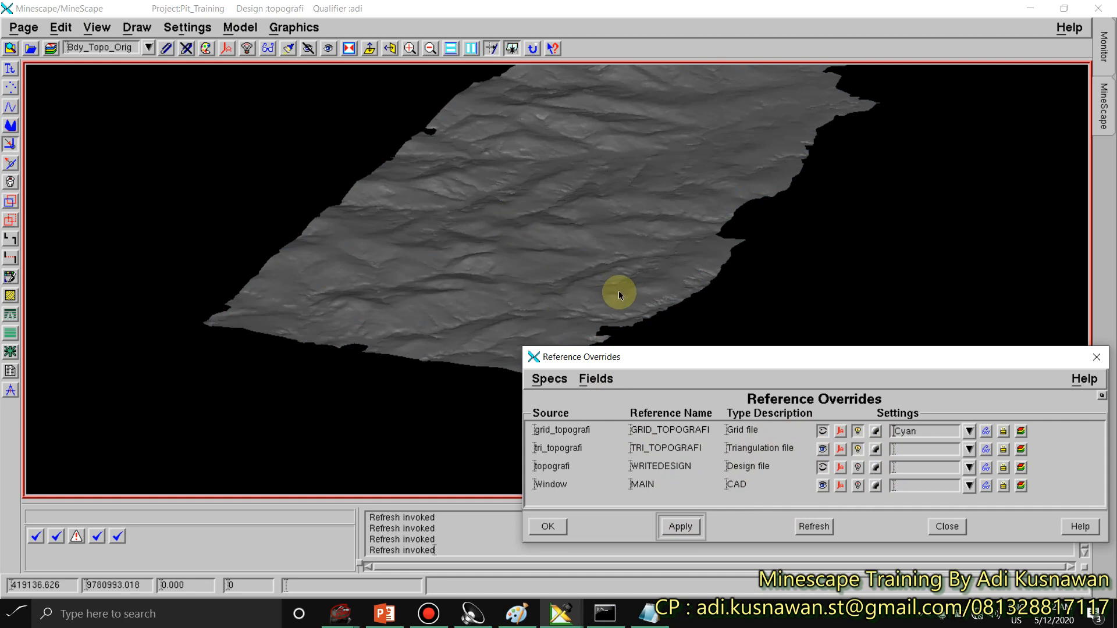
# Step: Hide the tri_topografi triangulation, show the grid_topografi grid again, apply the overrides and close the form
pyautogui.click(822, 468)
pyautogui.click(823, 449)
pyautogui.click(822, 432)
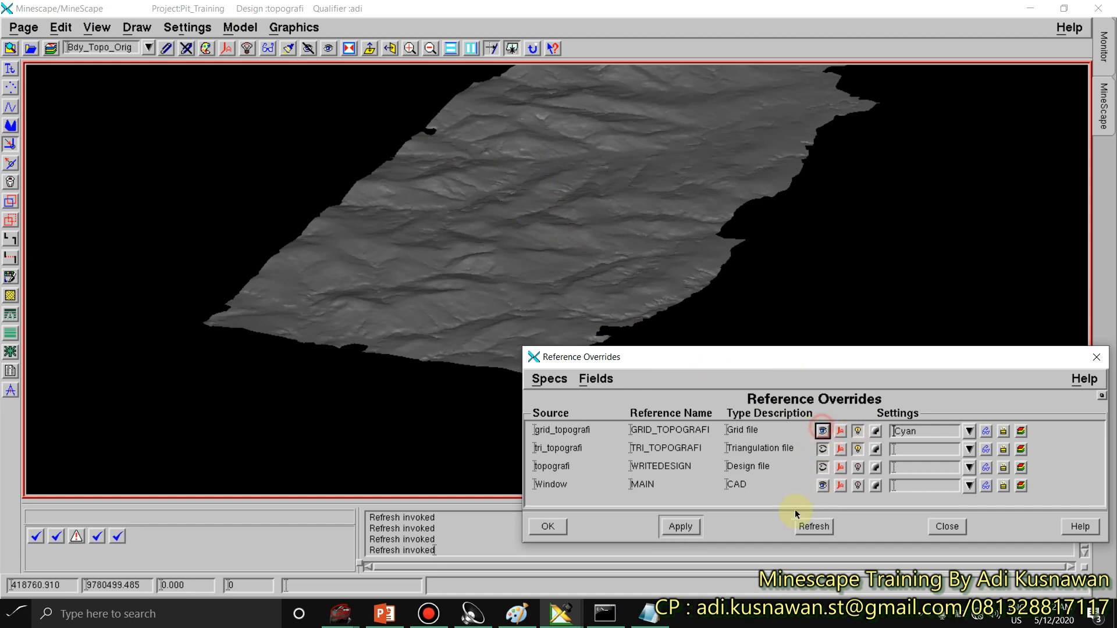
pyautogui.click(680, 527)
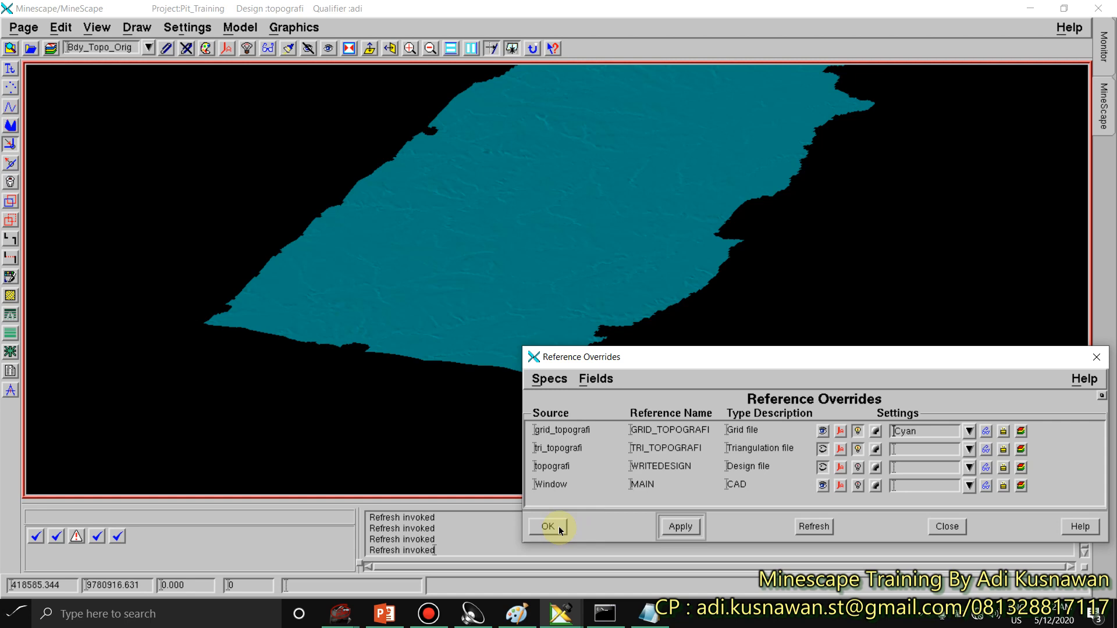
pyautogui.click(941, 527)
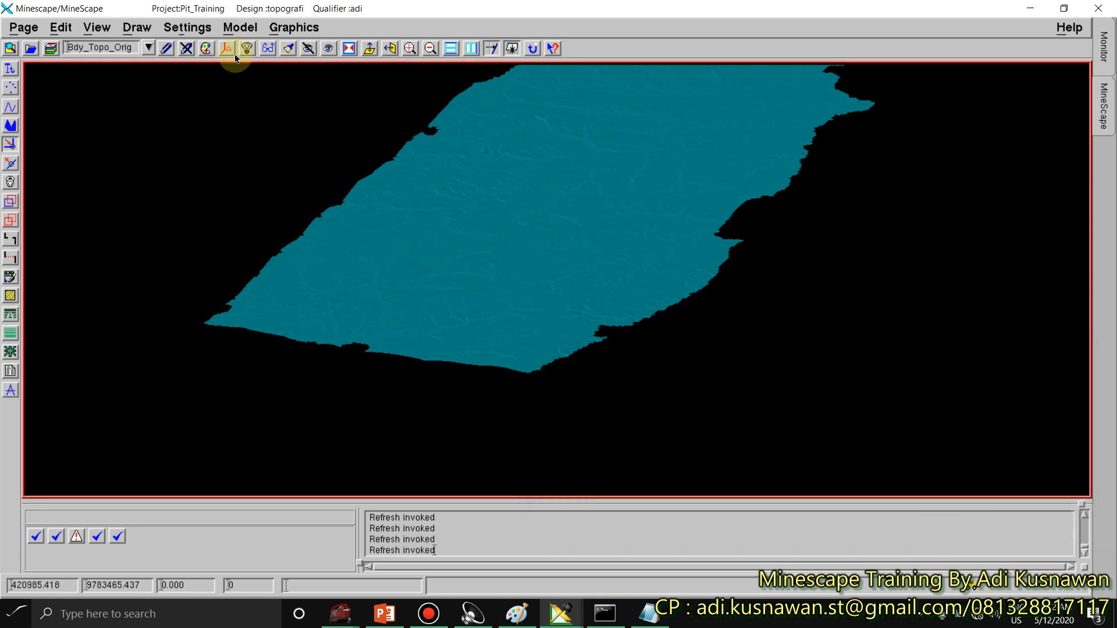
# Step: Detach the GRID_TOPOGRAFI reference from the display
pyautogui.click(226, 49)
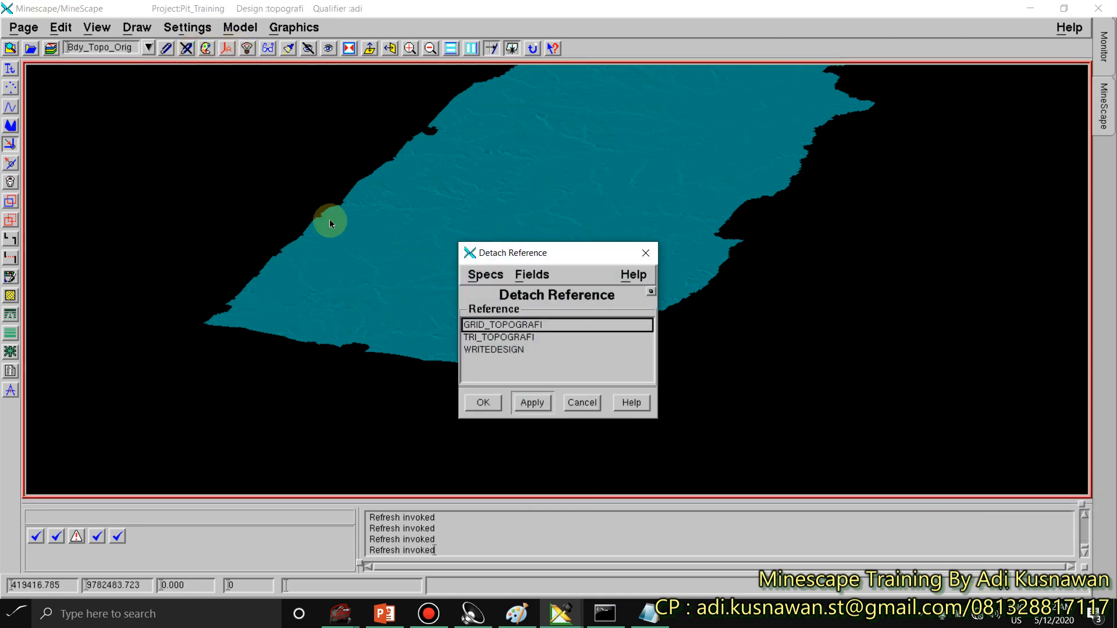
pyautogui.click(478, 324)
pyautogui.click(477, 402)
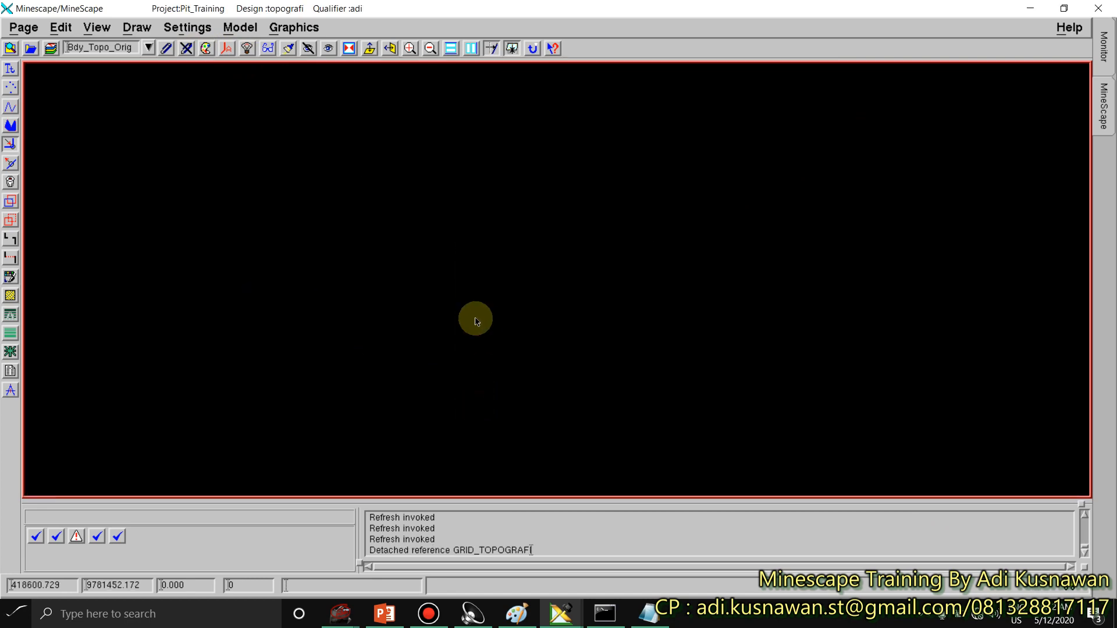
# Step: Show the topografi design file again through the reference overrides and fit its full extent in the view
pyautogui.click(249, 49)
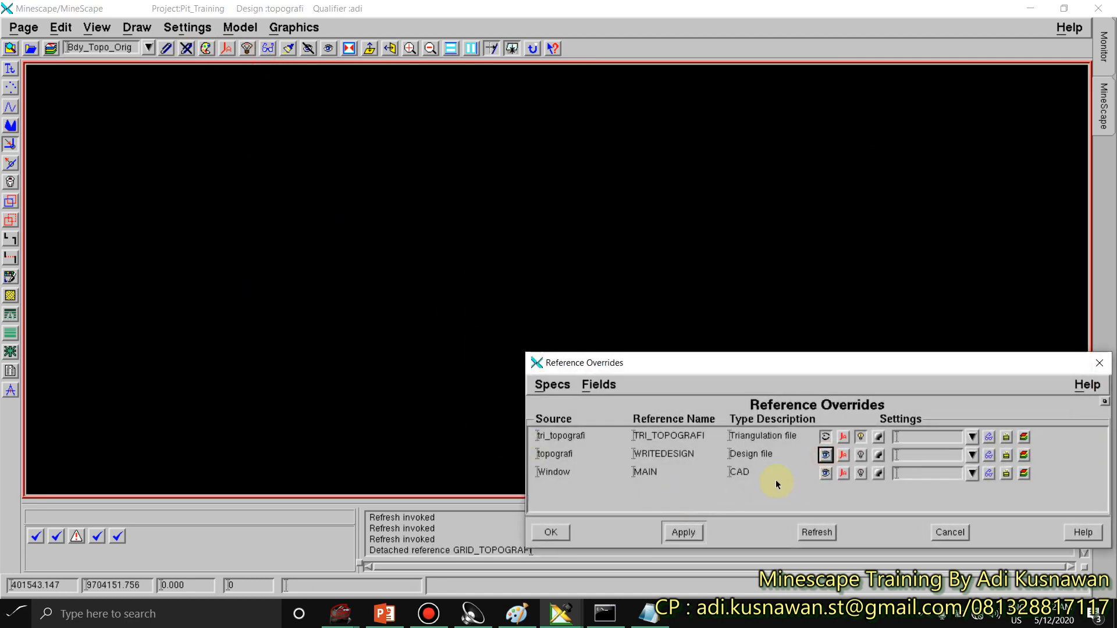
pyautogui.click(549, 533)
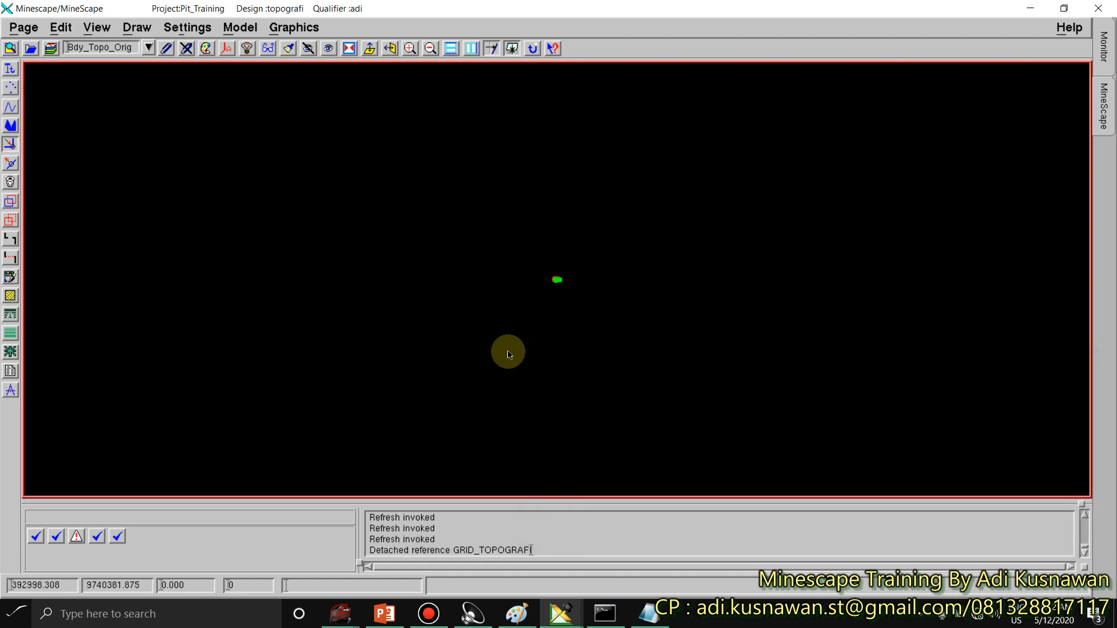
pyautogui.hotkey('ctrl', 'e')
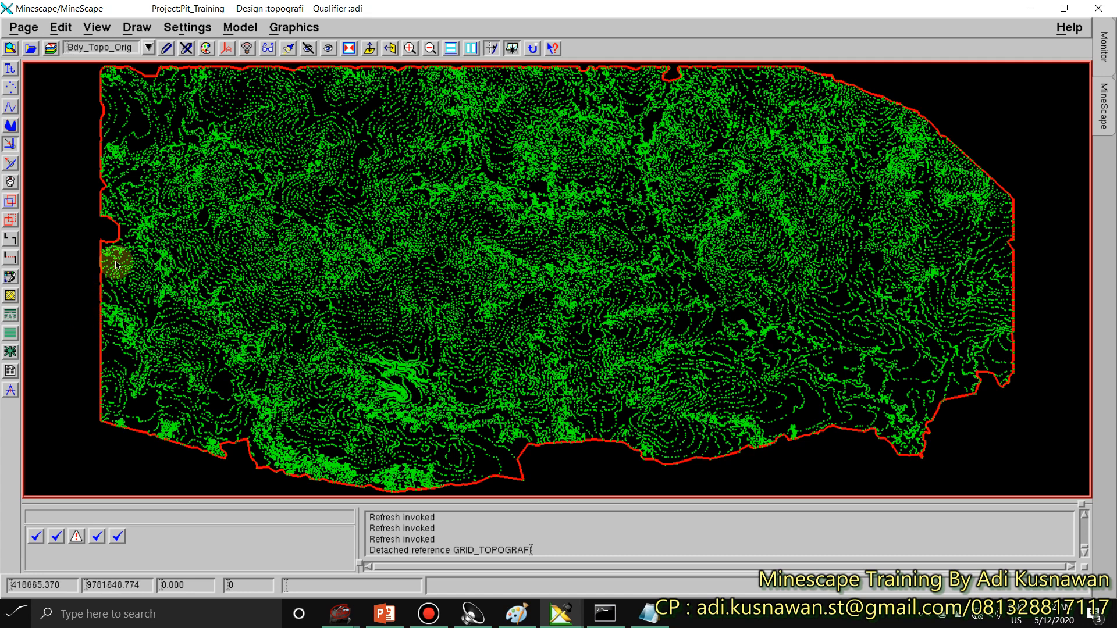
# Step: Review the files listed under Grid Files and Triangle Files in the Minescape Explorer
pyautogui.click(9, 48)
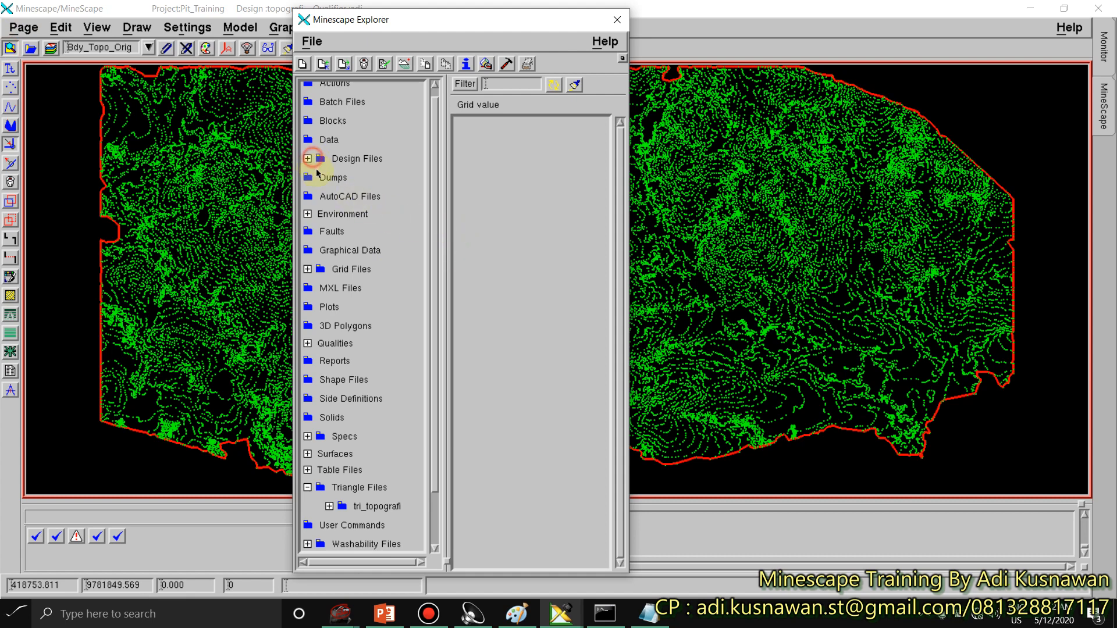
pyautogui.click(307, 269)
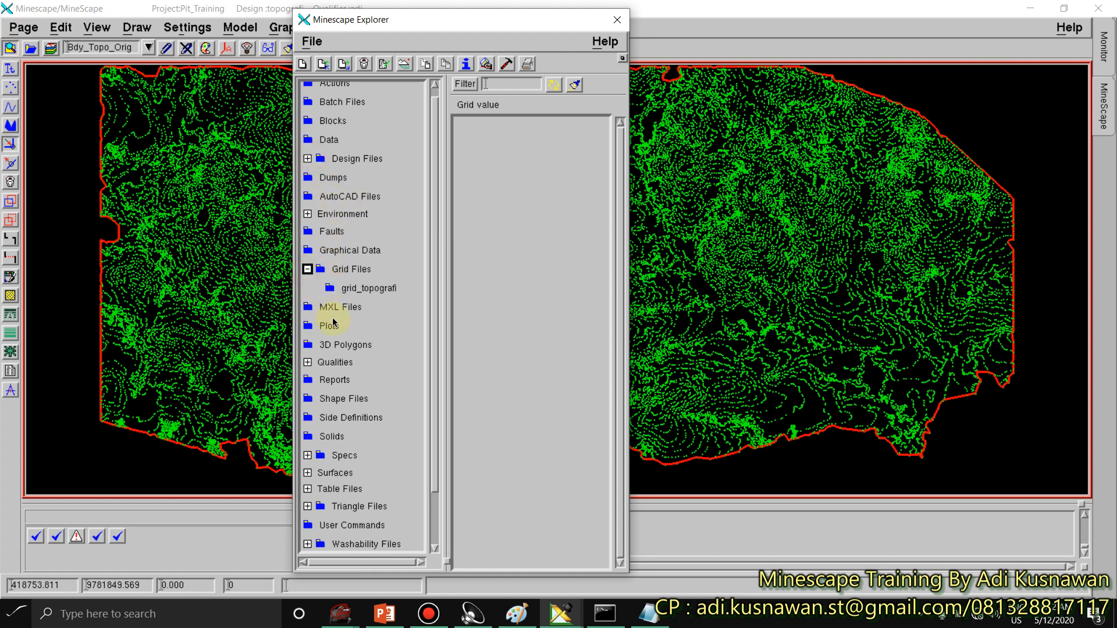
pyautogui.scroll(-3, 433, 453)
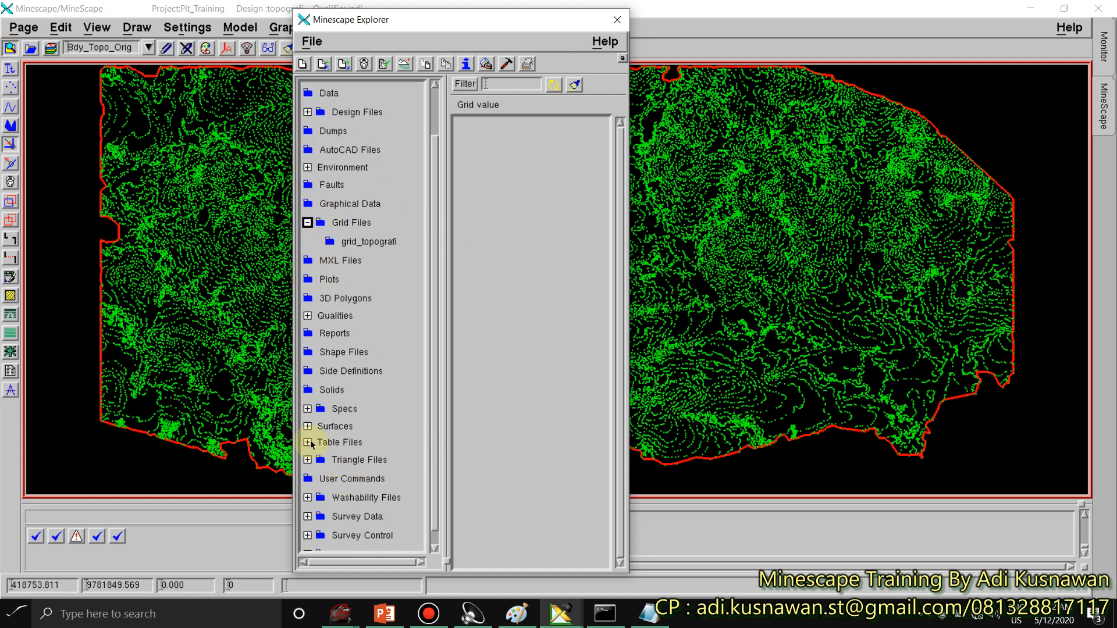
pyautogui.click(308, 460)
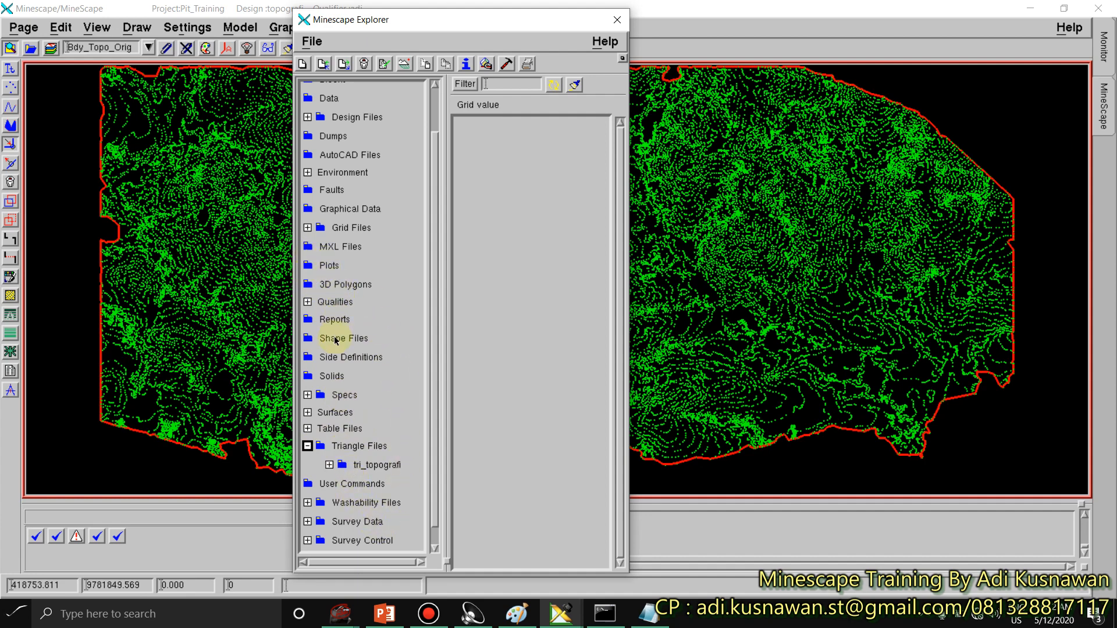
pyautogui.click(10, 47)
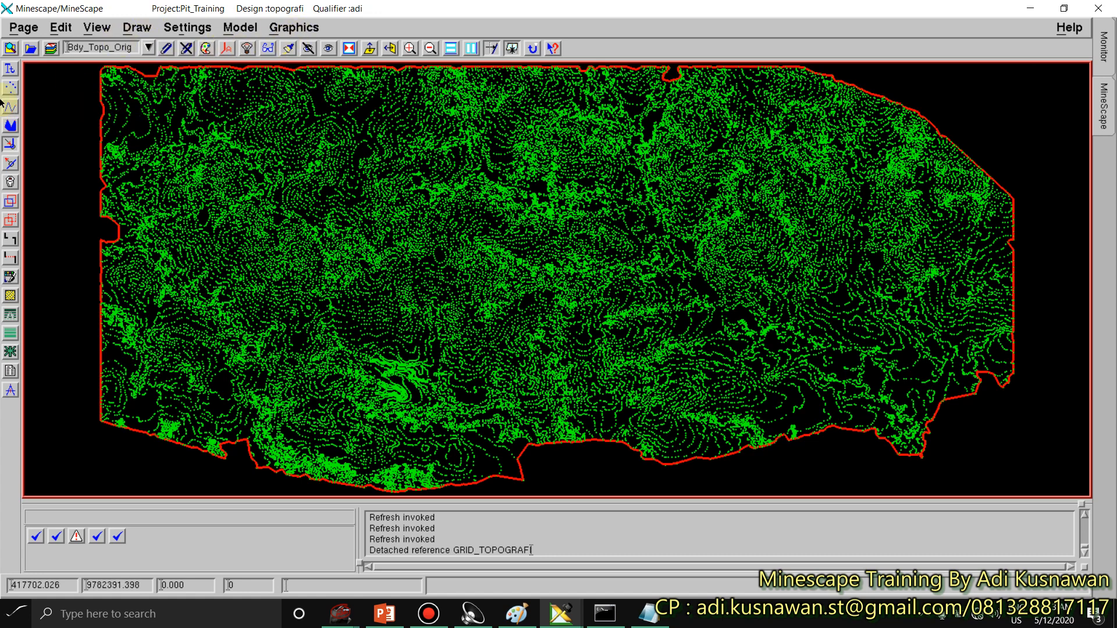
# Step: Create a 3D design file named drawing, with metres as internal units, among the project's design files
pyautogui.click(10, 48)
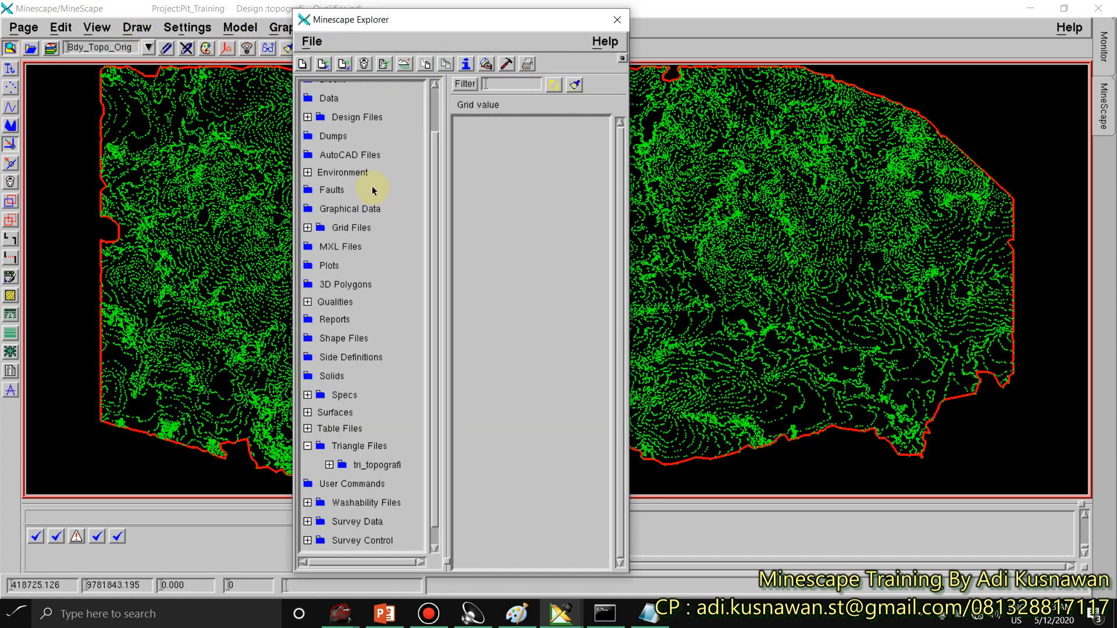
pyautogui.click(308, 117)
pyautogui.click(353, 119)
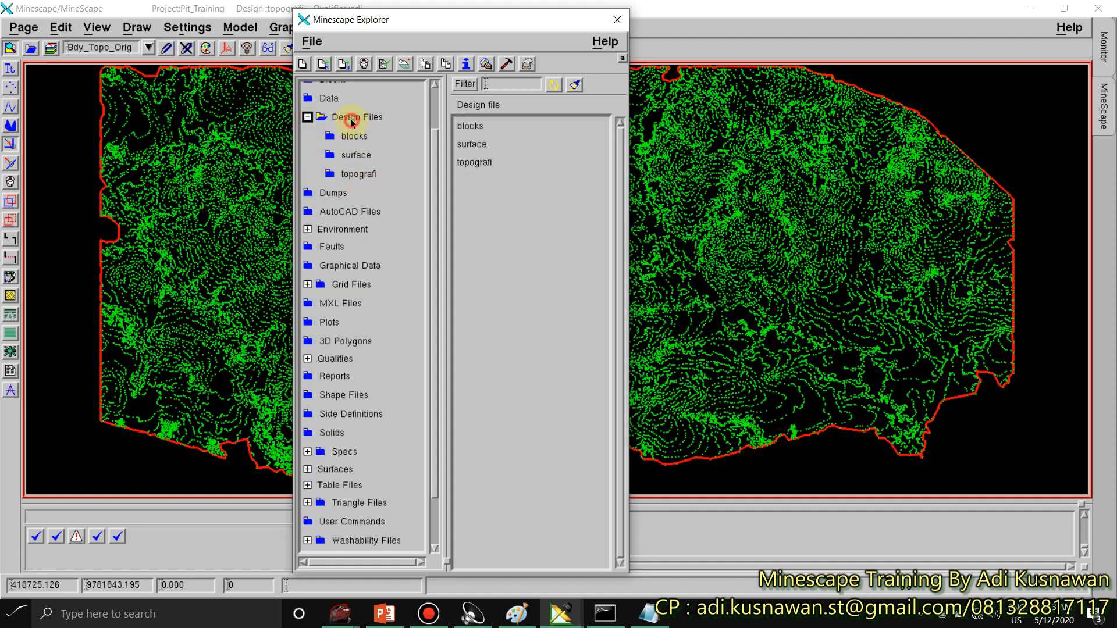
pyautogui.click(302, 65)
pyautogui.click(497, 297)
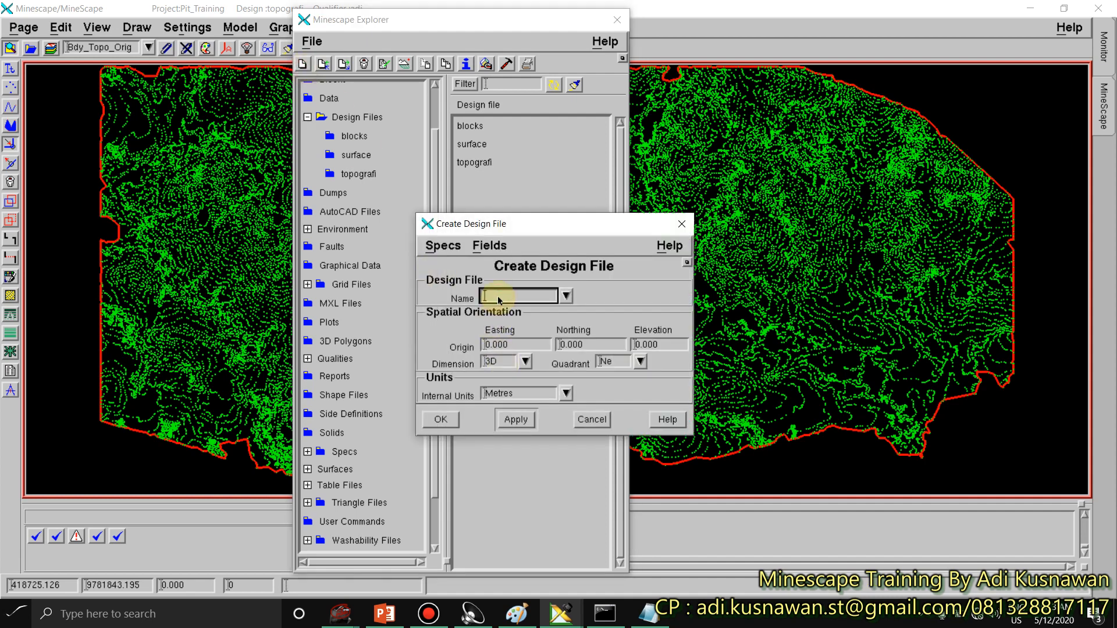
pyautogui.write('drawing')
pyautogui.click(441, 419)
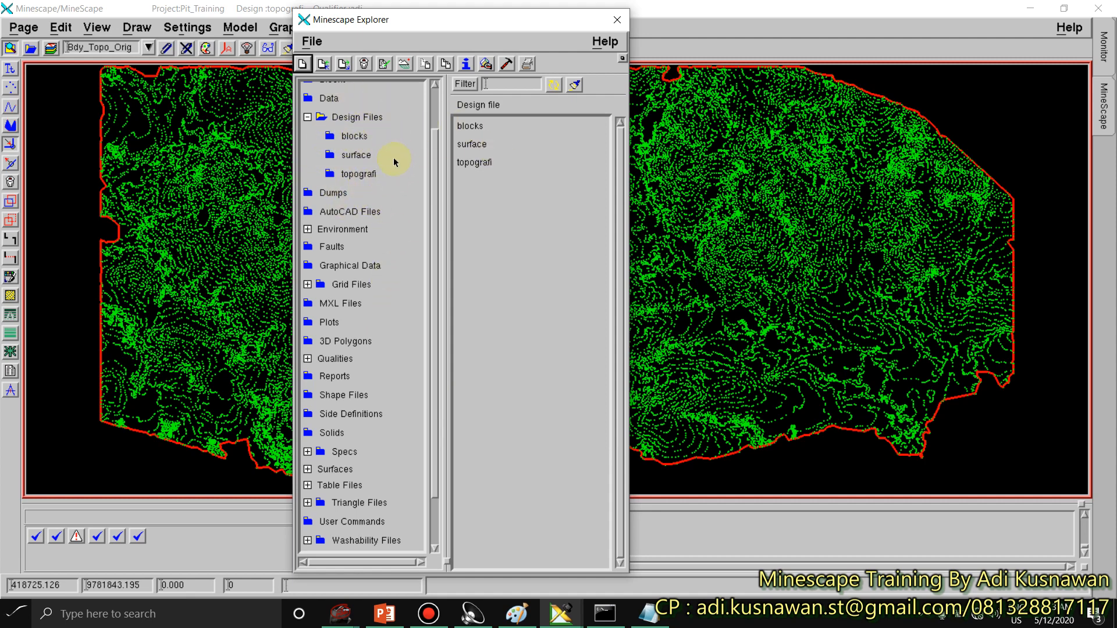
pyautogui.click(307, 116)
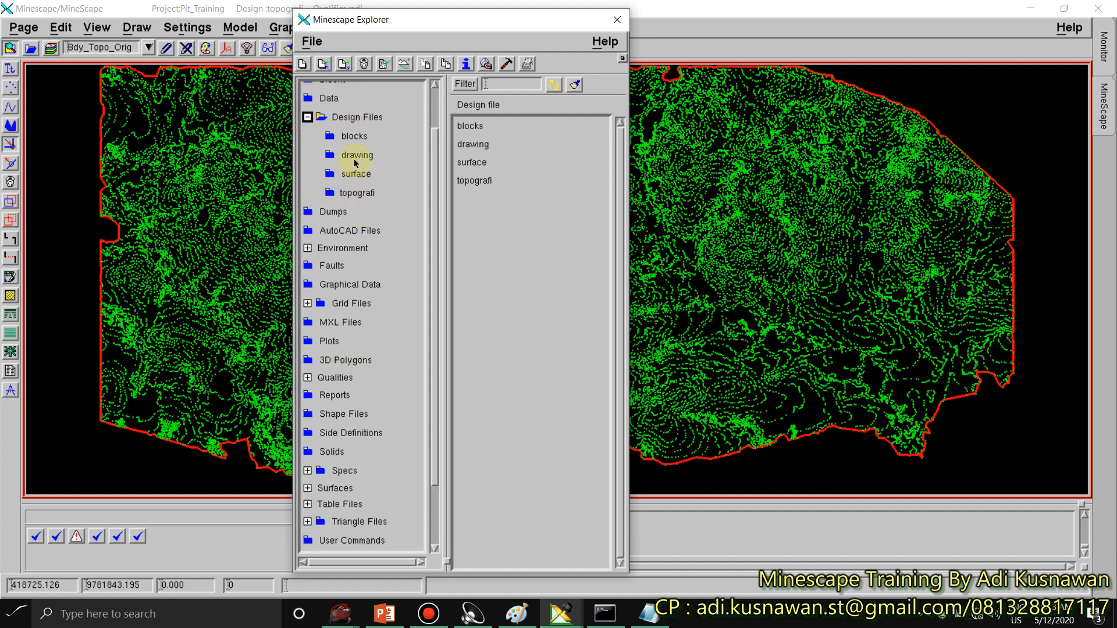
pyautogui.click(358, 155)
pyautogui.click(10, 49)
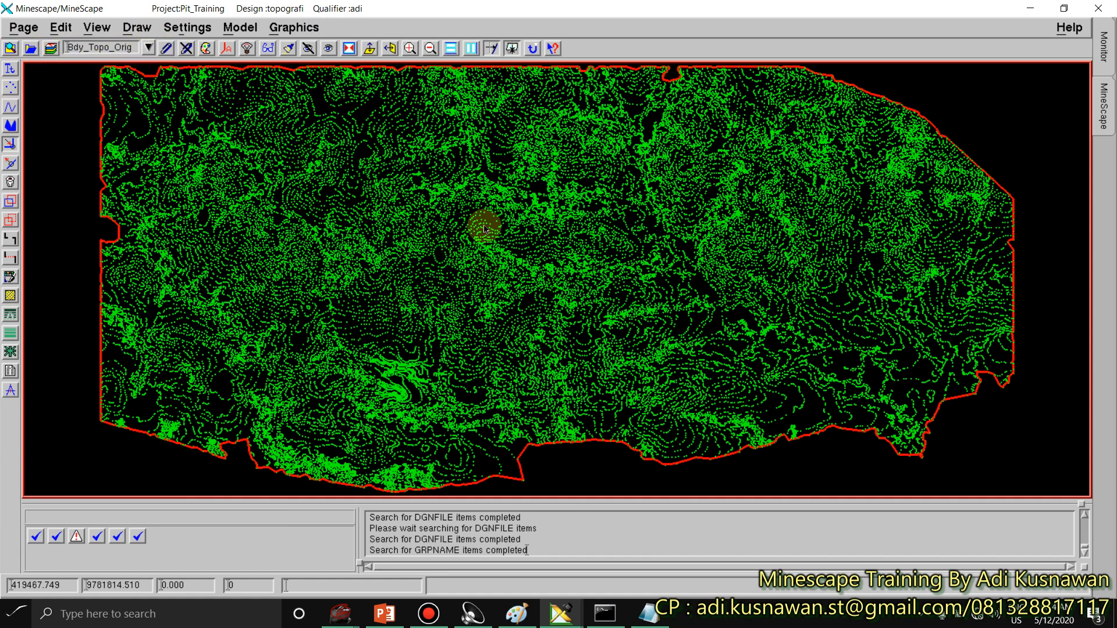
# Step: Open the drawing design file as the current write file with a new layer named test
pyautogui.click(31, 50)
pyautogui.click(627, 292)
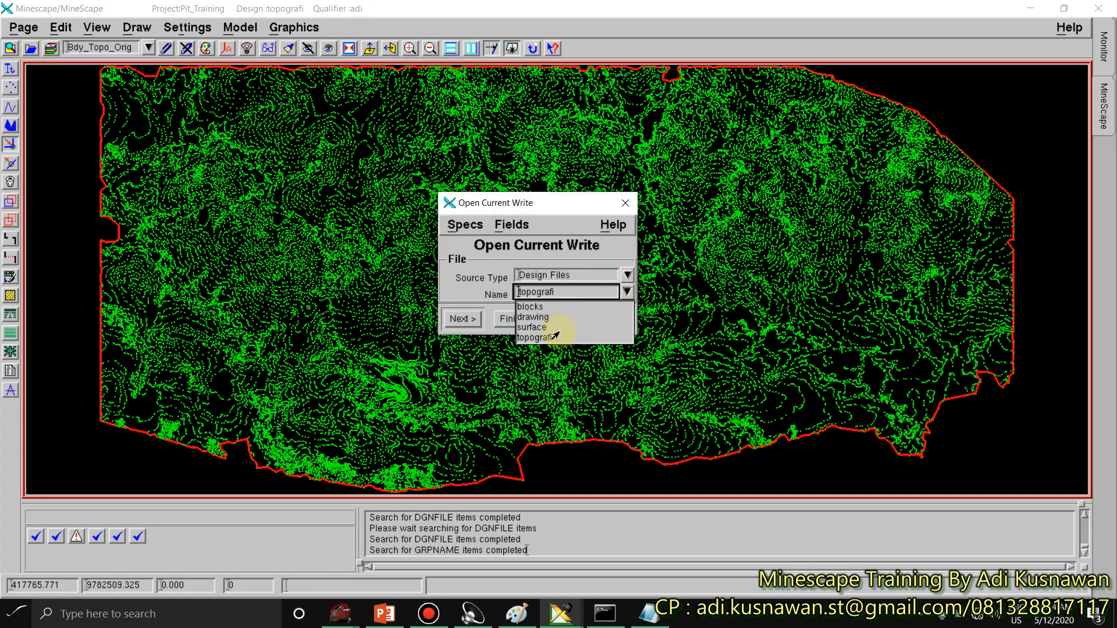
pyautogui.click(540, 319)
pyautogui.click(463, 319)
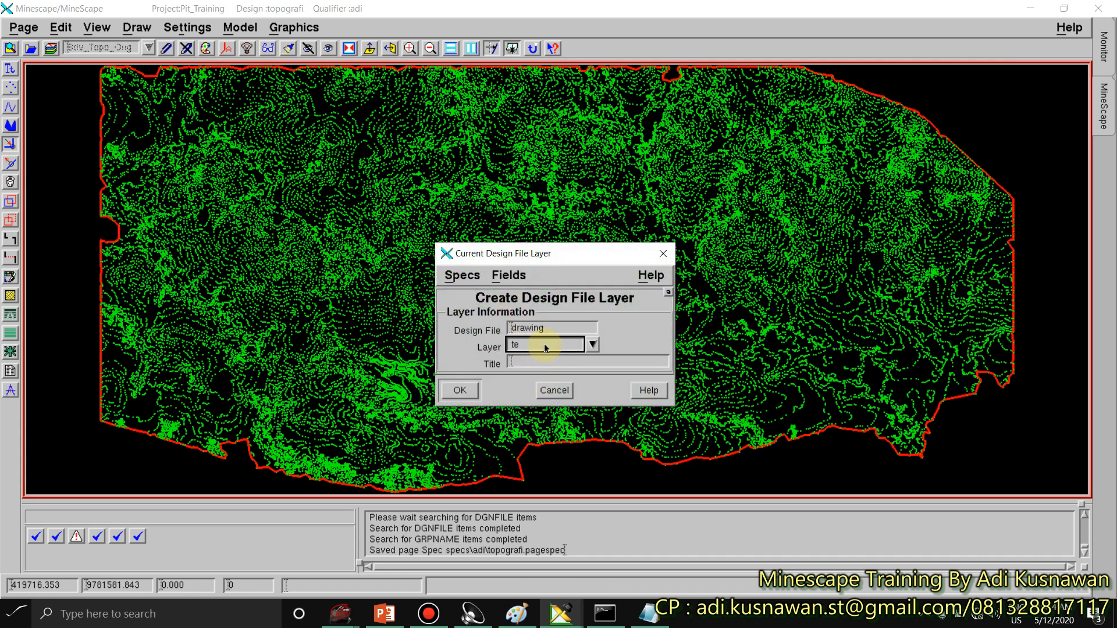
pyautogui.write('test')
pyautogui.click(459, 389)
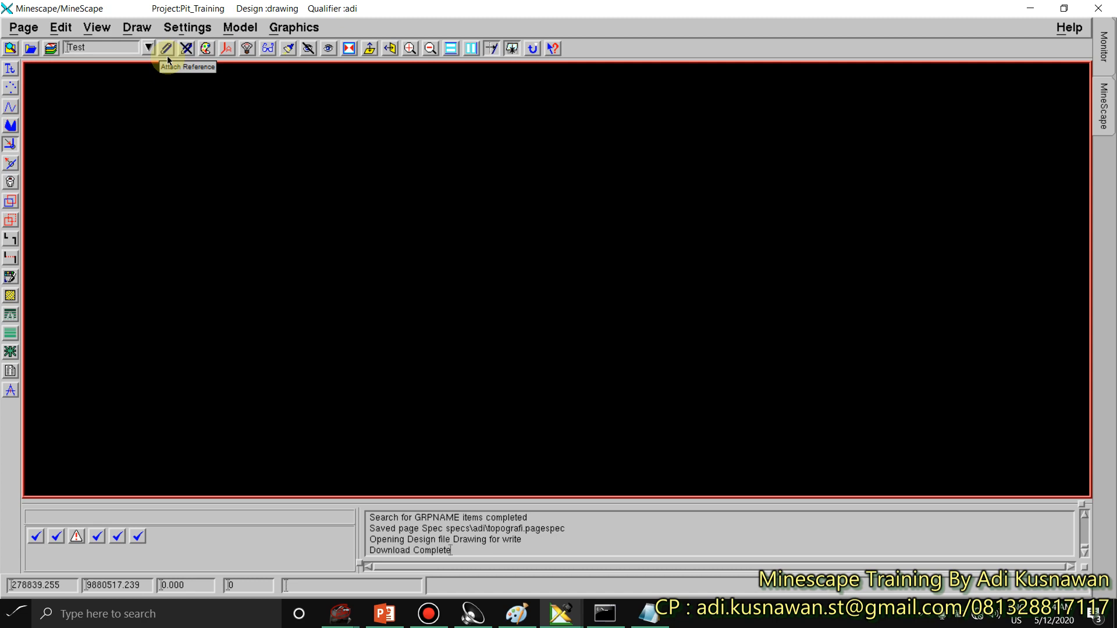
# Step: Check the reference overrides and detach the TRI_TOPOGRAFI reference from the display
pyautogui.click(266, 48)
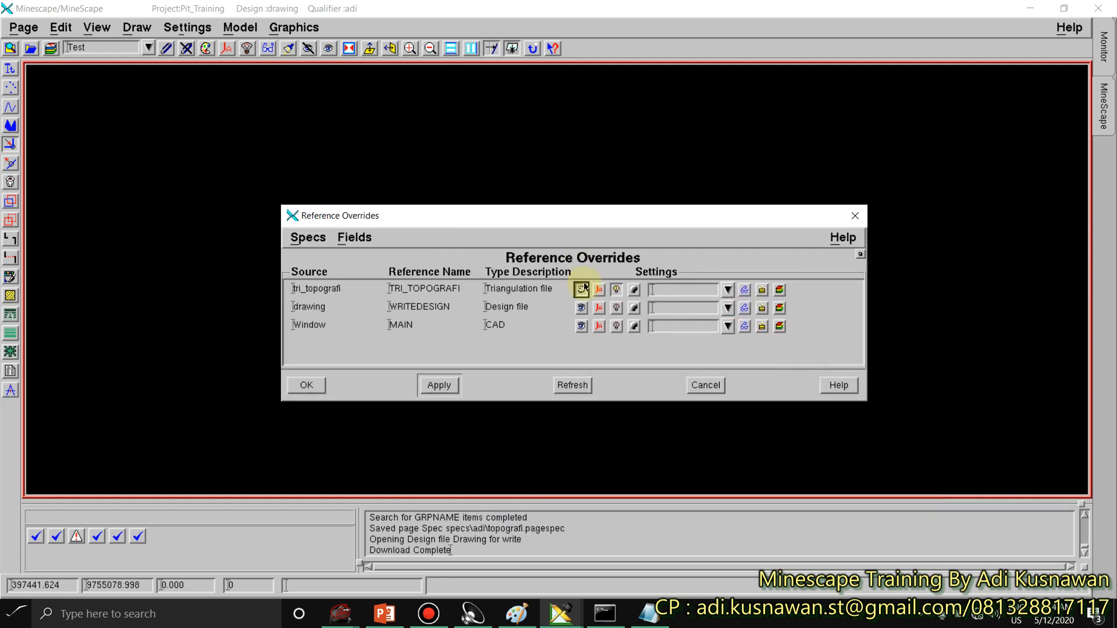
pyautogui.click(704, 385)
pyautogui.click(185, 49)
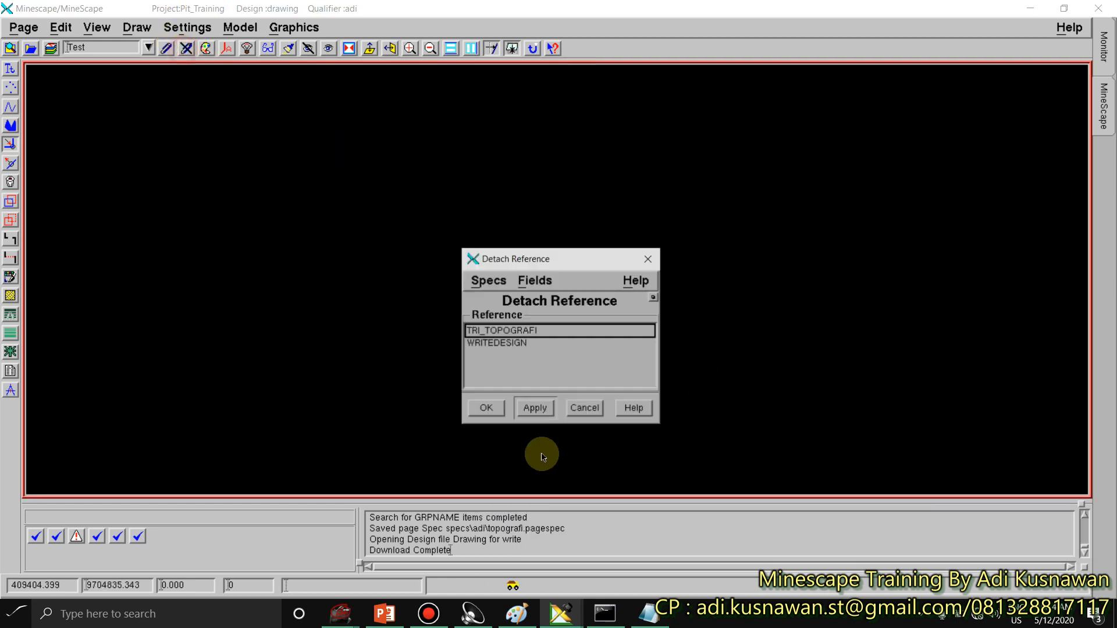
pyautogui.click(506, 330)
pyautogui.click(489, 406)
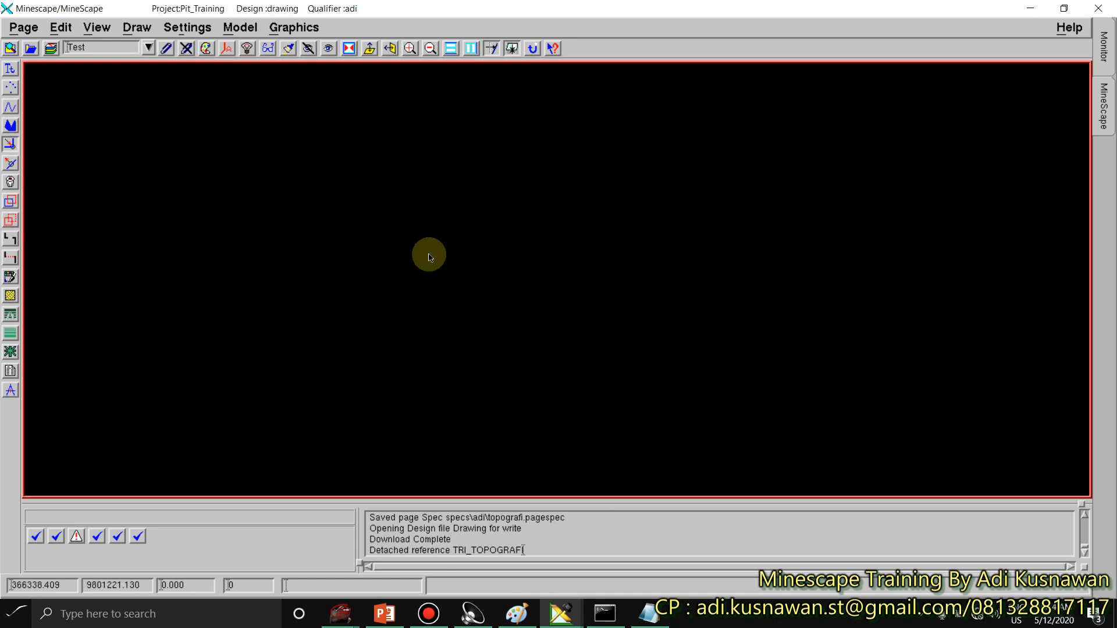
# Step: Attach the topografi design file as a reference displaying only the BDY_TOPO_ORIG layer, and fit its full extent in the view
pyautogui.click(167, 49)
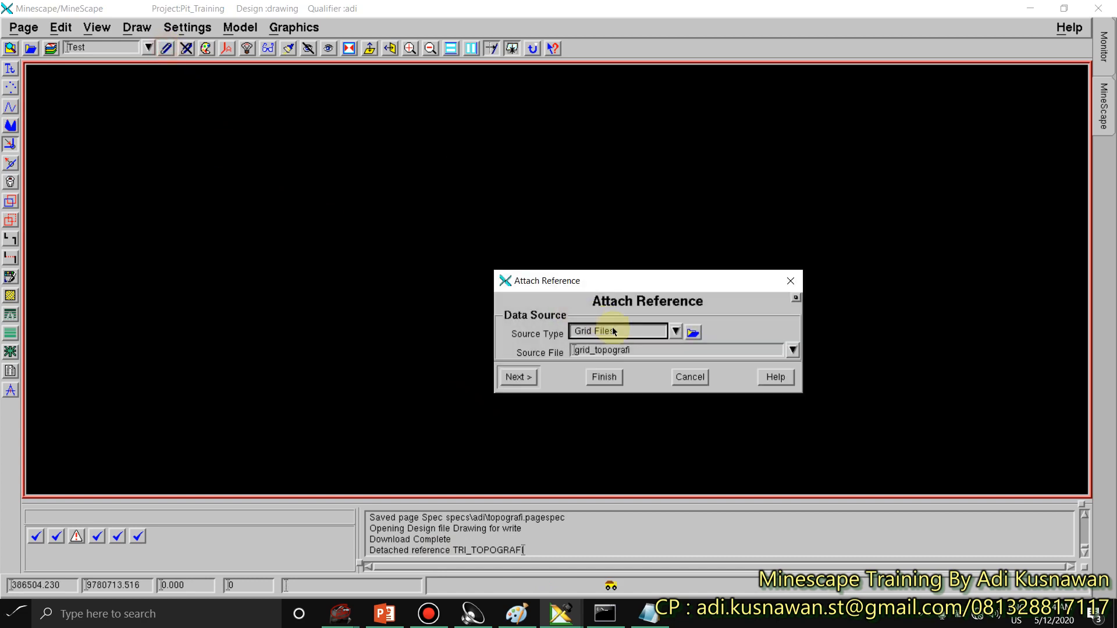
pyautogui.click(675, 331)
pyautogui.click(581, 345)
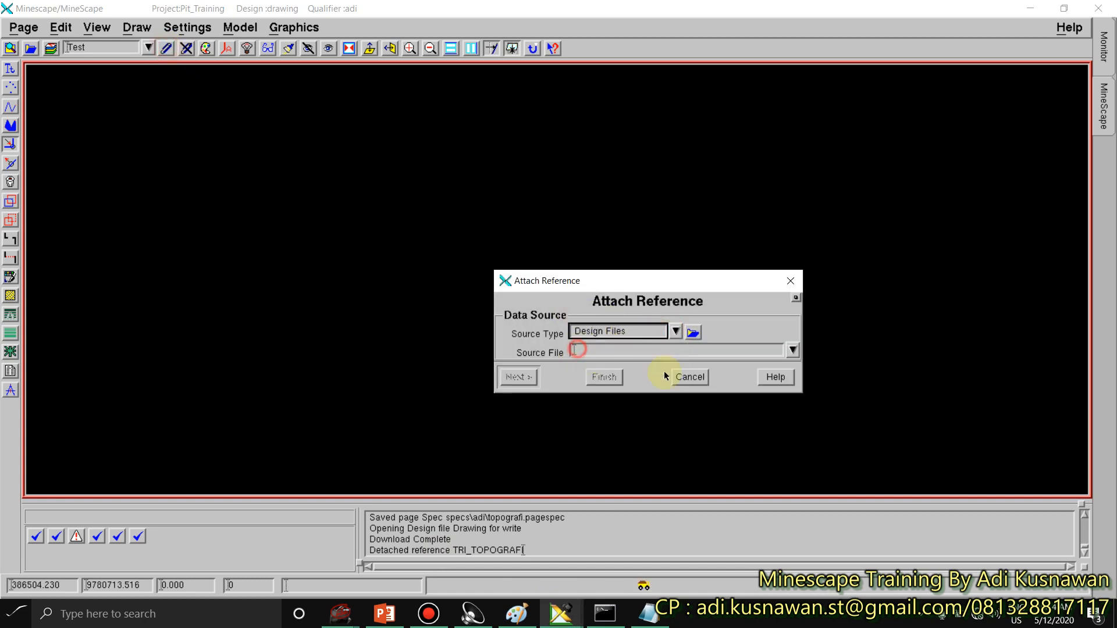
pyautogui.click(792, 347)
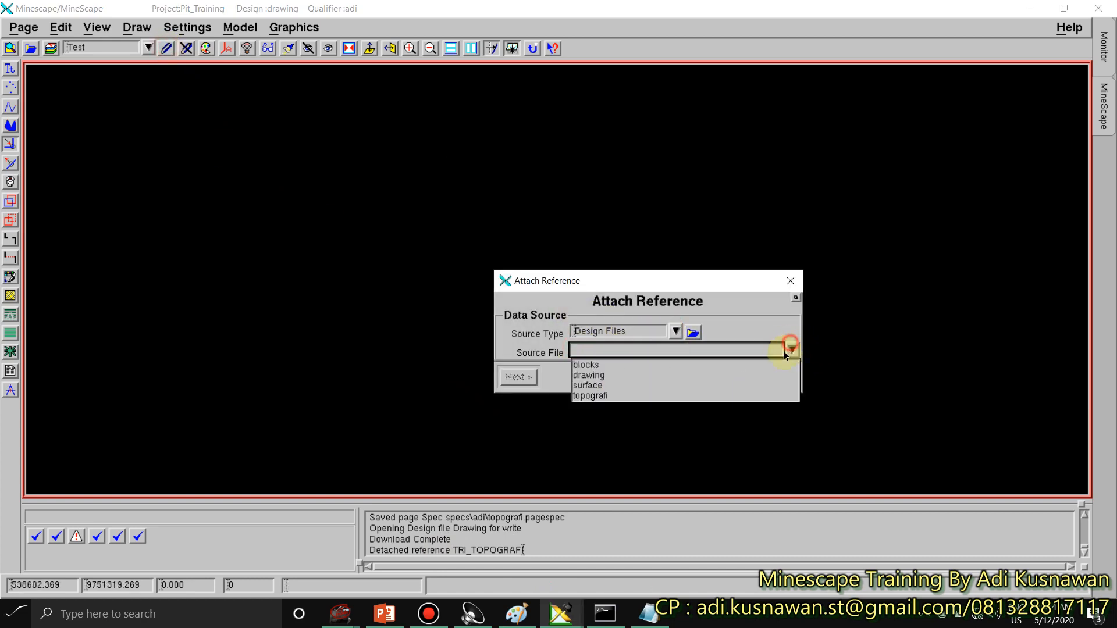
pyautogui.click(589, 395)
pyautogui.click(526, 377)
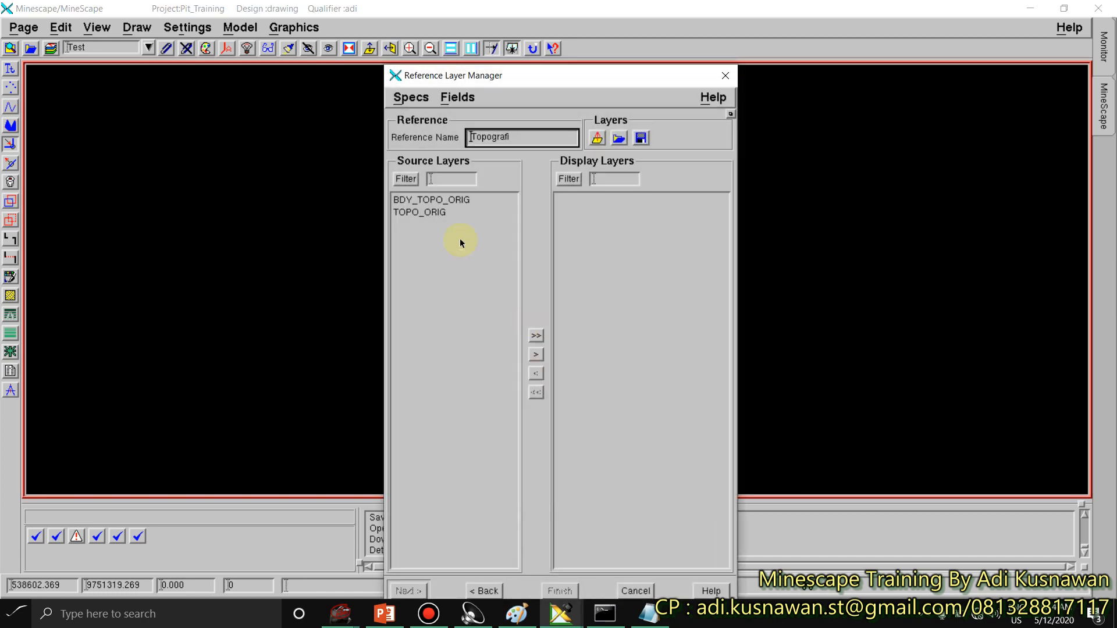
pyautogui.click(406, 199)
pyautogui.doubleClick(406, 200)
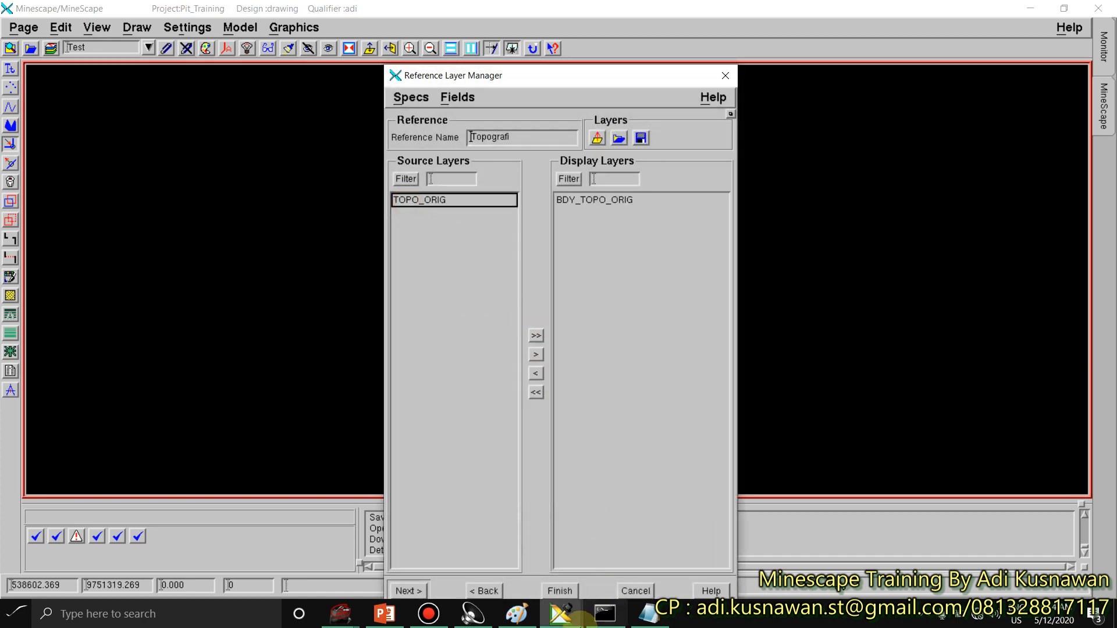
pyautogui.click(560, 591)
pyautogui.hotkey('ctrl', 'e')
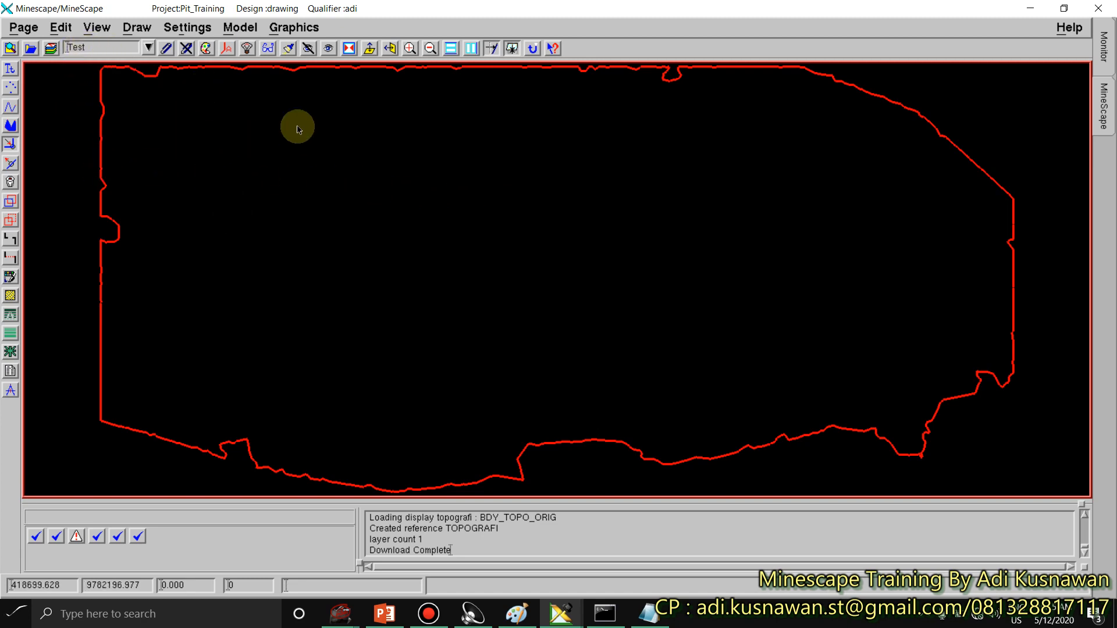
# Step: Draw a point string of five widely spaced points inside the topography boundary and terminate it
pyautogui.click(12, 87)
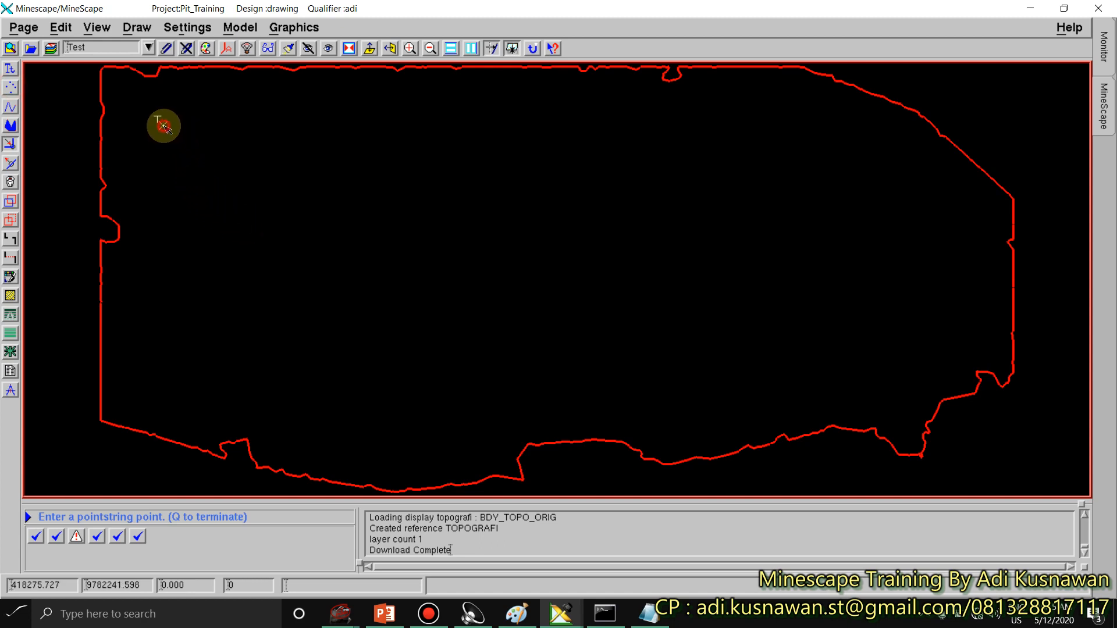
pyautogui.click(163, 125)
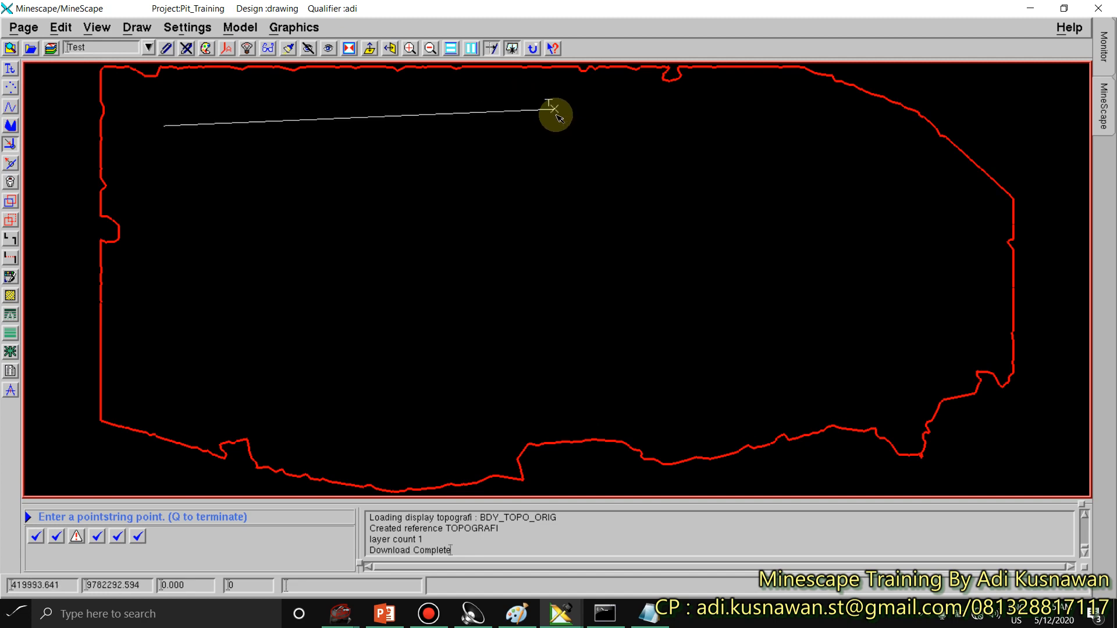
pyautogui.click(542, 123)
pyautogui.click(911, 234)
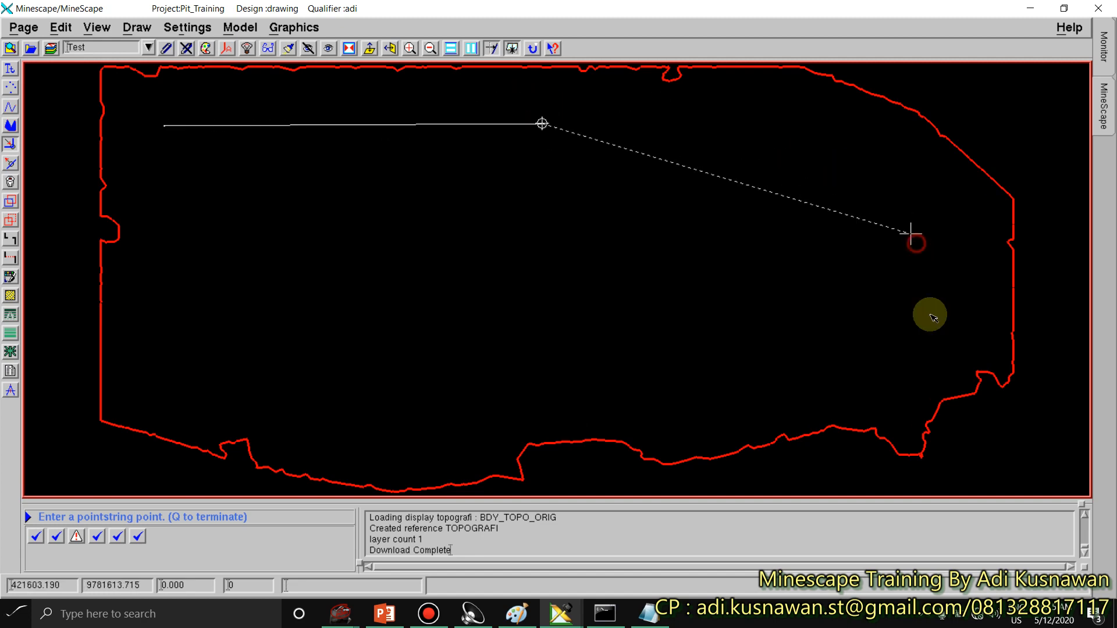
pyautogui.click(588, 399)
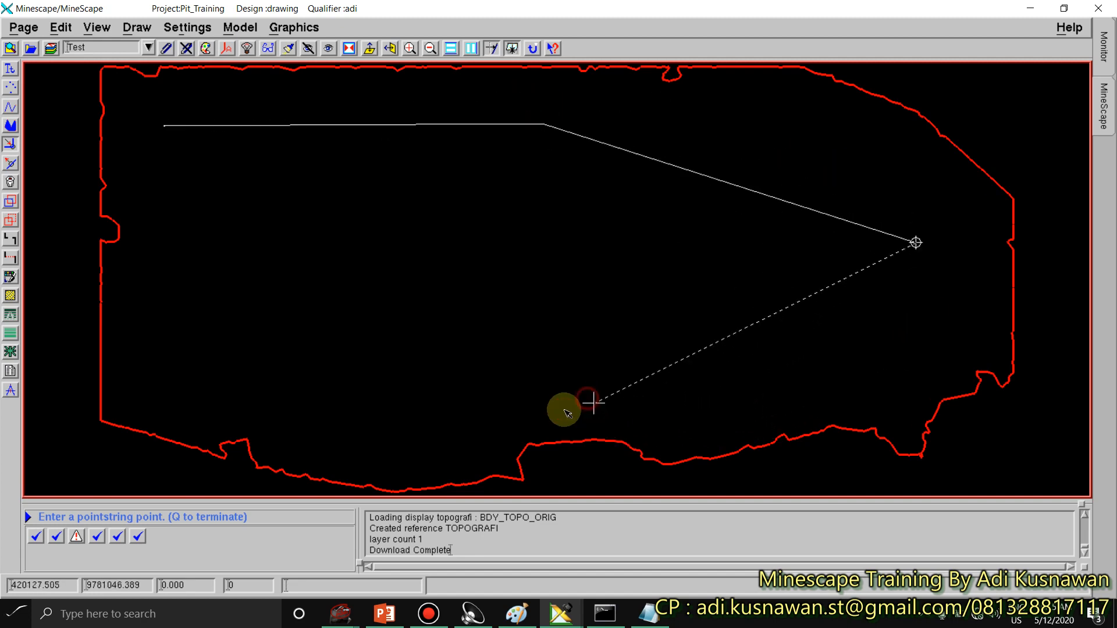
pyautogui.click(178, 343)
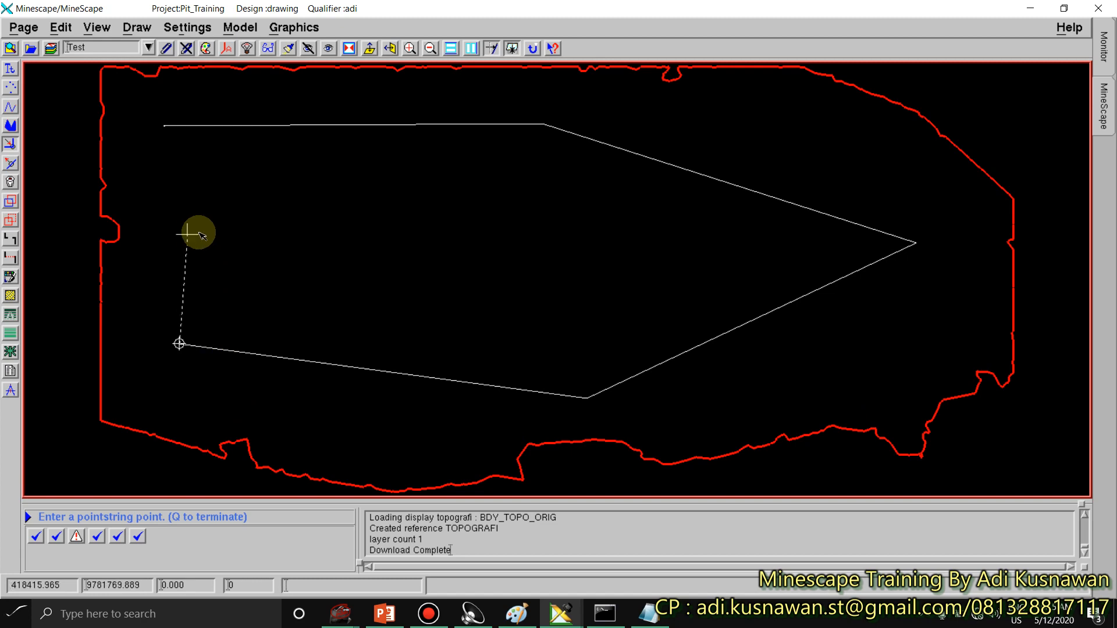
pyautogui.rightClick(206, 219)
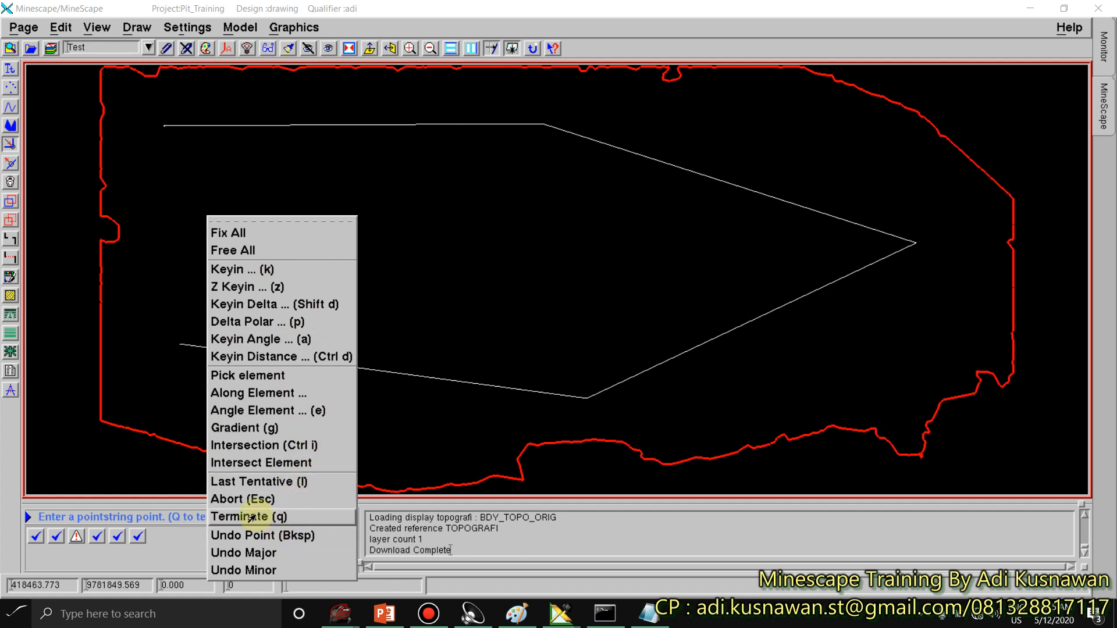
pyautogui.click(262, 517)
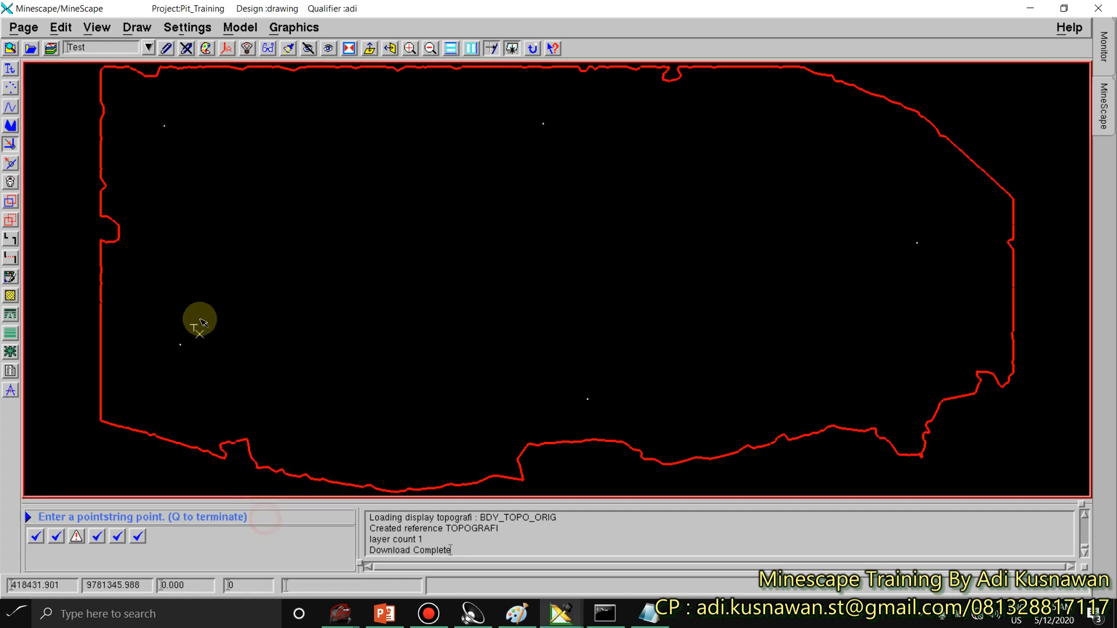
# Step: Examine the vertex coordinates of the new point string in its element details
pyautogui.click(164, 126)
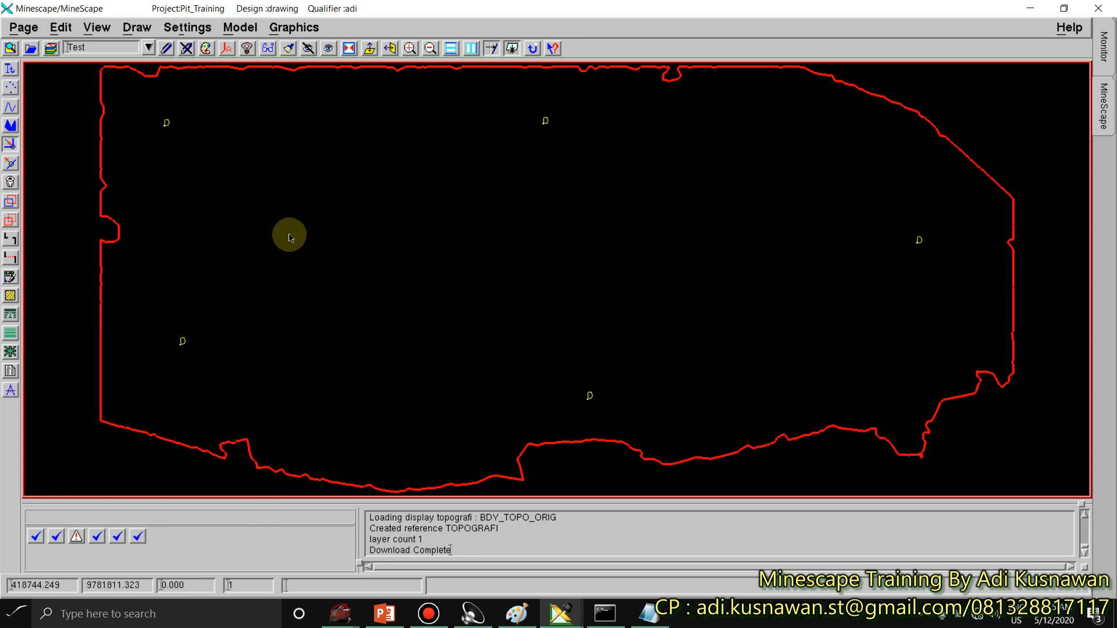
pyautogui.click(564, 284)
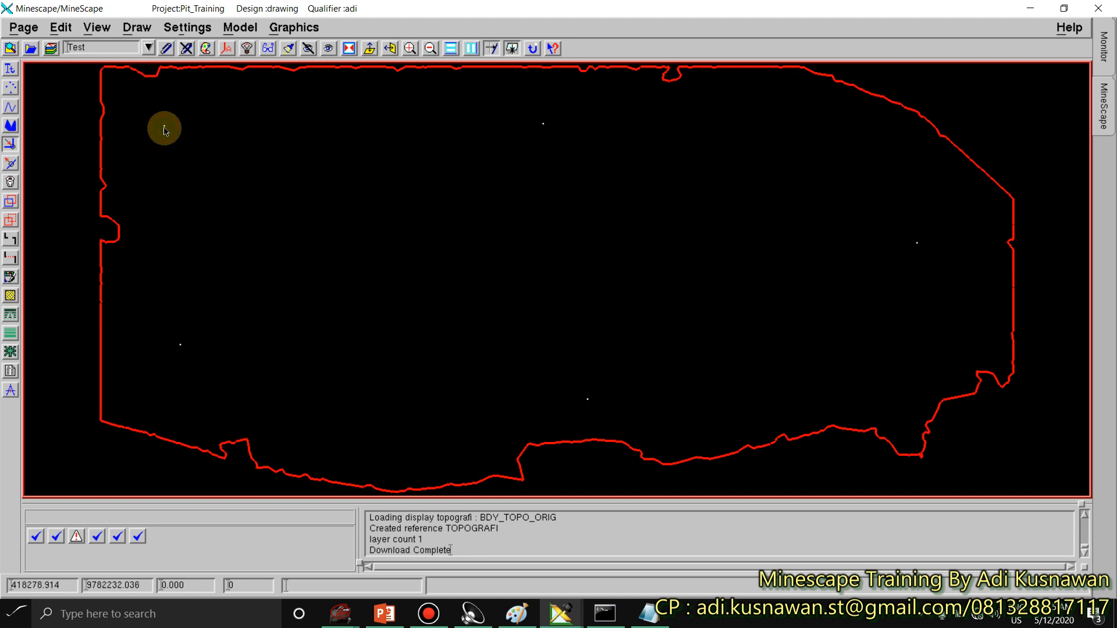
pyautogui.rightClick(165, 130)
pyautogui.click(178, 145)
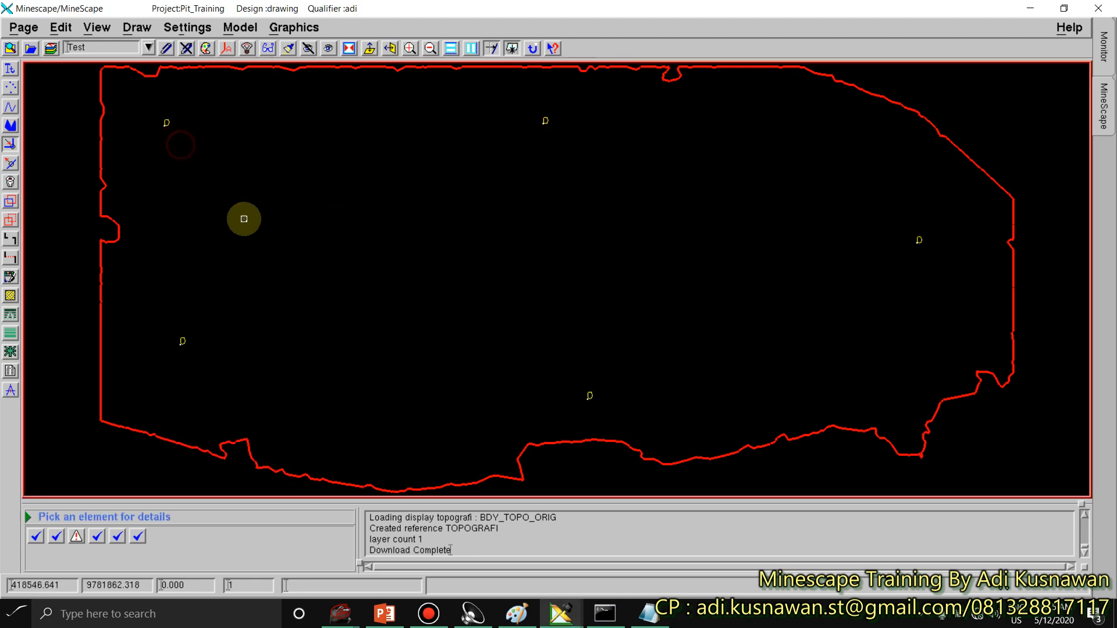
pyautogui.click(165, 124)
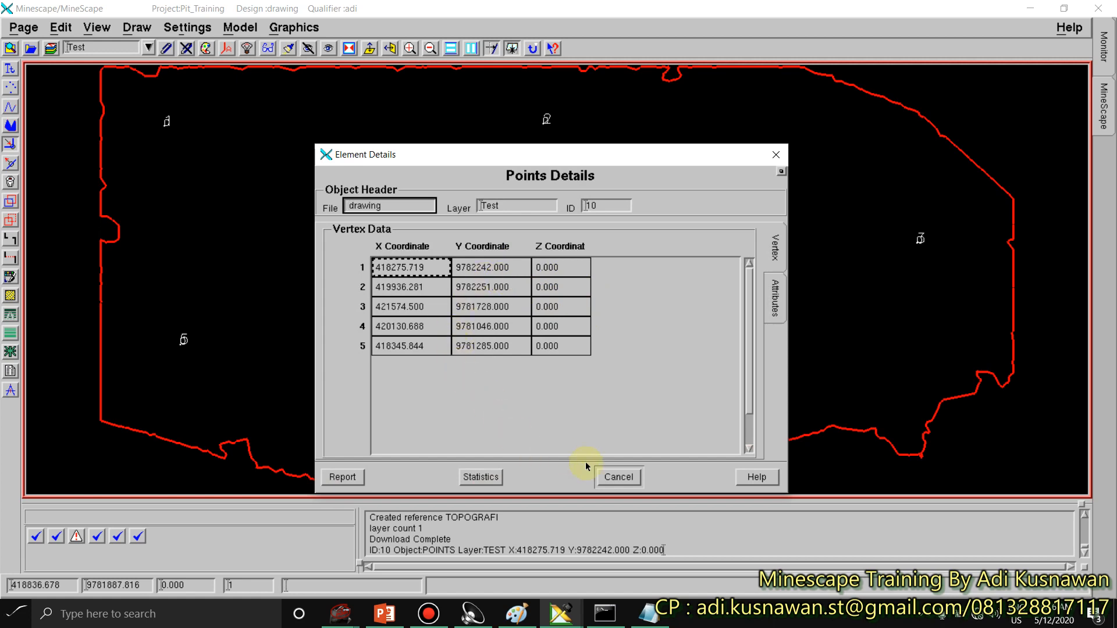
pyautogui.click(618, 478)
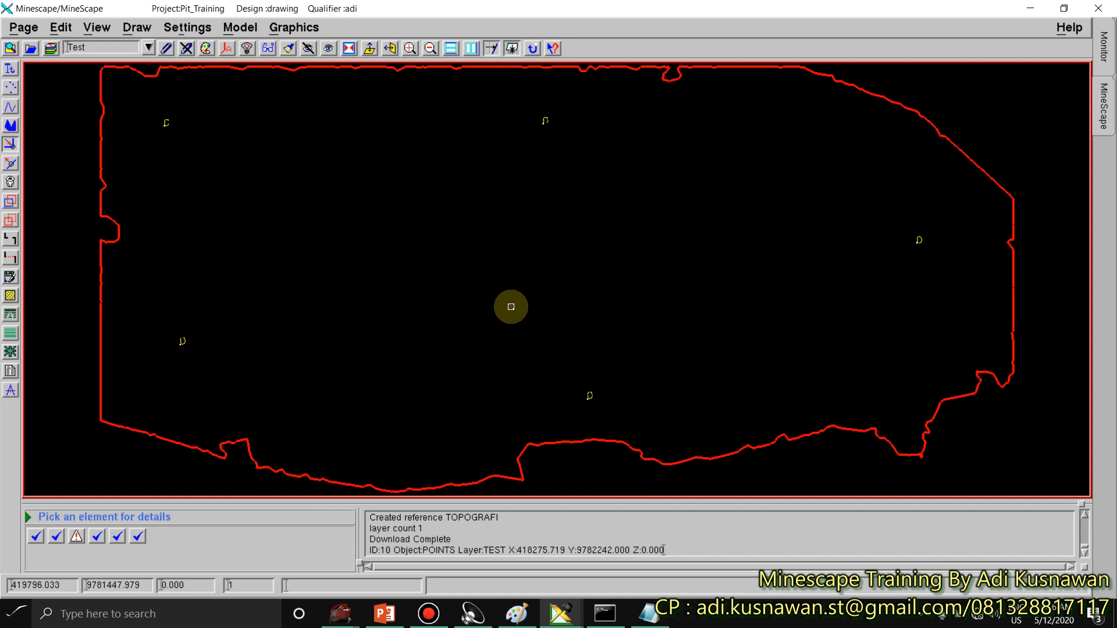
pyautogui.rightClick(511, 306)
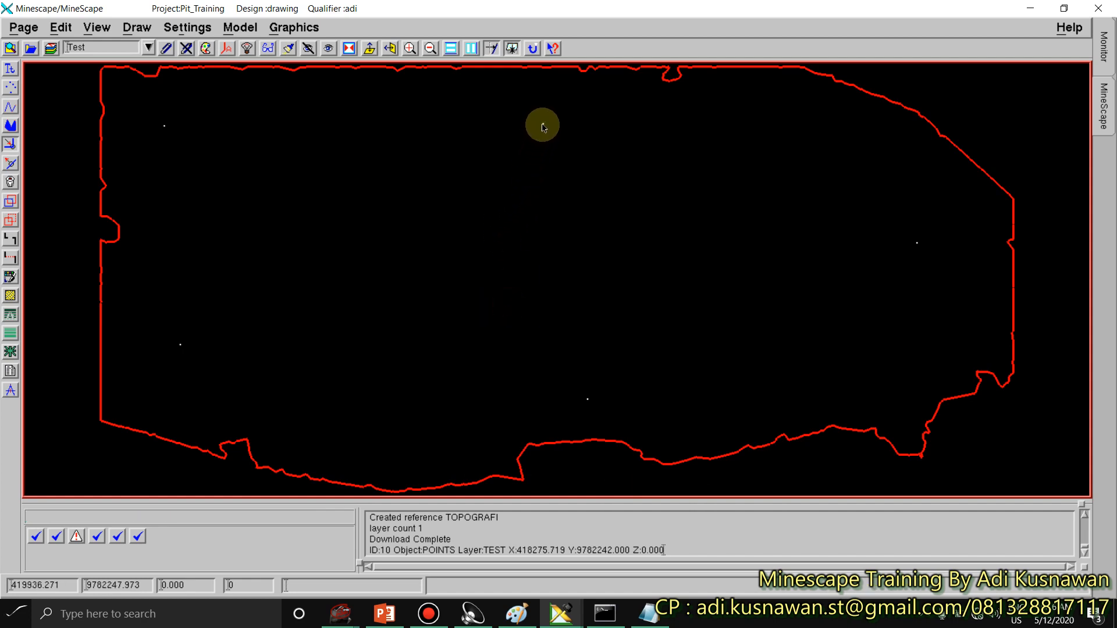
# Step: Change the marker of the five-point string to Cross
pyautogui.click(544, 125)
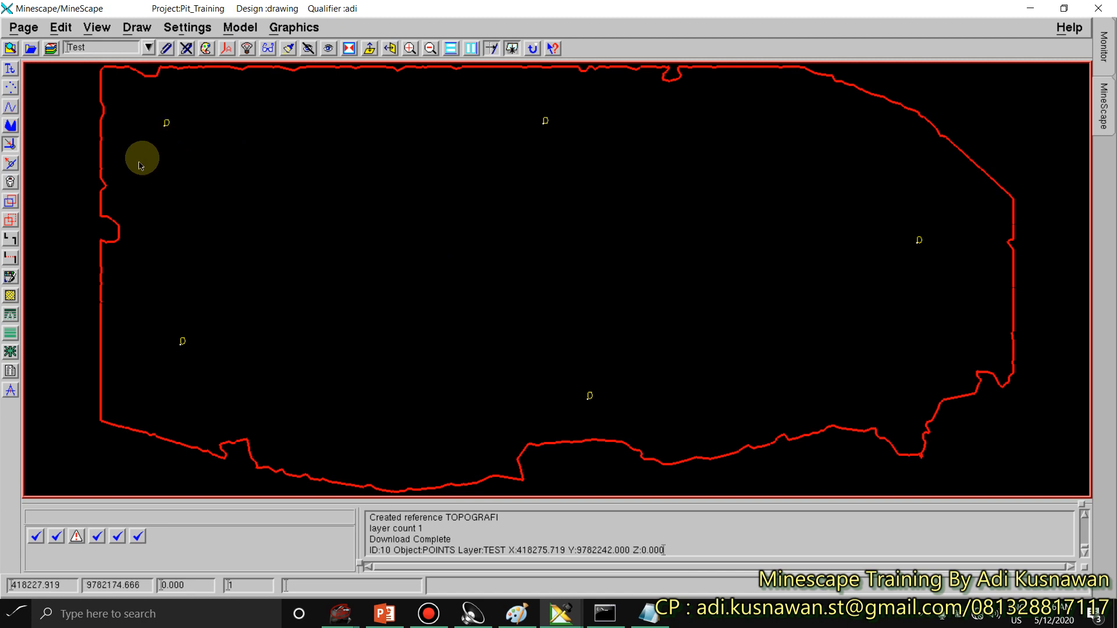
pyautogui.click(10, 352)
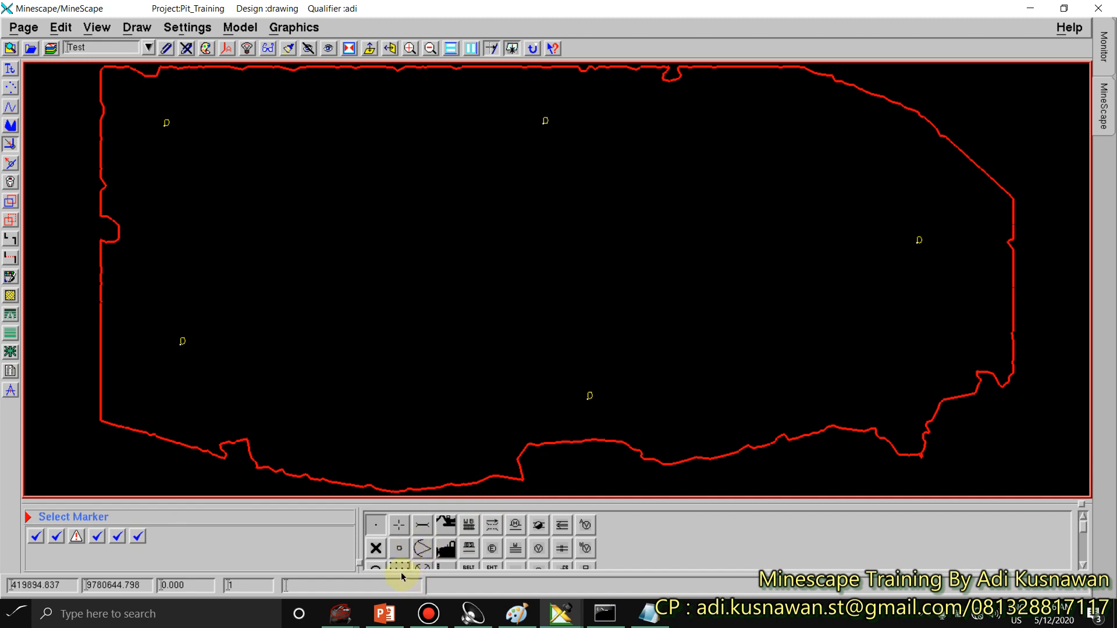
pyautogui.click(1085, 566)
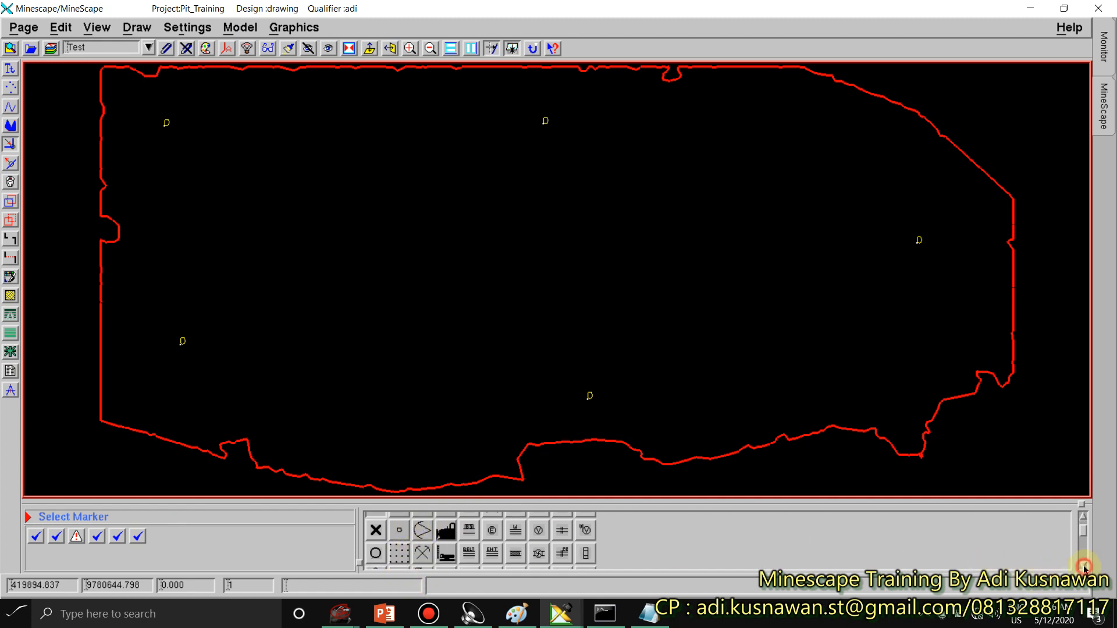
pyautogui.click(1086, 566)
pyautogui.click(1086, 566)
pyautogui.moveTo(1083, 540); pyautogui.dragTo(1080, 502)
pyautogui.click(377, 546)
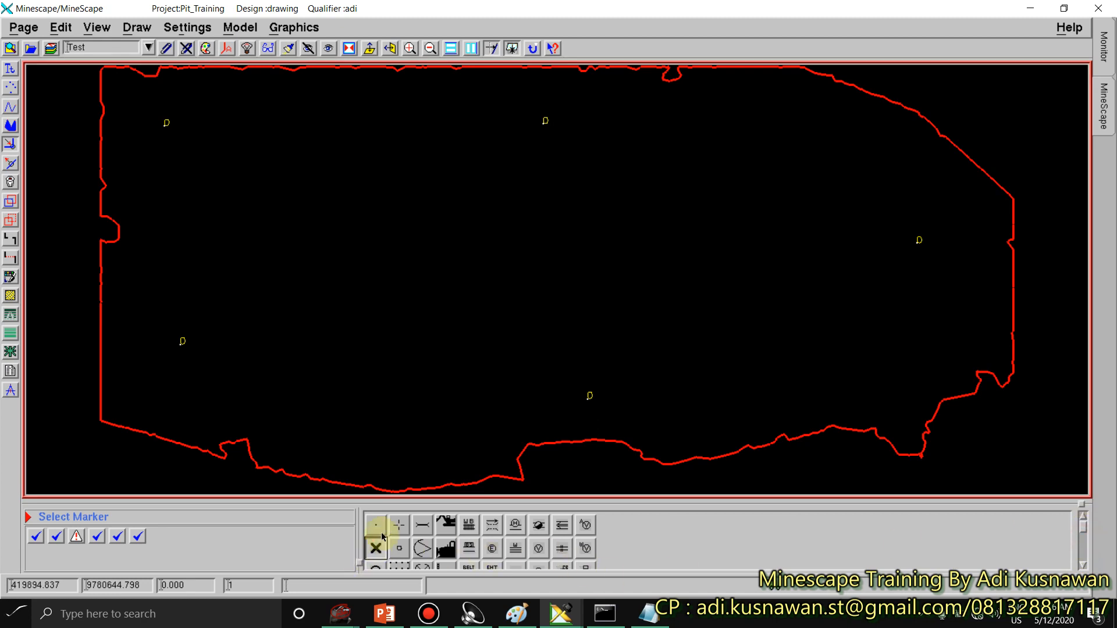
# Step: Recolour the five-point string to Blue and deselect it
pyautogui.scroll(1, 536, 128)
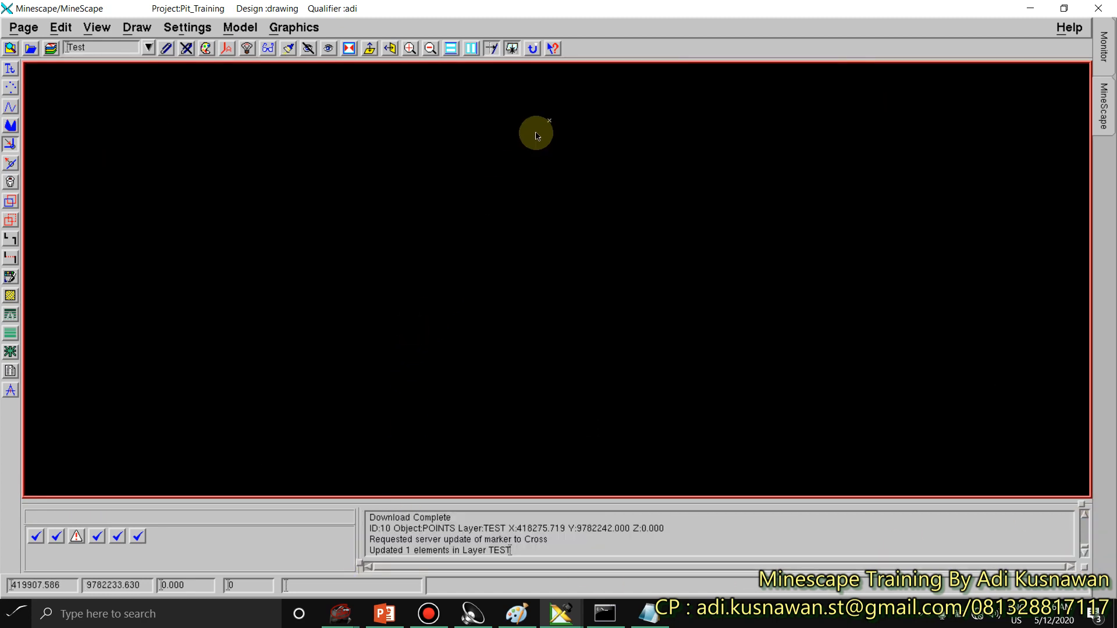
pyautogui.scroll(-1, 523, 144)
pyautogui.click(536, 133)
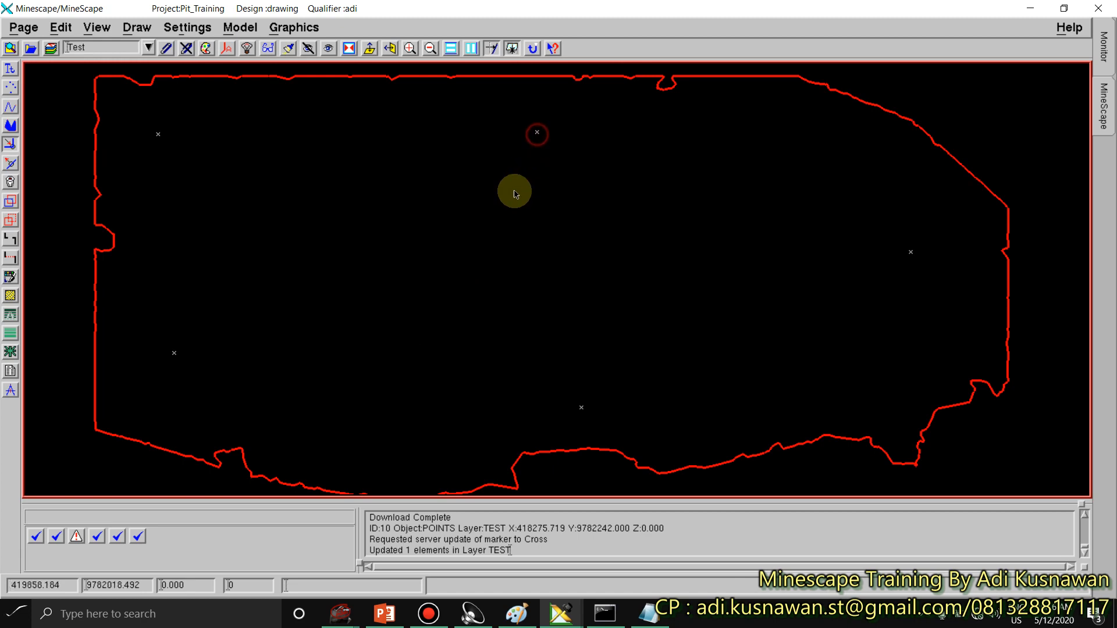
pyautogui.click(11, 279)
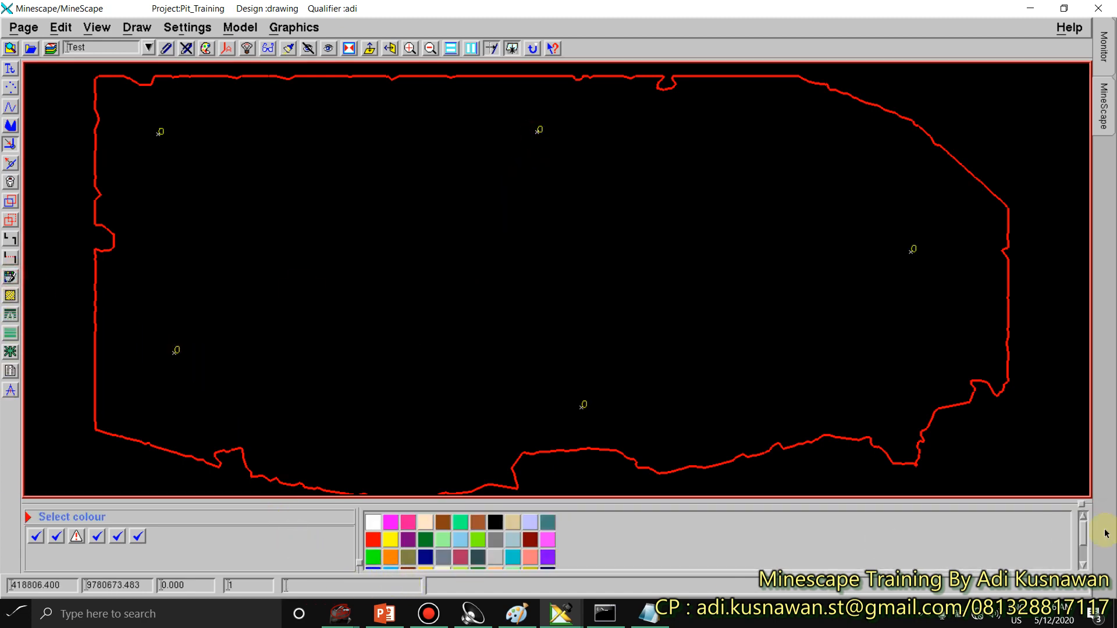
pyautogui.click(1083, 565)
pyautogui.click(1084, 565)
pyautogui.click(1083, 566)
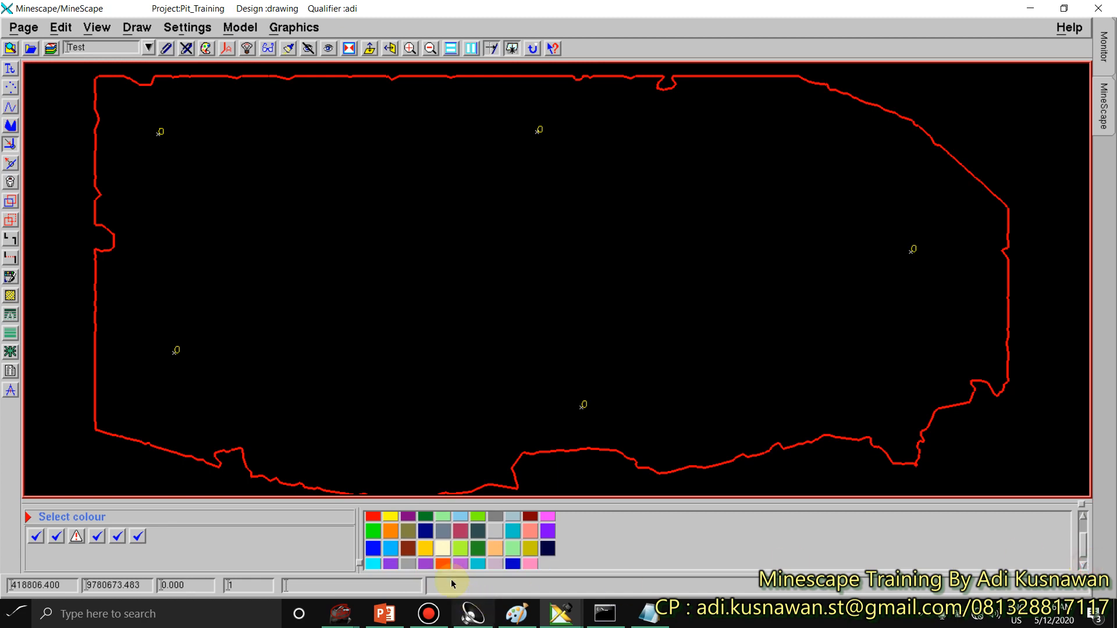
pyautogui.click(376, 553)
pyautogui.click(361, 324)
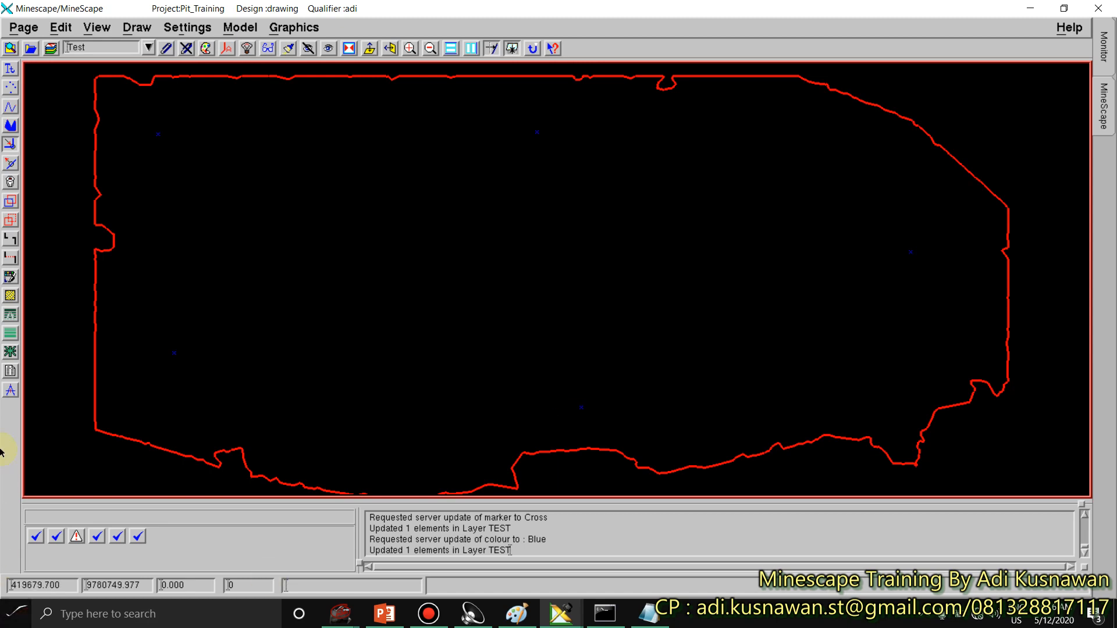
# Step: Draw a roughly oval multi-vertex linestring in the western half of the topography boundary, ending just below its starting vertex
pyautogui.click(10, 108)
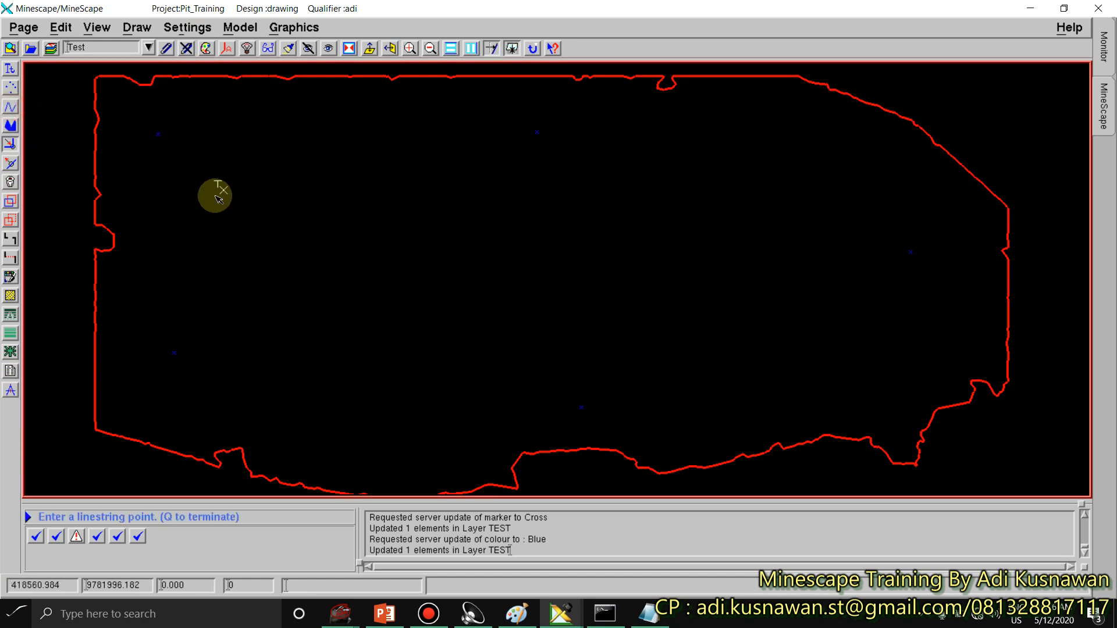
pyautogui.click(161, 211)
pyautogui.click(214, 157)
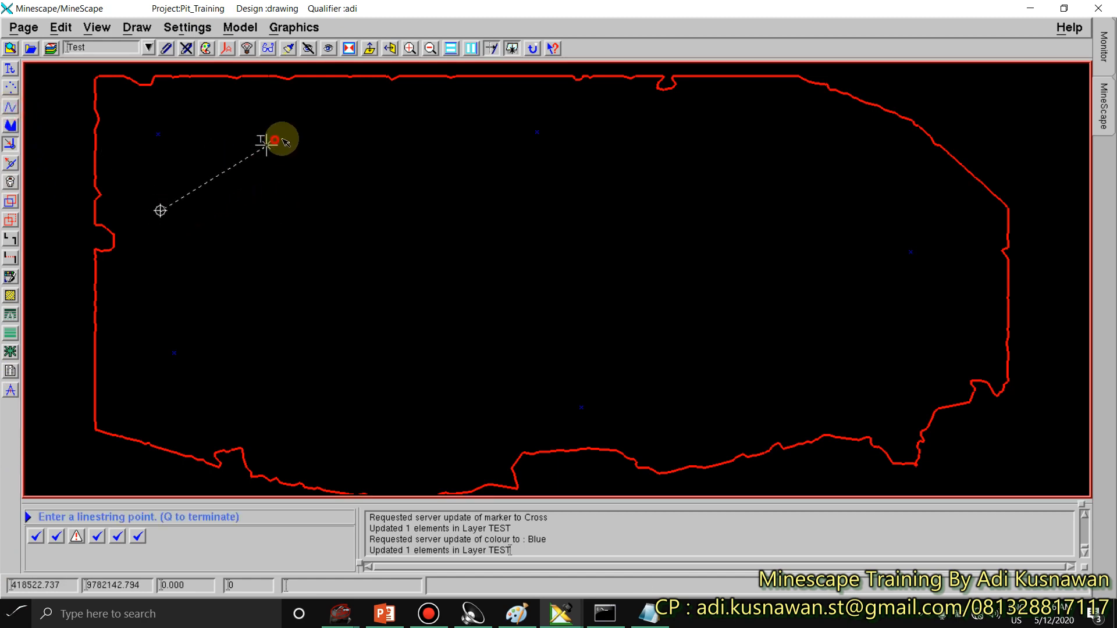
pyautogui.click(459, 166)
pyautogui.click(490, 204)
pyautogui.click(518, 252)
pyautogui.click(515, 304)
pyautogui.click(498, 321)
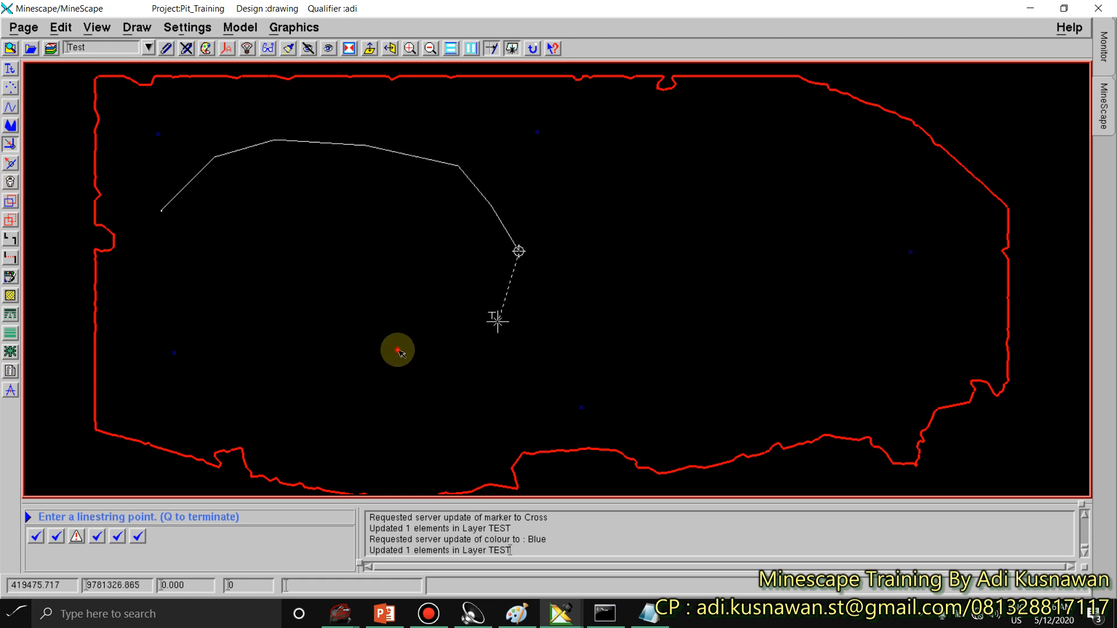
pyautogui.click(284, 310)
pyautogui.click(237, 278)
pyautogui.click(192, 260)
pyautogui.click(169, 246)
pyautogui.click(157, 246)
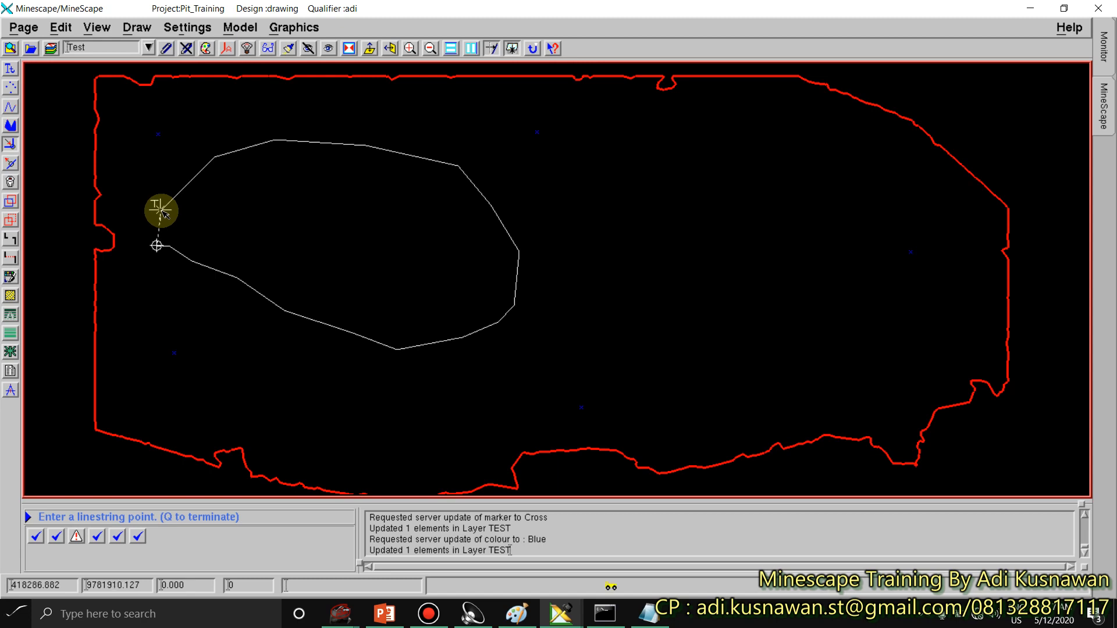
# Step: Try to close the linestring by snapping its last point onto its starting vertex
pyautogui.click(163, 212)
pyautogui.click(164, 213)
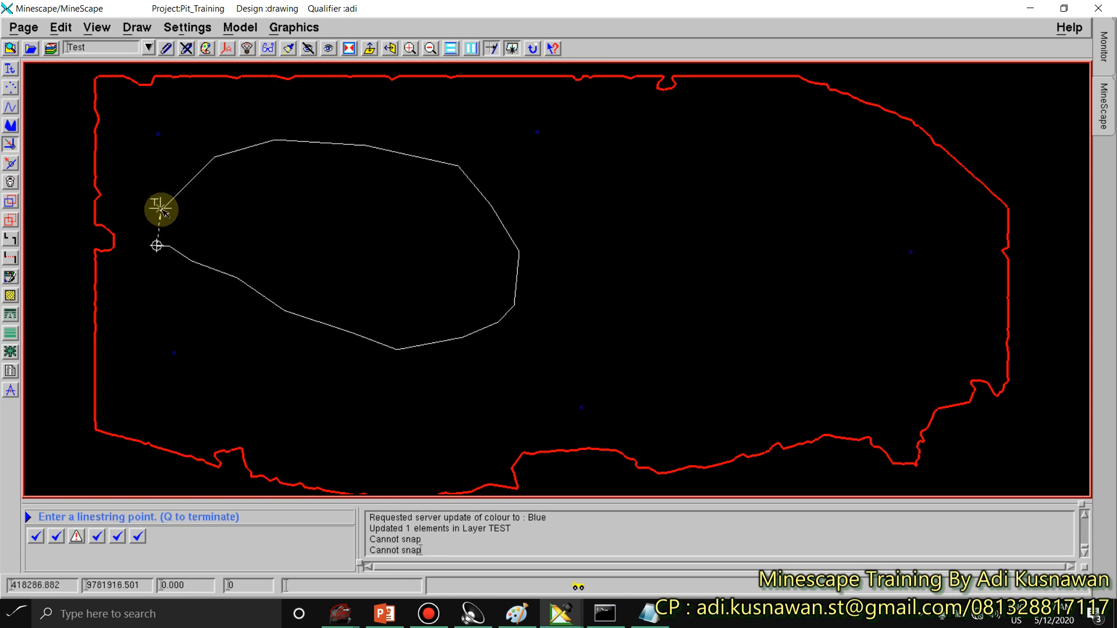
pyautogui.click(163, 211)
pyautogui.scroll(4, 163, 217)
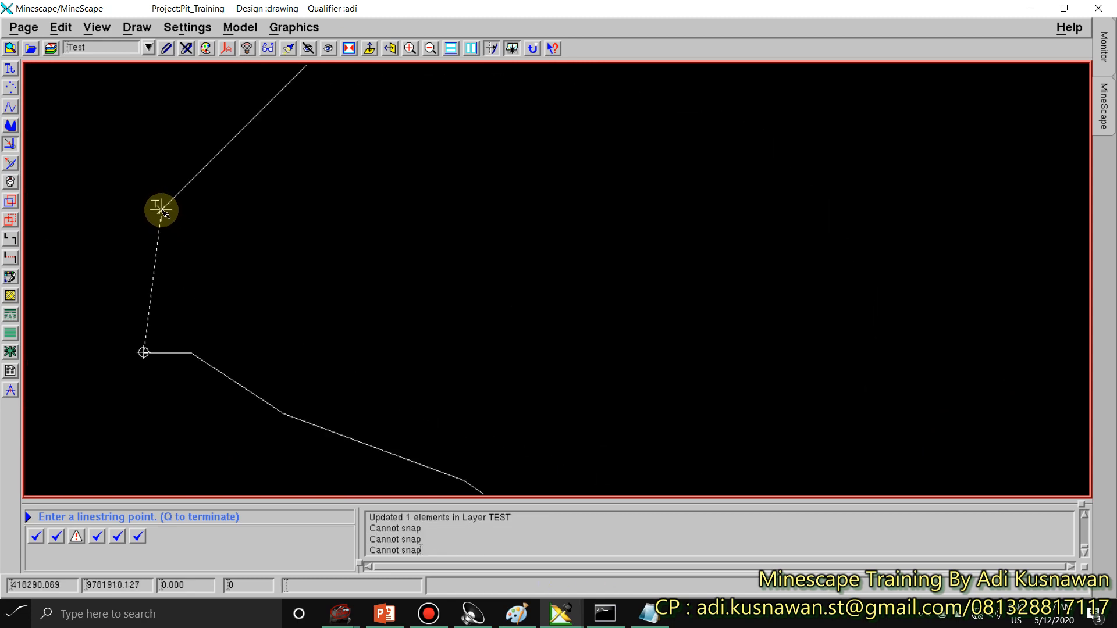
pyautogui.click(162, 219)
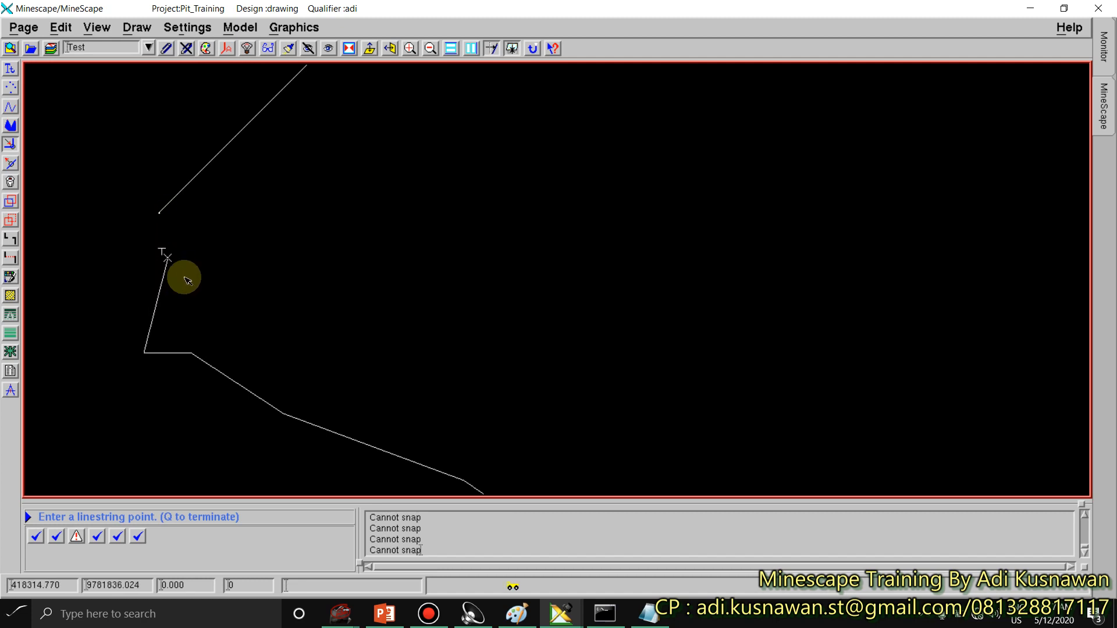
# Step: Terminate the linestring with its two ends left unjoined, and leave the linestring command
pyautogui.rightClick(185, 219)
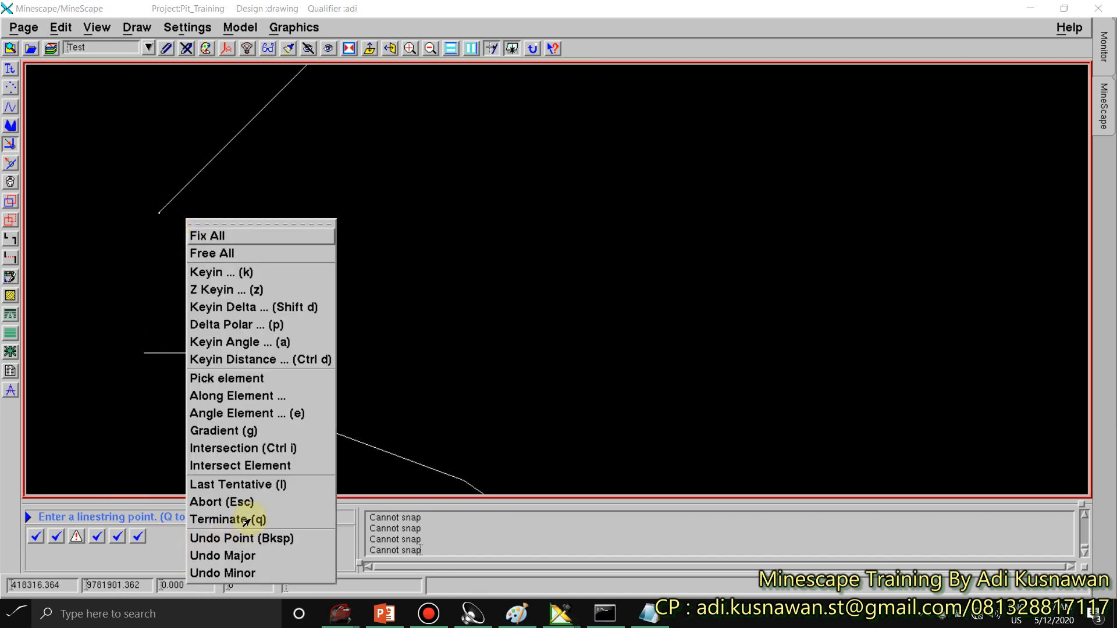
pyautogui.click(246, 520)
pyautogui.scroll(-3, 124, 299)
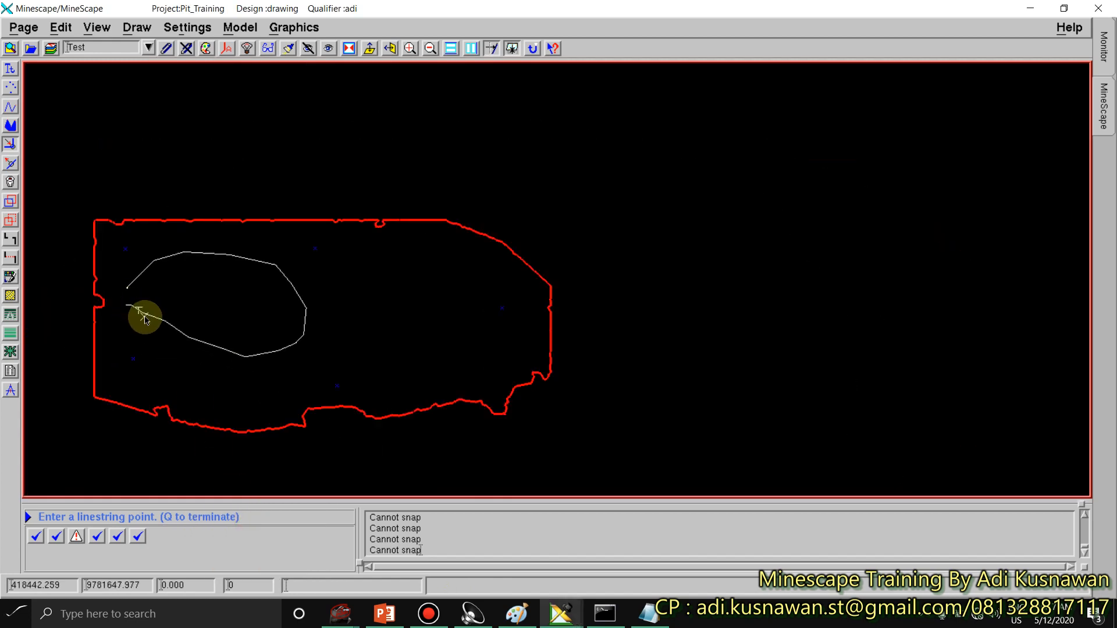
pyautogui.press('q')
# Step: Start drawing a polygon inside the topography boundary
pyautogui.click(10, 126)
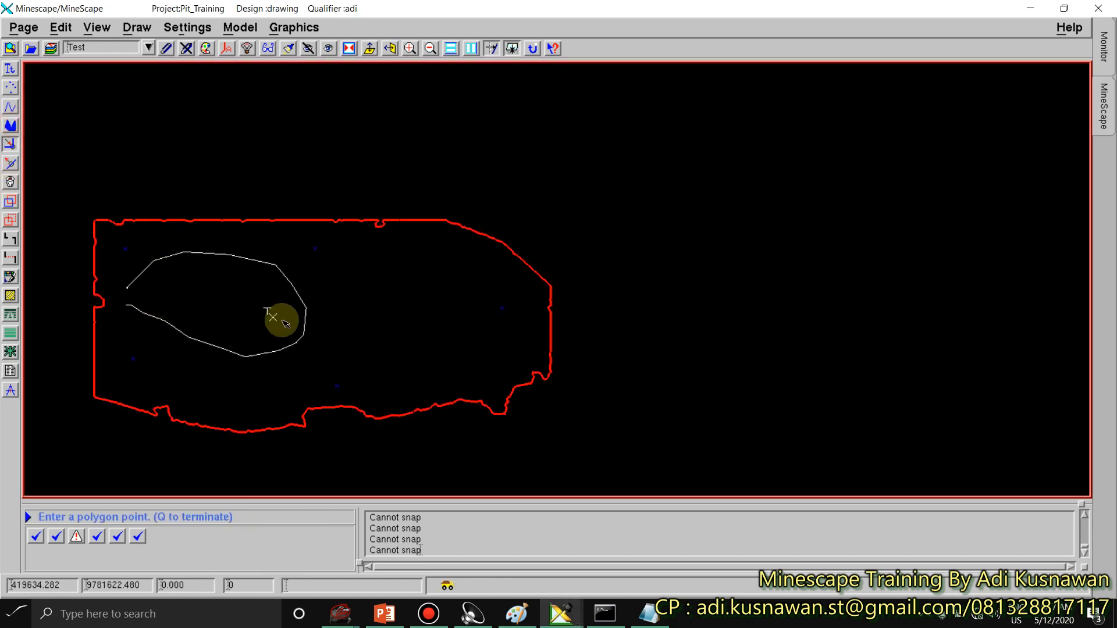
# Step: Draw a many-sided closed polygon inside the red boundary, just east of the open white outline
pyautogui.click(331, 284)
pyautogui.click(361, 263)
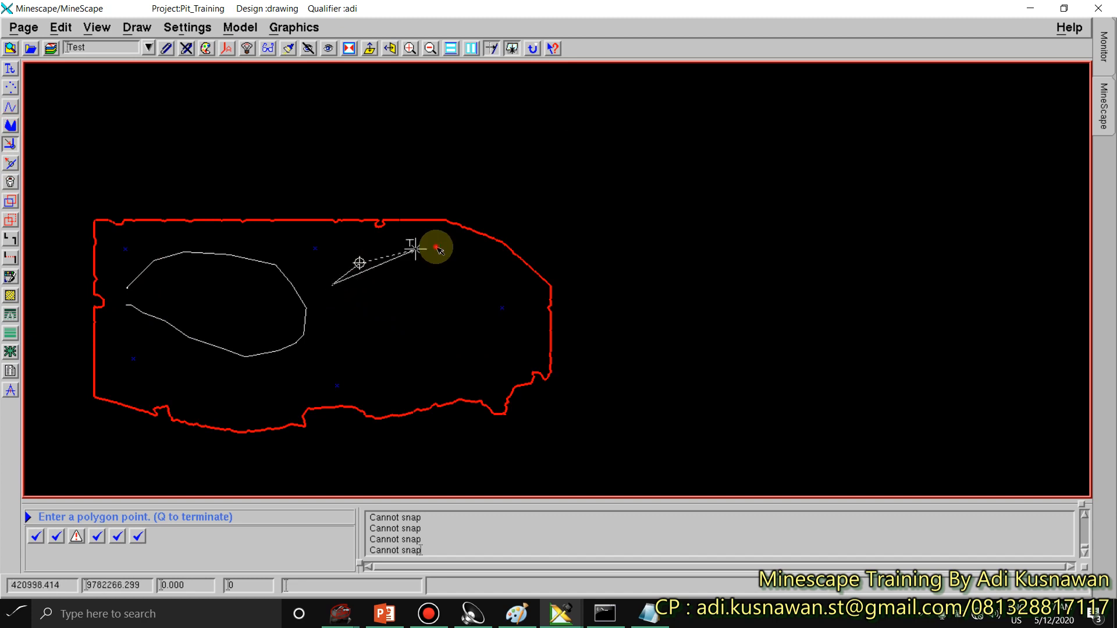
pyautogui.click(436, 246)
pyautogui.click(443, 251)
pyautogui.click(446, 279)
pyautogui.click(455, 304)
pyautogui.click(452, 337)
pyautogui.click(371, 349)
pyautogui.click(348, 345)
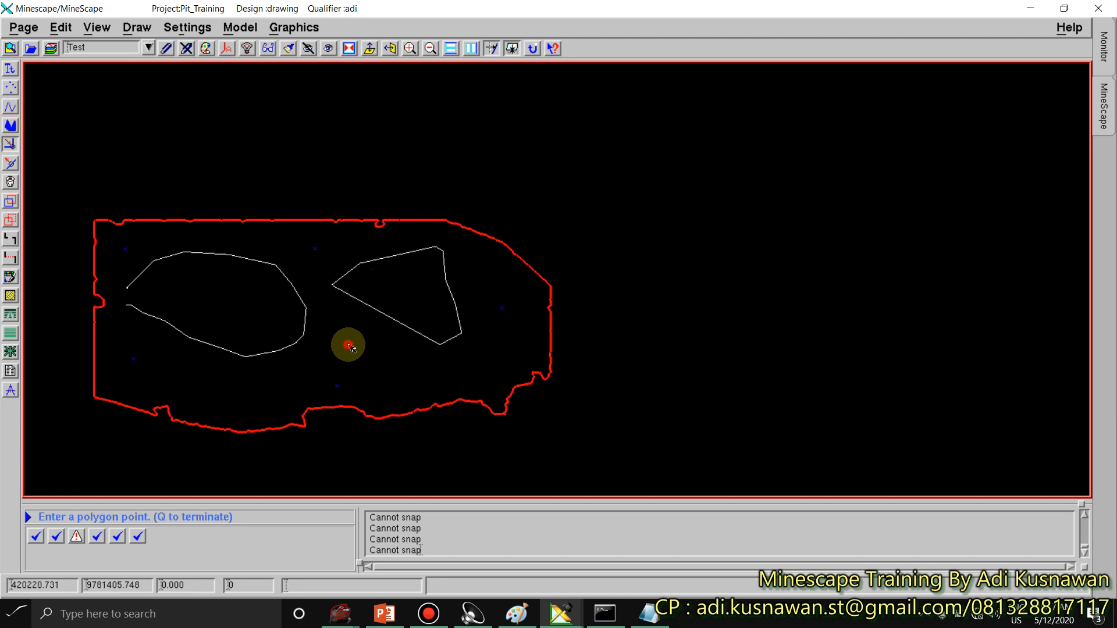
pyautogui.click(338, 334)
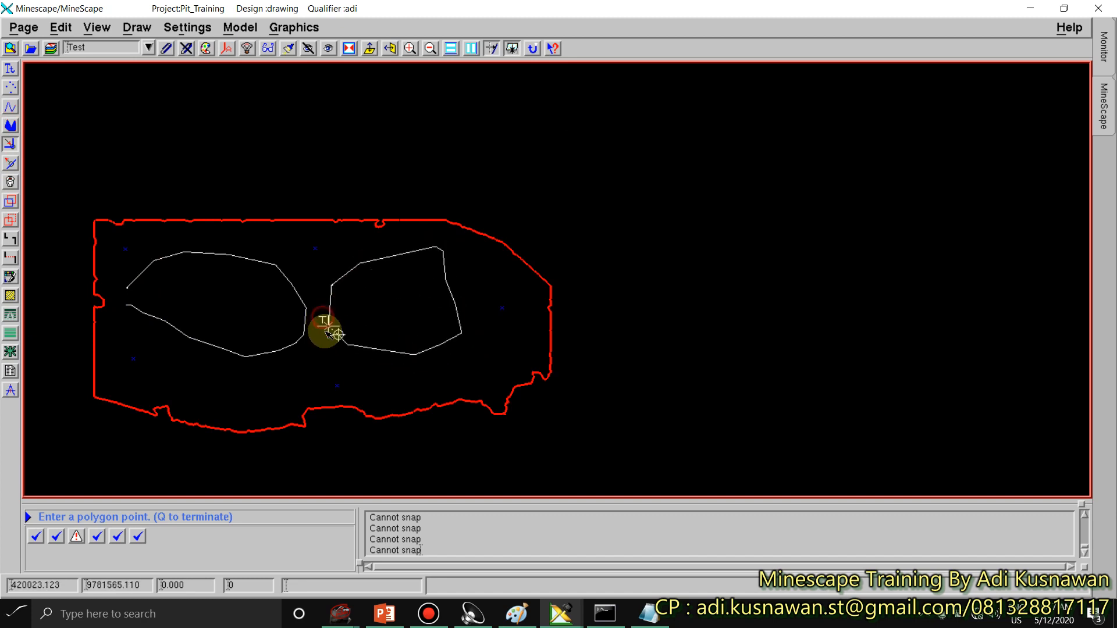
pyautogui.click(323, 316)
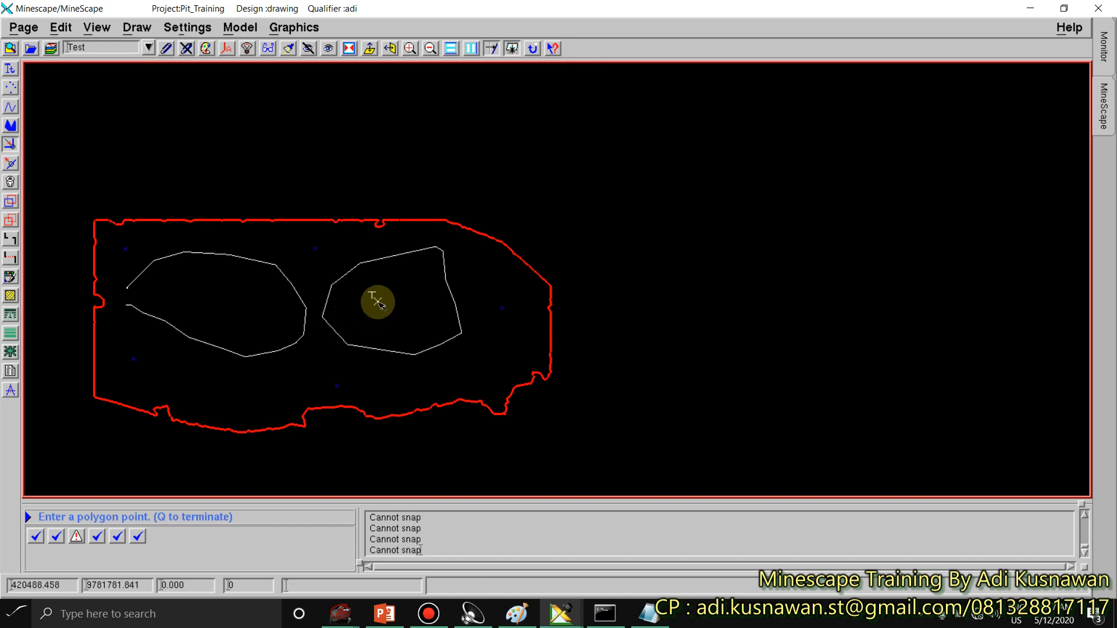
pyautogui.press('q')
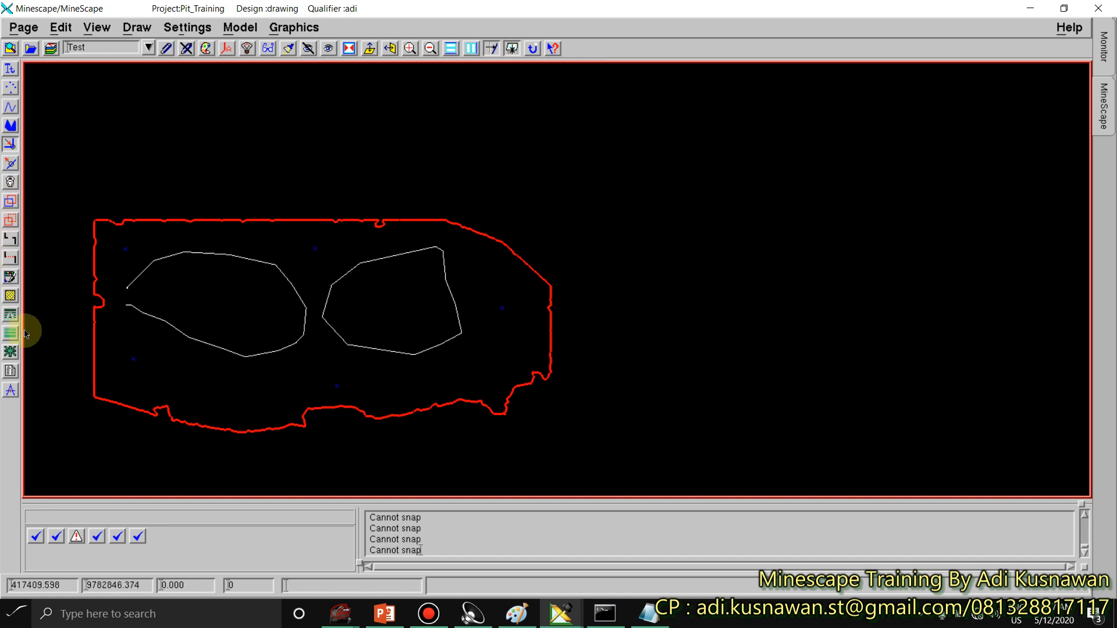
# Step: Turn on snapping to segments
pyautogui.click(12, 165)
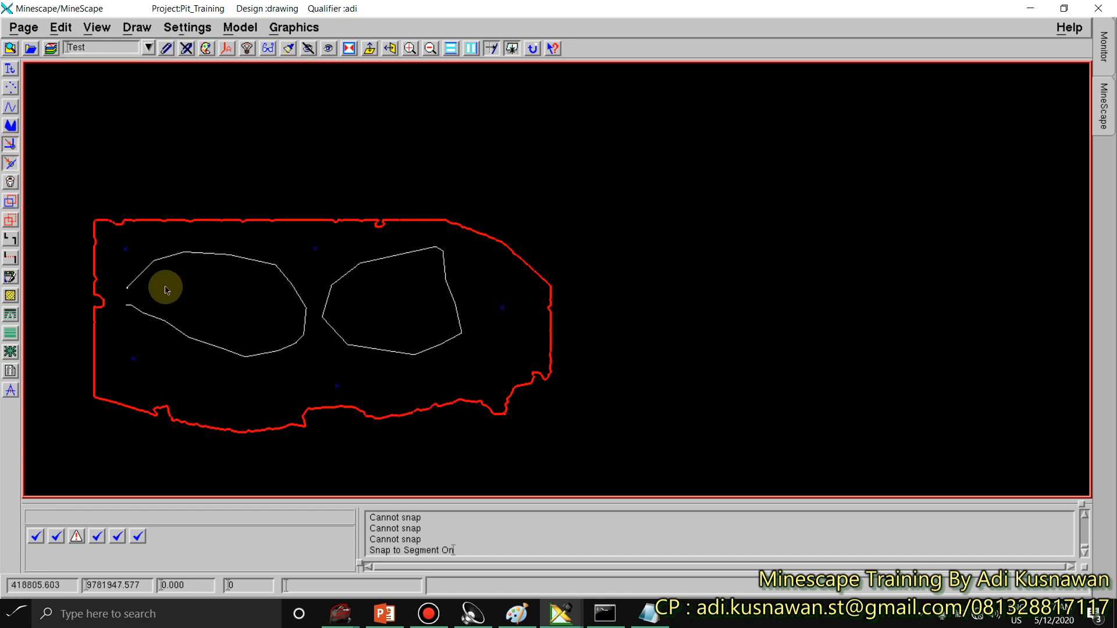
# Step: Draw a three-point linestring inside the open outline, ending on the outline's northeast vertex, and try to snap another point onto the new line
pyautogui.click(4, 107)
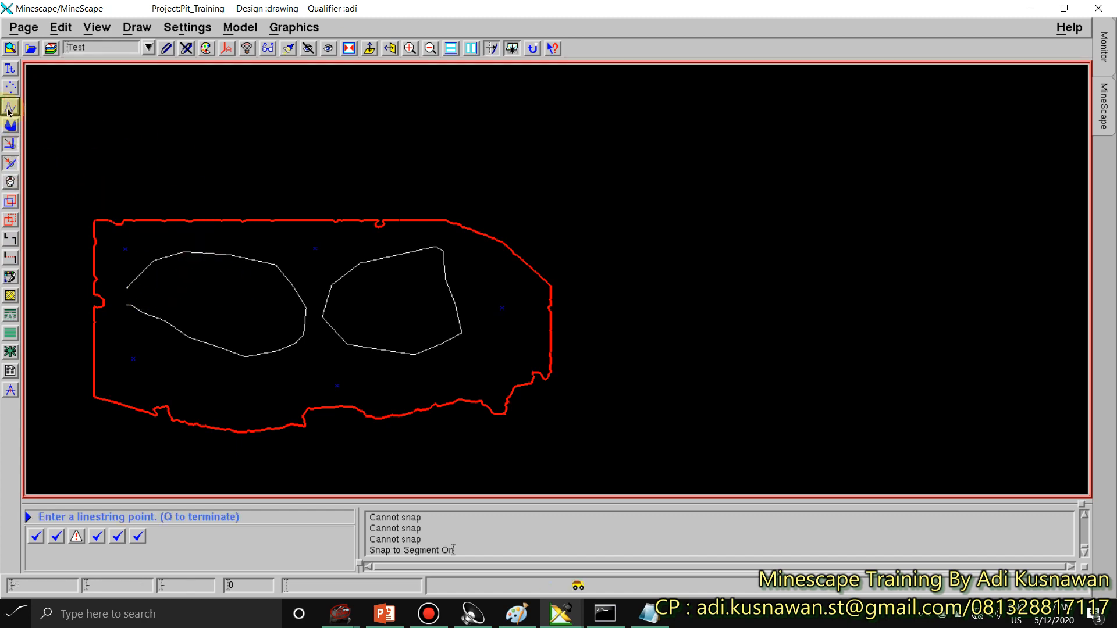
pyautogui.scroll(2, 177, 300)
pyautogui.scroll(-1, 303, 271)
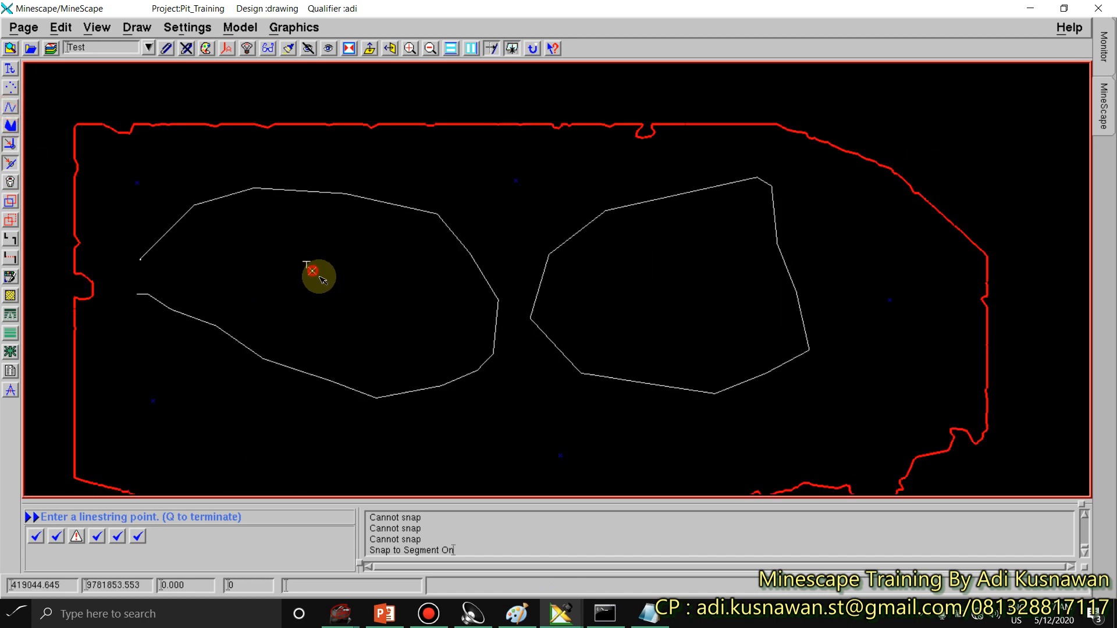
pyautogui.click(396, 271)
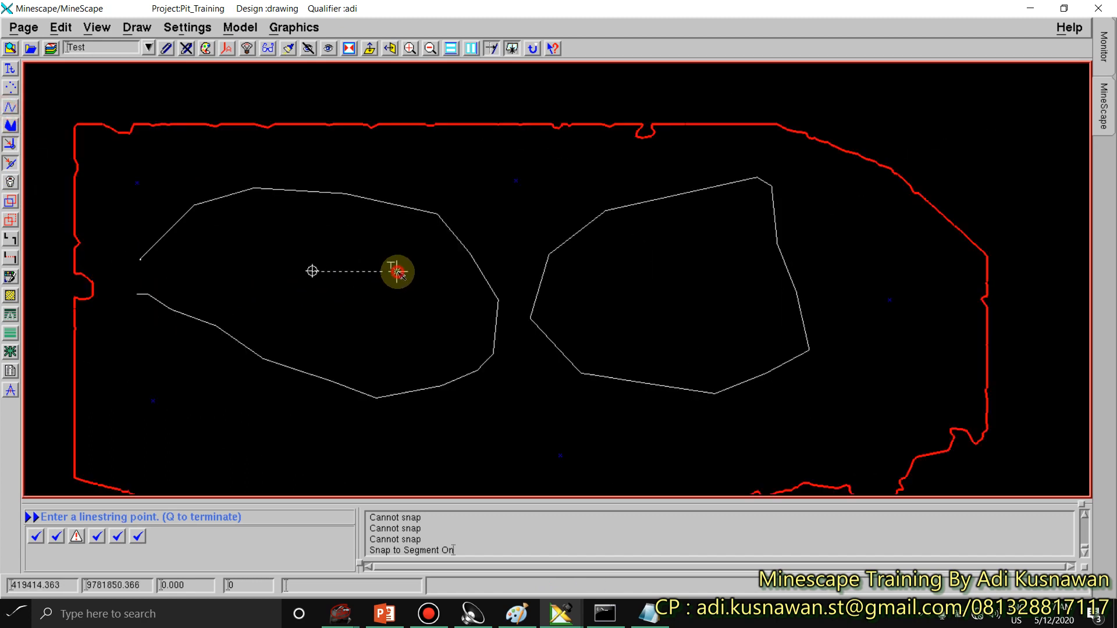
pyautogui.click(437, 213)
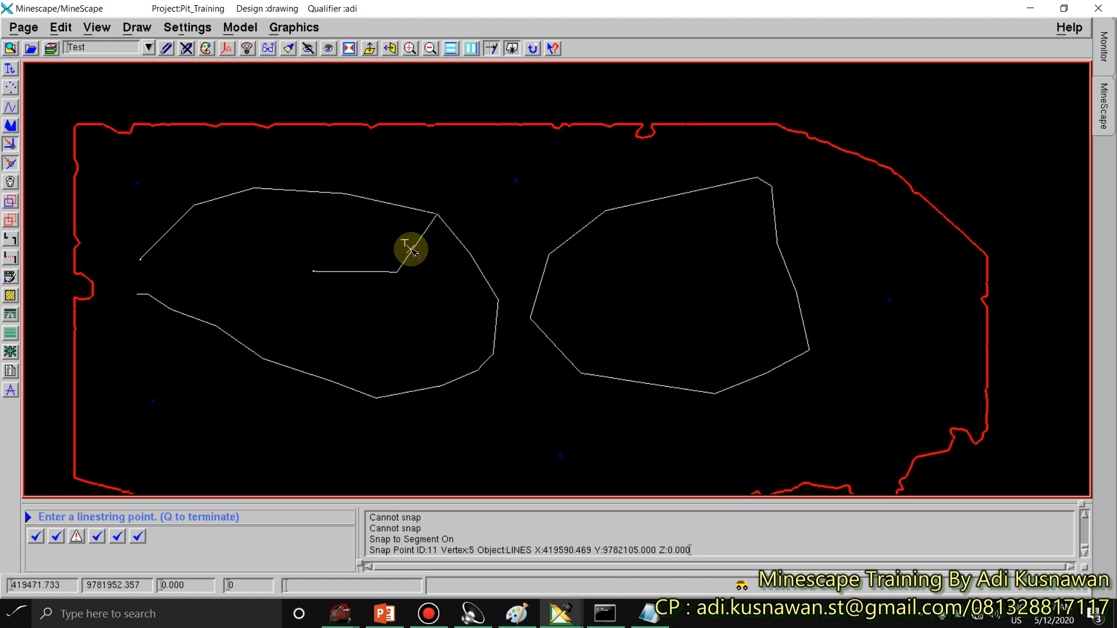
pyautogui.click(407, 256)
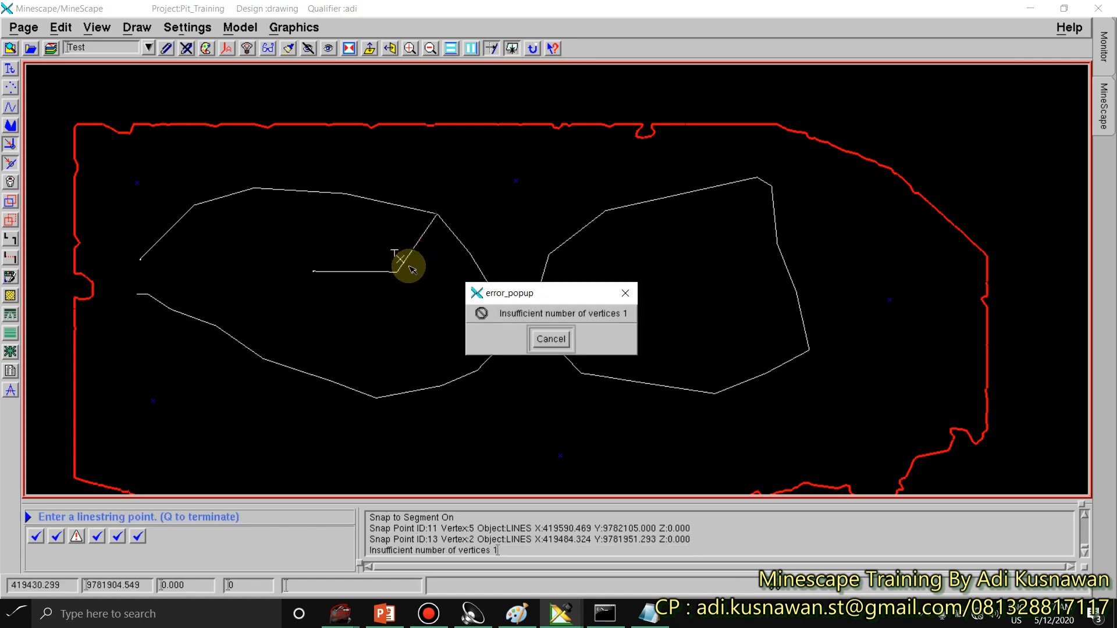
pyautogui.click(538, 341)
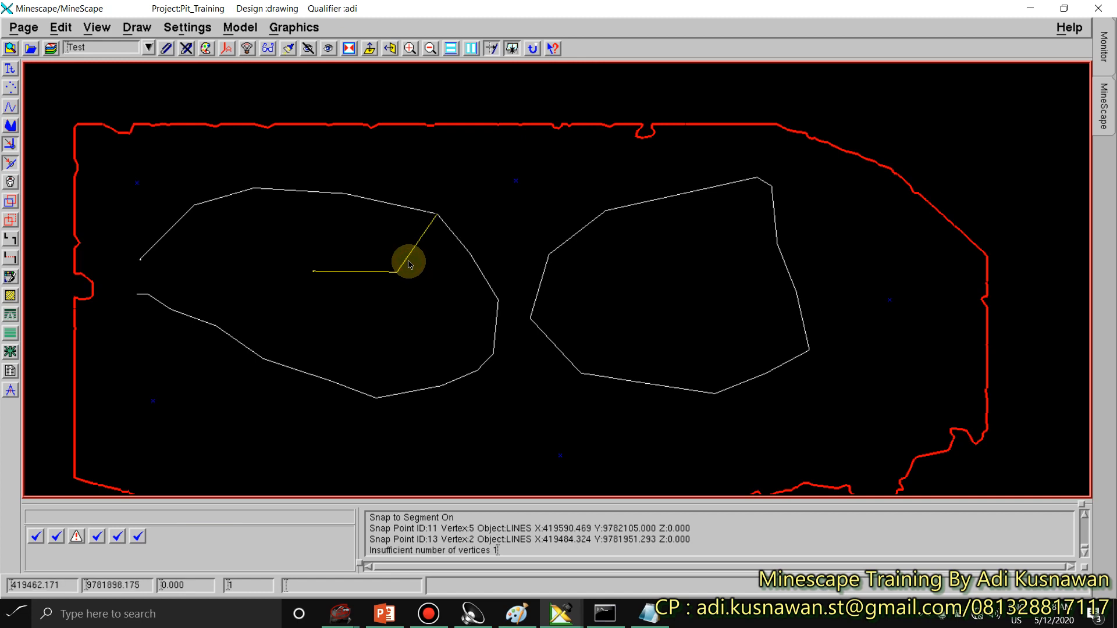
# Step: Delete the three-point linestring inside the open outline
pyautogui.click(409, 265)
pyautogui.click(506, 351)
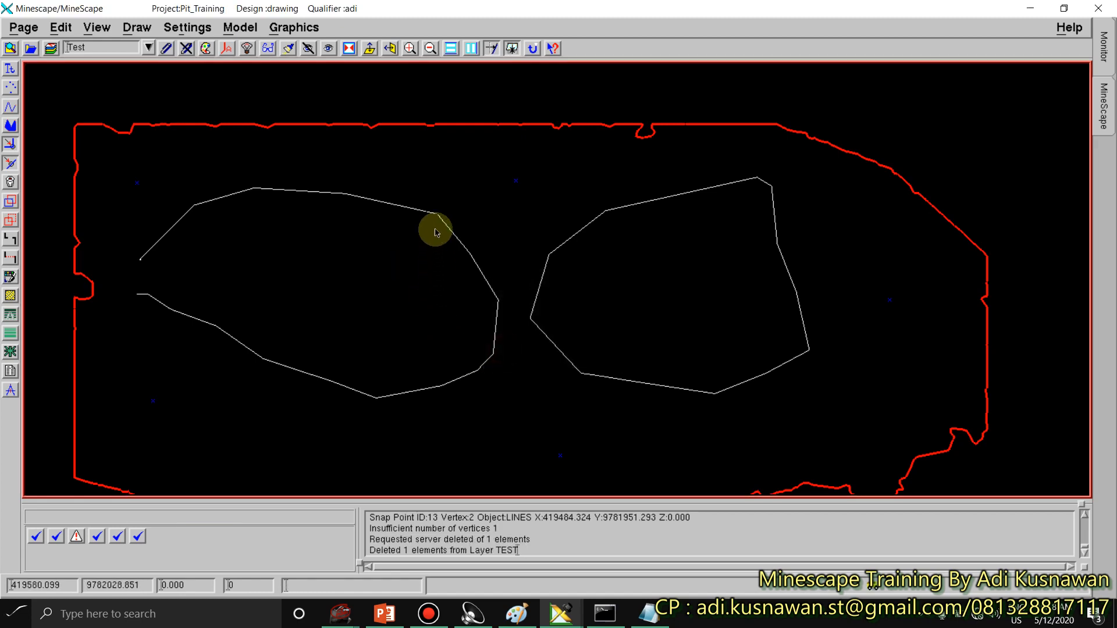
# Step: Move the open outline slightly southwest, picking the base point on its upper edge
pyautogui.scroll(1, 436, 230)
pyautogui.scroll(-1, 443, 221)
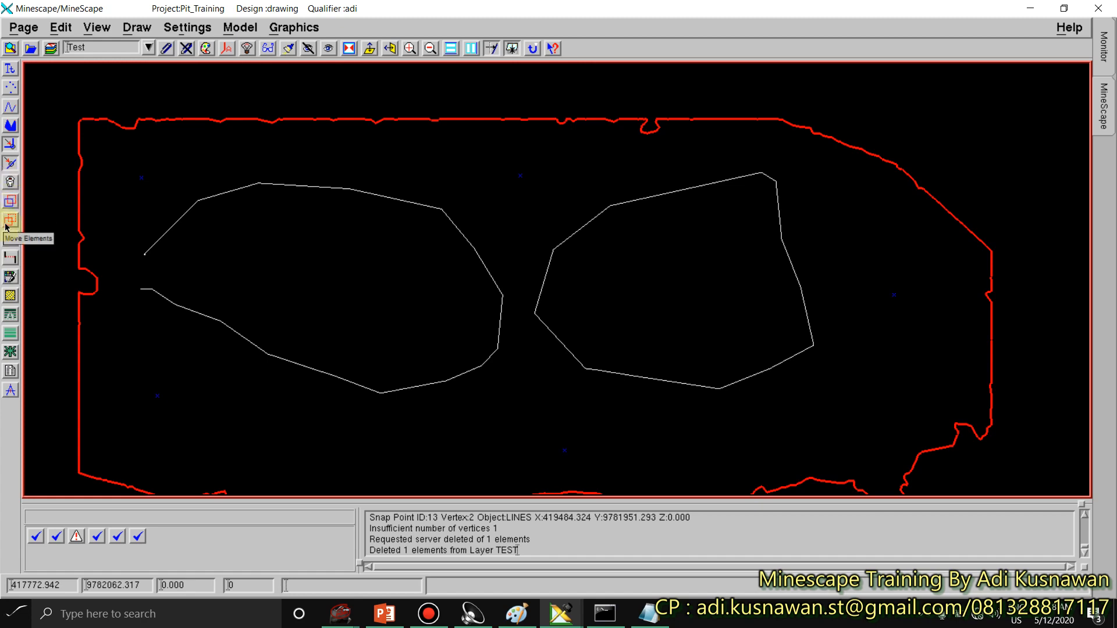
pyautogui.click(10, 226)
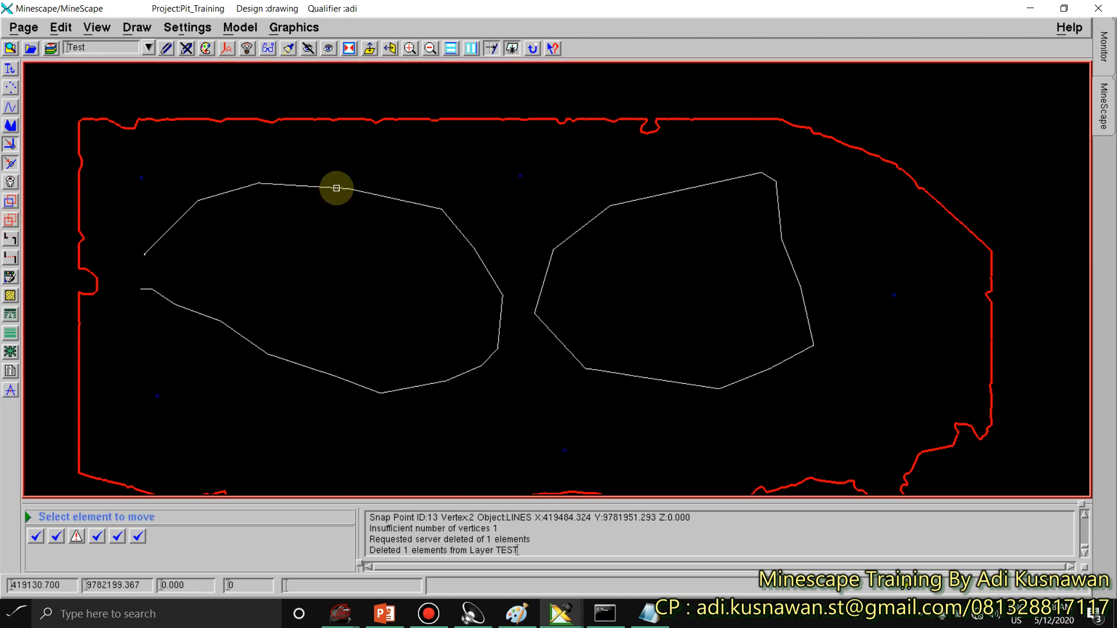
pyautogui.click(336, 189)
pyautogui.click(391, 199)
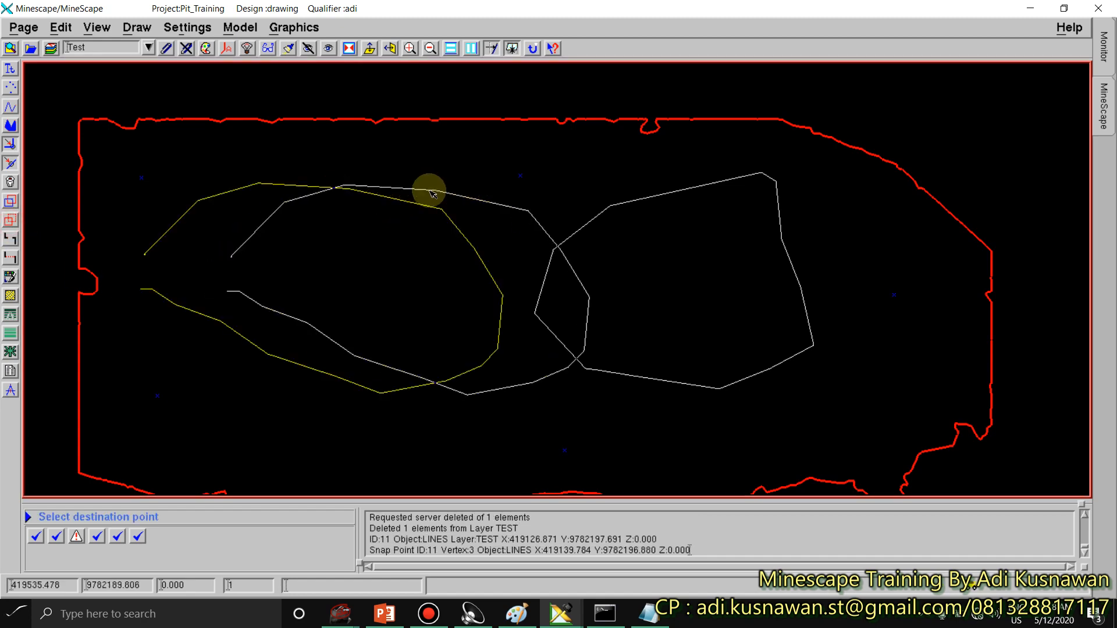
pyautogui.click(349, 272)
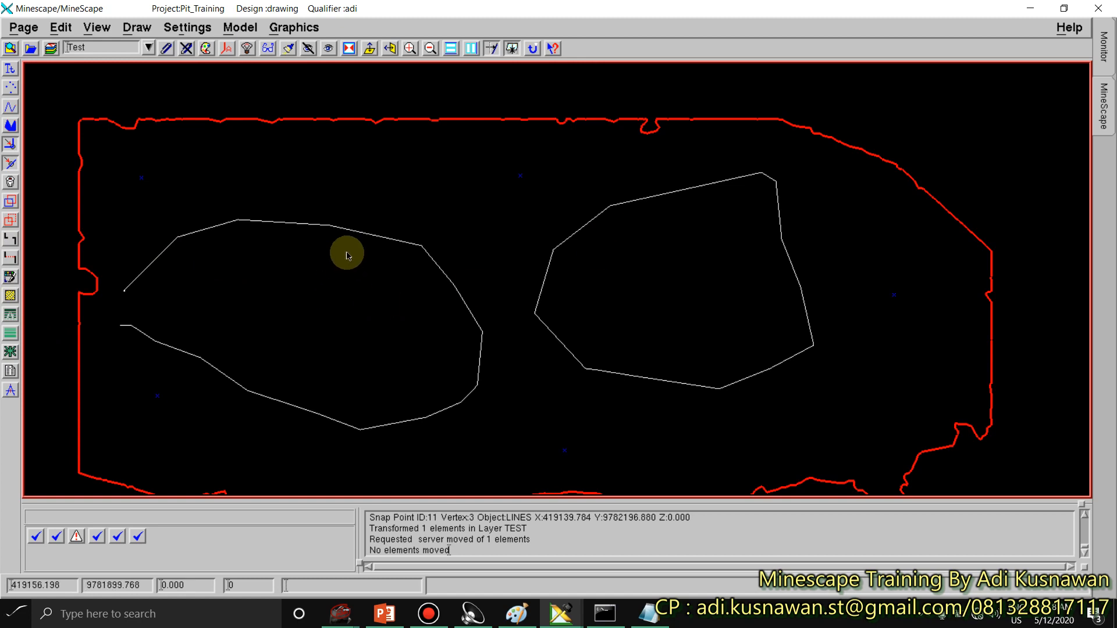
pyautogui.click(451, 284)
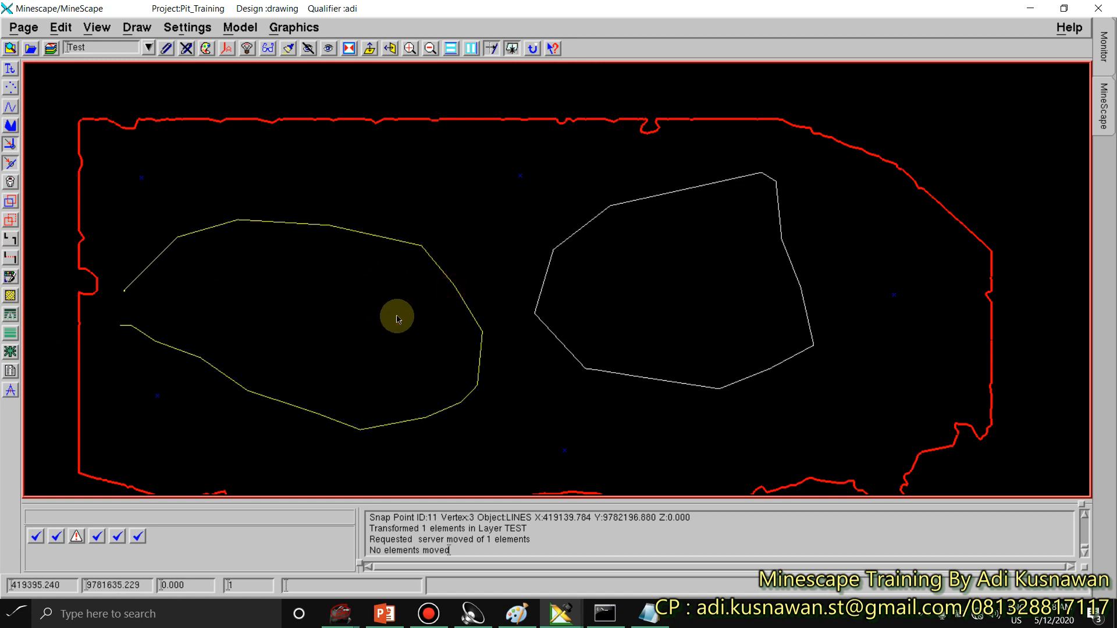
pyautogui.click(11, 239)
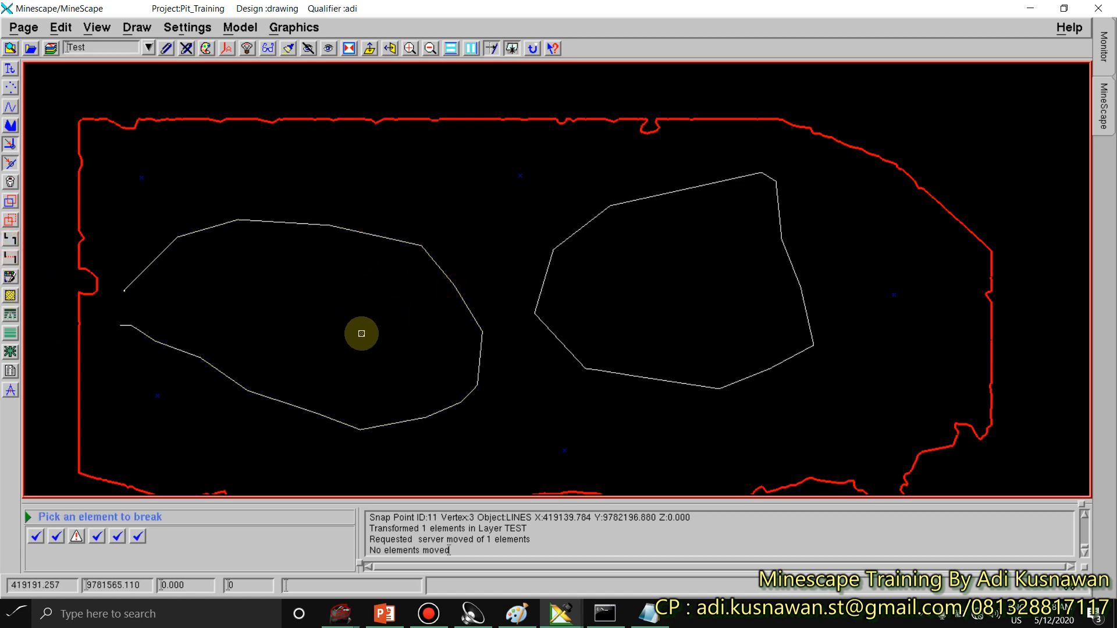
pyautogui.rightClick(64, 264)
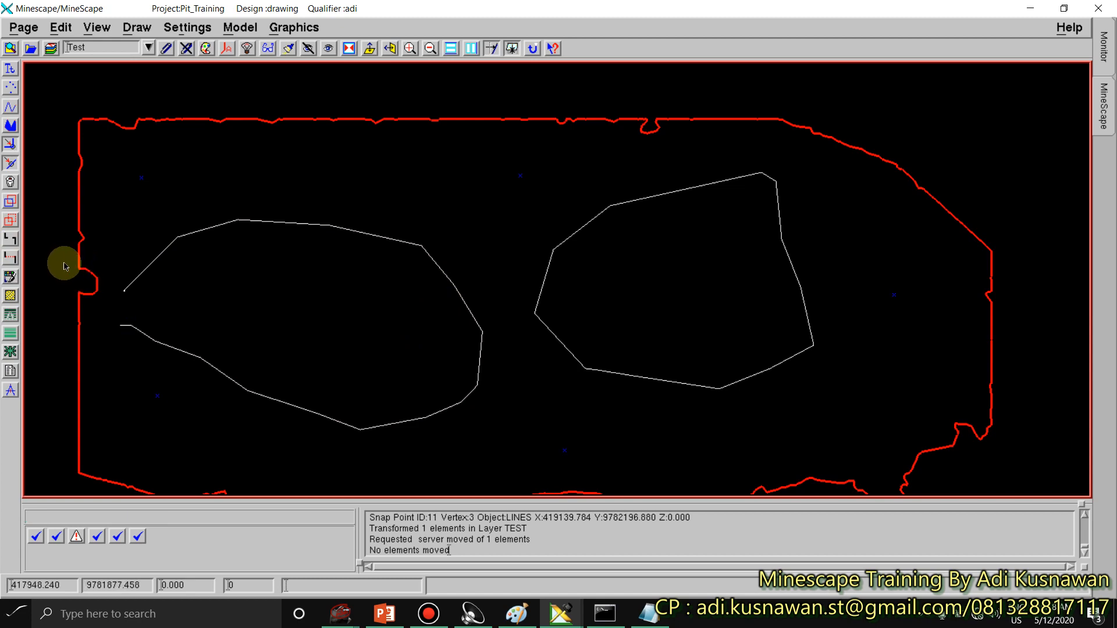
pyautogui.click(11, 241)
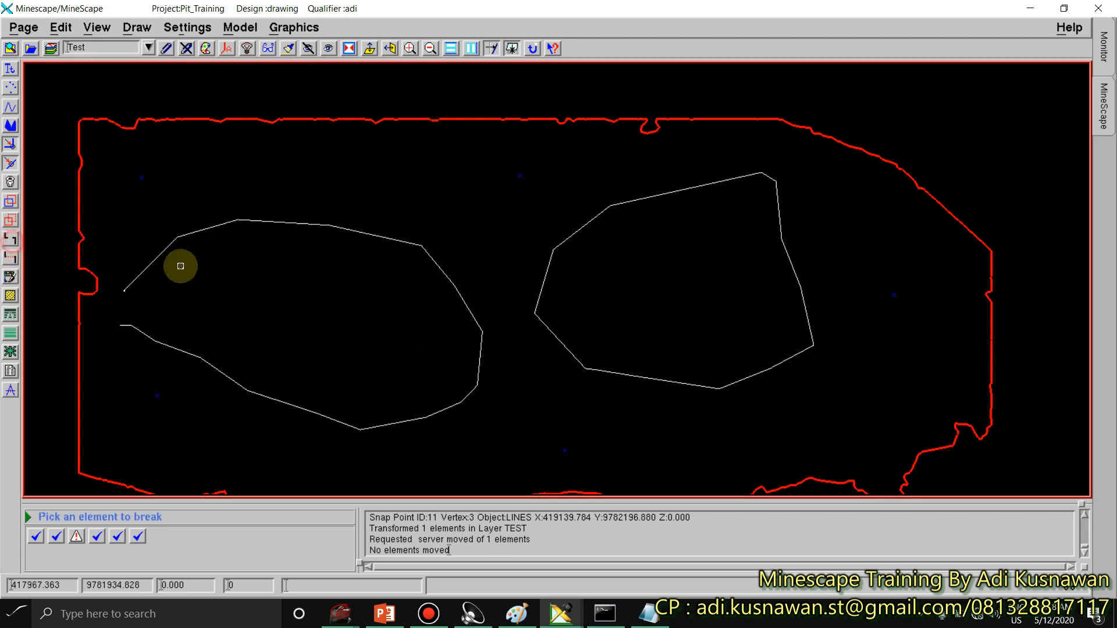
pyautogui.click(465, 302)
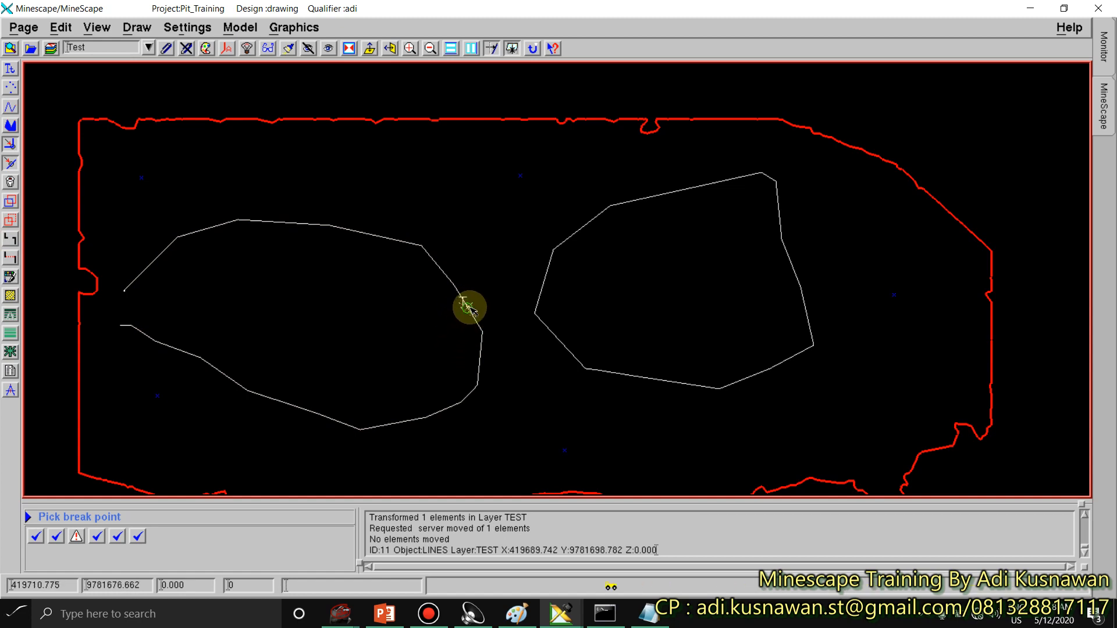
pyautogui.click(472, 342)
pyautogui.scroll(2, 469, 297)
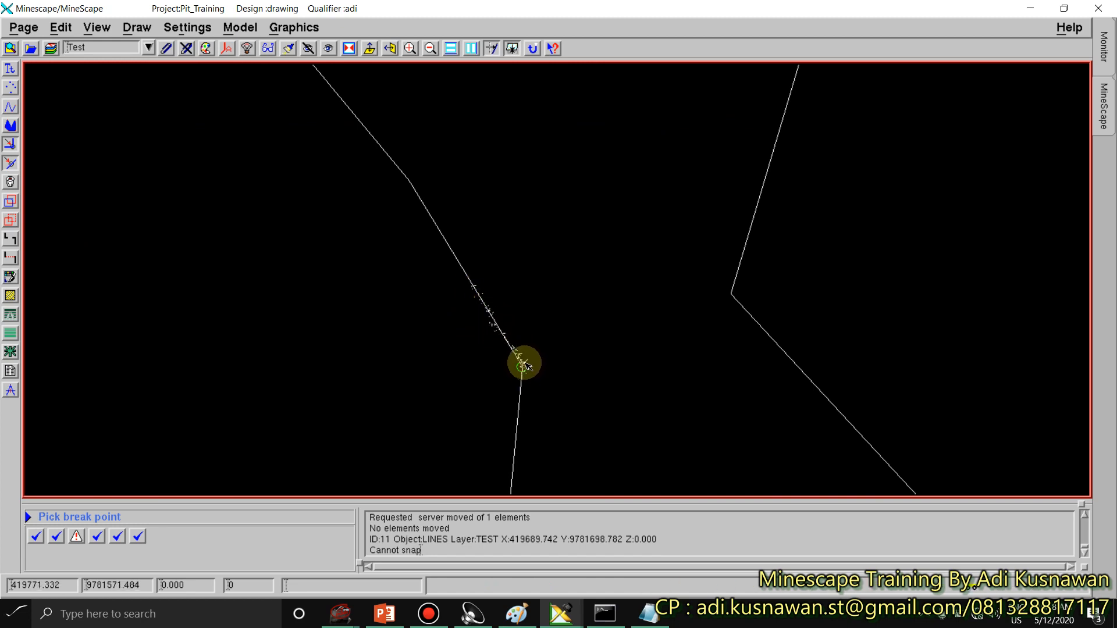
pyautogui.click(405, 262)
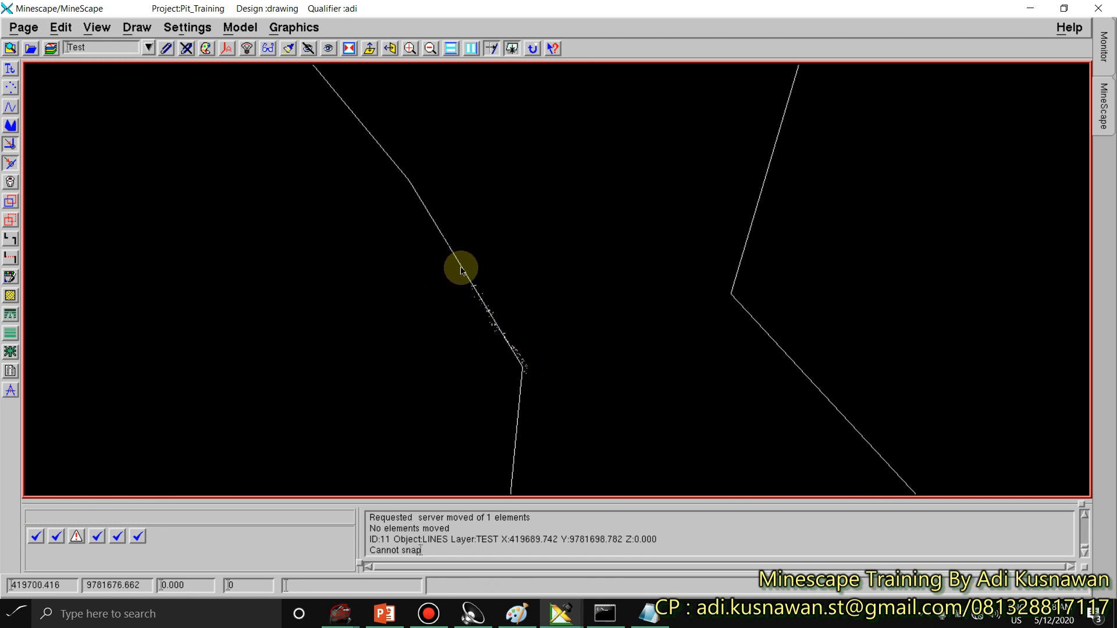
# Step: Break the open outline into two parts at its easternmost vertex
pyautogui.scroll(-4, 452, 268)
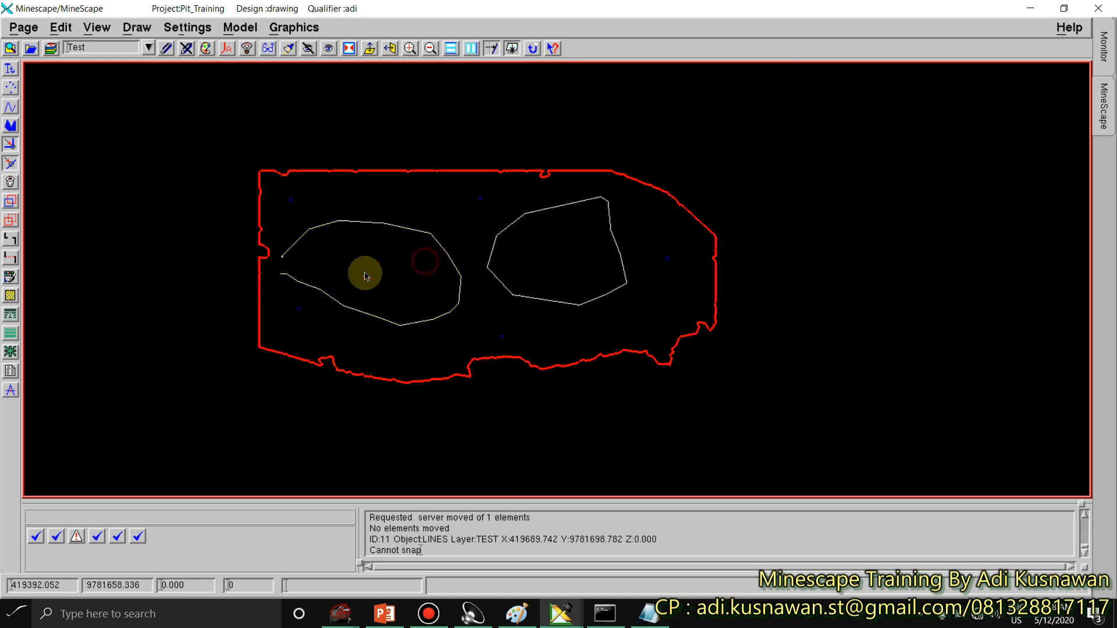
pyautogui.click(10, 257)
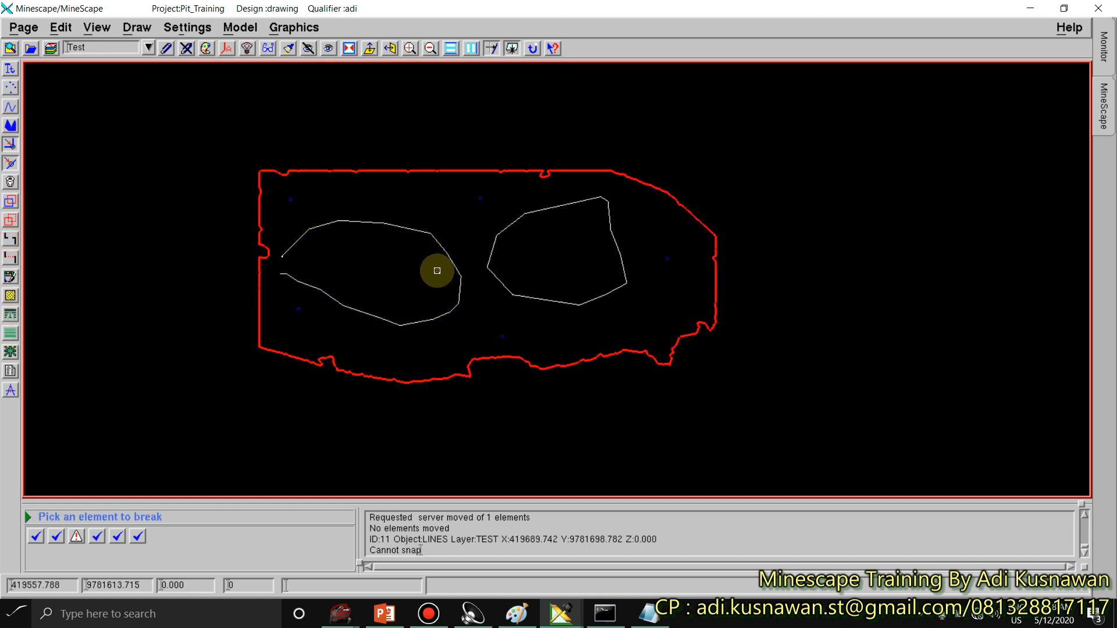
pyautogui.scroll(2, 437, 270)
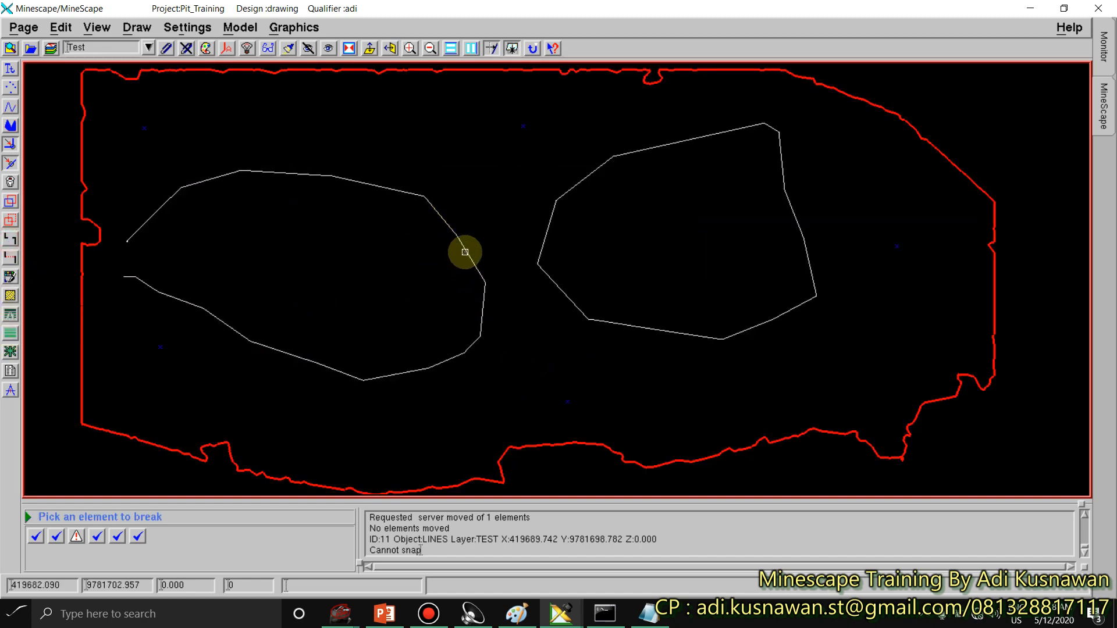
pyautogui.click(468, 253)
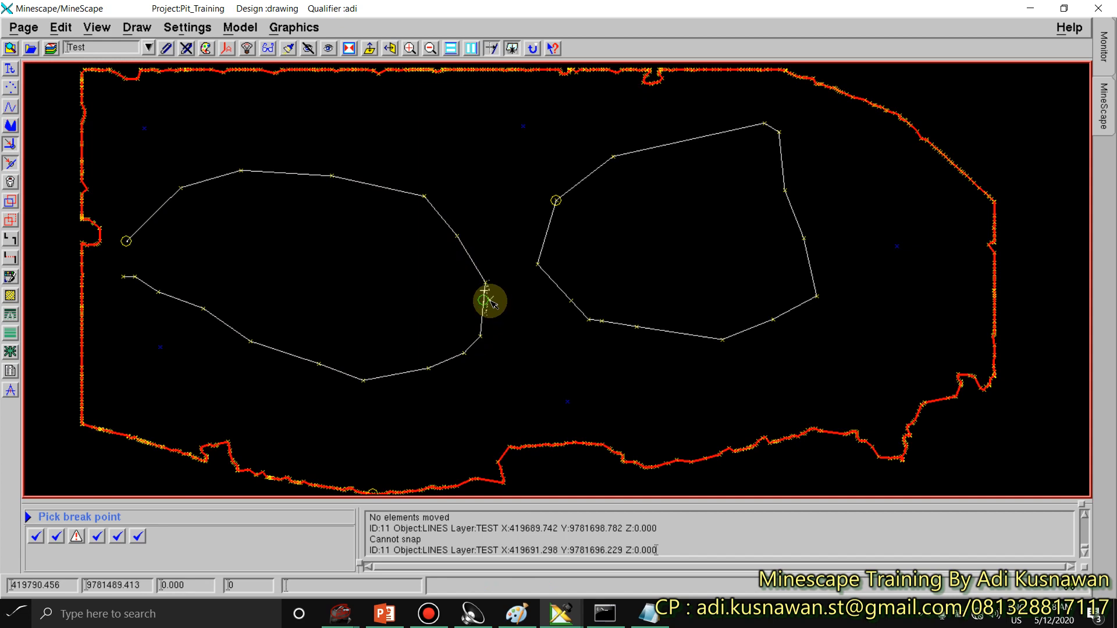
pyautogui.scroll(2, 492, 302)
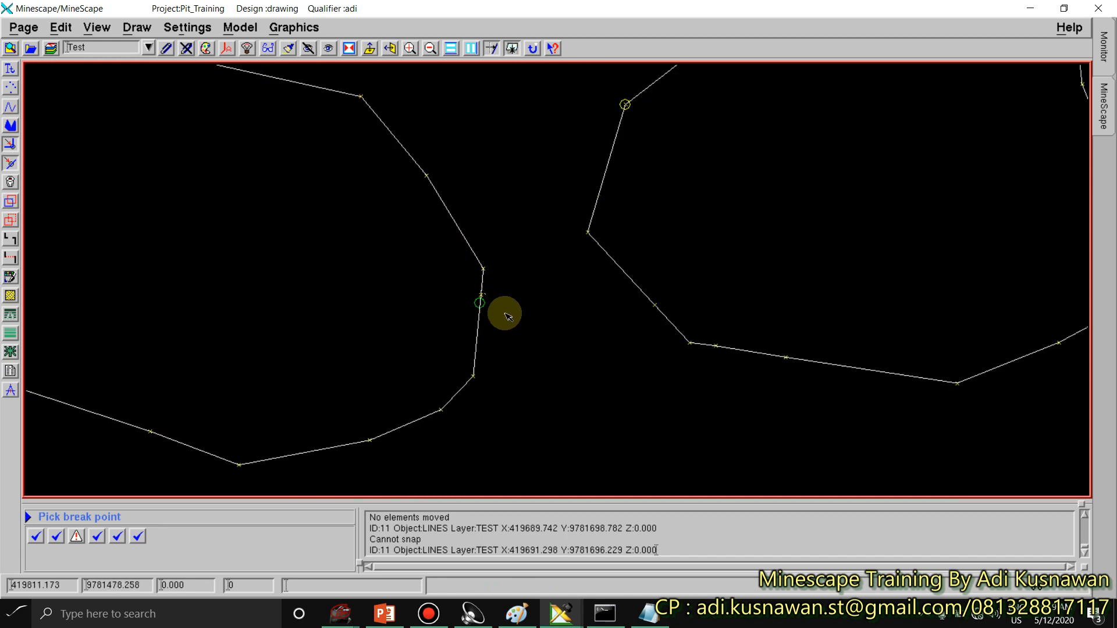
pyautogui.click(495, 316)
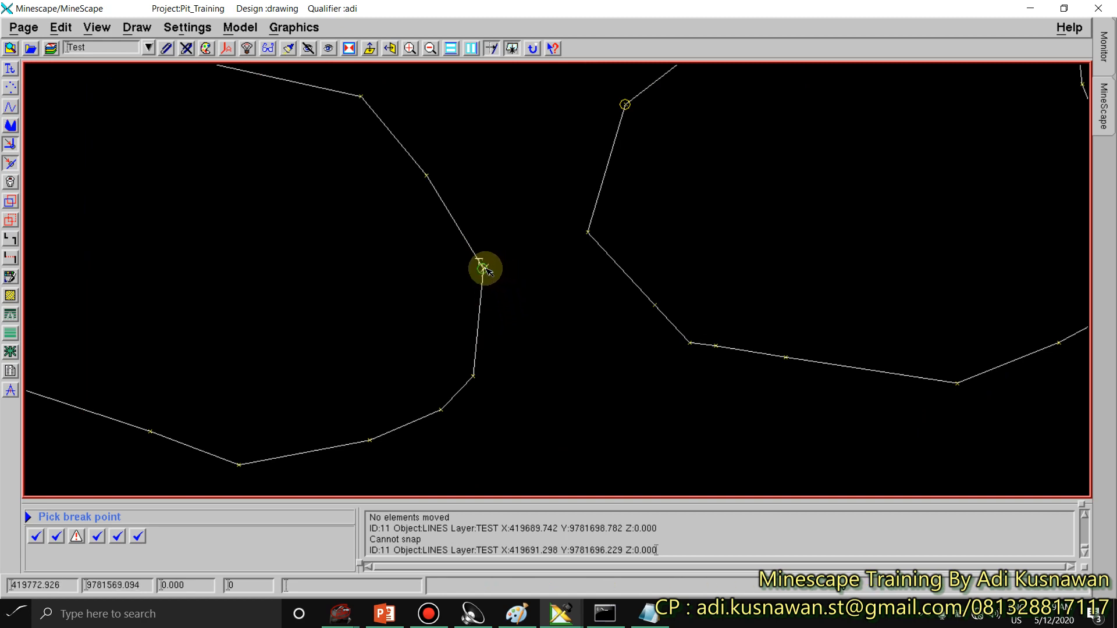
pyautogui.click(483, 268)
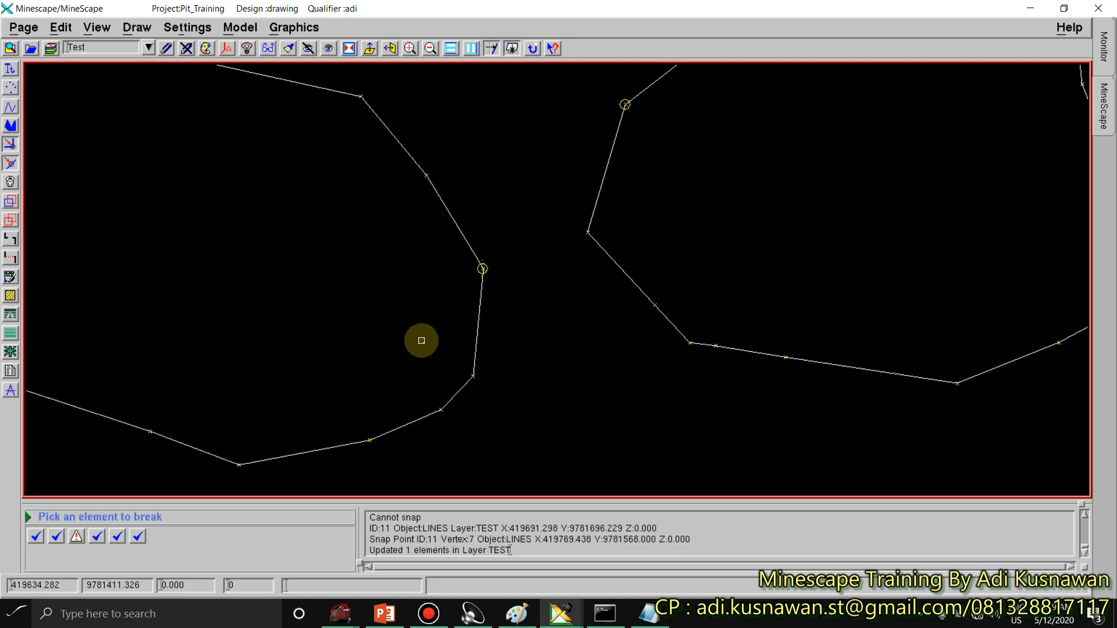
pyautogui.click(457, 328)
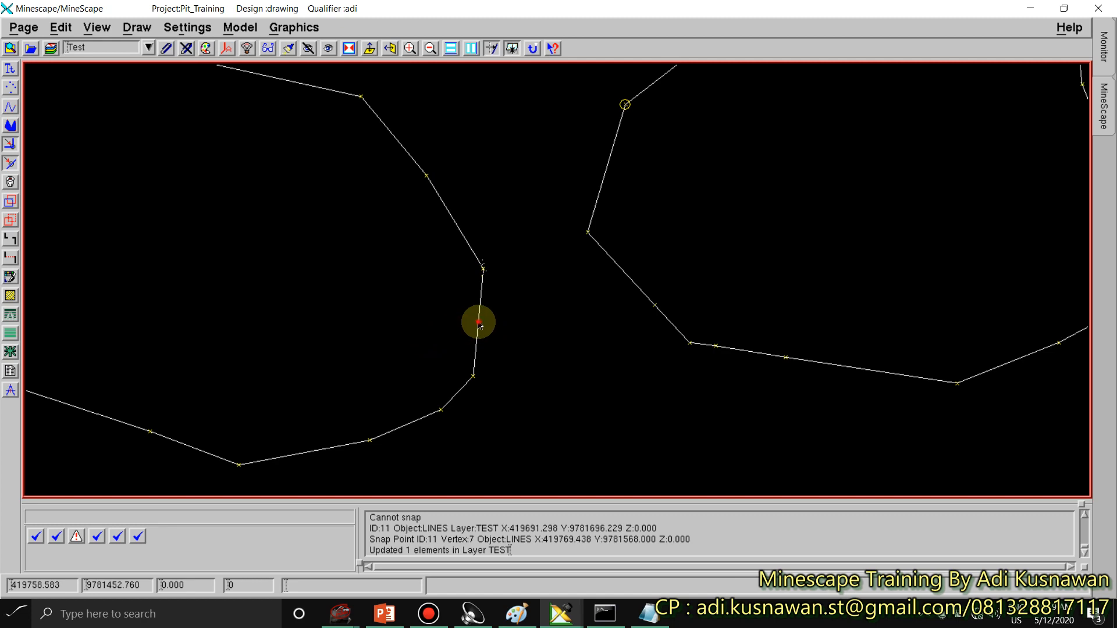
# Step: Select the lower and upper parts of the broken outline in turn to check that they are separate elements
pyautogui.scroll(-2, 497, 308)
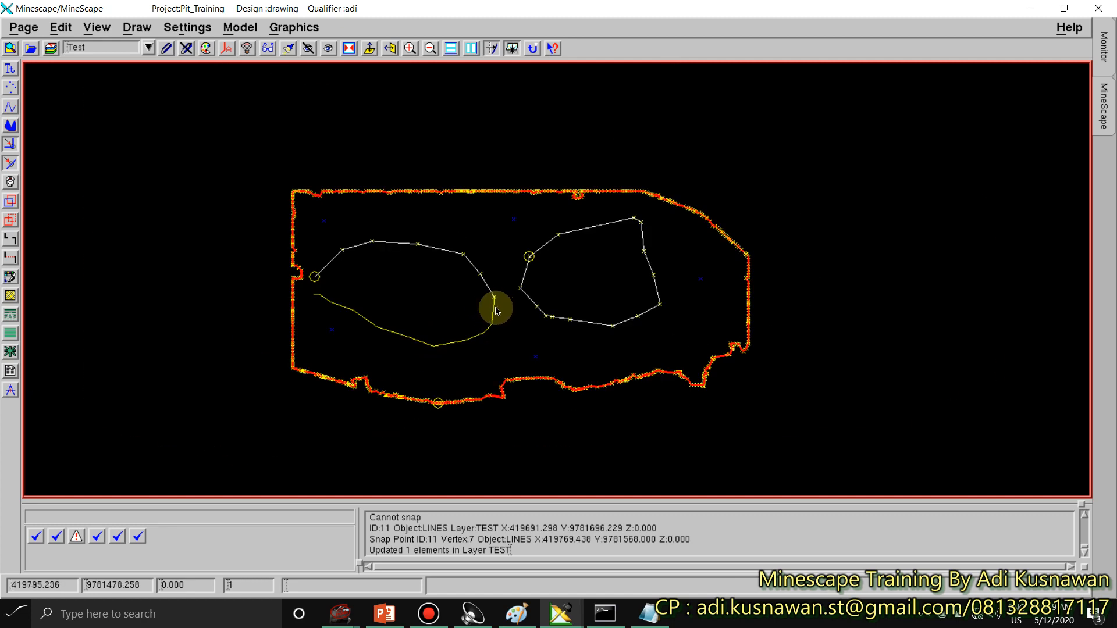
pyautogui.click(452, 295)
pyautogui.click(416, 294)
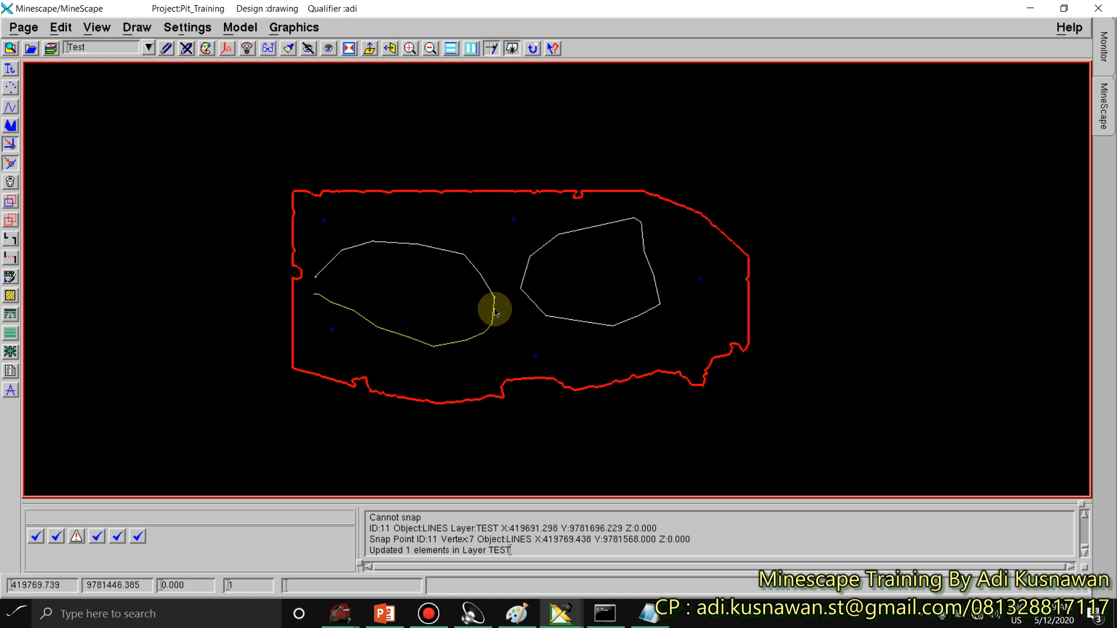
pyautogui.click(485, 283)
pyautogui.click(493, 318)
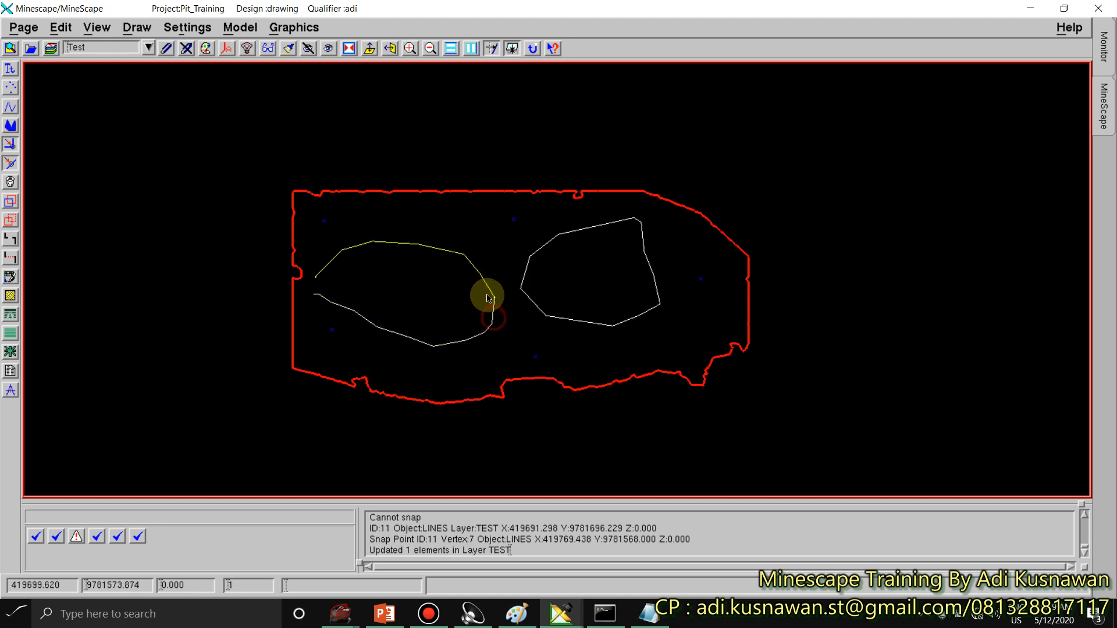
# Step: Recheck the two halves of the broken outline by selecting them individually near their shared eastern vertex
pyautogui.click(486, 286)
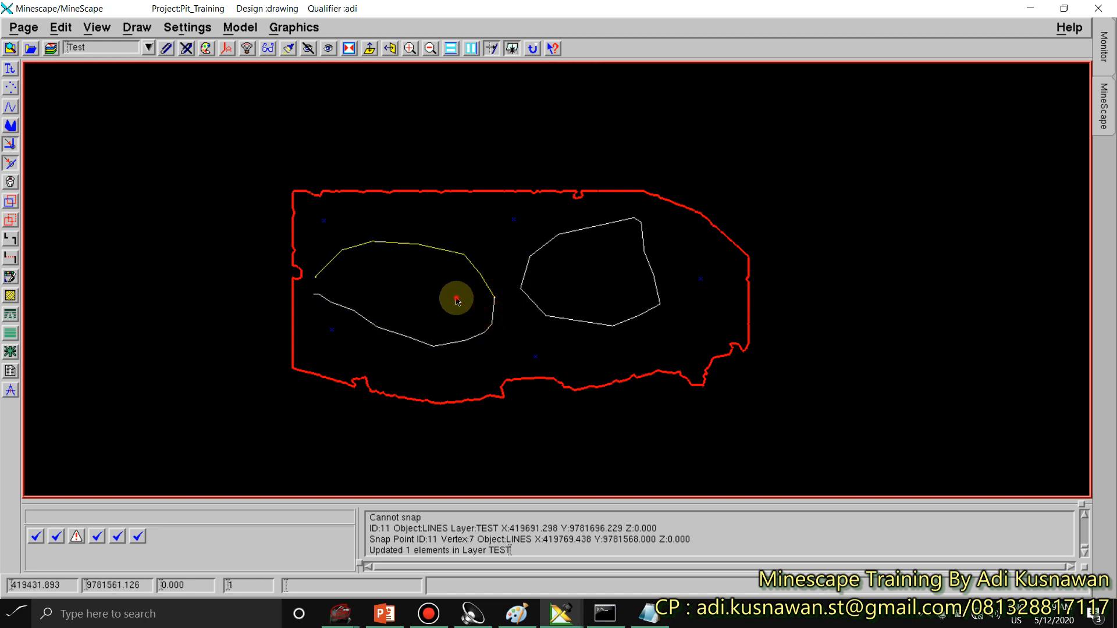
pyautogui.click(9, 259)
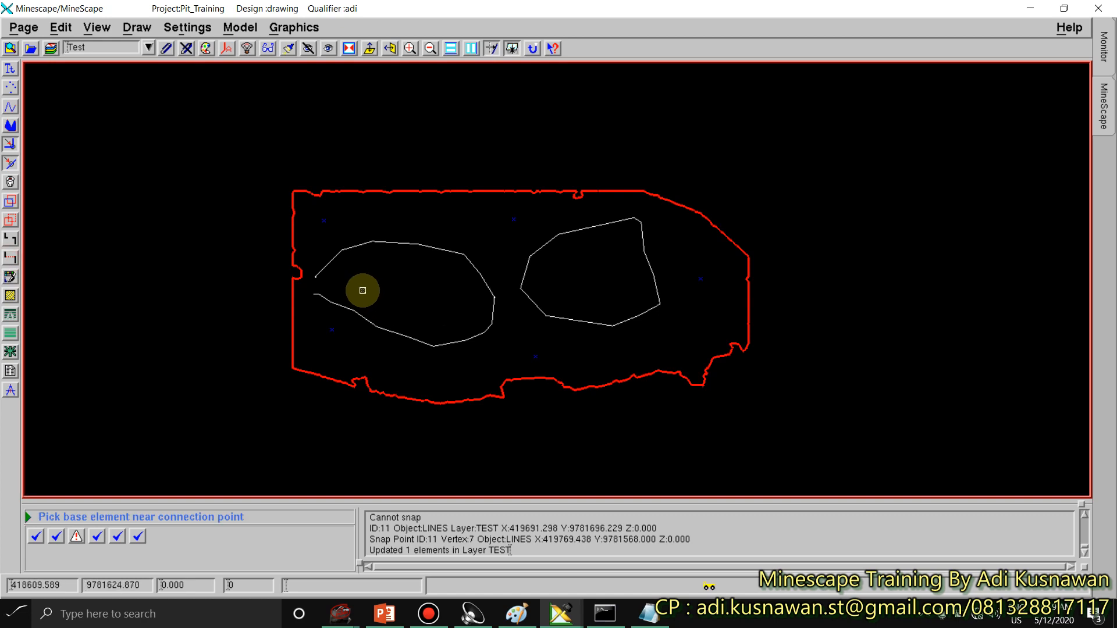
pyautogui.scroll(2, 364, 289)
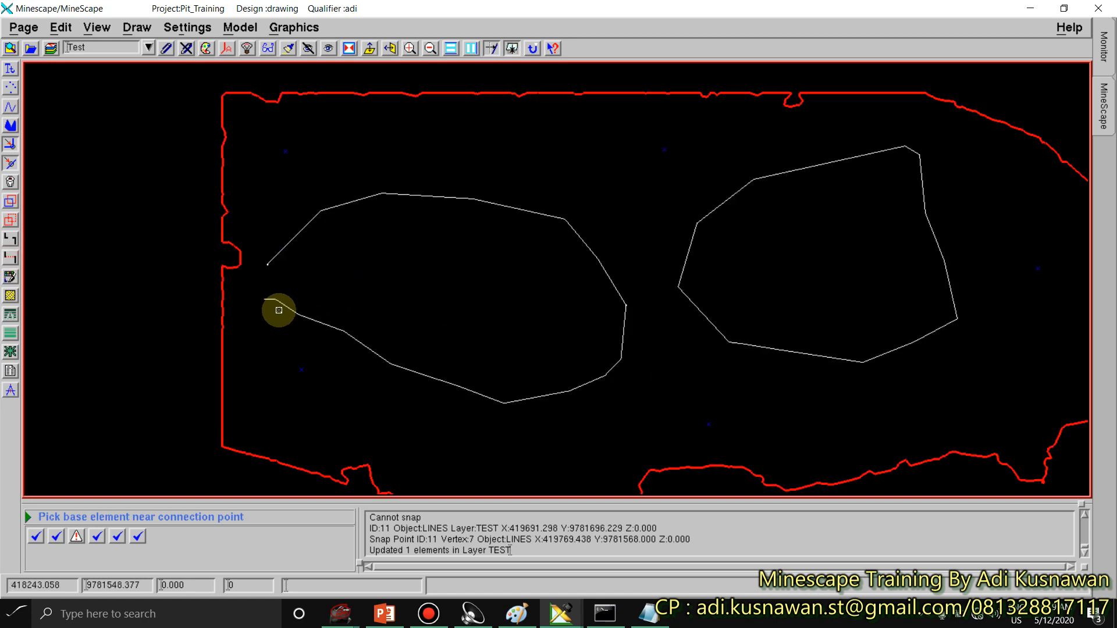
pyautogui.click(621, 318)
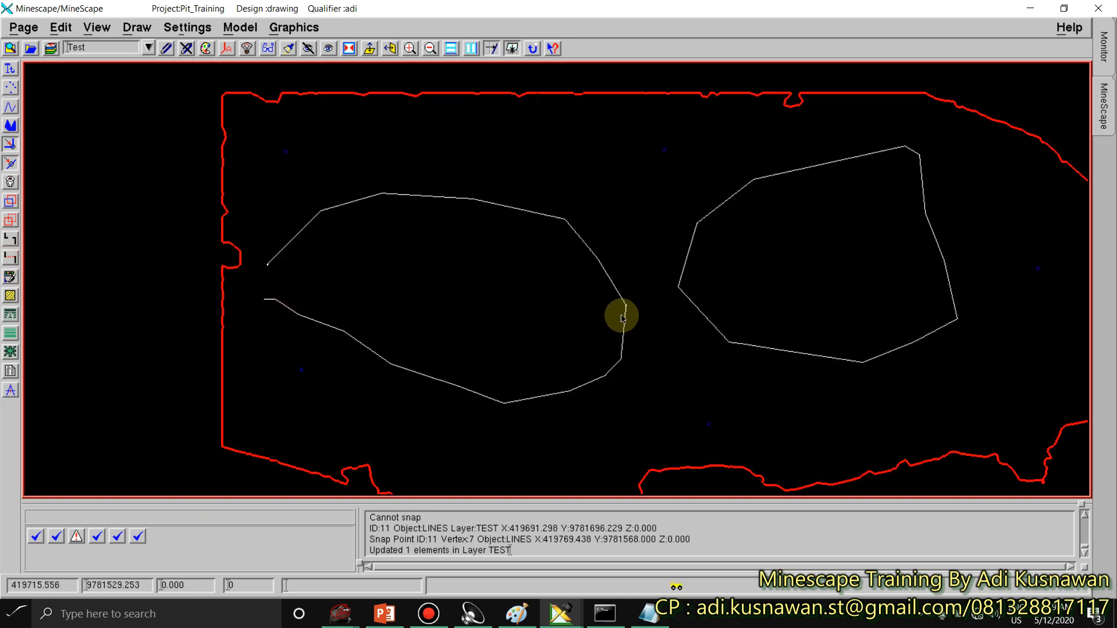
pyautogui.click(618, 292)
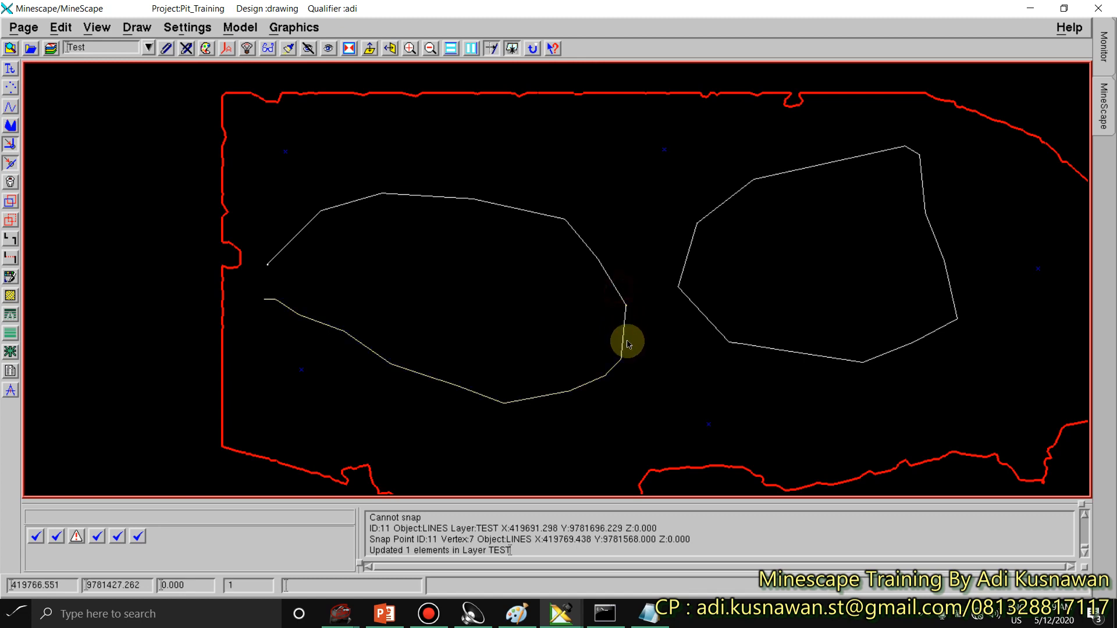
pyautogui.click(534, 309)
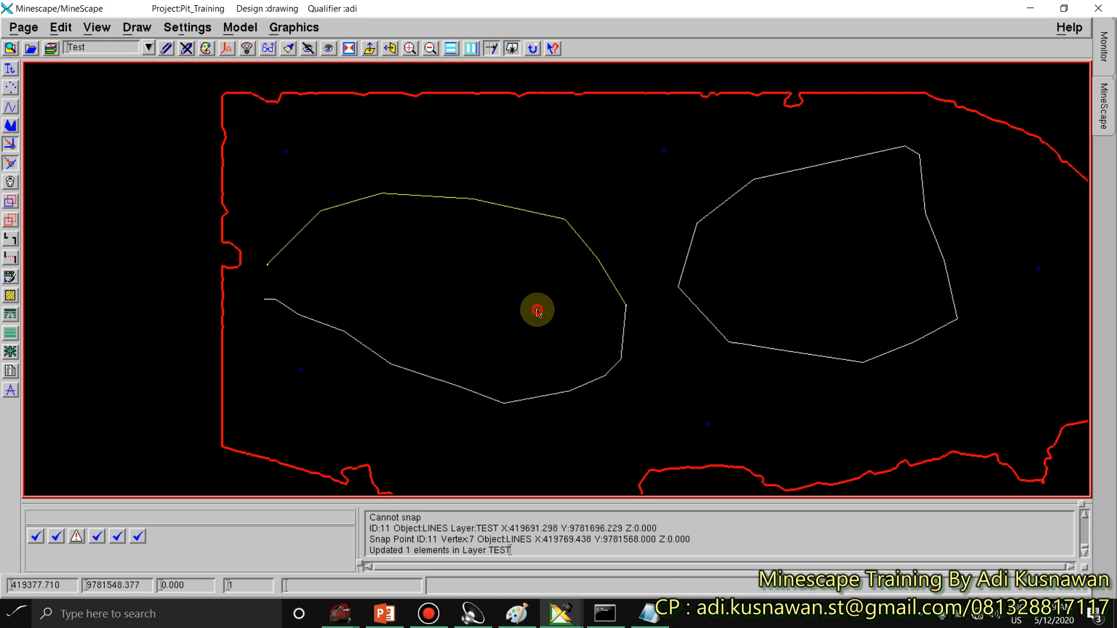
# Step: Connect the upper half of the broken outline to the lower half at their shared eastern vertex, and check the joined line by selecting it
pyautogui.click(7, 258)
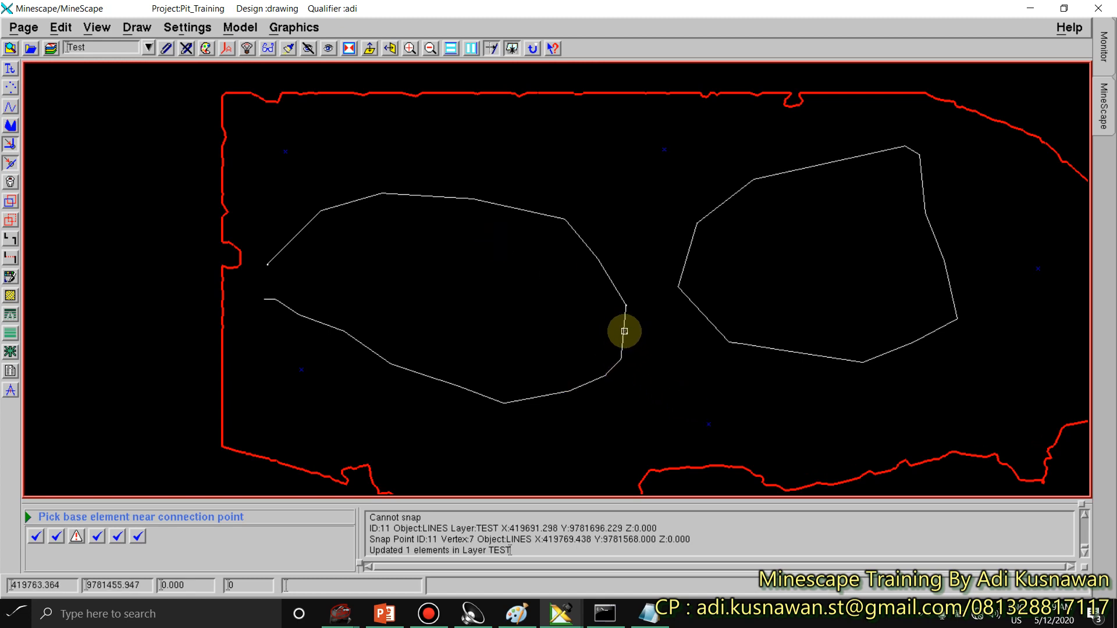
pyautogui.click(624, 329)
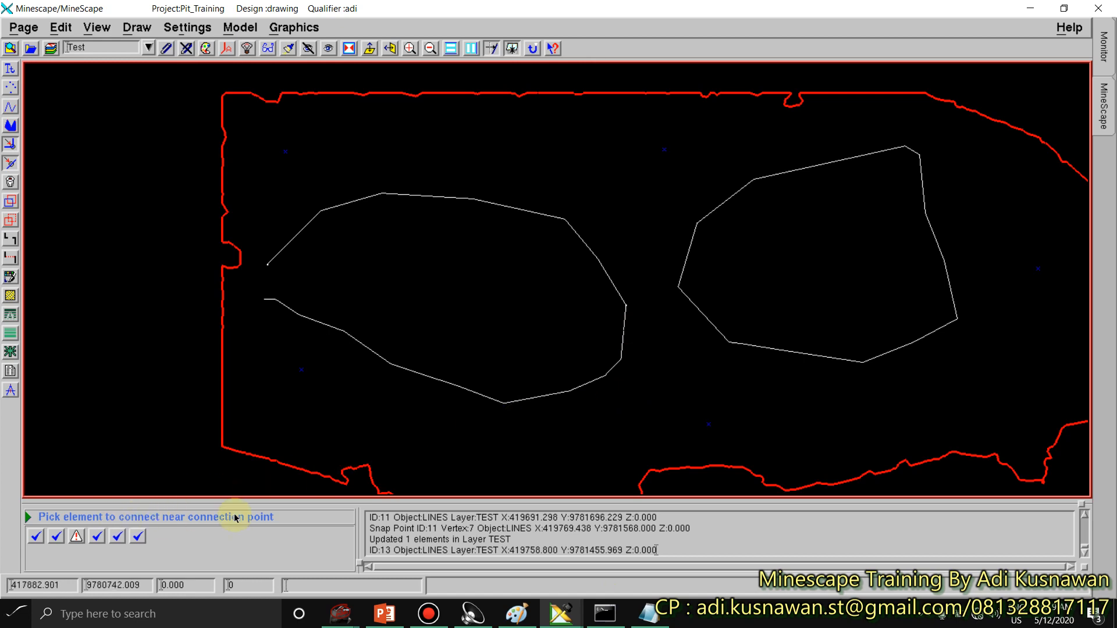
pyautogui.click(613, 287)
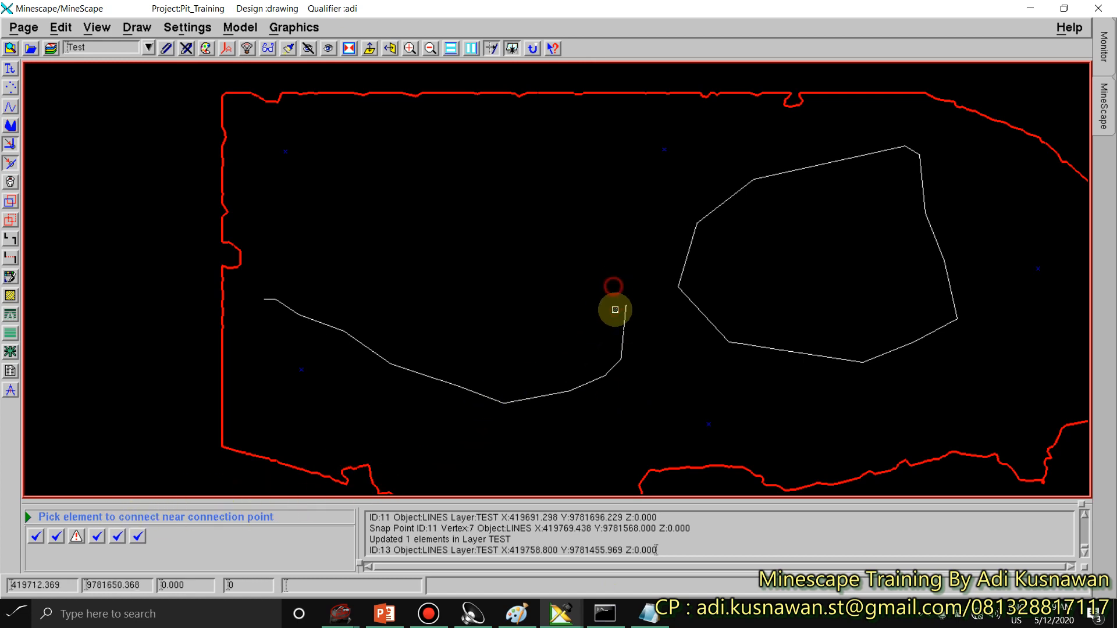
pyautogui.click(619, 324)
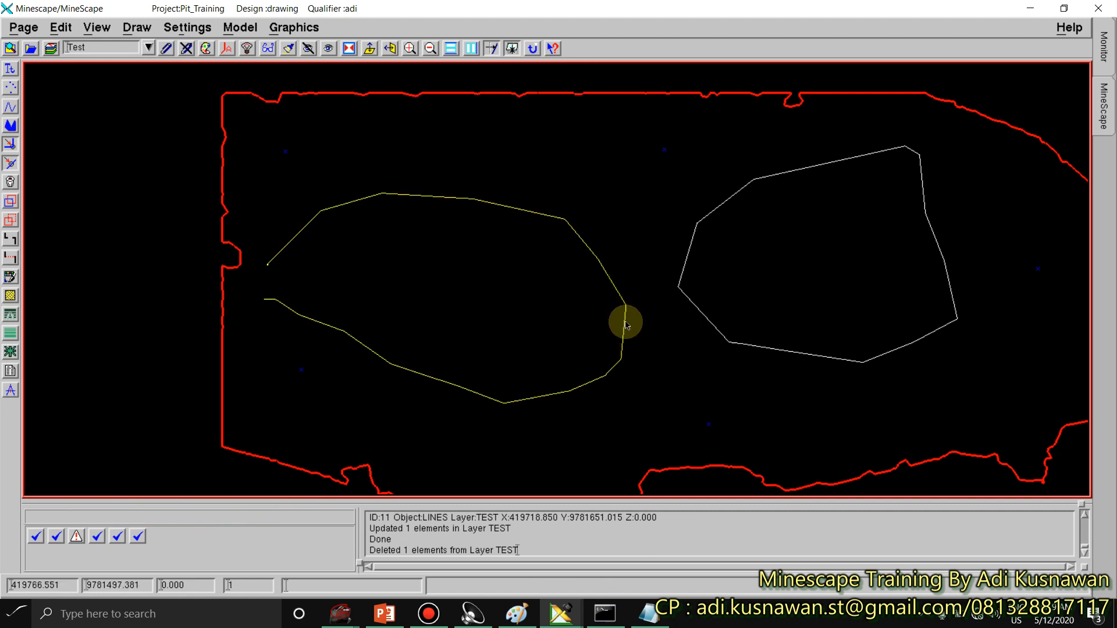
pyautogui.click(533, 291)
pyautogui.click(404, 299)
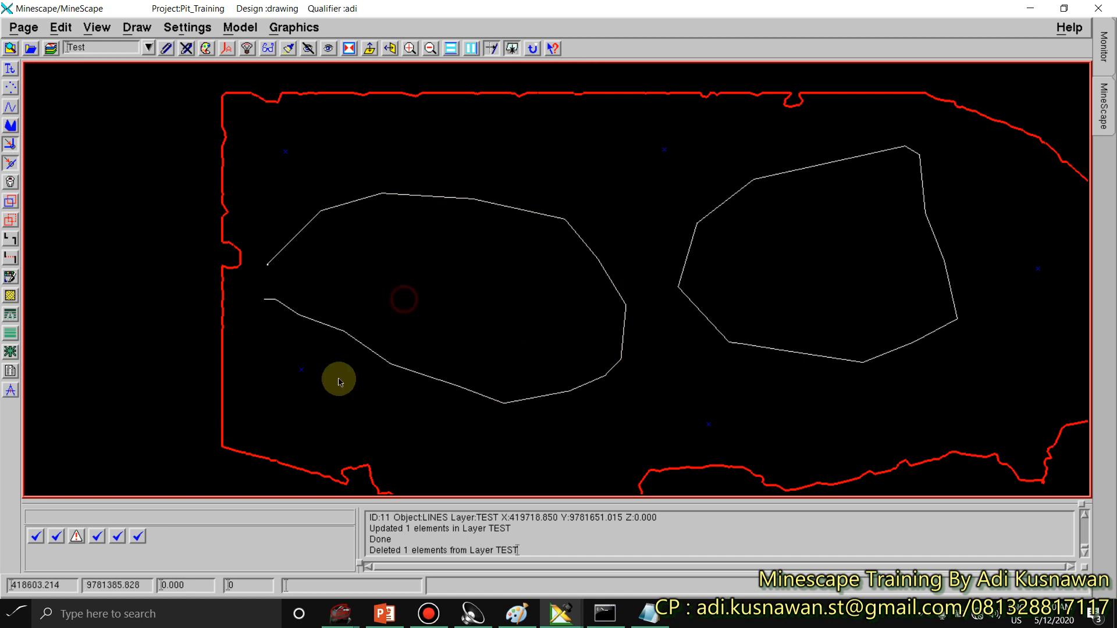
# Step: Select the joined western outline and change its line style to the short dashes Sp_SDashes
pyautogui.scroll(-4, 456, 281)
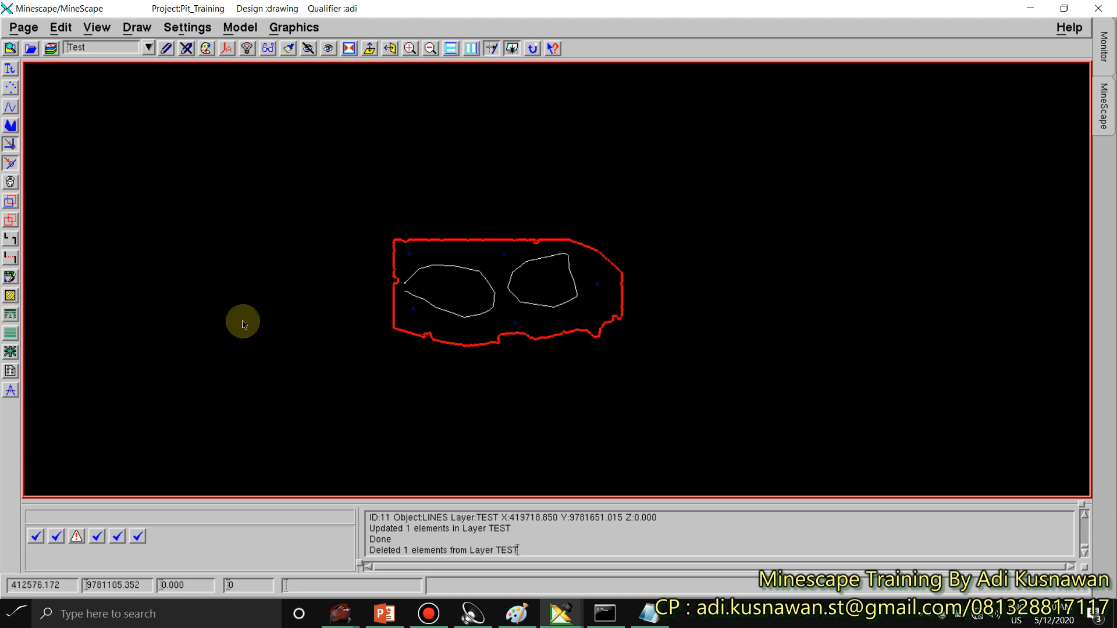
pyautogui.scroll(2, 498, 275)
pyautogui.click(456, 267)
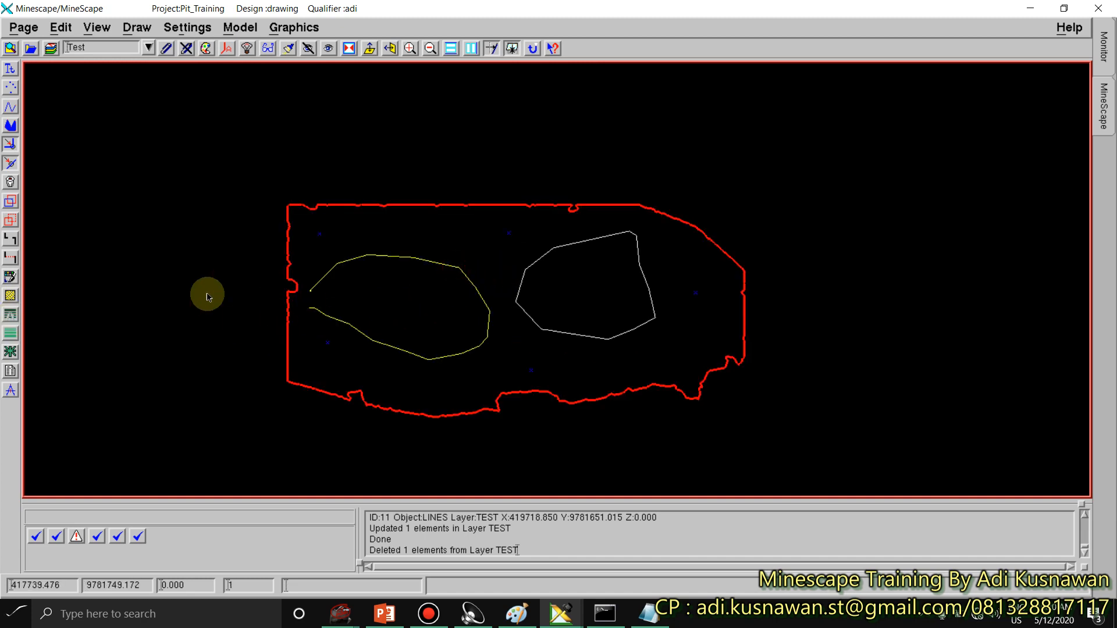
pyautogui.click(10, 314)
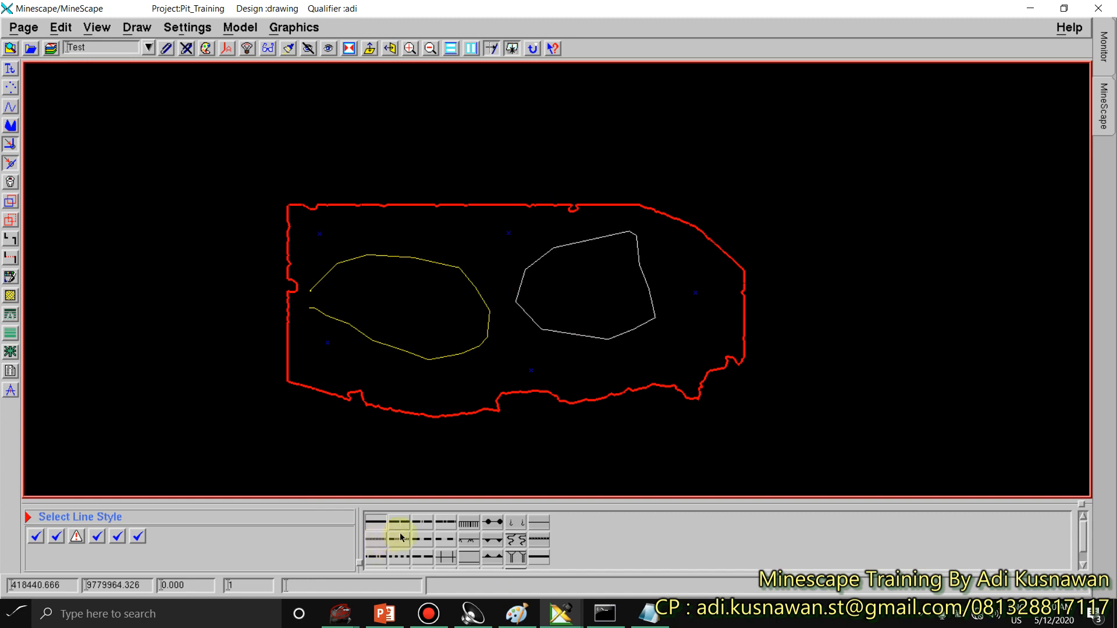
pyautogui.click(395, 557)
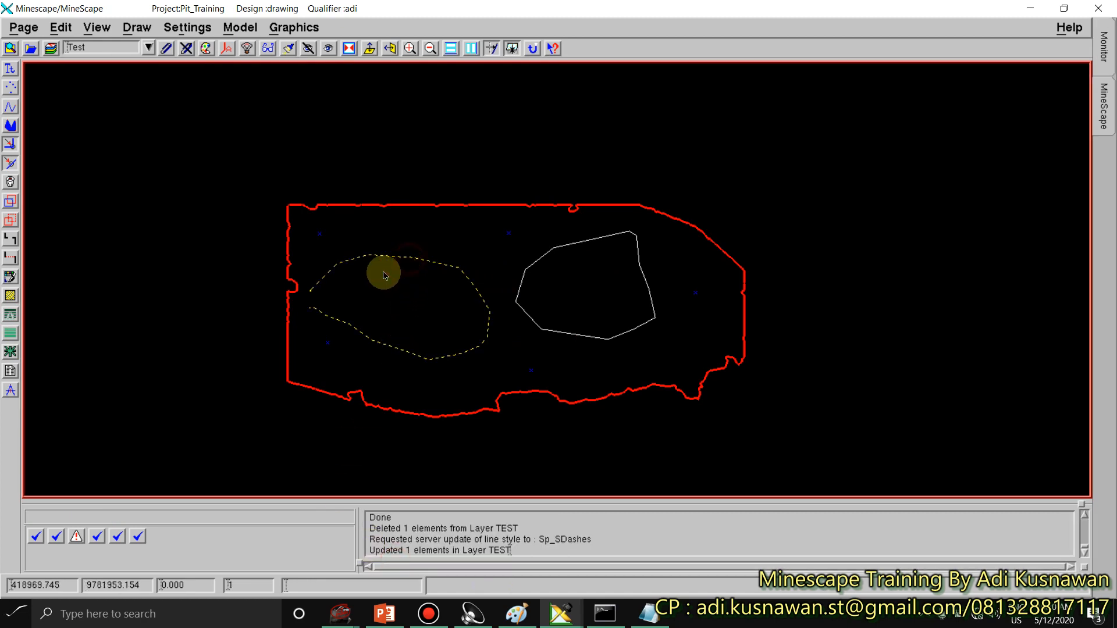
# Step: Set the line weight of the dashed outline to Threex and deselect it
pyautogui.click(13, 324)
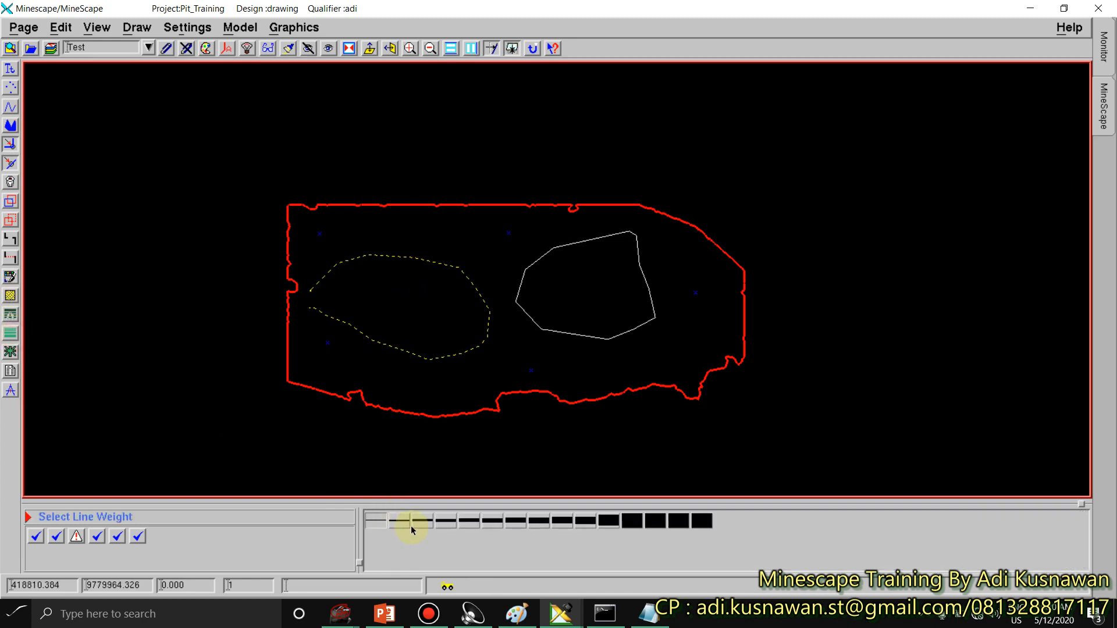
pyautogui.click(410, 527)
pyautogui.click(163, 380)
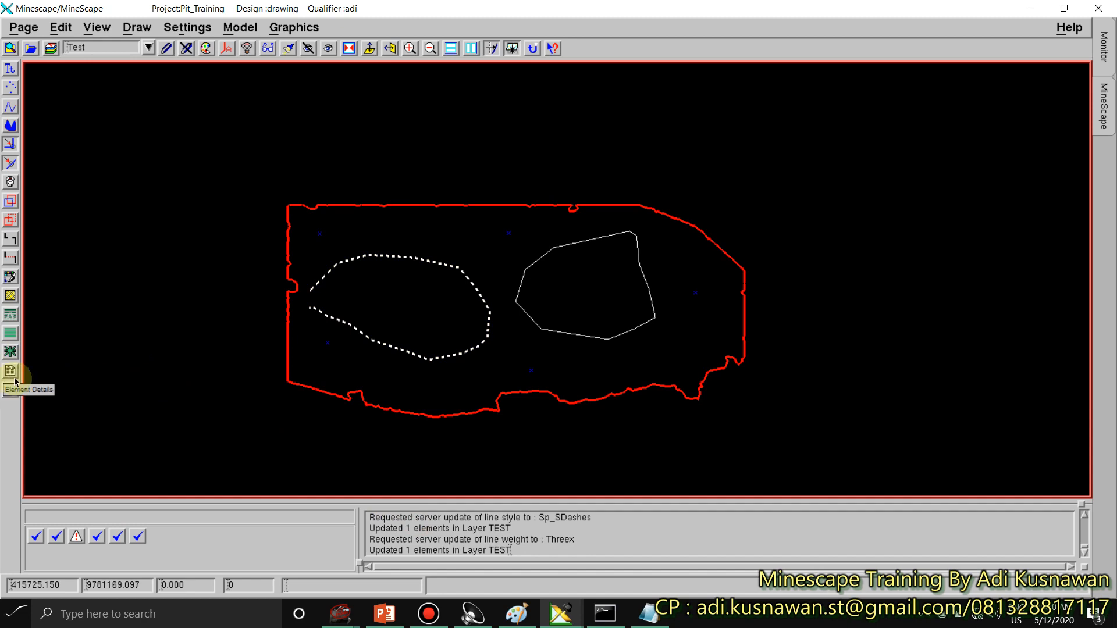
# Step: Toggle the annotation display on and off several times, leaving it off
pyautogui.click(440, 151)
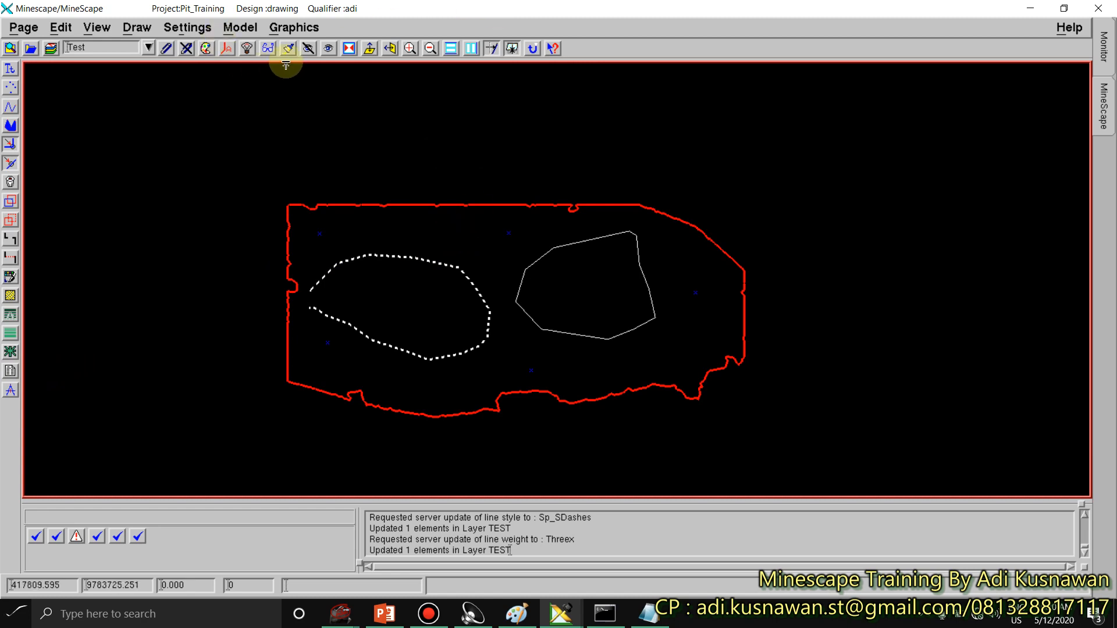
pyautogui.click(226, 50)
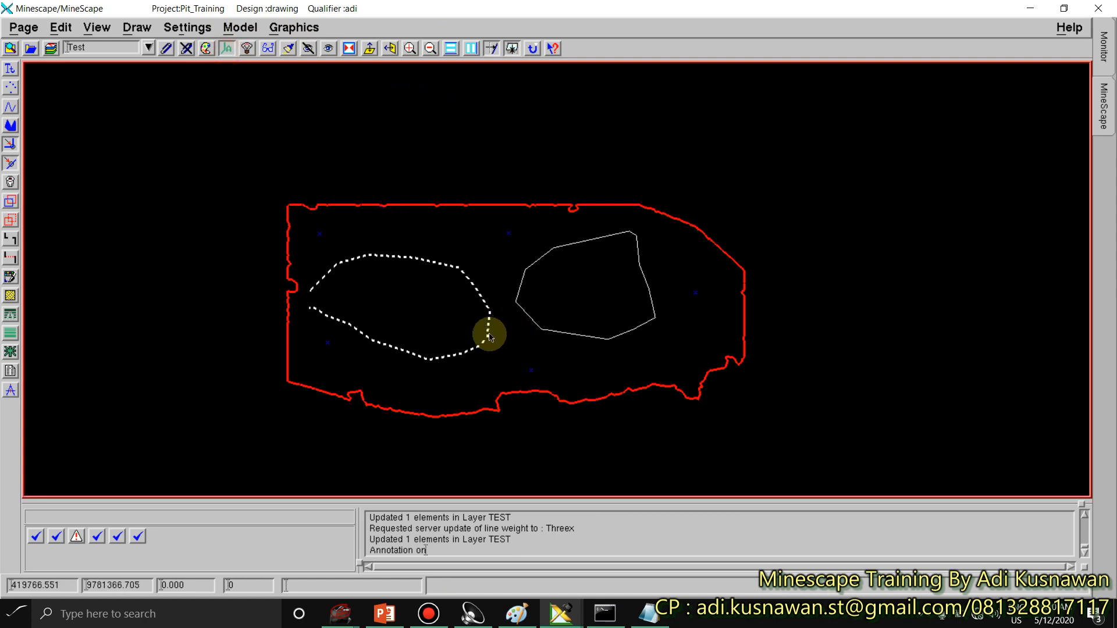
pyautogui.click(489, 372)
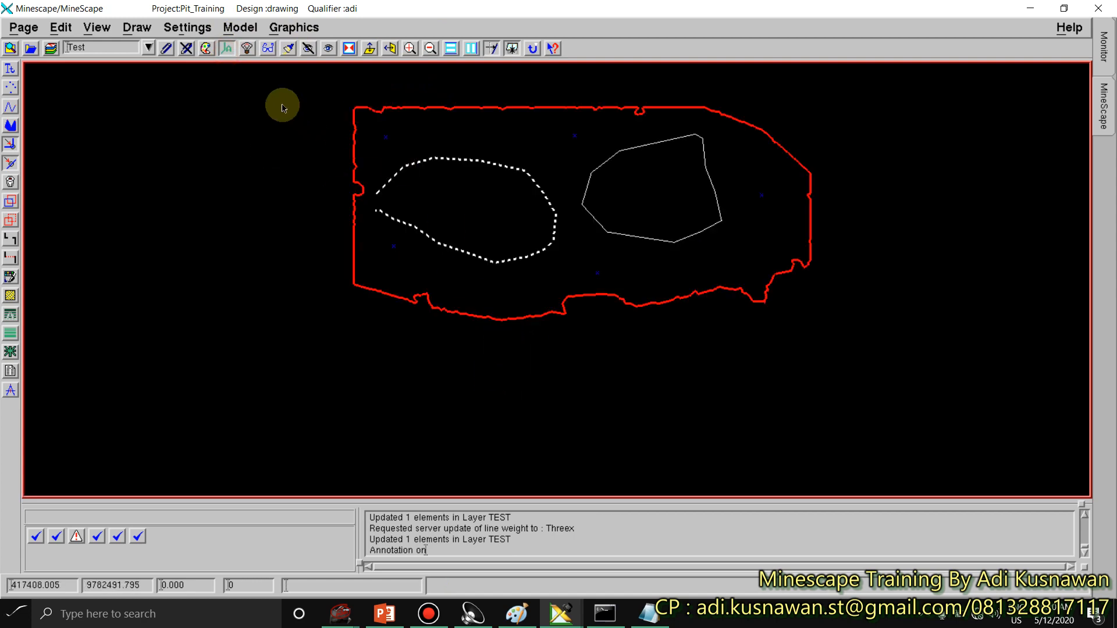
pyautogui.click(227, 51)
pyautogui.click(228, 51)
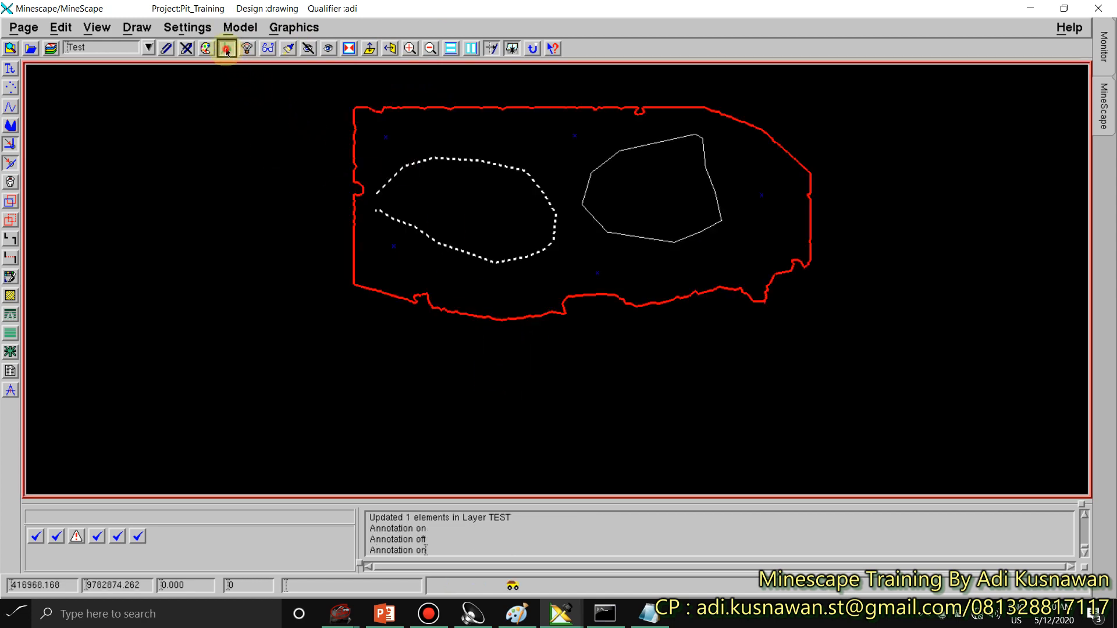
pyautogui.click(227, 53)
pyautogui.click(227, 52)
pyautogui.moveTo(437, 154); pyautogui.dragTo(331, 223, button='middle')
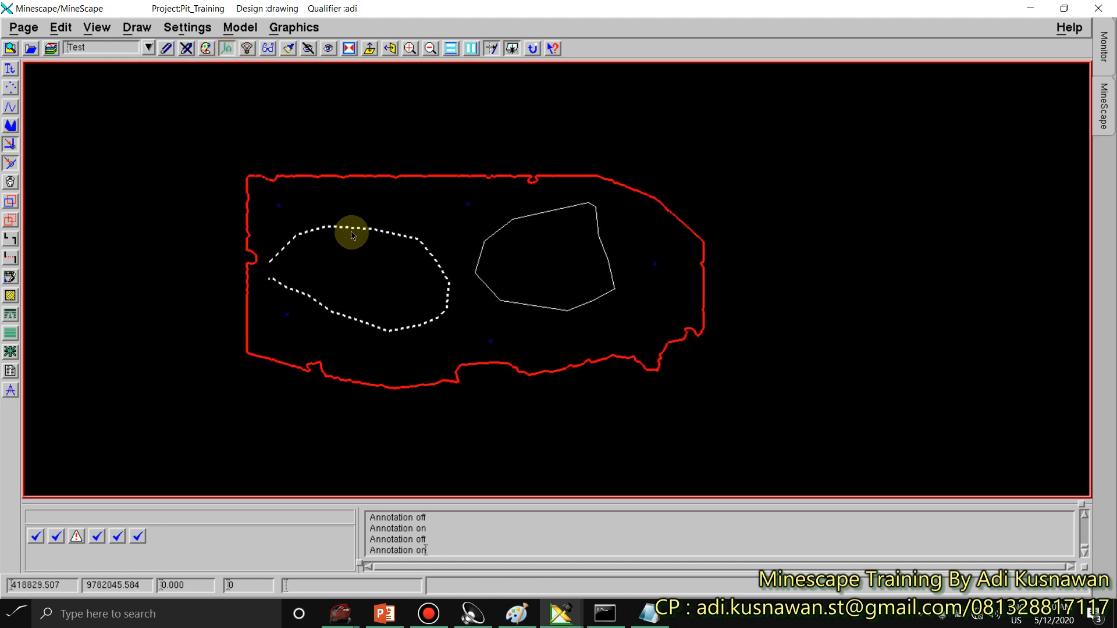
pyautogui.click(230, 52)
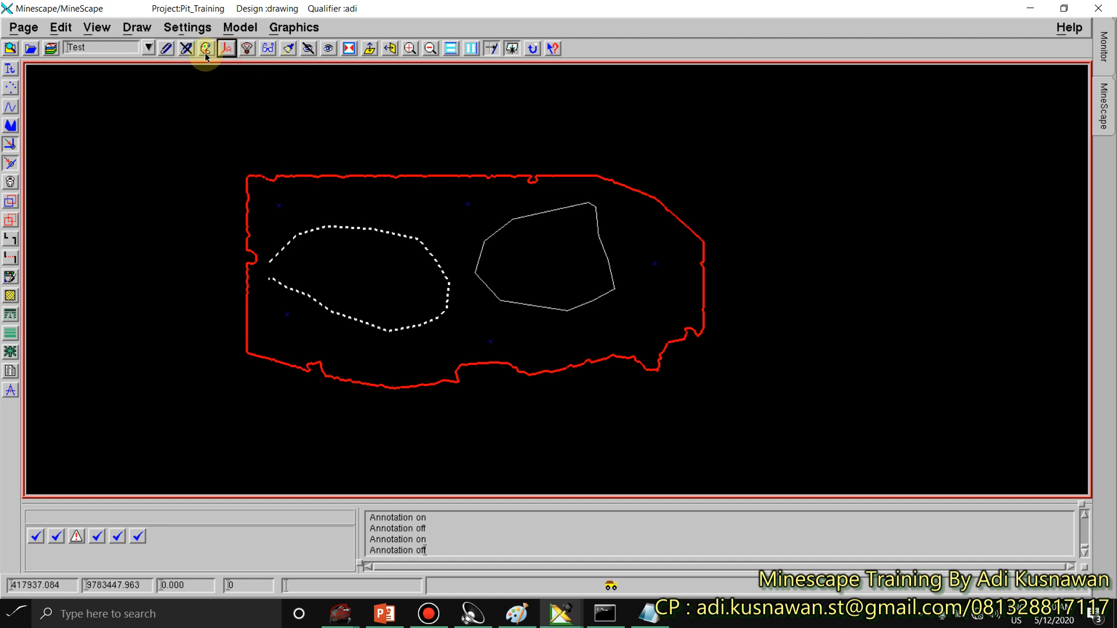
# Step: Review the Attributes Manager and the Detach Reference dialog, closing each without making changes
pyautogui.click(206, 50)
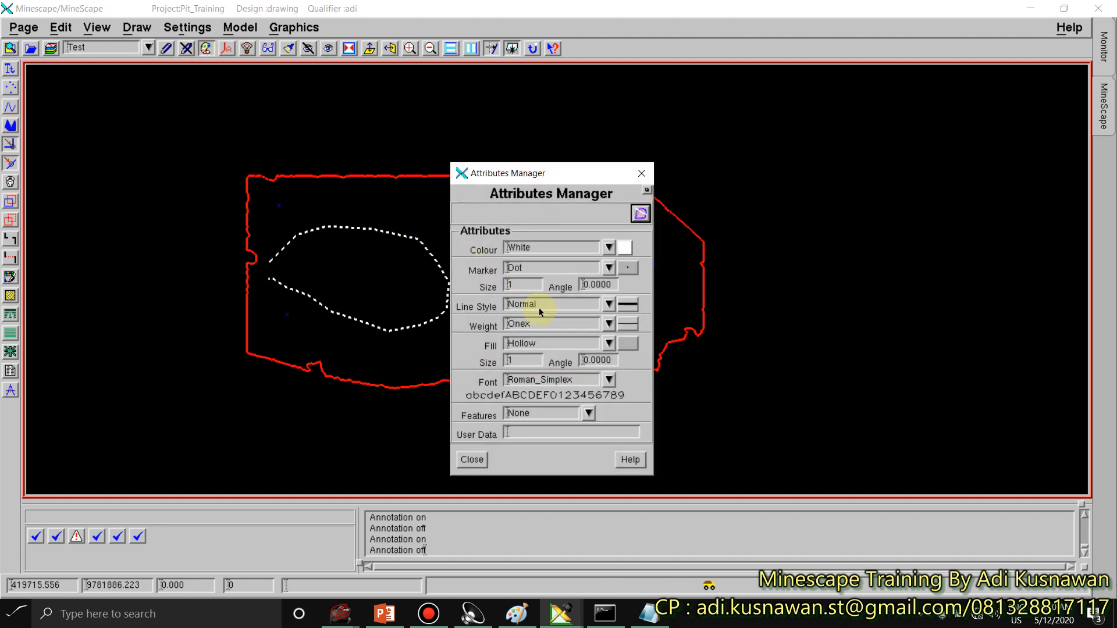
pyautogui.click(472, 460)
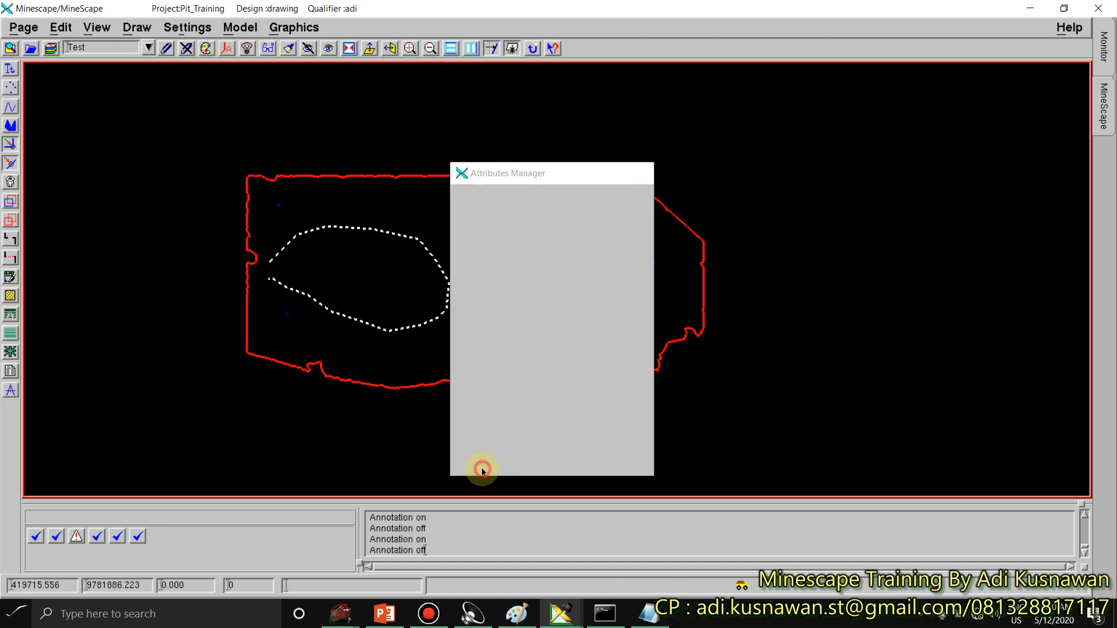
pyautogui.click(164, 49)
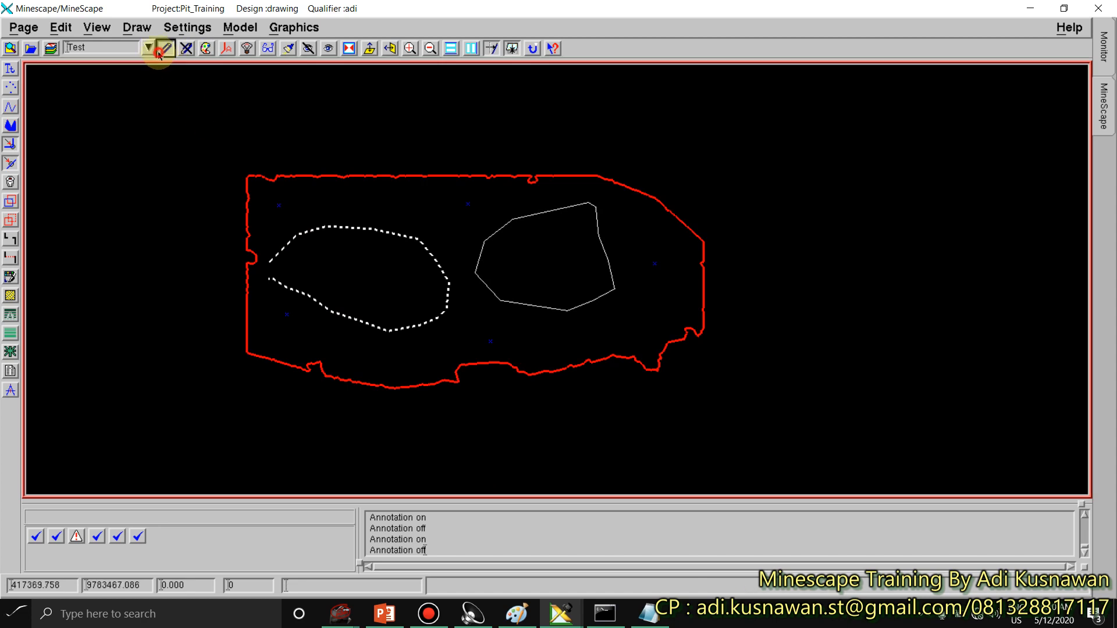
pyautogui.click(706, 382)
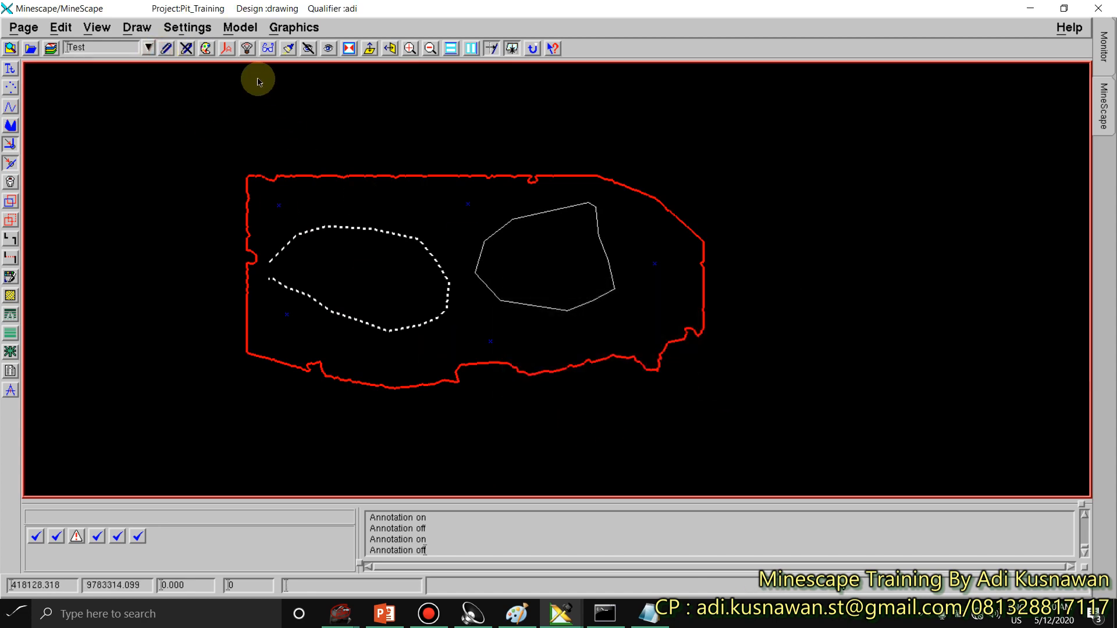
pyautogui.click(186, 48)
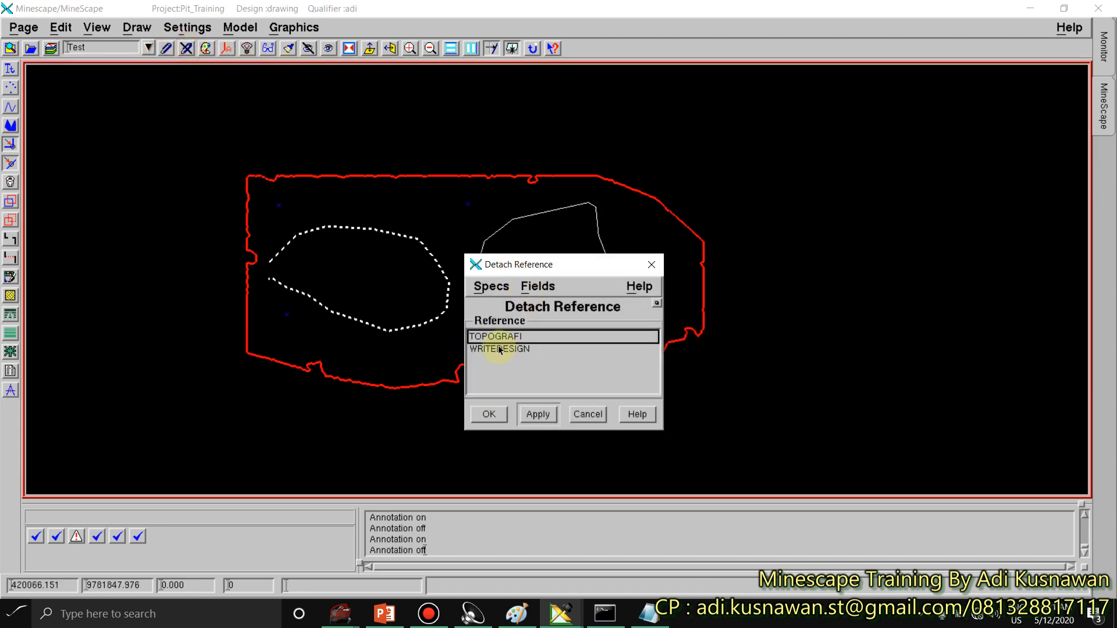
pyautogui.click(587, 414)
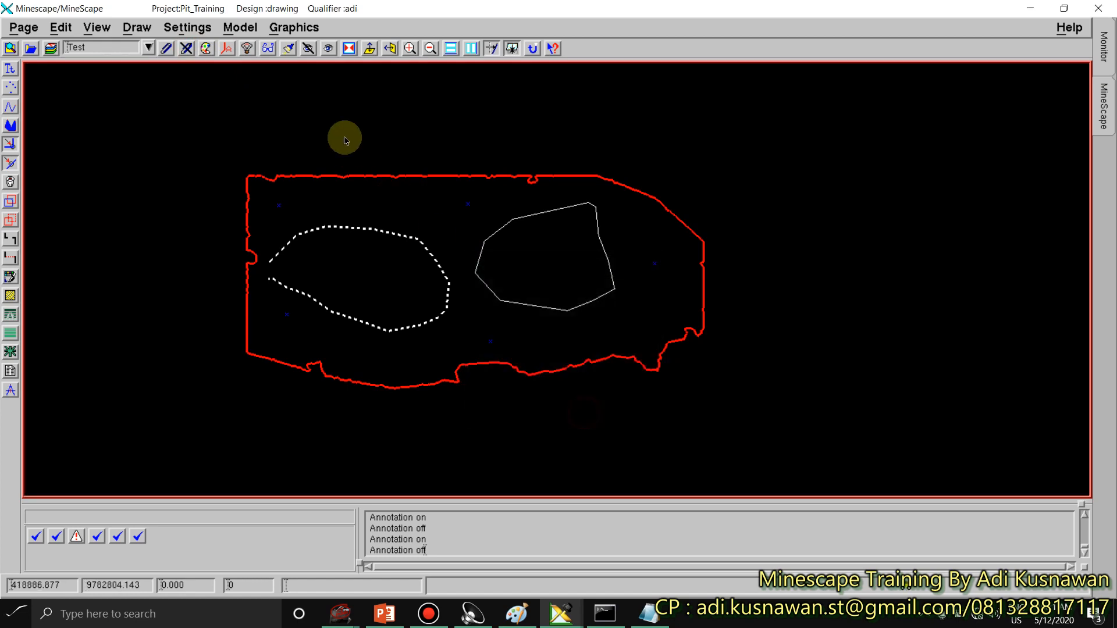
# Step: Refresh the drawing and examine the Reference Overrides for the topografi reference, cancelling without applying anything
pyautogui.click(287, 52)
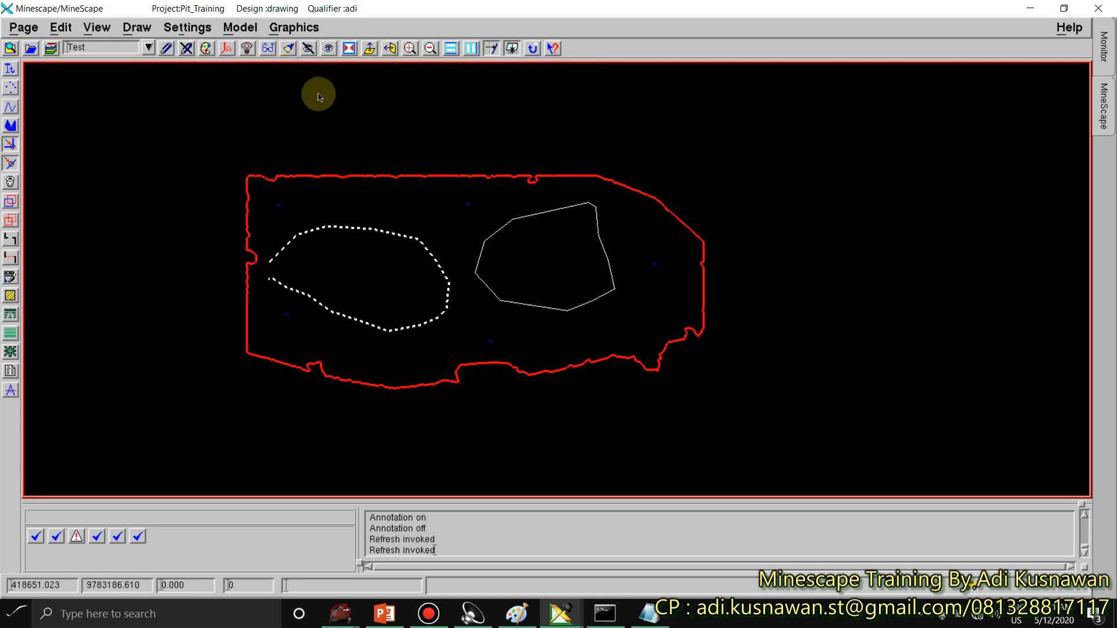
pyautogui.click(268, 49)
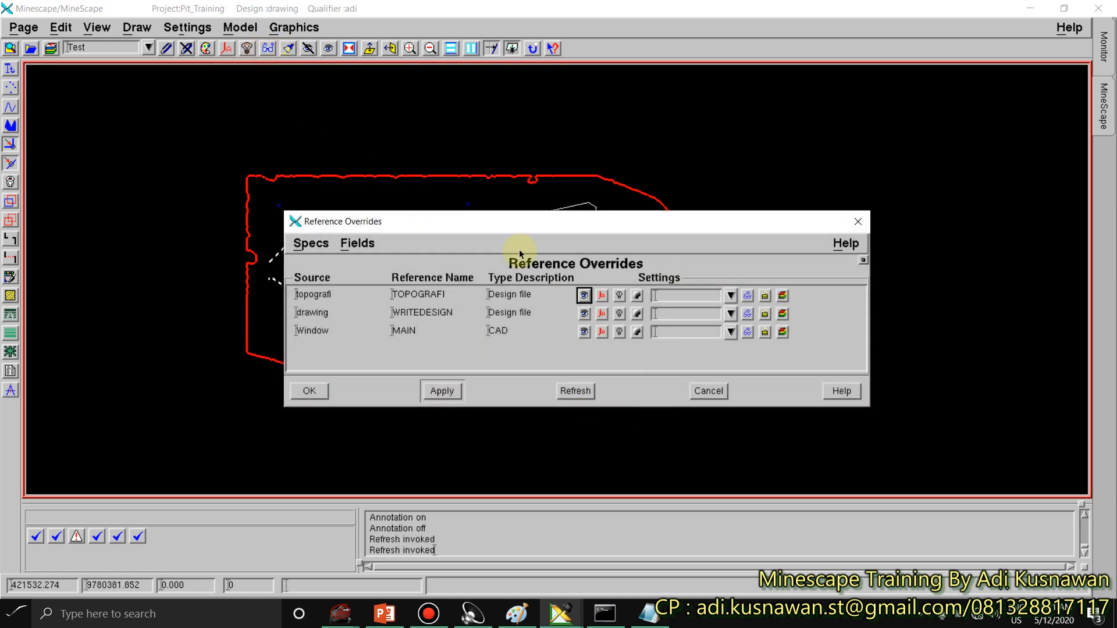
pyautogui.click(584, 296)
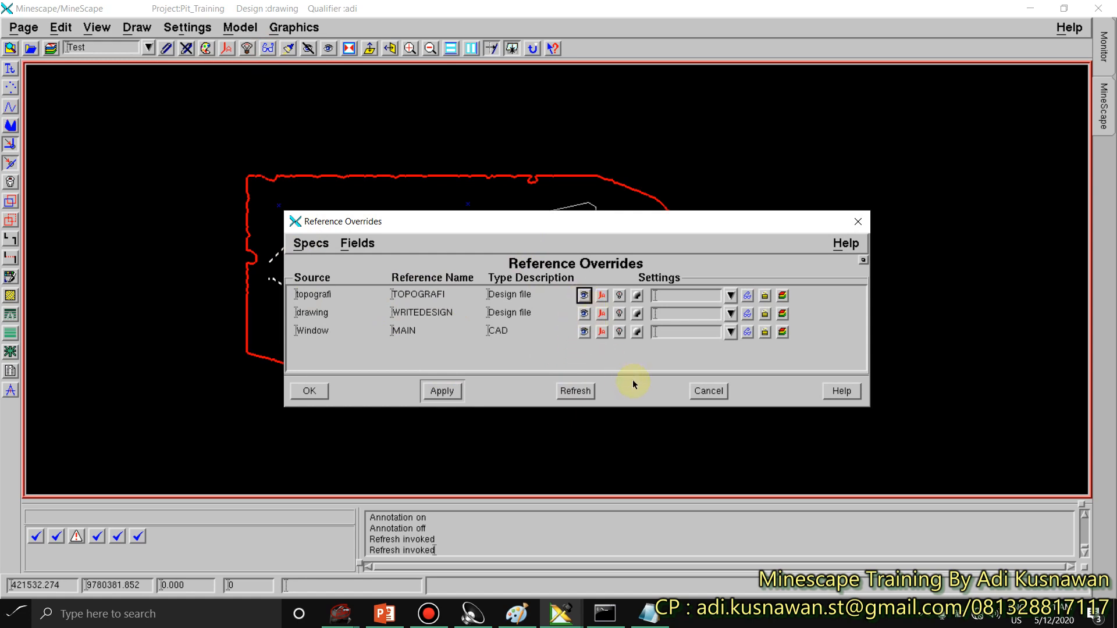
pyautogui.click(708, 391)
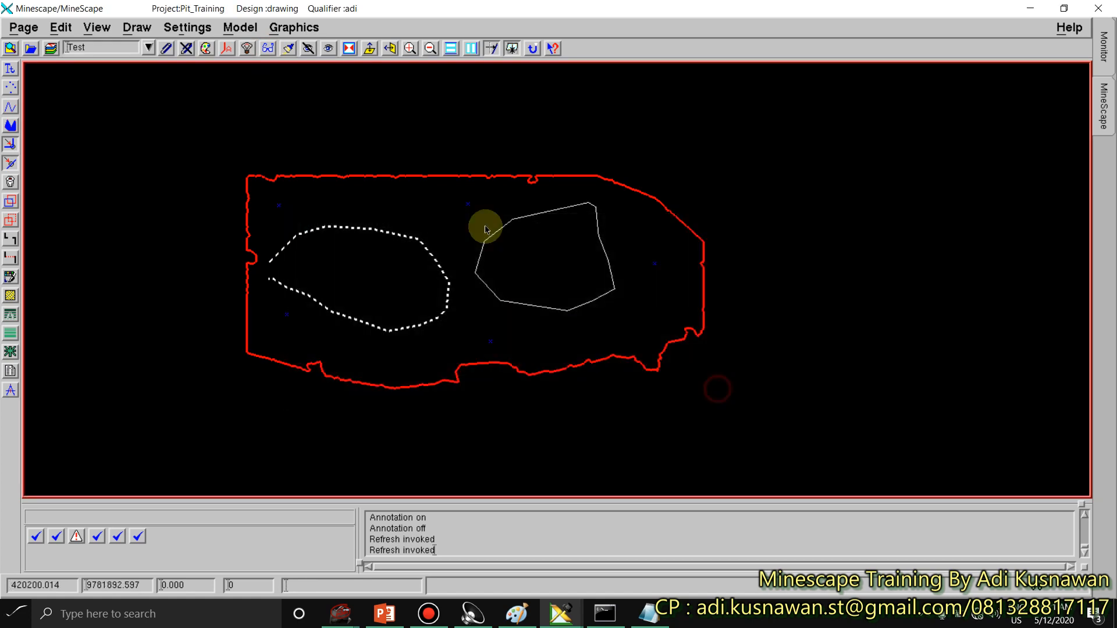
# Step: Turn the light model on to see the design shaded, and turn it off again
pyautogui.click(247, 48)
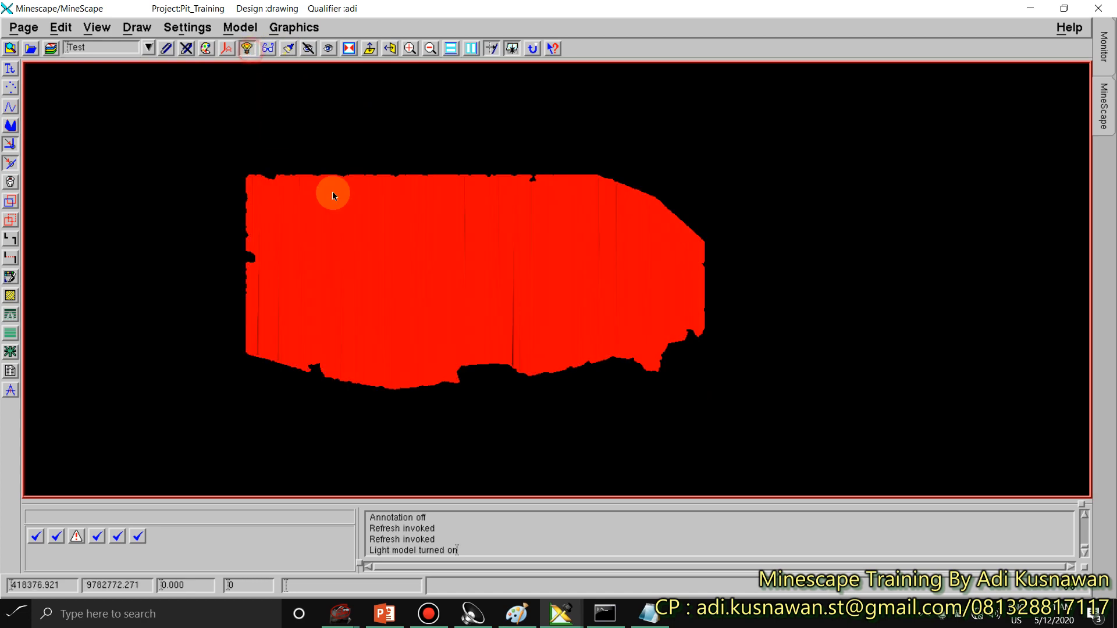
pyautogui.click(248, 51)
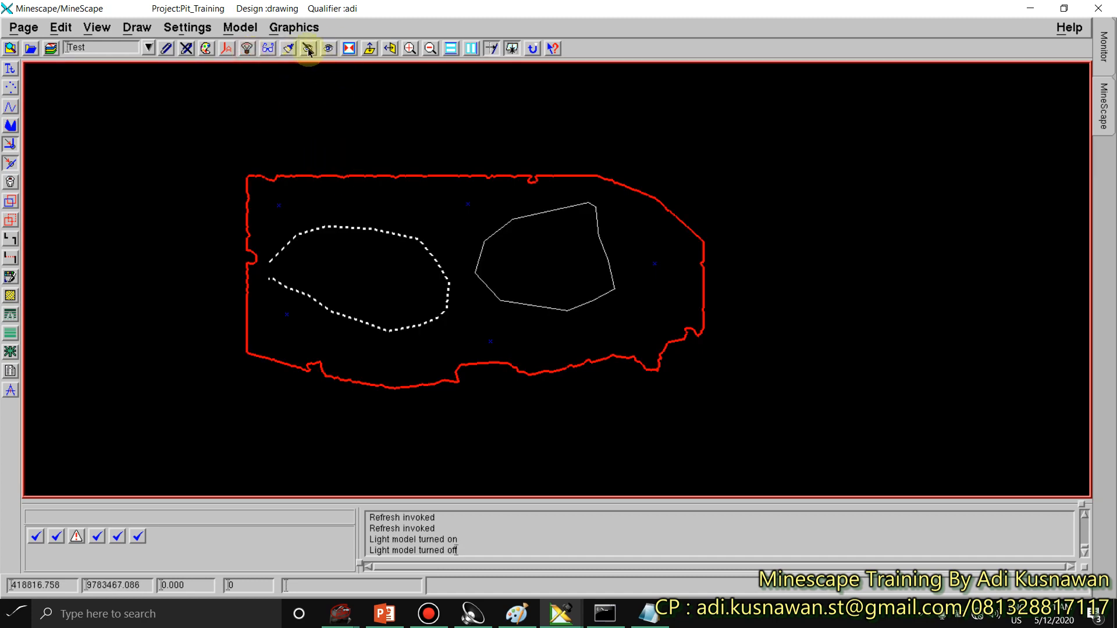
# Step: Toggle the display of the topografi reference in the Reference Overrides and accept the dialog
pyautogui.click(267, 49)
pyautogui.click(588, 302)
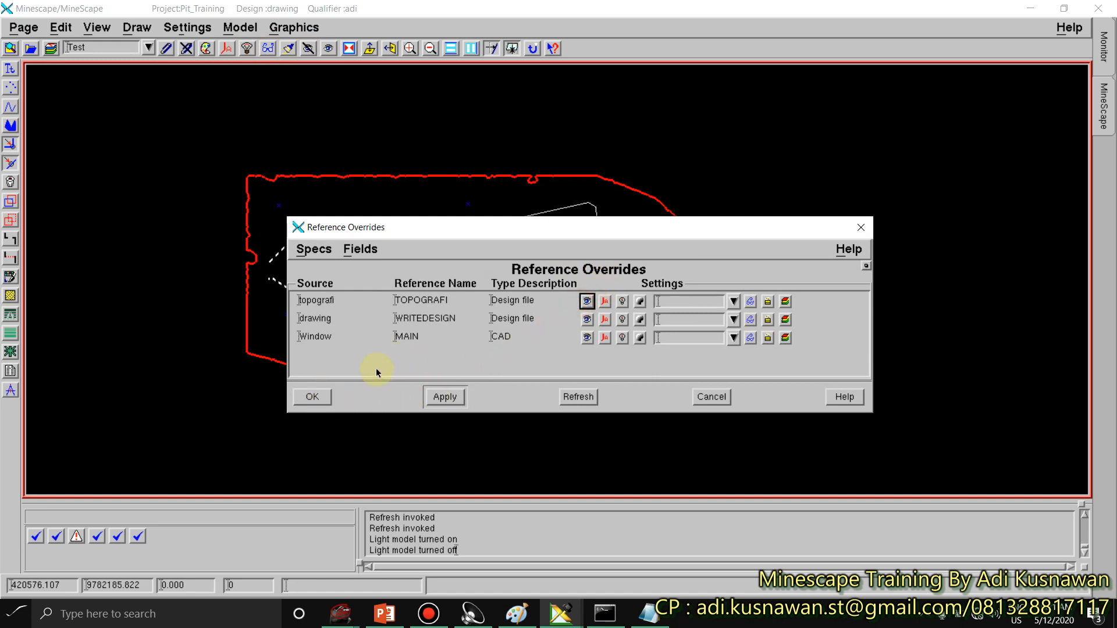
pyautogui.click(325, 397)
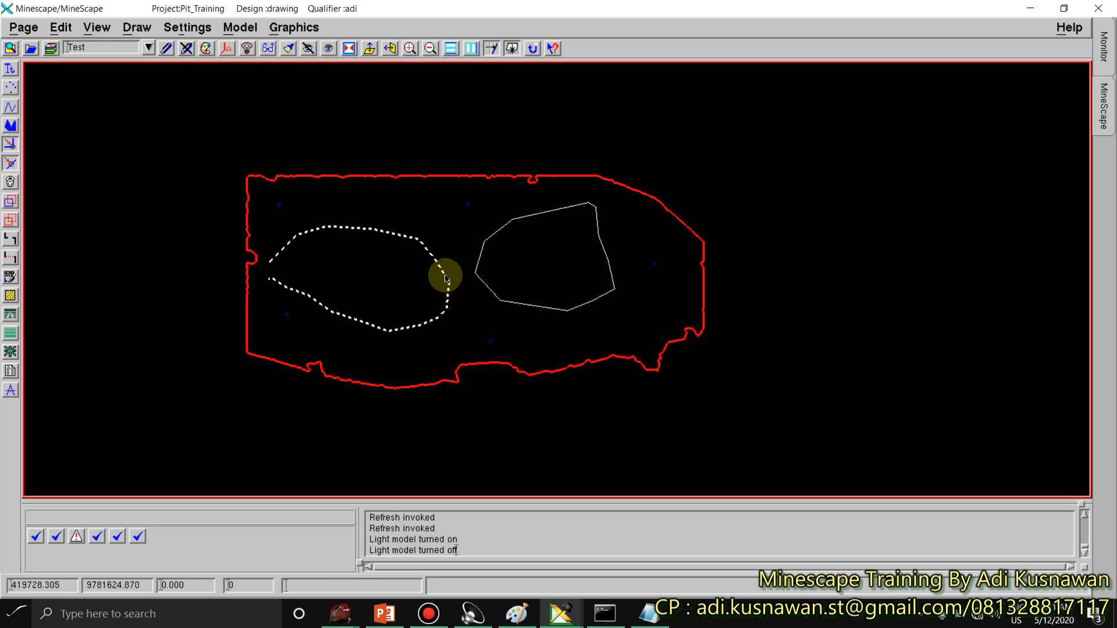
# Step: Hide the dashed line inside the red boundary, and show the hidden elements again
pyautogui.click(446, 303)
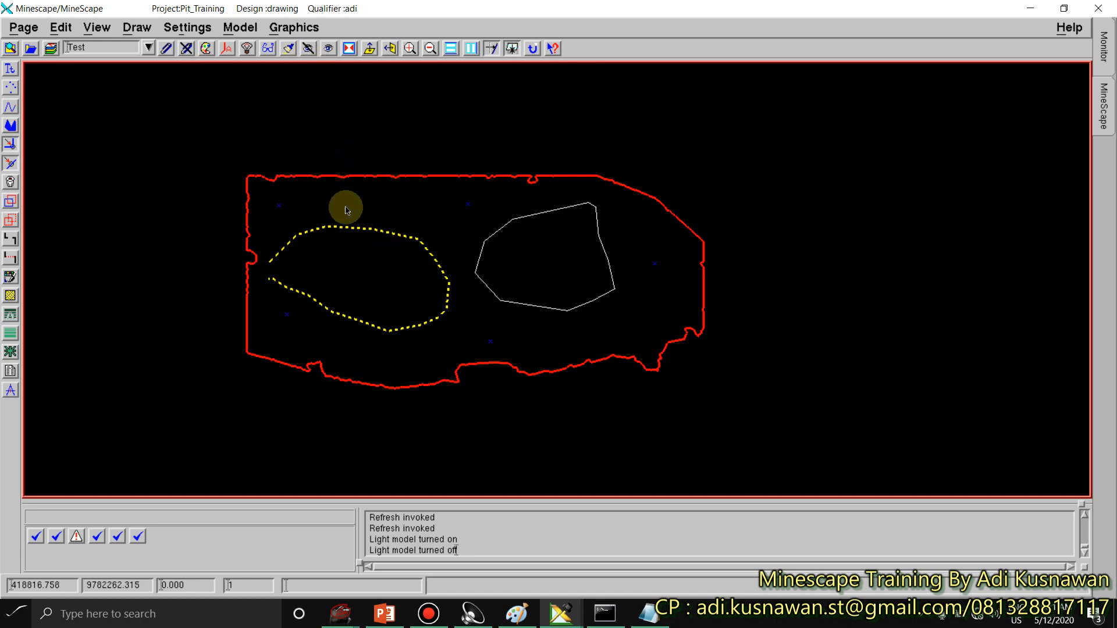
pyautogui.click(309, 50)
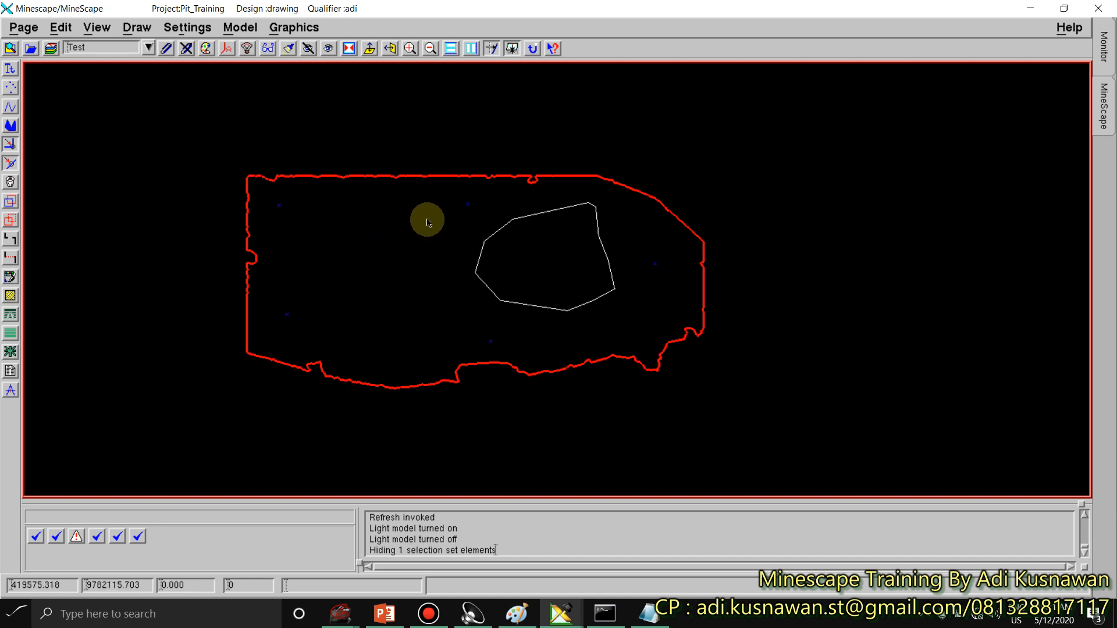
pyautogui.click(330, 51)
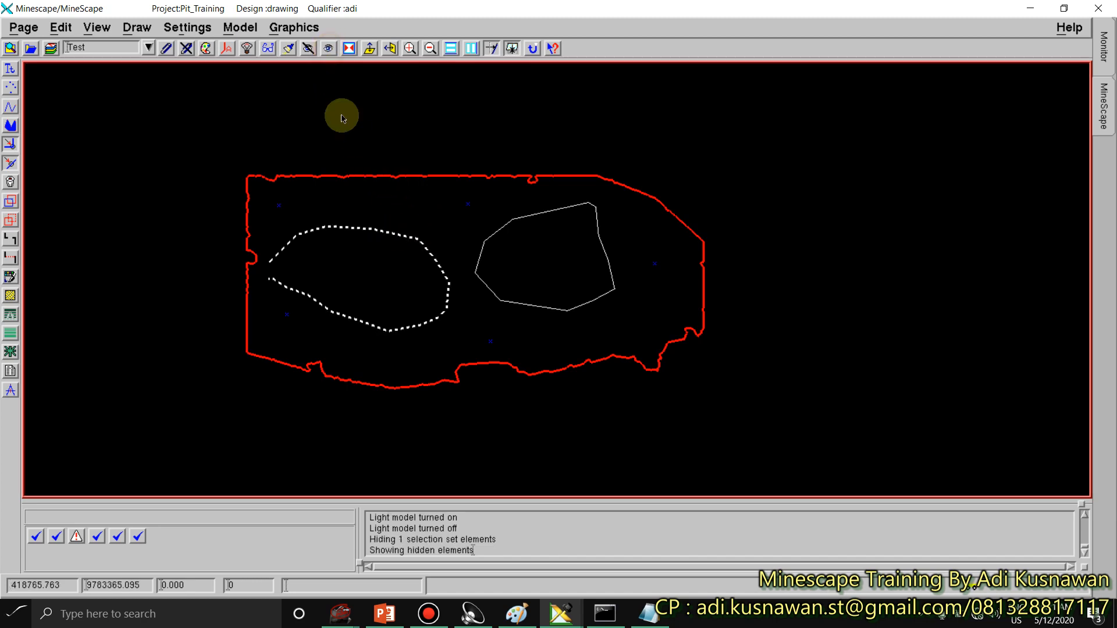
pyautogui.click(369, 48)
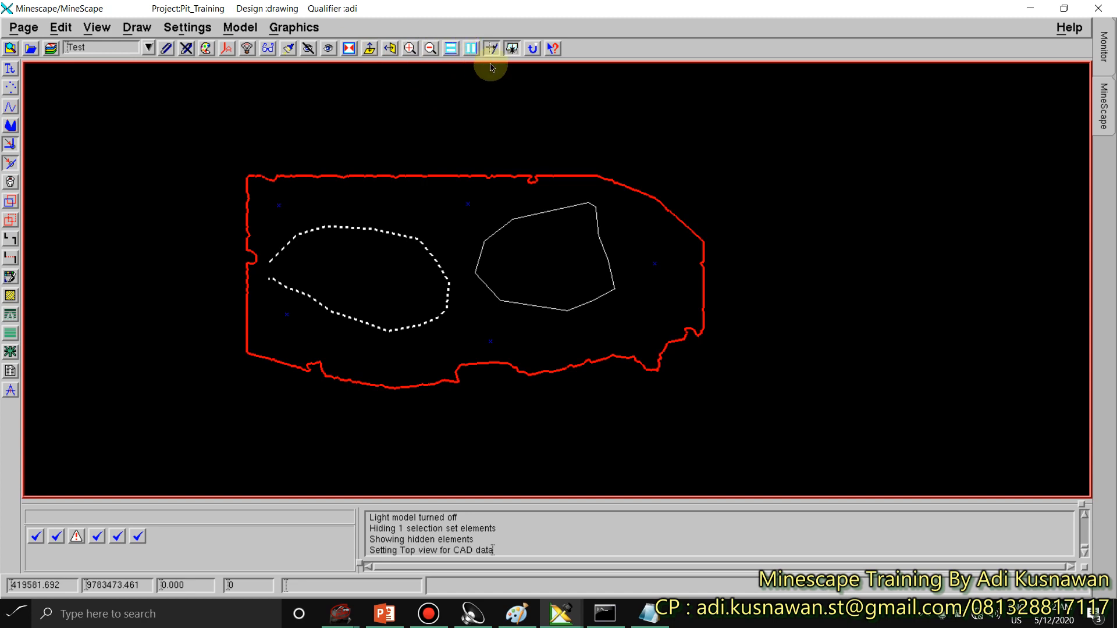
# Step: Review the CAD Undo dialog and the available editing commands with their Copy options, without applying any
pyautogui.click(533, 49)
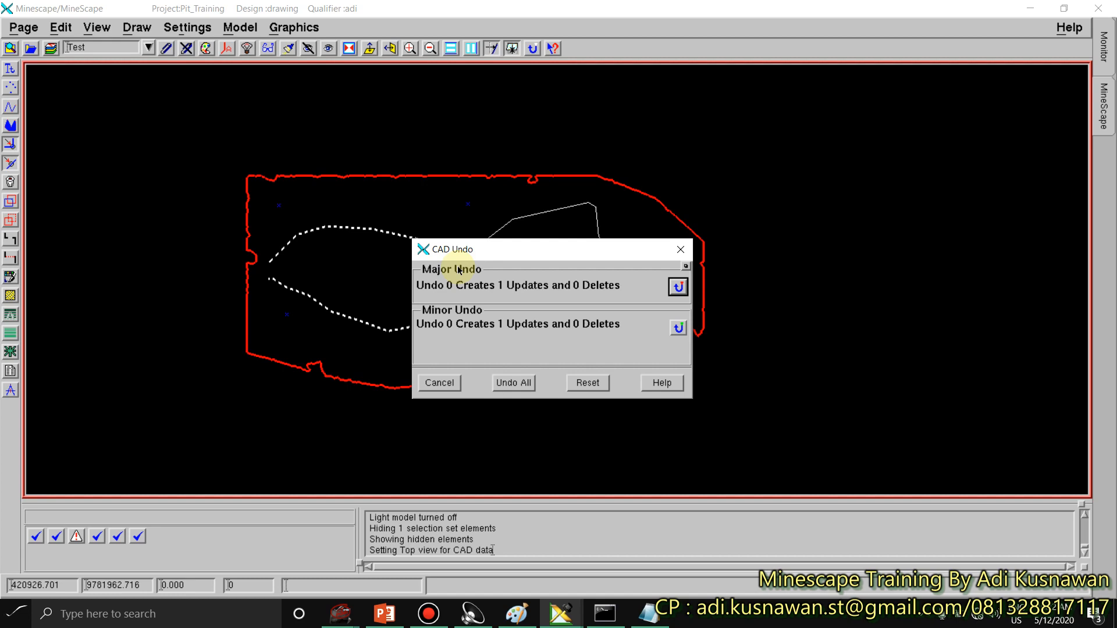
pyautogui.click(442, 384)
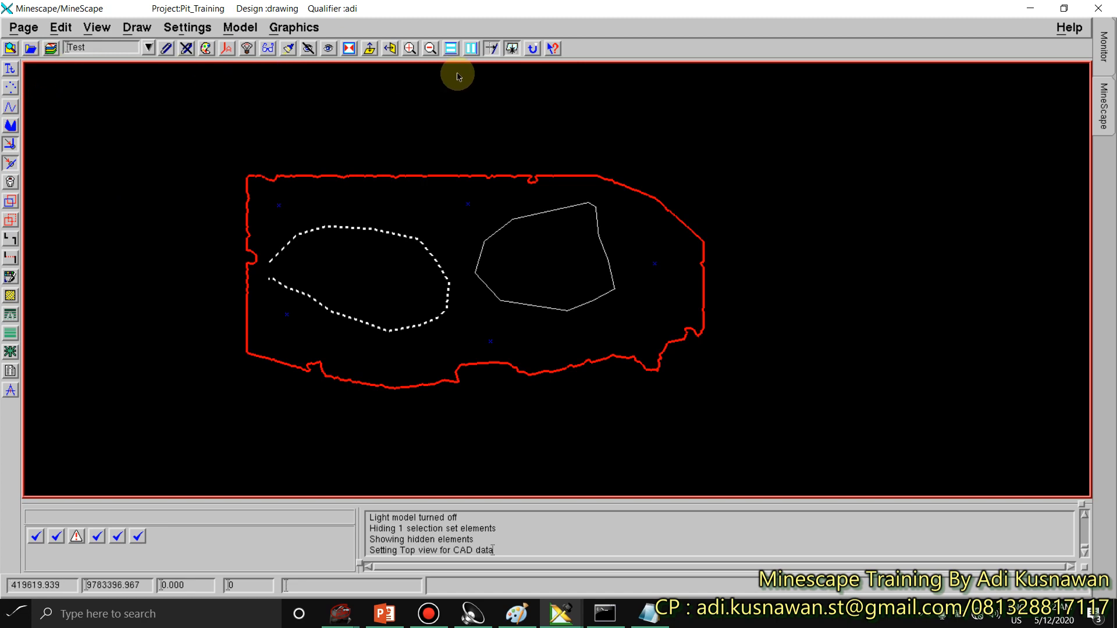
pyautogui.click(60, 27)
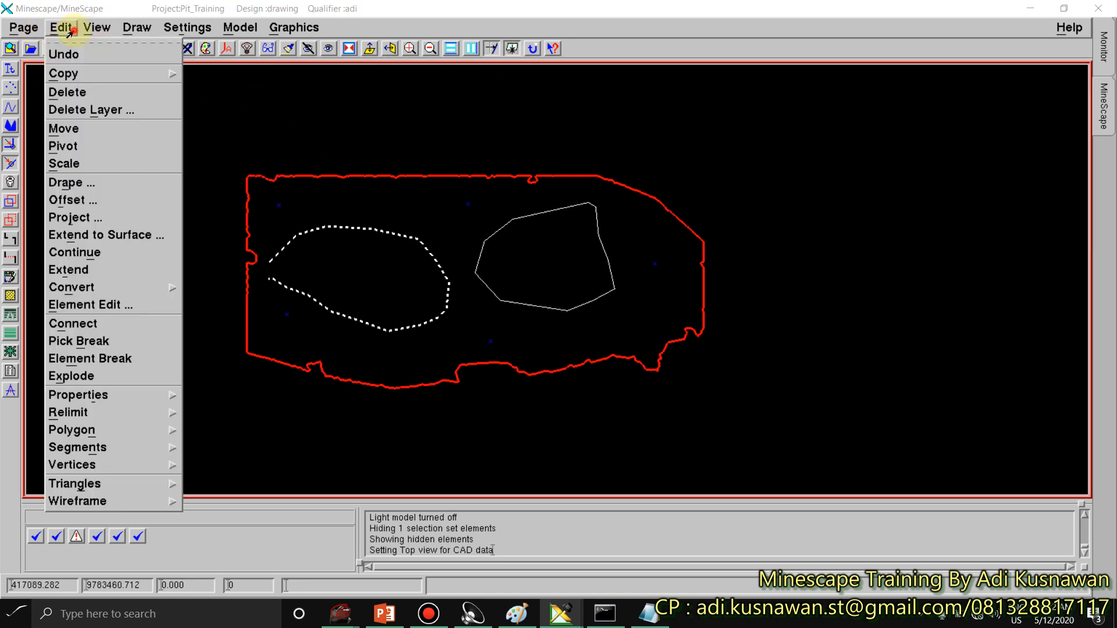
pyautogui.click(104, 73)
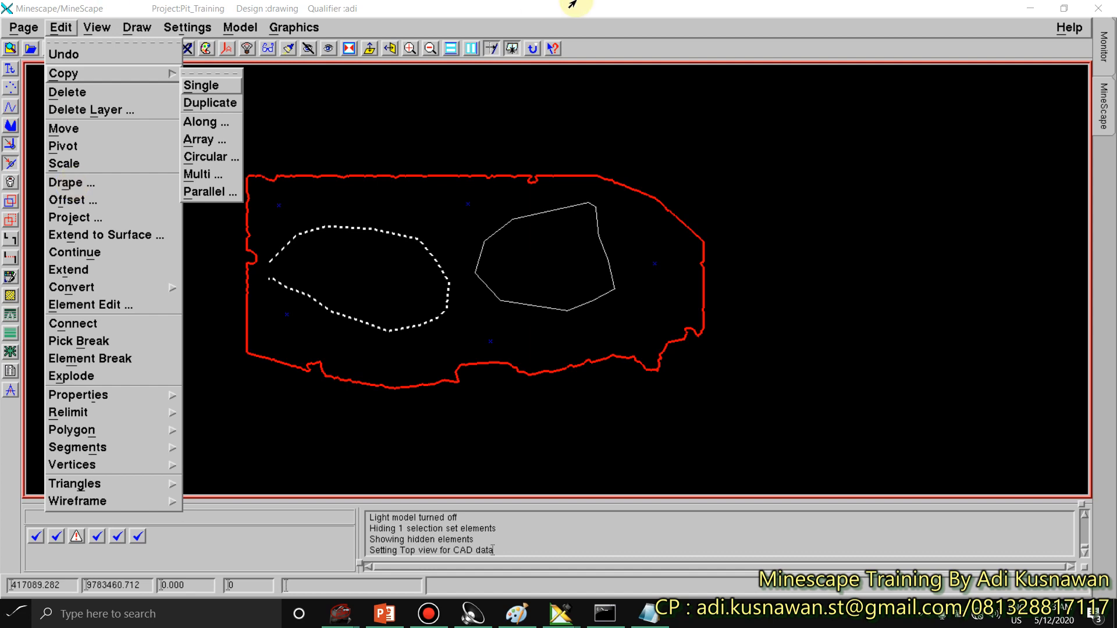
pyautogui.click(324, 211)
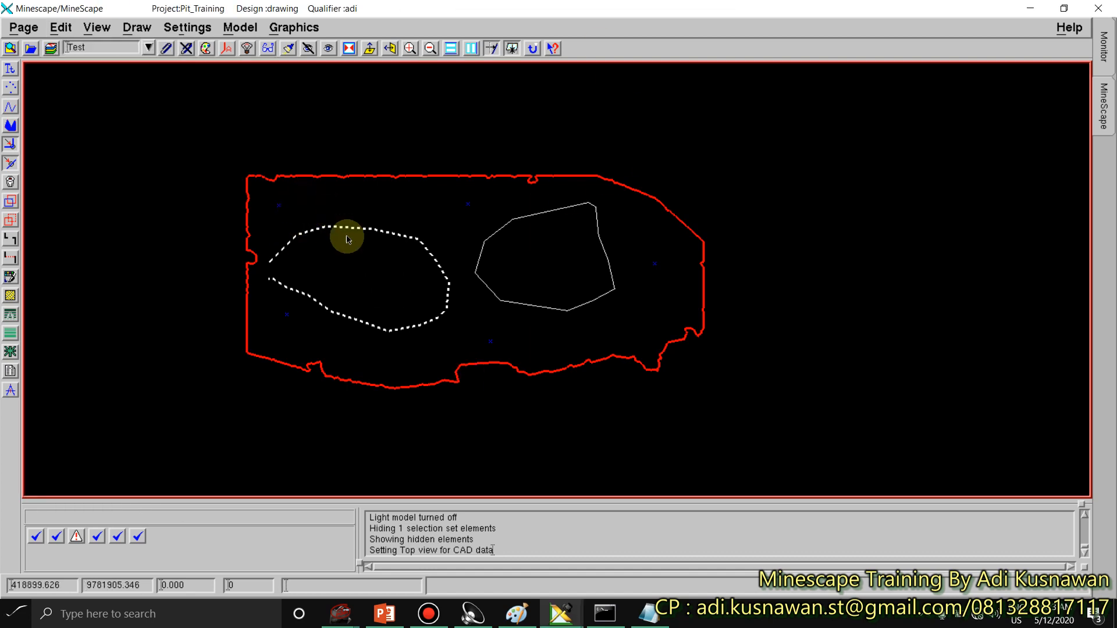
# Step: Examine the vertex coordinates of the dashed line in its element details
pyautogui.hotkey('ctrl', 'd')
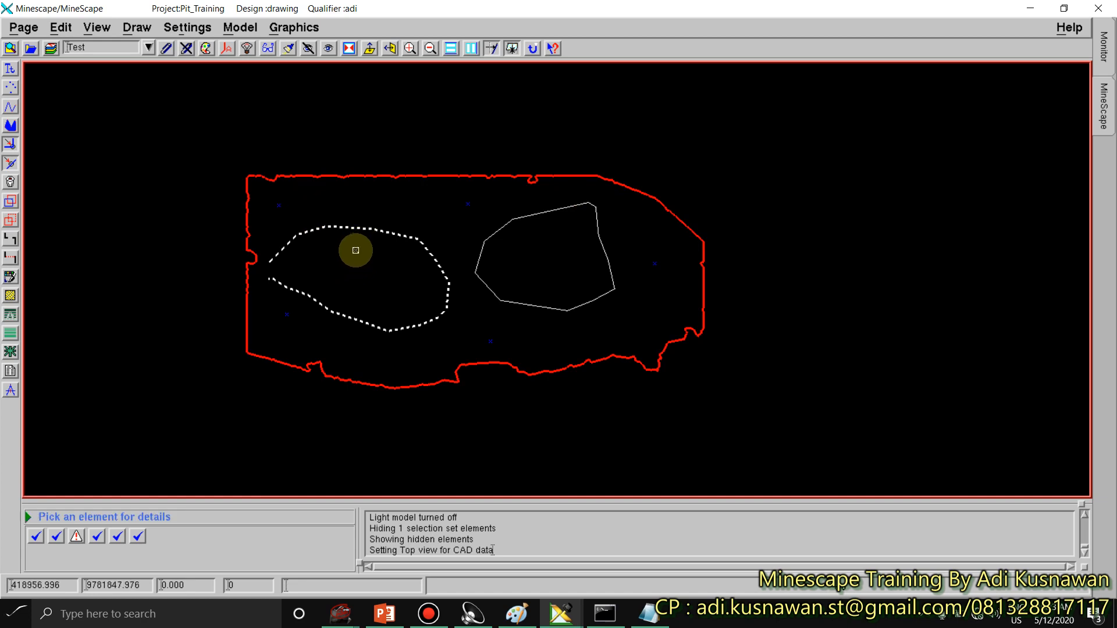
pyautogui.click(352, 230)
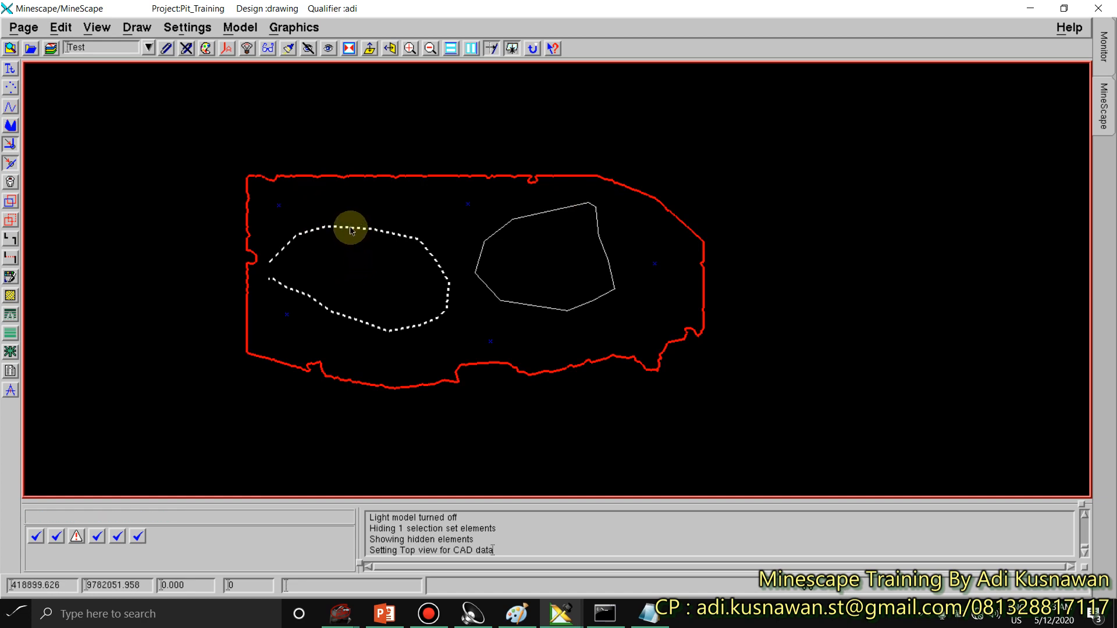
pyautogui.hotkey('ctrl', 'd')
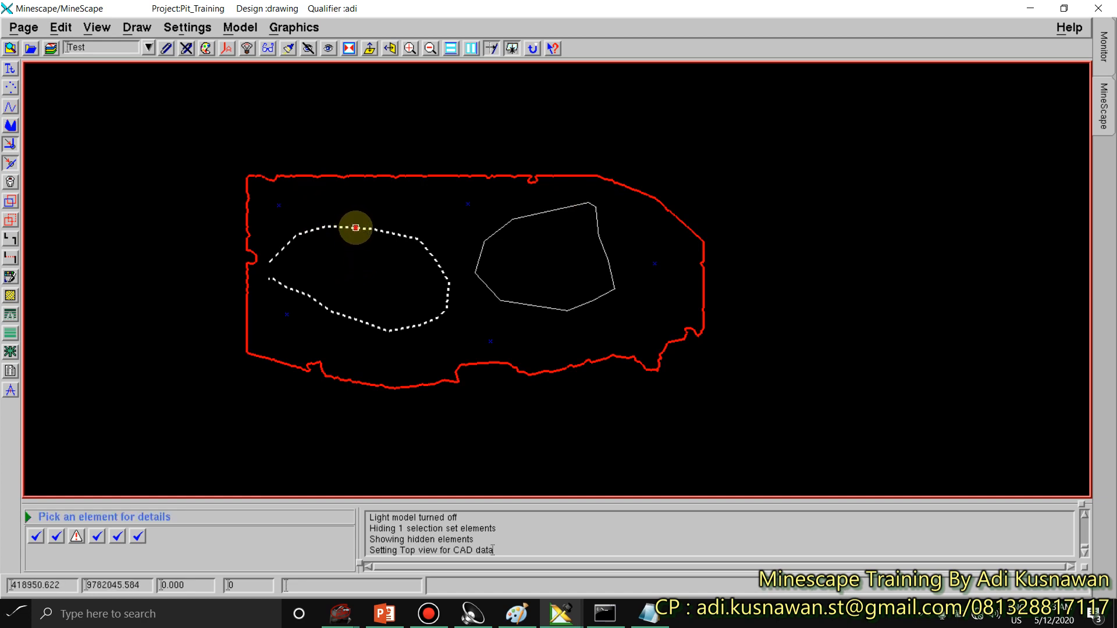
pyautogui.click(355, 228)
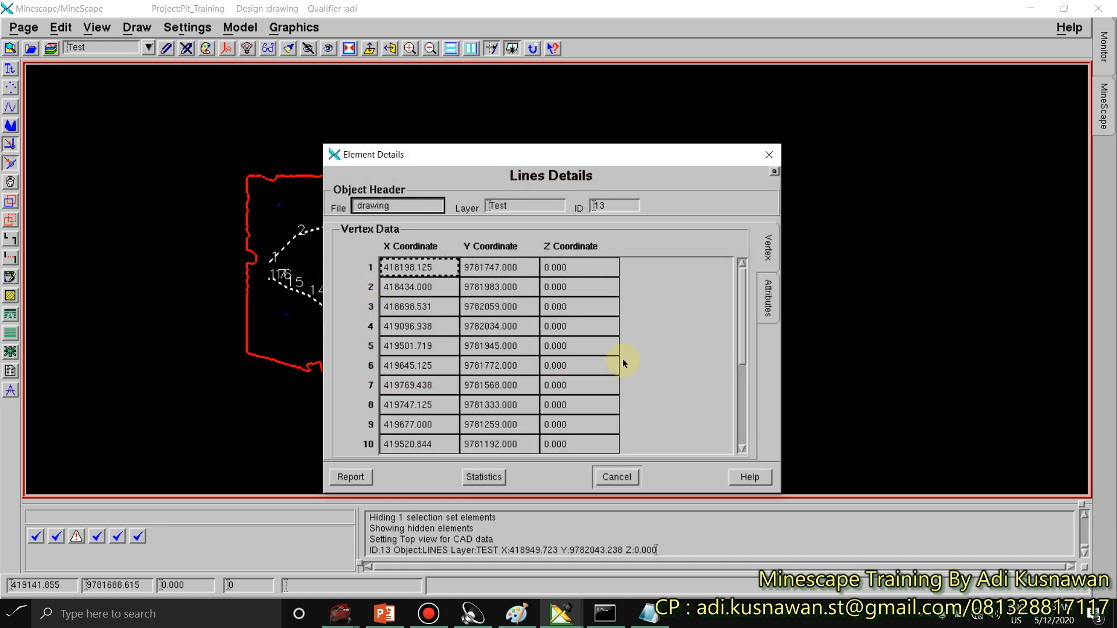
pyautogui.moveTo(742, 299); pyautogui.dragTo(743, 402)
pyautogui.click(616, 477)
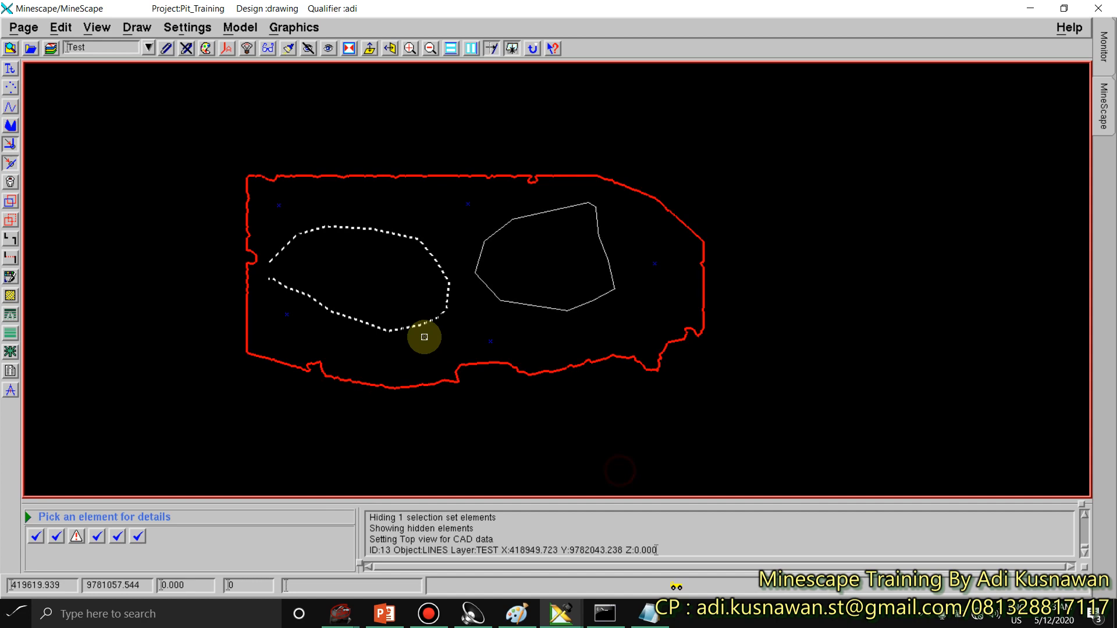
pyautogui.click(400, 315)
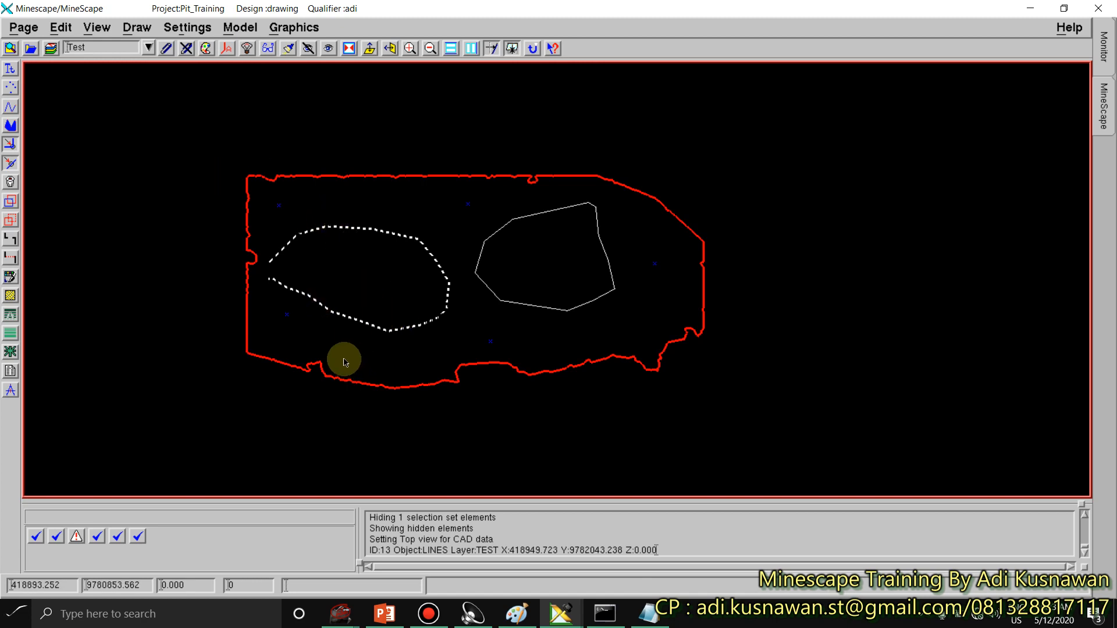
# Step: Attach the topografi design file as reference Topografi_1, displaying only its TOPO_ORIG layer
pyautogui.moveTo(344, 360); pyautogui.dragTo(459, 247, button='middle')
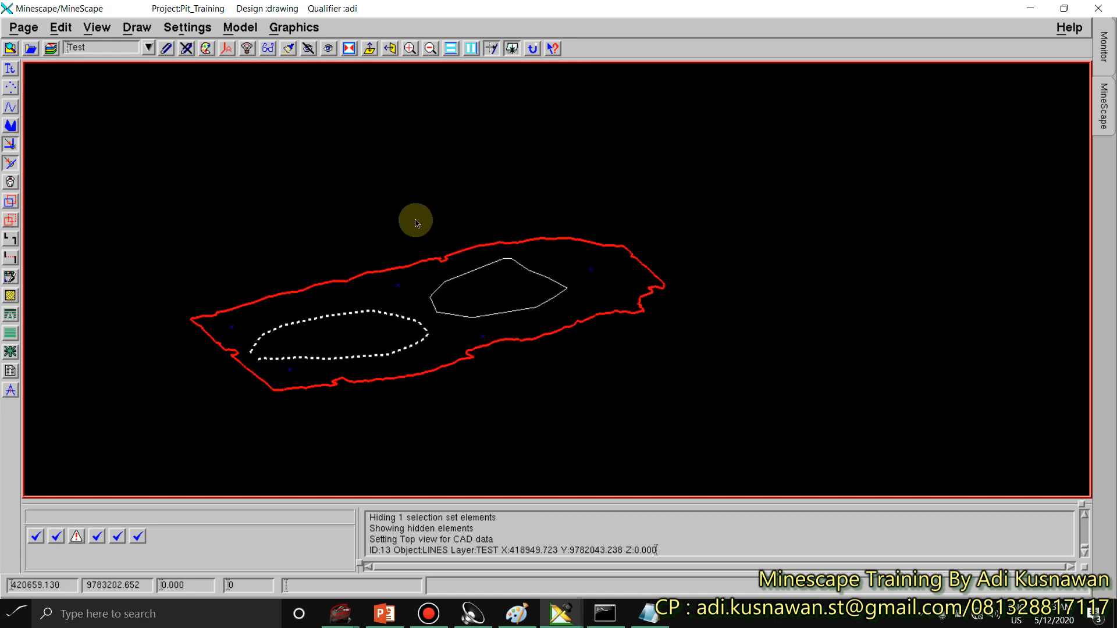
pyautogui.click(166, 49)
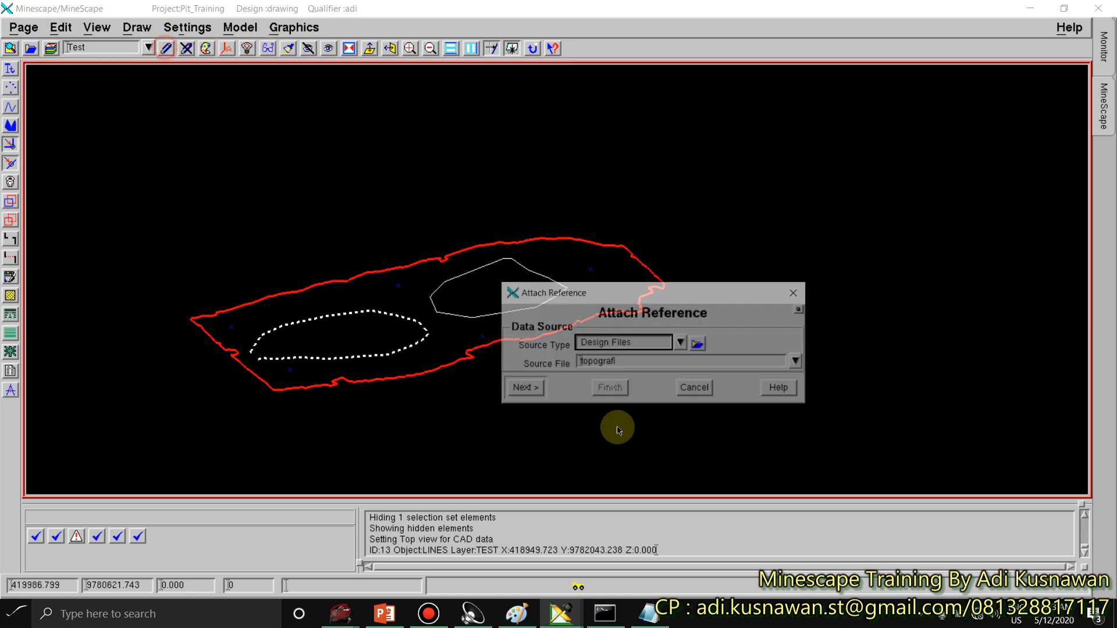
pyautogui.click(523, 388)
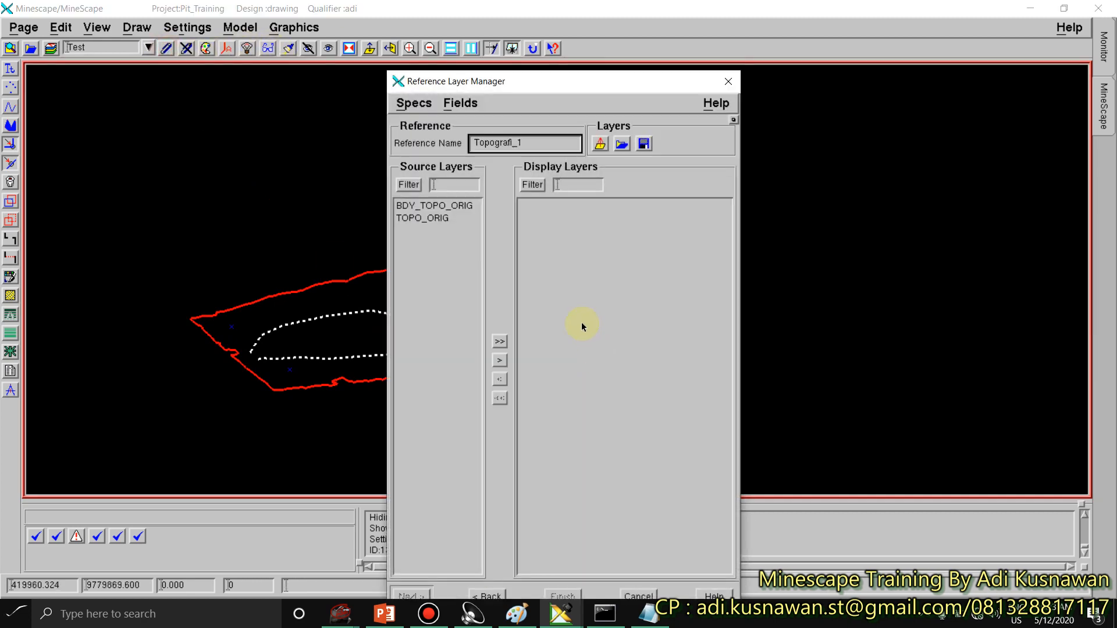
pyautogui.doubleClick(445, 217)
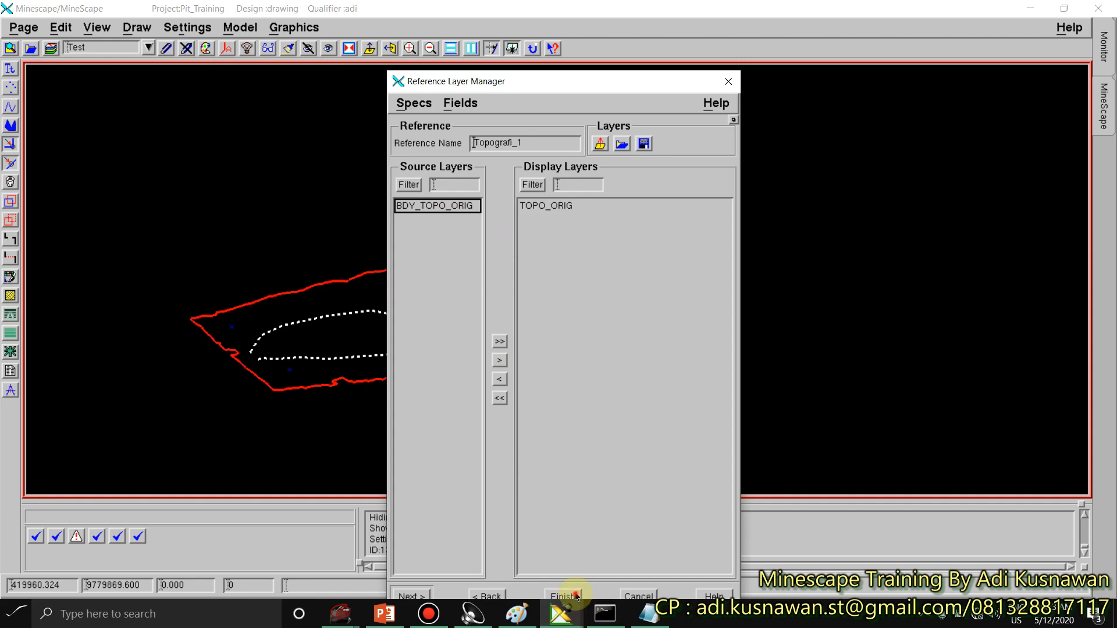
pyautogui.click(563, 595)
# Step: Examine from several 3D angles how the dashed line lies relative to the topography points, and return to the plan view
pyautogui.scroll(2, 338, 338)
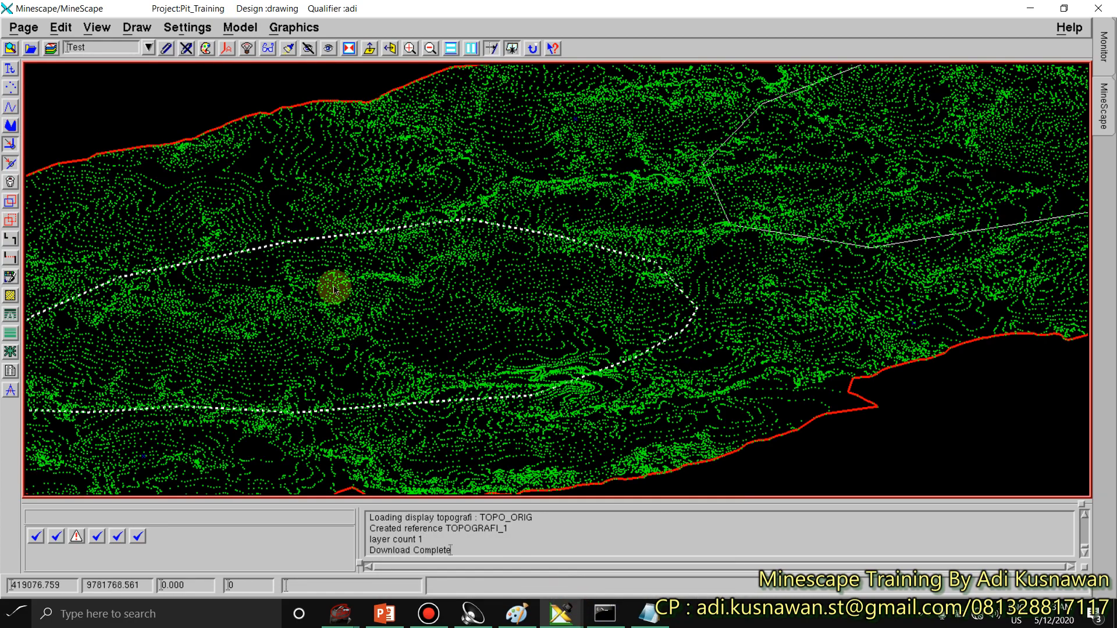
pyautogui.scroll(-1, 536, 215)
pyautogui.moveTo(495, 290); pyautogui.dragTo(550, 253, button='middle')
pyautogui.rightClick(550, 252)
pyautogui.click(457, 293)
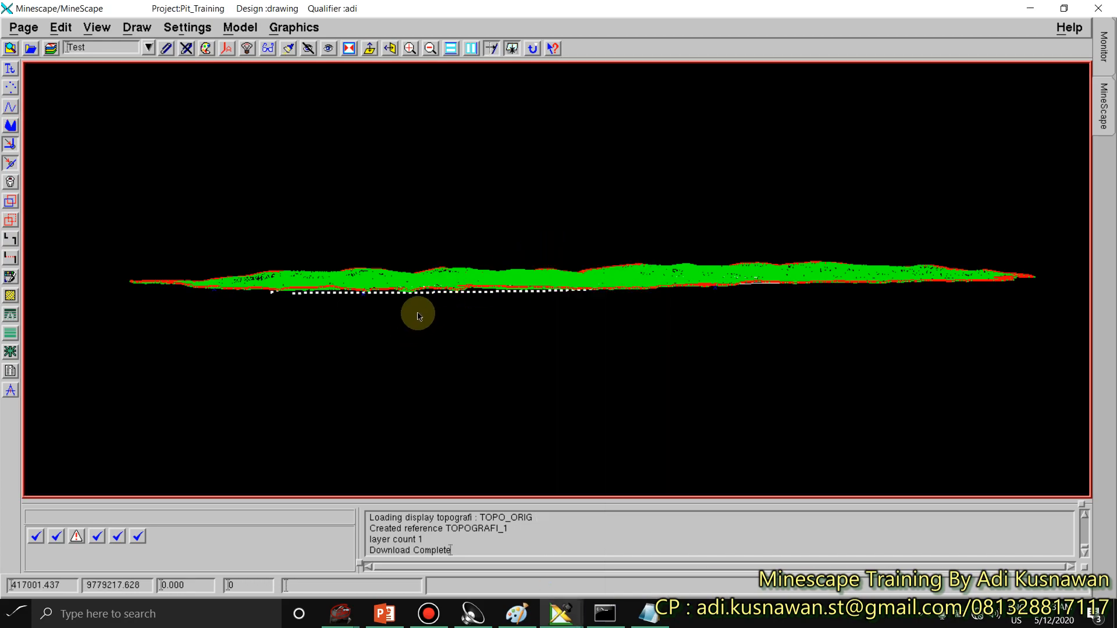
pyautogui.moveTo(416, 312); pyautogui.dragTo(456, 308, button='middle')
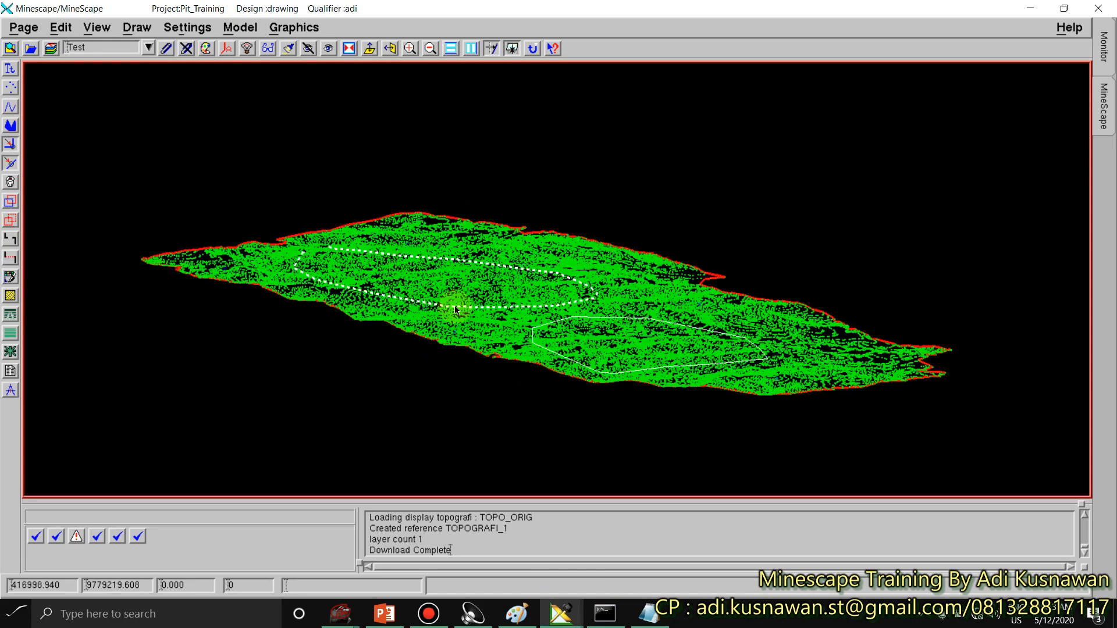
pyautogui.rightClick(452, 326)
pyautogui.scroll(-1, 444, 364)
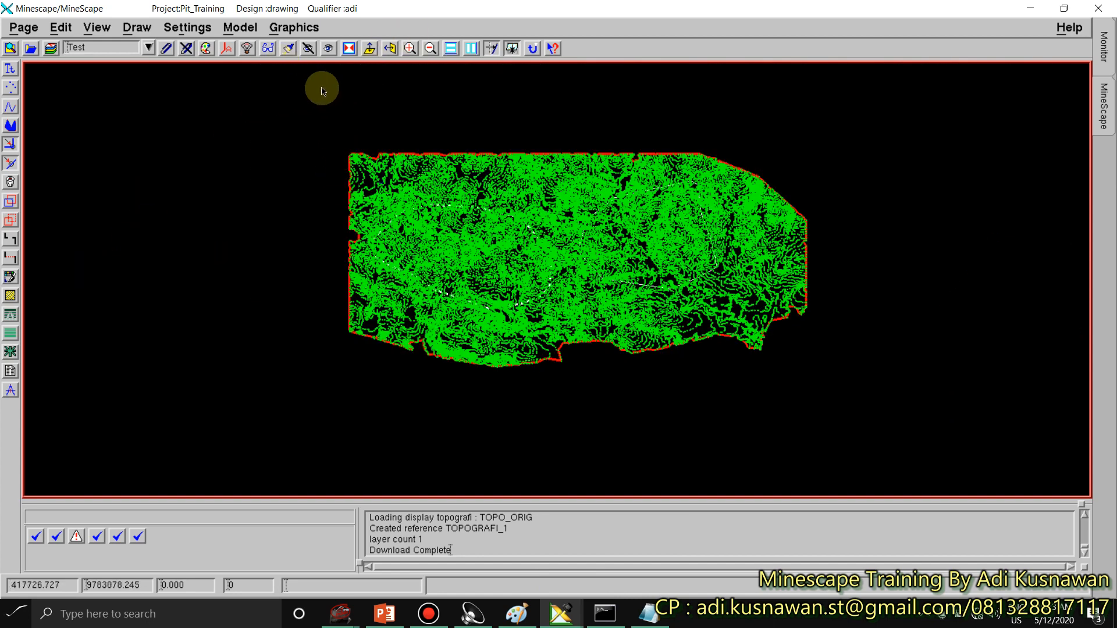
# Step: Set a cross-section view along a north-south line passing through the dashed line
pyautogui.click(390, 50)
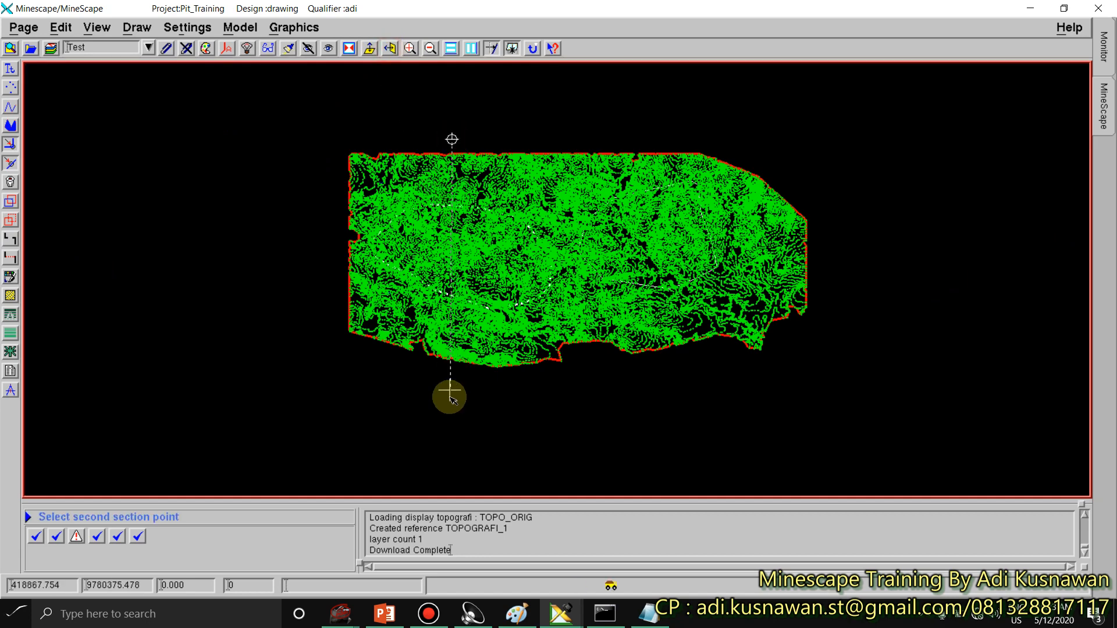
pyautogui.click(451, 433)
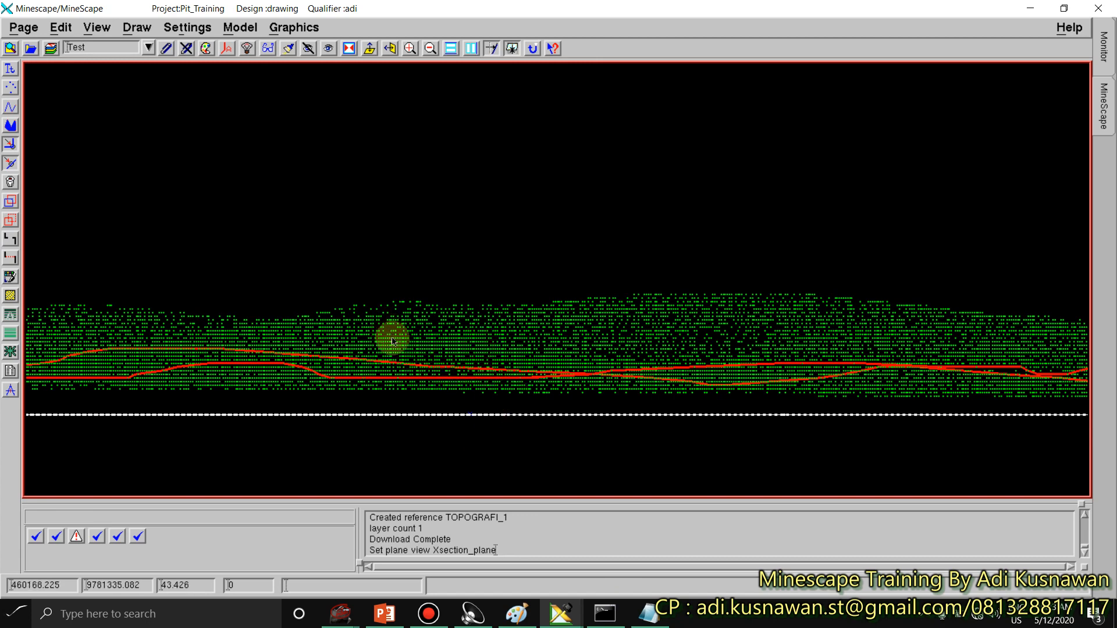
pyautogui.scroll(-1, 441, 384)
# Step: Drape the dashed line onto the surface T_Topo_Orig with a sampling density of 2
pyautogui.click(443, 401)
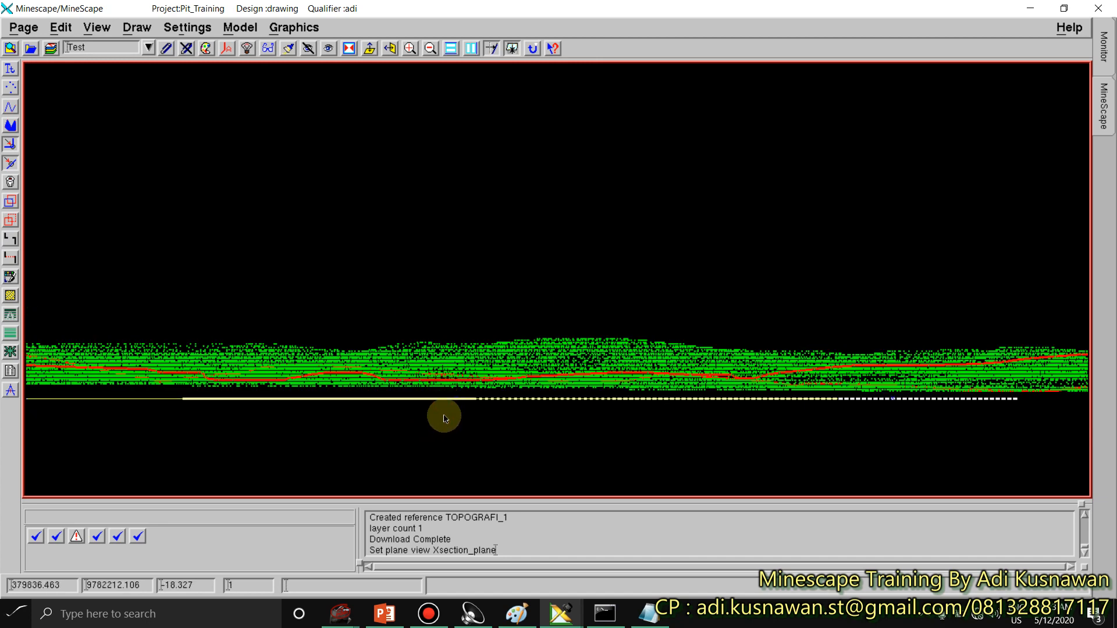
pyautogui.click(393, 419)
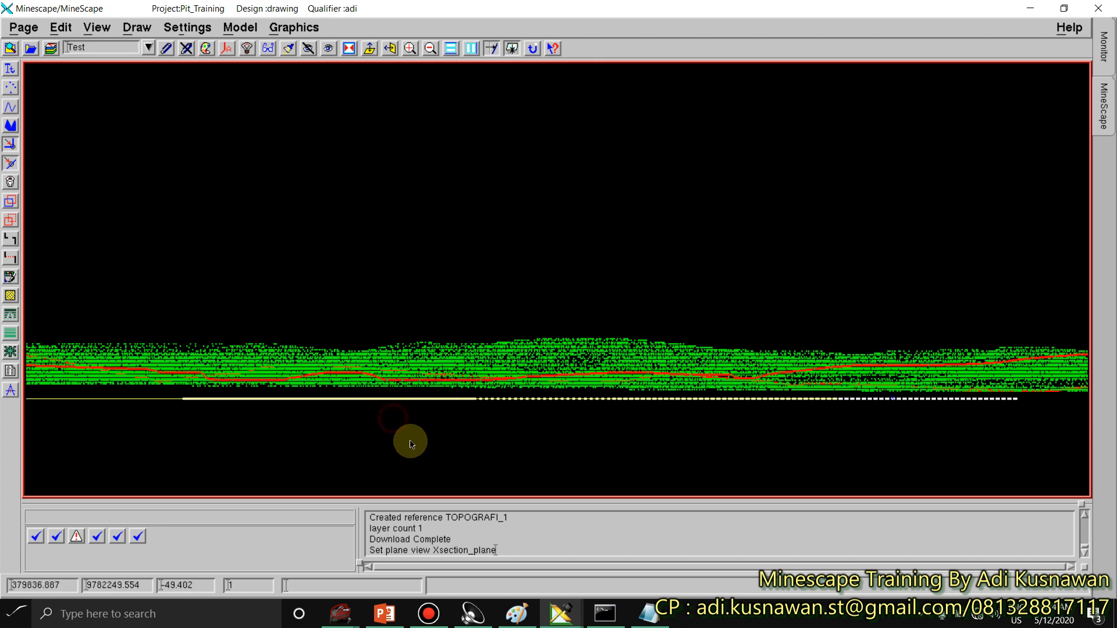
pyautogui.click(196, 401)
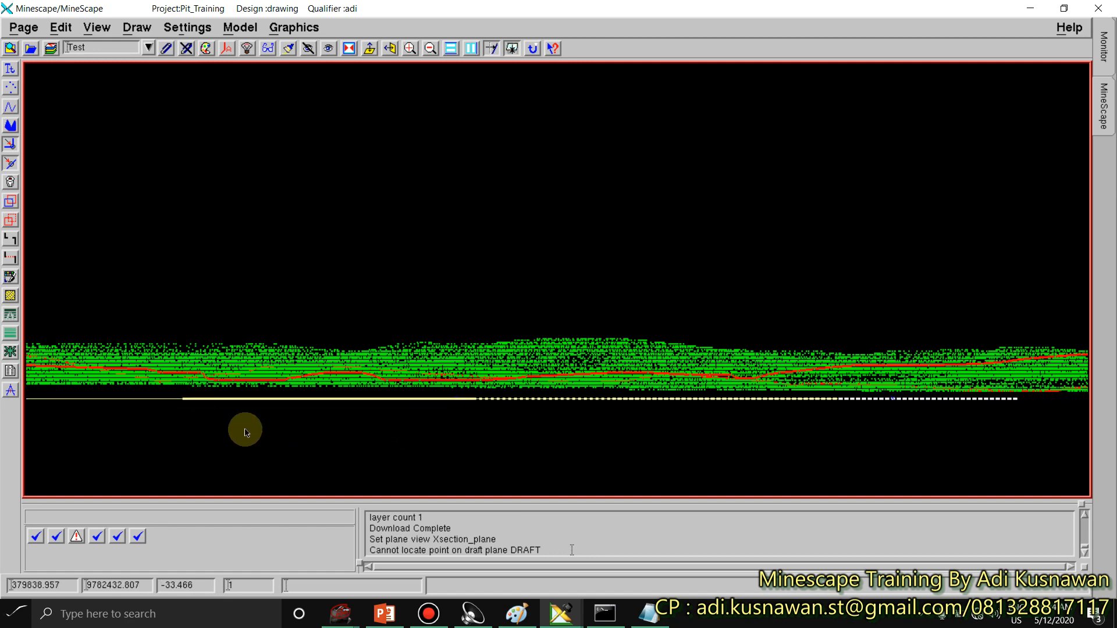
pyautogui.click(60, 27)
pyautogui.click(67, 182)
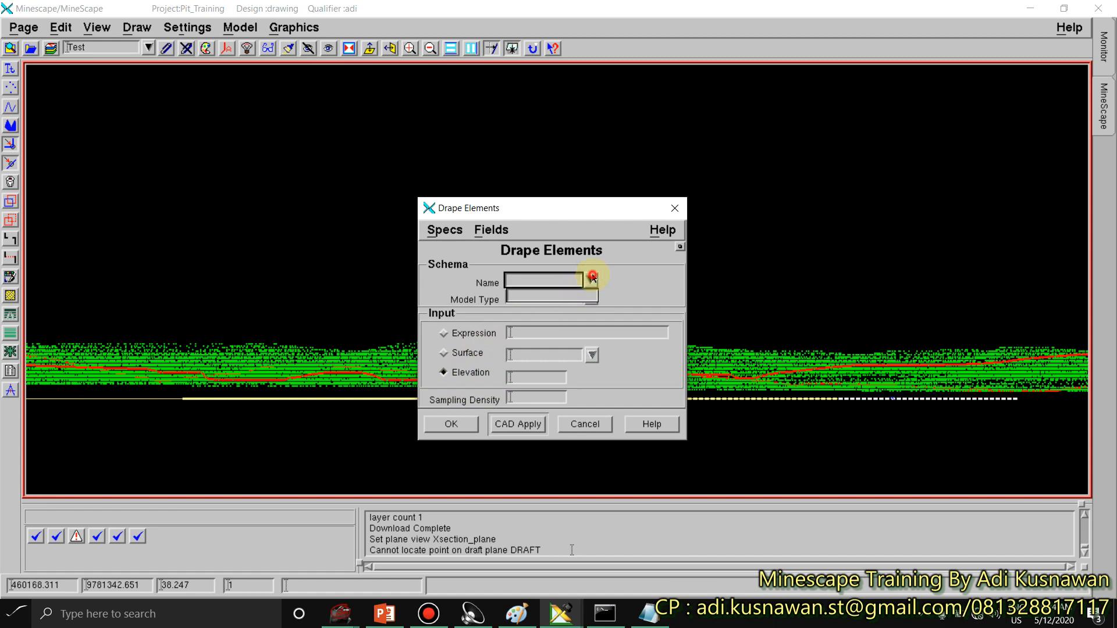
pyautogui.click(464, 353)
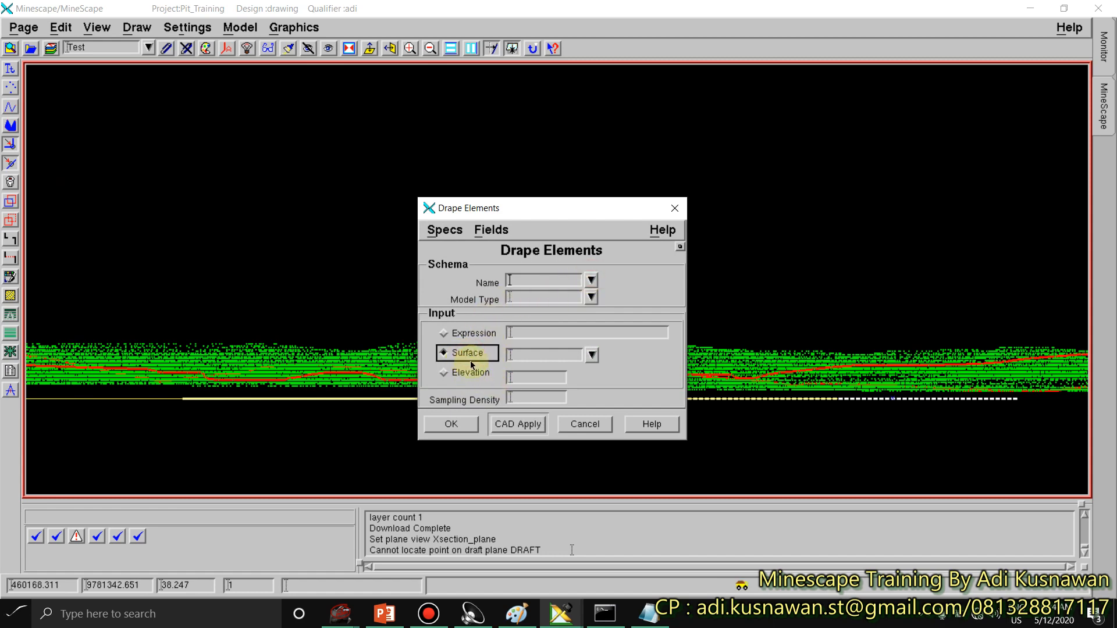
pyautogui.click(592, 355)
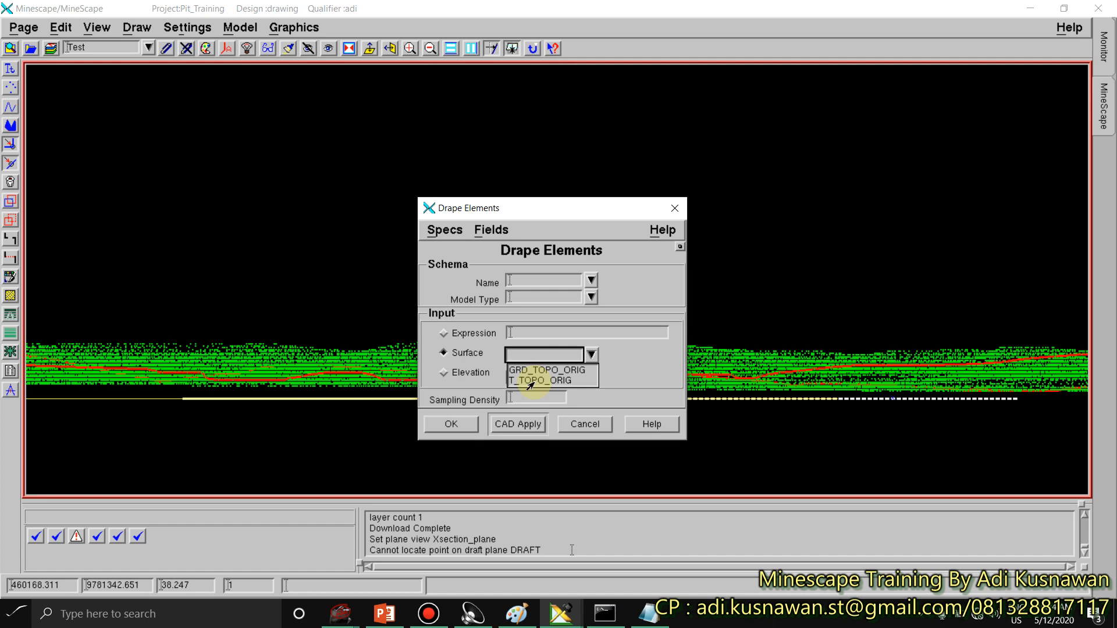
pyautogui.click(531, 380)
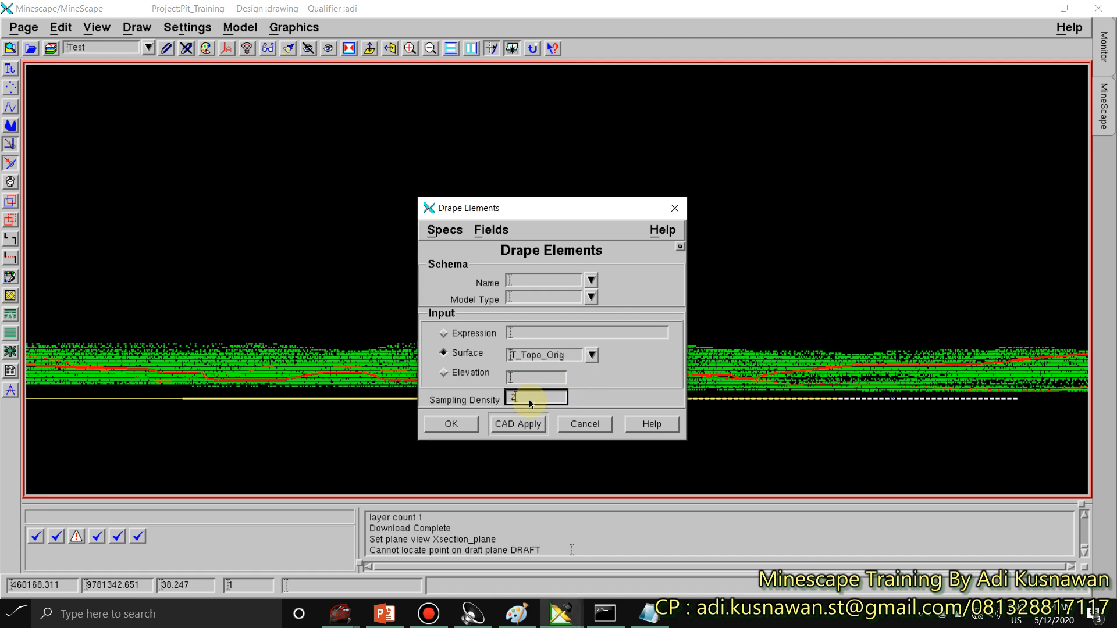
pyautogui.click(510, 425)
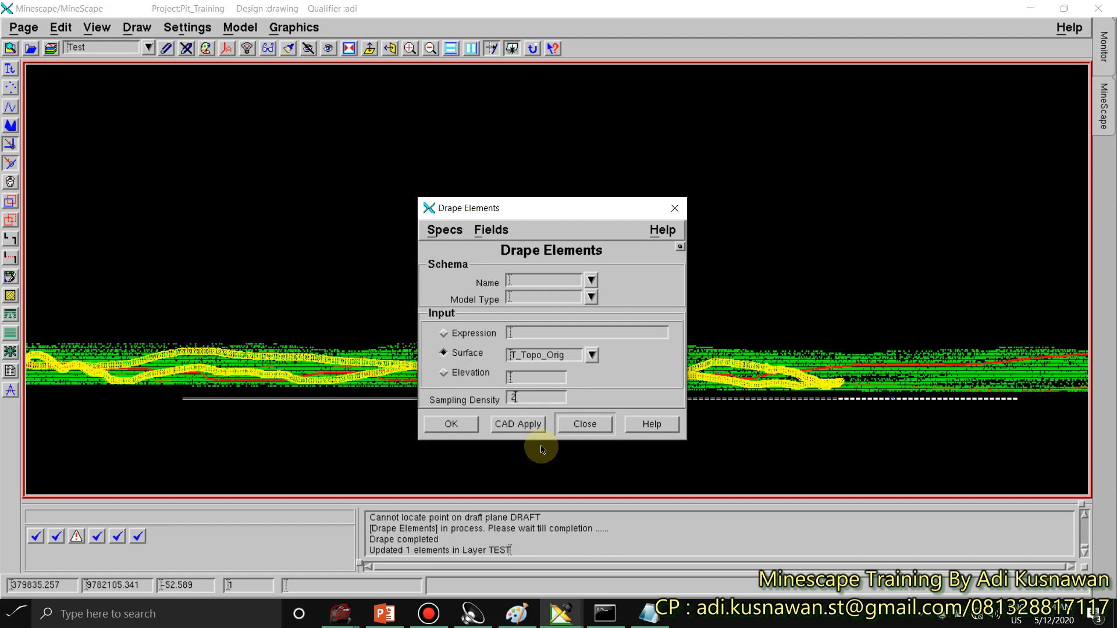
# Step: Examine from several 3D angles and zoom levels how the draped solid line and the undraped dashed line lie relative to the topography points
pyautogui.click(584, 424)
pyautogui.click(436, 439)
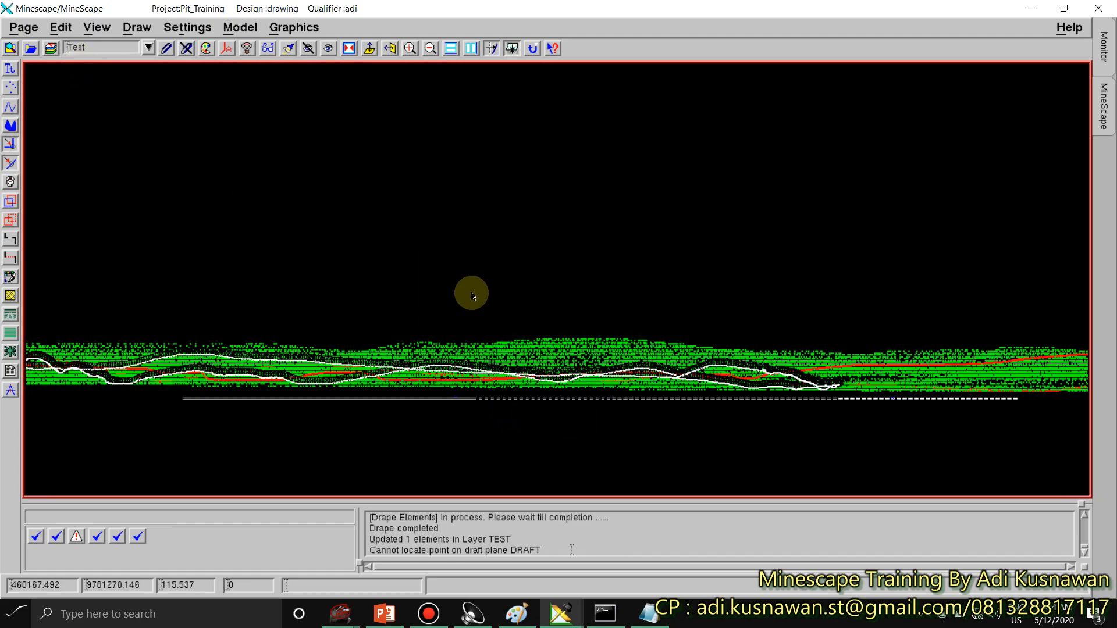
pyautogui.moveTo(471, 294); pyautogui.dragTo(57, 28, button='middle')
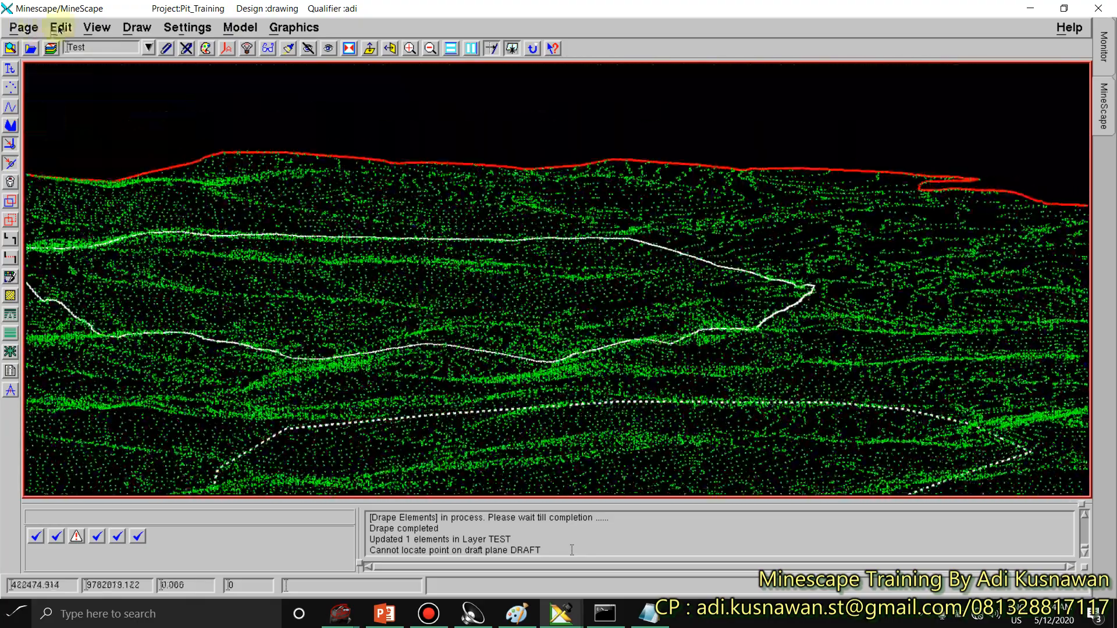
pyautogui.click(59, 28)
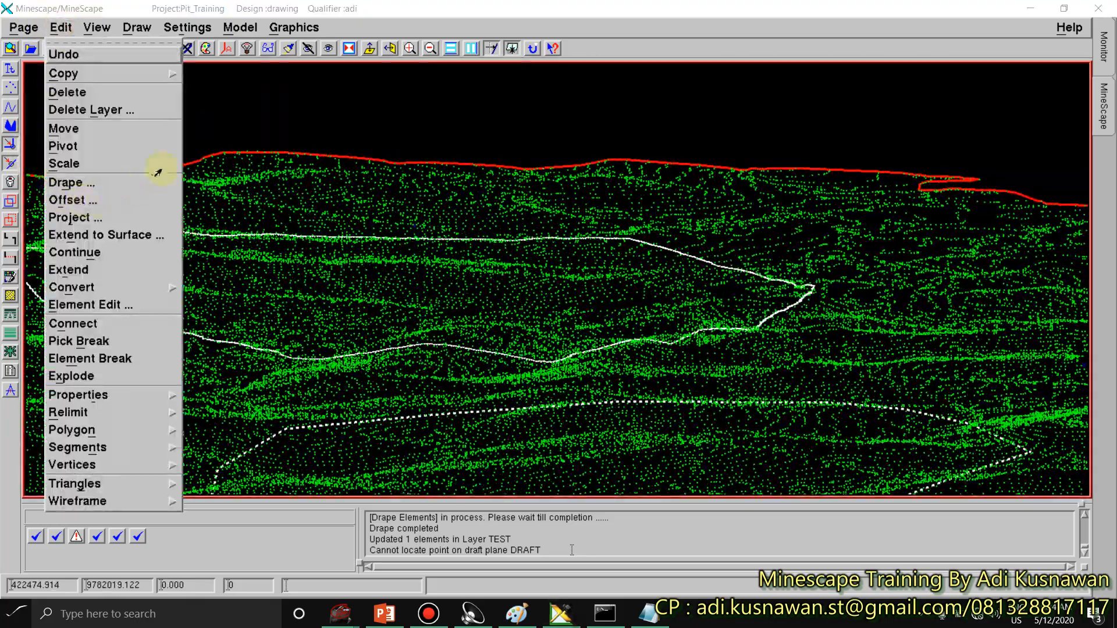
pyautogui.click(247, 103)
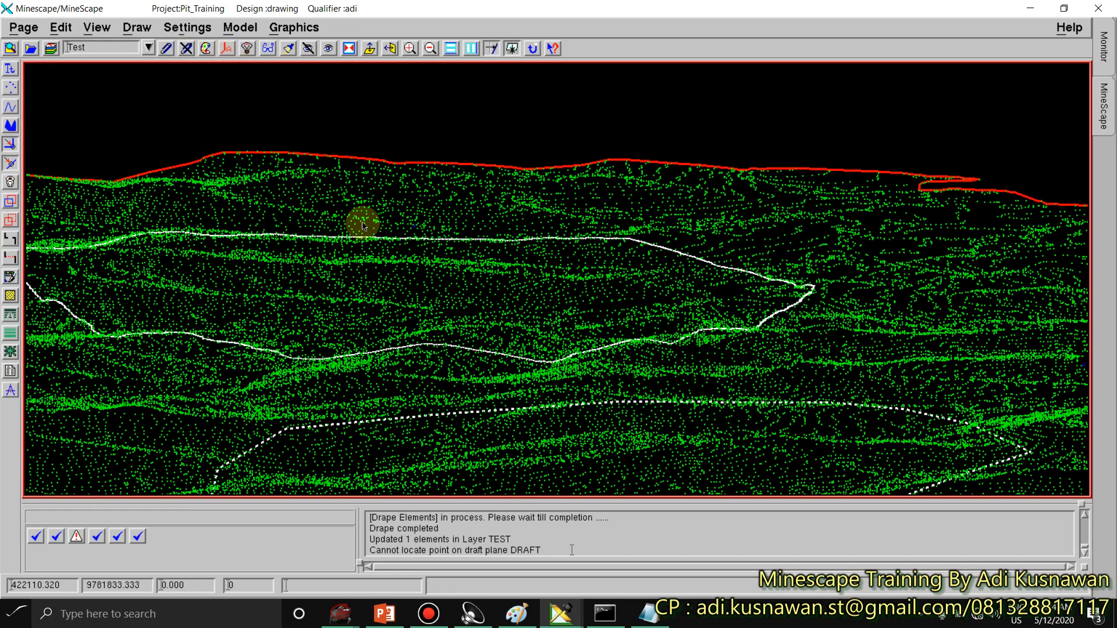
pyautogui.scroll(-3, 571, 201)
pyautogui.moveTo(506, 329); pyautogui.dragTo(490, 288, button='middle')
pyautogui.hotkey('ctrl', 'l')
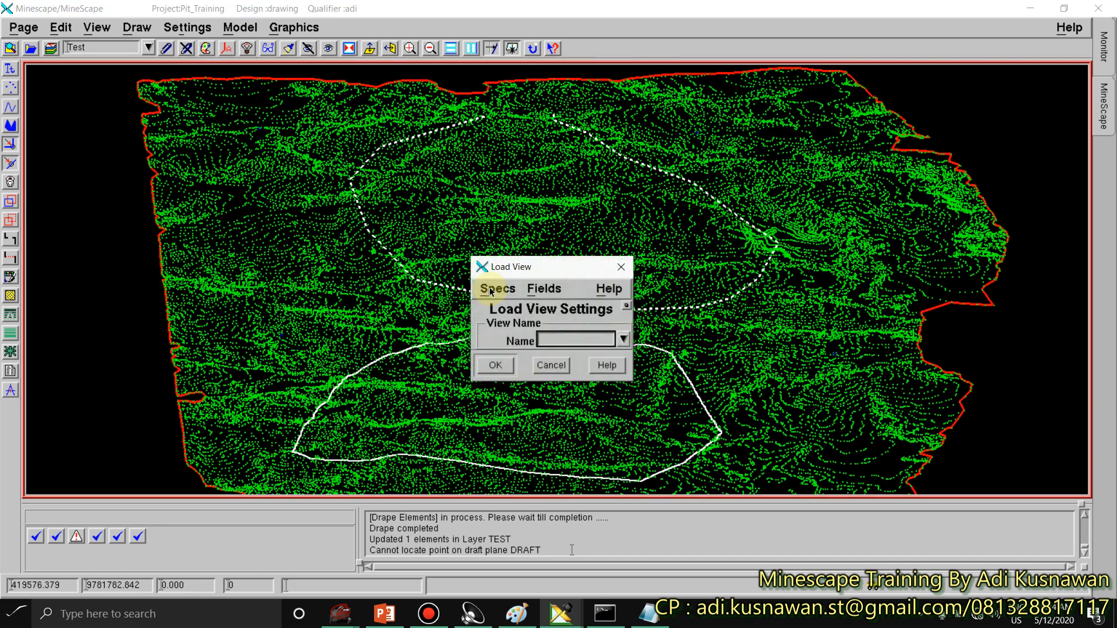
pyautogui.click(556, 362)
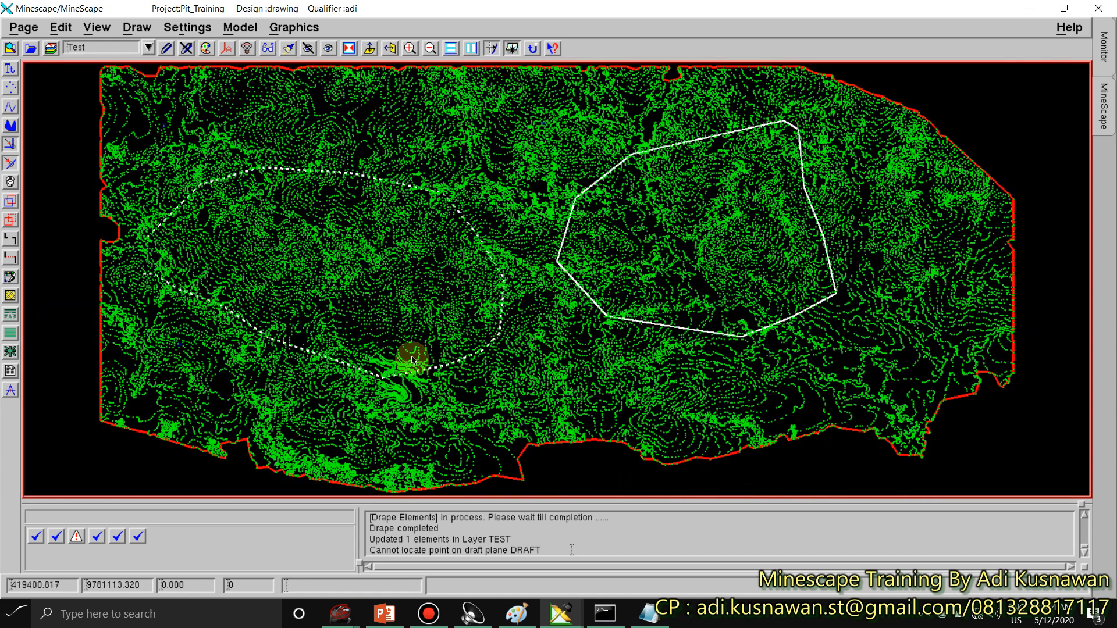
pyautogui.moveTo(412, 359); pyautogui.dragTo(569, 259, button='middle')
pyautogui.scroll(2, 217, 417)
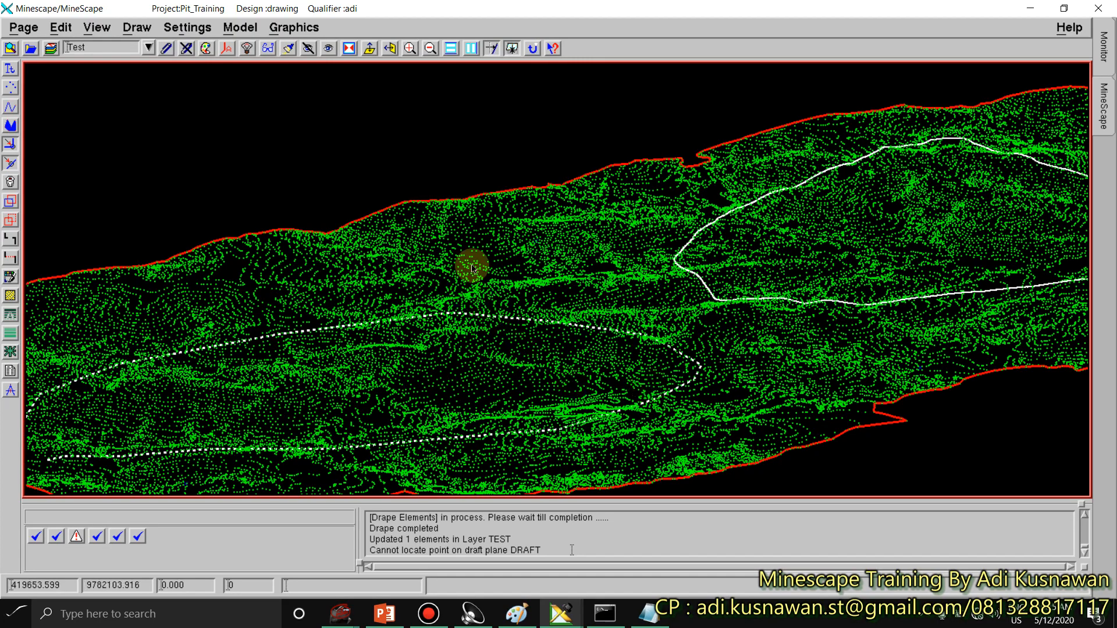
pyautogui.moveTo(338, 346); pyautogui.dragTo(433, 313, button='middle')
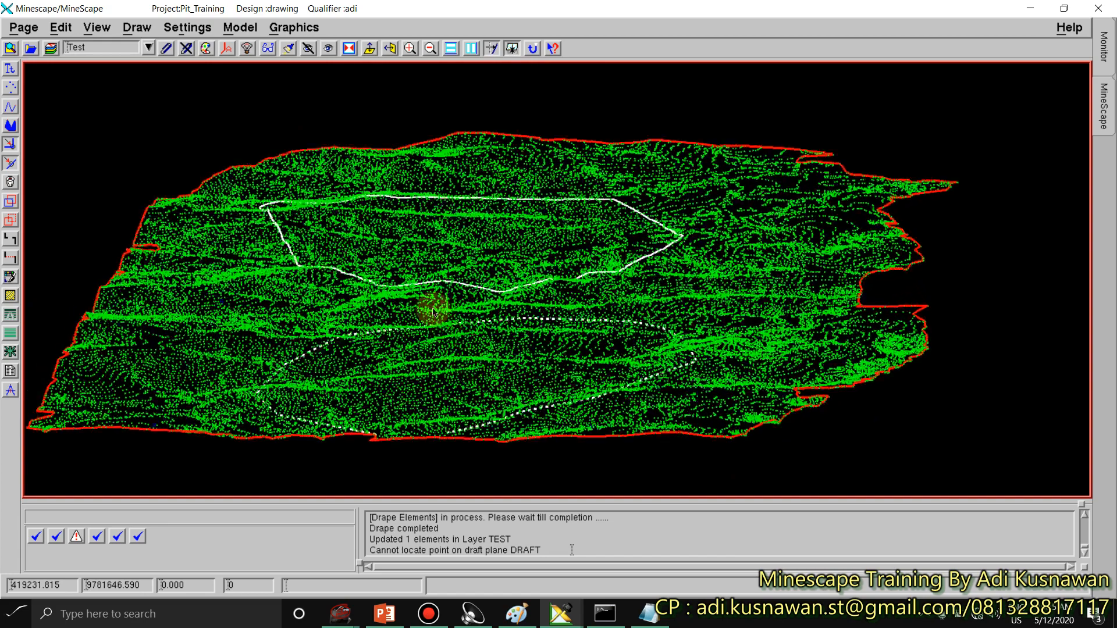
pyautogui.scroll(2, 452, 284)
pyautogui.scroll(2, 454, 288)
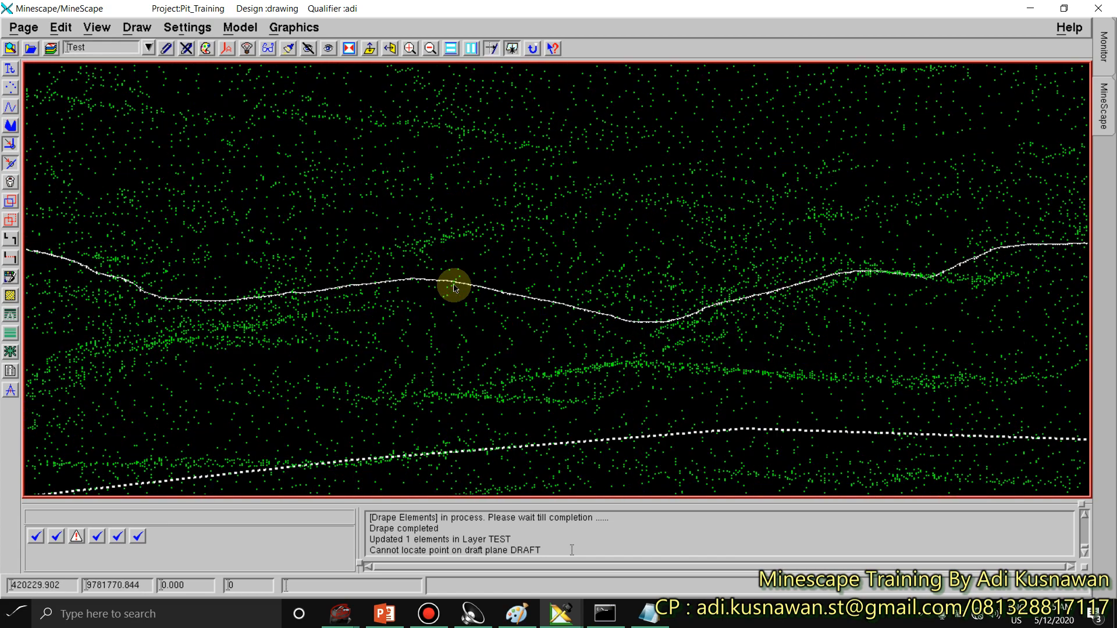
pyautogui.scroll(-5, 440, 281)
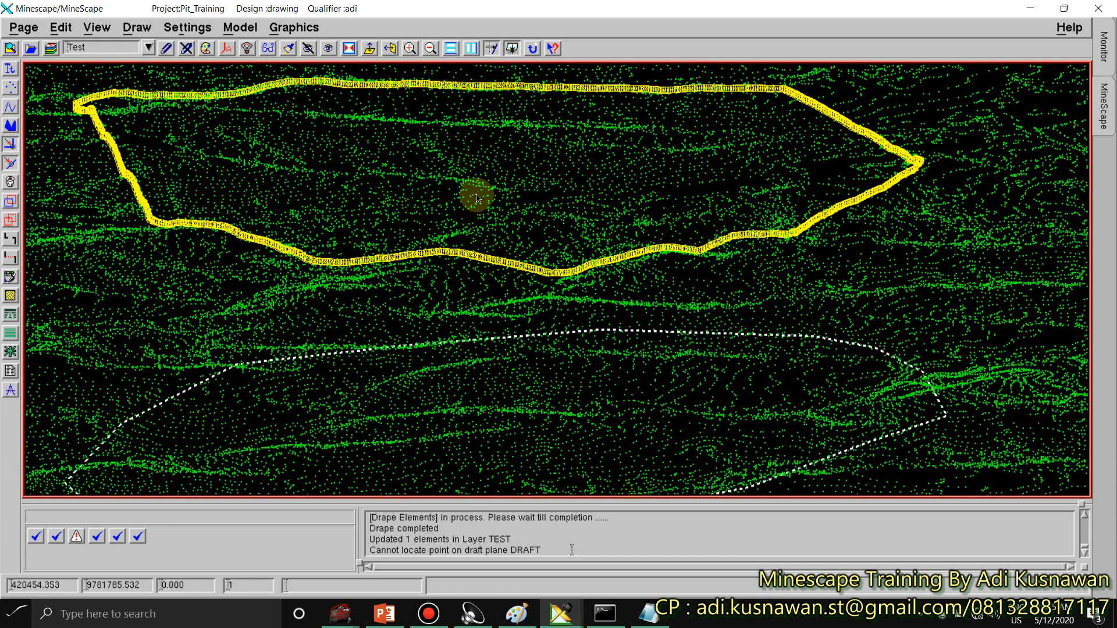
# Step: Draw a draped copy of the dashed line on surface T_Topo_Orig with a sampling density of 2, keeping the original line
pyautogui.scroll(4, 567, 358)
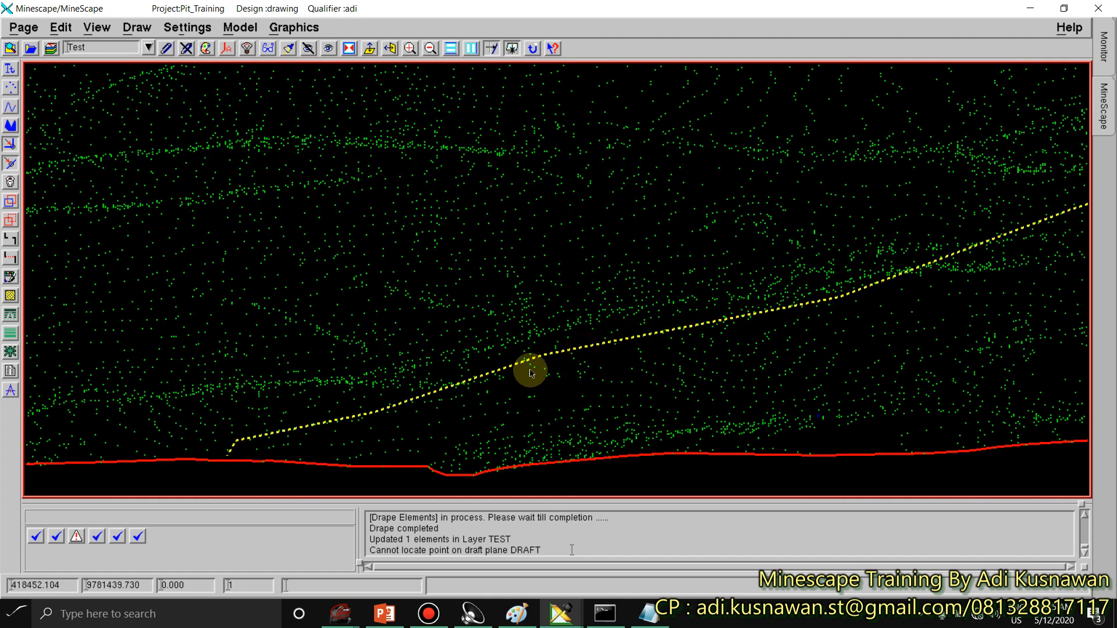
pyautogui.click(61, 26)
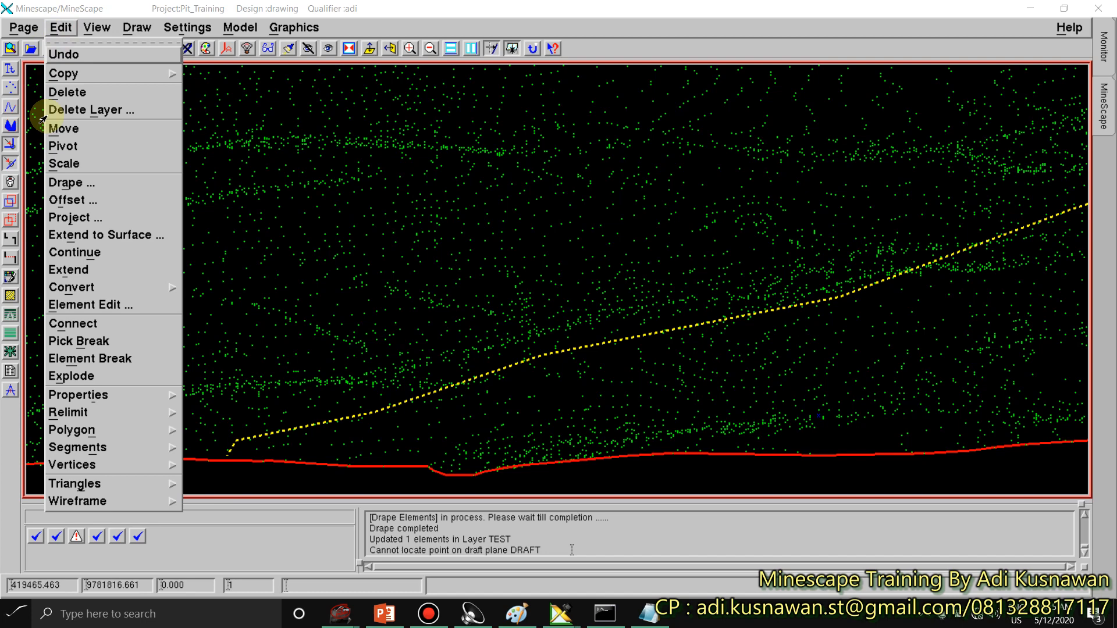
pyautogui.click(140, 36)
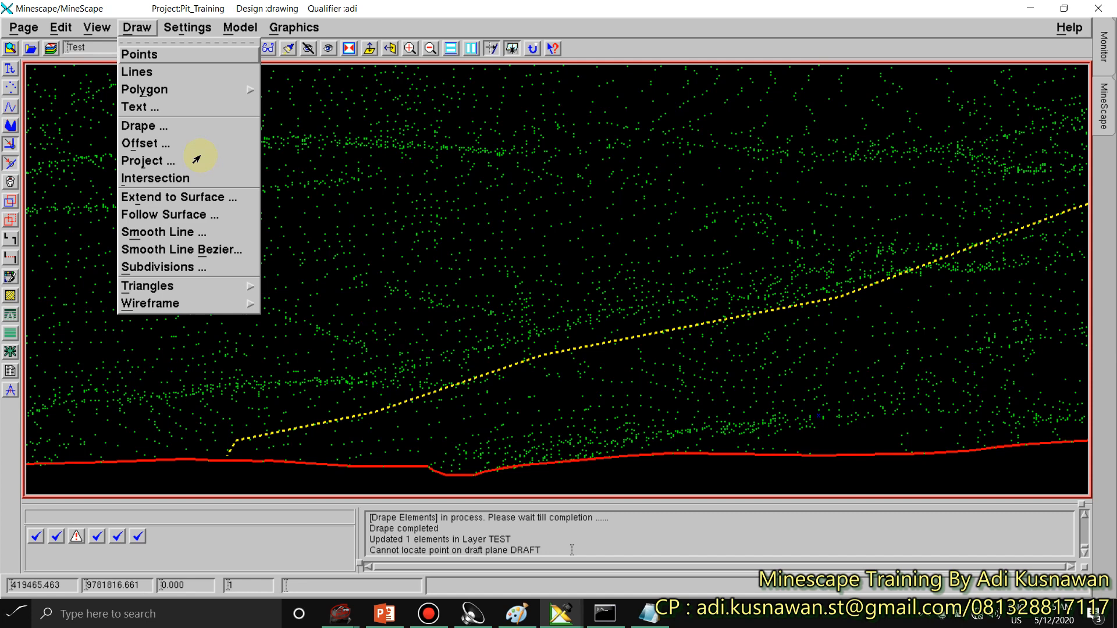
pyautogui.click(141, 124)
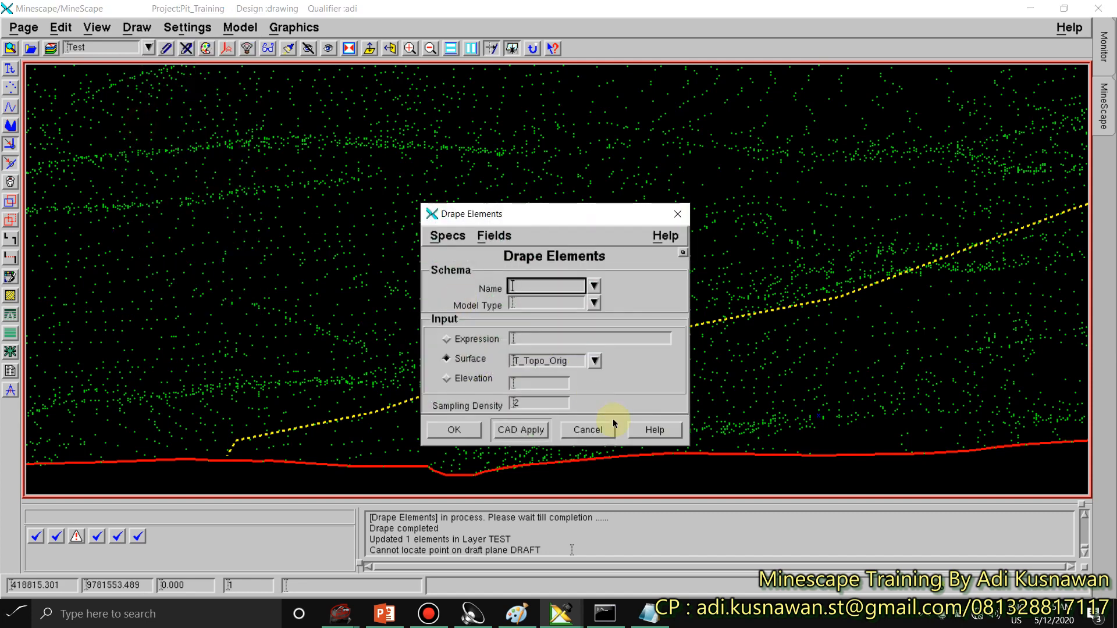
pyautogui.click(510, 430)
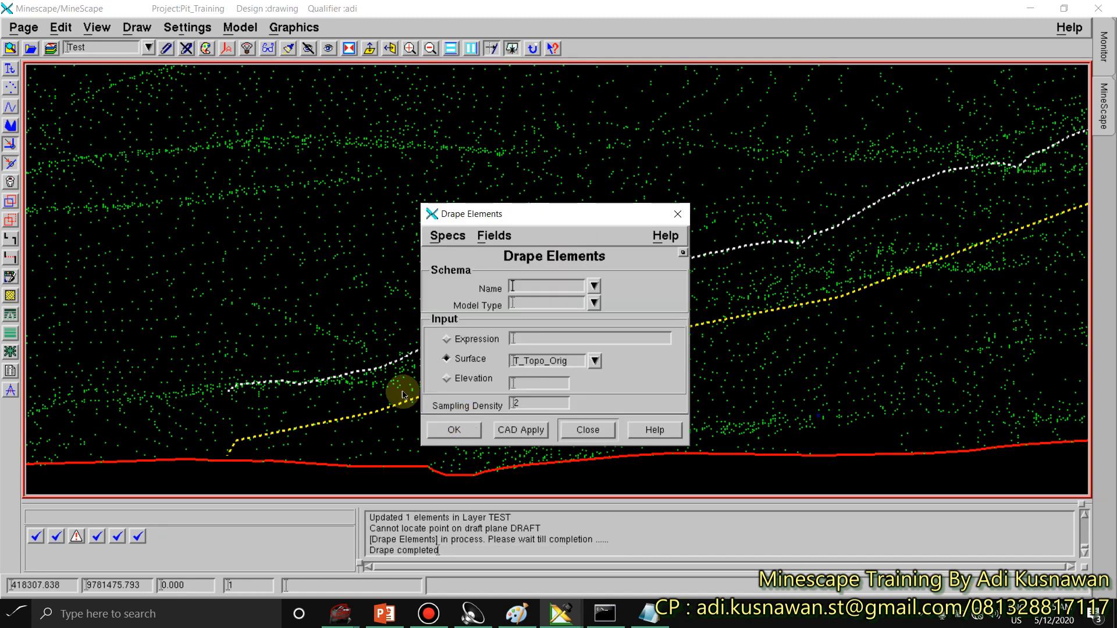
pyautogui.click(588, 430)
pyautogui.click(622, 477)
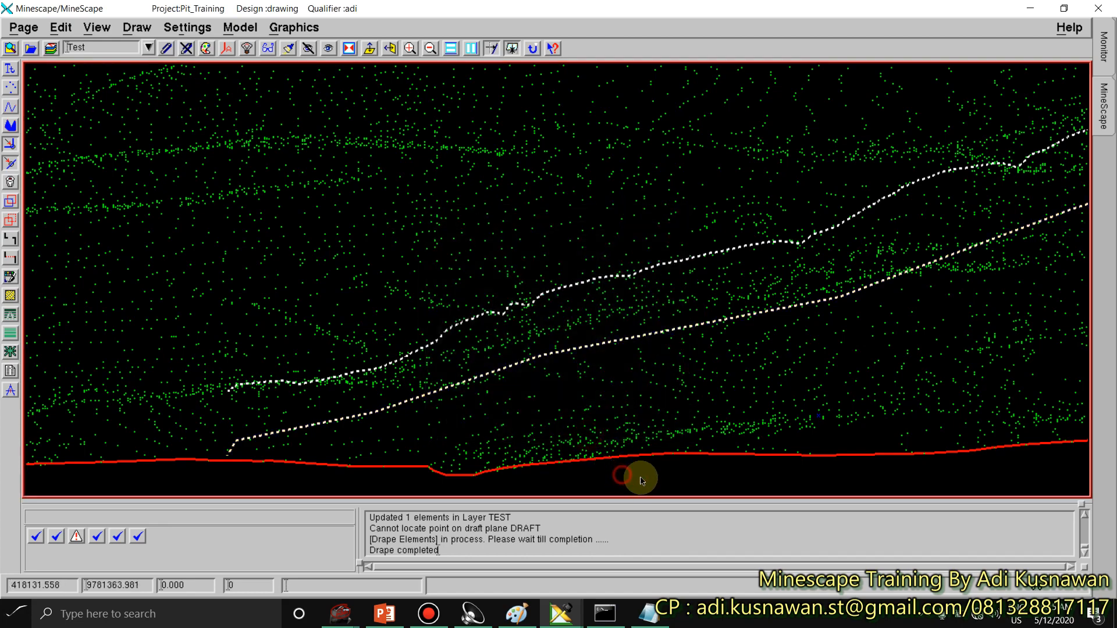
# Step: Delete the original undraped dashed line below the topography, leaving only its draped copy
pyautogui.scroll(-1, 581, 372)
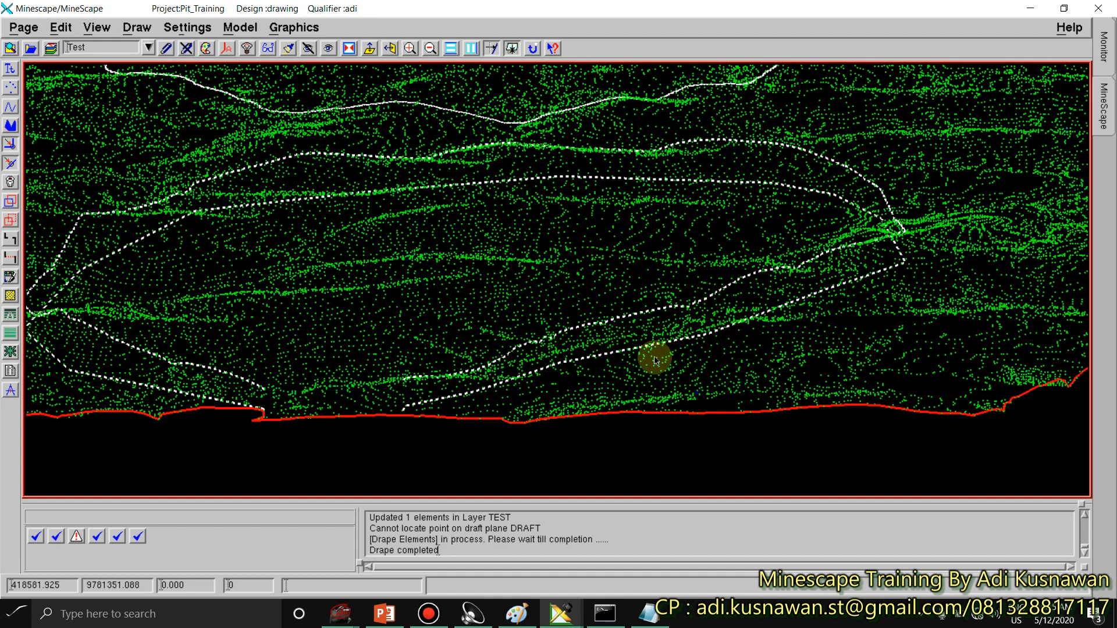
pyautogui.scroll(-1, 654, 360)
pyautogui.scroll(1, 707, 341)
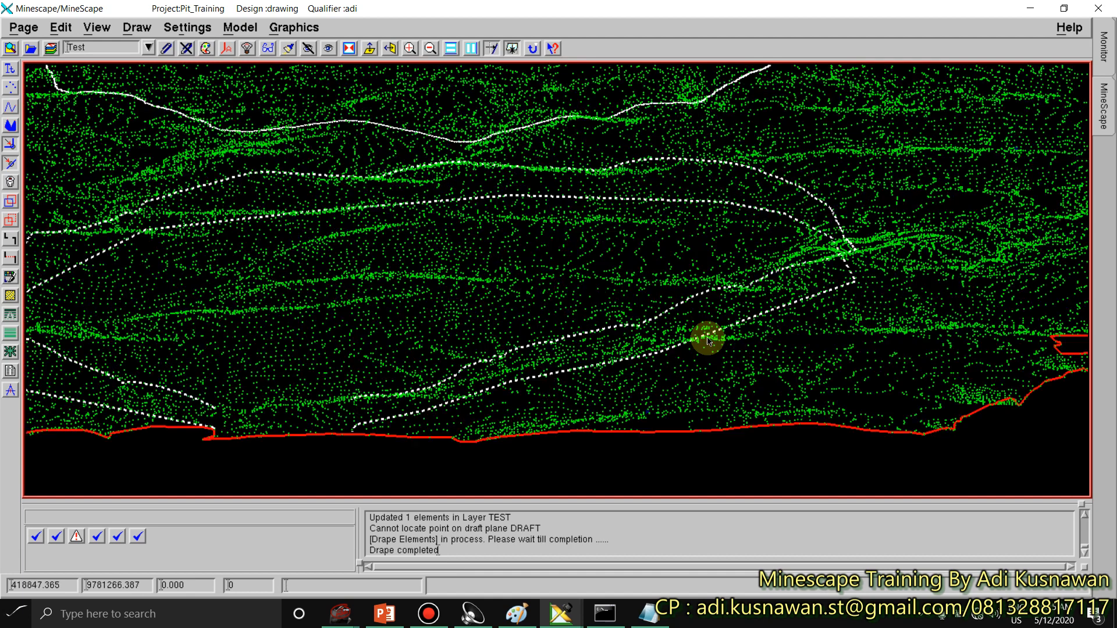
pyautogui.scroll(2, 721, 337)
pyautogui.click(723, 337)
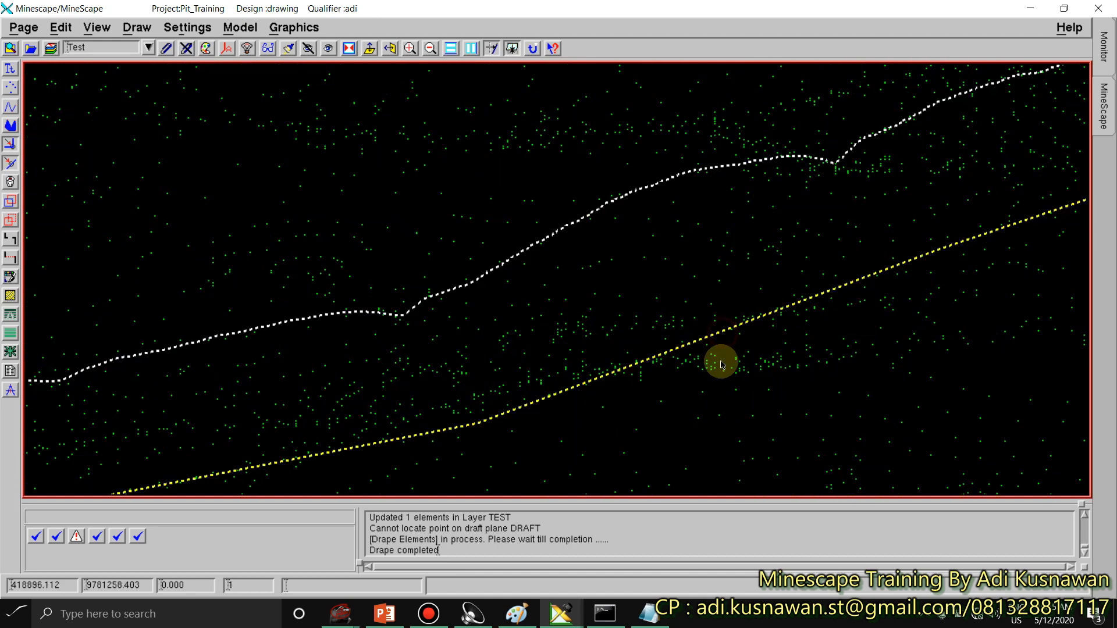
pyautogui.press('Delete')
pyautogui.click(511, 358)
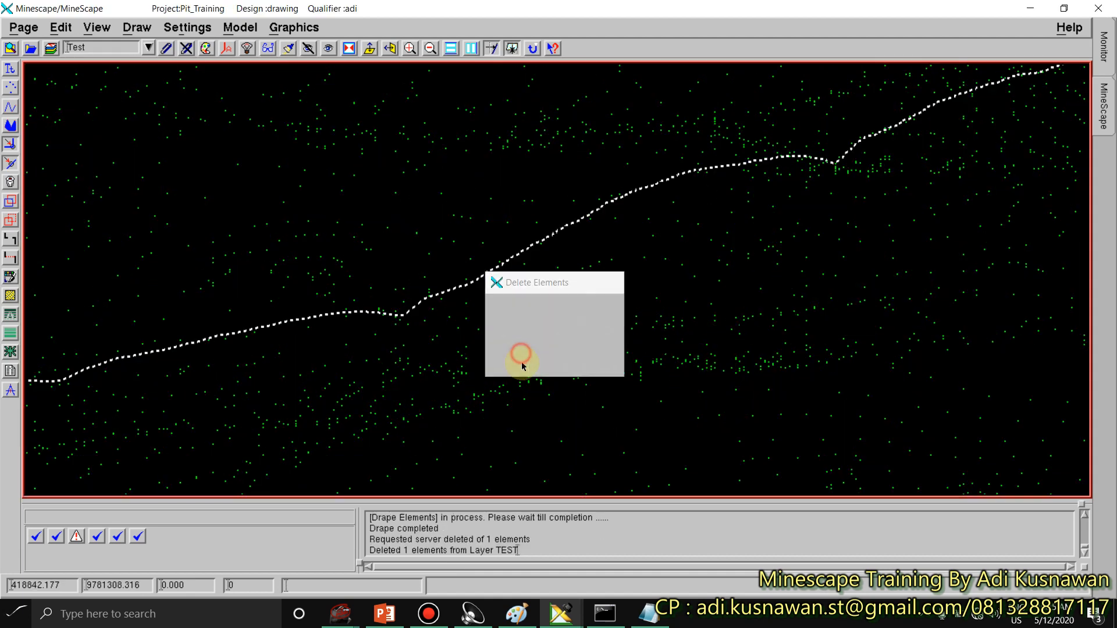
# Step: Return to the plan view and hide the TOPOGRAFI_1 reference
pyautogui.scroll(-2, 516, 351)
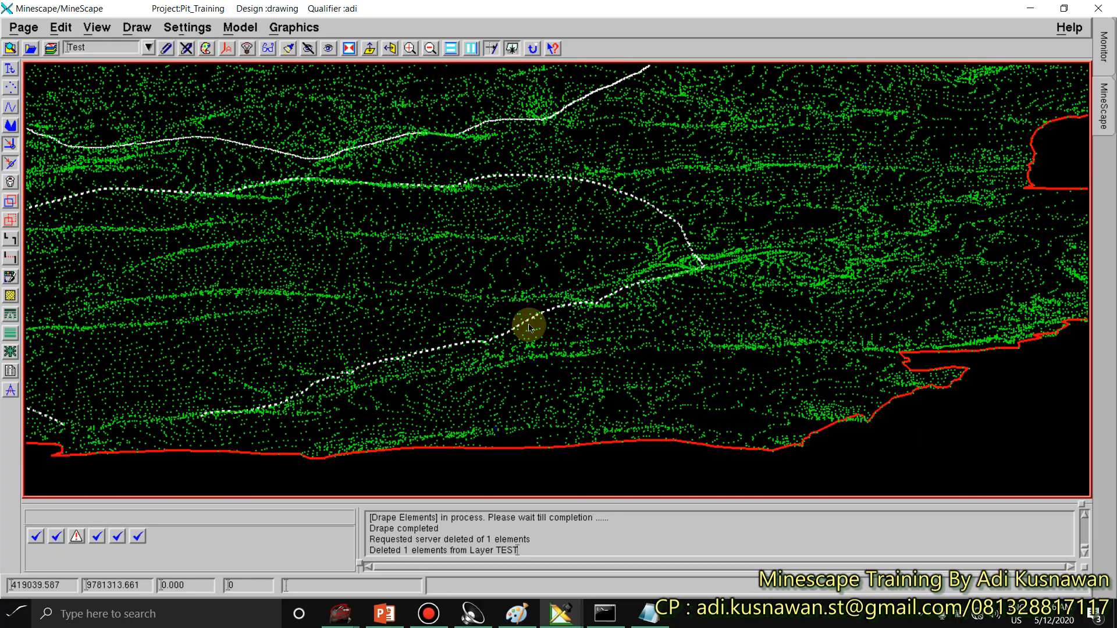
pyautogui.scroll(-2, 529, 324)
pyautogui.moveTo(419, 331)
pyautogui.mouseDown(button='middle')
pyautogui.moveTo(534, 350)
pyautogui.moveTo(524, 330)
pyautogui.moveTo(469, 329)
pyautogui.mouseUp(button='middle')
pyautogui.press('Home')
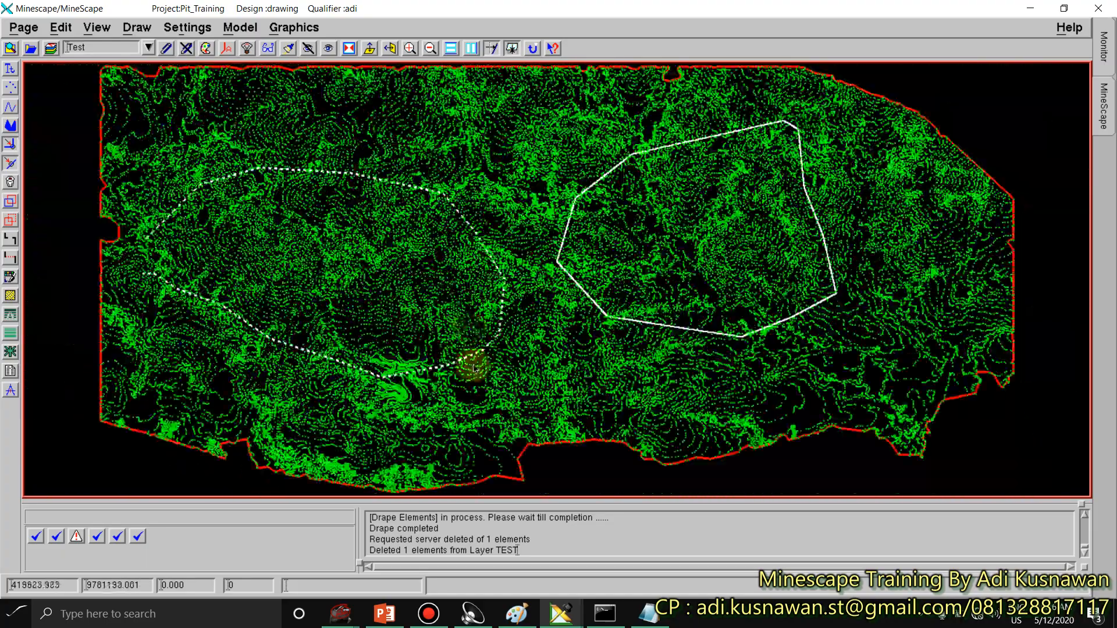
pyautogui.click(60, 27)
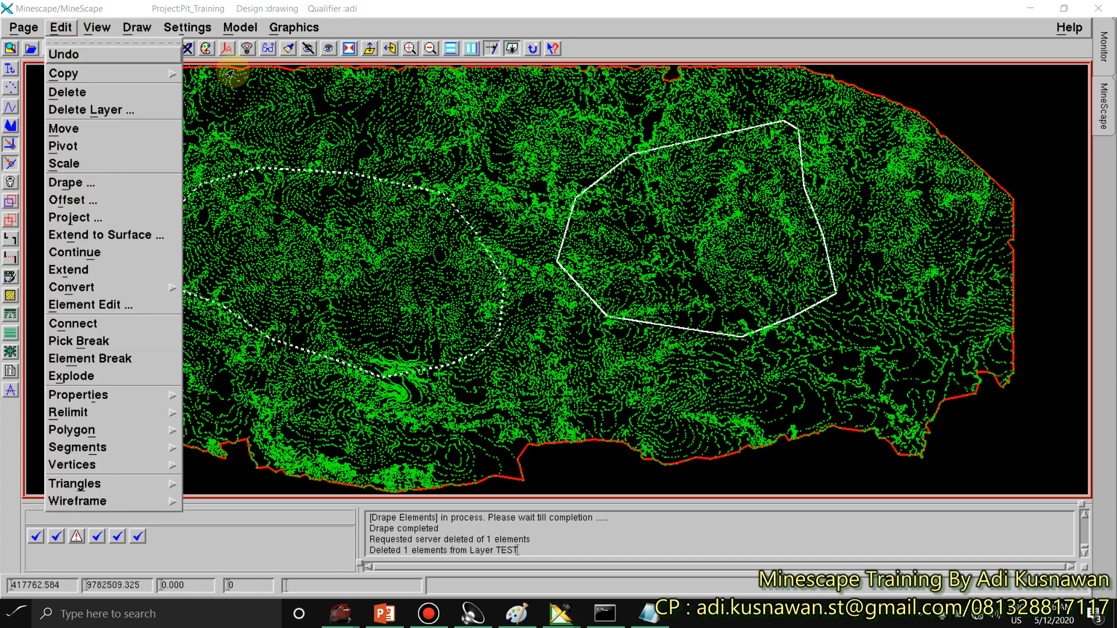
pyautogui.click(273, 51)
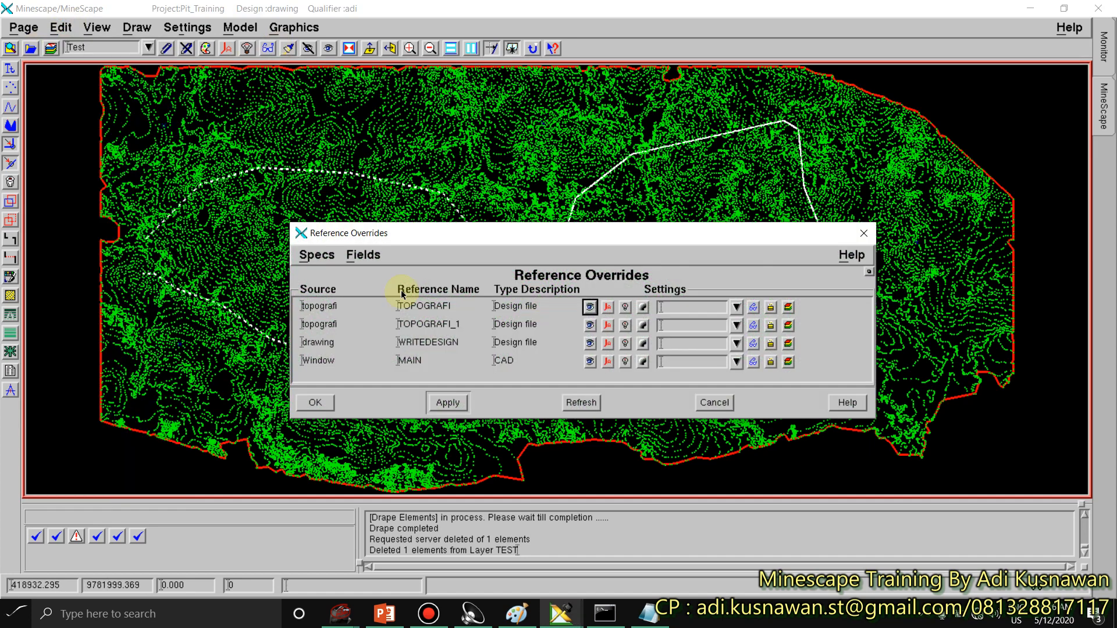
pyautogui.click(591, 324)
pyautogui.click(314, 403)
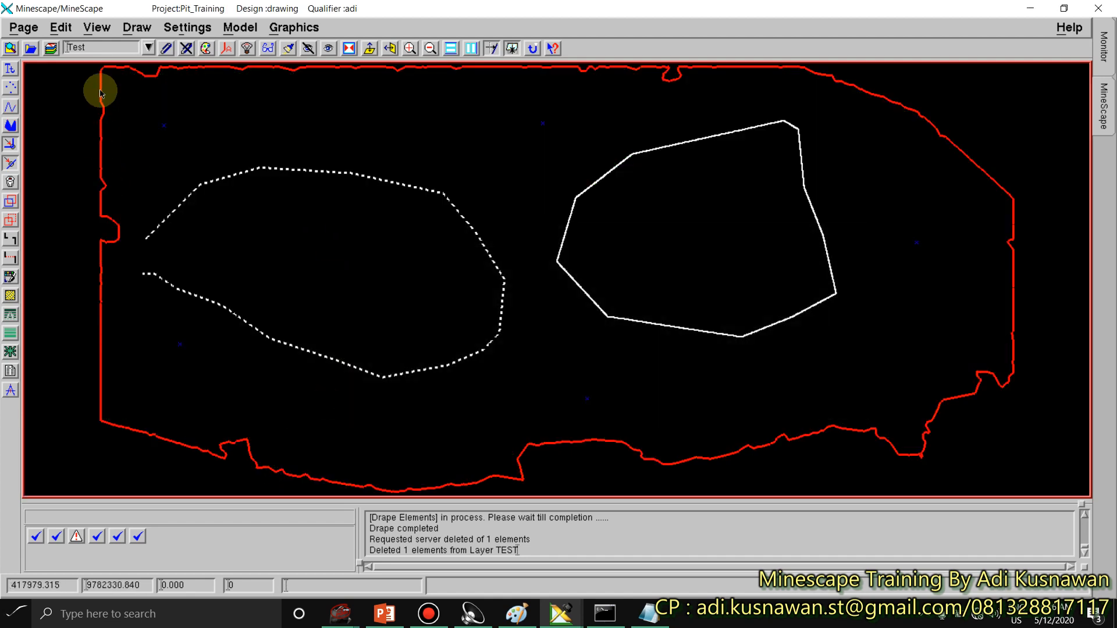
# Step: Offset the existing dashed line itself inward by a normal distance of 50, without creating a copy
pyautogui.click(59, 28)
pyautogui.click(137, 28)
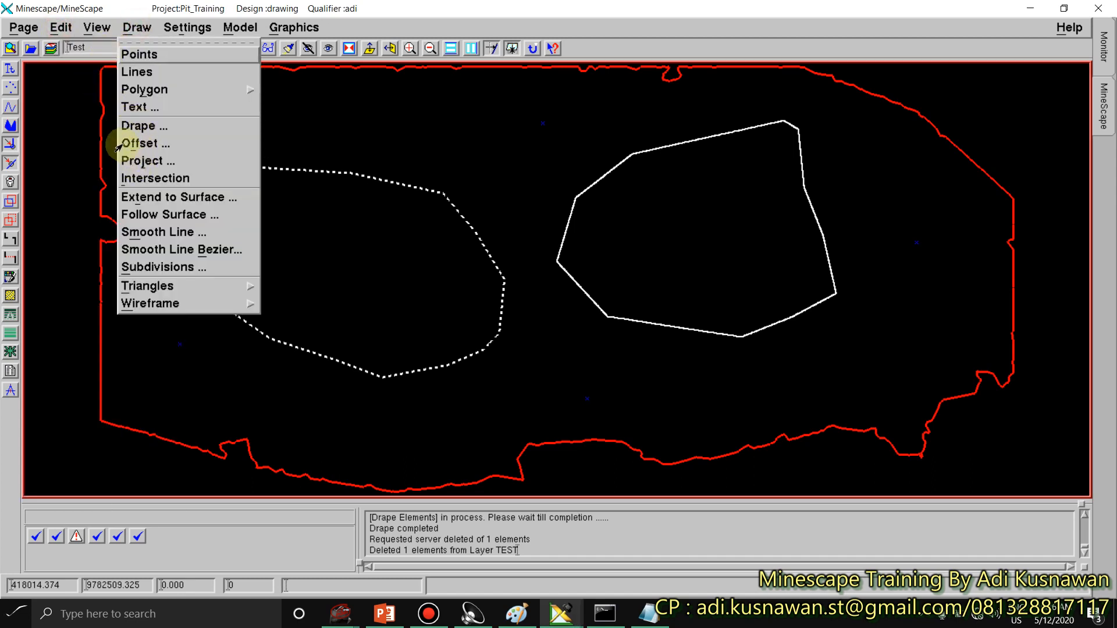
pyautogui.click(61, 27)
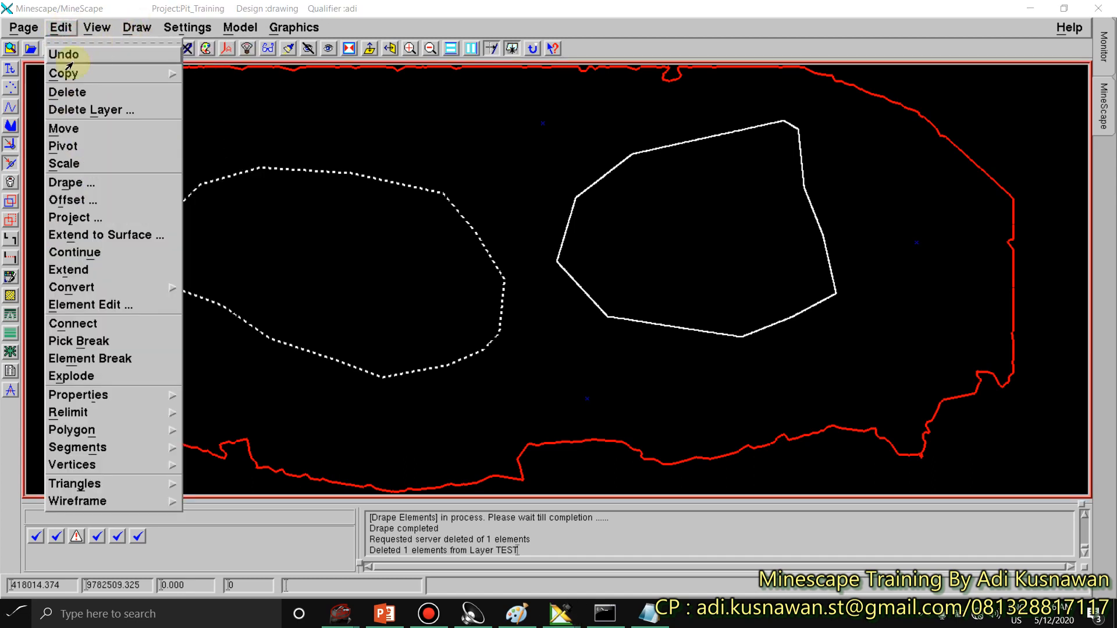
pyautogui.click(66, 201)
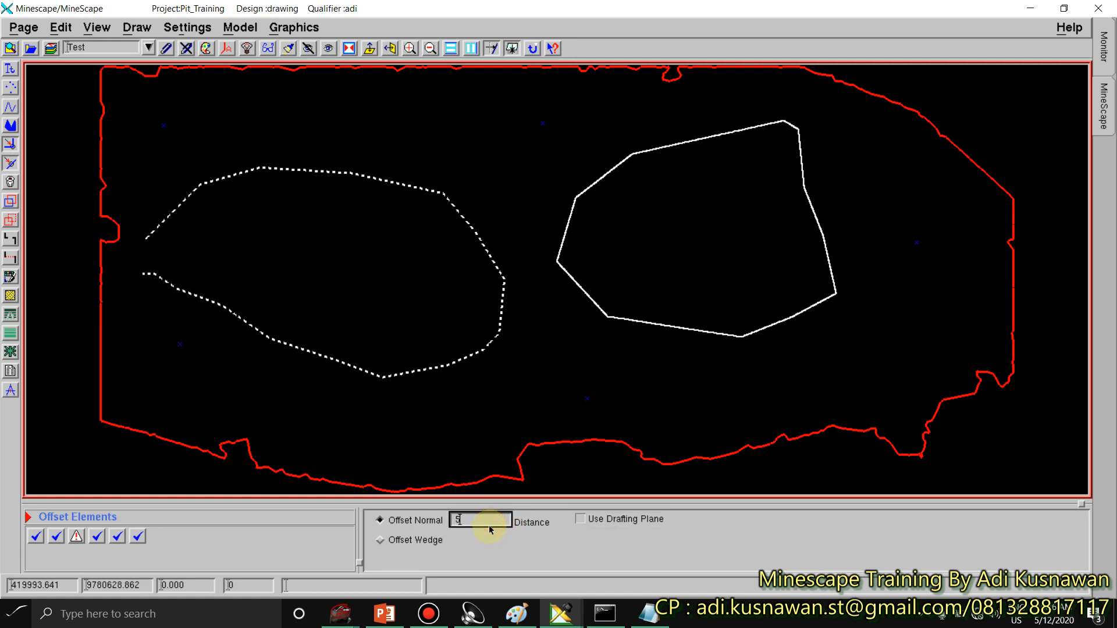
pyautogui.write('0')
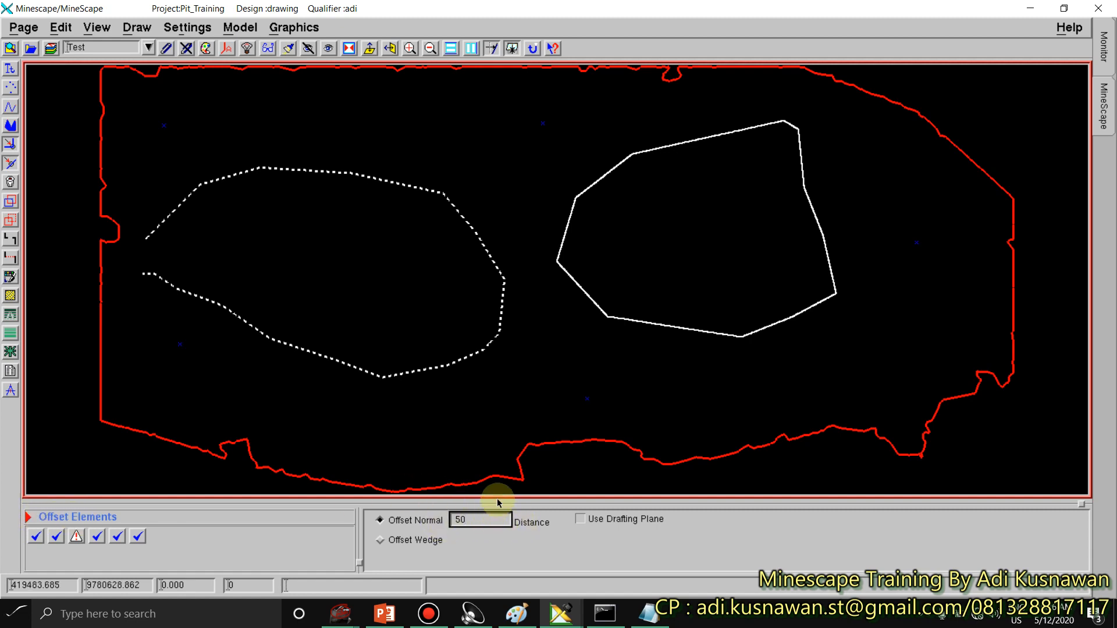
pyautogui.press('Return')
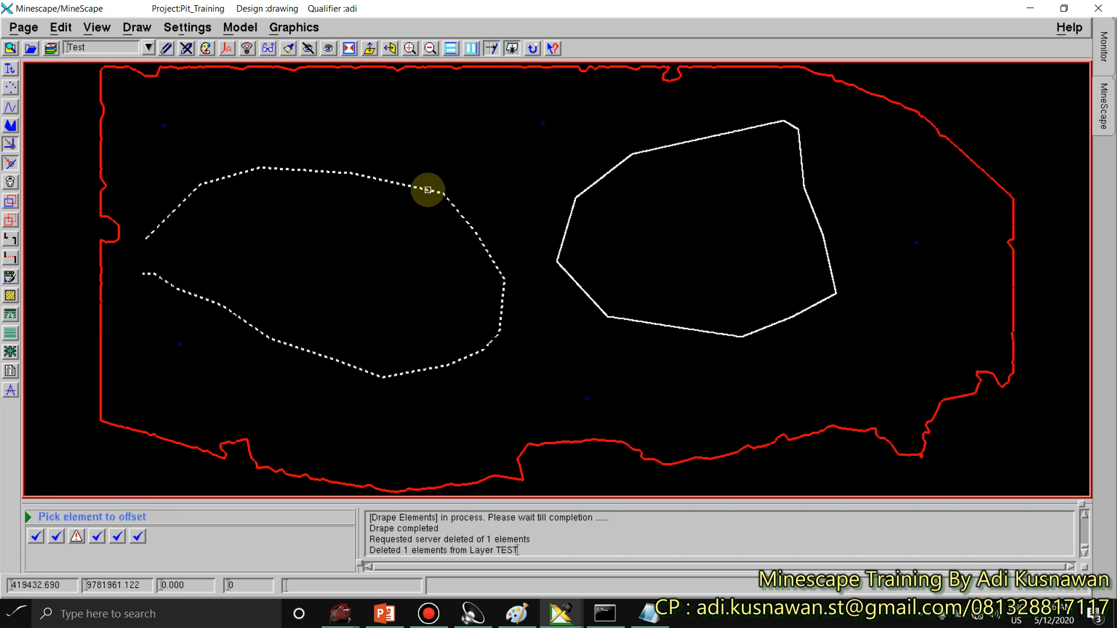
pyautogui.click(428, 189)
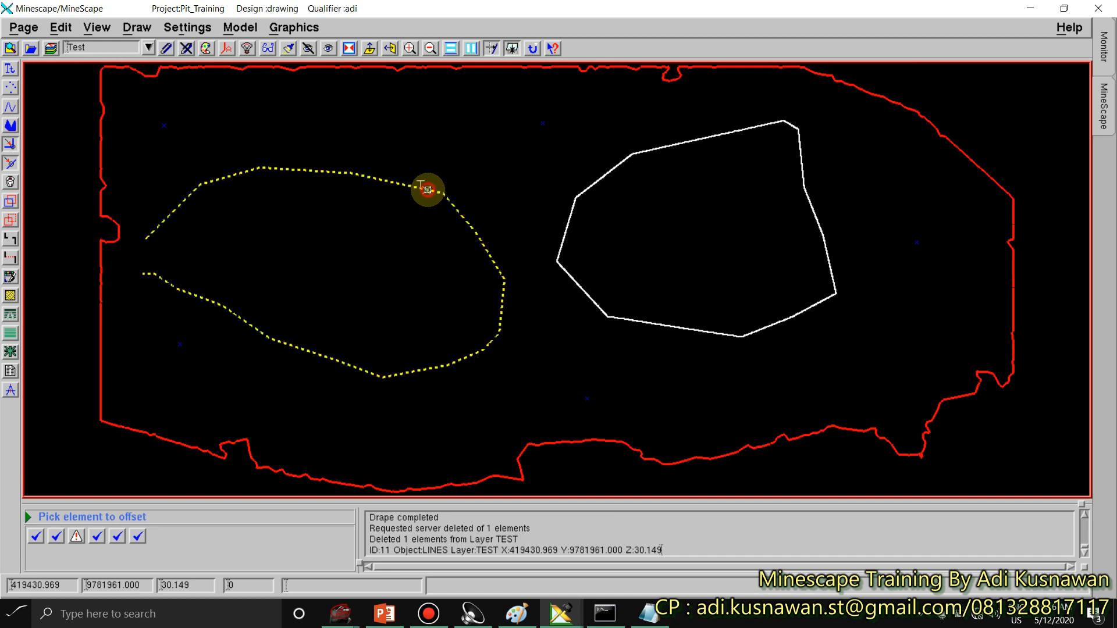
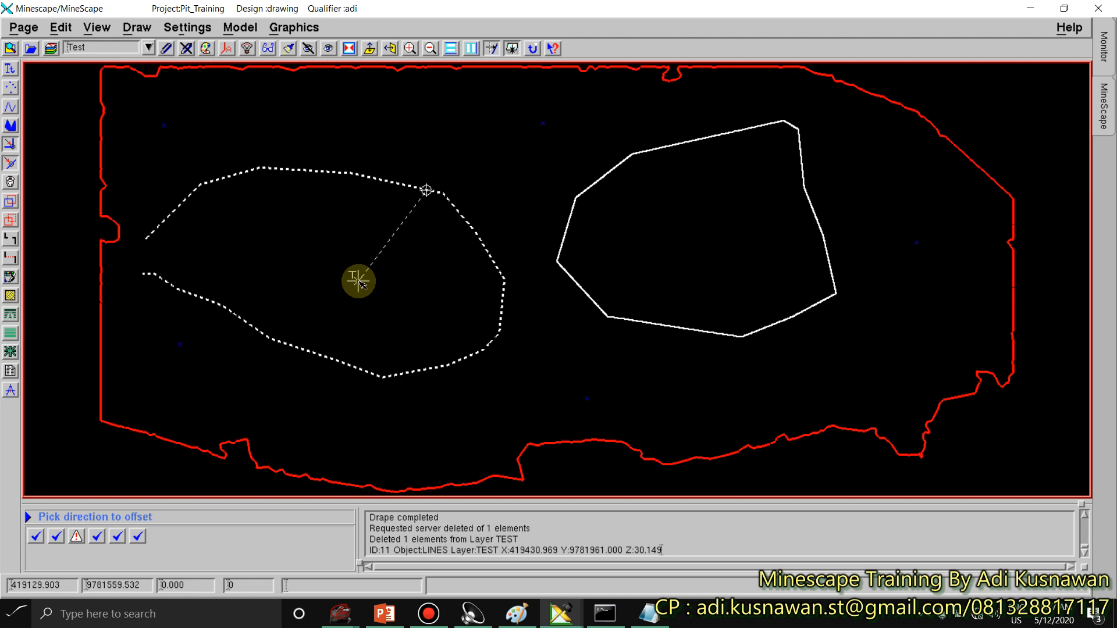
pyautogui.click(359, 281)
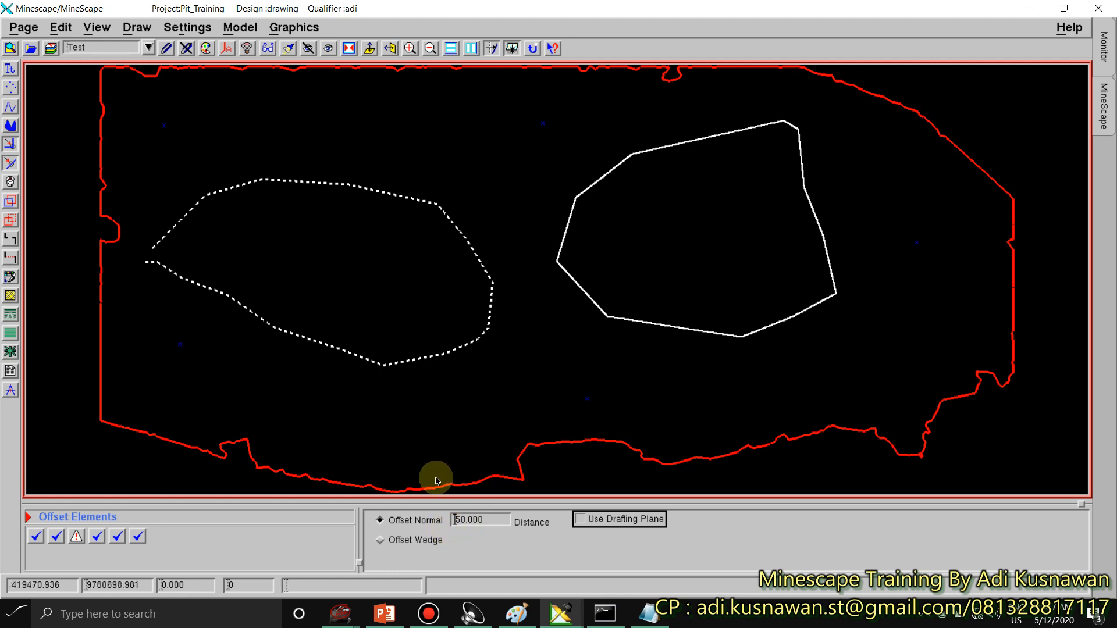
pyautogui.rightClick(424, 445)
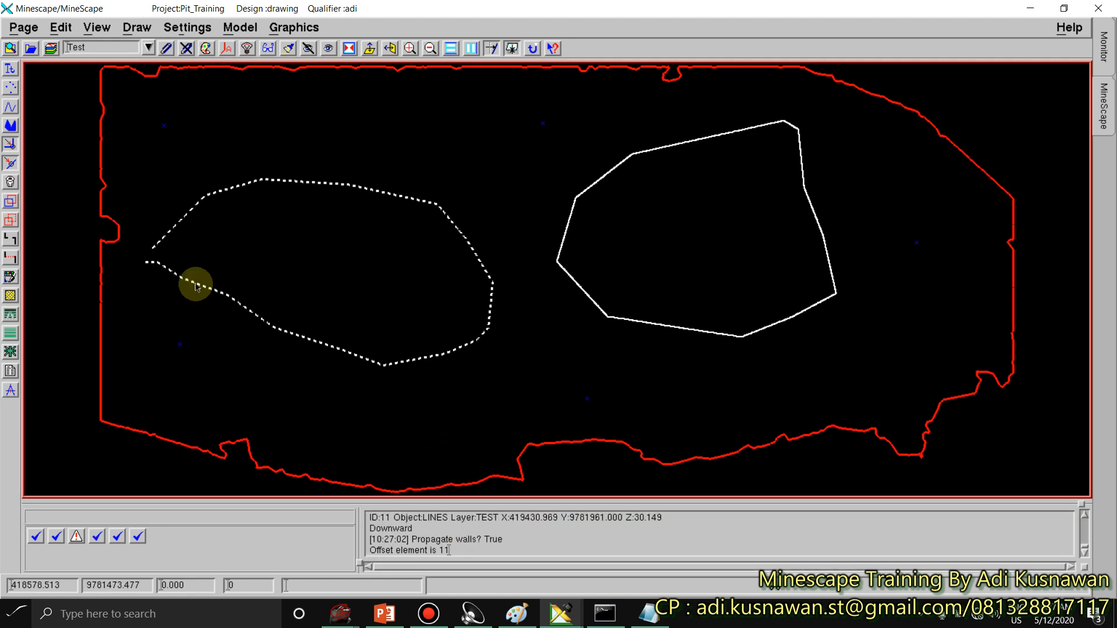
# Step: Draw an offset copy of the solid polygon outward at a normal distance of 50
pyautogui.click(135, 21)
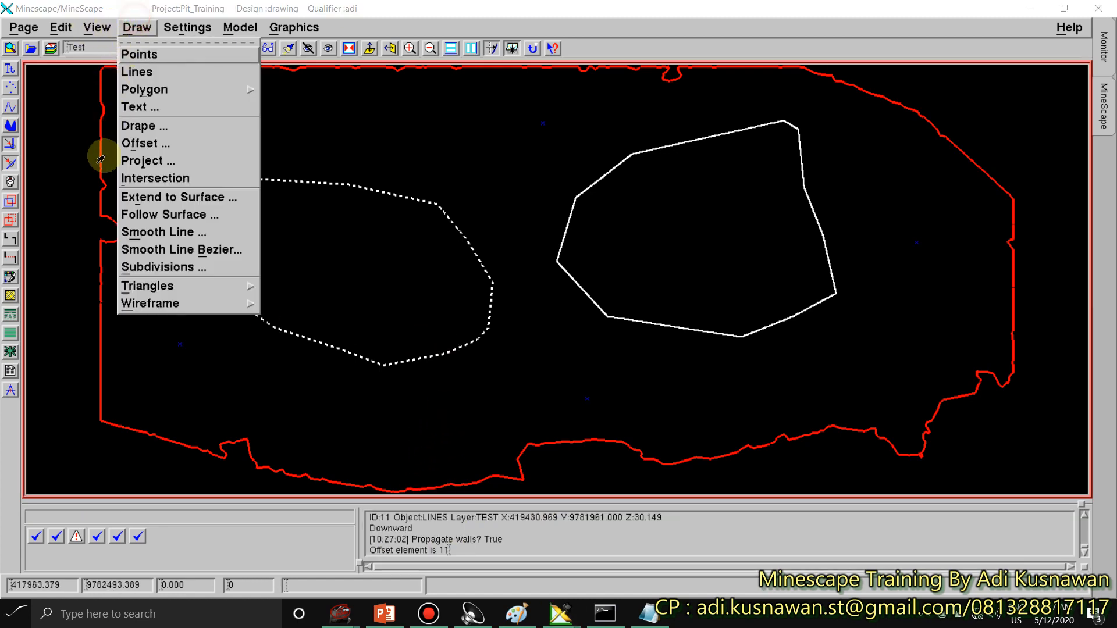
pyautogui.click(137, 144)
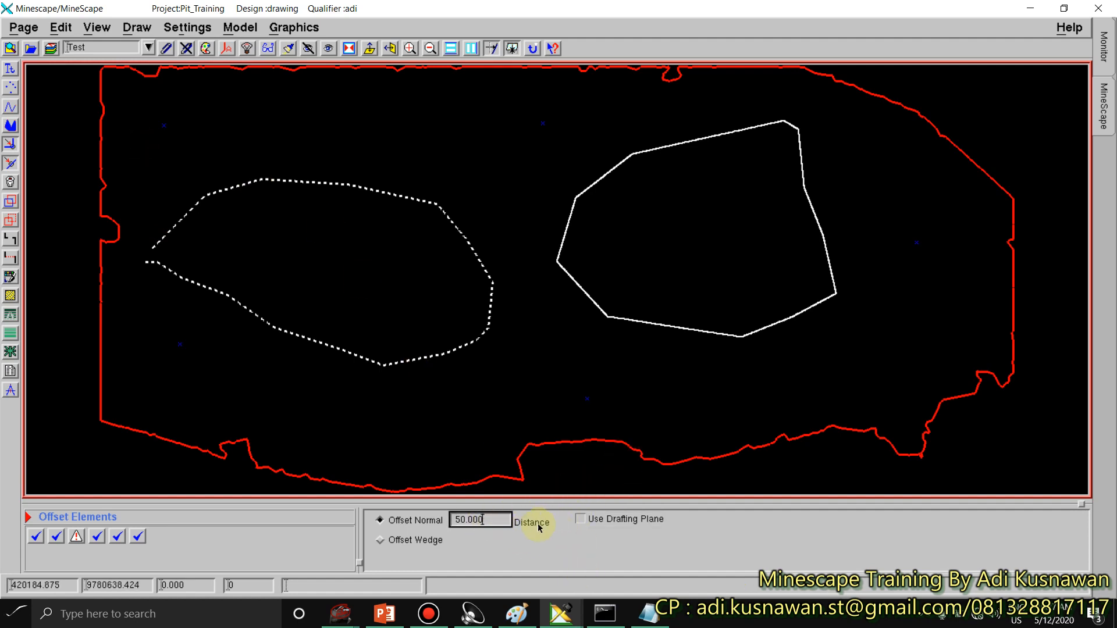
pyautogui.press('Return')
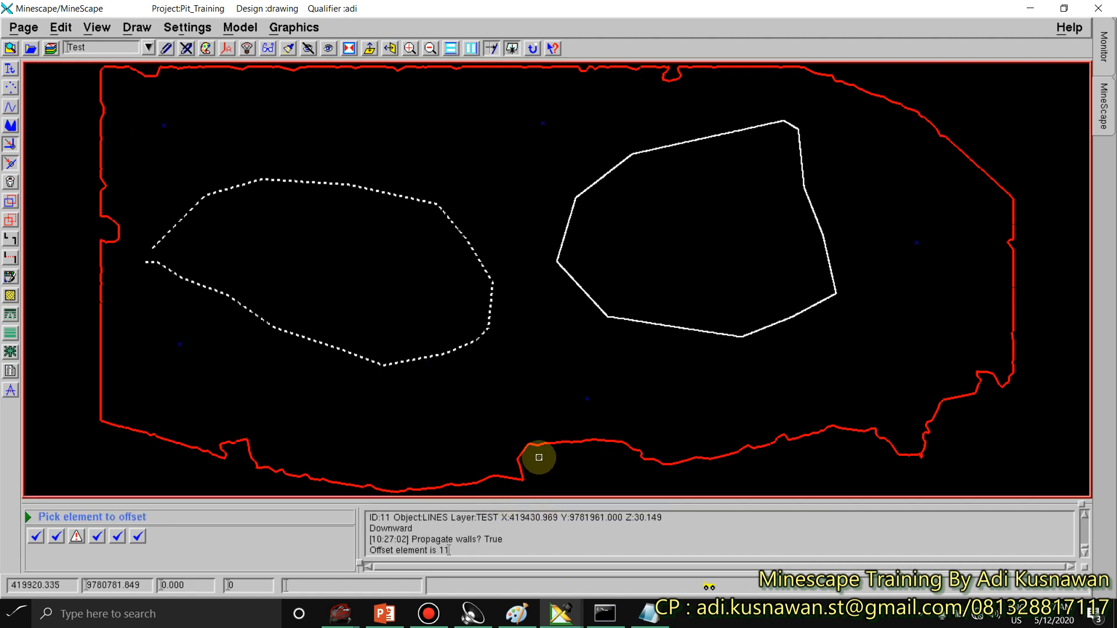
pyautogui.click(594, 302)
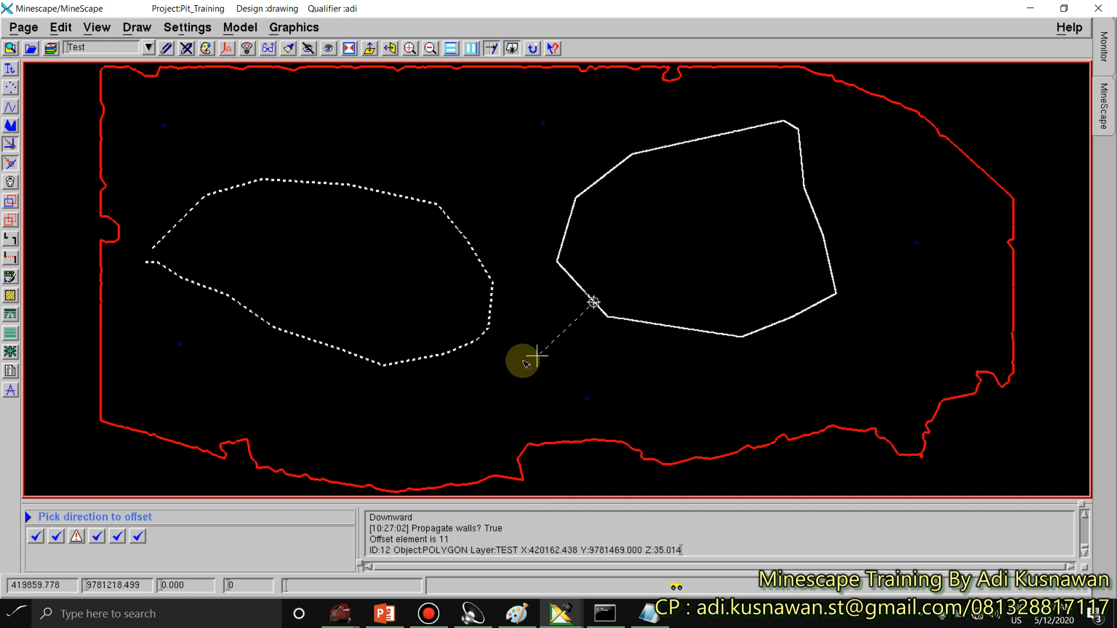
pyautogui.click(492, 406)
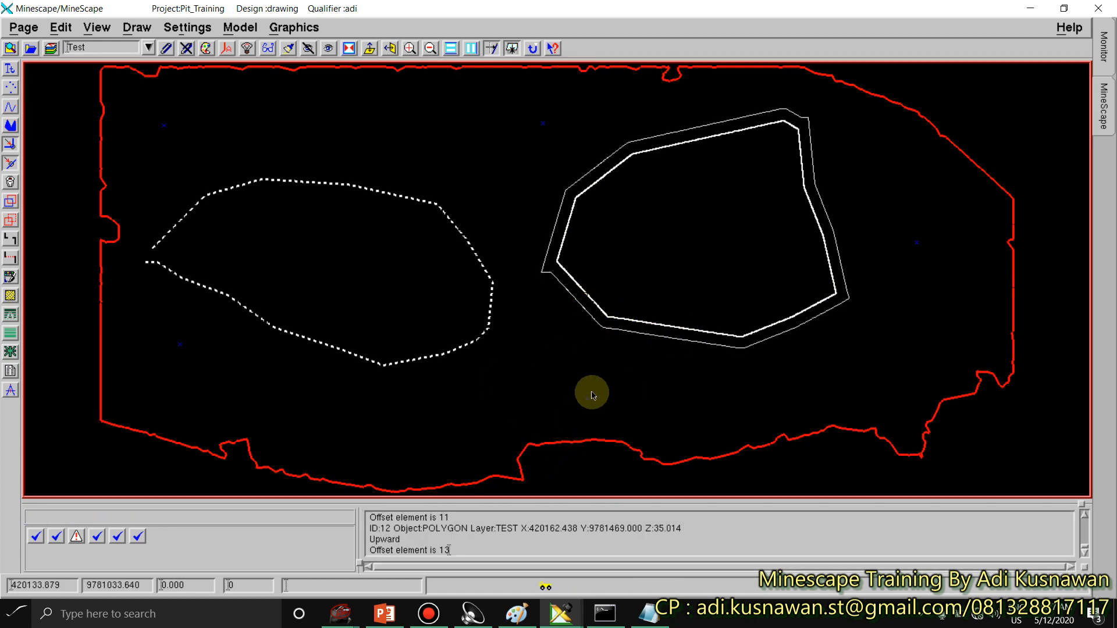
# Step: Measure the slope and distance from the solid polygon's lower-left corner vertex to the matching corner vertex of its offset copy
pyautogui.scroll(3, 614, 319)
pyautogui.moveTo(608, 216); pyautogui.dragTo(558, 352, button='middle')
pyautogui.press('p')
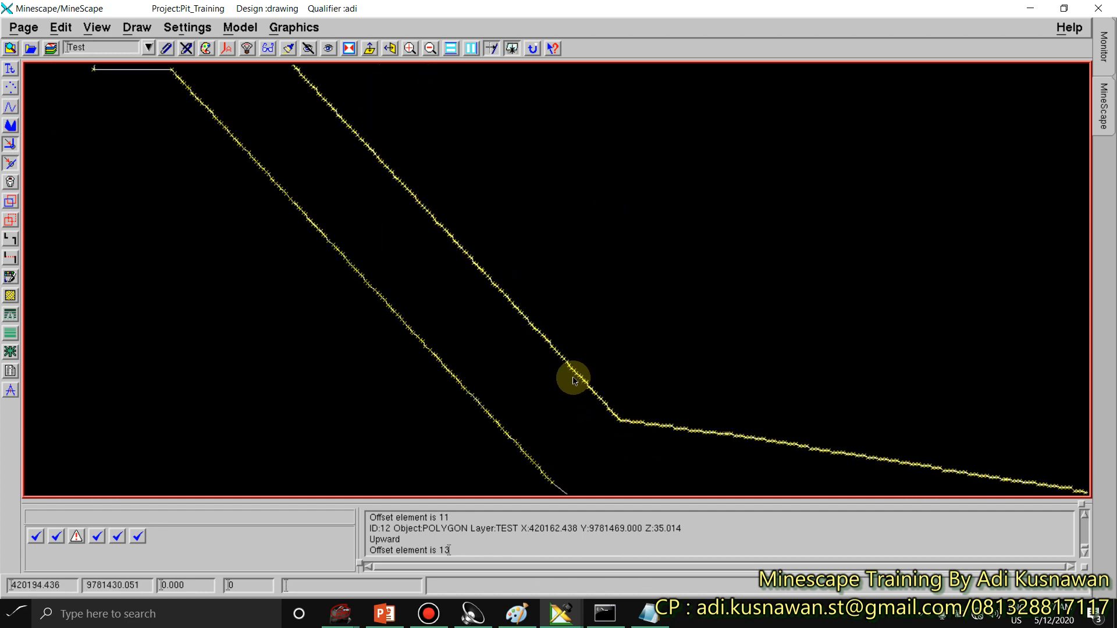
pyautogui.scroll(-2, 505, 332)
pyautogui.scroll(2, 505, 332)
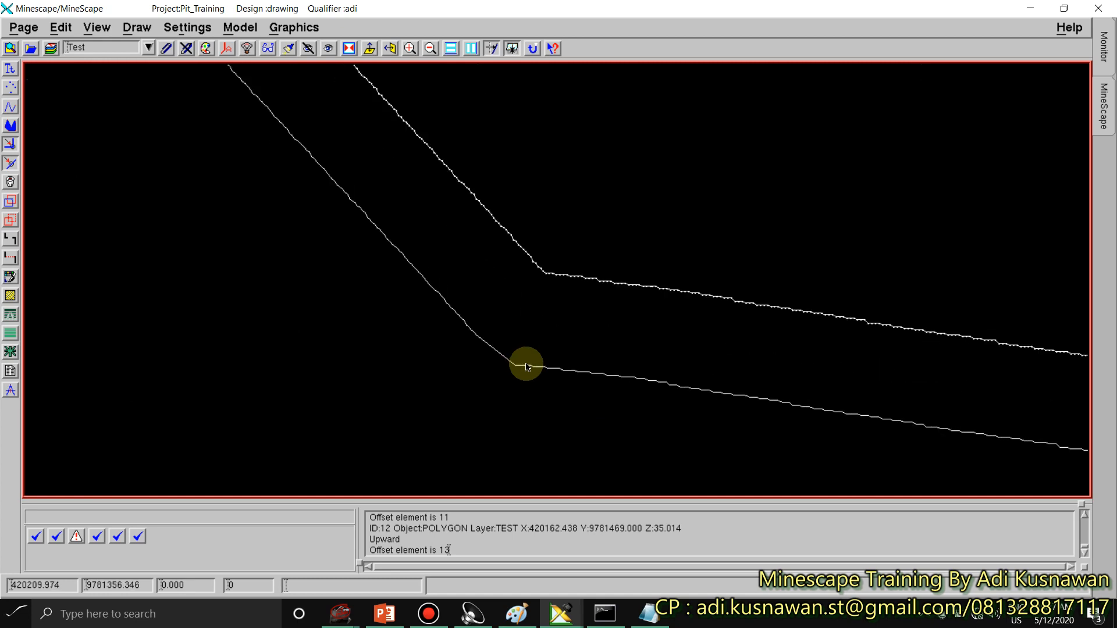
pyautogui.rightClick(569, 195)
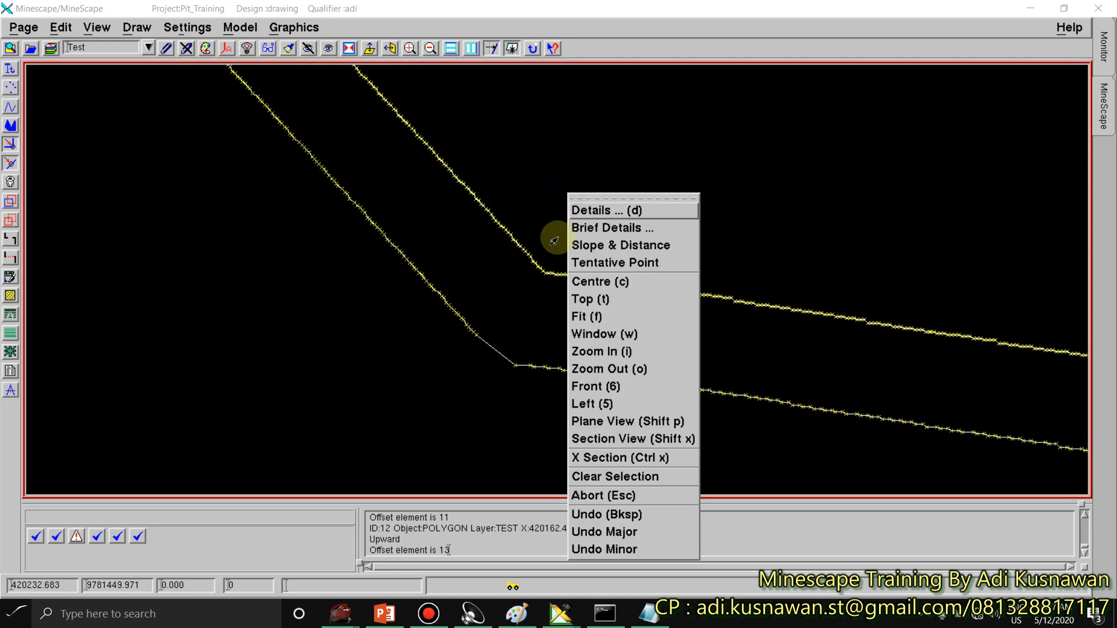
pyautogui.click(605, 242)
pyautogui.scroll(1, 530, 250)
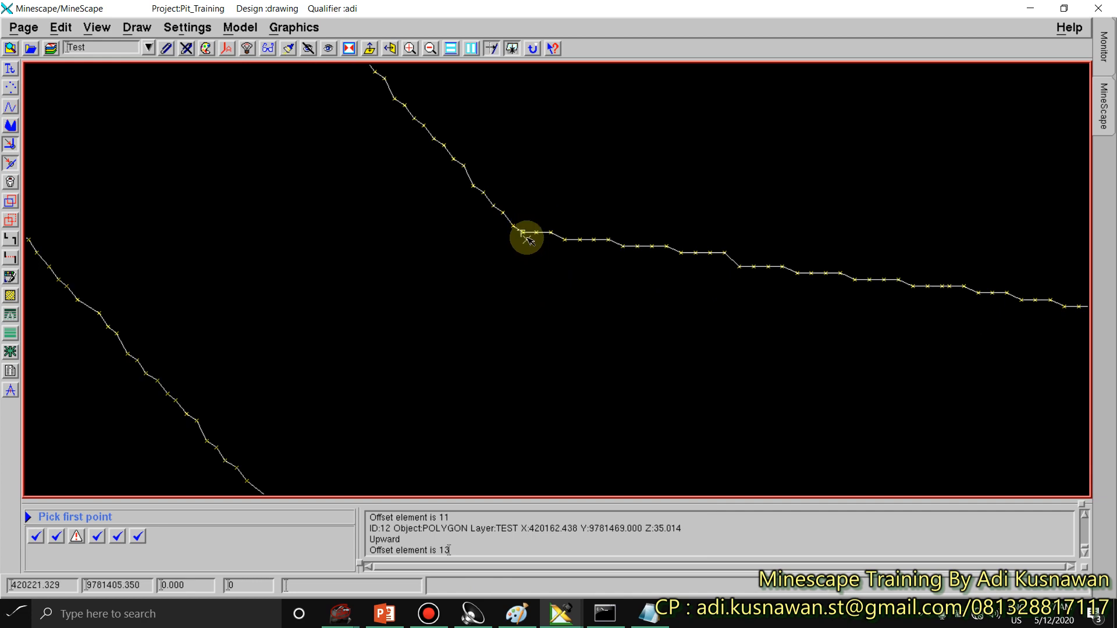
pyautogui.click(525, 234)
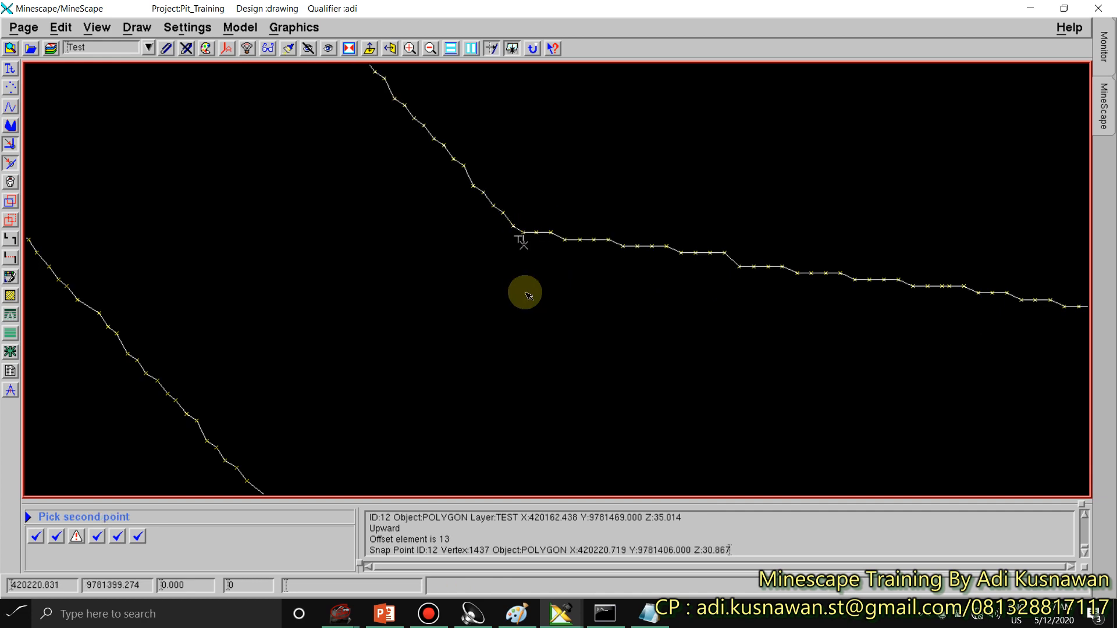
pyautogui.scroll(2, 498, 328)
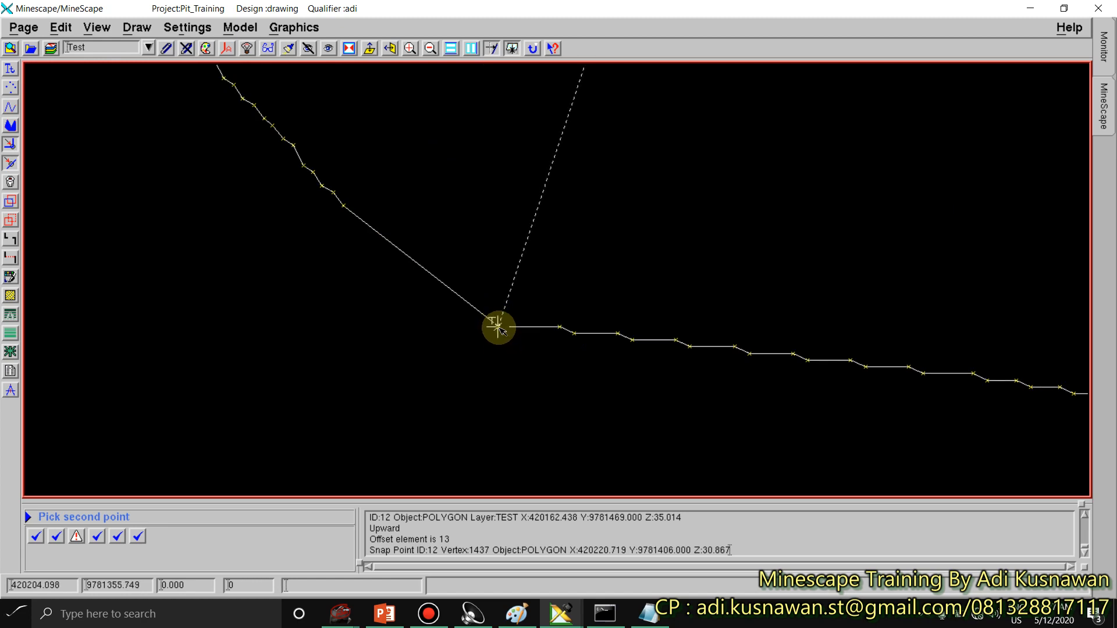
pyautogui.click(498, 329)
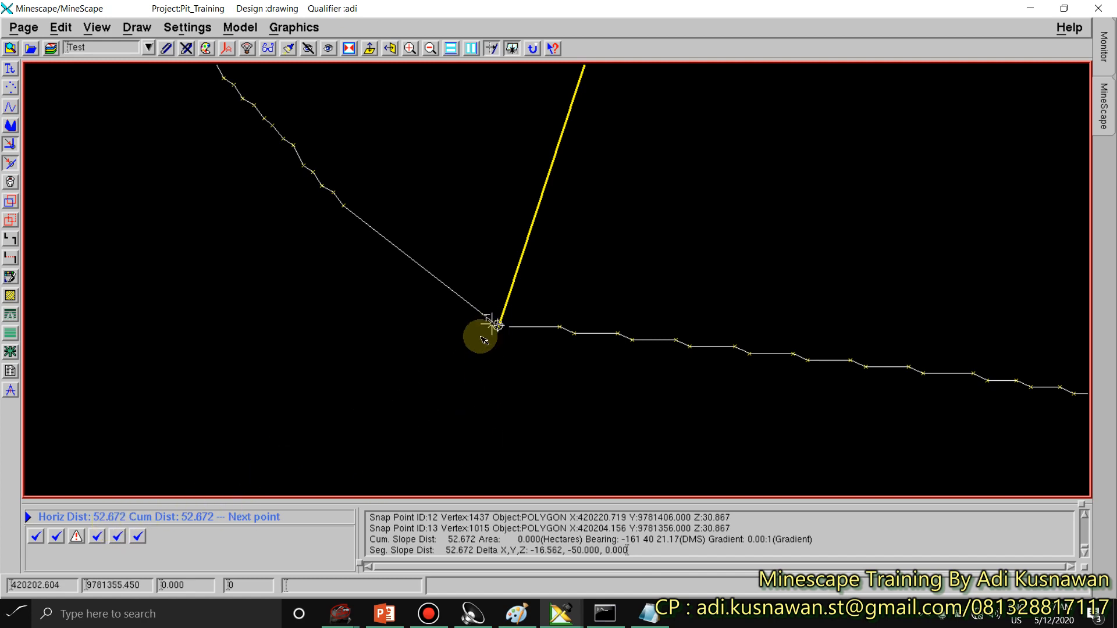
pyautogui.scroll(-1, 347, 407)
pyautogui.scroll(-1, 323, 423)
pyautogui.scroll(1, 387, 389)
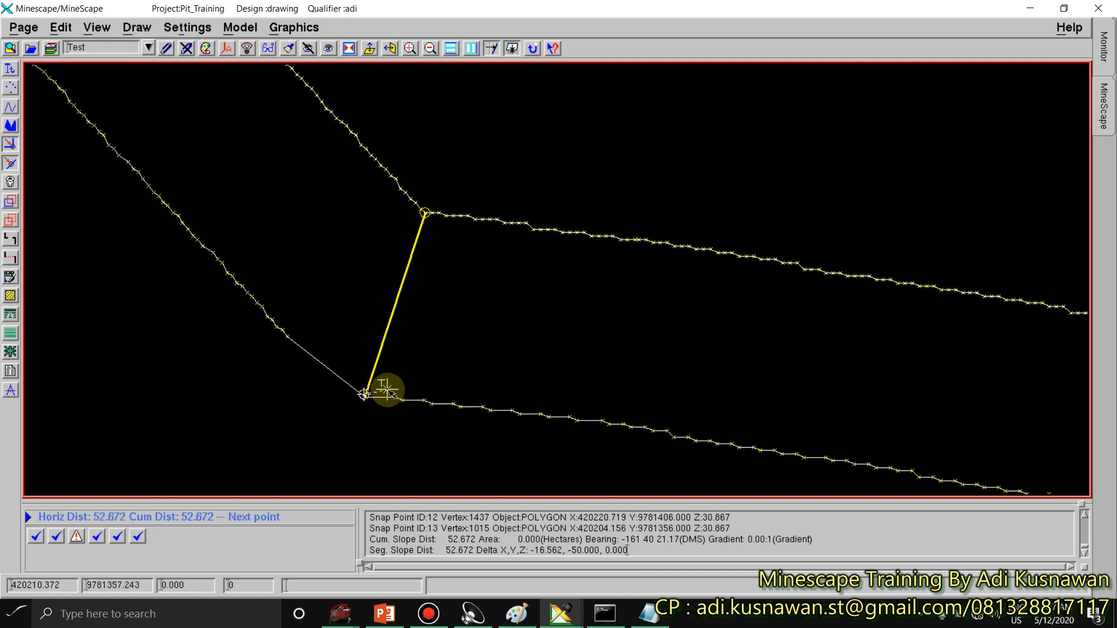
pyautogui.rightClick(374, 388)
pyautogui.scroll(-3, 374, 385)
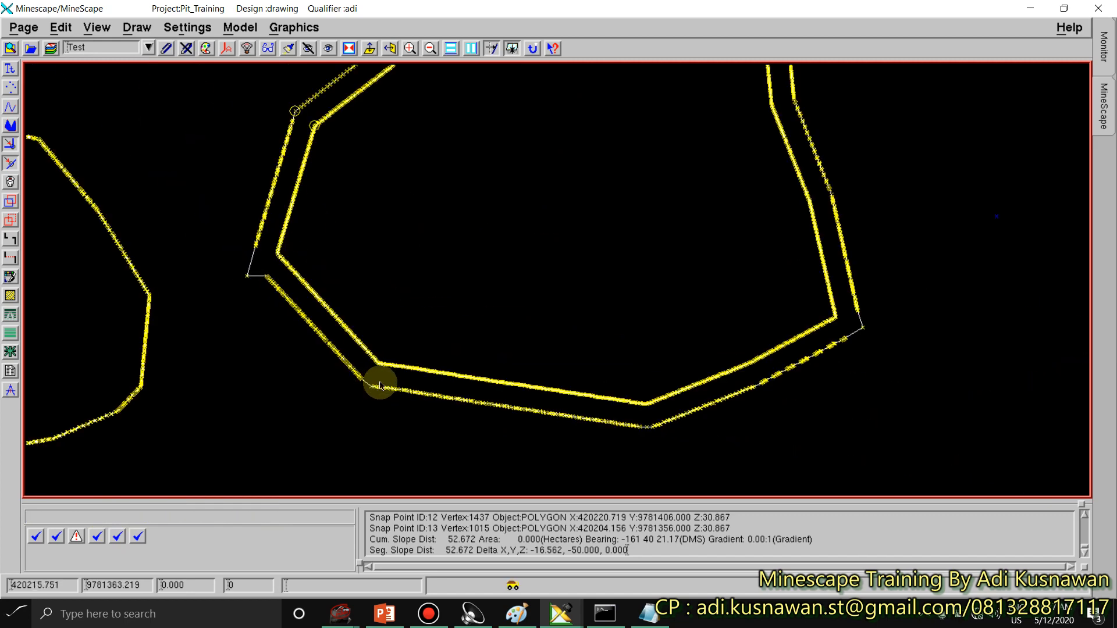
pyautogui.scroll(-2, 467, 300)
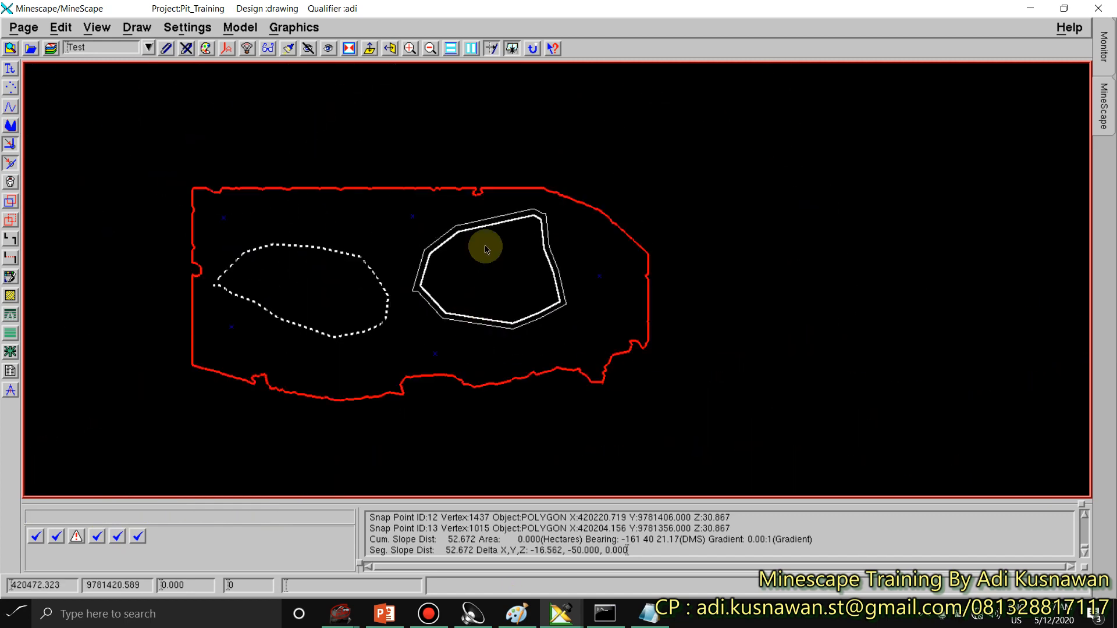
pyautogui.click(60, 27)
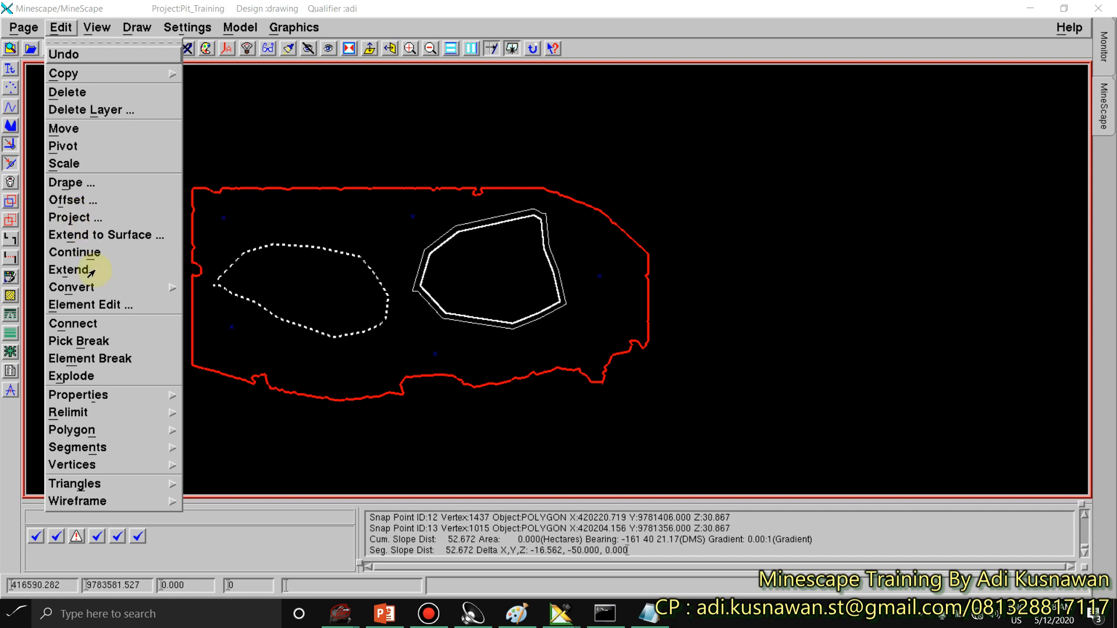
pyautogui.click(341, 125)
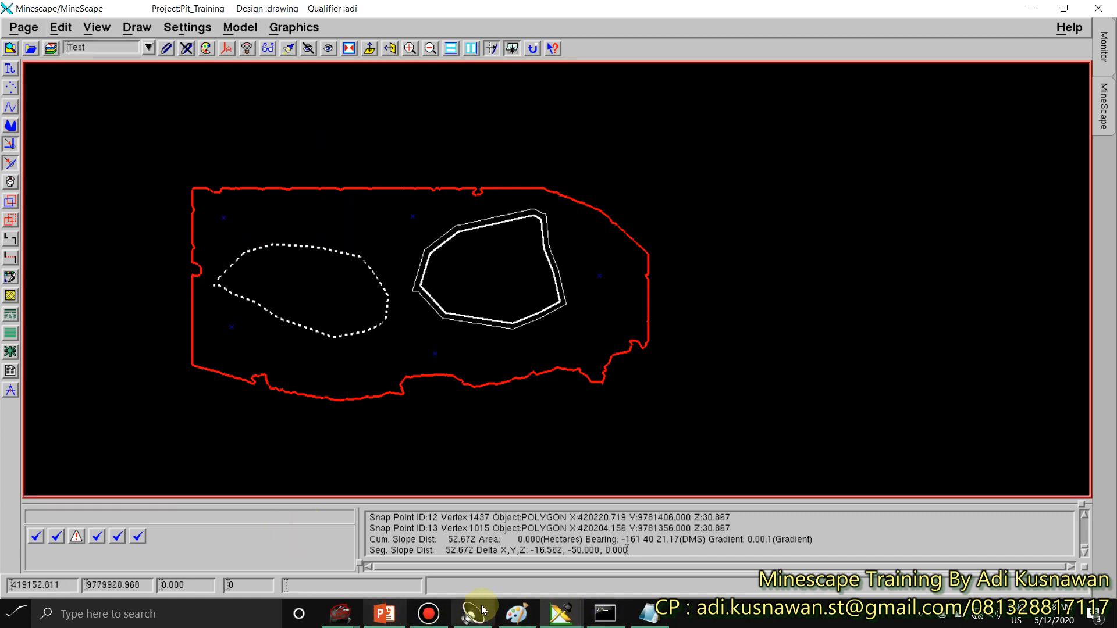
# Step: Switch to Paint and sketch a horizontal line and a rising line from one start point with a thicker black pencil
pyautogui.click(517, 613)
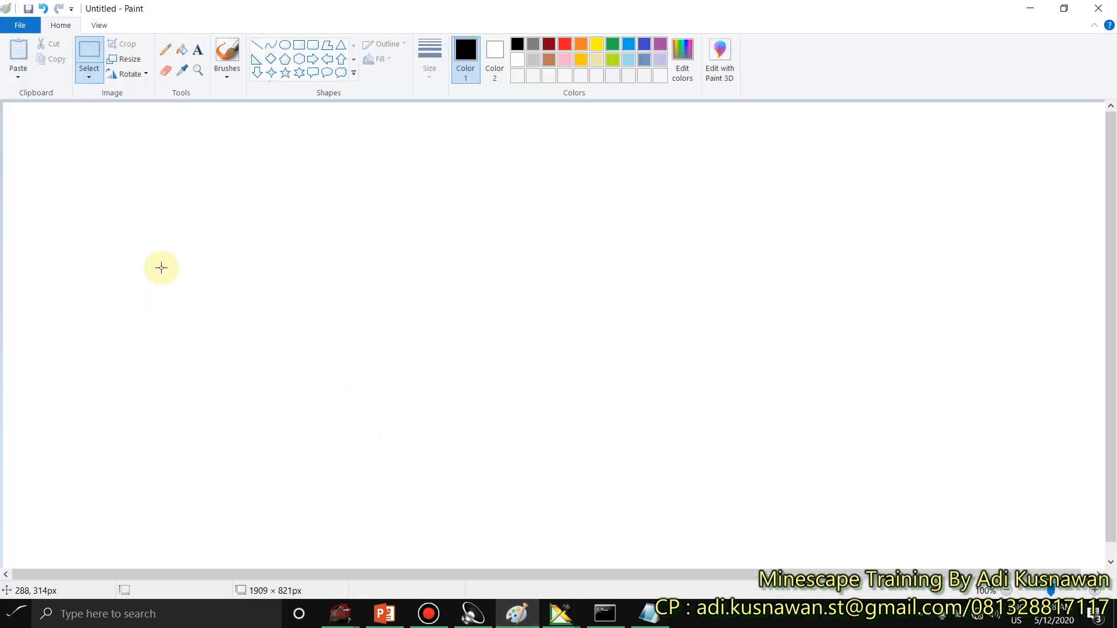
pyautogui.click(166, 52)
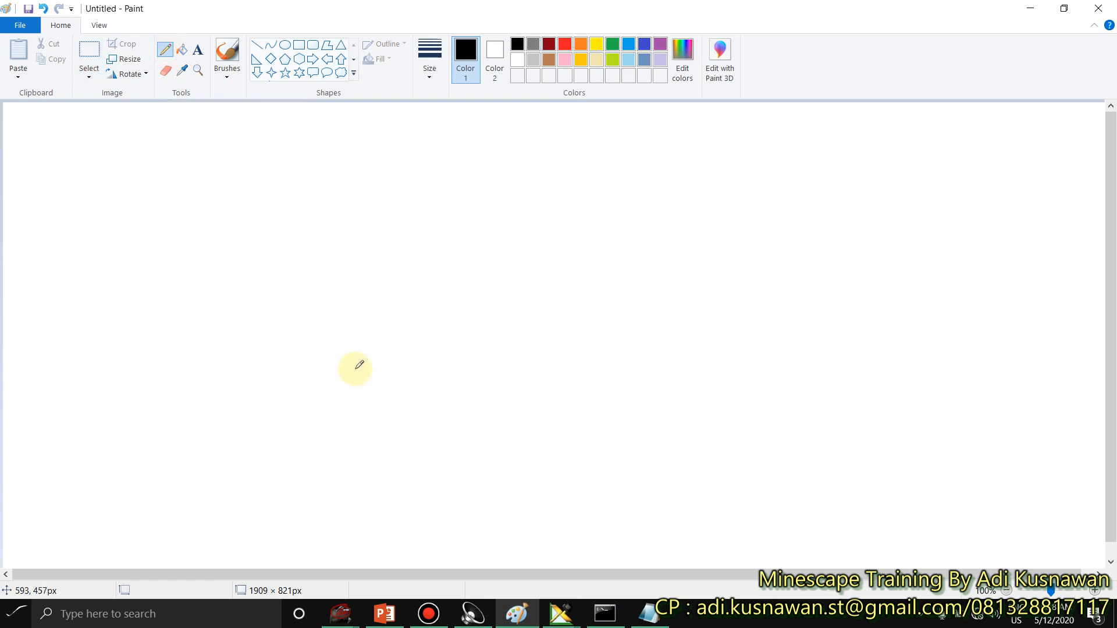
pyautogui.moveTo(413, 368)
pyautogui.mouseDown()
pyautogui.moveTo(423, 383)
pyautogui.moveTo(412, 370)
pyautogui.mouseUp()
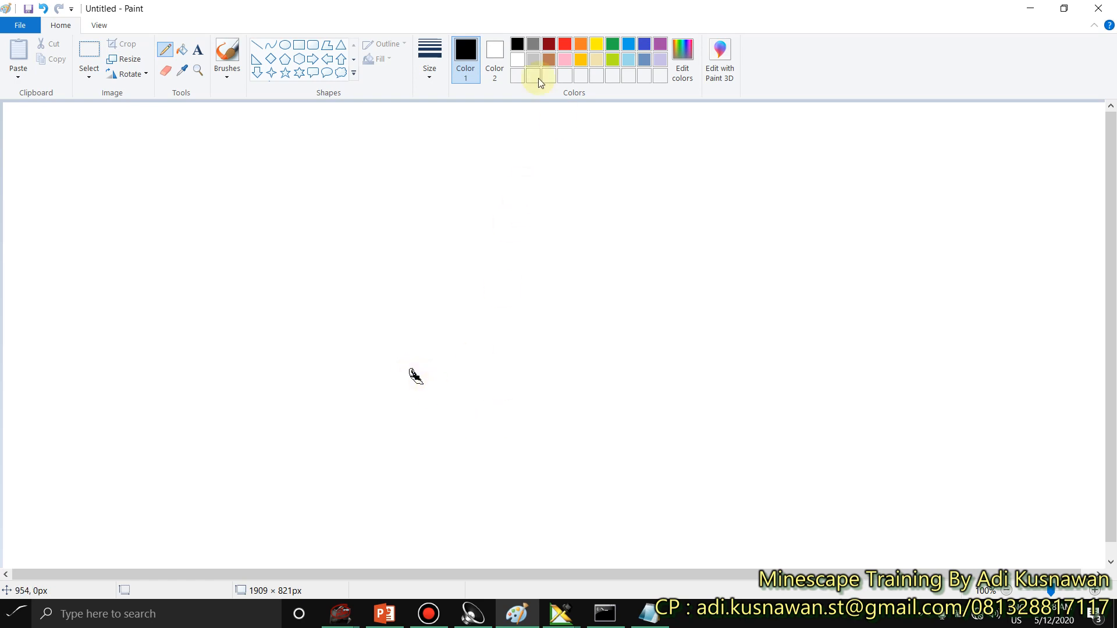
pyautogui.click(443, 55)
pyautogui.click(449, 178)
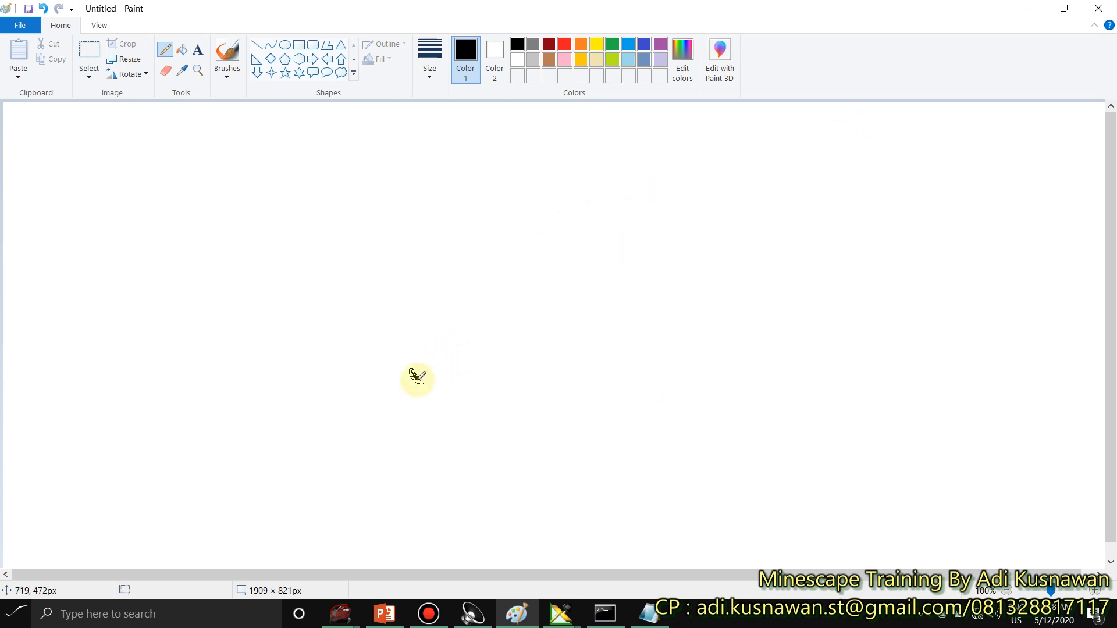
pyautogui.moveTo(417, 377); pyautogui.dragTo(612, 377)
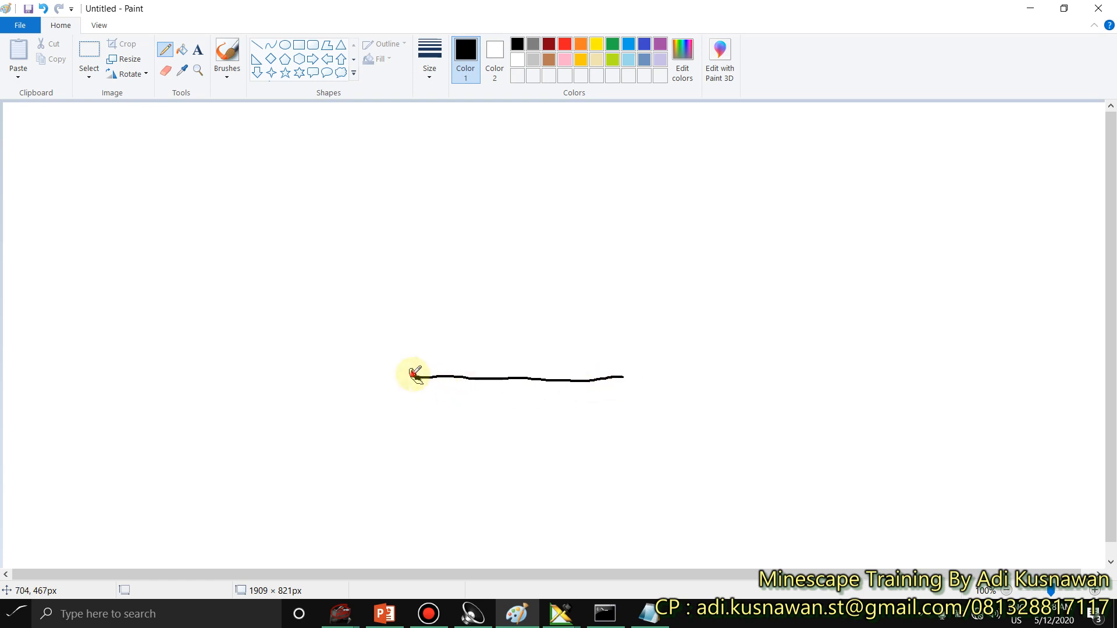
pyautogui.moveTo(412, 374); pyautogui.dragTo(585, 279)
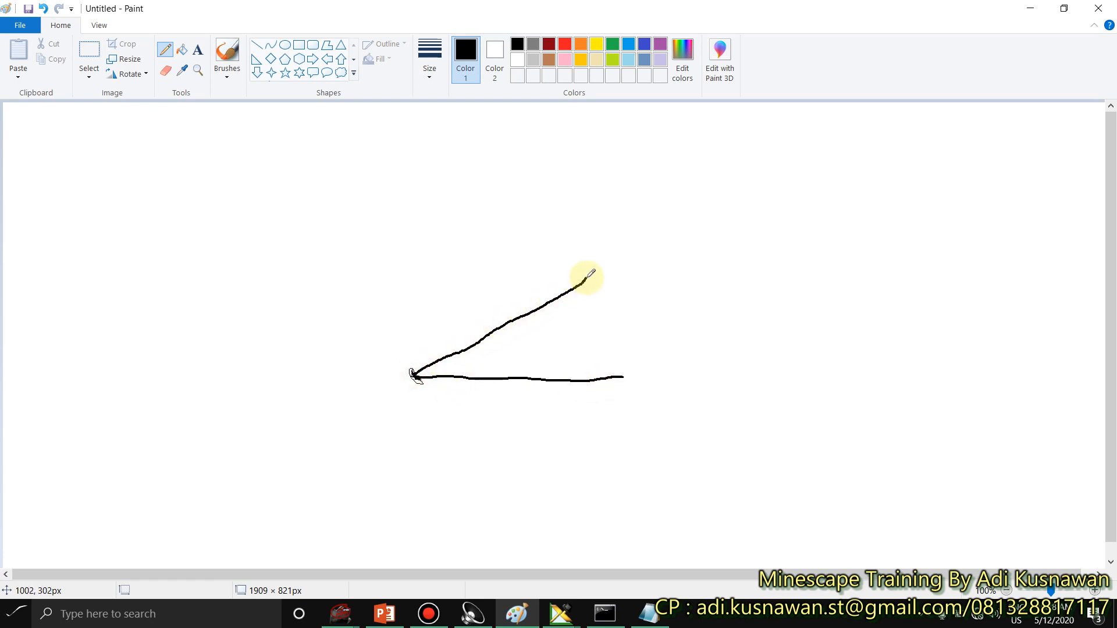
# Step: Draw an angle arc labelled 30° between the two lines and mark the rising line's upper end in red
pyautogui.moveTo(465, 350)
pyautogui.mouseDown()
pyautogui.moveTo(478, 377)
pyautogui.moveTo(487, 355)
pyautogui.moveTo(512, 363)
pyautogui.moveTo(507, 346)
pyautogui.mouseUp()
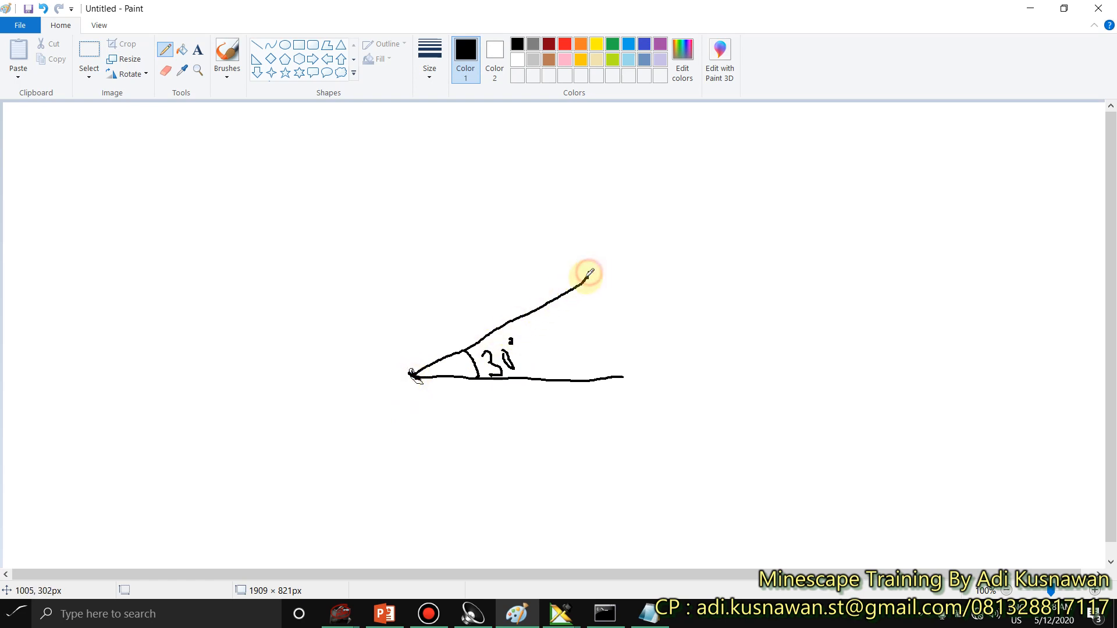
pyautogui.click(565, 45)
pyautogui.moveTo(586, 275); pyautogui.dragTo(586, 275)
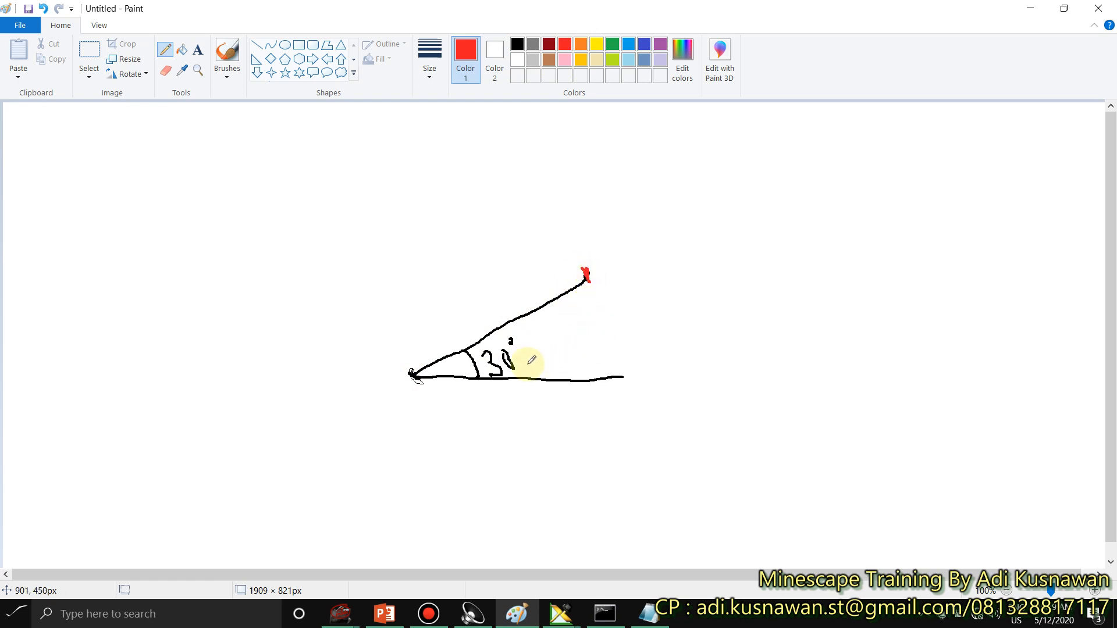
# Step: Switch back to MineScape, open the Project Elements settings for drawing and select Height as the projection input
pyautogui.click(560, 613)
pyautogui.click(569, 585)
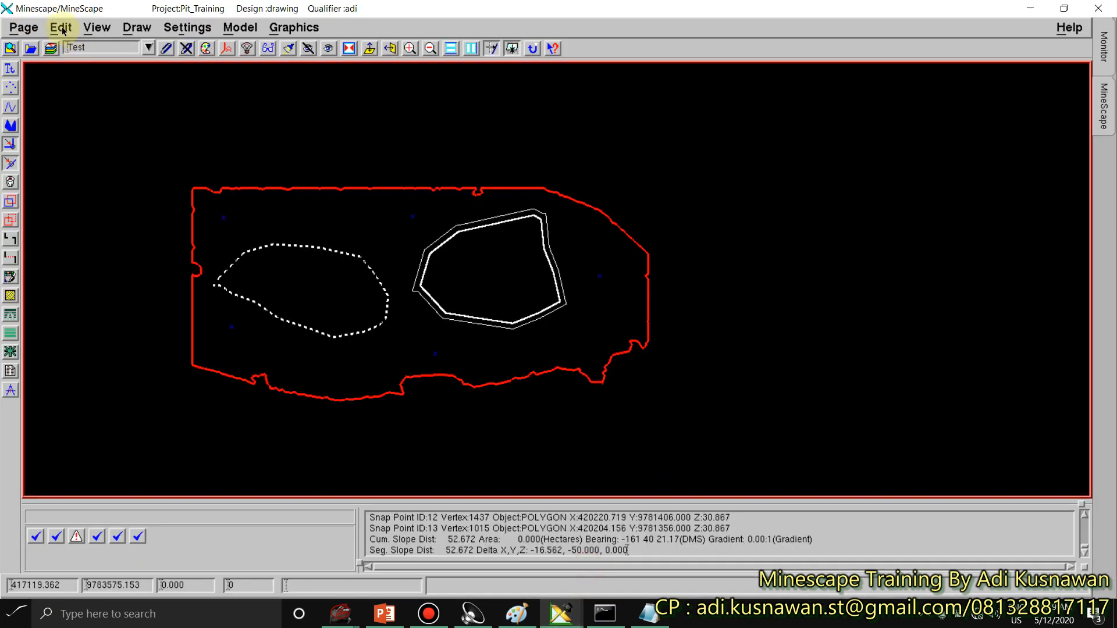
pyautogui.click(135, 28)
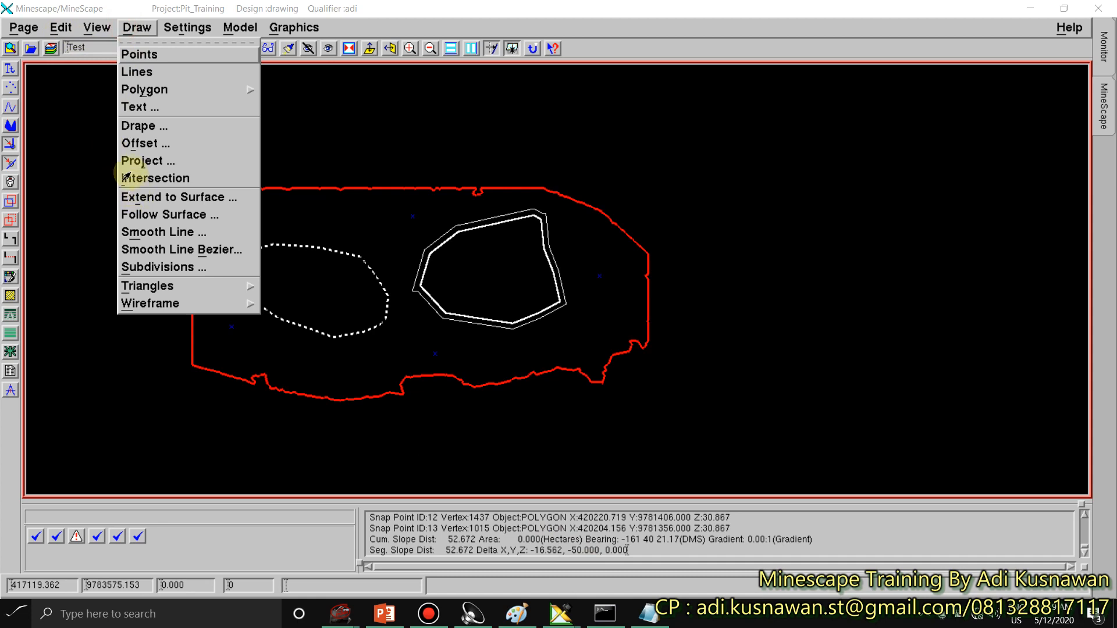
pyautogui.click(126, 163)
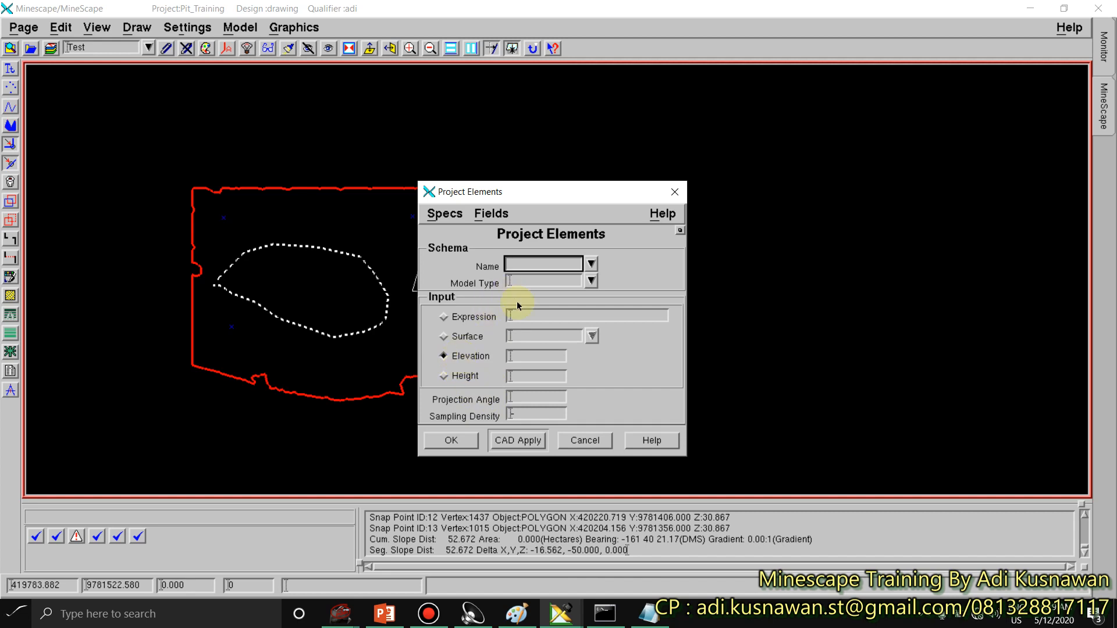
pyautogui.click(515, 398)
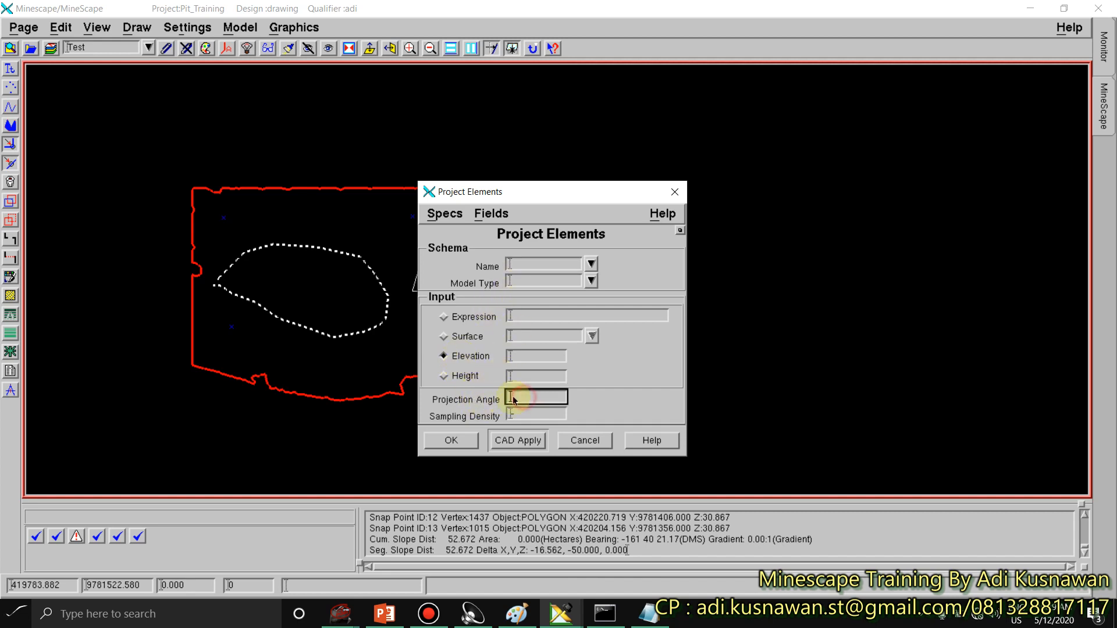
pyautogui.click(469, 376)
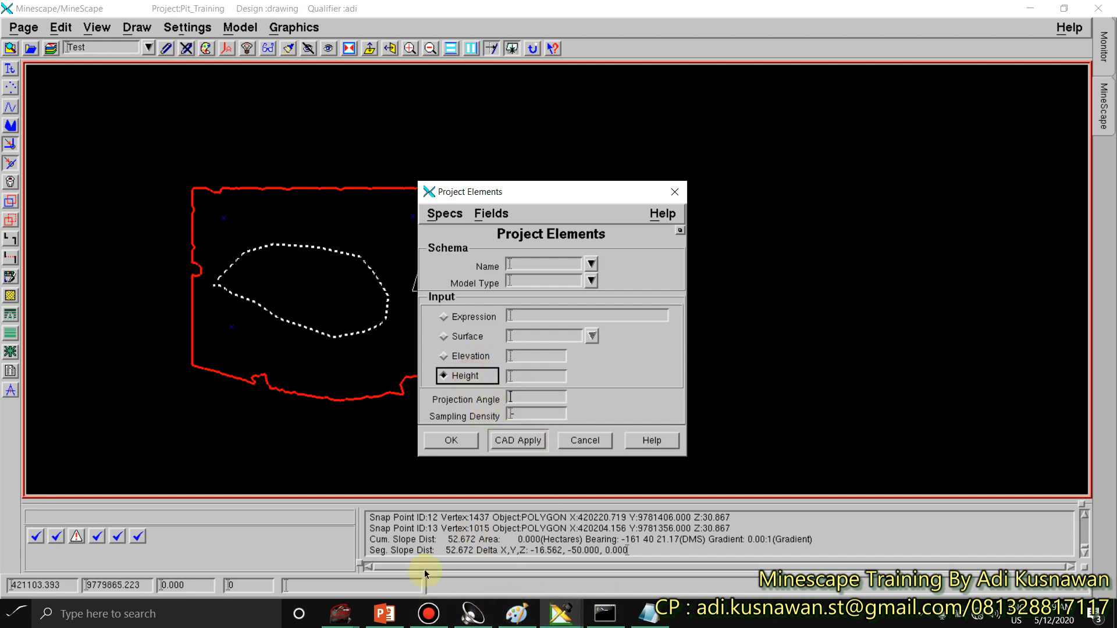
# Step: Switch to the Paint sketch and write 0 in black beside the horizontal line's end and 20 beside the rising line's end
pyautogui.click(384, 614)
pyautogui.click(384, 615)
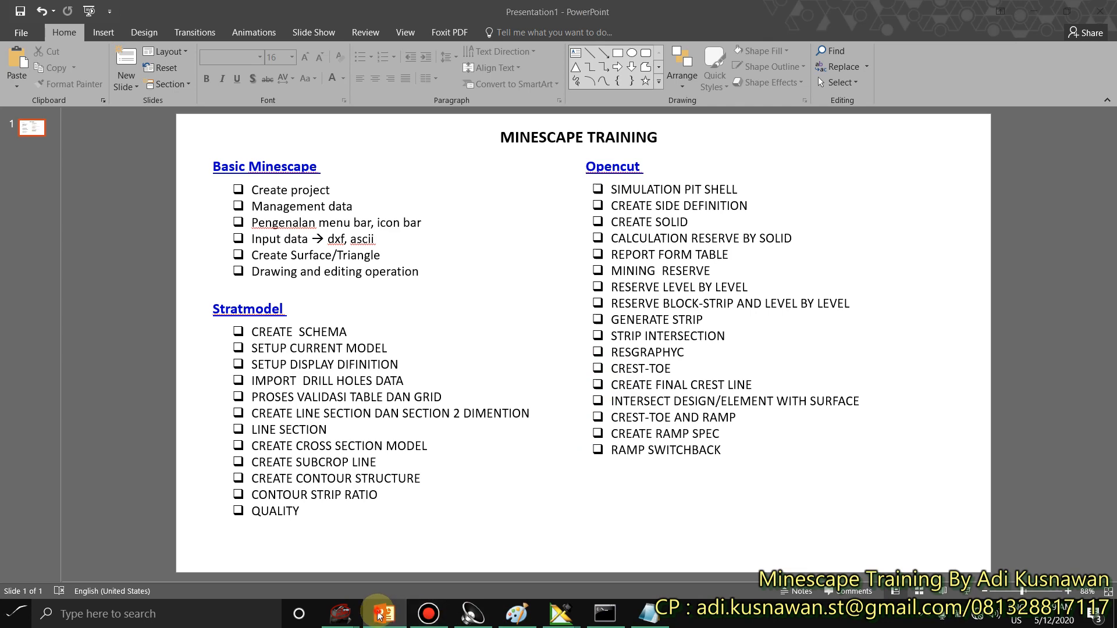
pyautogui.click(521, 615)
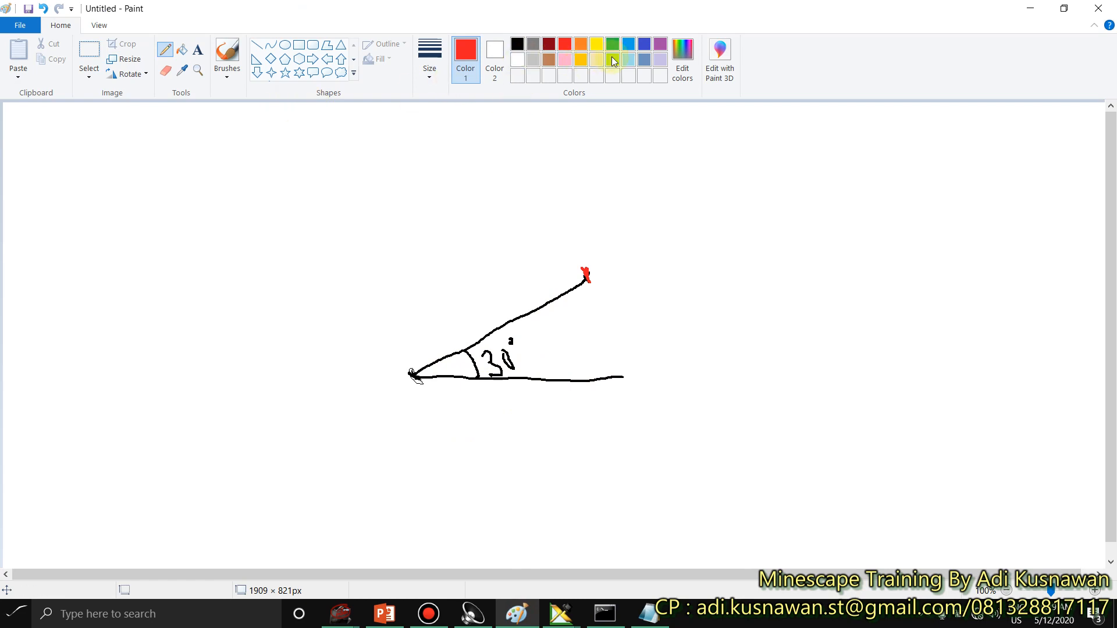
pyautogui.click(516, 44)
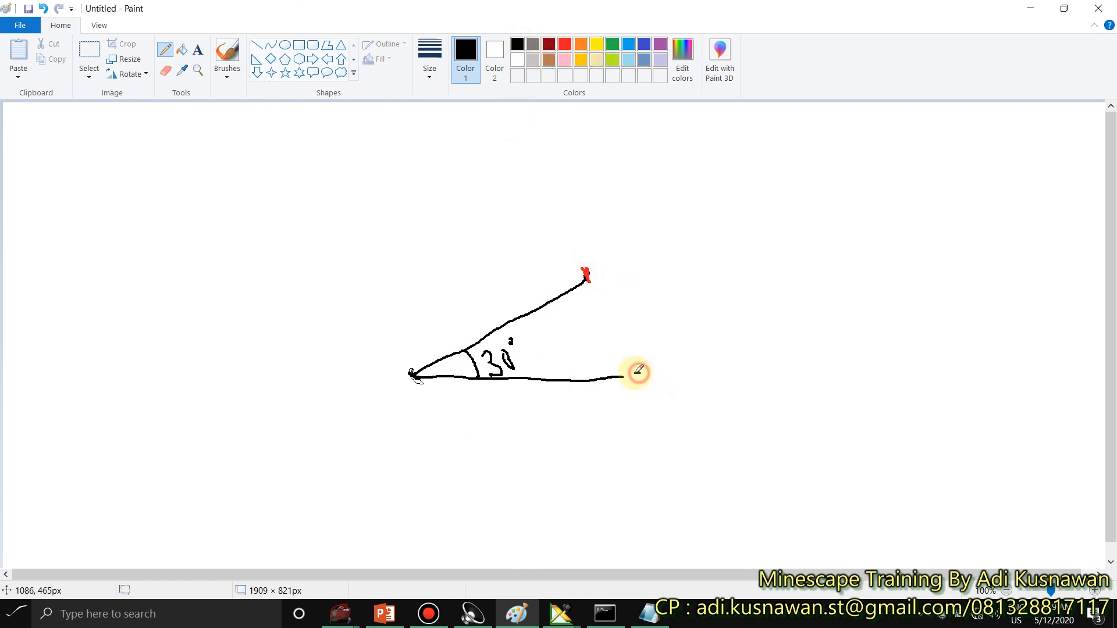
pyautogui.moveTo(635, 373); pyautogui.dragTo(644, 377)
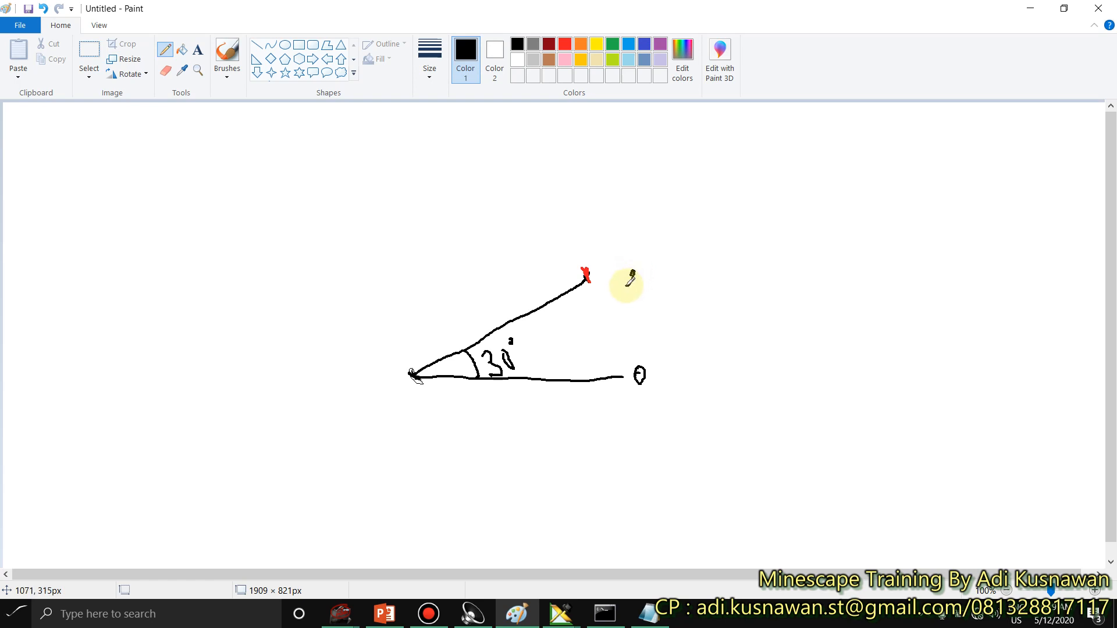
pyautogui.moveTo(637, 280); pyautogui.dragTo(649, 282)
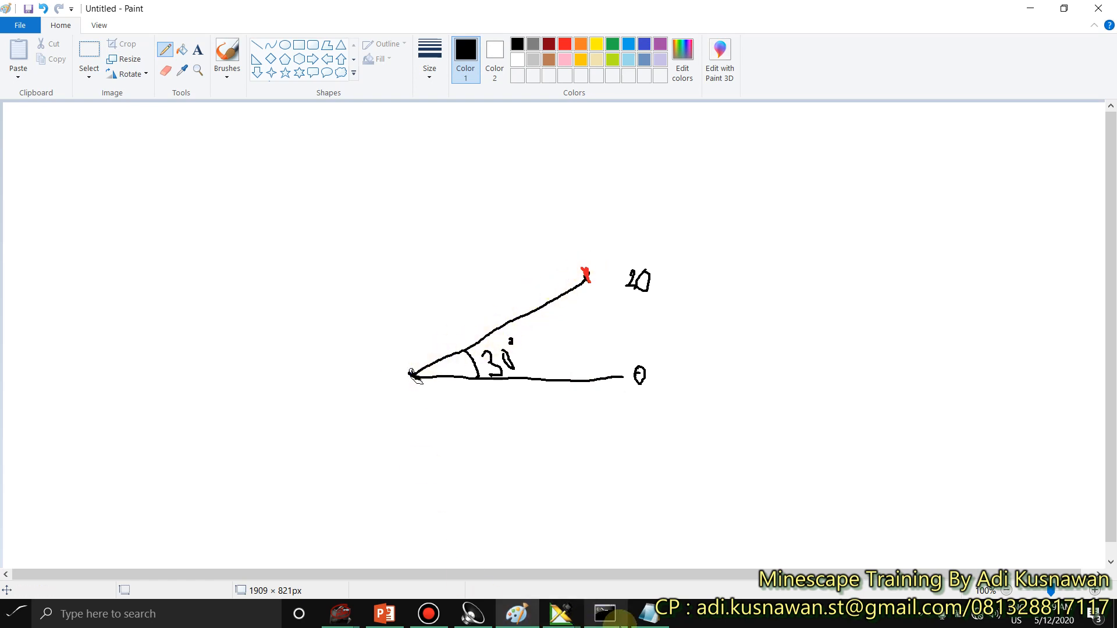
# Step: Switch to MineScape and select Elevation as the projection input in the Project Elements settings
pyautogui.click(561, 614)
pyautogui.click(641, 553)
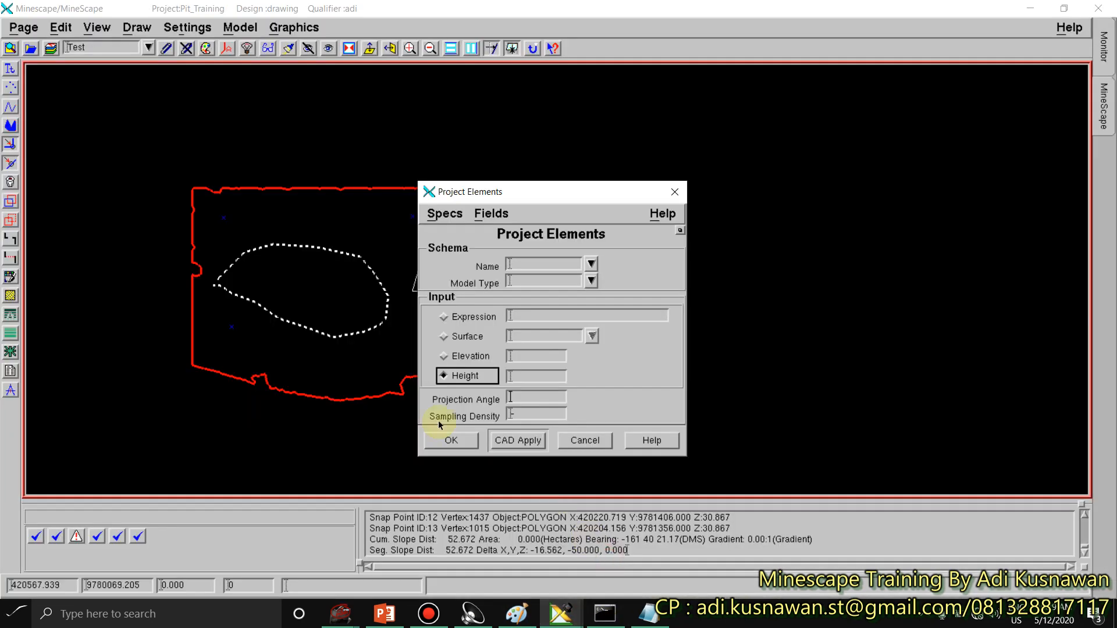
pyautogui.click(466, 356)
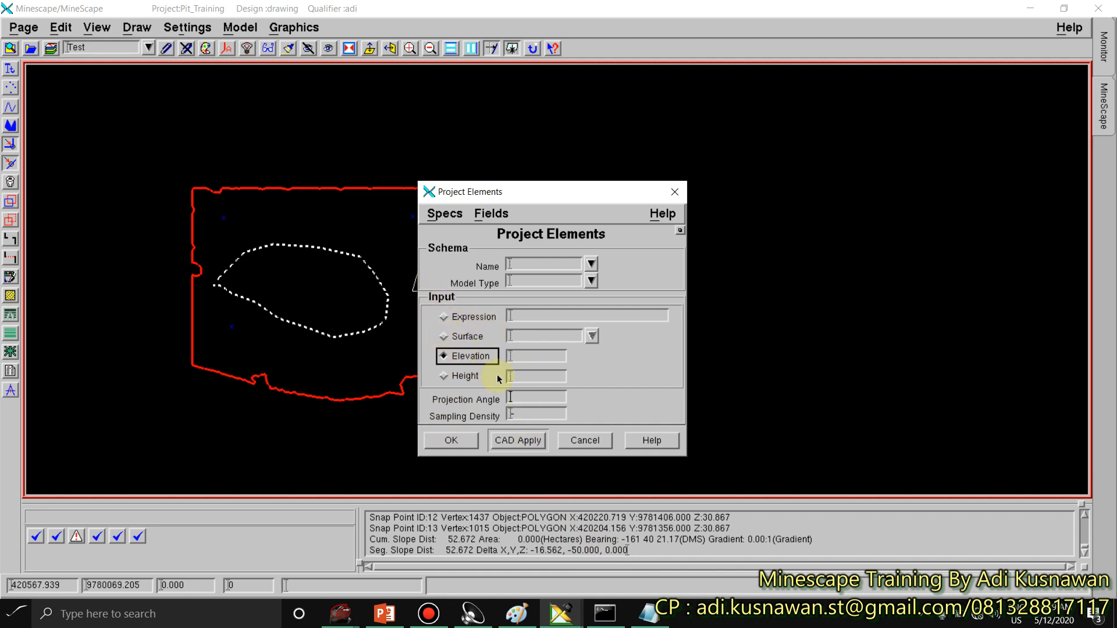
pyautogui.click(512, 357)
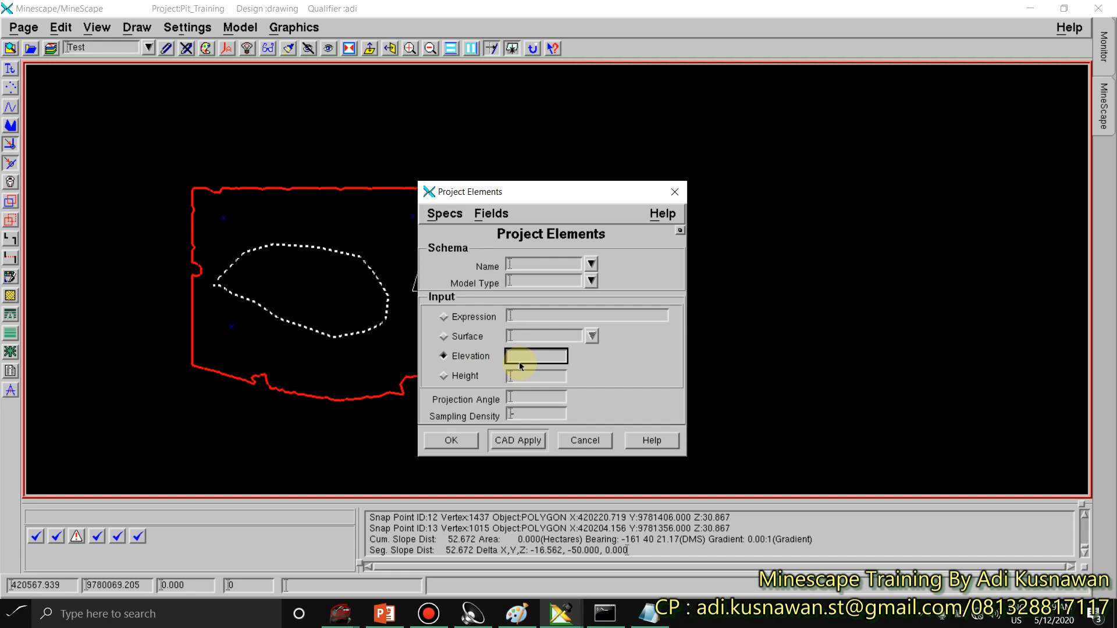
# Step: Switch to the Paint sketch and draw a vertical height line above the shared start point, labelled 20
pyautogui.click(513, 618)
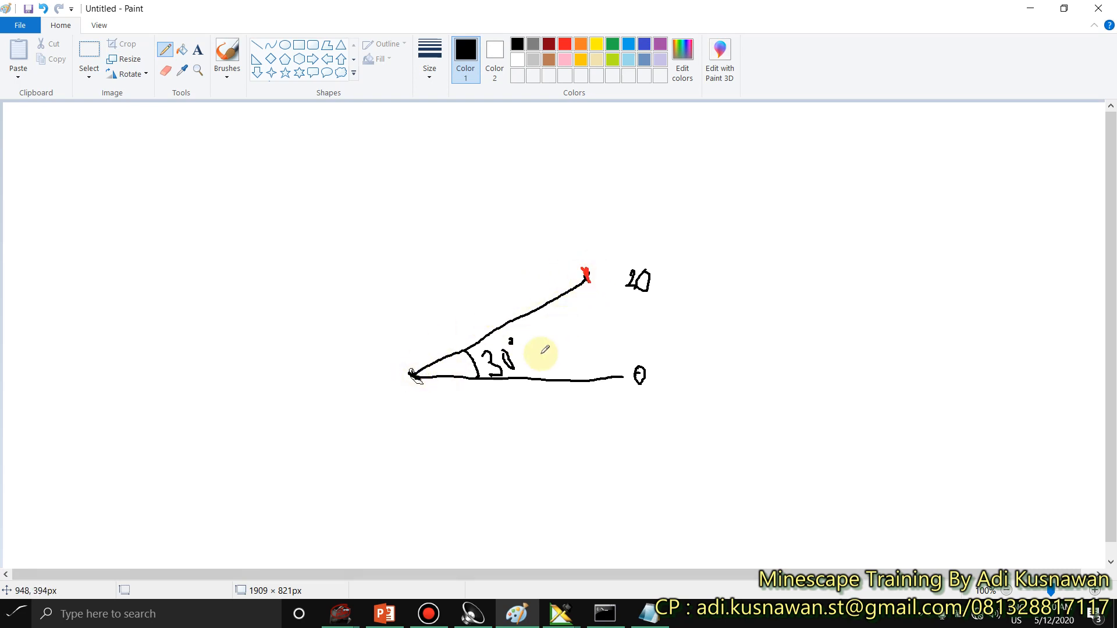
pyautogui.moveTo(578, 622)
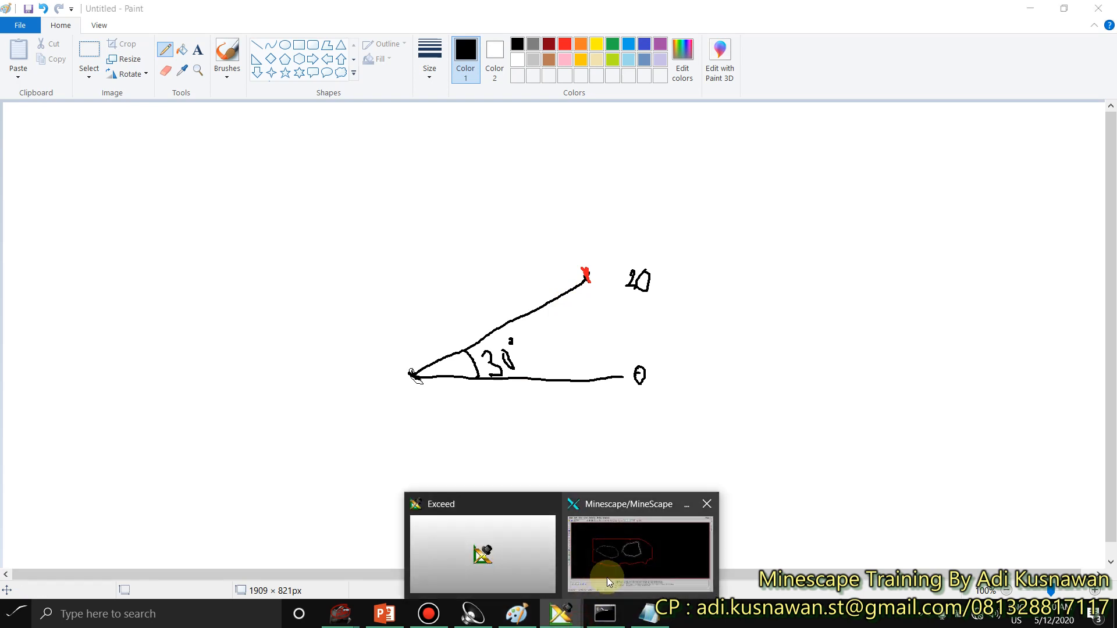
pyautogui.click(605, 579)
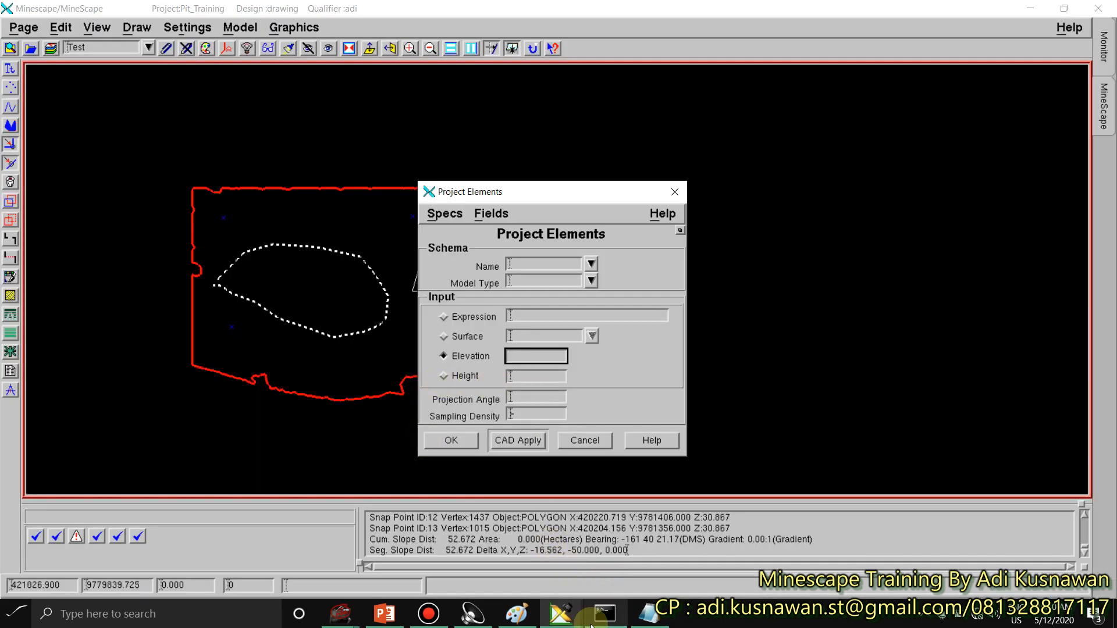
pyautogui.click(561, 614)
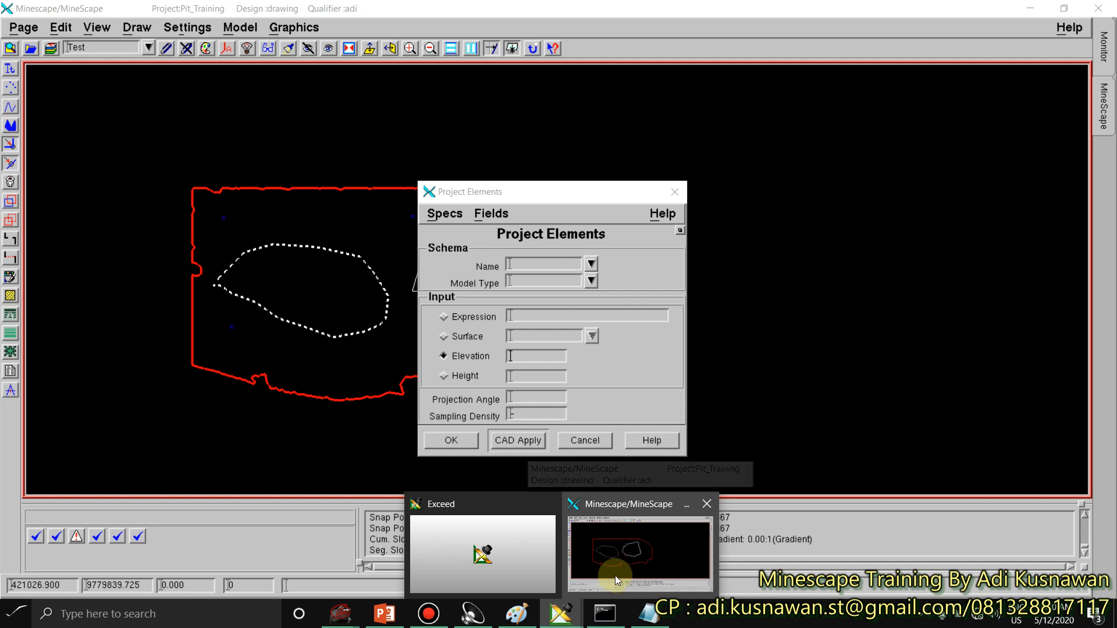
pyautogui.click(515, 618)
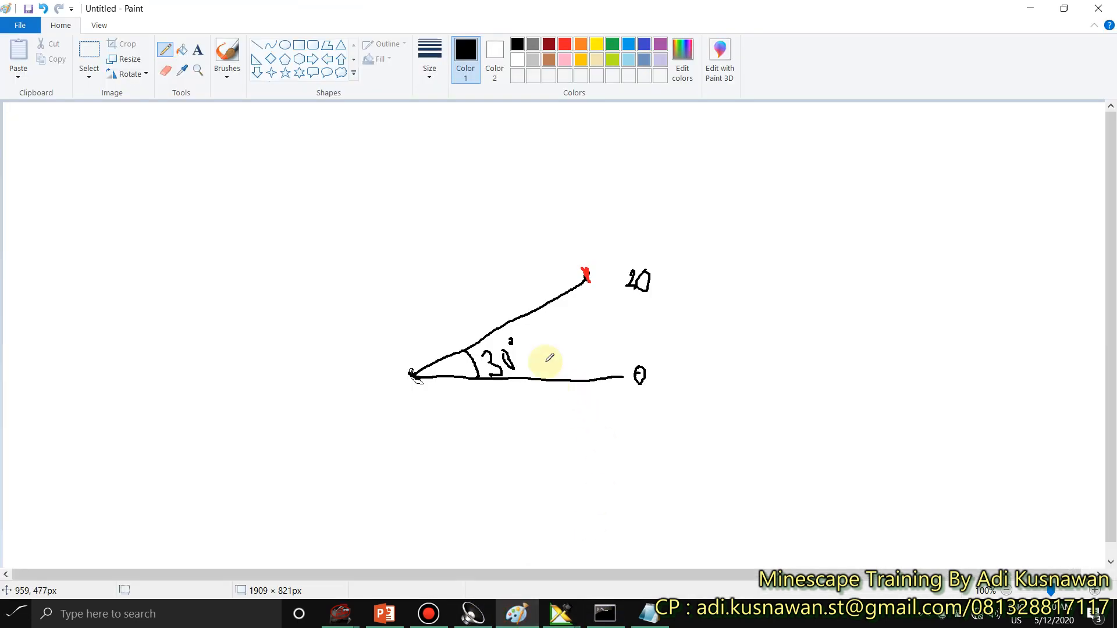
pyautogui.moveTo(410, 275)
pyautogui.mouseDown()
pyautogui.moveTo(424, 276)
pyautogui.moveTo(423, 372)
pyautogui.mouseUp()
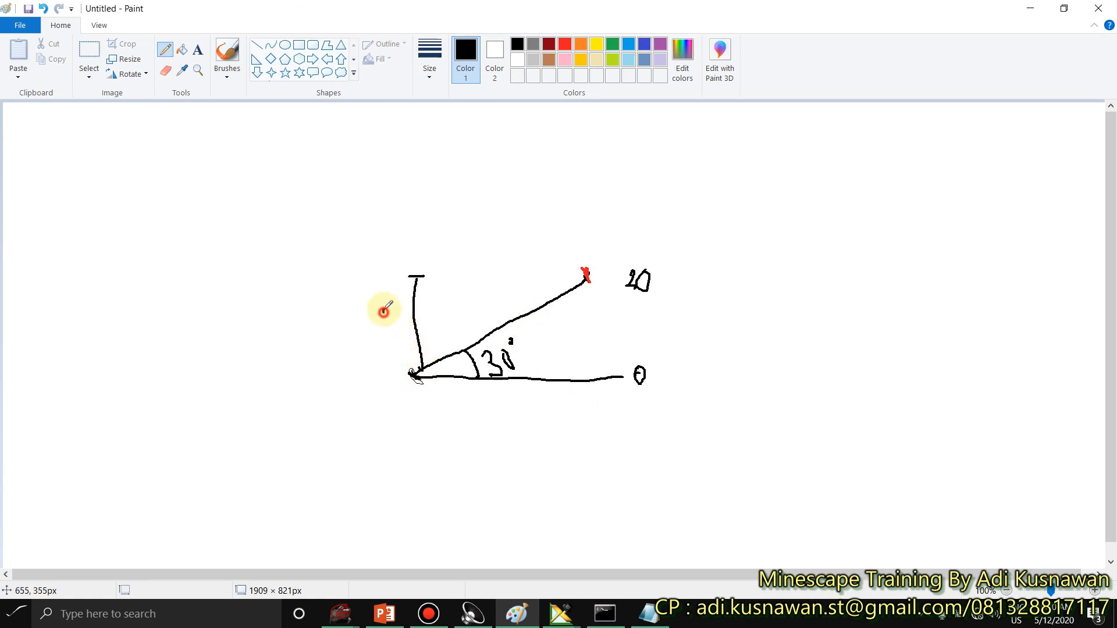
pyautogui.moveTo(382, 310); pyautogui.dragTo(409, 326)
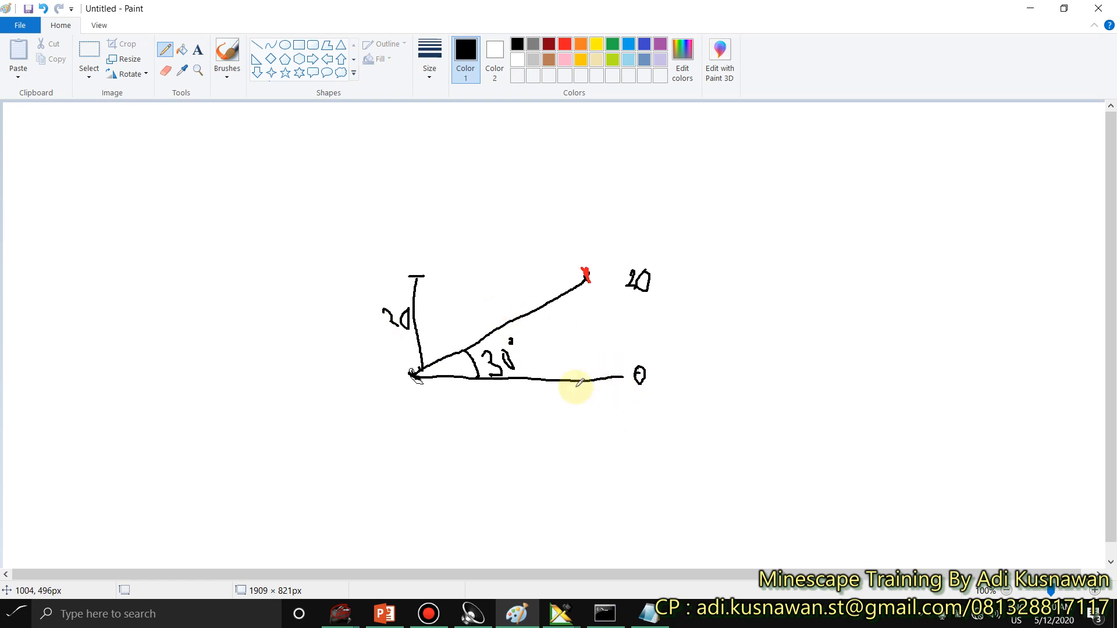
# Step: Change the horizontal line's label to 10 and draw two long, slightly wavy lines above the sketch
pyautogui.moveTo(629, 372); pyautogui.dragTo(629, 391)
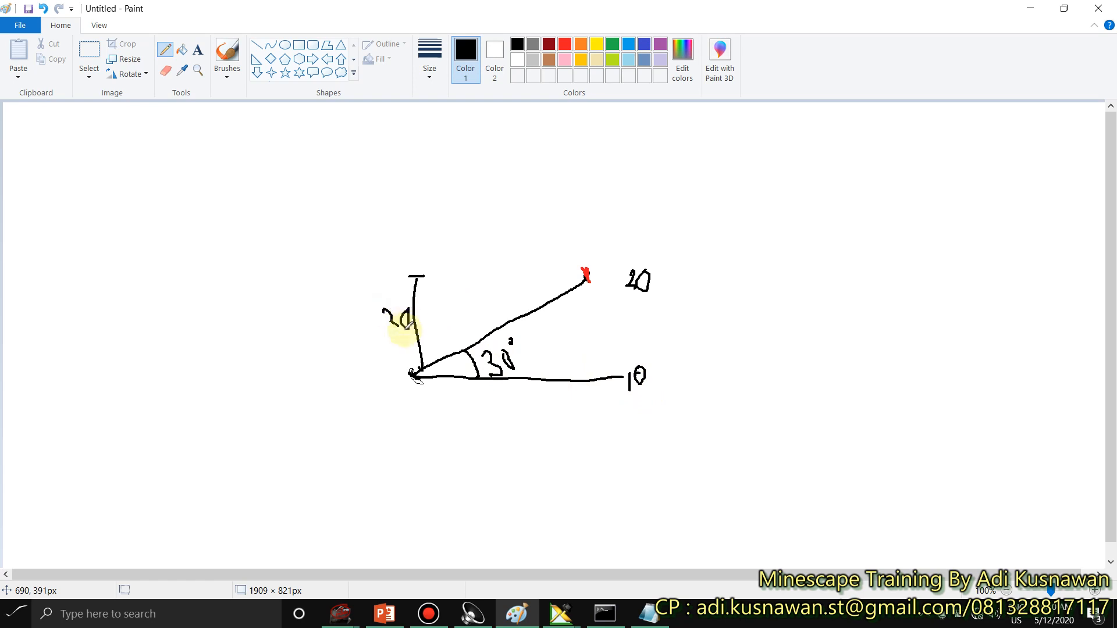
pyautogui.moveTo(409, 214)
pyautogui.mouseDown()
pyautogui.moveTo(651, 184)
pyautogui.moveTo(456, 219)
pyautogui.moveTo(645, 214)
pyautogui.mouseUp()
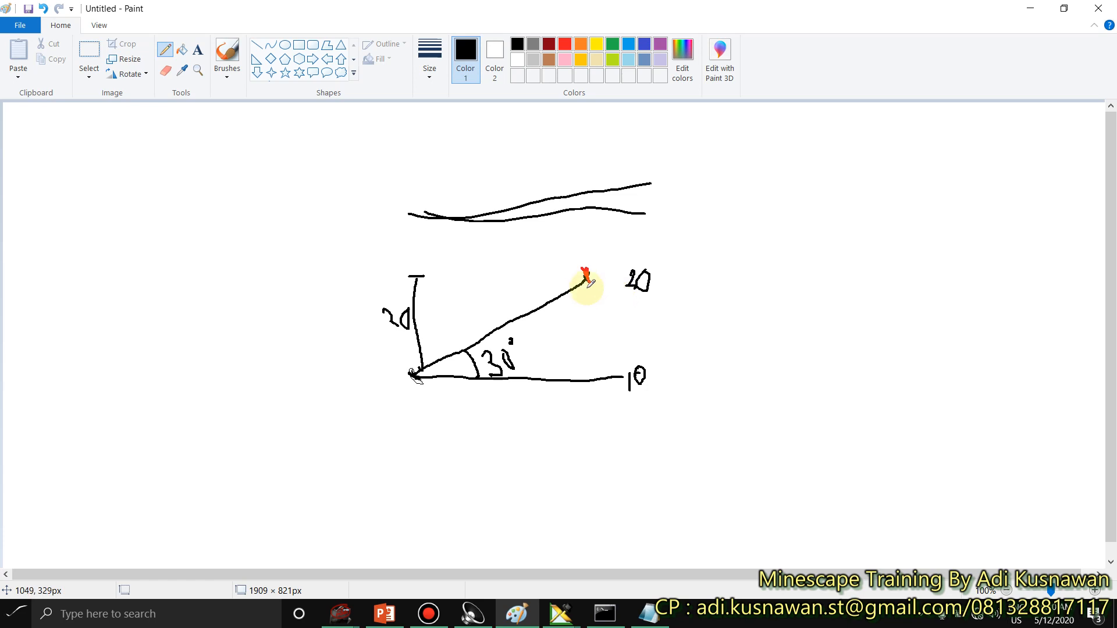
# Step: Switch back to MineScape and cancel the open Project Elements settings
pyautogui.click(567, 620)
pyautogui.click(634, 549)
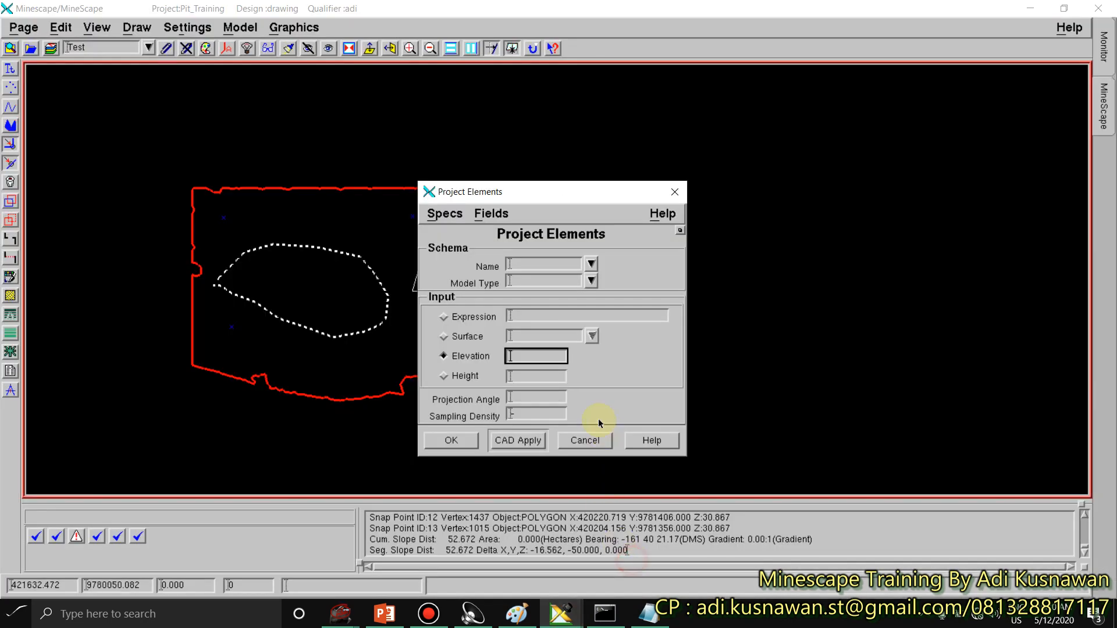
pyautogui.click(571, 435)
# Step: Set up a Project Elements operation with Height 30, projection angle 30 and sampling density 5
pyautogui.moveTo(473, 354); pyautogui.dragTo(498, 307)
pyautogui.scroll(5, 499, 307)
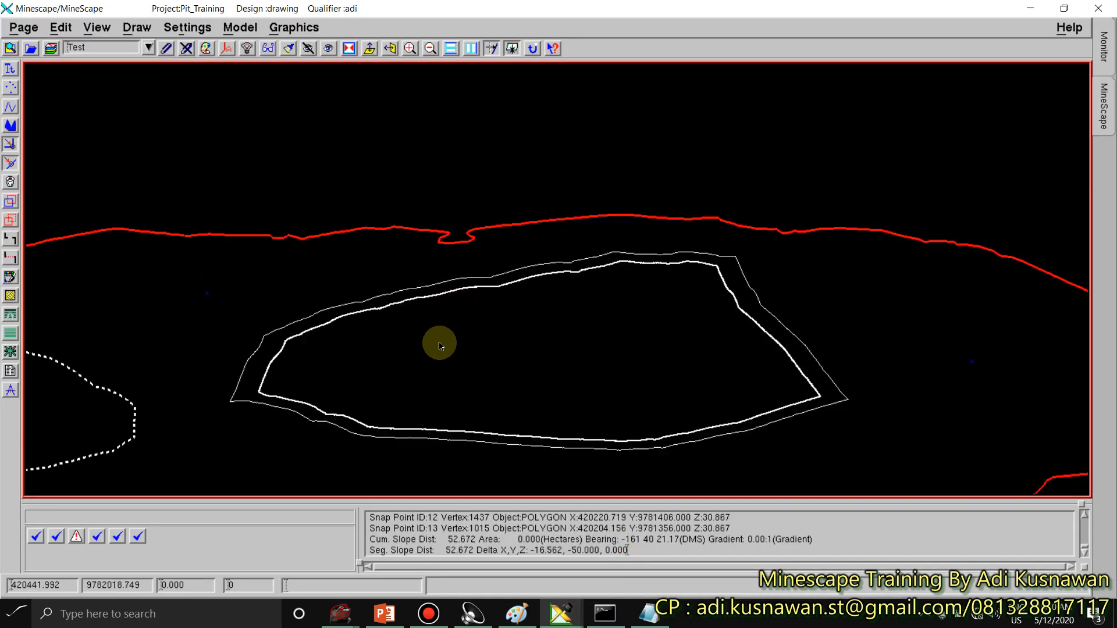
pyautogui.click(271, 384)
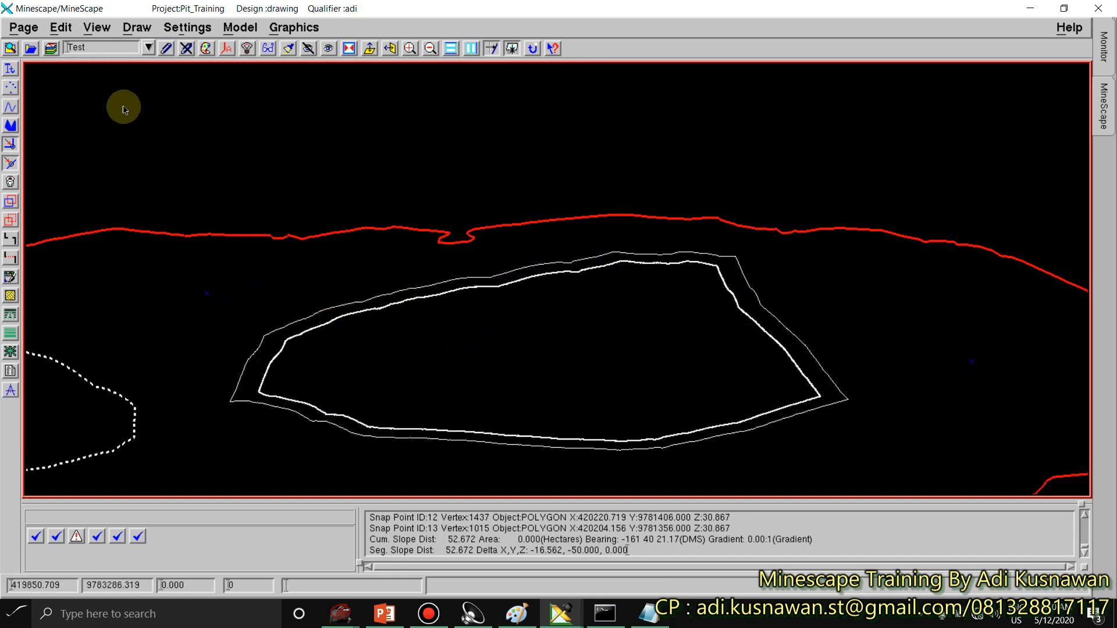
pyautogui.click(135, 28)
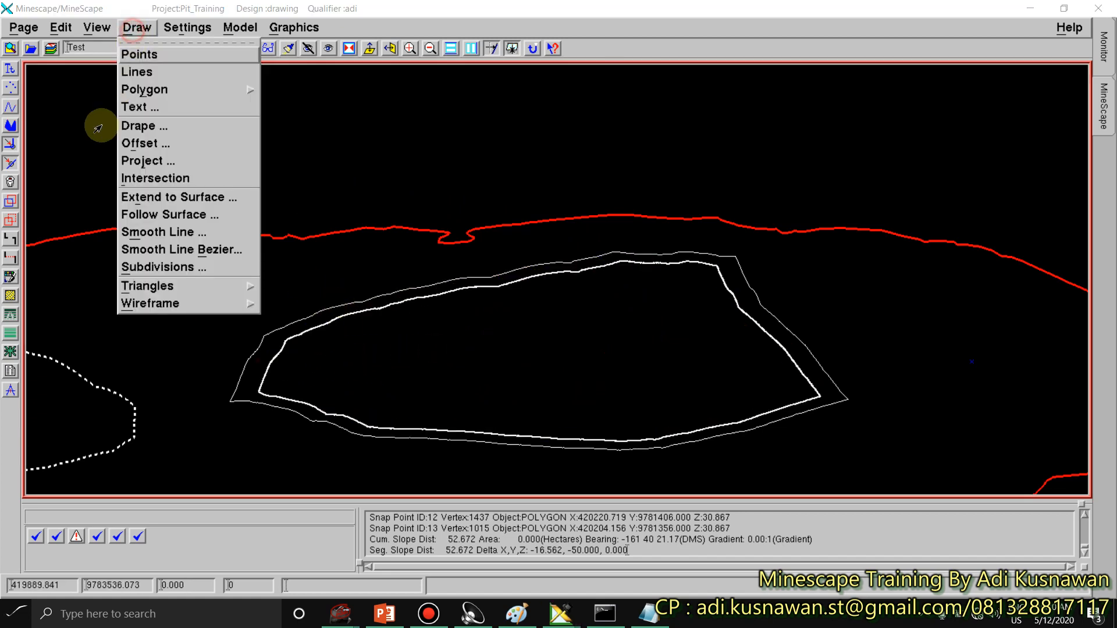
pyautogui.click(146, 161)
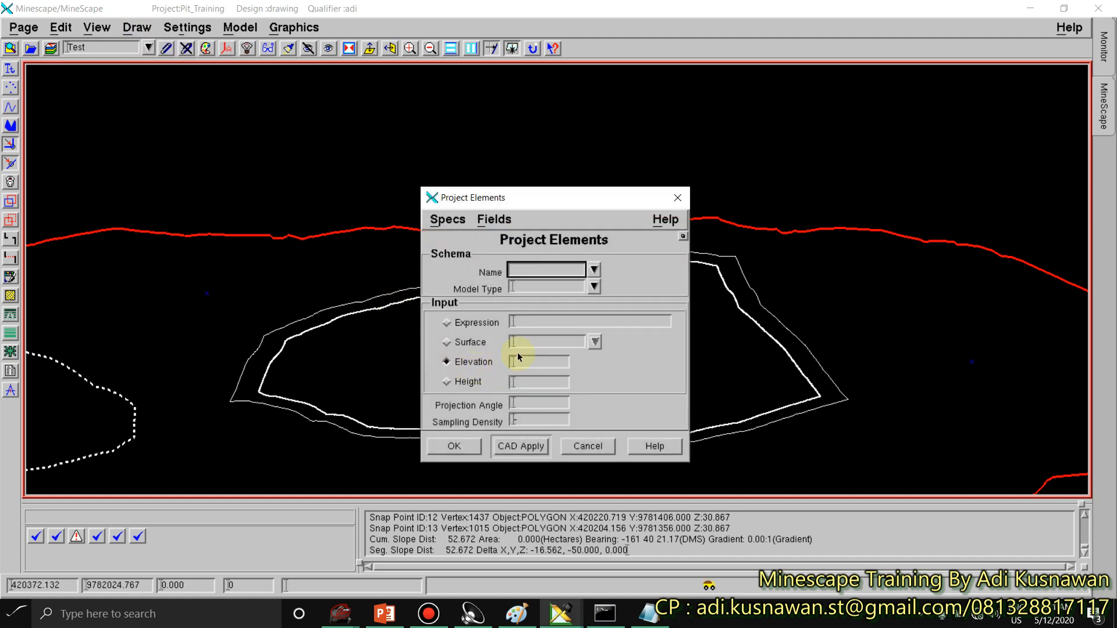
pyautogui.click(467, 382)
pyautogui.click(520, 382)
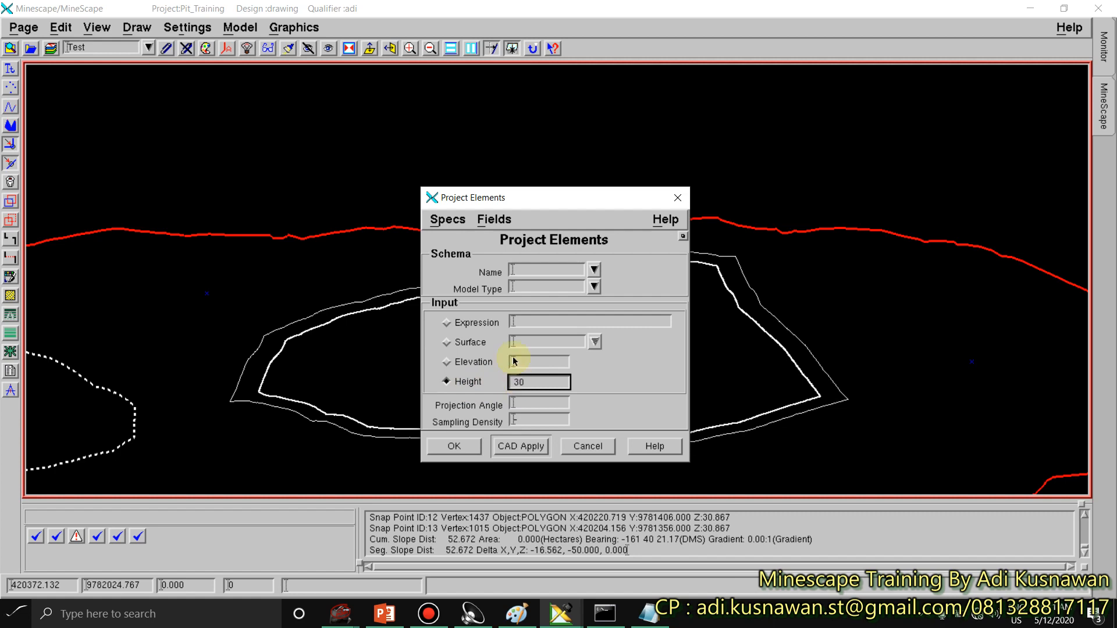
pyautogui.click(521, 404)
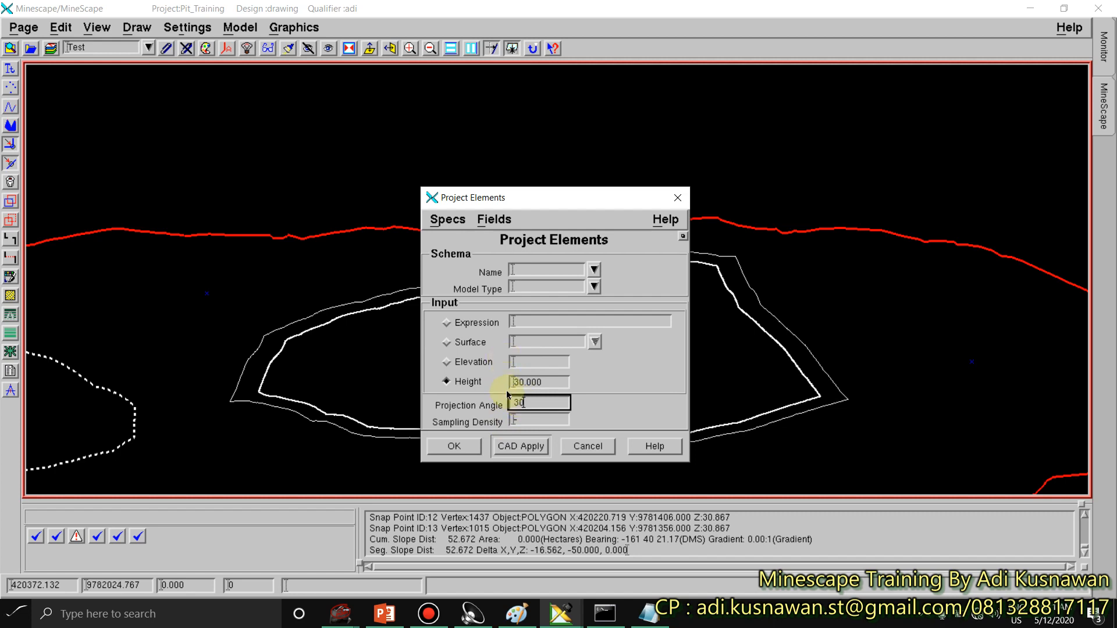
pyautogui.click(515, 421)
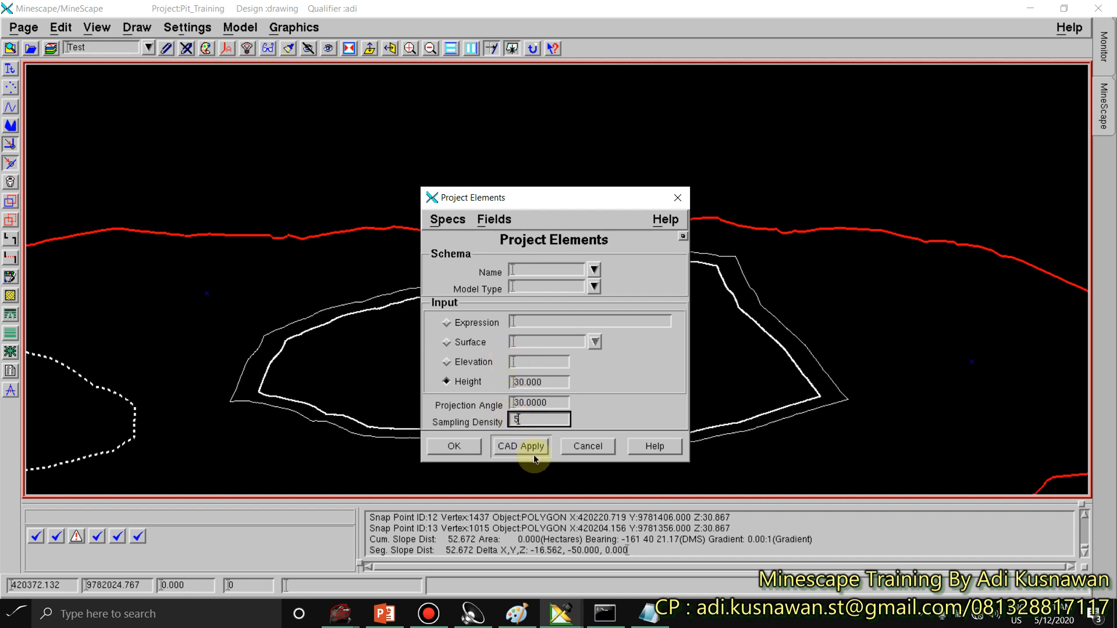
# Step: Apply the projection to the inner, thicker white polygon, projecting it towards the inside
pyautogui.click(504, 449)
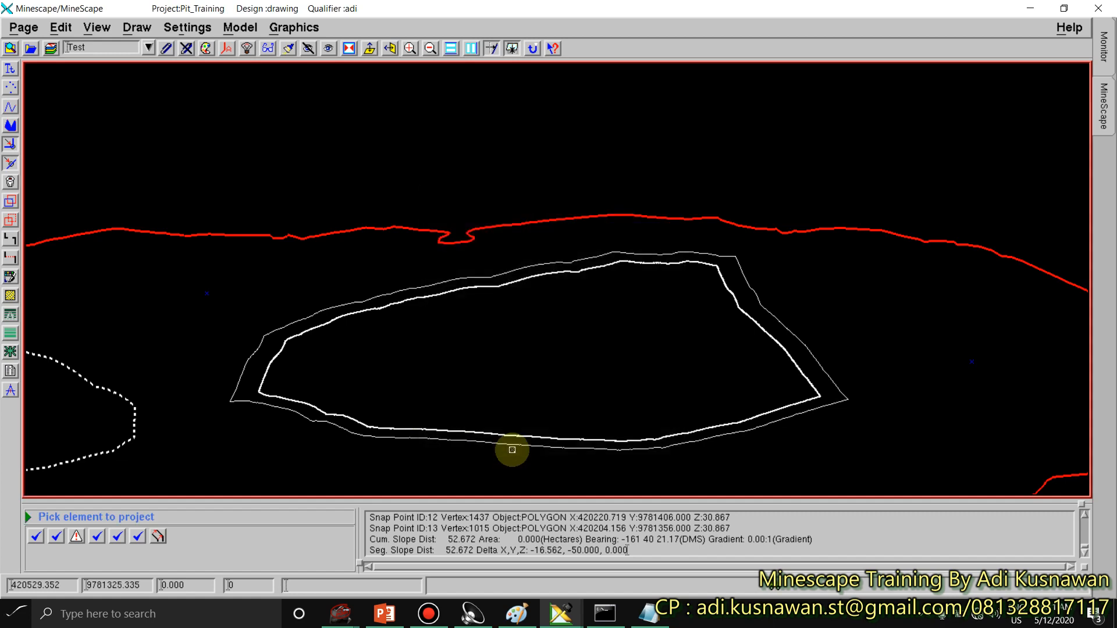
pyautogui.click(263, 375)
pyautogui.click(263, 375)
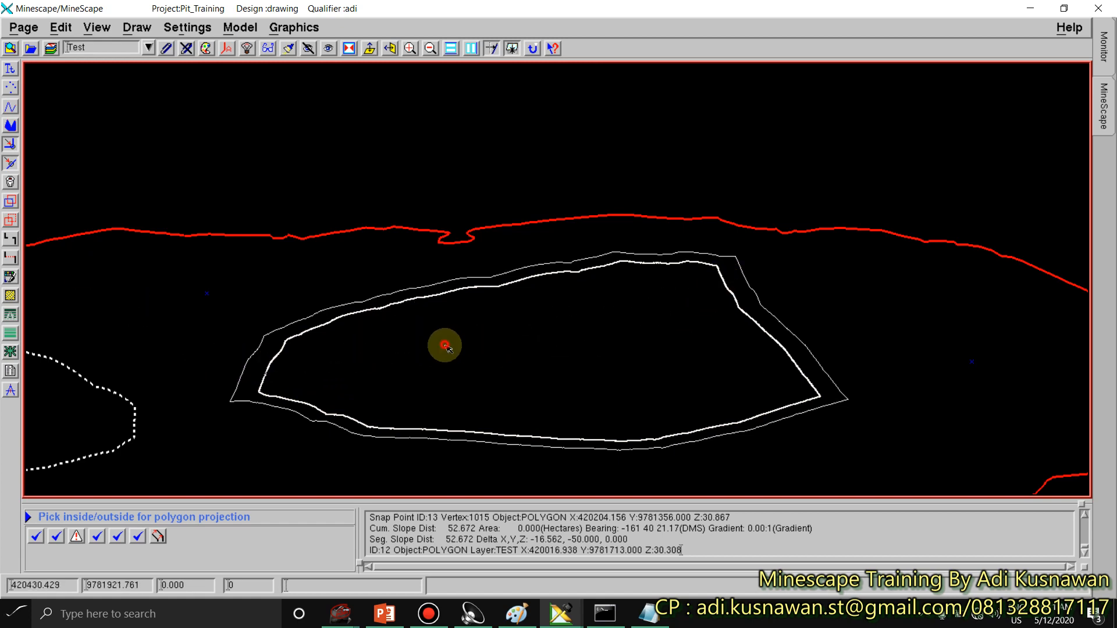
pyautogui.click(465, 366)
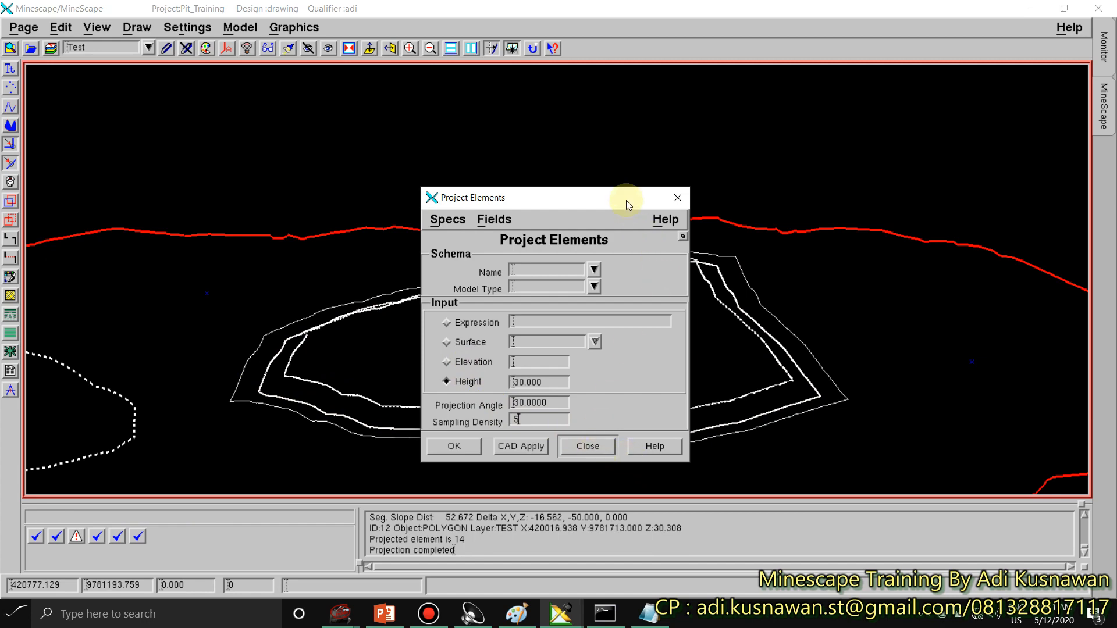
# Step: Examine the projected polygon from plan and side angles, comparing its height and slope with the original polygon
pyautogui.moveTo(626, 200); pyautogui.dragTo(1036, 297)
pyautogui.click(571, 386)
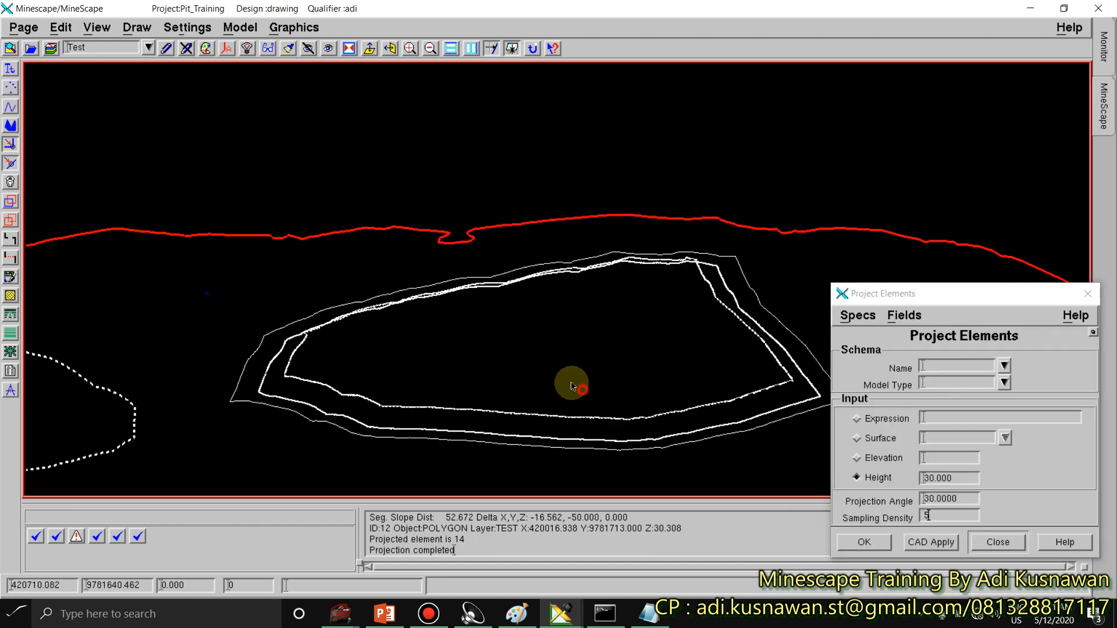
pyautogui.scroll(-3, 572, 385)
pyautogui.scroll(5, 531, 374)
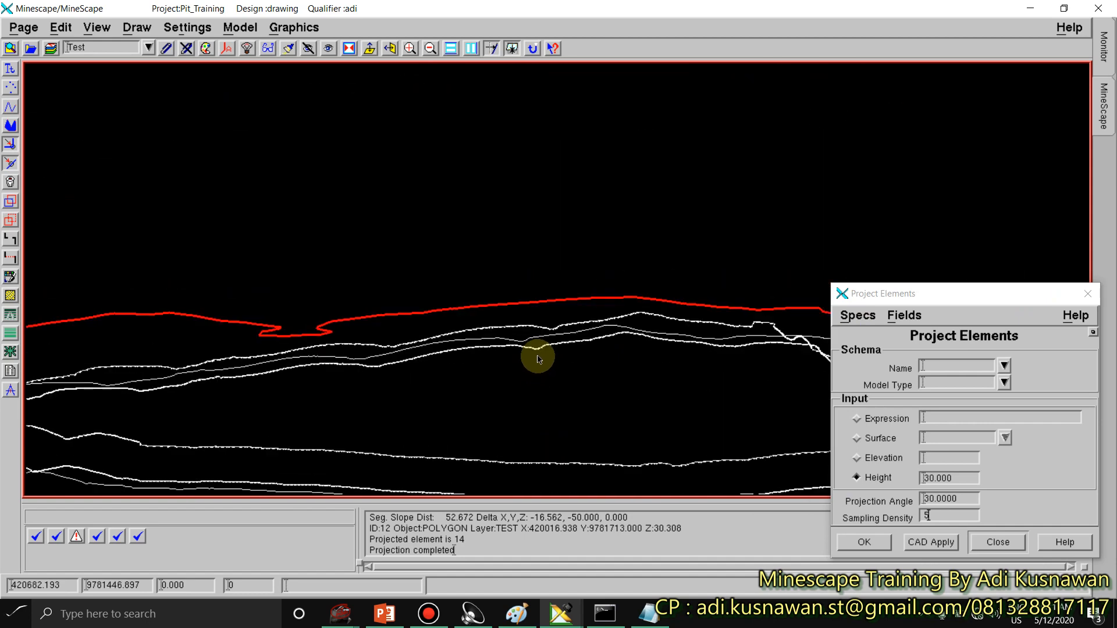
pyautogui.moveTo(538, 360); pyautogui.dragTo(536, 332, button='middle')
pyautogui.scroll(-4, 536, 332)
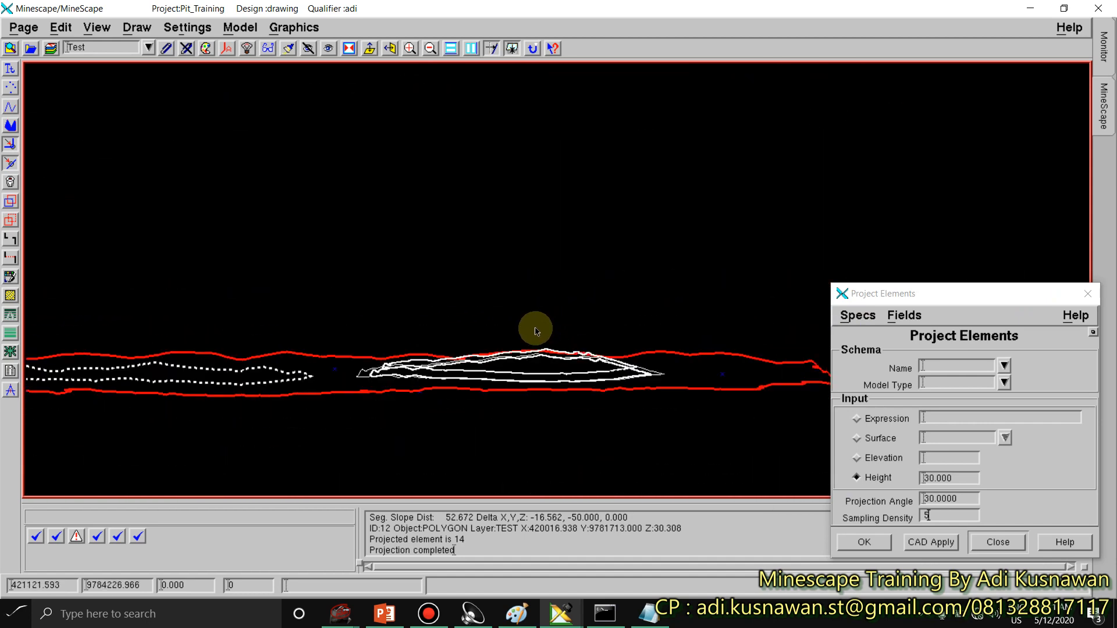
pyautogui.scroll(3, 444, 374)
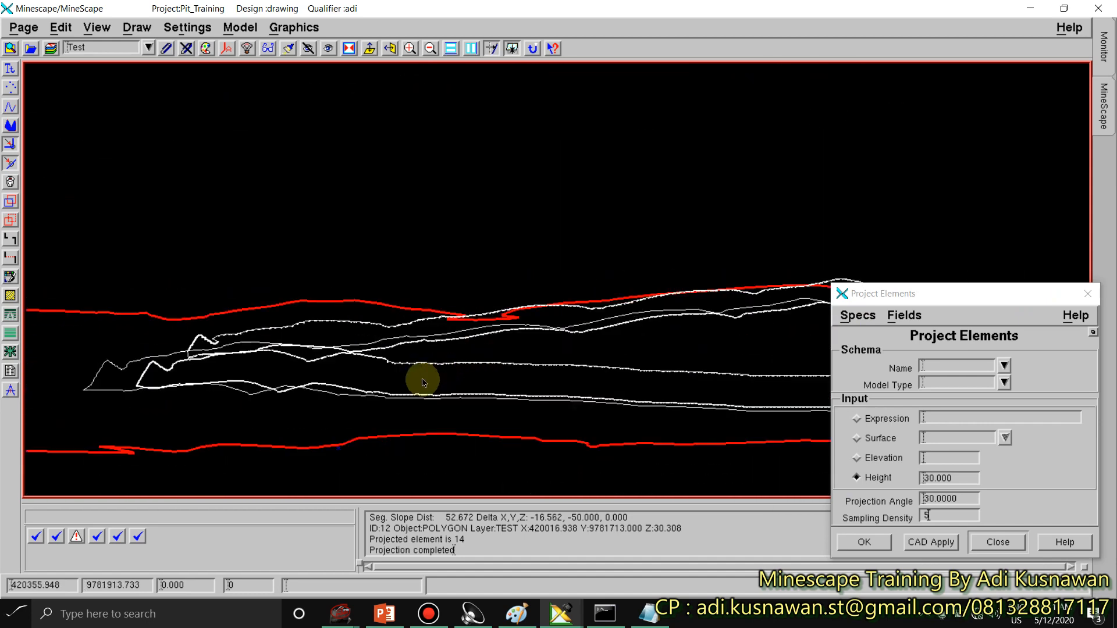
pyautogui.moveTo(423, 382); pyautogui.dragTo(546, 385, button='middle')
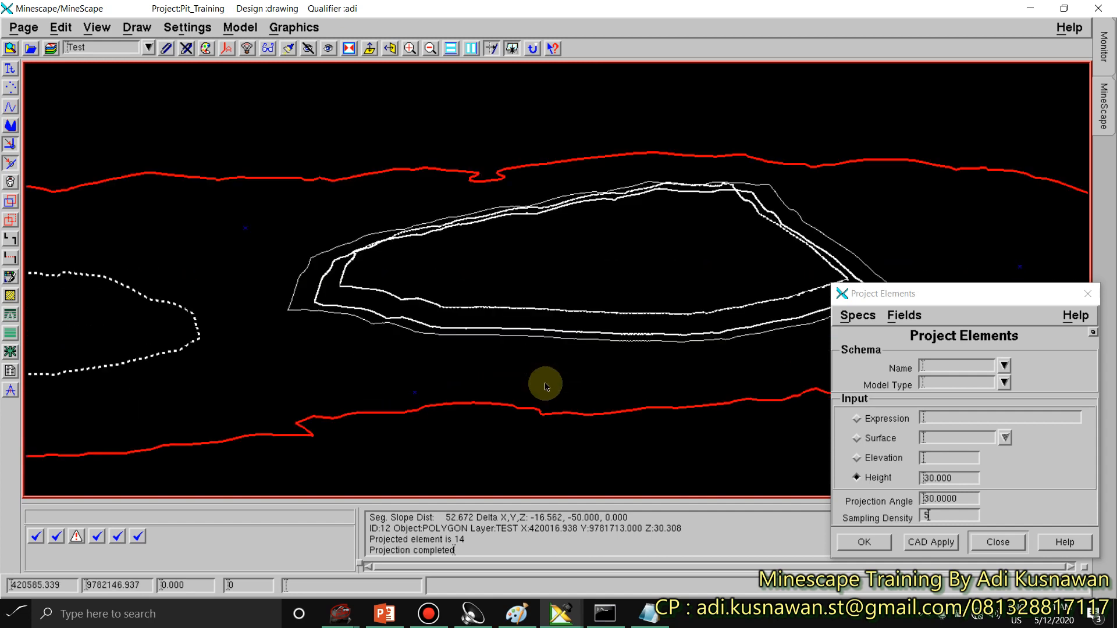
# Step: Delete the innermost projected polygon from the Test layer
pyautogui.click(543, 312)
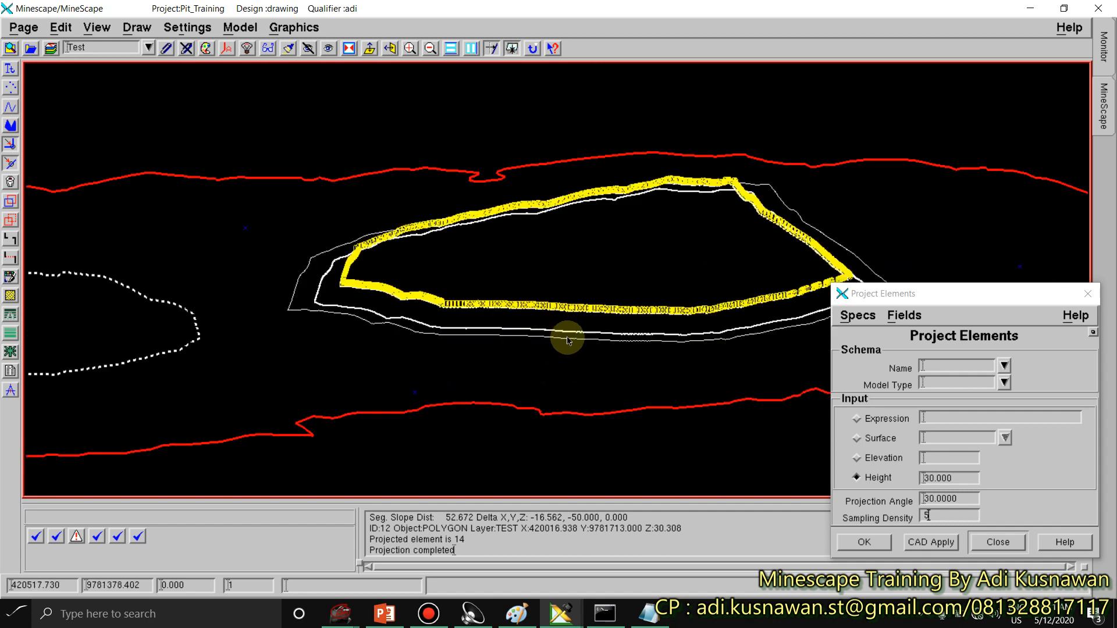
pyautogui.press('Delete')
pyautogui.click(504, 368)
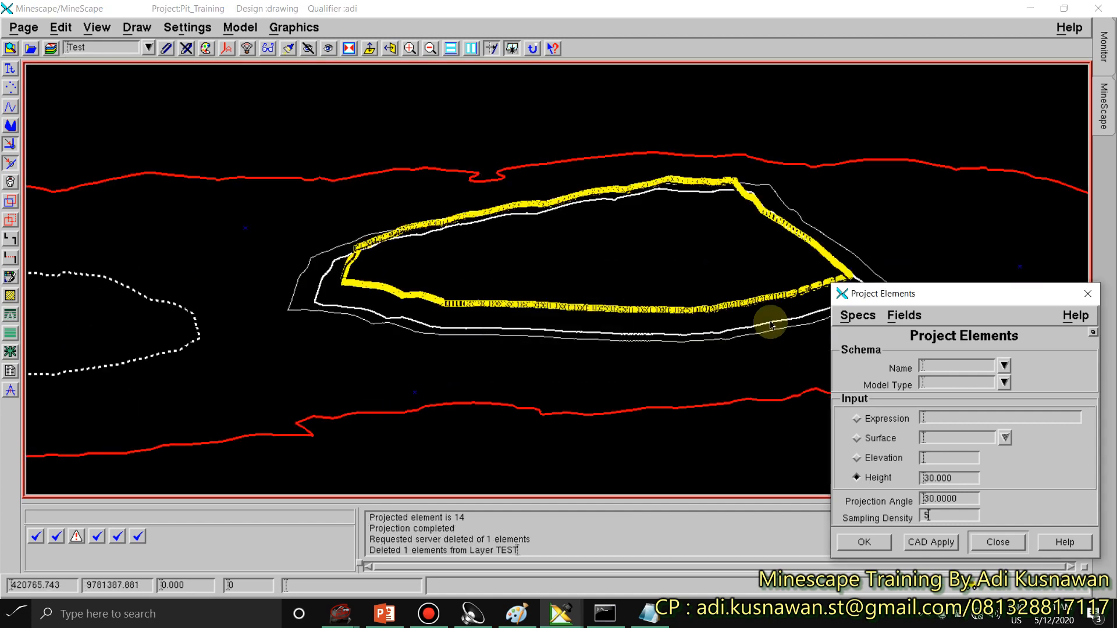
# Step: Select Elevation as the projection input and review the thicker white polygon's vertex coordinates in its element details
pyautogui.click(893, 456)
pyautogui.moveTo(686, 284); pyautogui.dragTo(521, 284, button='middle')
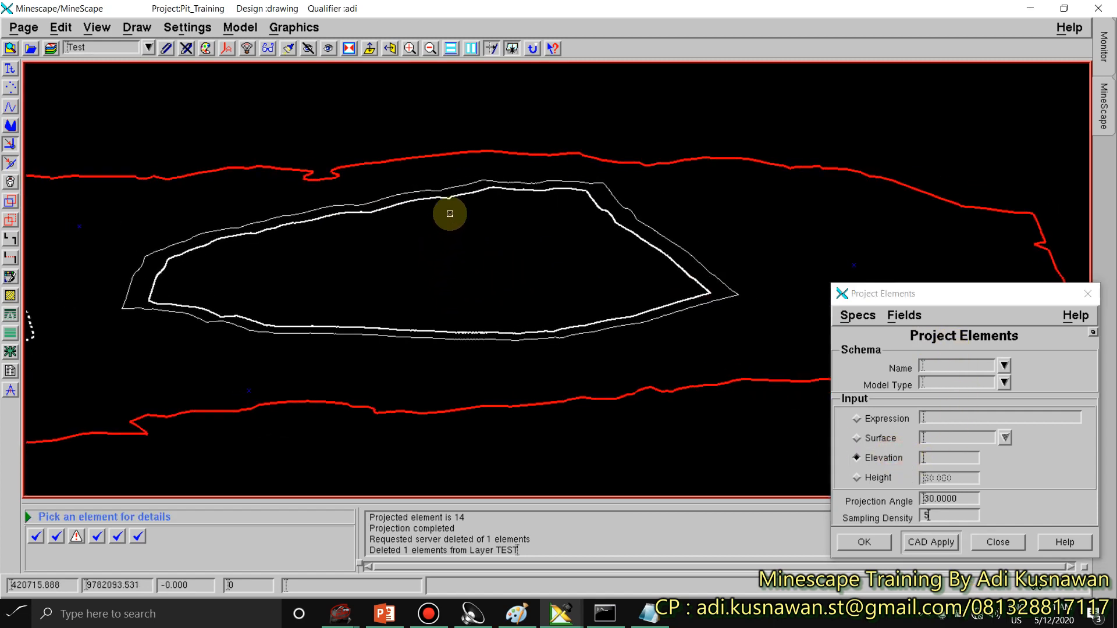
pyautogui.click(456, 196)
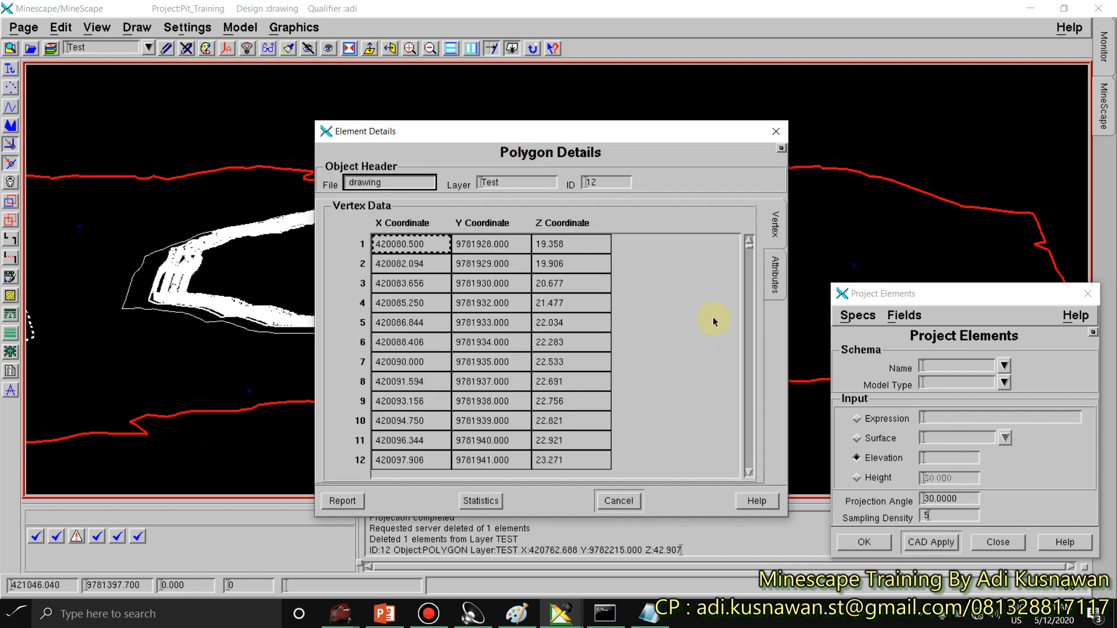
pyautogui.moveTo(751, 247); pyautogui.dragTo(739, 481)
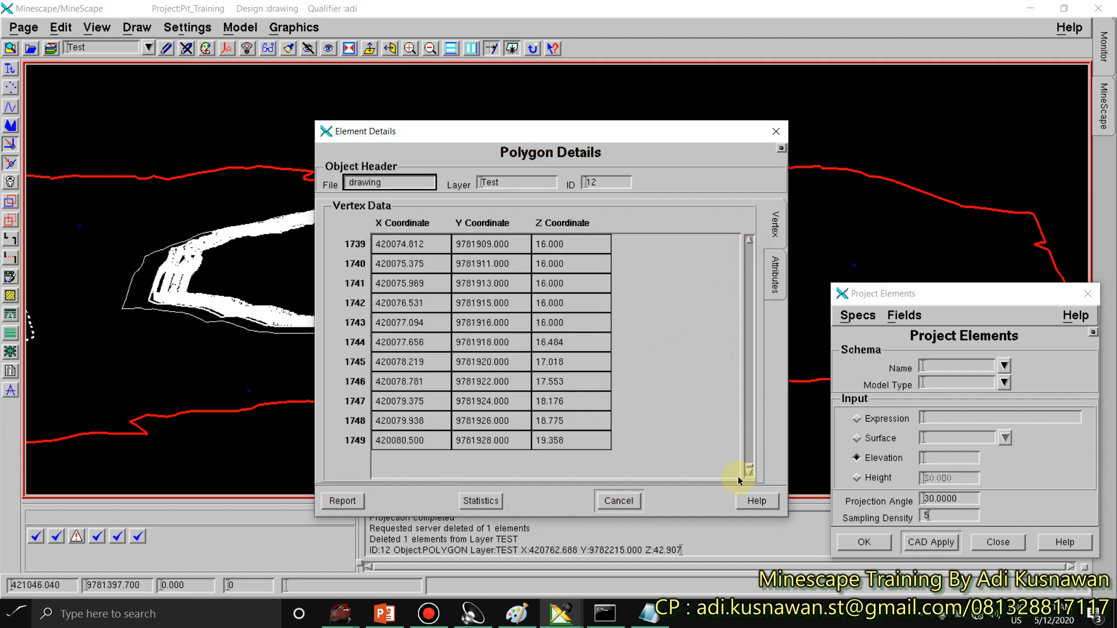
pyautogui.click(609, 510)
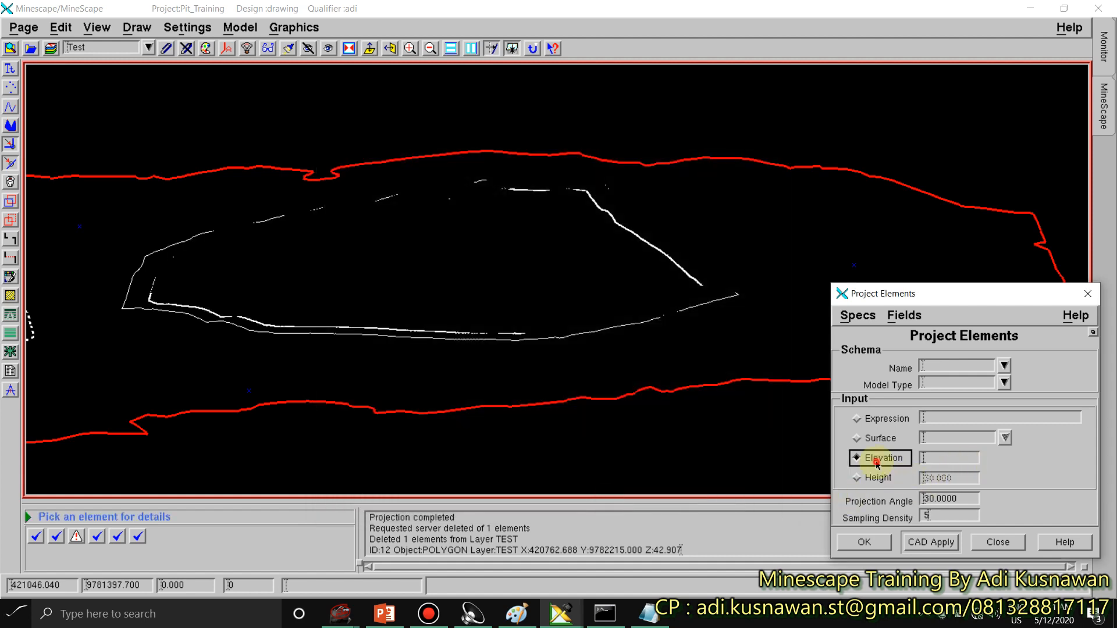
# Step: Project the thicker white polygon towards the inside to elevation 100 with a projection angle of 50
pyautogui.click(946, 458)
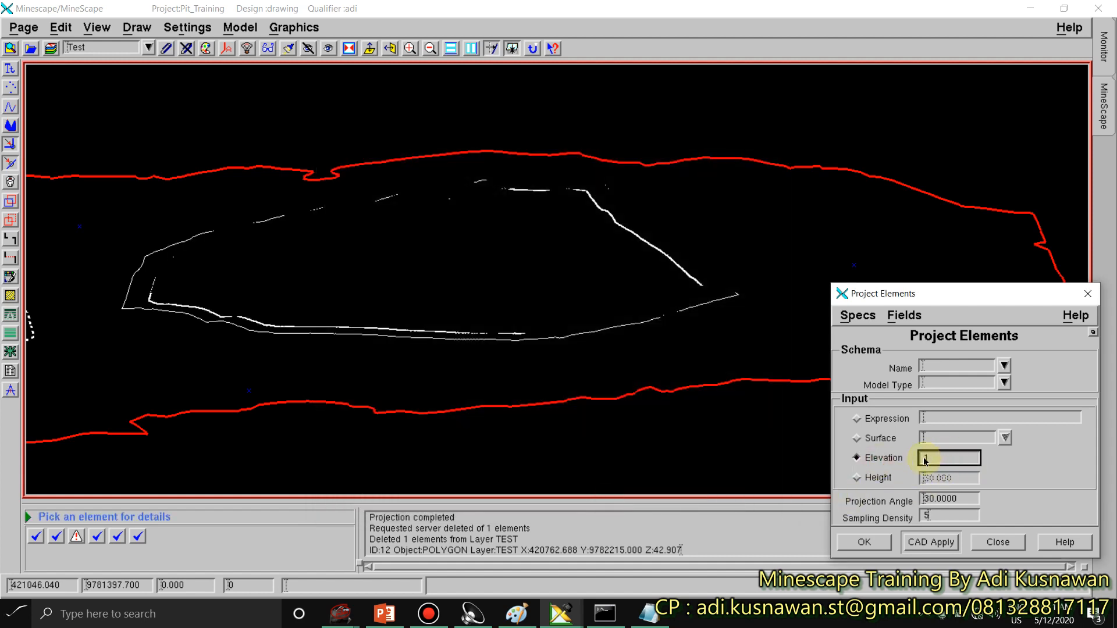
pyautogui.click(924, 516)
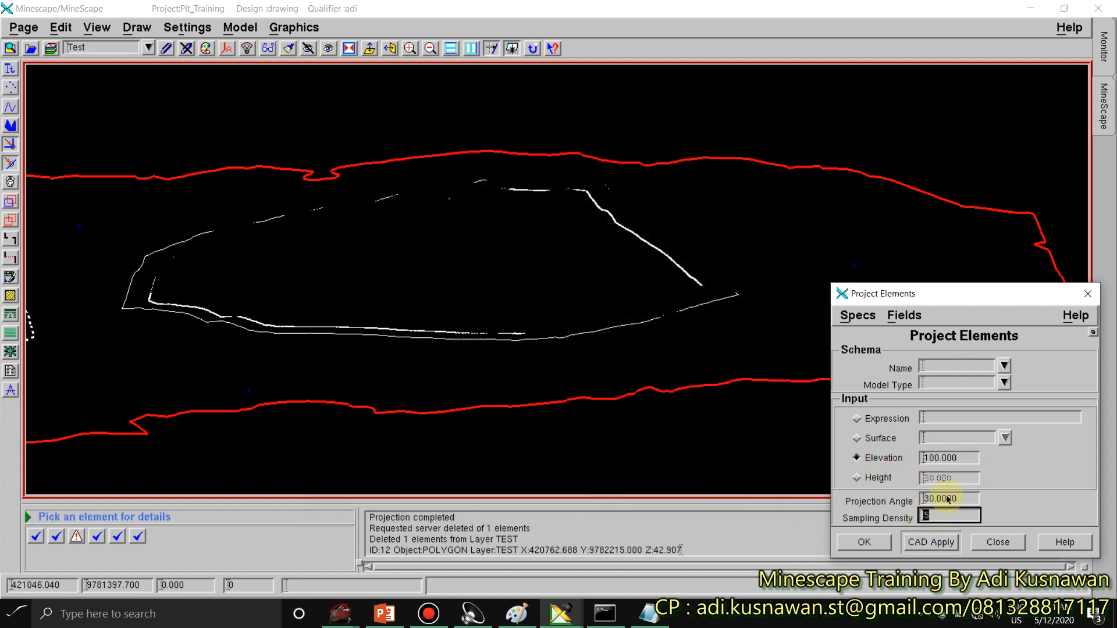
pyautogui.moveTo(948, 500); pyautogui.dragTo(963, 499)
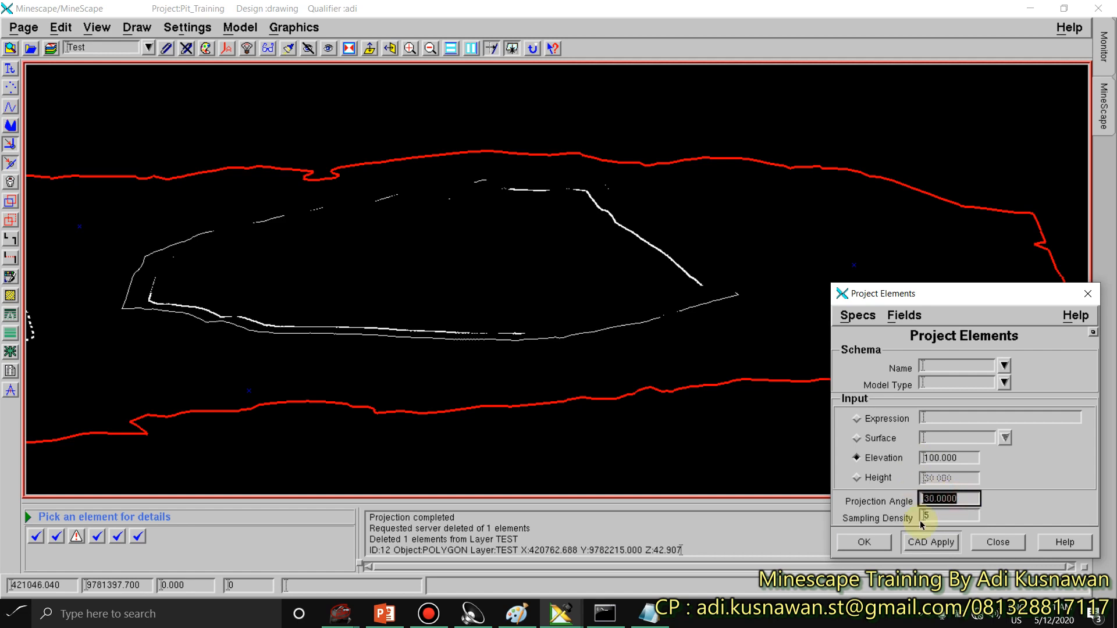
pyautogui.write('50')
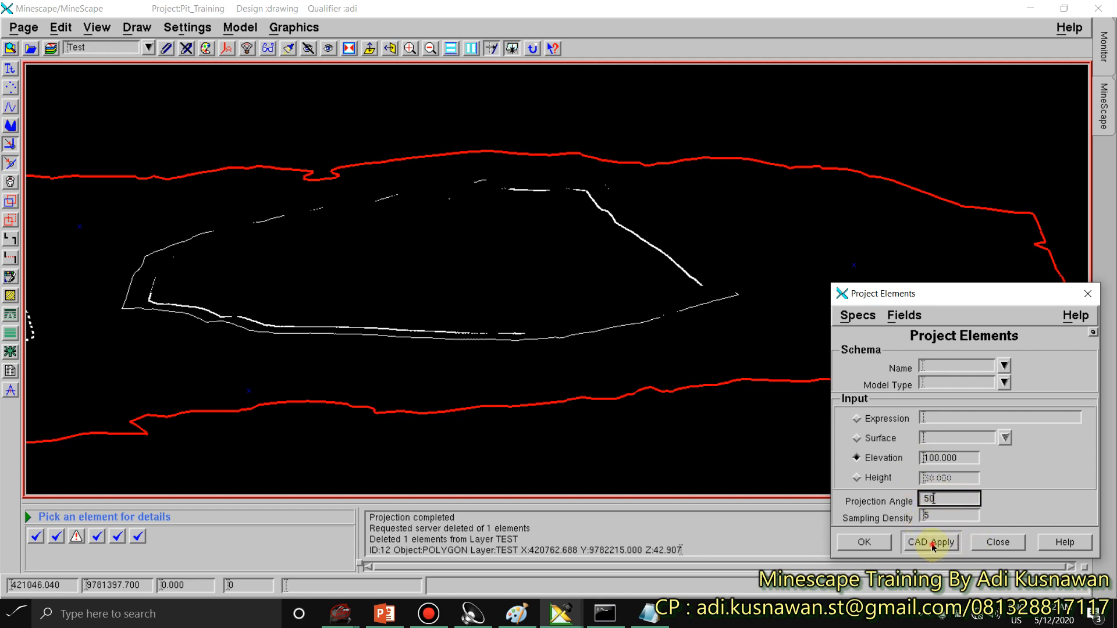
pyautogui.click(932, 543)
pyautogui.click(241, 317)
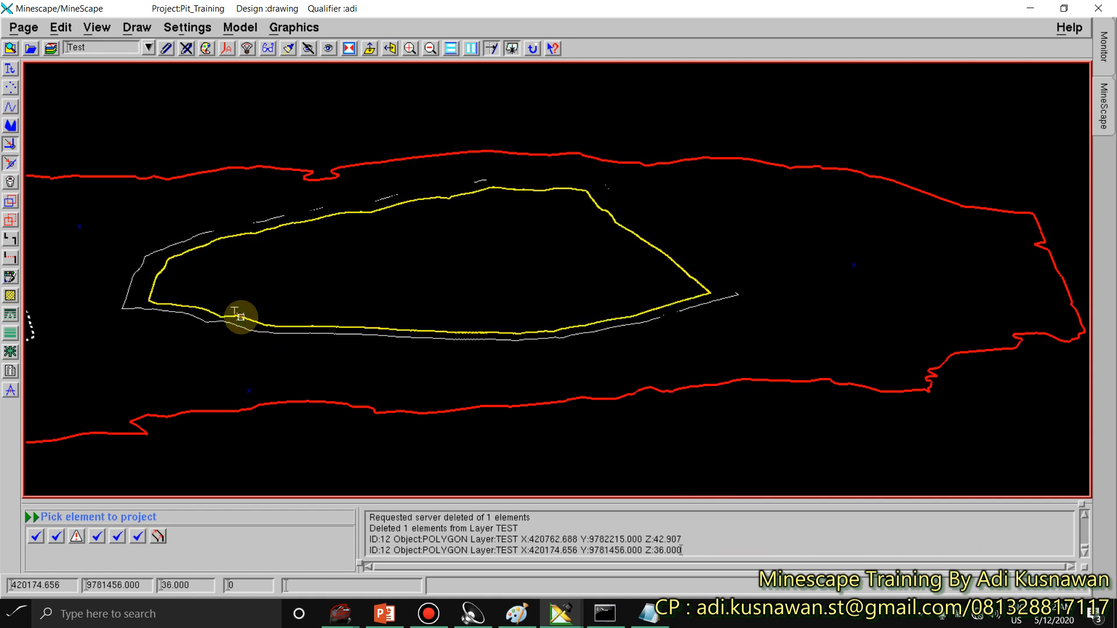
pyautogui.click(302, 274)
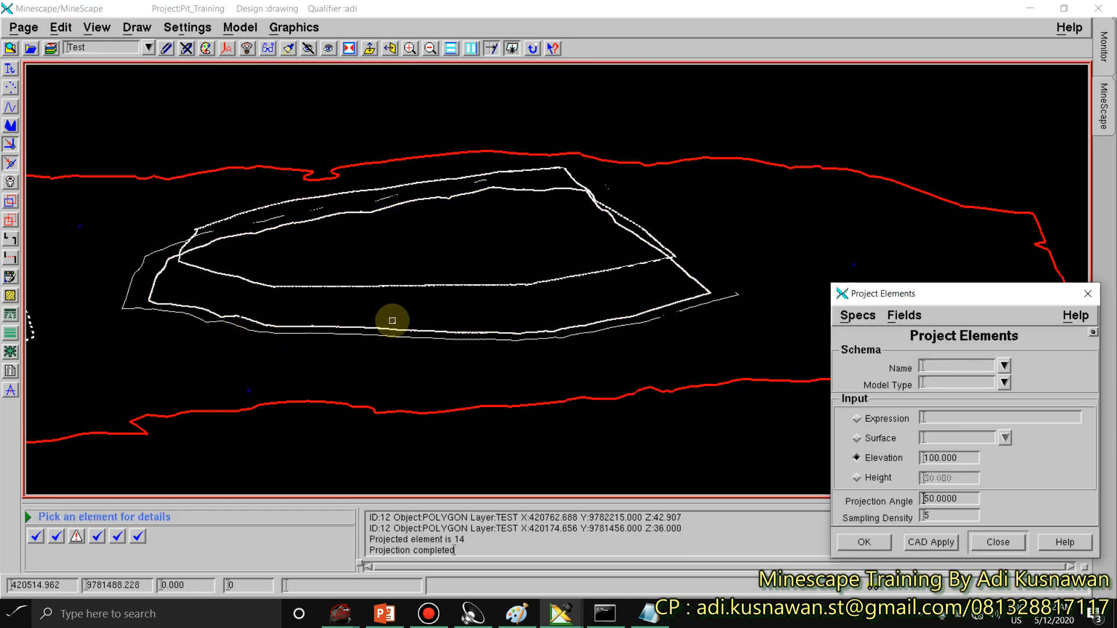
pyautogui.click(996, 543)
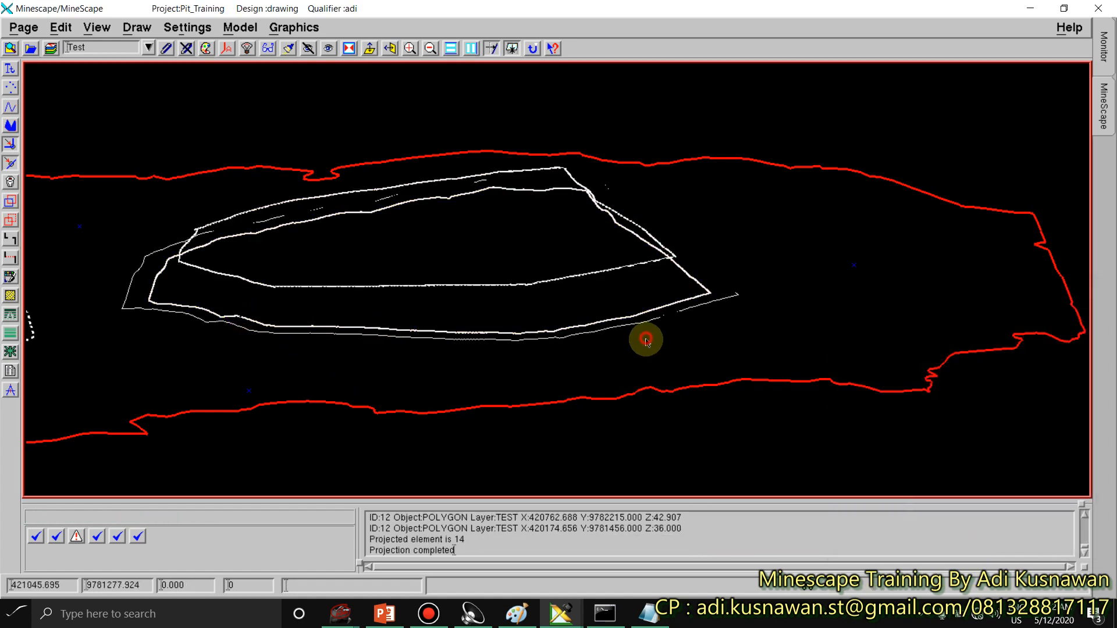
# Step: Examine the newly projected inner polygon from side and plan views, comparing its shape and height with the source polygon
pyautogui.scroll(-2, 619, 302)
pyautogui.scroll(1, 622, 304)
pyautogui.scroll(-1, 515, 249)
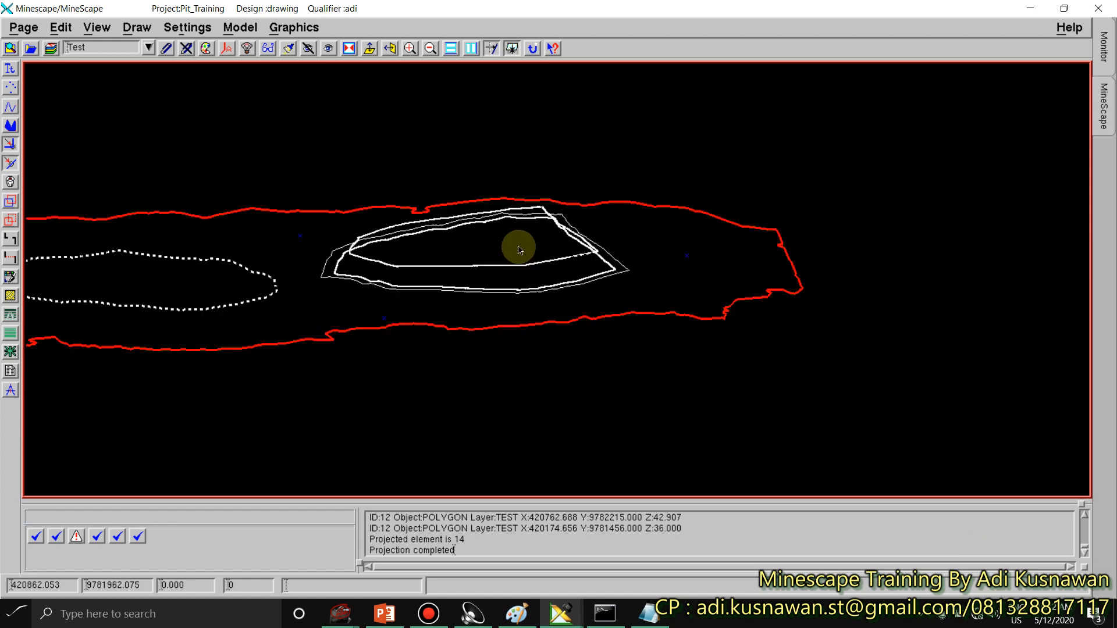
pyautogui.moveTo(510, 277); pyautogui.dragTo(456, 288, button='middle')
pyautogui.scroll(1, 616, 197)
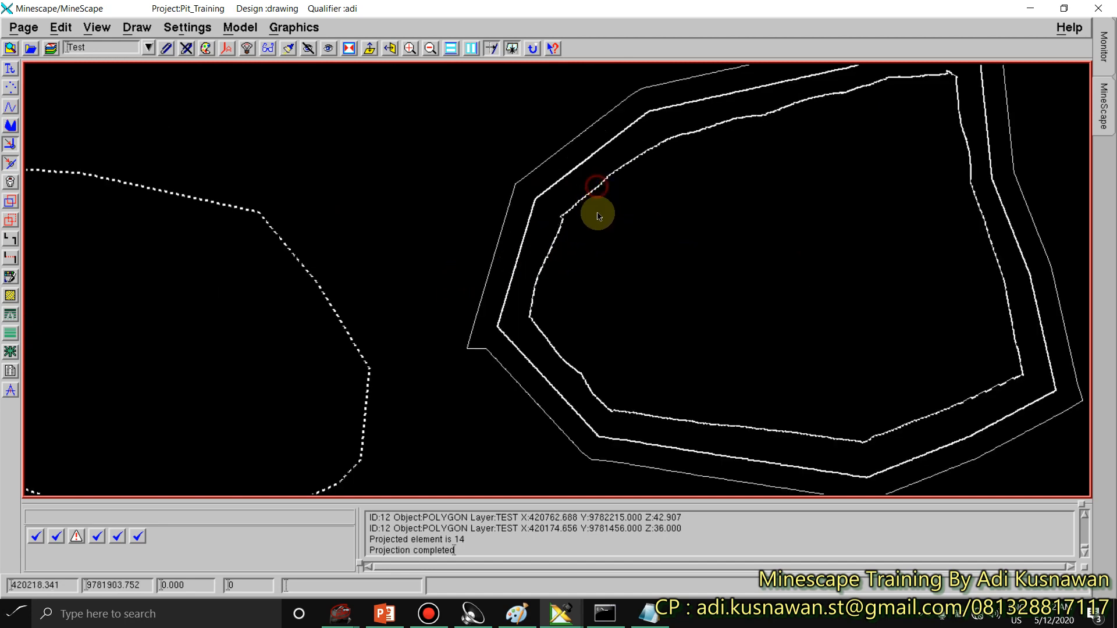
pyautogui.click(596, 195)
pyautogui.scroll(-1, 550, 220)
pyautogui.click(550, 218)
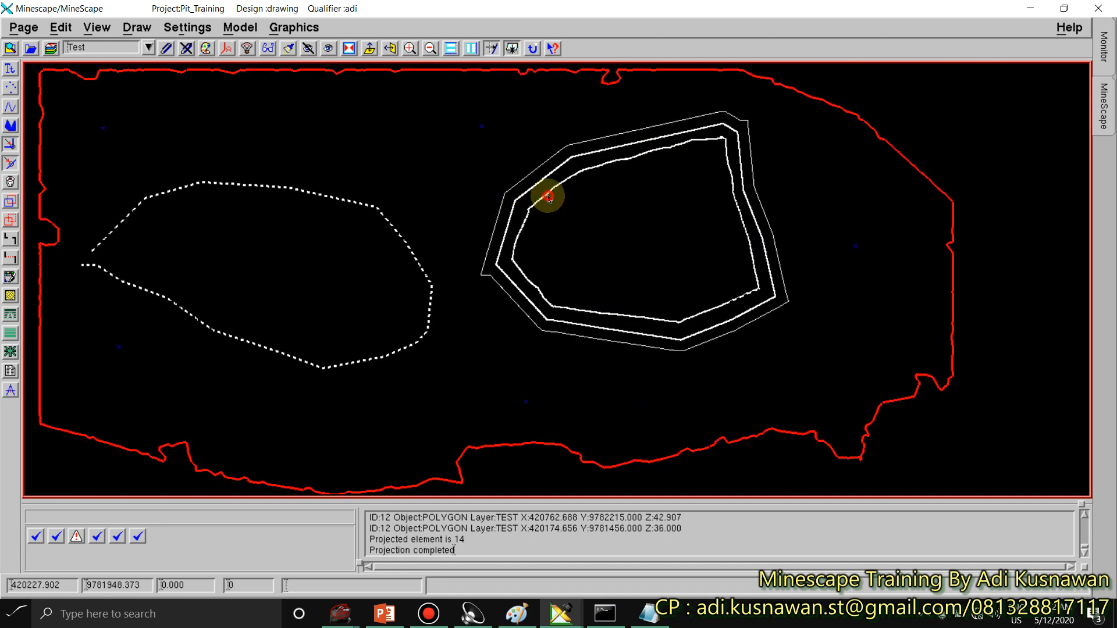
pyautogui.click(547, 197)
pyautogui.click(554, 231)
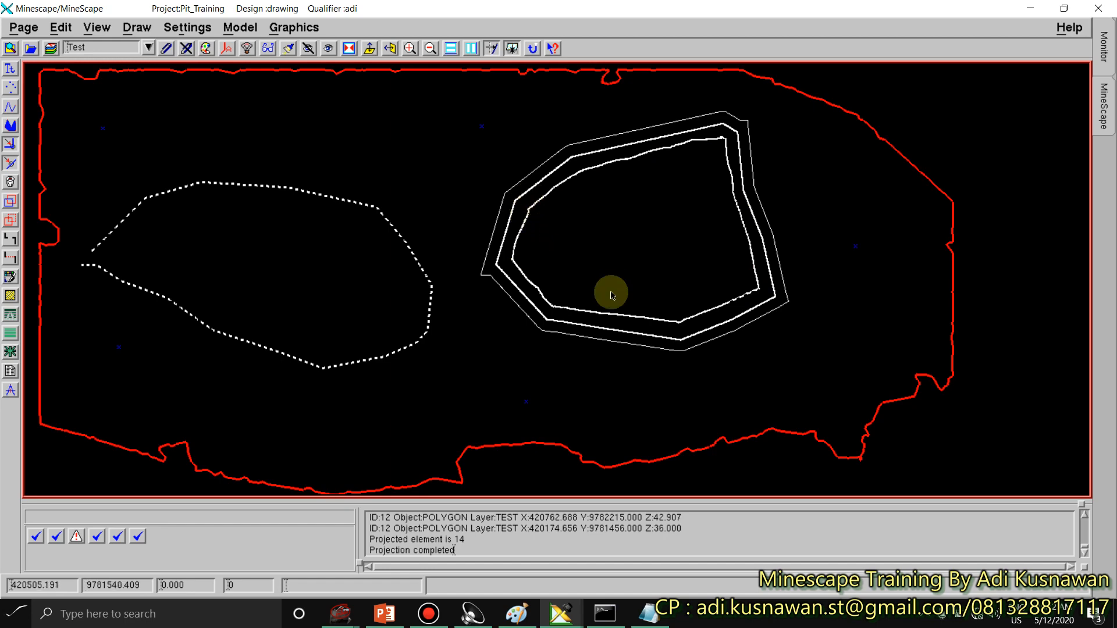
pyautogui.moveTo(611, 304); pyautogui.dragTo(644, 199, button='middle')
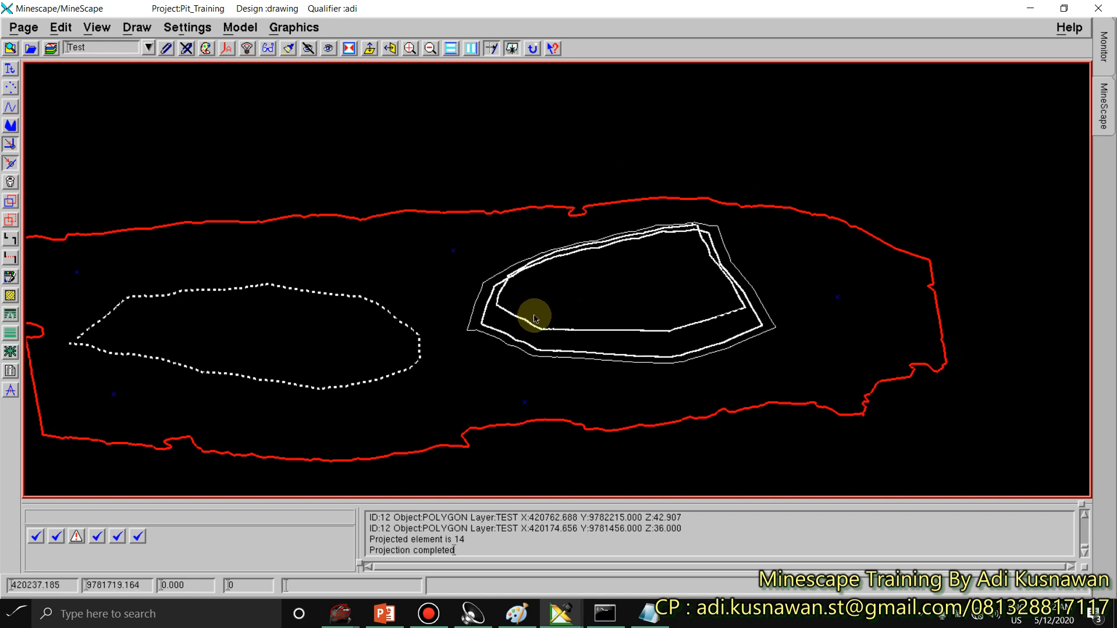
# Step: Review the vertex elevations of the innermost projected polygon in its element details
pyautogui.click(11, 371)
pyautogui.click(521, 319)
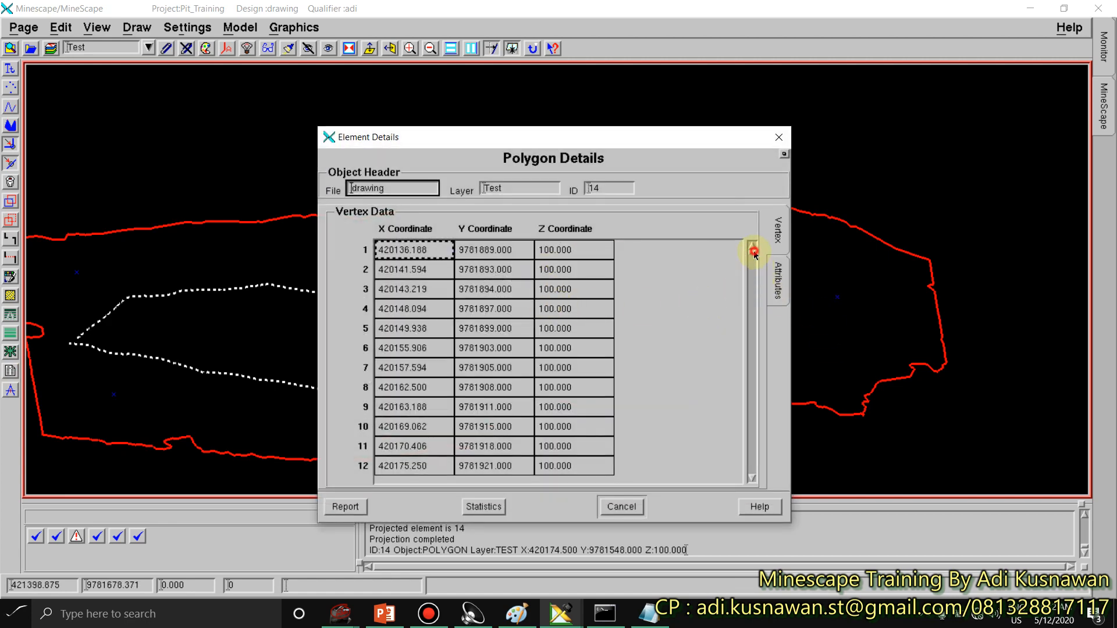
pyautogui.moveTo(754, 252); pyautogui.dragTo(752, 479)
pyautogui.click(620, 506)
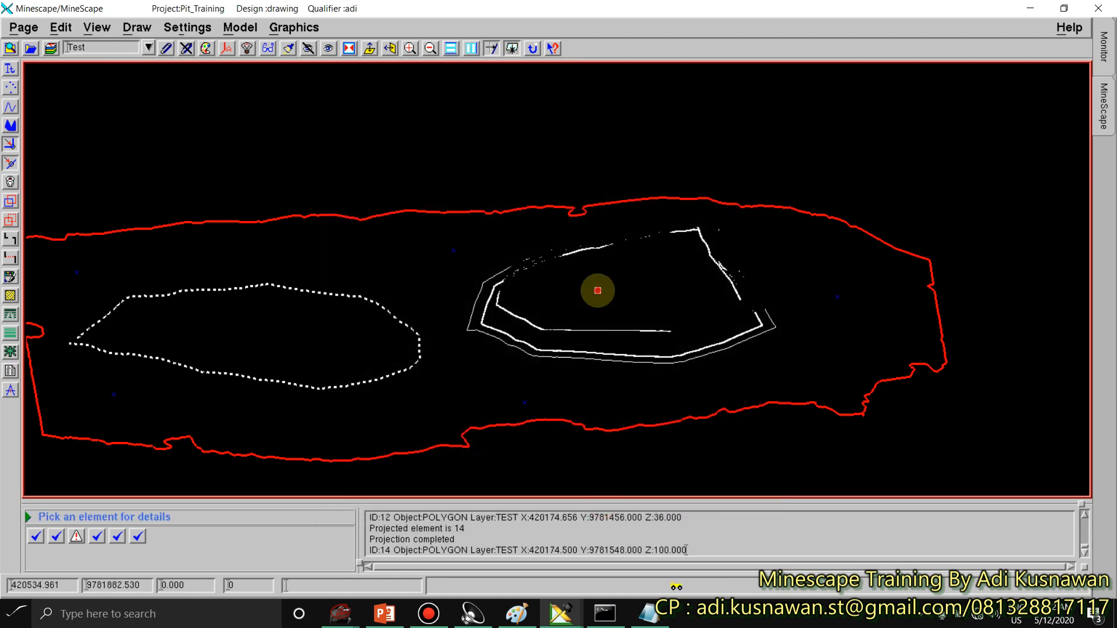
pyautogui.scroll(3, 587, 294)
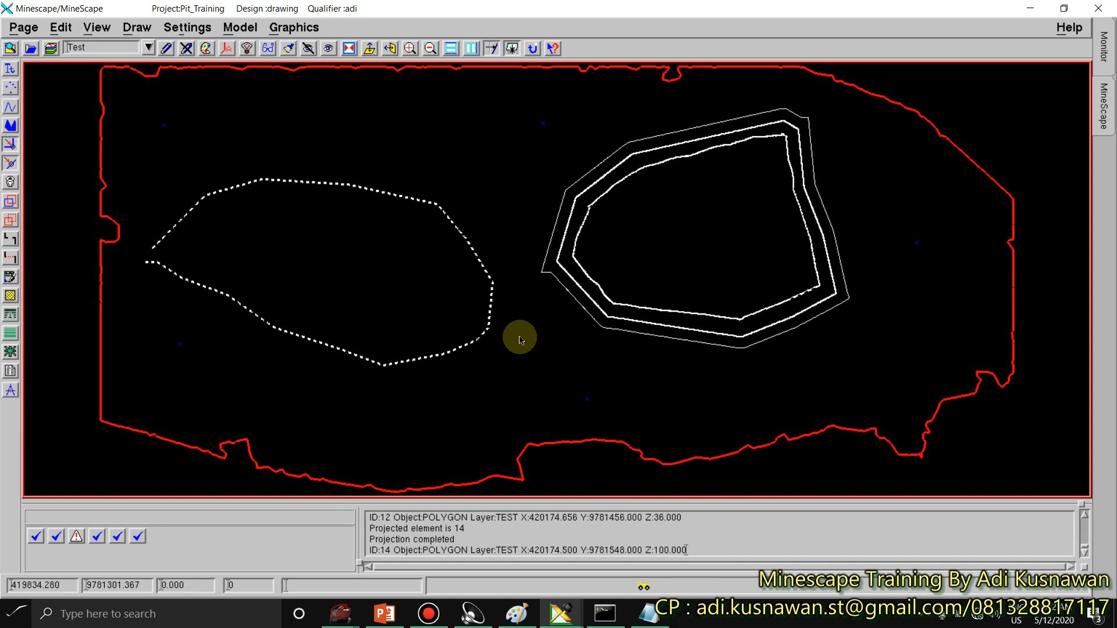
pyautogui.click(292, 128)
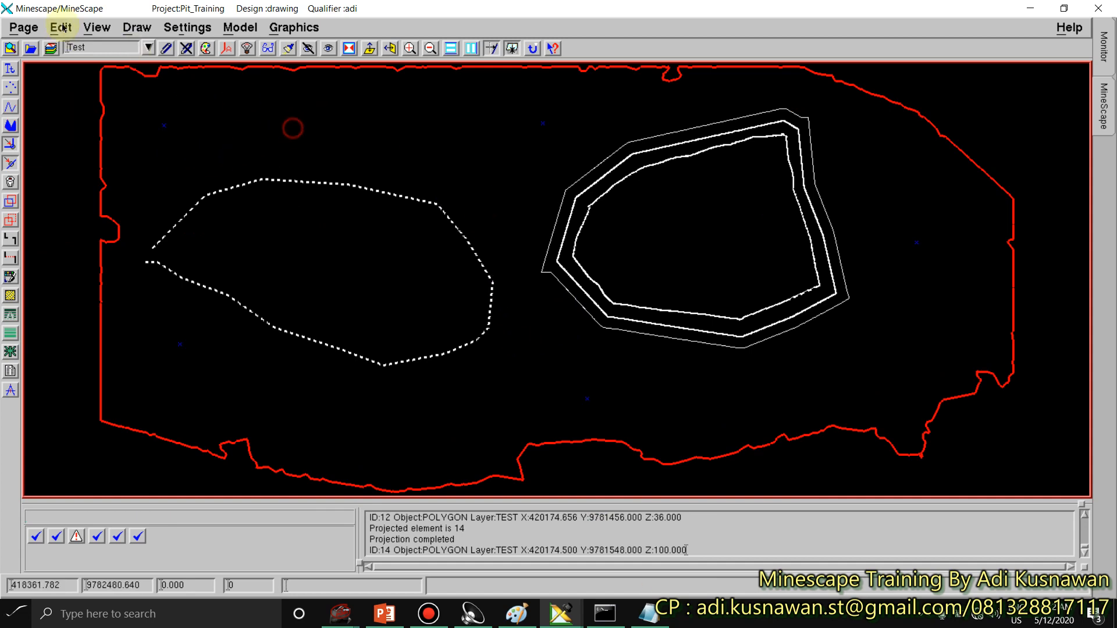
pyautogui.click(58, 27)
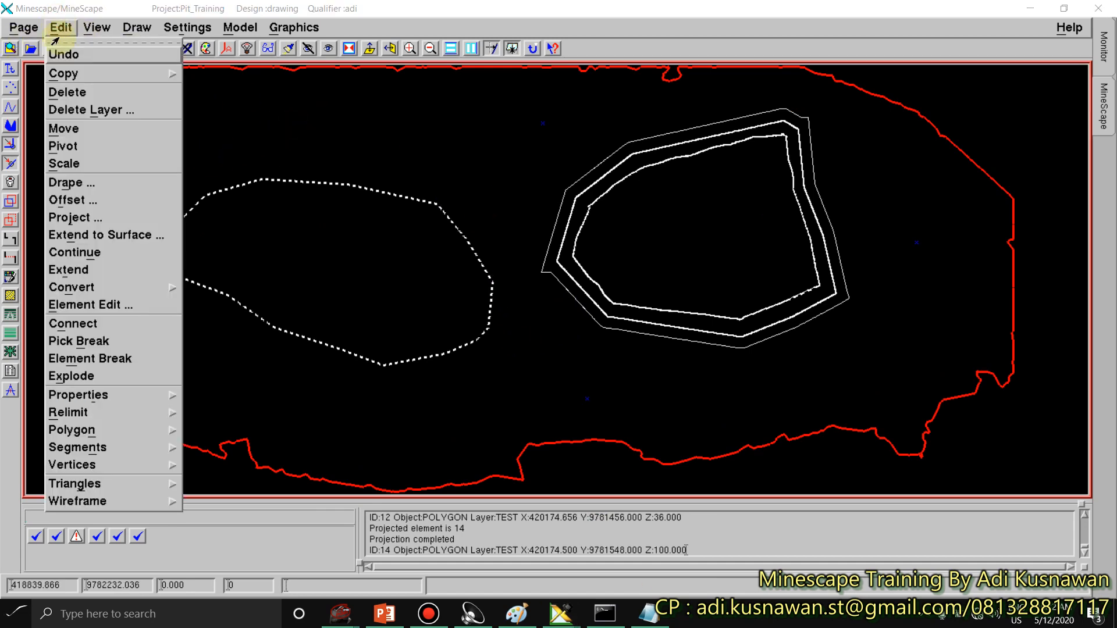
pyautogui.click(74, 252)
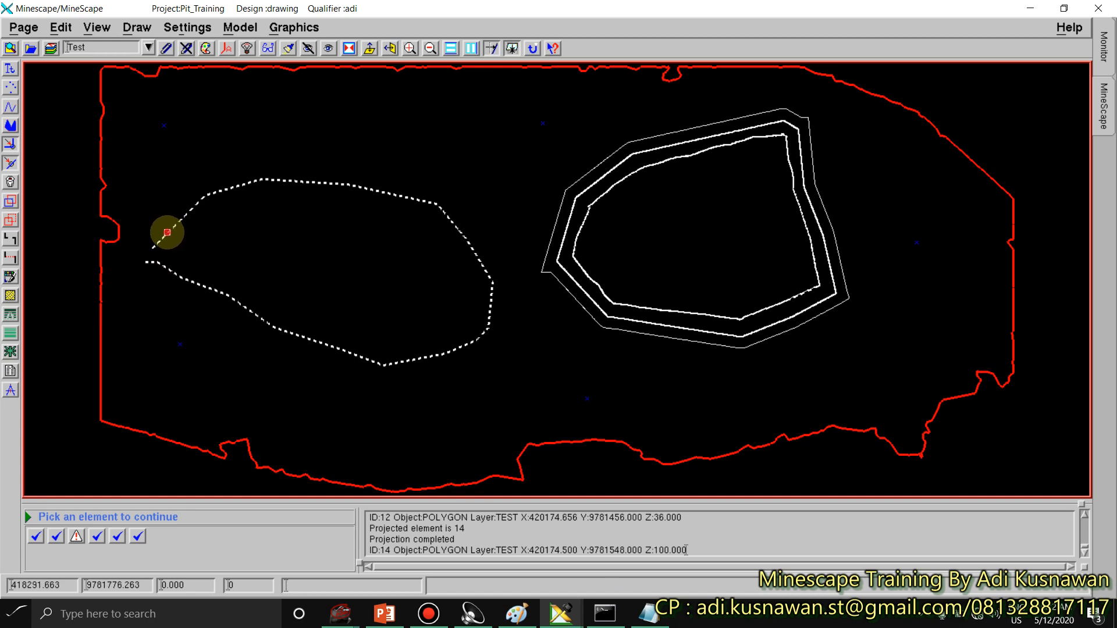
pyautogui.click(167, 232)
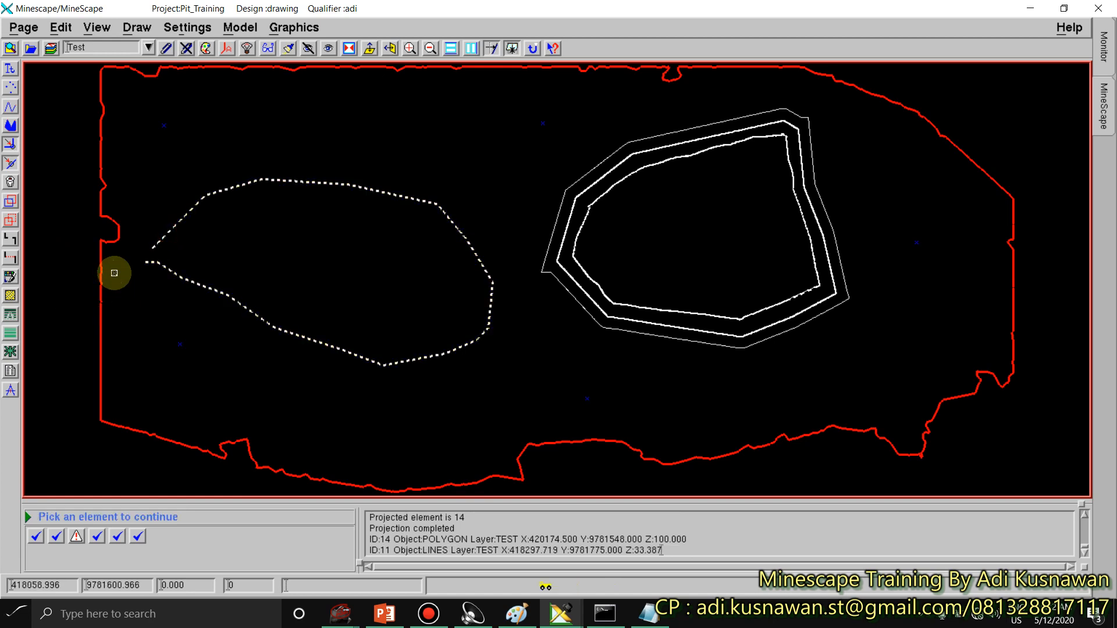
# Step: Continue the open dashed line from its lower open end with three additional vertices curving down inside the red boundary
pyautogui.click(62, 27)
pyautogui.click(86, 253)
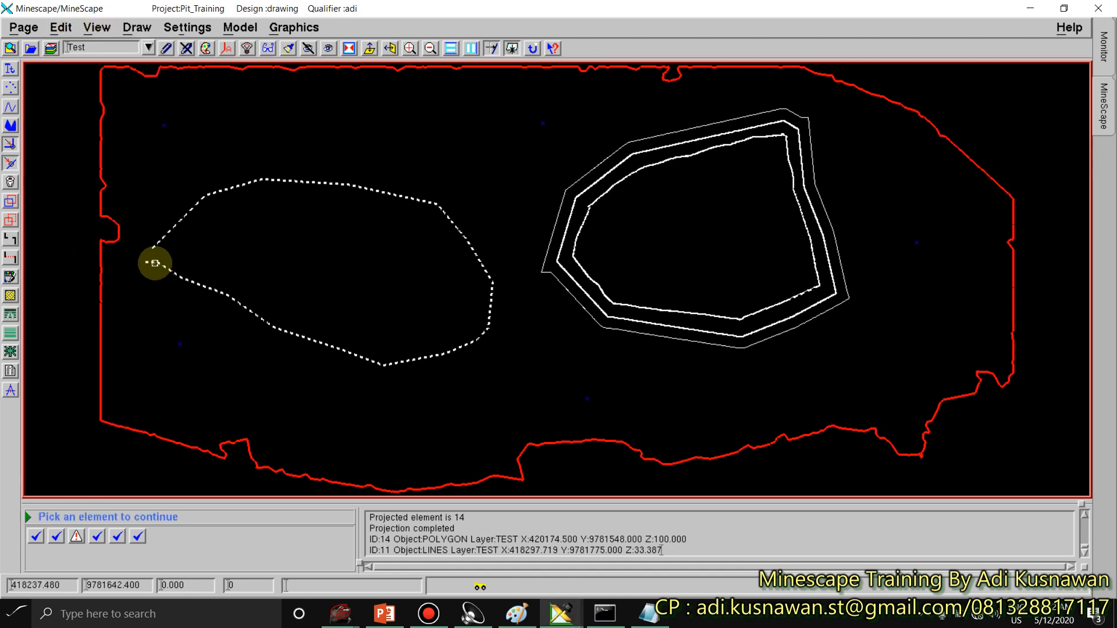
pyautogui.click(152, 261)
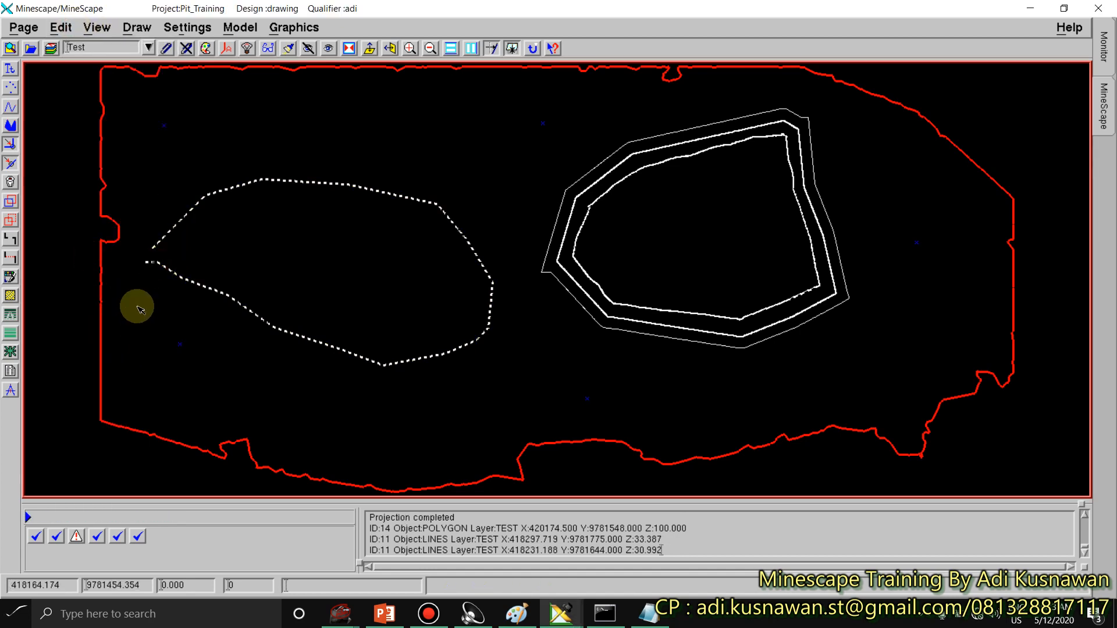
pyautogui.click(124, 303)
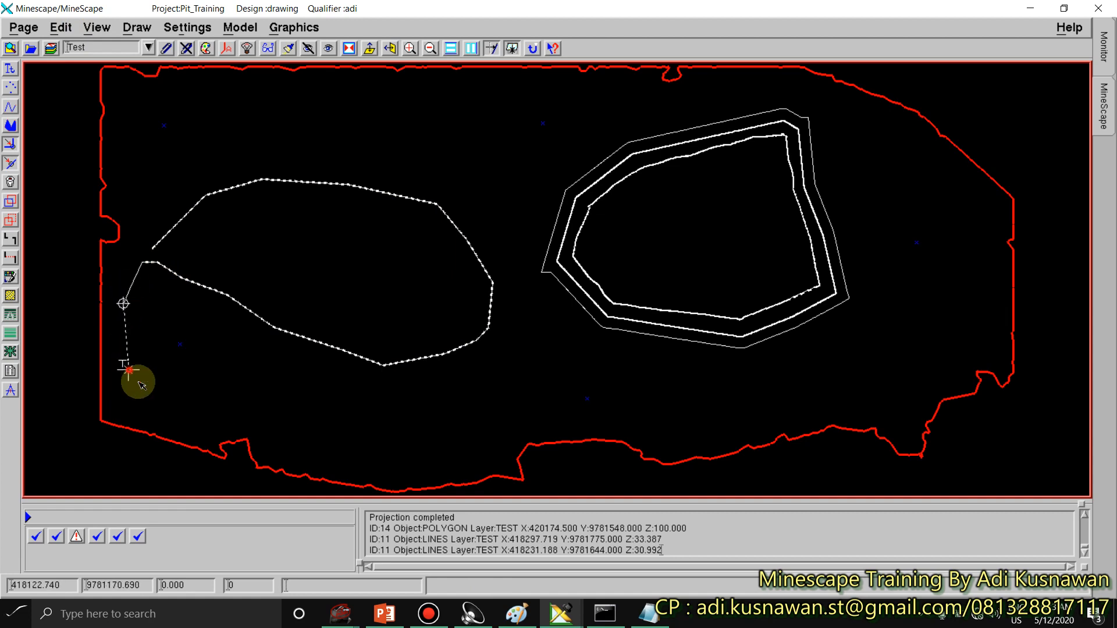
pyautogui.click(116, 348)
pyautogui.click(148, 394)
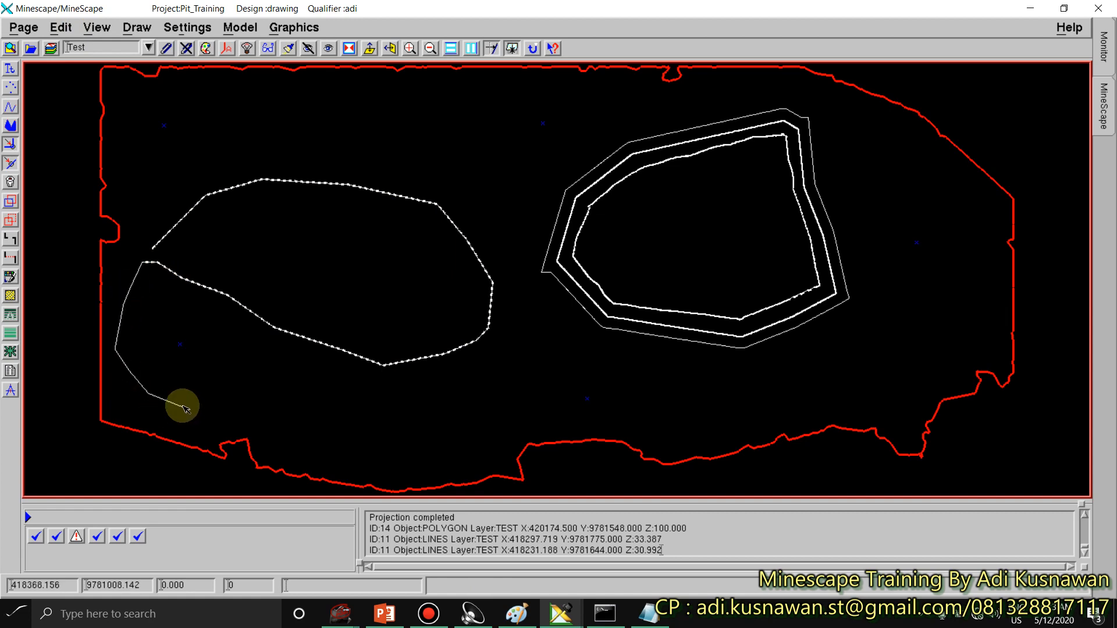
pyautogui.middleClick(174, 393)
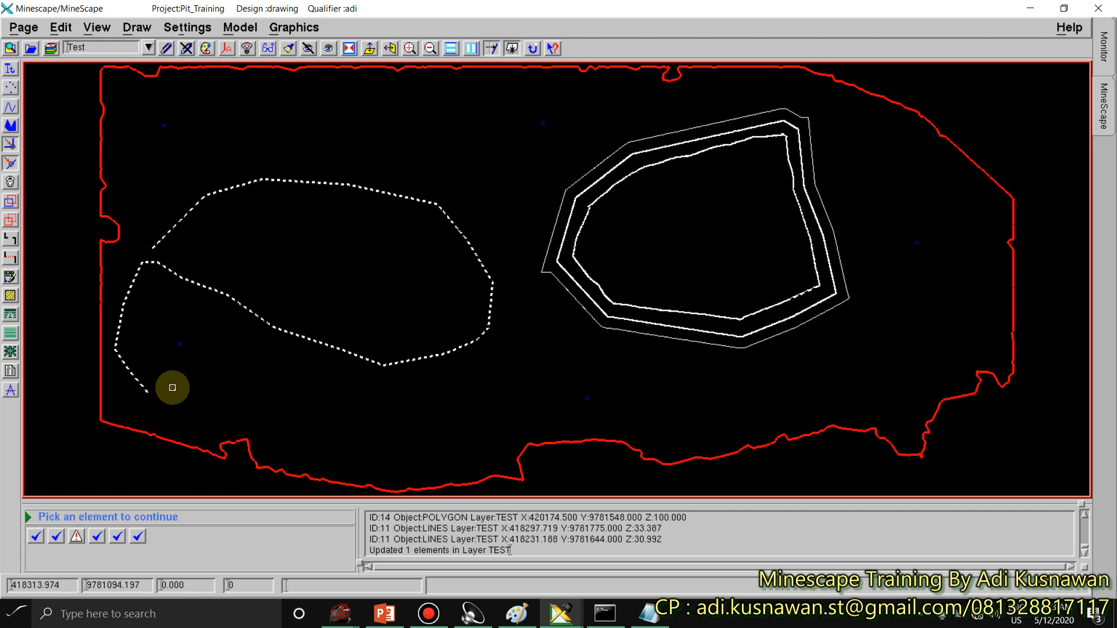
pyautogui.middleClick(172, 385)
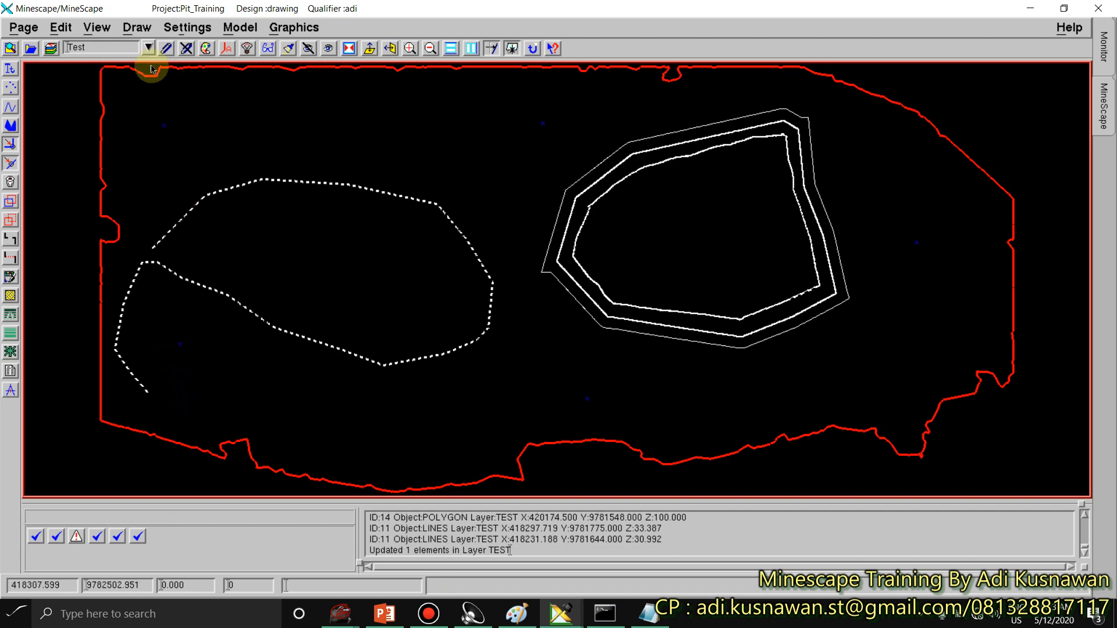
# Step: Remove the three added vertices and several neighbouring end vertices from the lower end of the dashed line using Continue
pyautogui.click(62, 27)
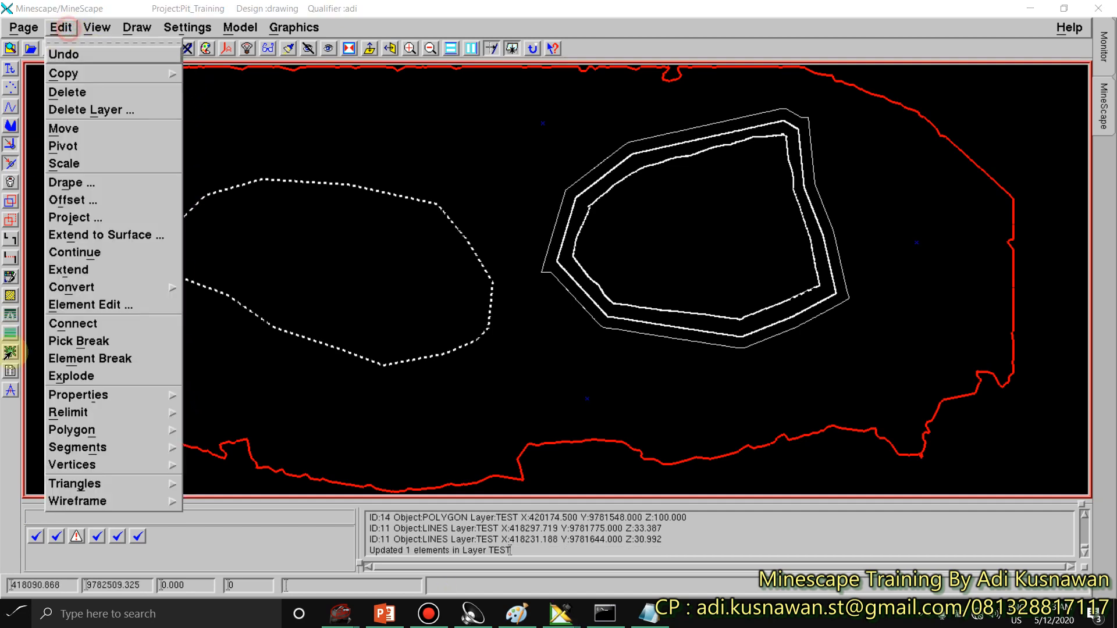
pyautogui.click(69, 271)
pyautogui.click(137, 377)
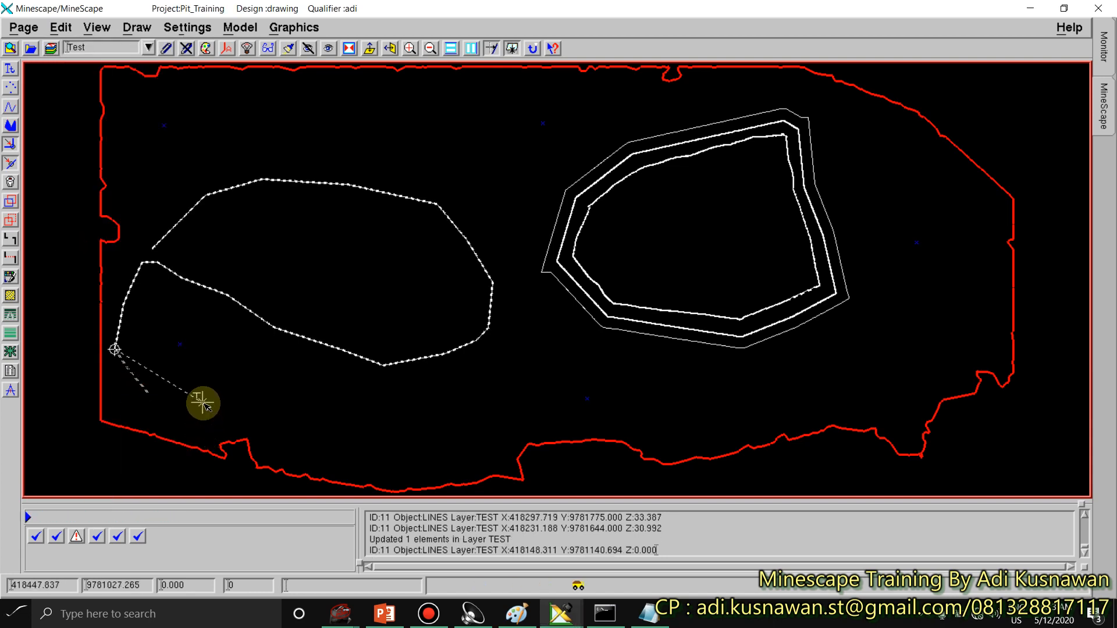
pyautogui.press('BackSpace')
pyautogui.press('BackSpace')
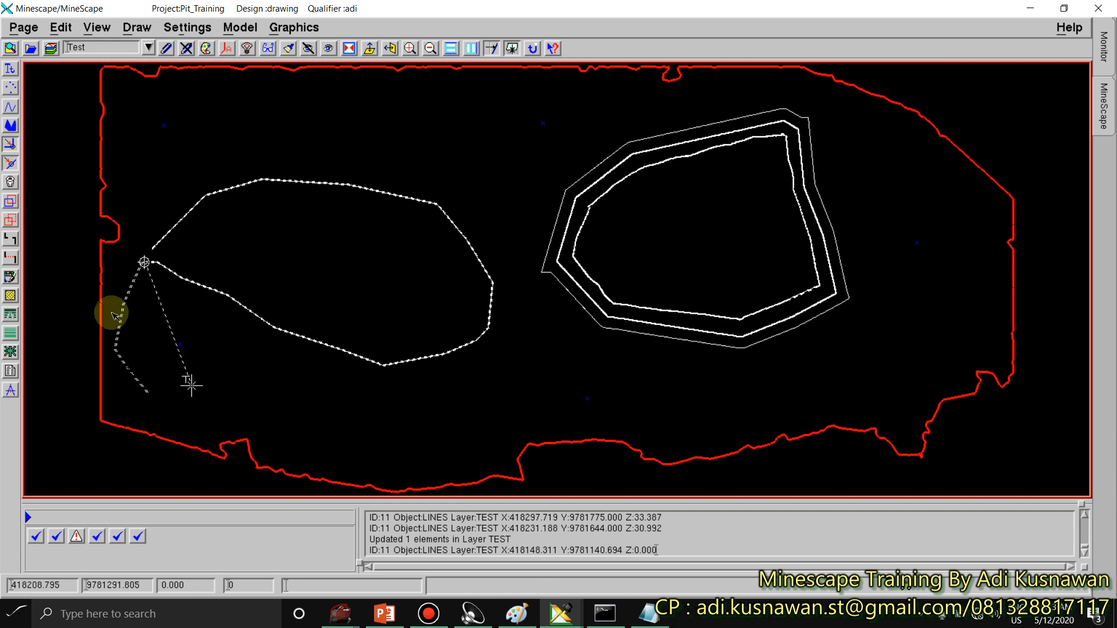
pyautogui.scroll(5, 141, 274)
pyautogui.scroll(-2, 150, 343)
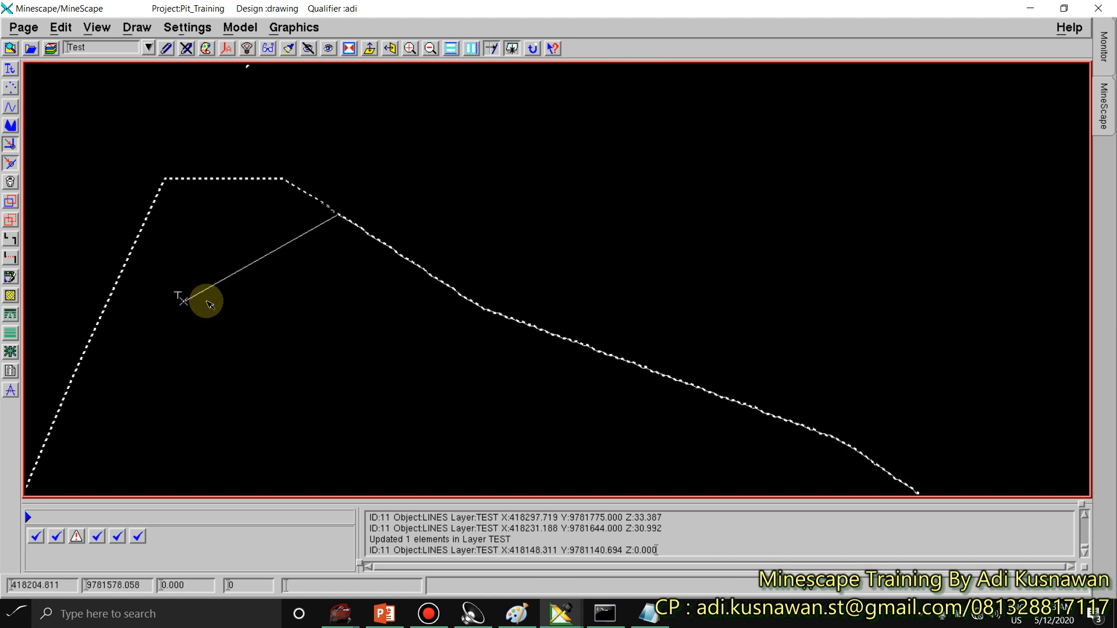
pyautogui.click(242, 312)
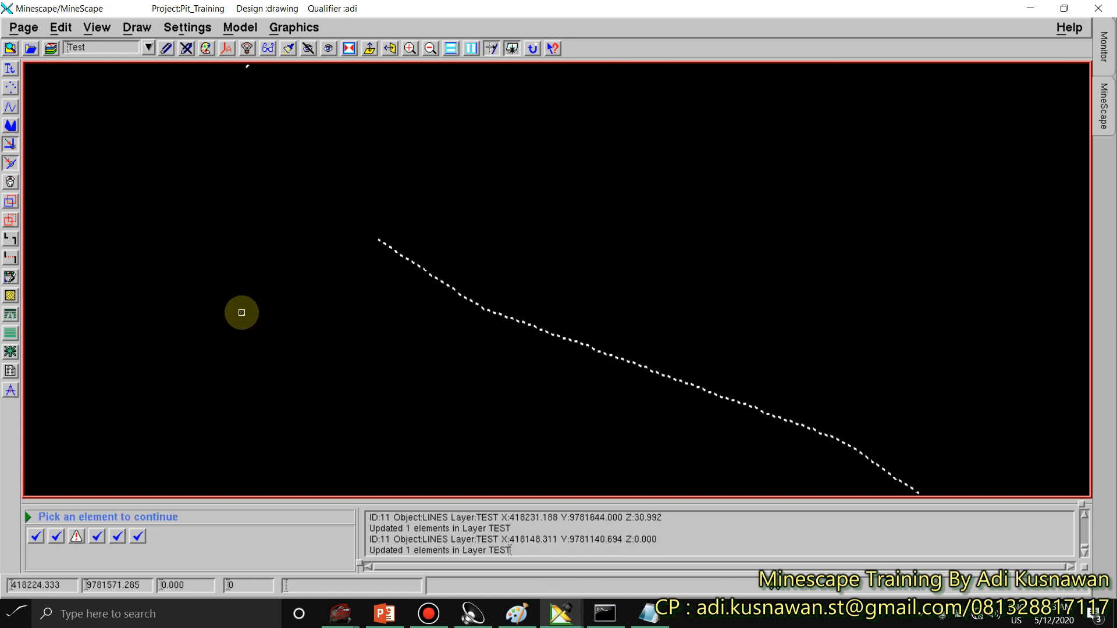
pyautogui.scroll(-3, 230, 327)
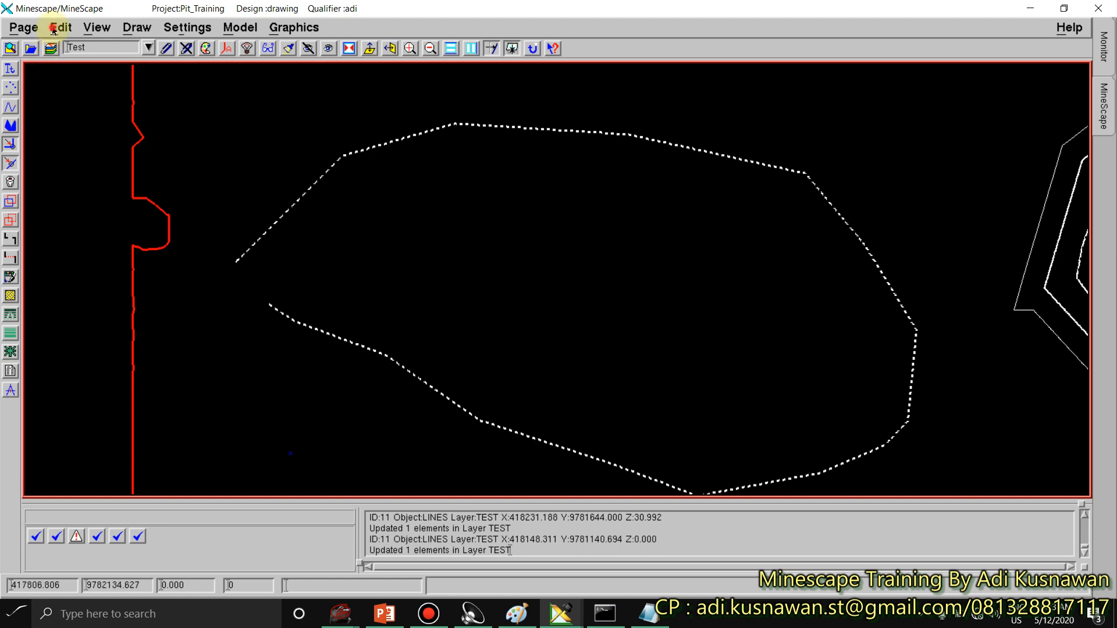
pyautogui.click(58, 28)
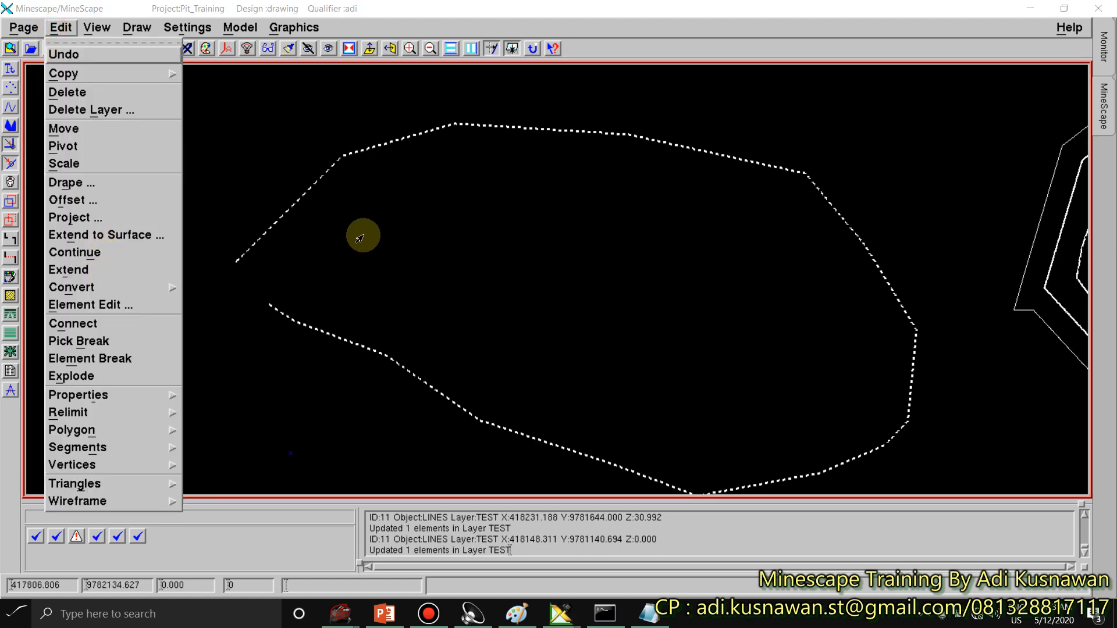
pyautogui.click(283, 270)
pyautogui.scroll(-2, 241, 157)
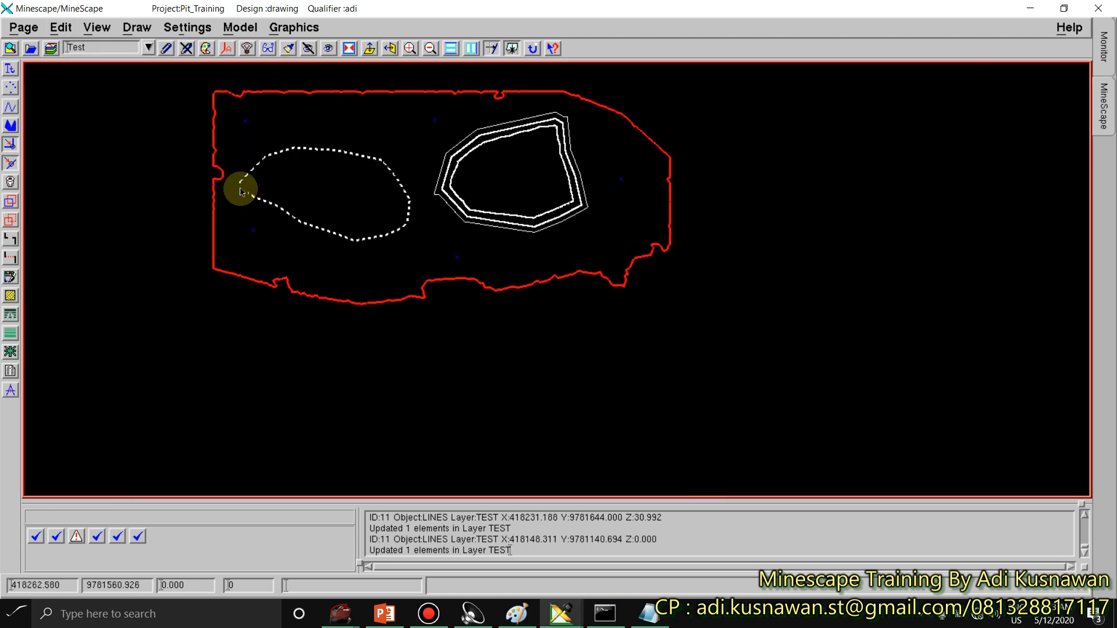
pyautogui.scroll(1, 241, 186)
pyautogui.click(60, 27)
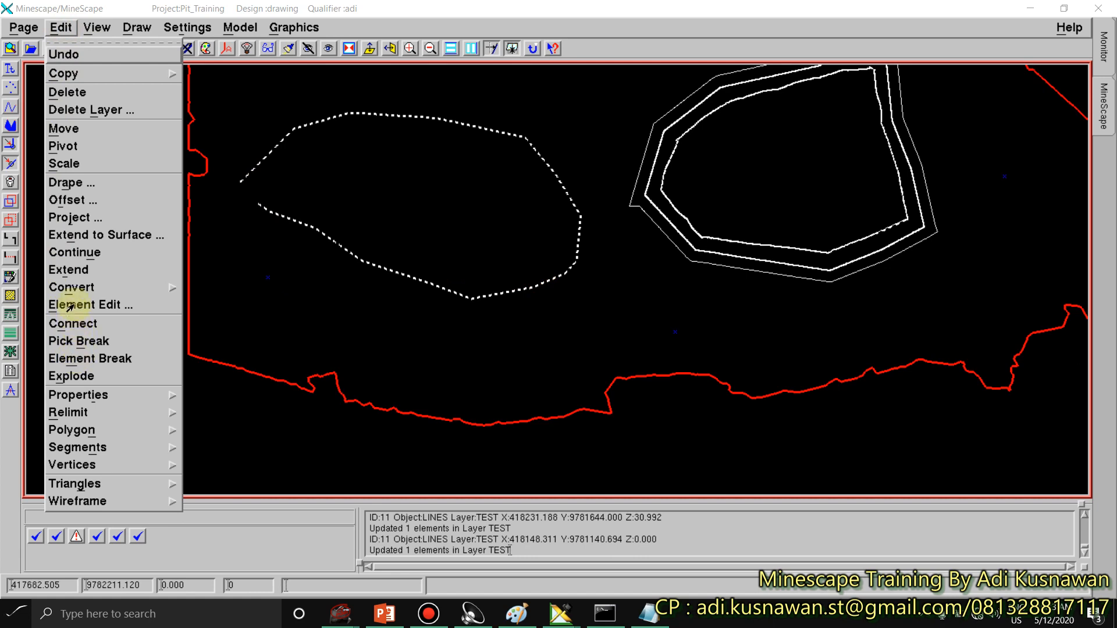
pyautogui.click(68, 269)
pyautogui.click(241, 180)
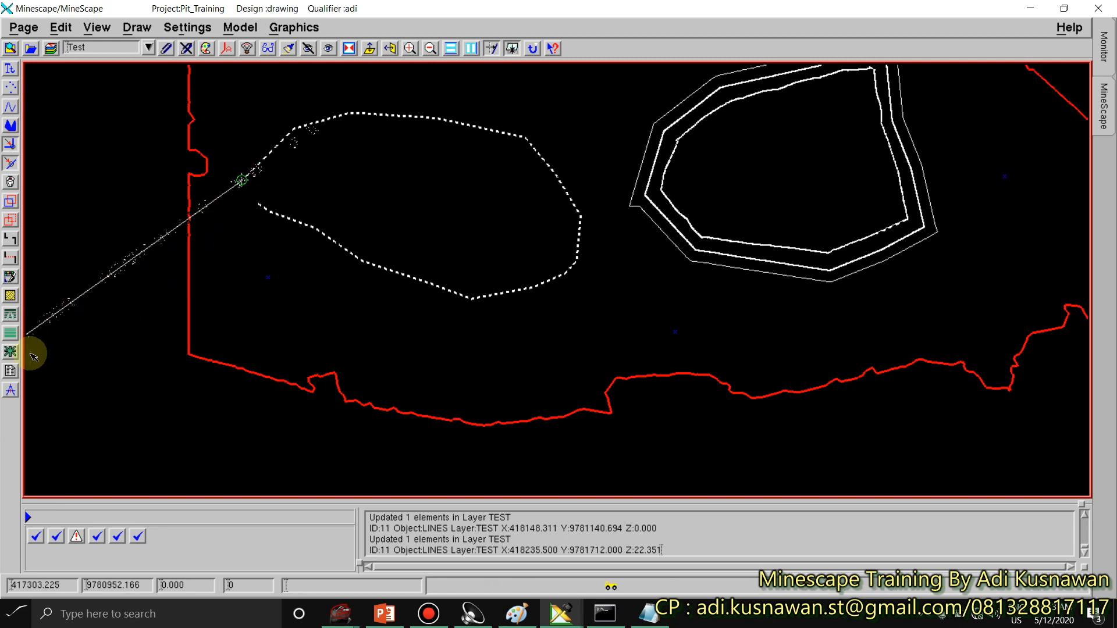
pyautogui.rightClick(140, 271)
pyautogui.rightClick(140, 267)
# Step: Convert the open dashed line in the Test layer to a polygon
pyautogui.click(60, 27)
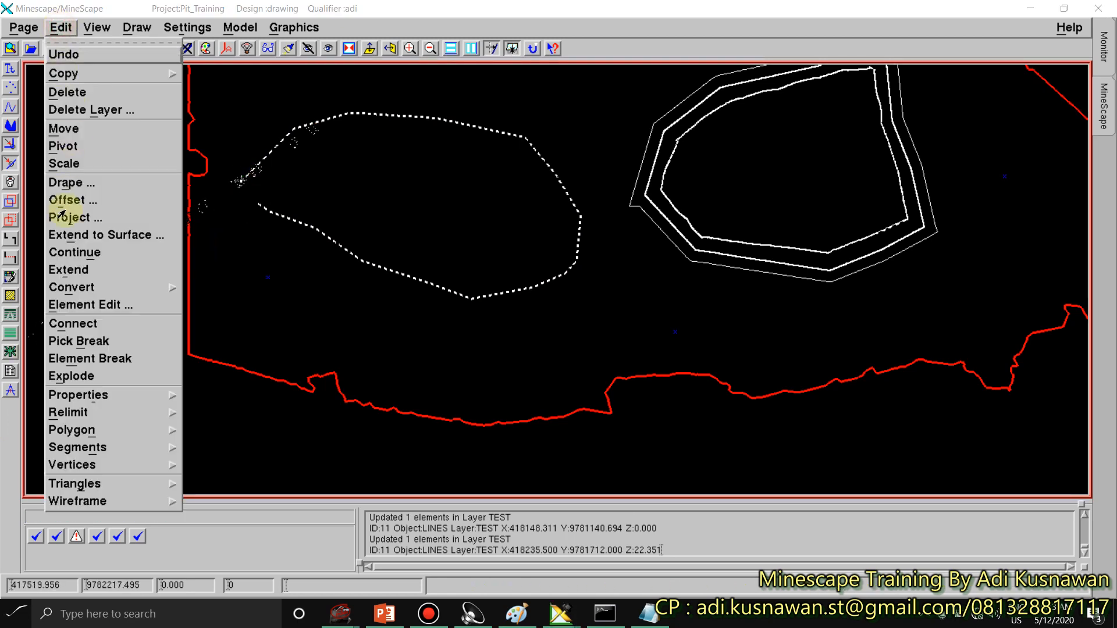
pyautogui.click(86, 288)
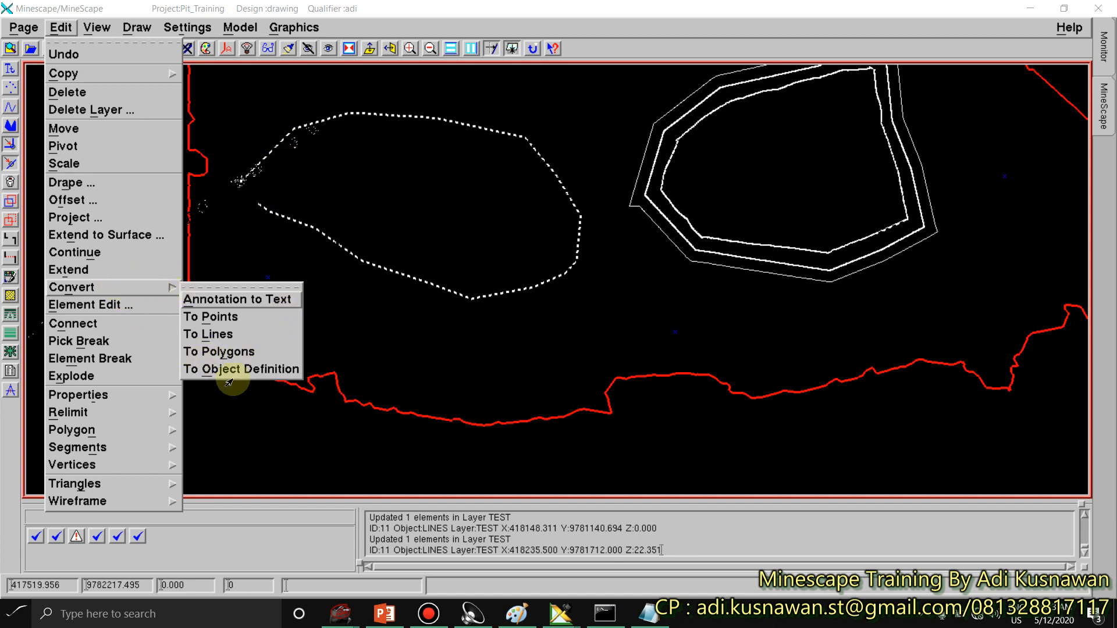
pyautogui.click(229, 353)
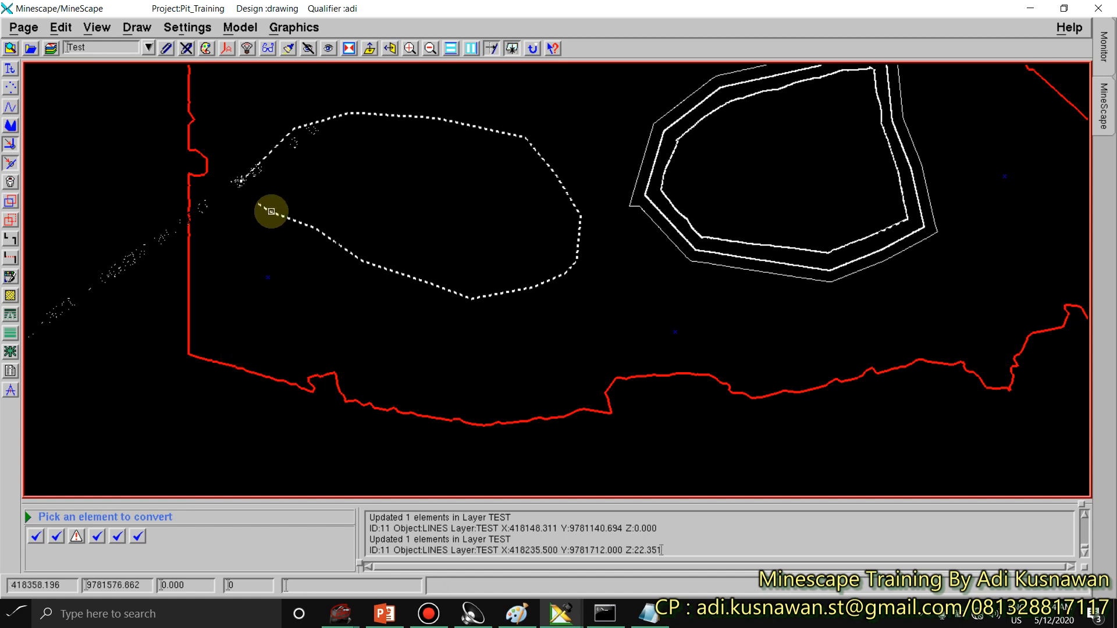
pyautogui.click(271, 211)
pyautogui.scroll(-1, 267, 204)
pyautogui.scroll(3, 266, 205)
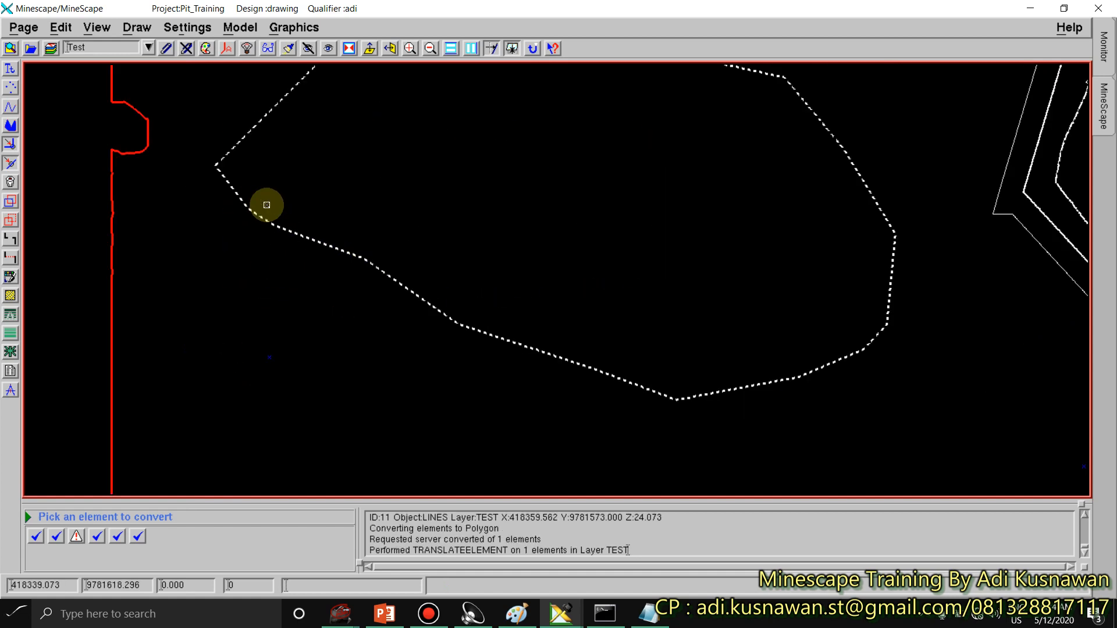
# Step: Check the object type and vertex coordinates of the converted dashed outline in its element details
pyautogui.click(254, 221)
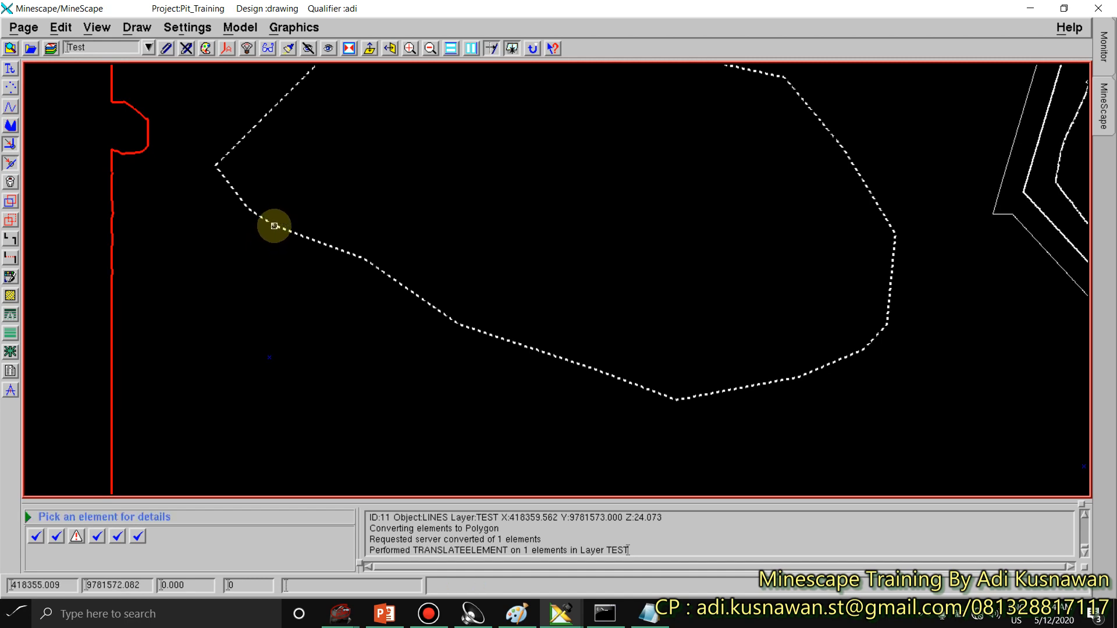
pyautogui.click(274, 225)
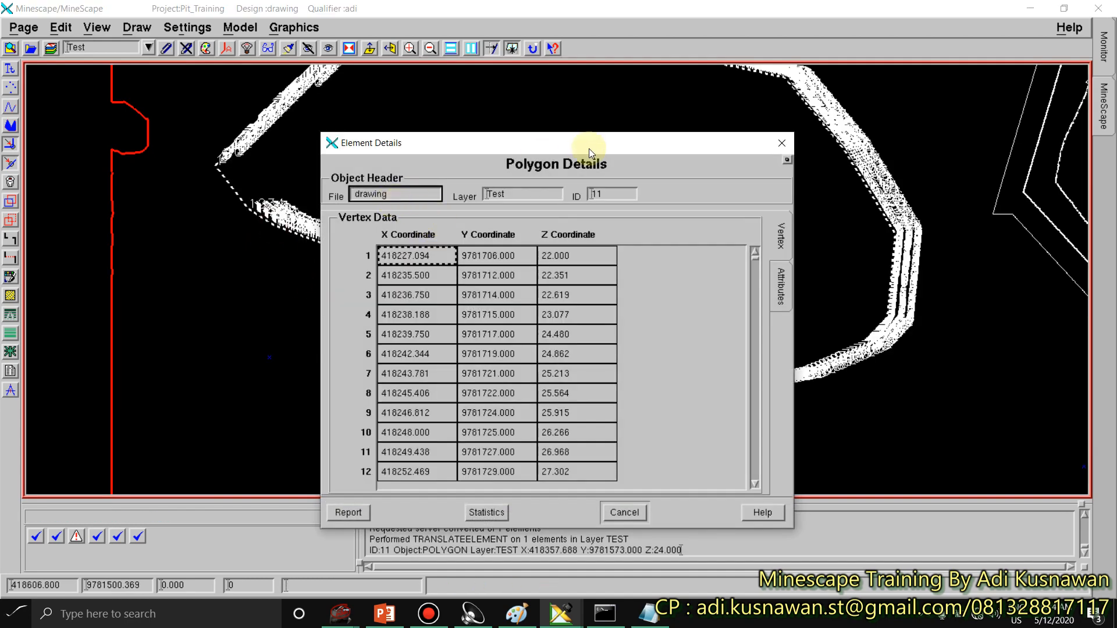
pyautogui.click(625, 513)
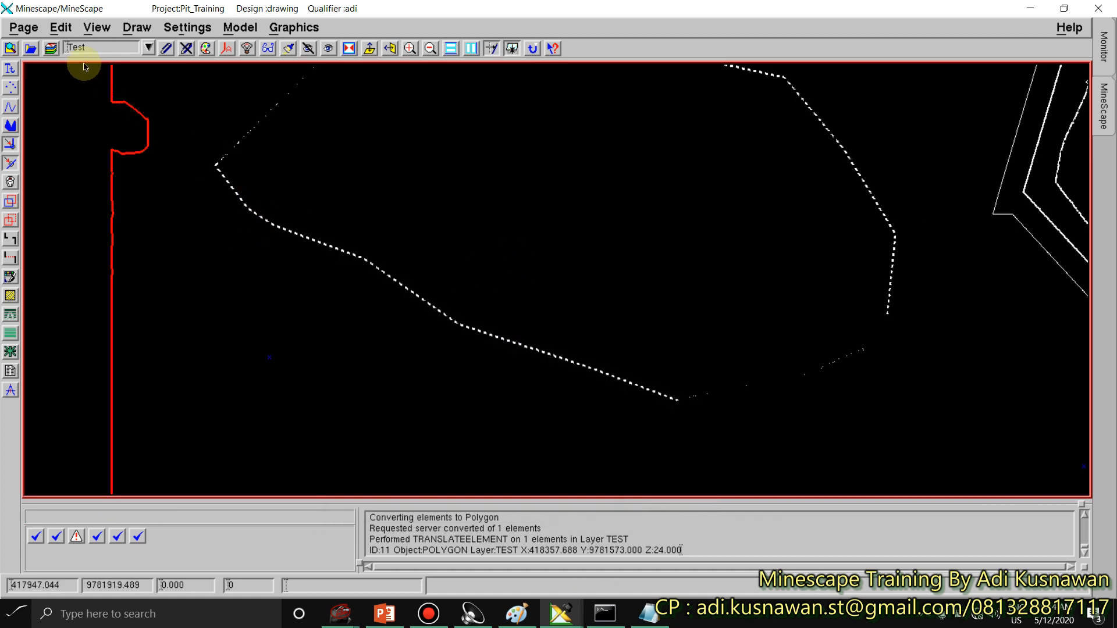
# Step: Convert the dashed polygon back to lines and check its object type in the element details
pyautogui.click(60, 28)
pyautogui.click(86, 288)
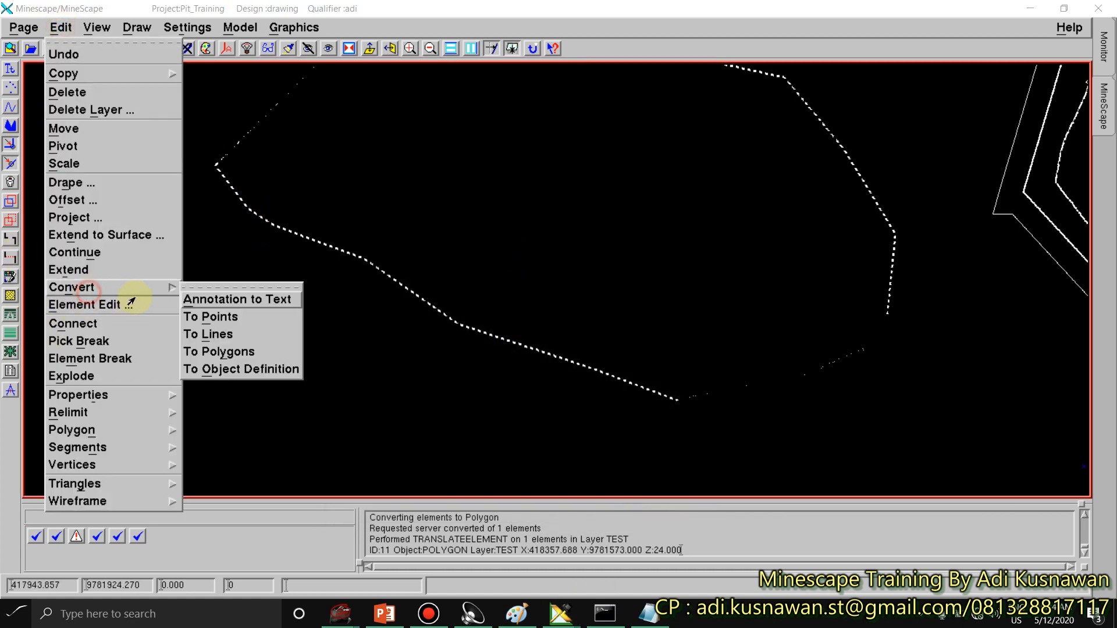
pyautogui.click(220, 336)
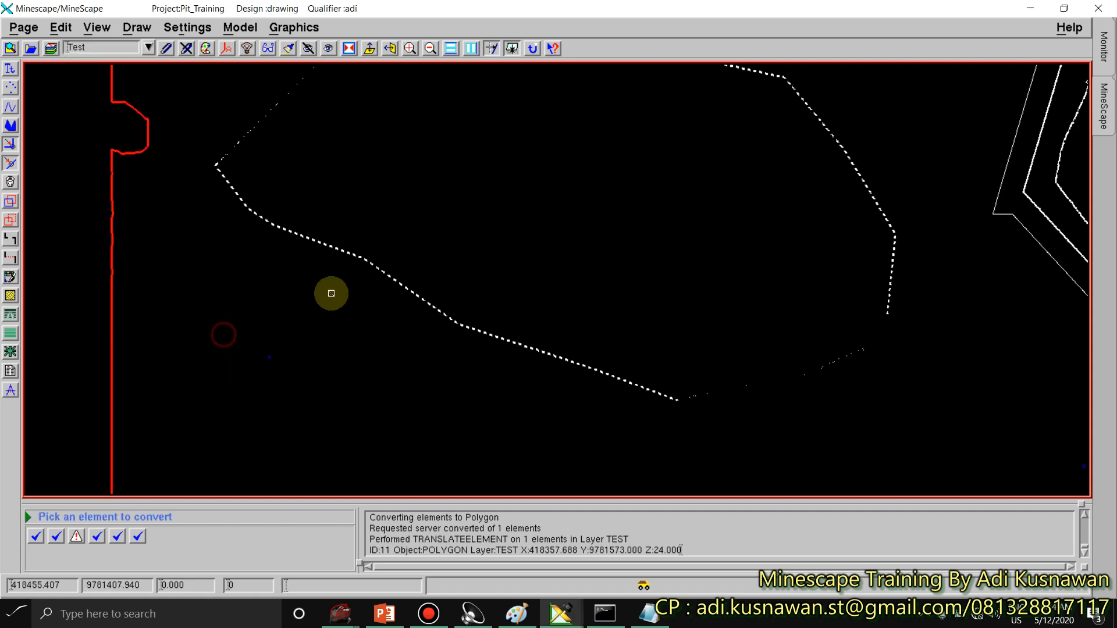
pyautogui.click(303, 237)
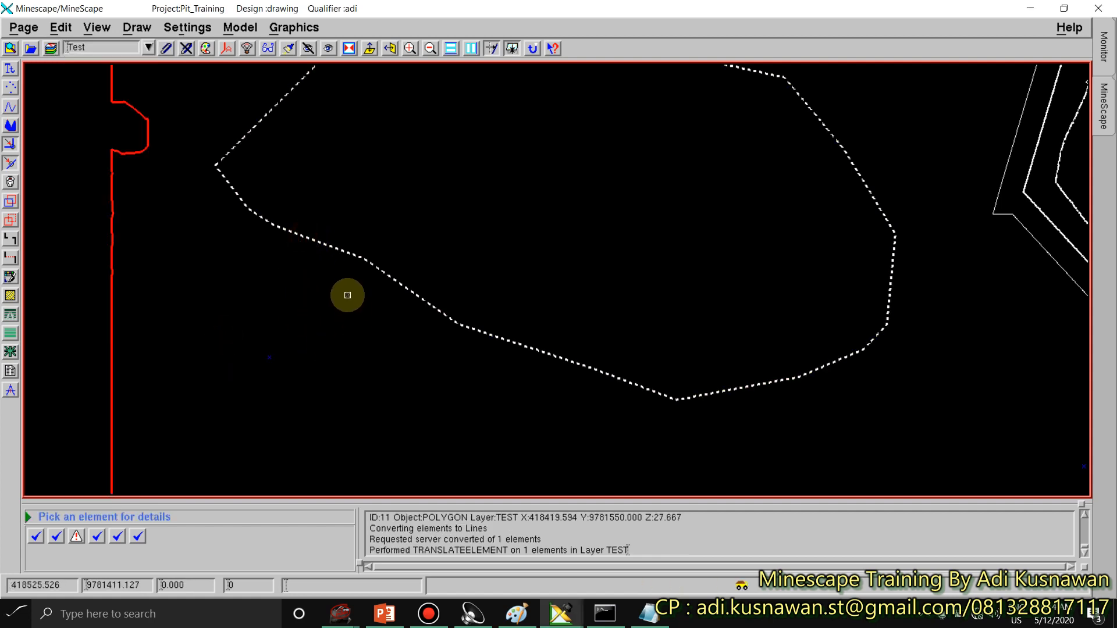
pyautogui.click(342, 249)
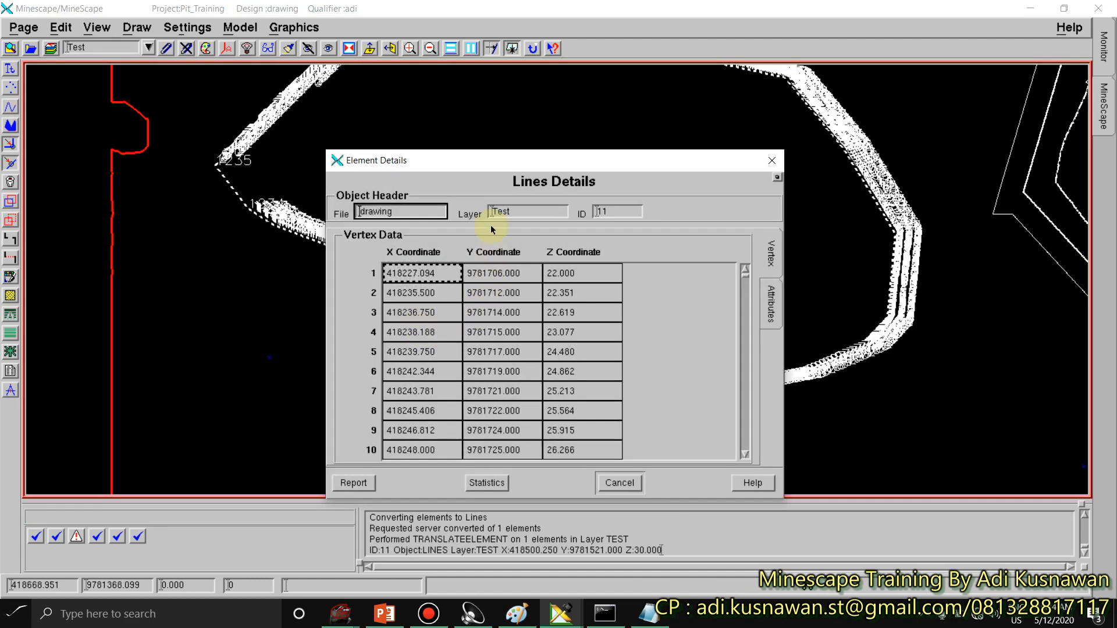
pyautogui.click(619, 482)
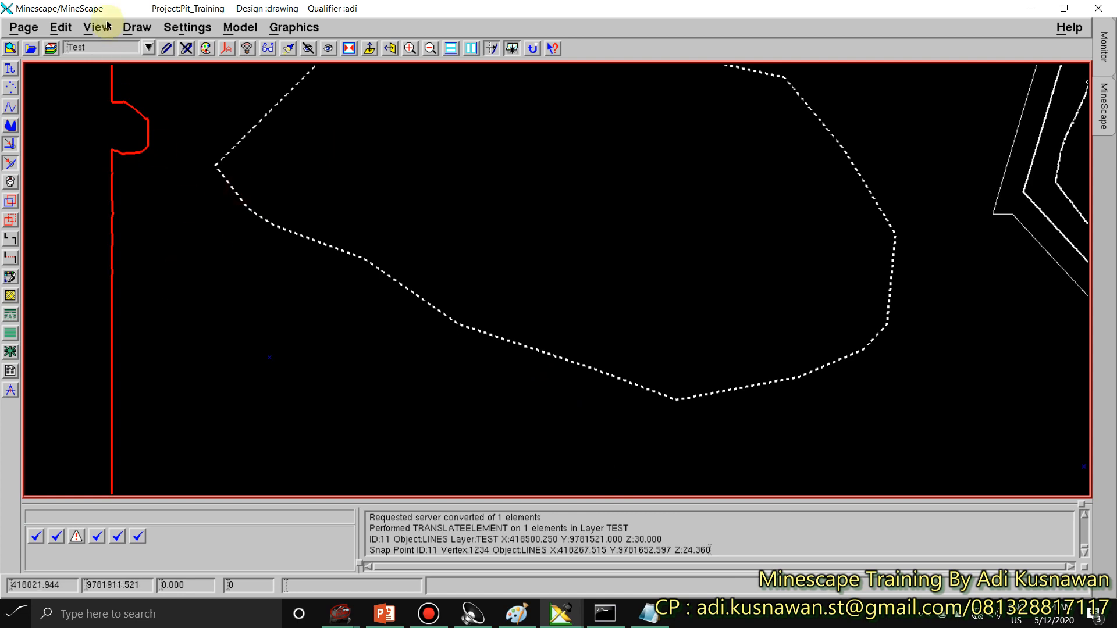
# Step: Inspect the dashed line's vertex coordinates and attributes with Element Edit, leaving its data unedited
pyautogui.click(61, 27)
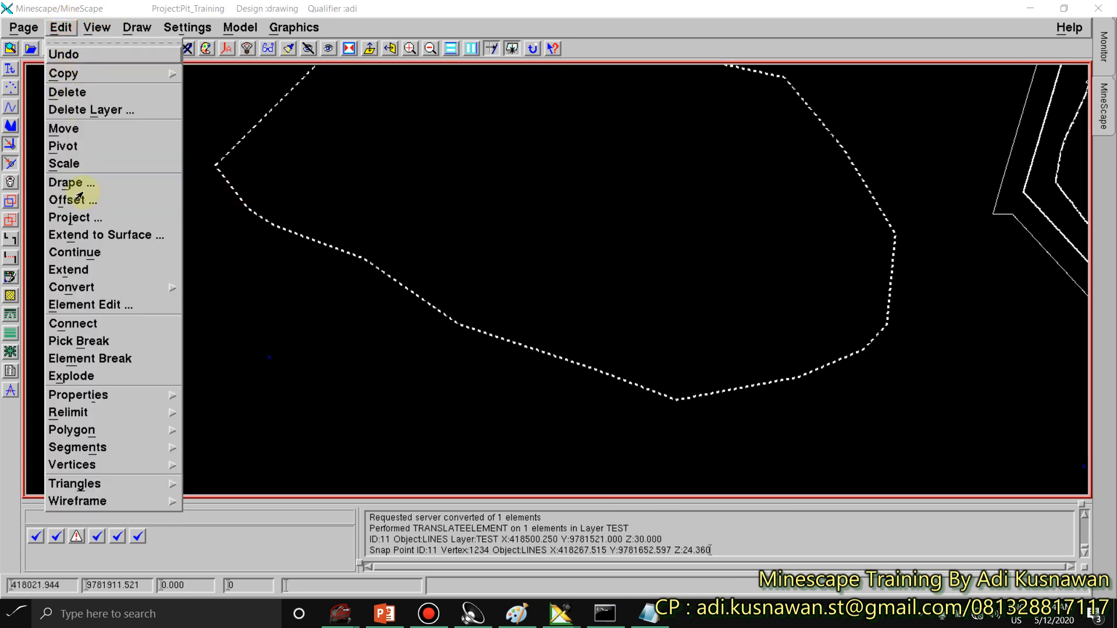
pyautogui.click(95, 306)
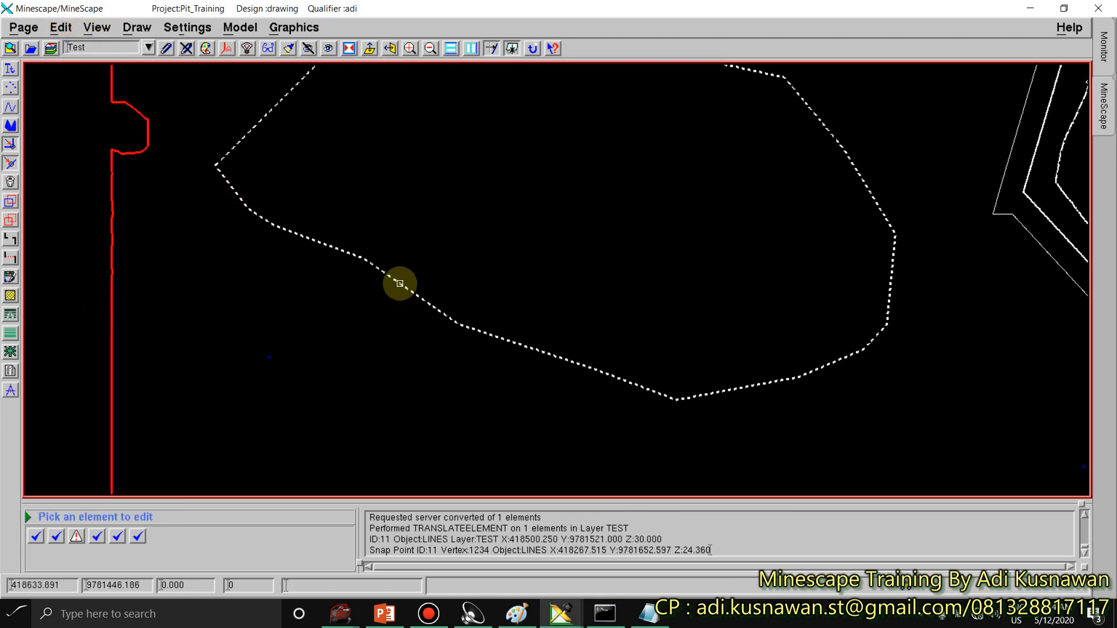
pyautogui.click(399, 283)
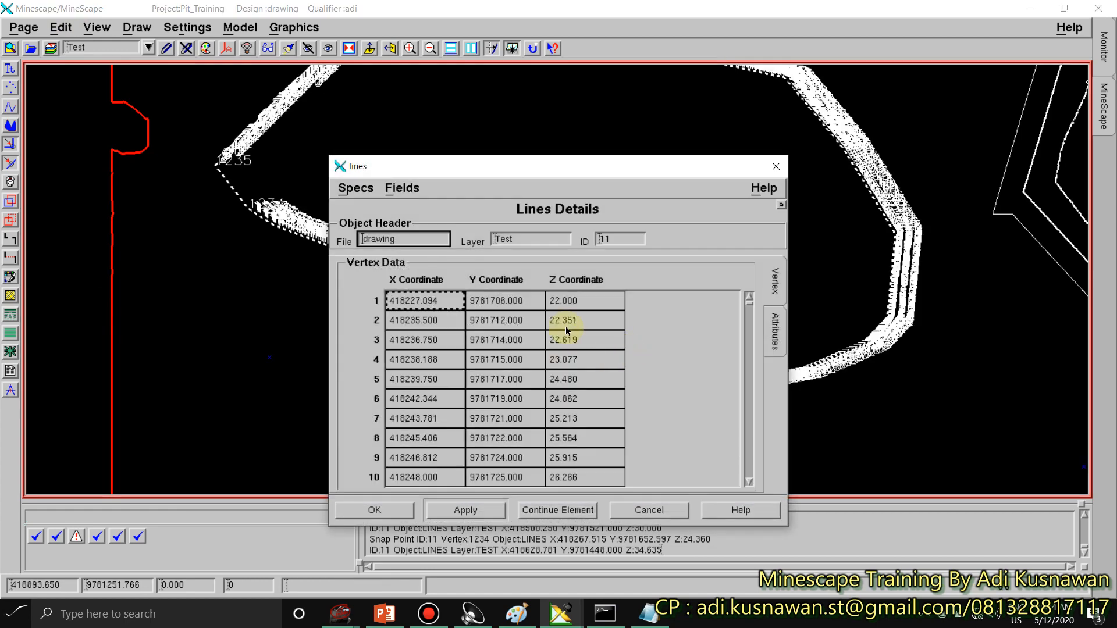
pyautogui.click(570, 298)
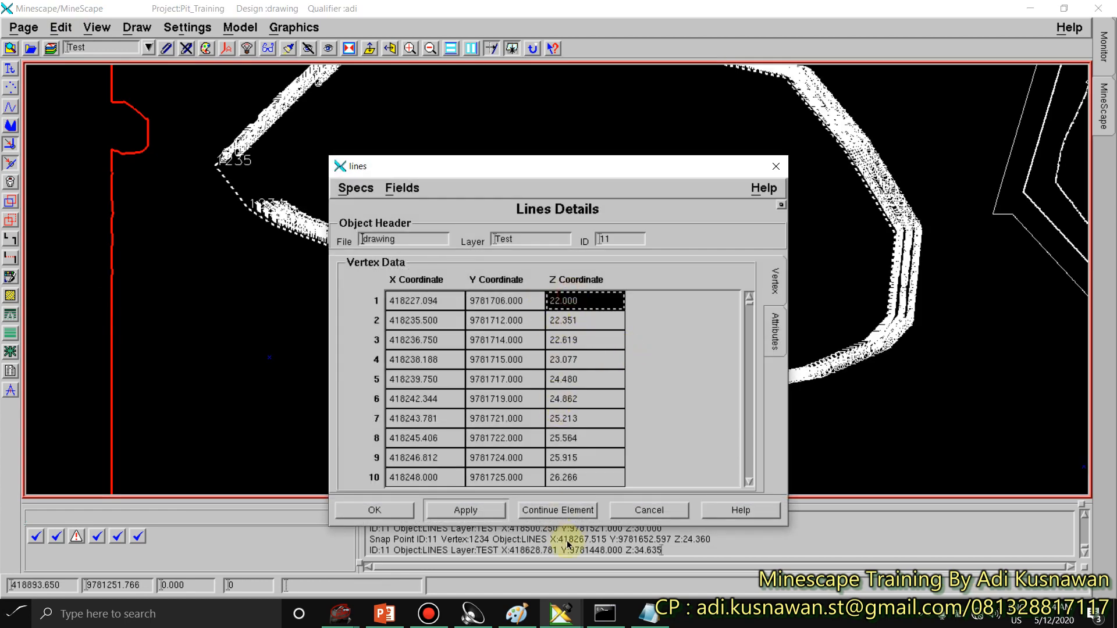
pyautogui.click(774, 337)
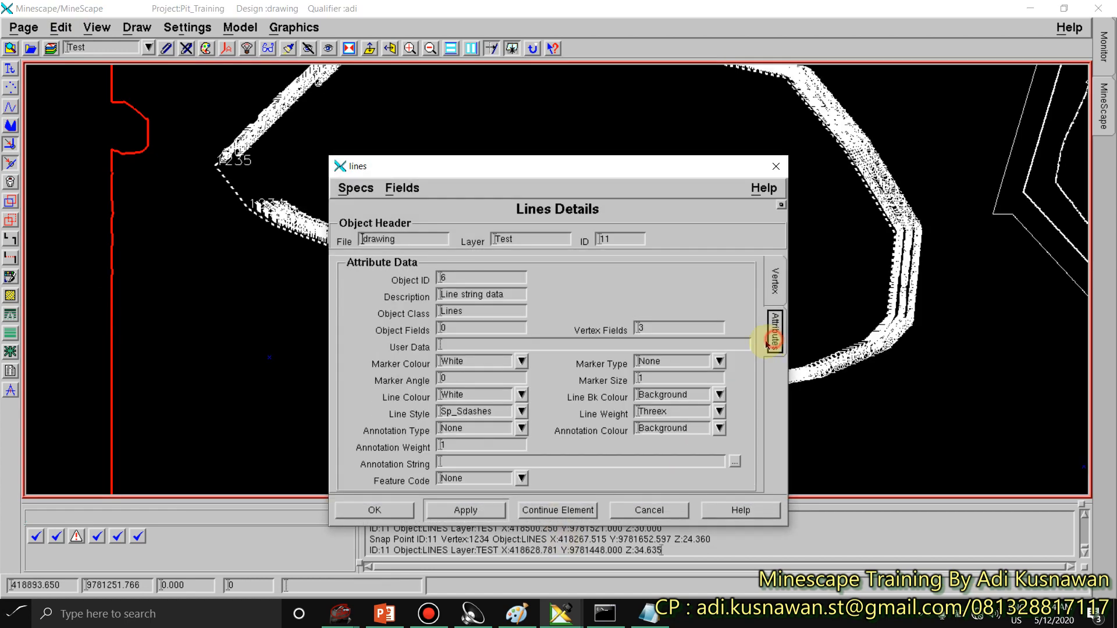
pyautogui.click(648, 509)
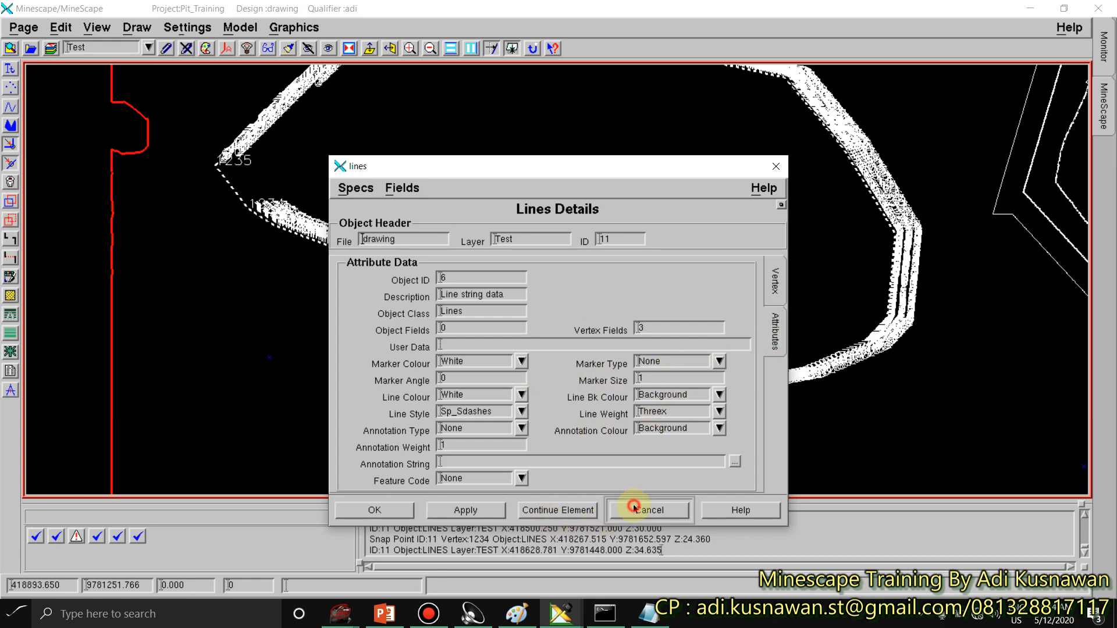
pyautogui.click(60, 27)
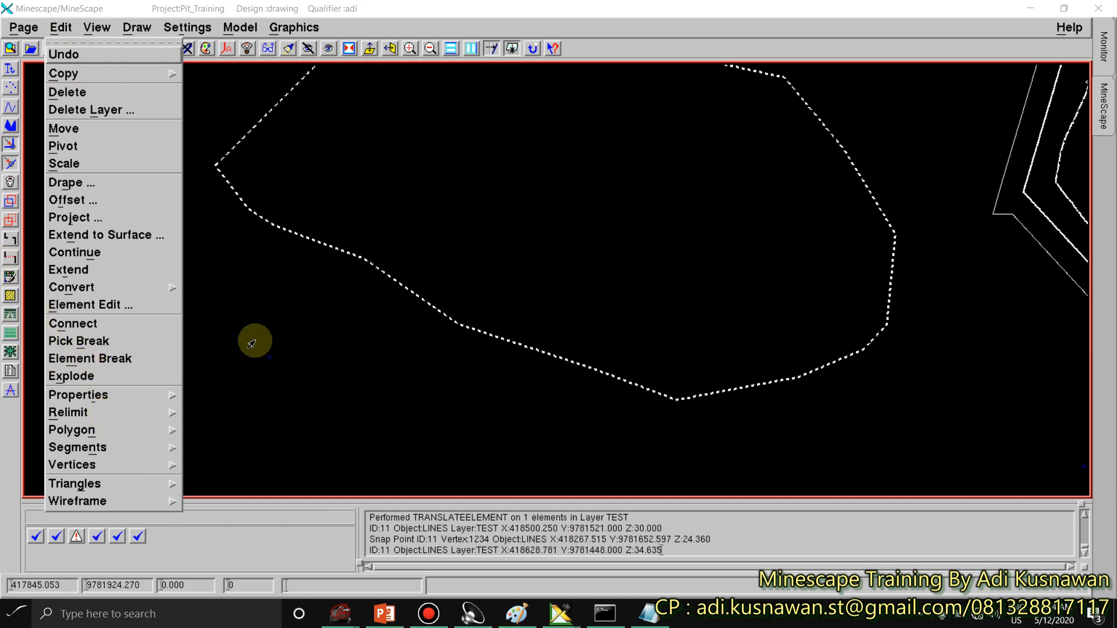
pyautogui.click(266, 337)
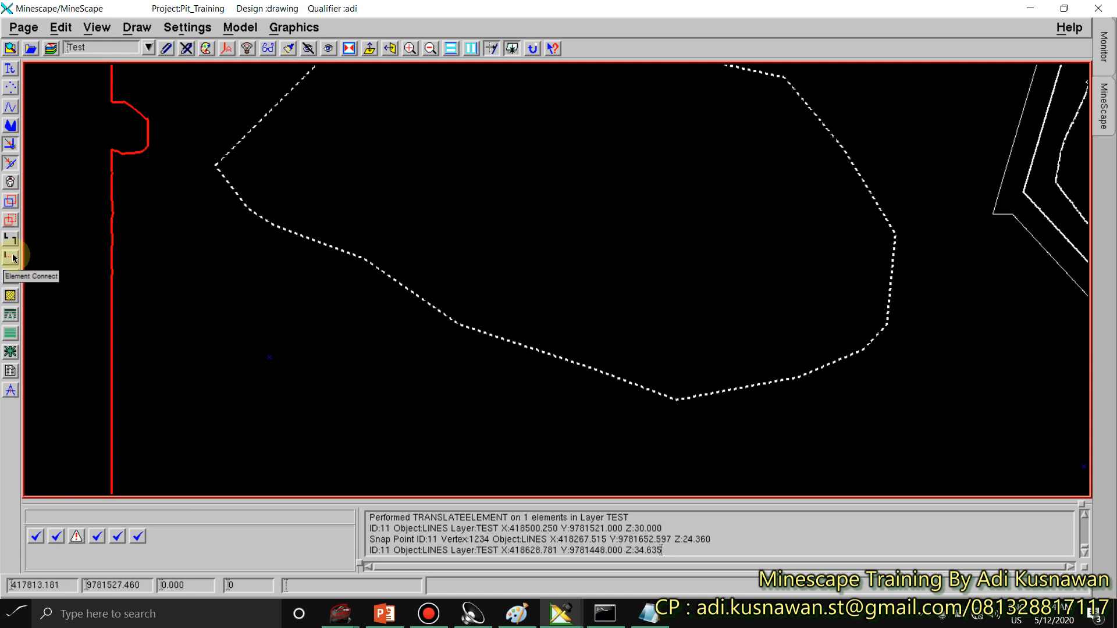
pyautogui.click(61, 27)
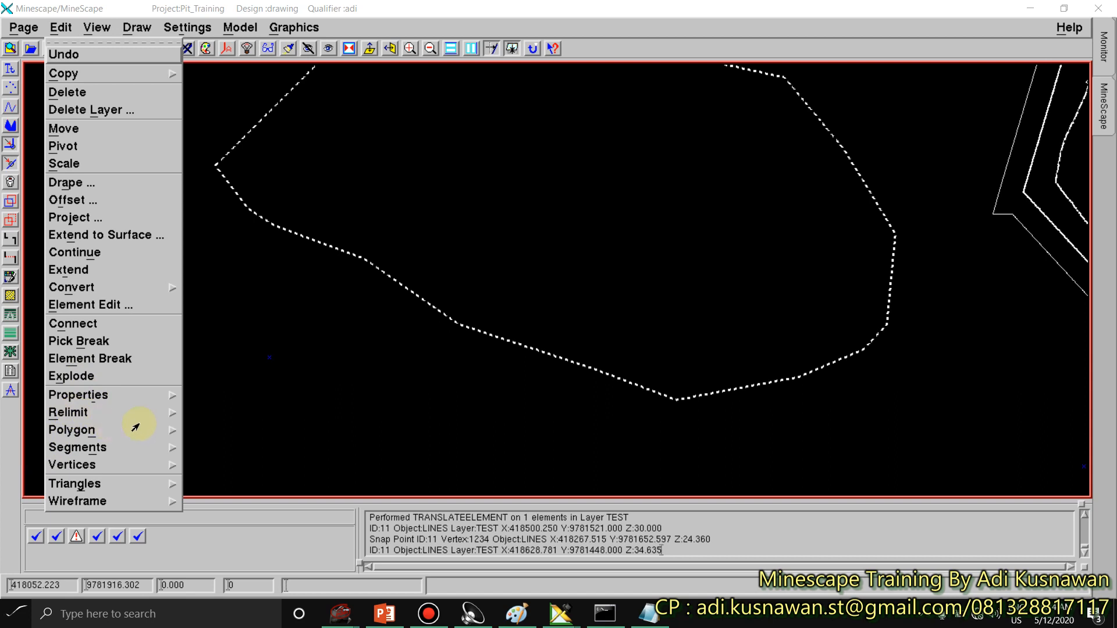
pyautogui.click(347, 388)
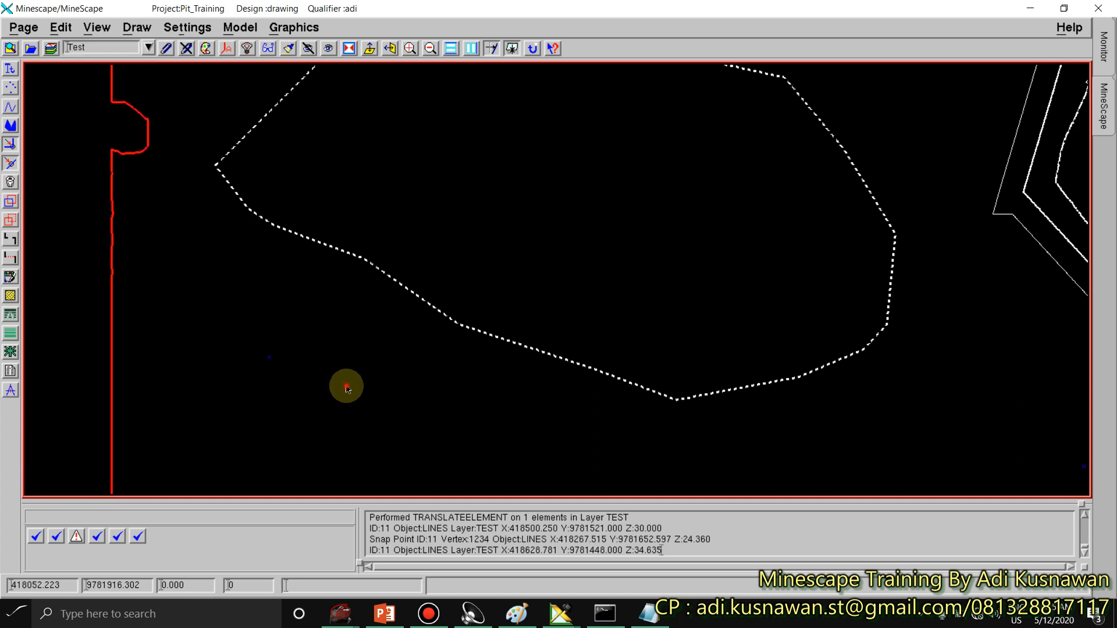
# Step: Select the dashed line inside the red boundary and convert it to a polygon
pyautogui.scroll(-2, 191, 331)
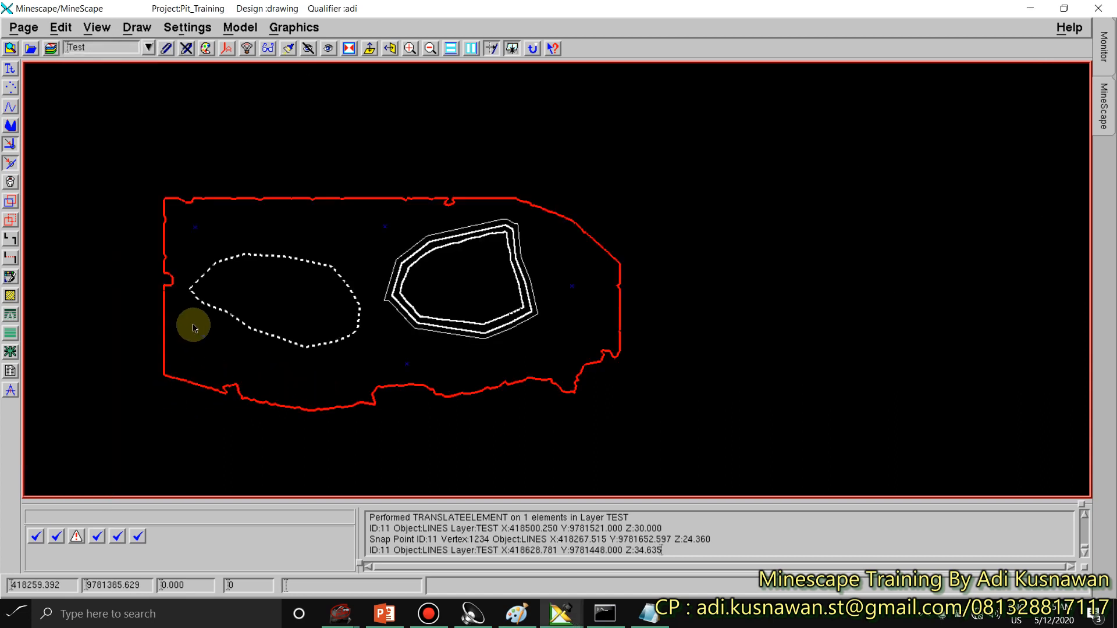
pyautogui.scroll(1, 192, 279)
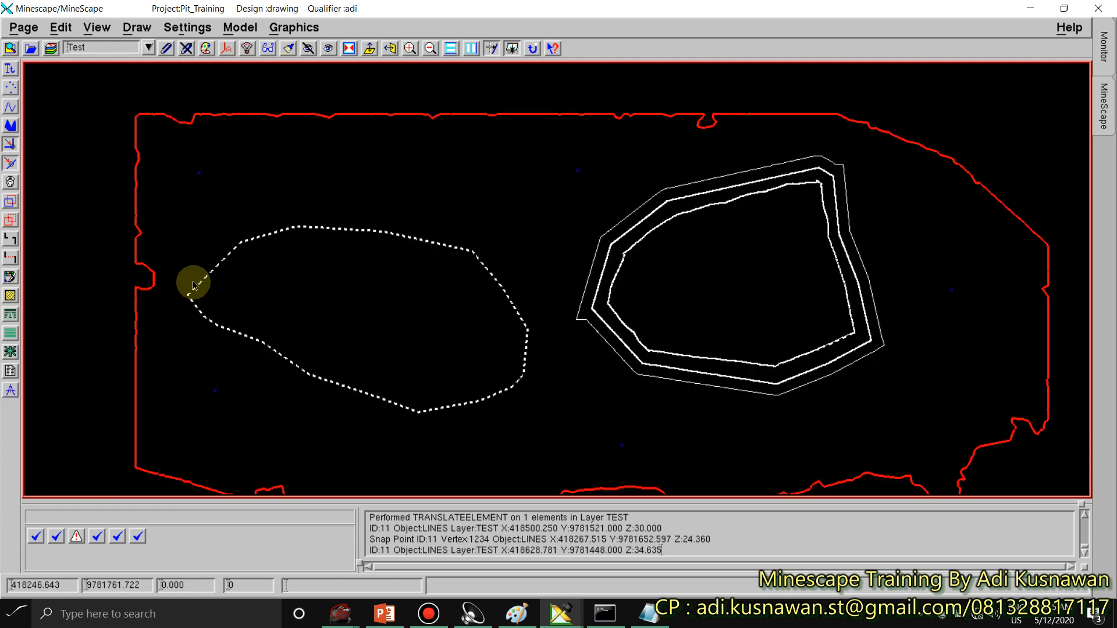
pyautogui.click(238, 246)
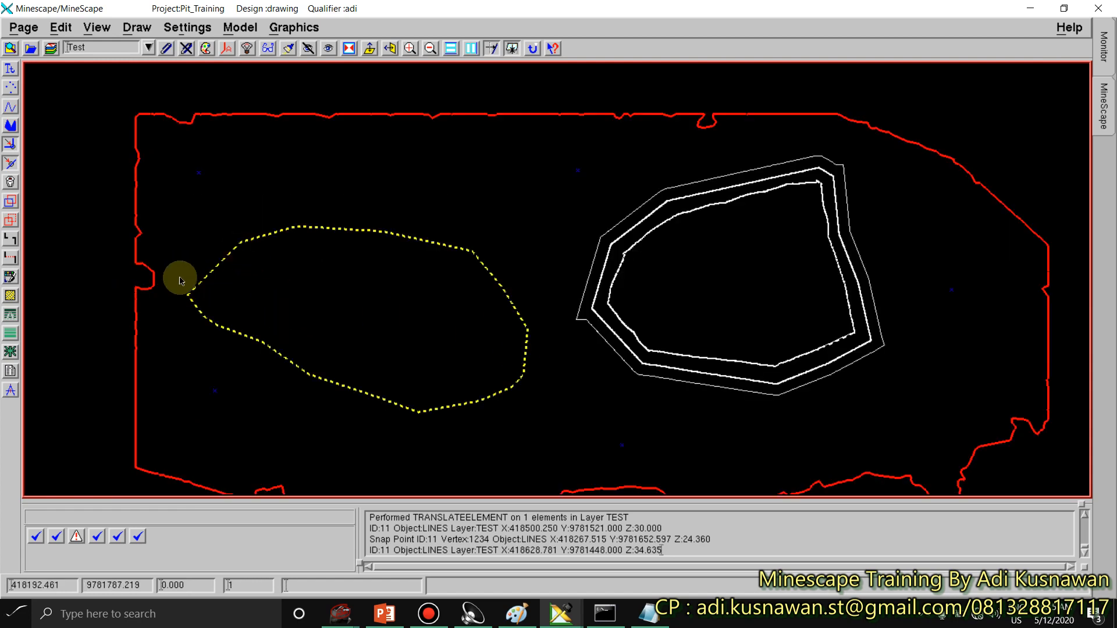
pyautogui.click(61, 27)
pyautogui.moveTo(96, 291)
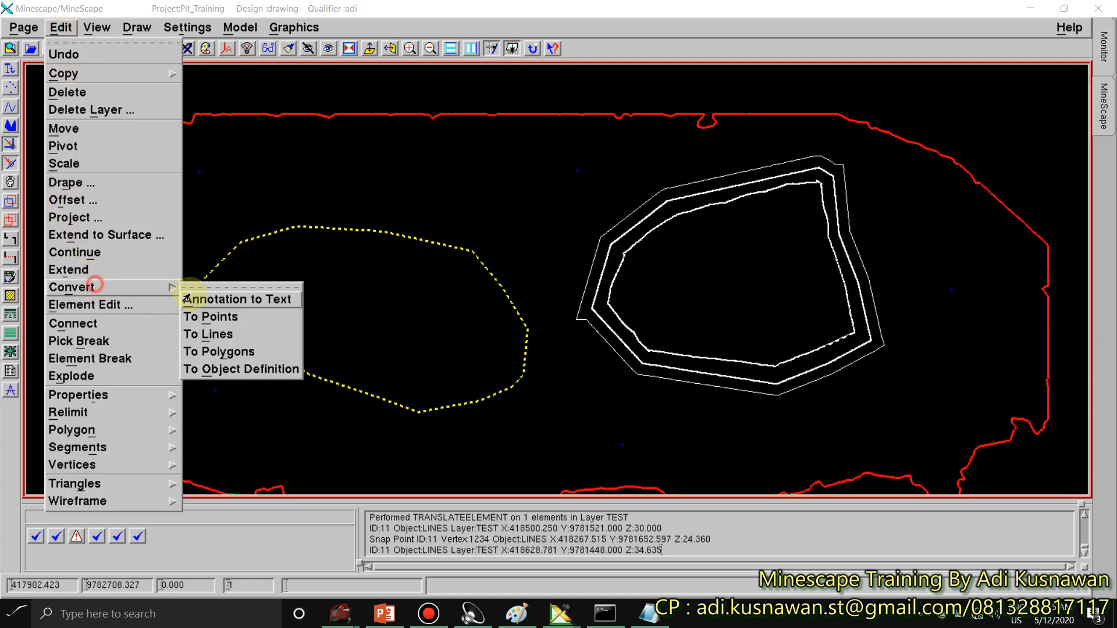
pyautogui.click(218, 351)
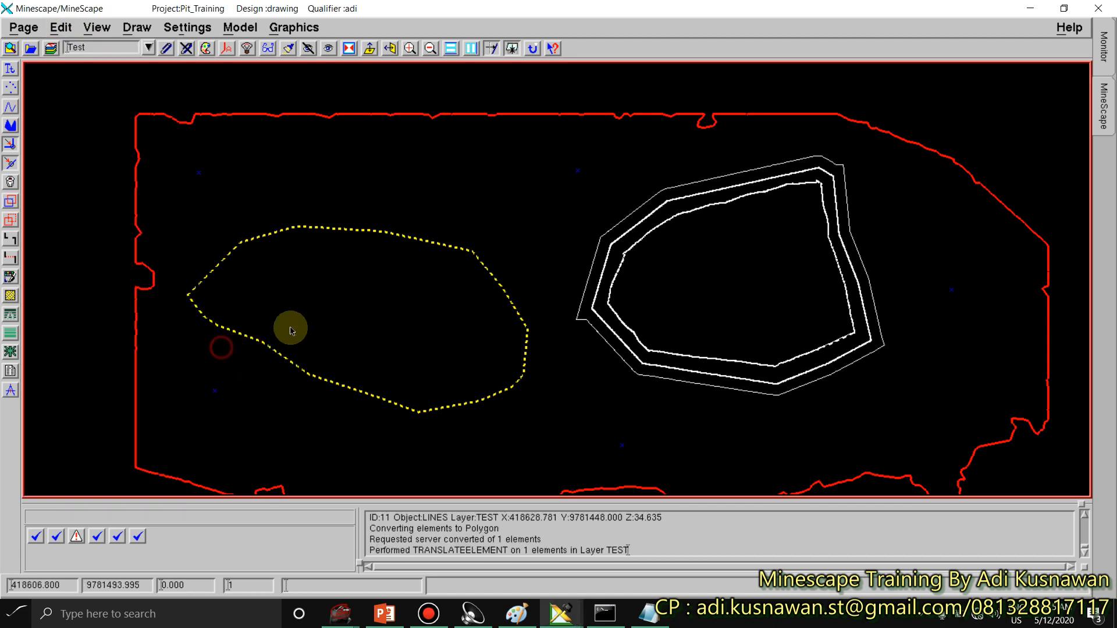
# Step: Draw an open, winding line string that crosses in and out of the dashed polygon at its upper and lower edges
pyautogui.click(9, 107)
pyautogui.click(280, 310)
pyautogui.click(272, 272)
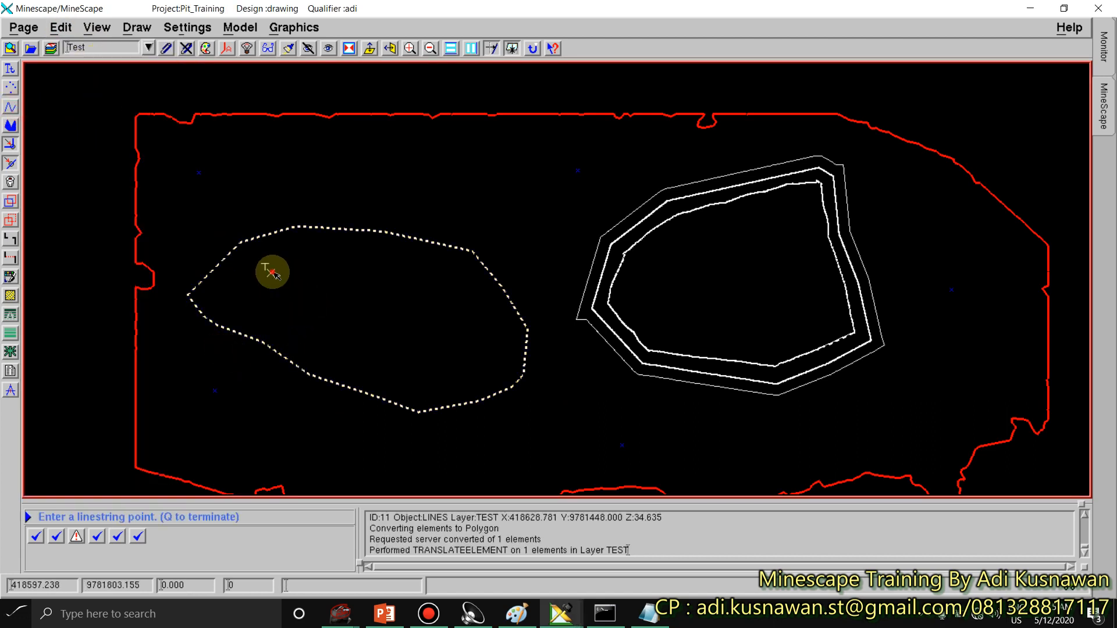
pyautogui.click(331, 227)
pyautogui.click(354, 231)
pyautogui.click(399, 239)
pyautogui.click(400, 179)
pyautogui.click(424, 189)
pyautogui.click(467, 254)
pyautogui.click(494, 277)
pyautogui.click(498, 346)
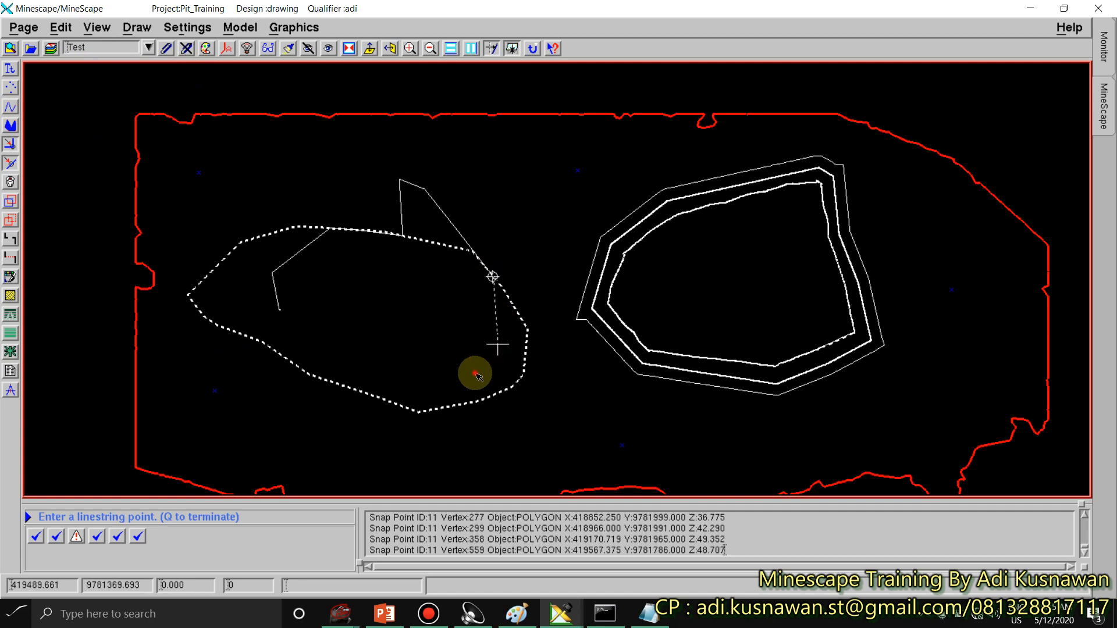
pyautogui.click(436, 410)
pyautogui.click(384, 428)
pyautogui.click(355, 425)
pyautogui.click(318, 406)
pyautogui.click(314, 336)
pyautogui.click(387, 318)
pyautogui.click(411, 309)
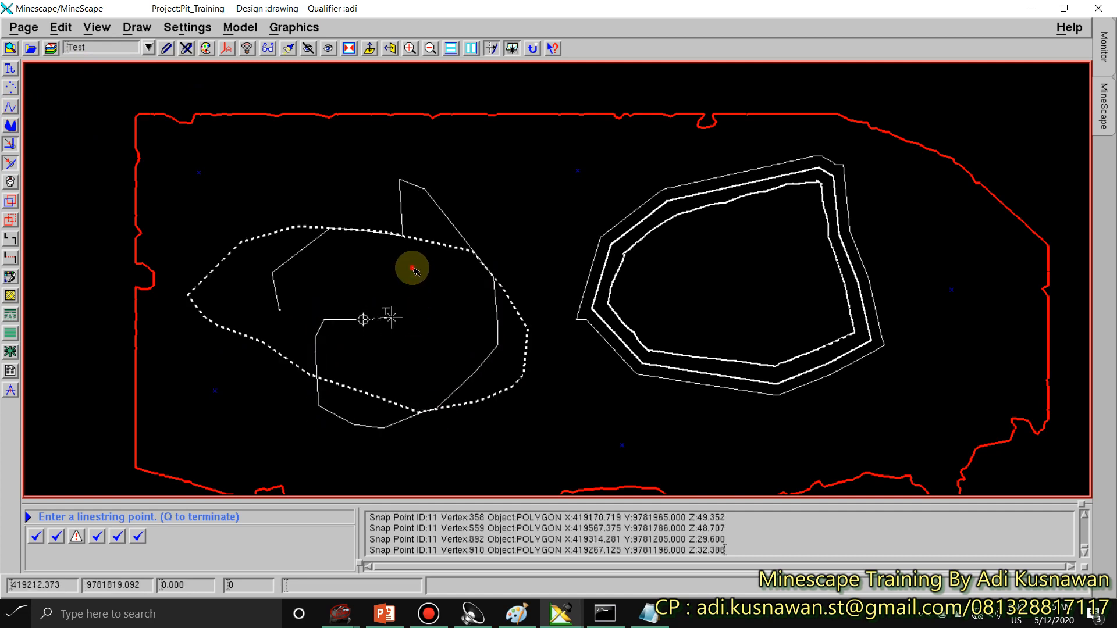
pyautogui.click(412, 268)
pyautogui.click(372, 247)
pyautogui.click(345, 243)
pyautogui.click(331, 254)
pyautogui.click(324, 266)
pyautogui.click(318, 279)
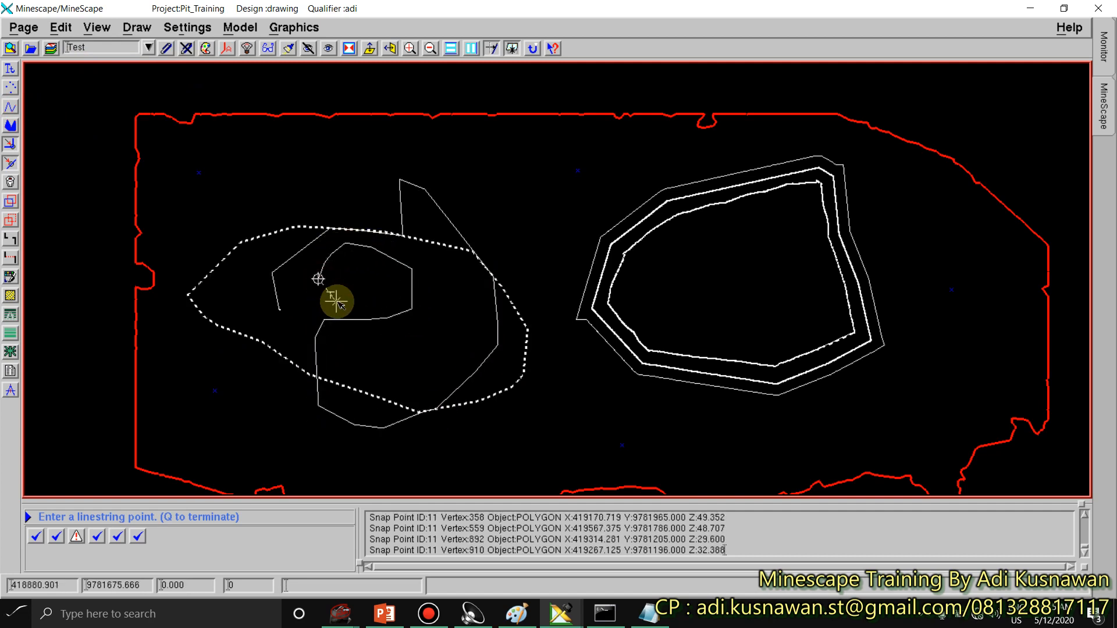
pyautogui.press('q')
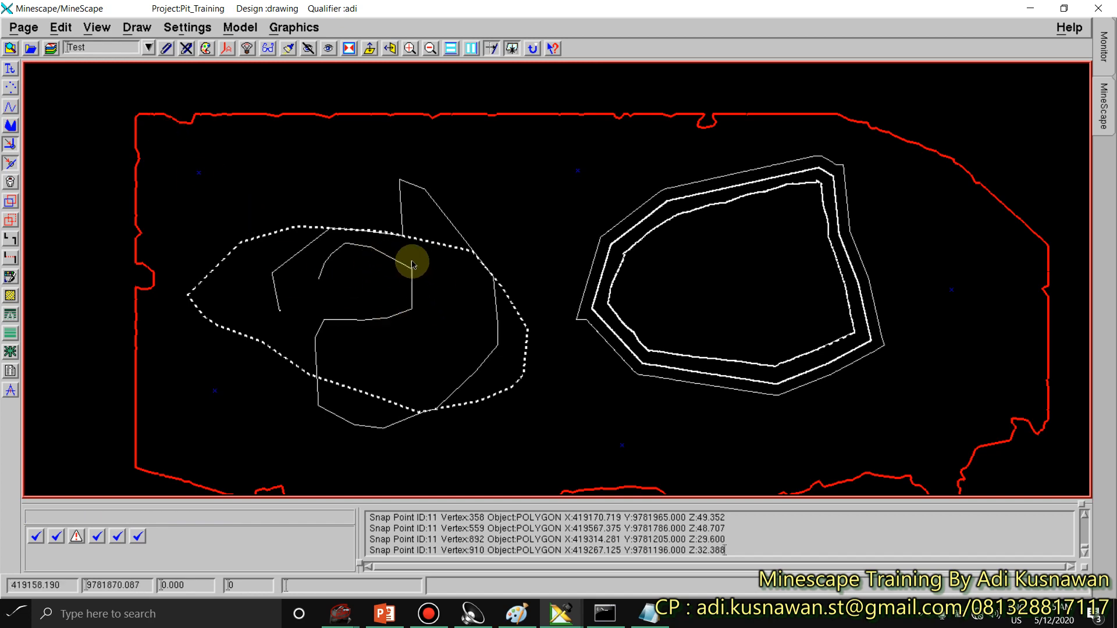
# Step: Clip all elements with Clip World using Delete Inside, with the dashed polygon as the clipping element
pyautogui.click(425, 248)
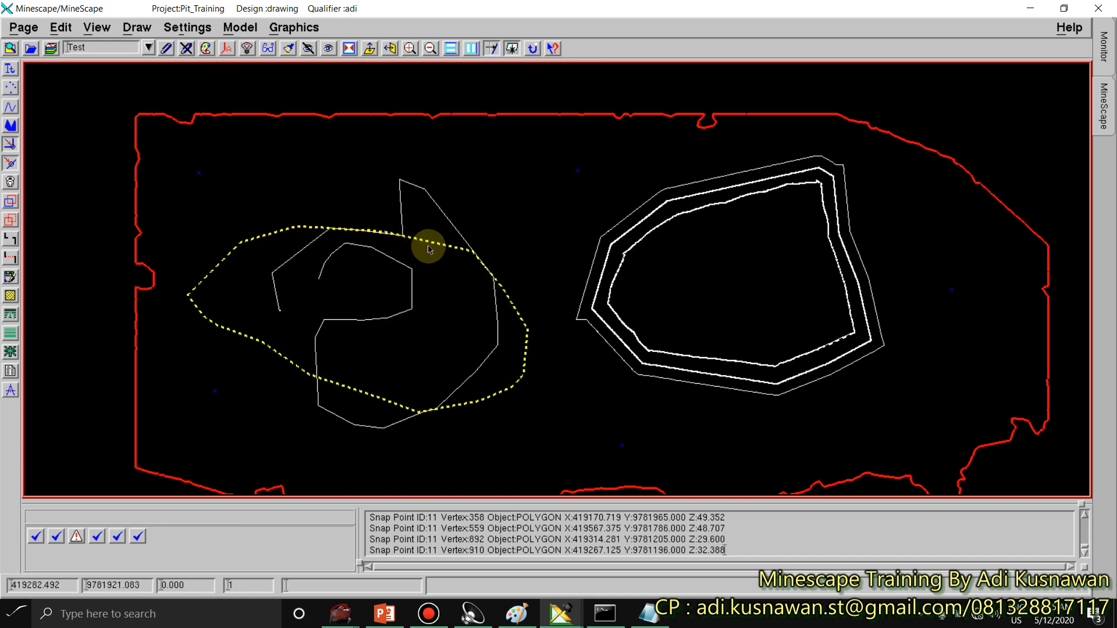
pyautogui.click(422, 283)
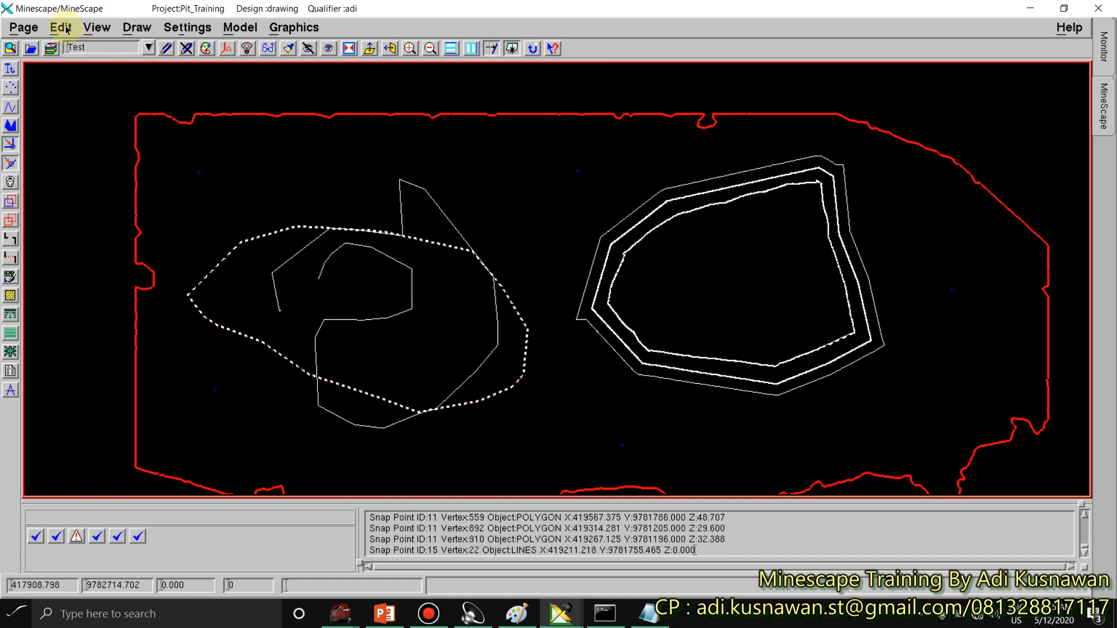
pyautogui.click(65, 27)
pyautogui.click(100, 414)
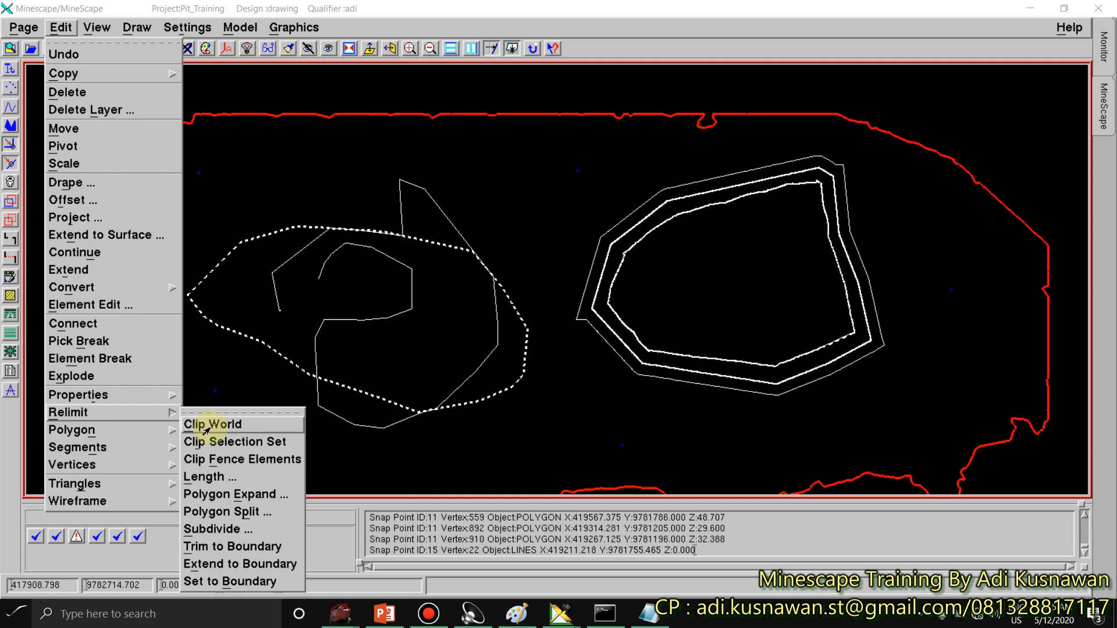
pyautogui.click(205, 429)
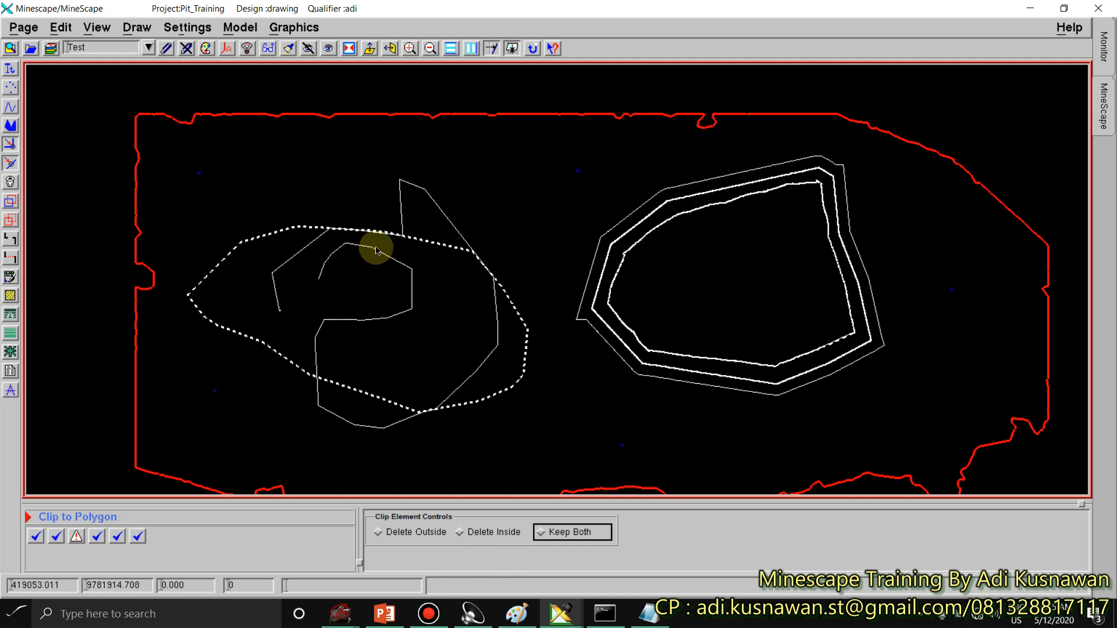
pyautogui.click(489, 534)
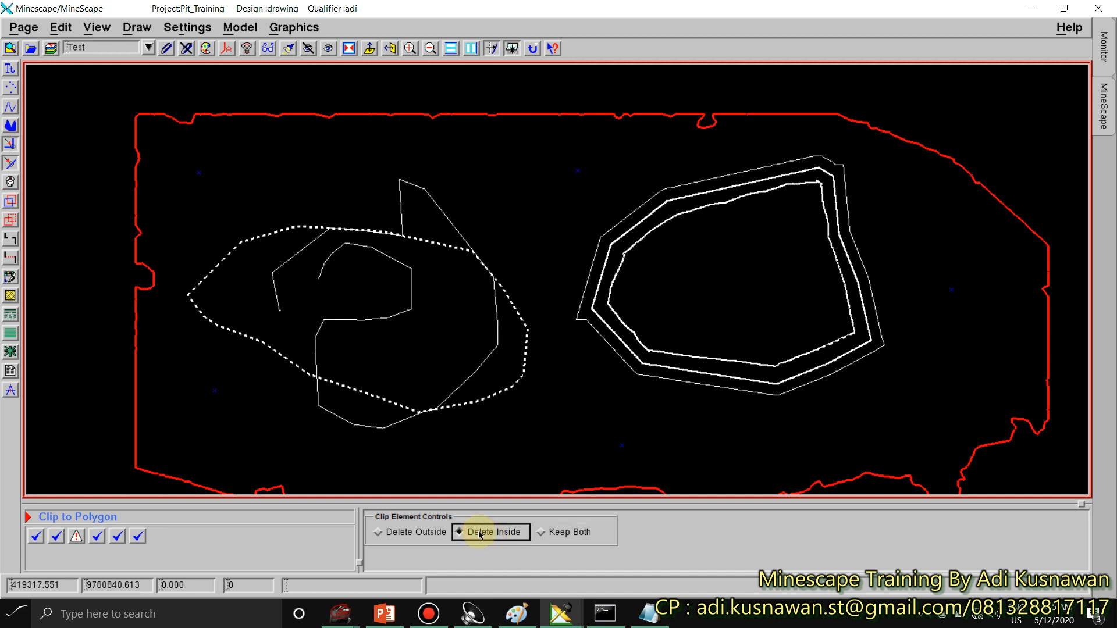
pyautogui.click(442, 461)
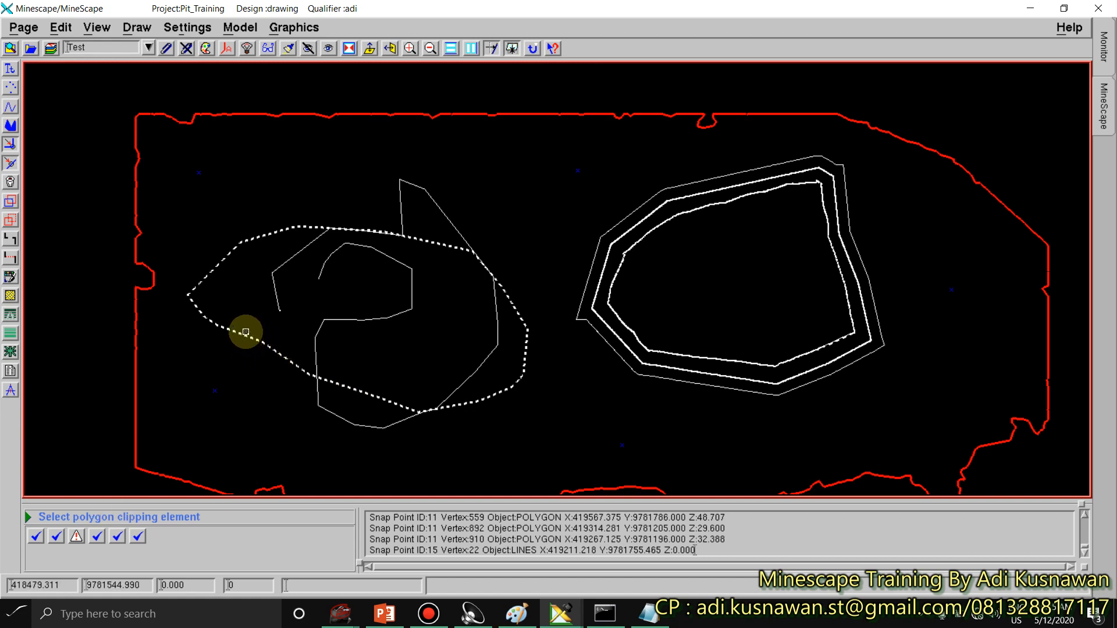
pyautogui.click(245, 334)
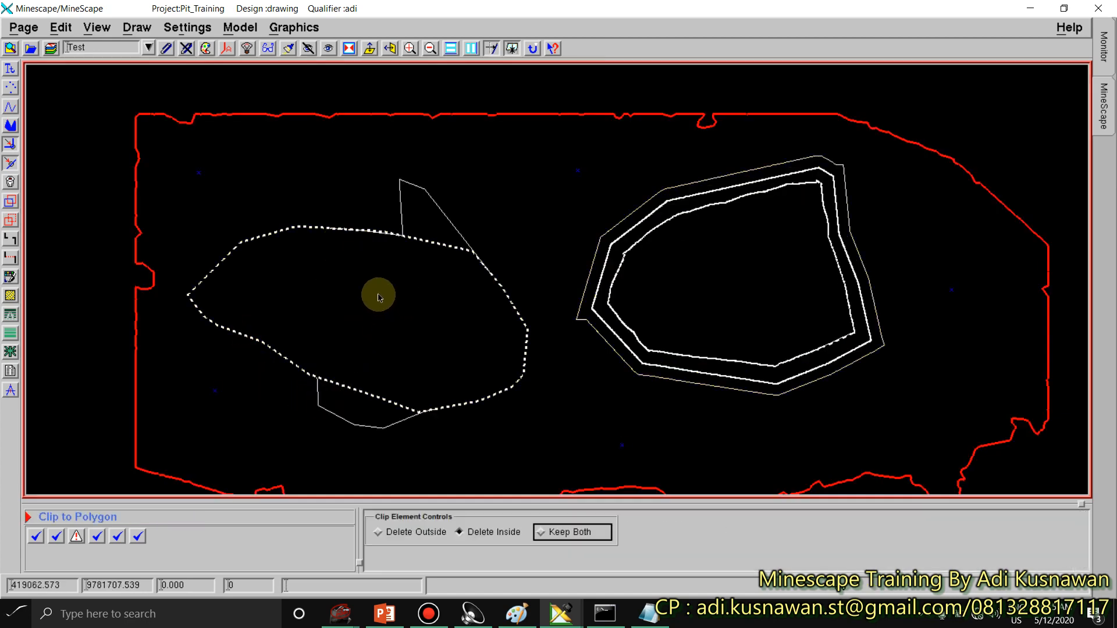
pyautogui.rightClick(414, 318)
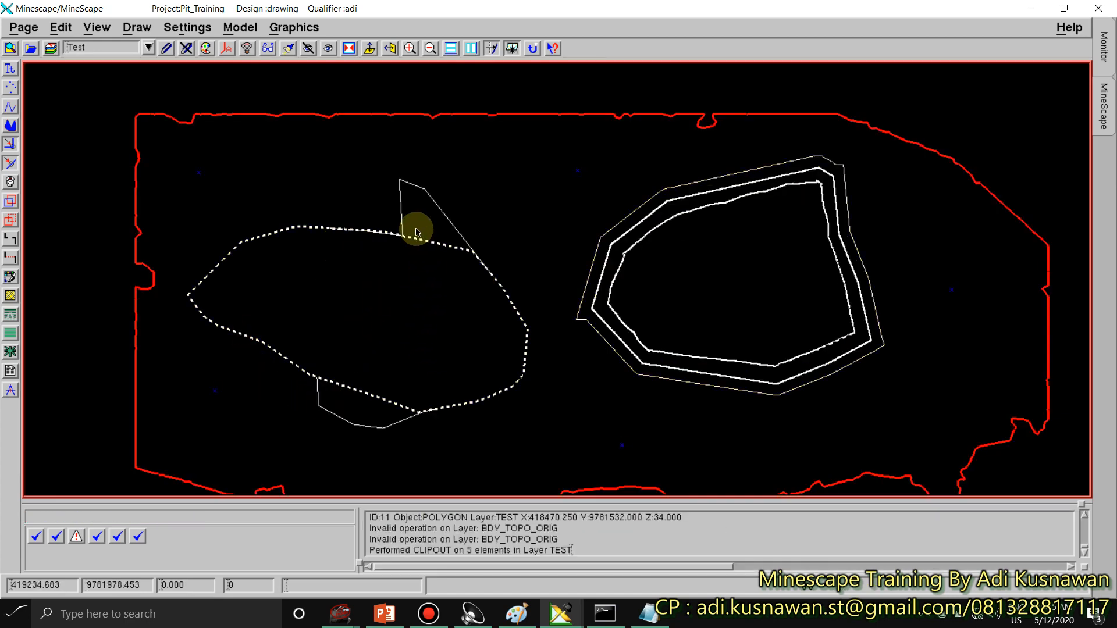
# Step: Trim the clipped line above the dashed polygon to the polygon's boundary, without using the boundary line Z values
pyautogui.scroll(2, 416, 232)
pyautogui.scroll(-1, 407, 209)
pyautogui.scroll(2, 364, 259)
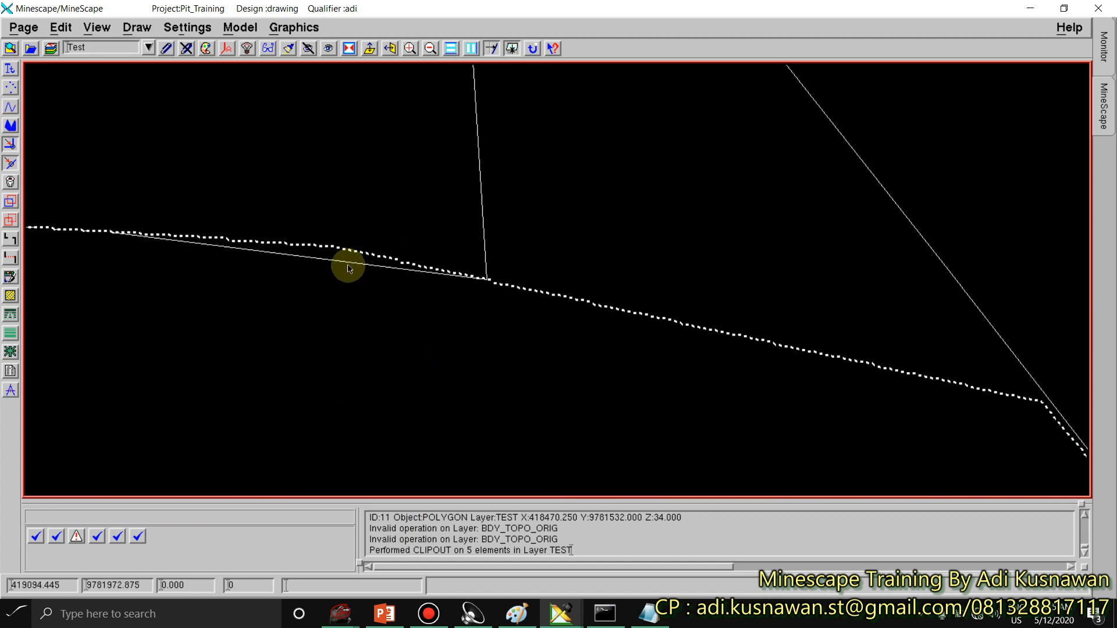
pyautogui.scroll(-3, 354, 296)
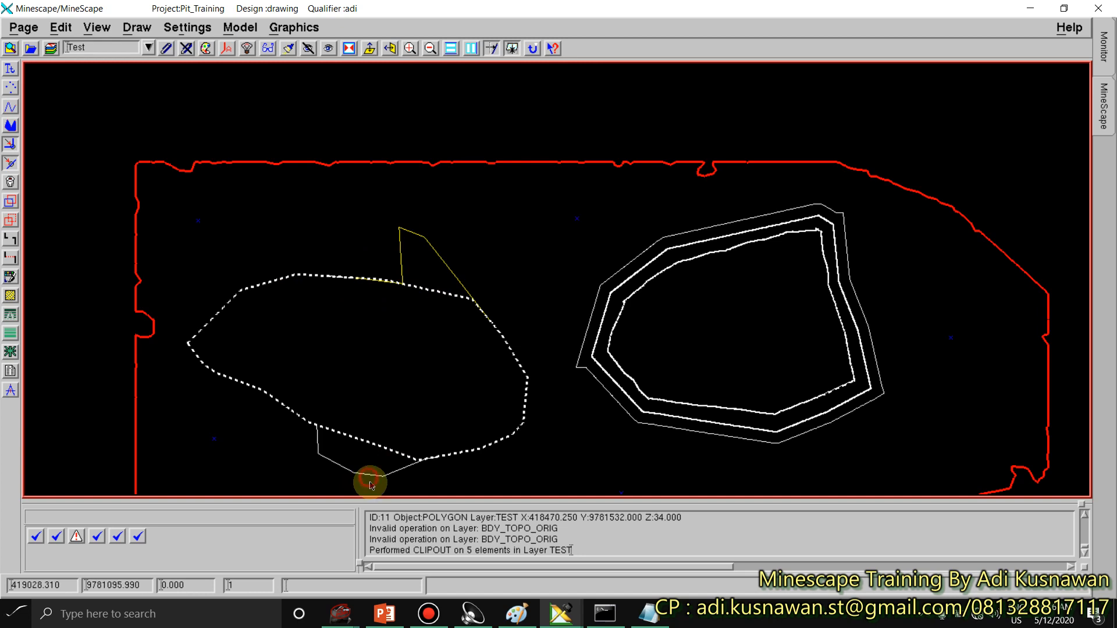
pyautogui.scroll(1, 398, 391)
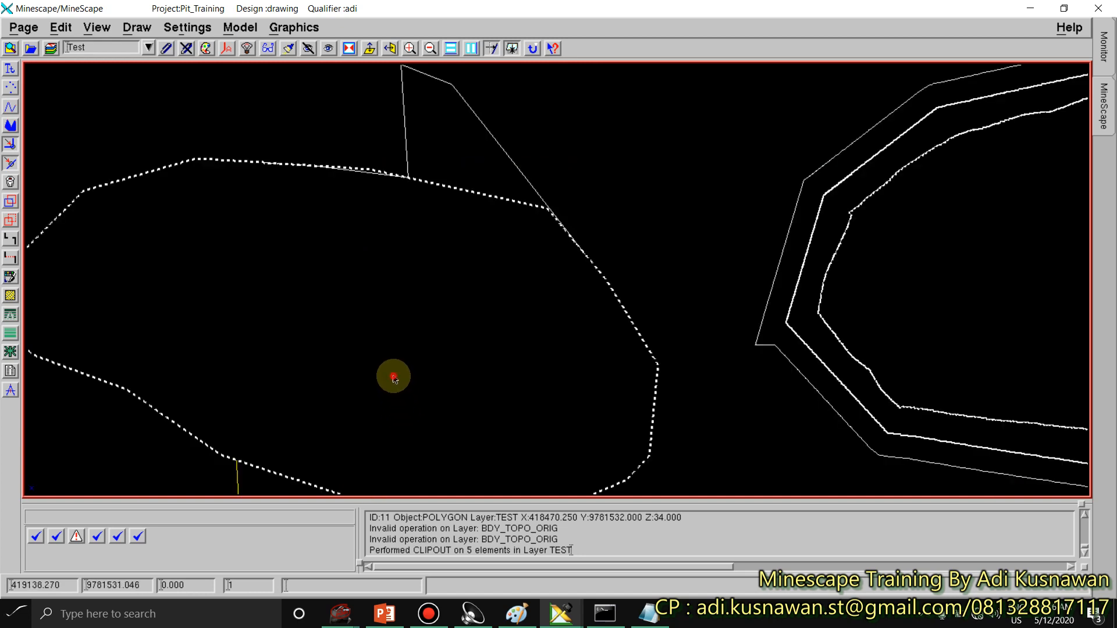
pyautogui.scroll(-1, 250, 282)
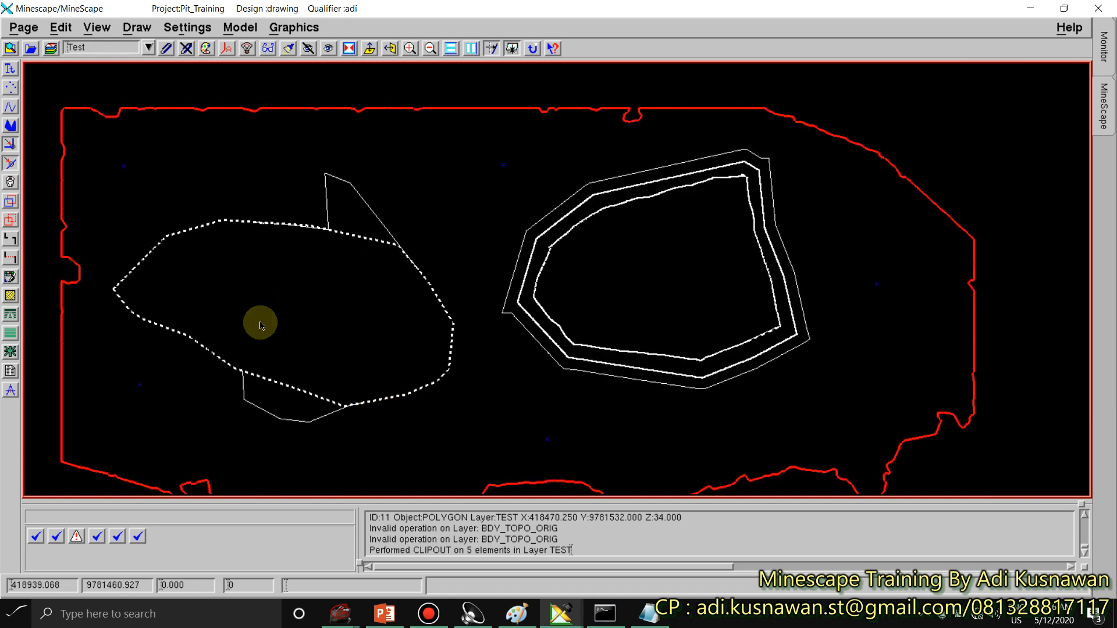
pyautogui.click(61, 27)
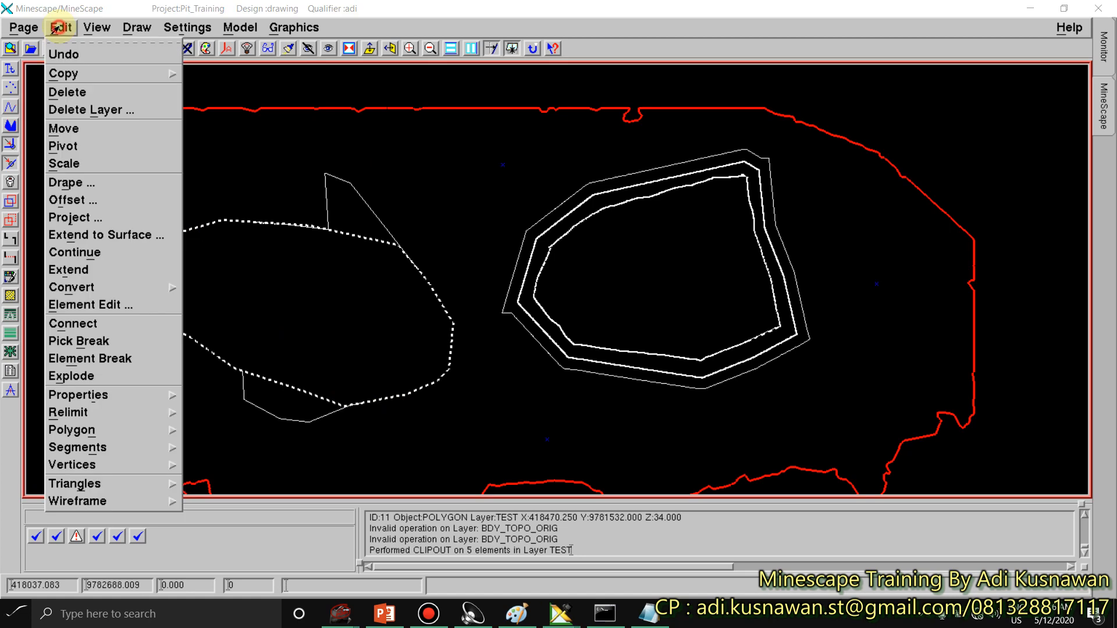
pyautogui.click(93, 416)
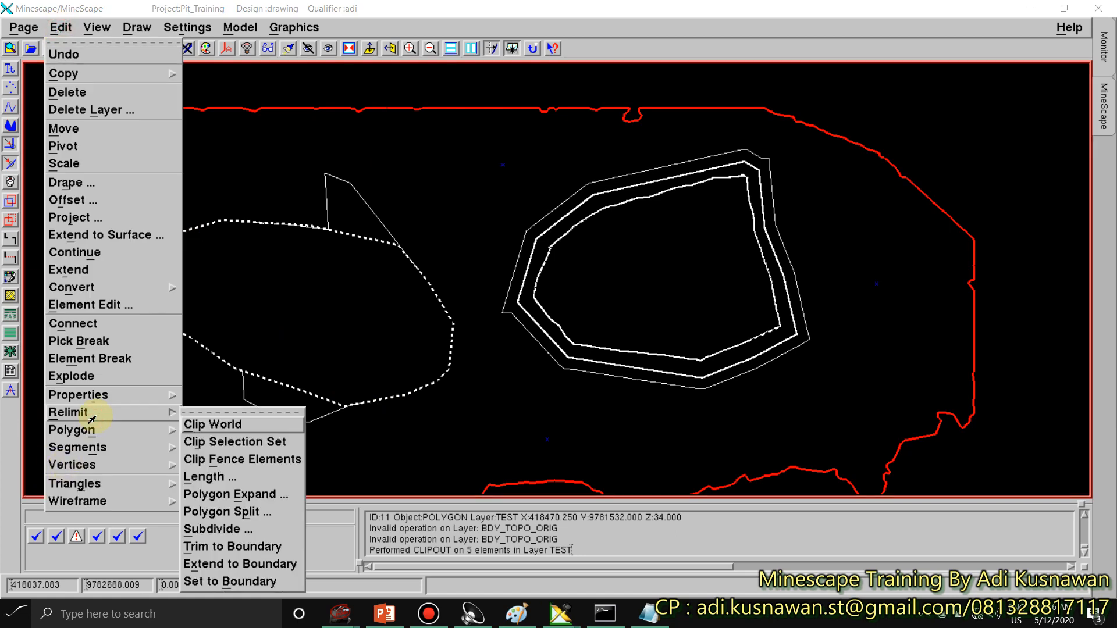
pyautogui.click(249, 546)
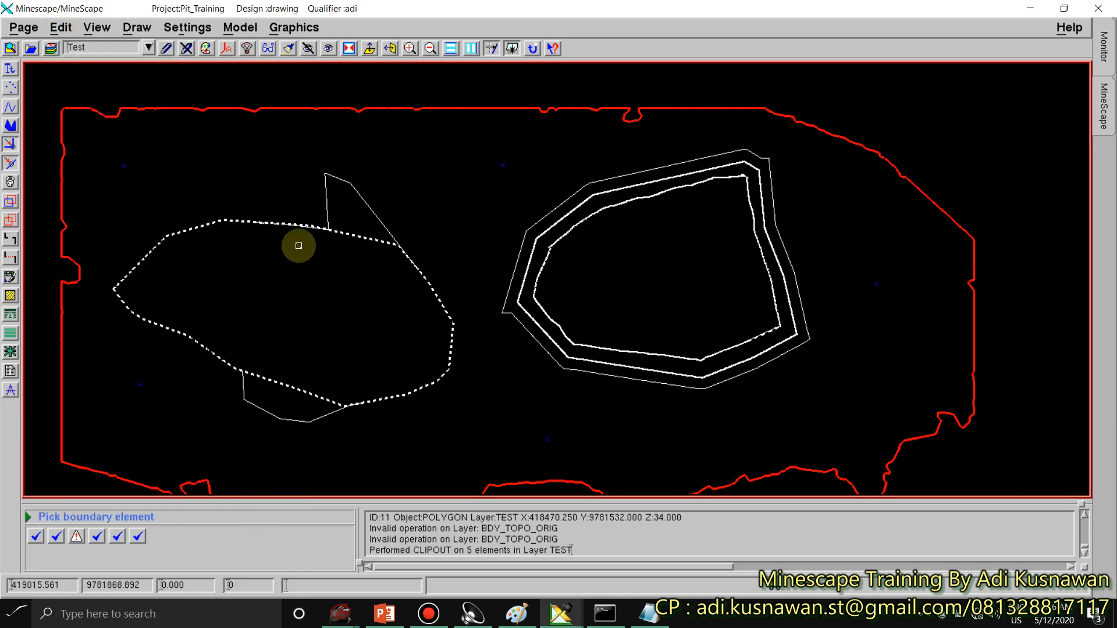
pyautogui.scroll(2, 294, 244)
pyautogui.scroll(1, 349, 221)
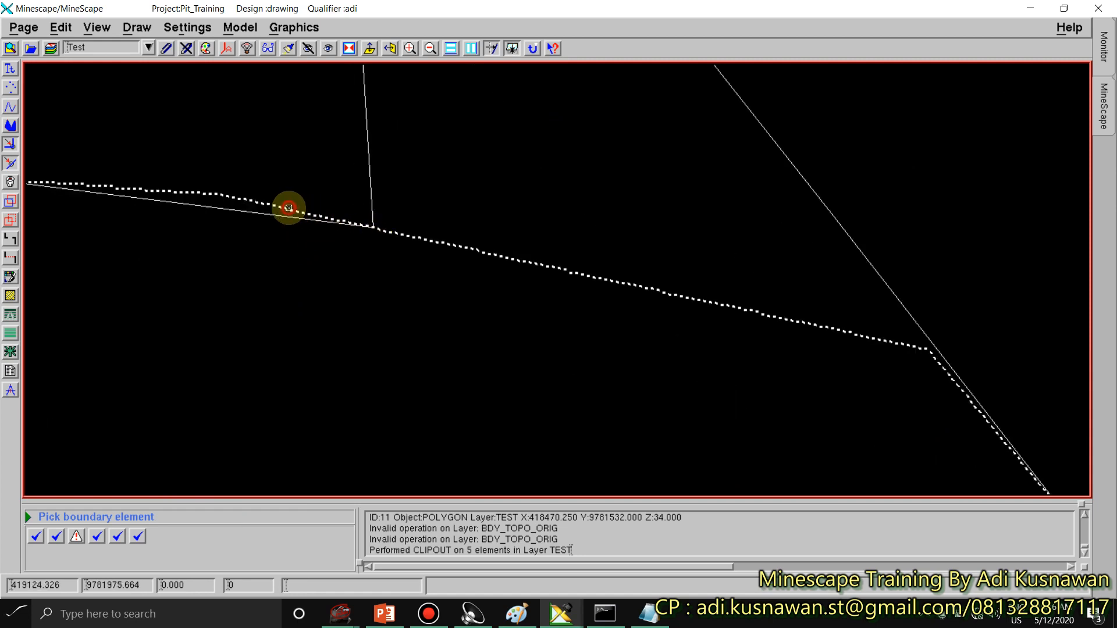
pyautogui.click(289, 207)
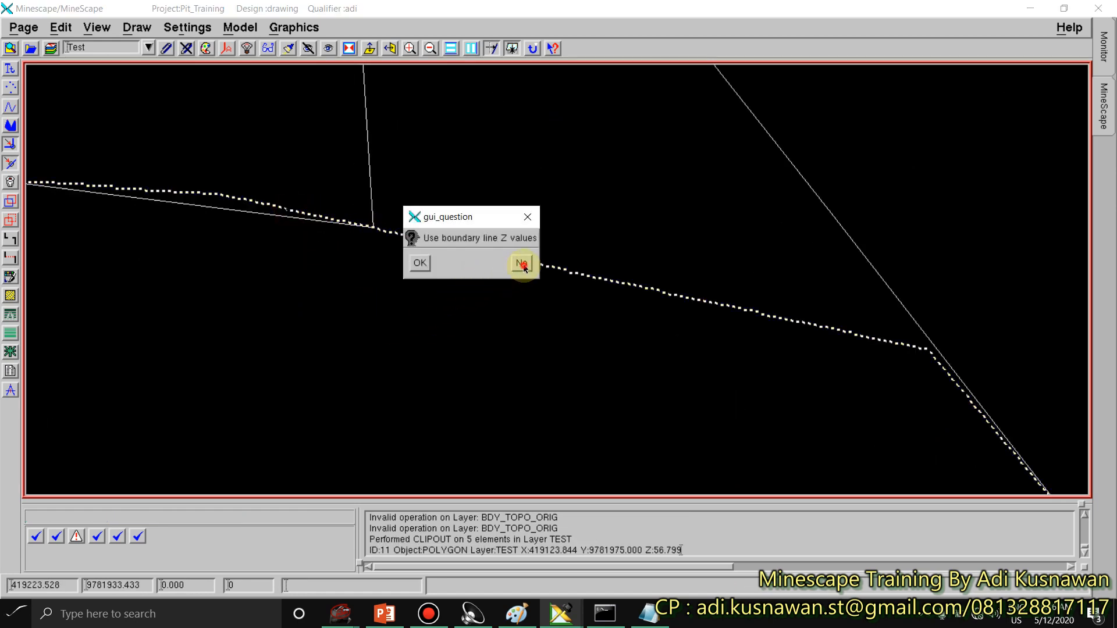
pyautogui.click(523, 265)
pyautogui.click(371, 192)
pyautogui.scroll(-2, 372, 244)
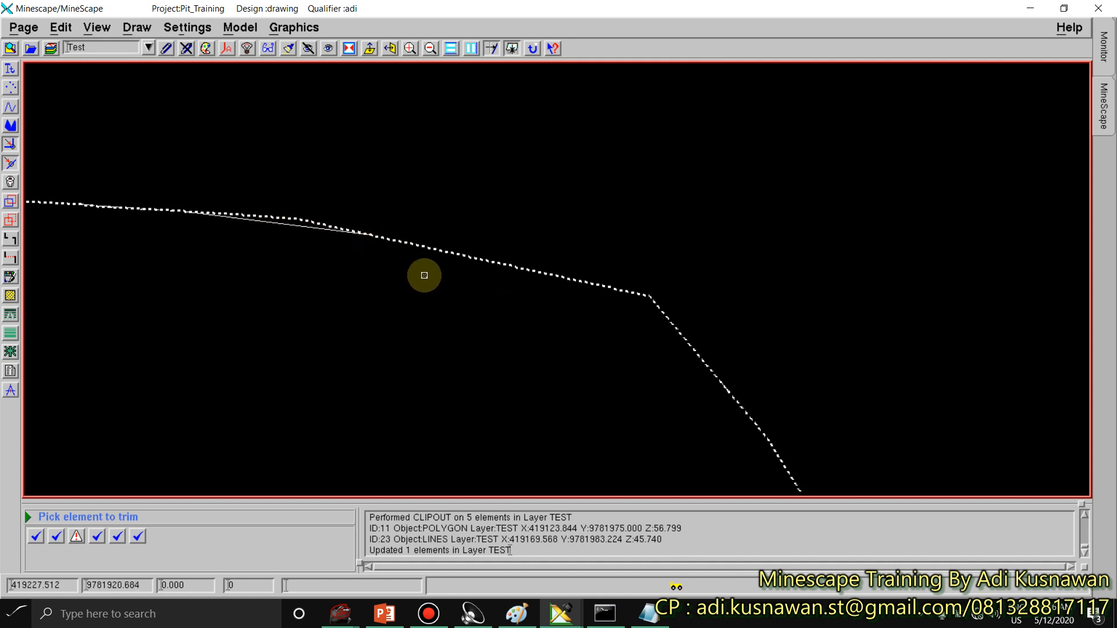
pyautogui.scroll(-2, 424, 275)
pyautogui.rightClick(328, 251)
pyautogui.rightClick(327, 249)
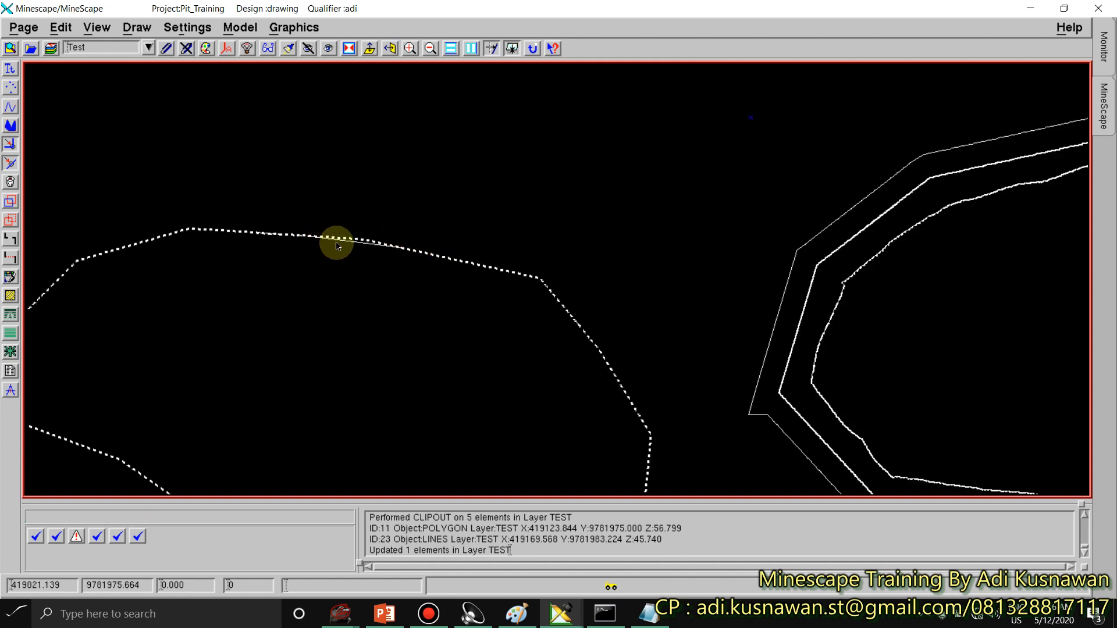
# Step: Delete the leftover trimmed line segment along the dashed polygon's upper edge
pyautogui.click(355, 244)
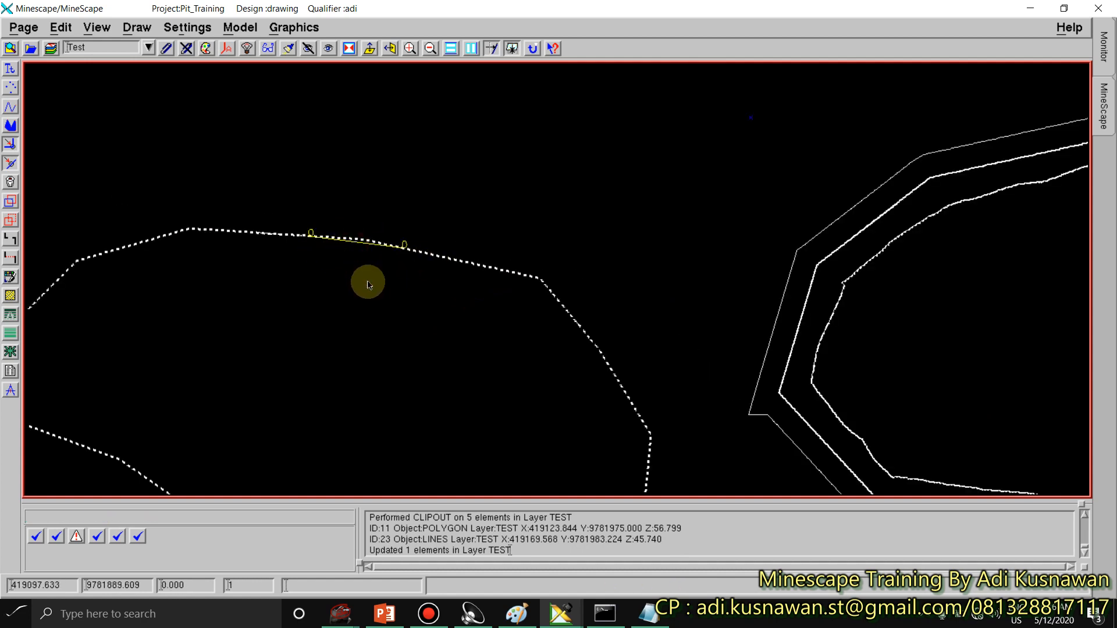
pyautogui.press('Delete')
pyautogui.click(511, 369)
# Step: Delete the remaining clipped line looping below the dashed polygon's lower edge
pyautogui.scroll(-3, 375, 271)
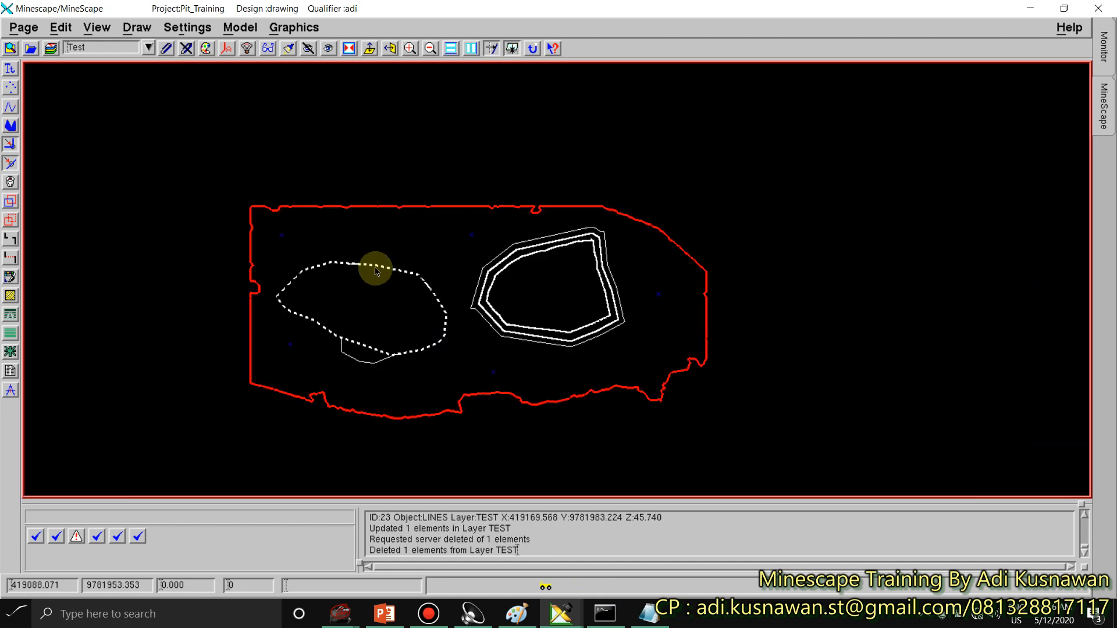
pyautogui.scroll(2, 354, 352)
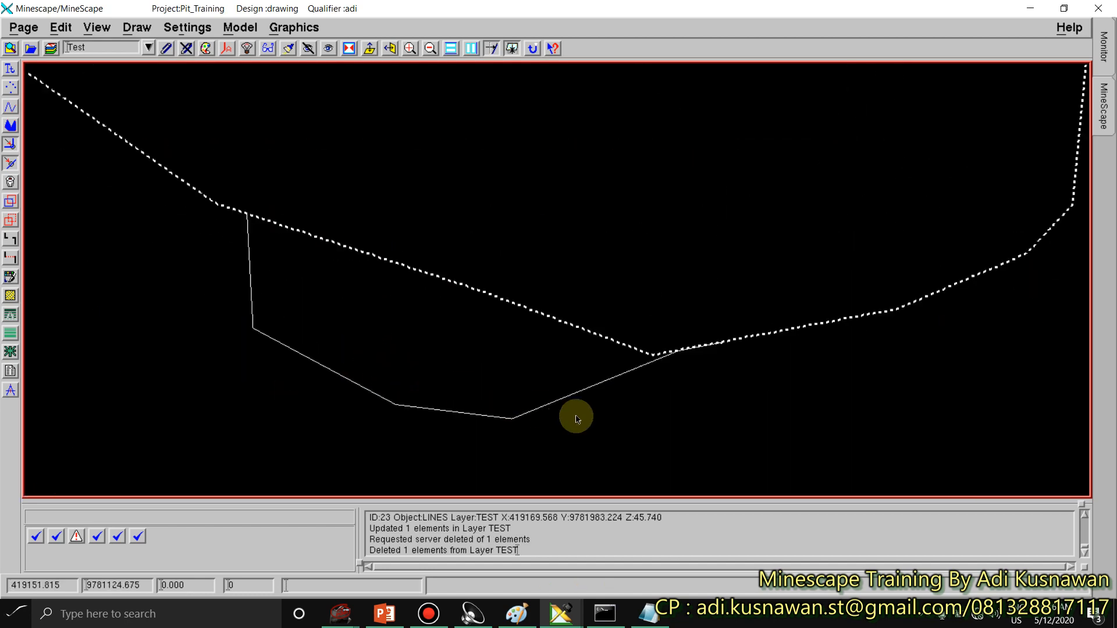
pyautogui.scroll(-1, 202, 467)
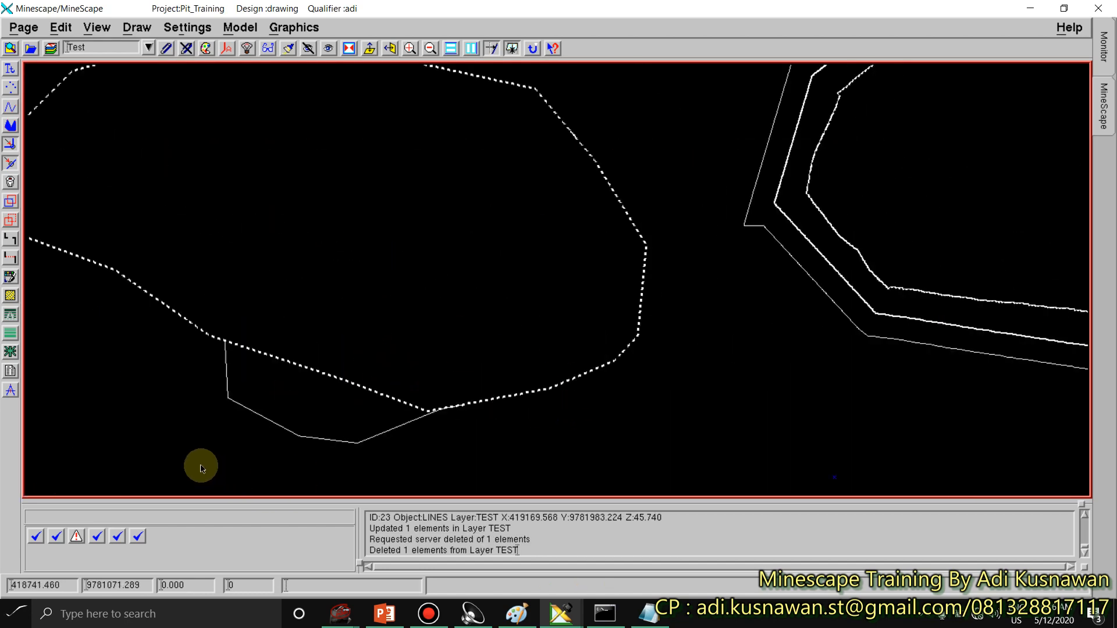
pyautogui.click(323, 444)
pyautogui.press('Delete')
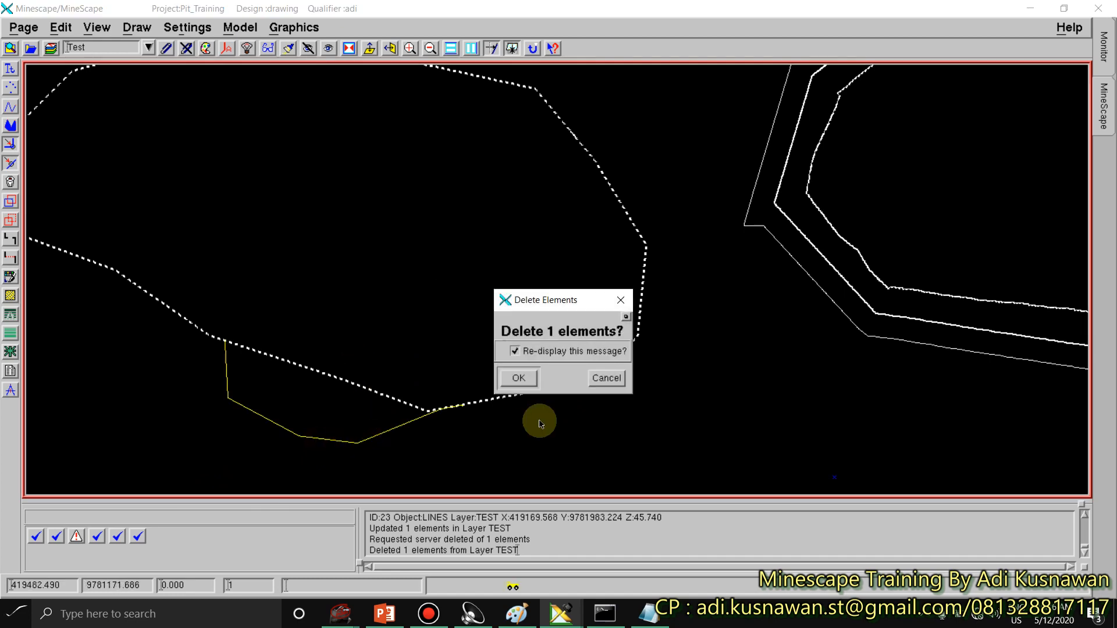
pyautogui.click(513, 378)
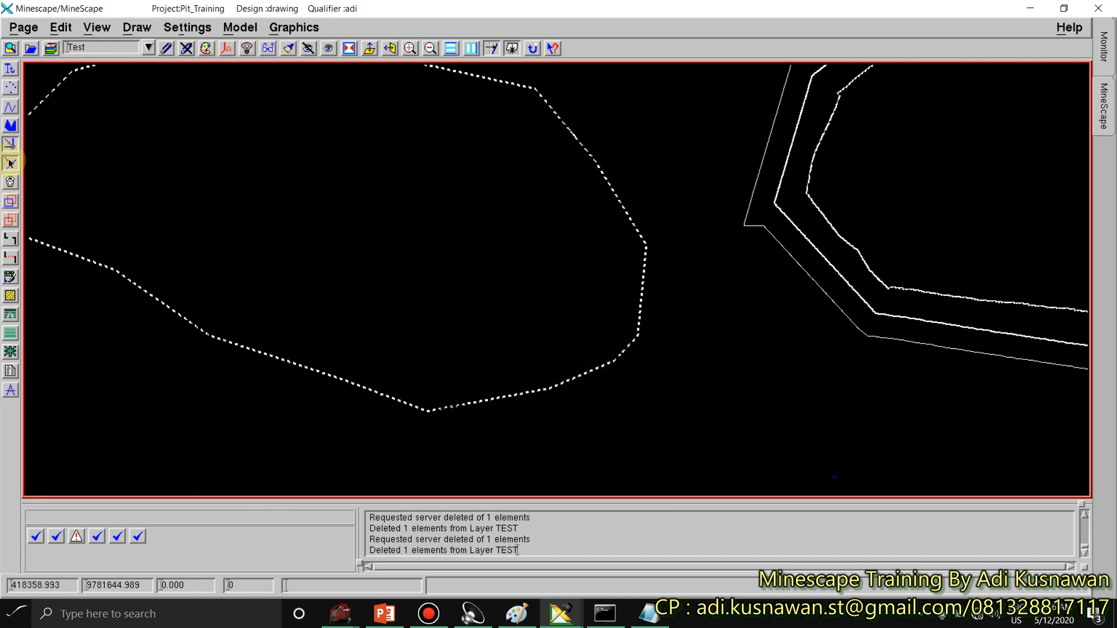
# Step: Draw two slanted two-point lines: one crossing the dashed polygon's lower edge and a shorter one entirely inside the polygon
pyautogui.click(10, 107)
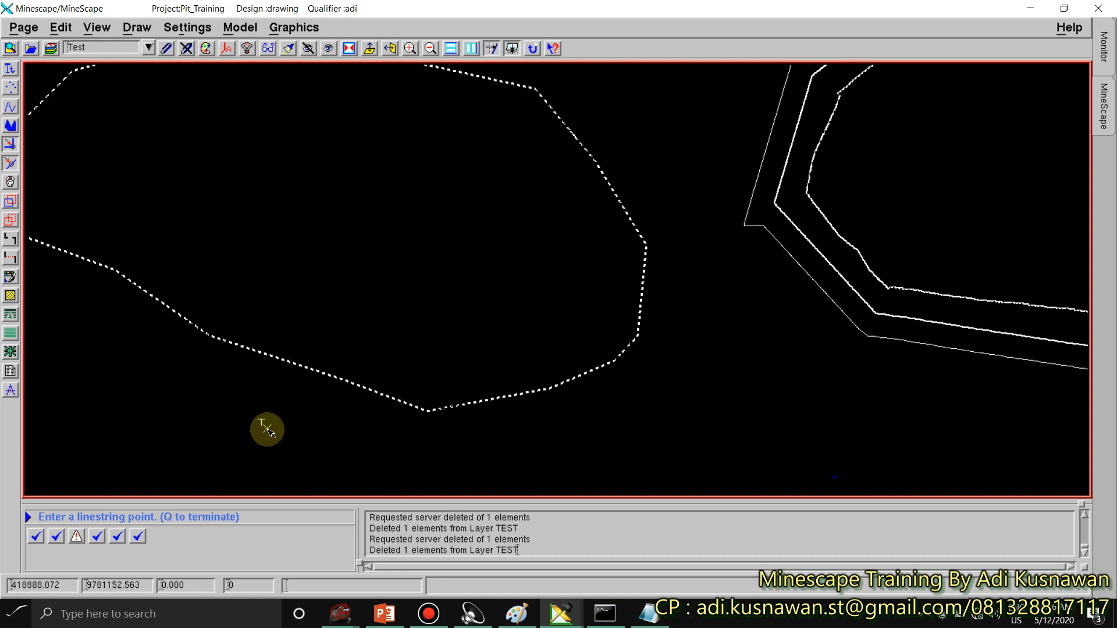
pyautogui.click(248, 452)
pyautogui.click(321, 282)
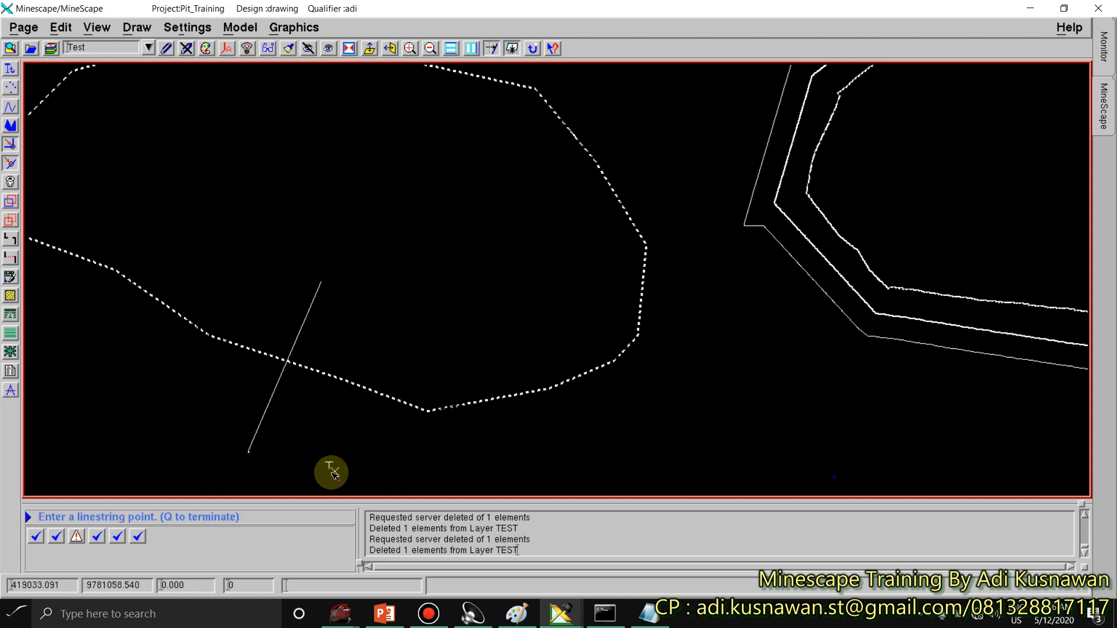
pyautogui.click(427, 281)
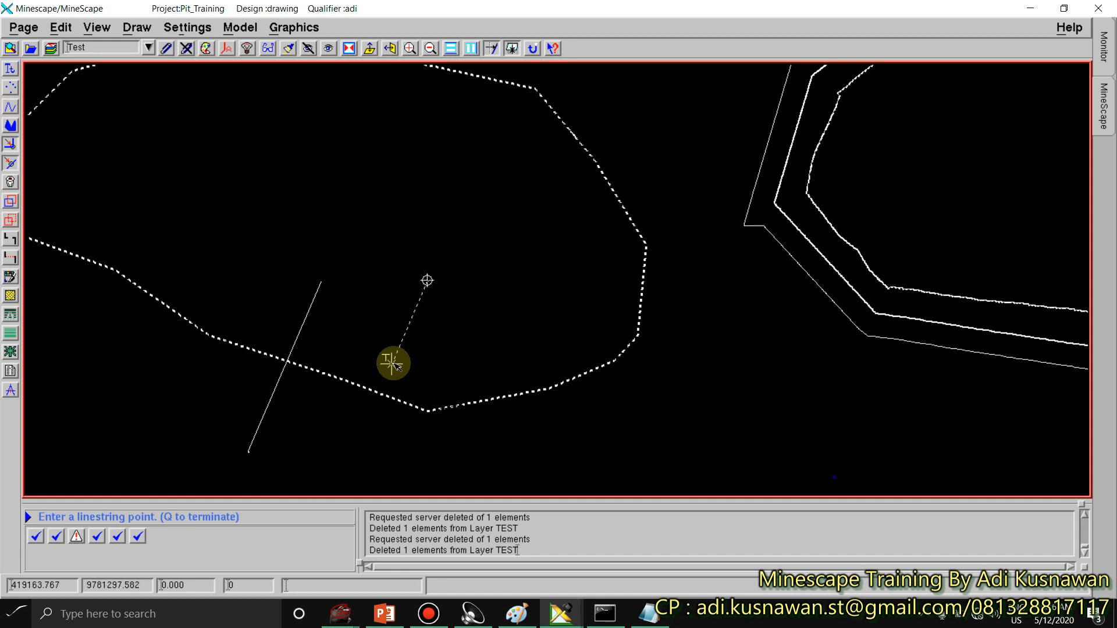
pyautogui.click(396, 365)
pyautogui.press('q')
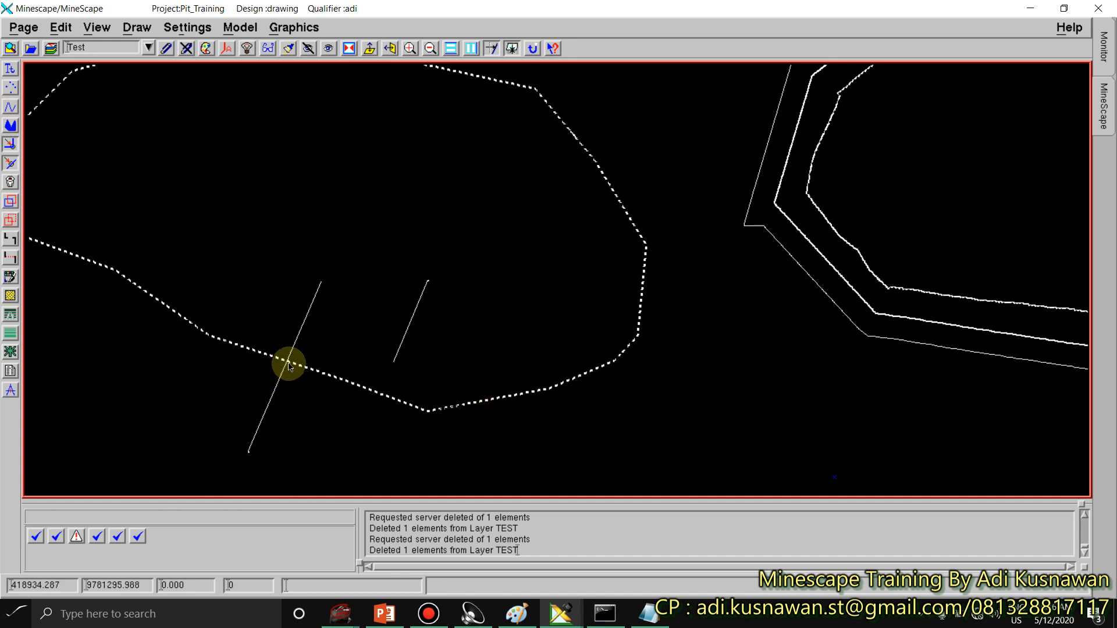
# Step: Trim the slanted line crossing the dashed polygon's lower edge back to the polygon boundary, without using the boundary line Z values
pyautogui.click(301, 336)
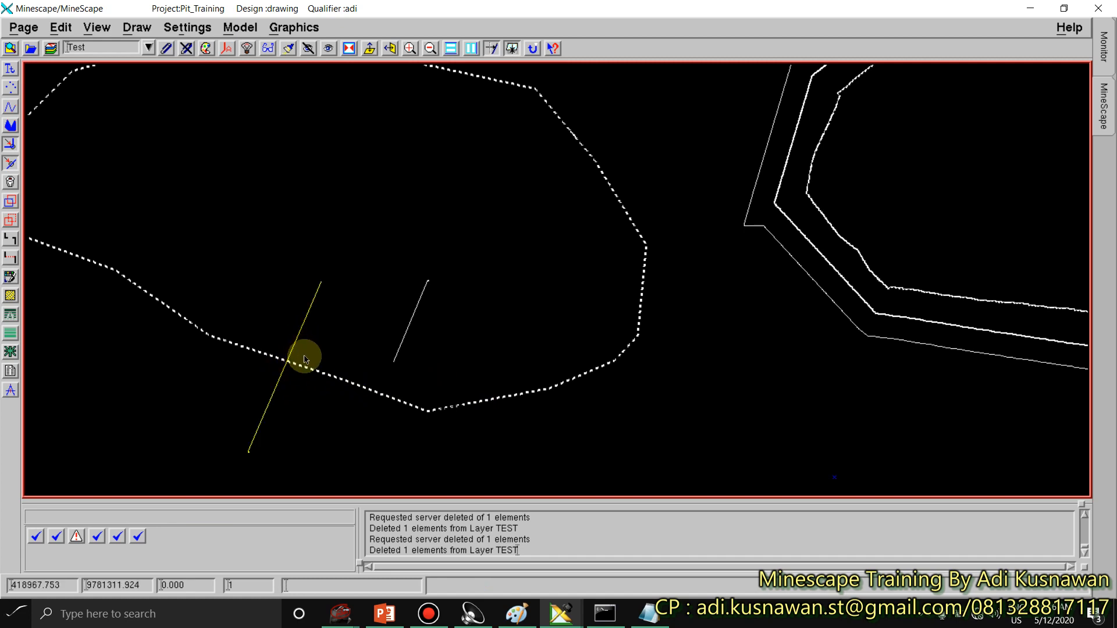
pyautogui.click(326, 339)
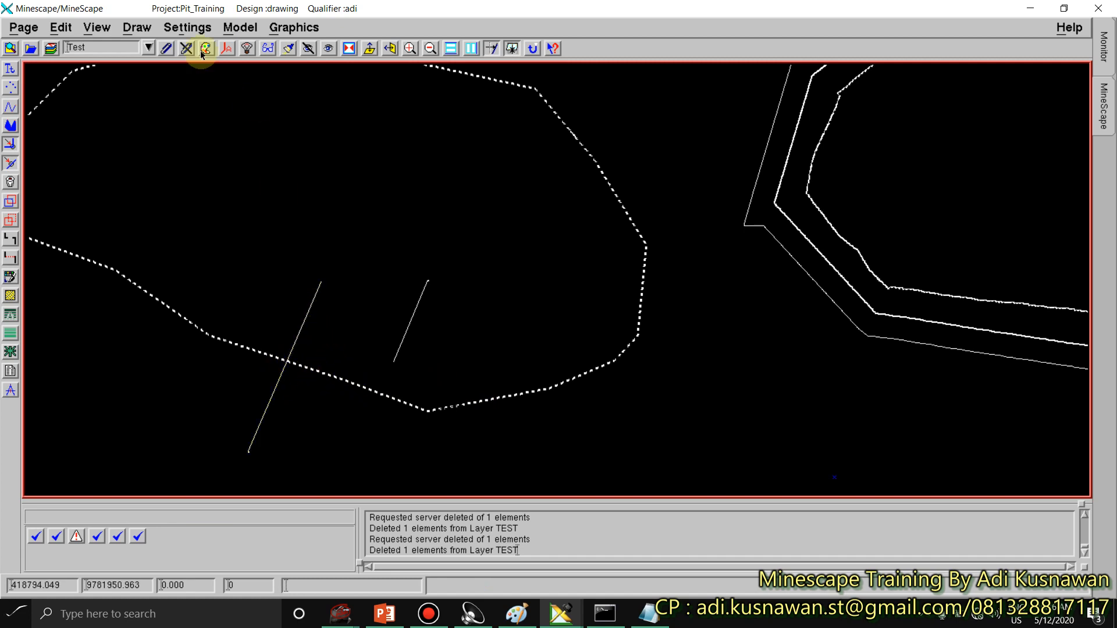
pyautogui.click(61, 27)
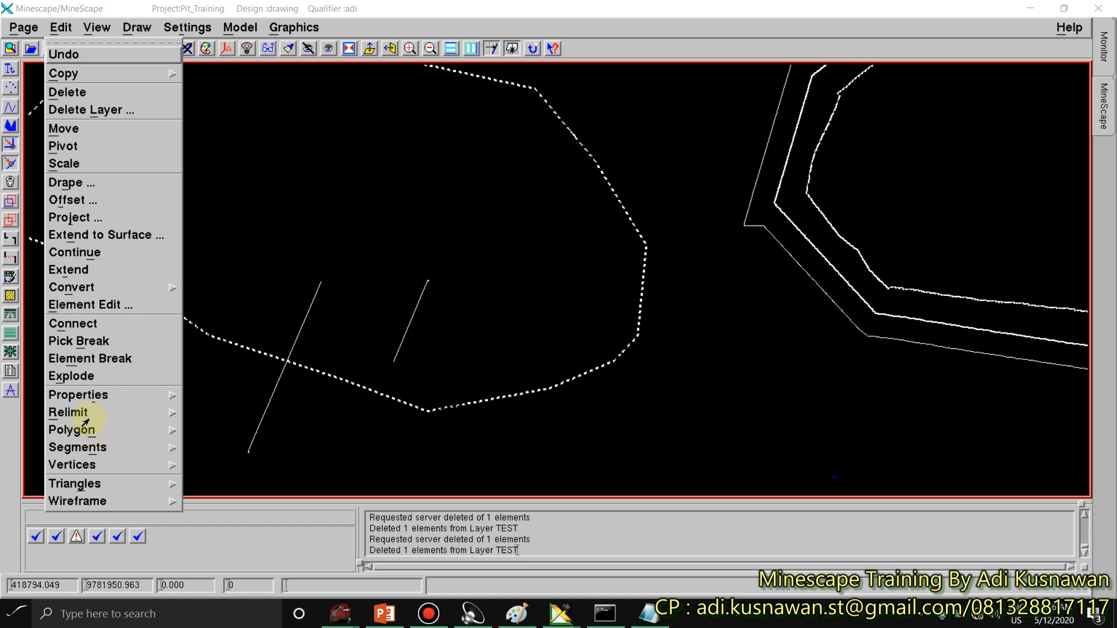
pyautogui.moveTo(81, 413)
pyautogui.click(231, 547)
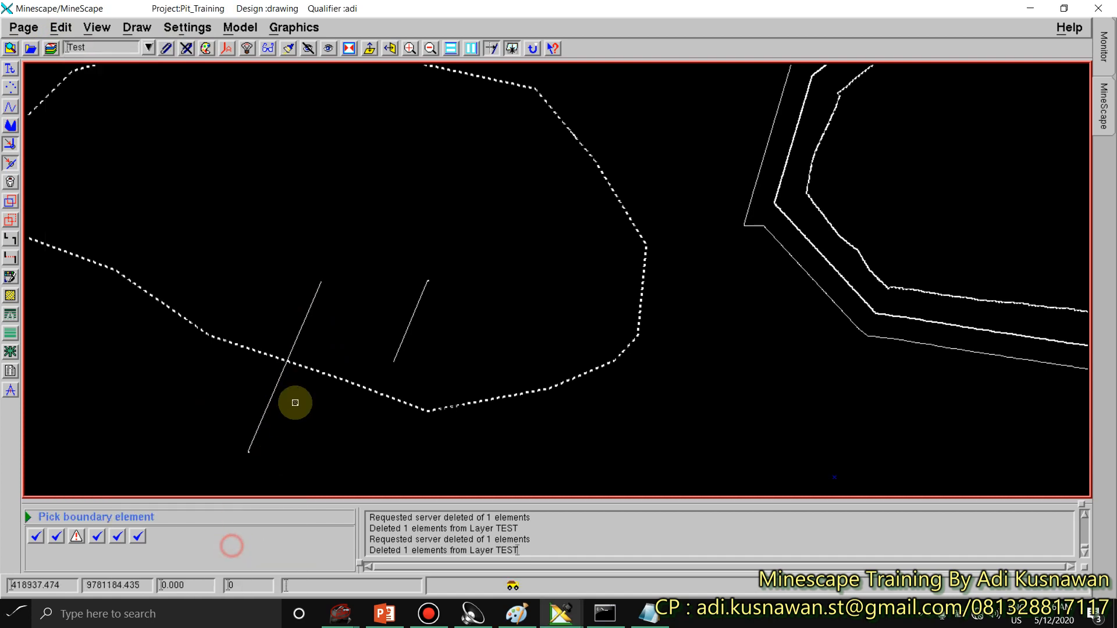
pyautogui.click(308, 372)
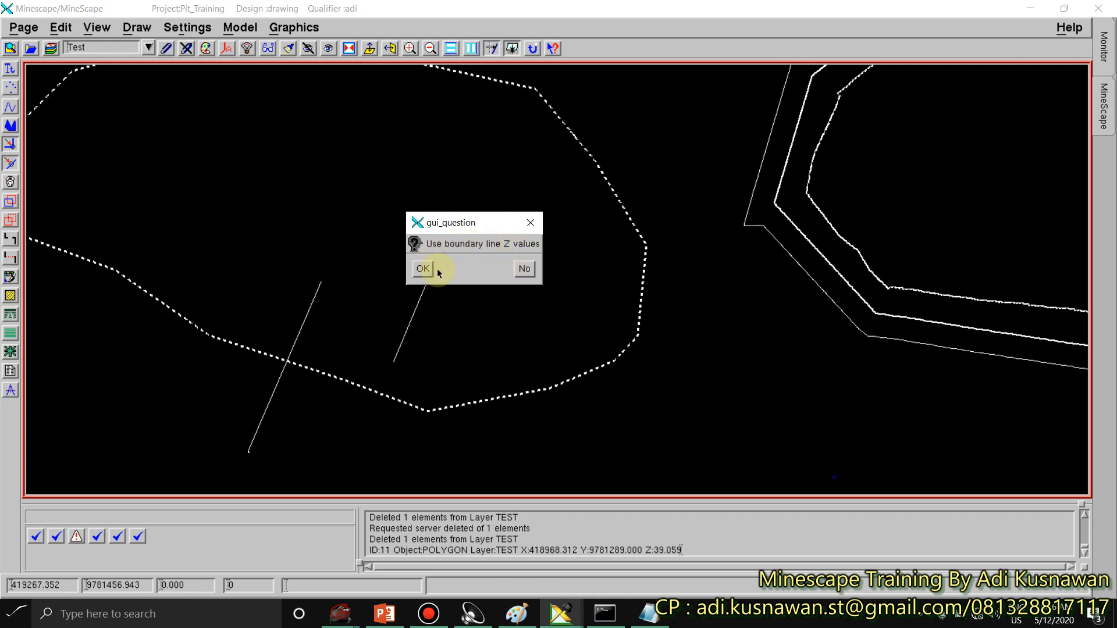
pyautogui.click(523, 269)
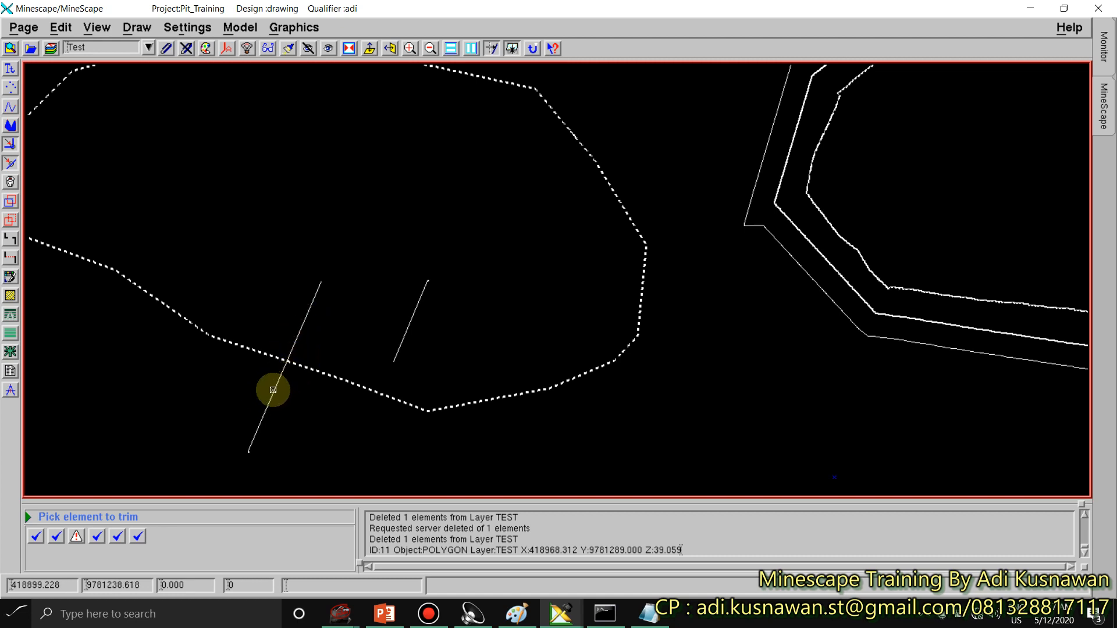
pyautogui.click(273, 396)
pyautogui.scroll(2, 287, 382)
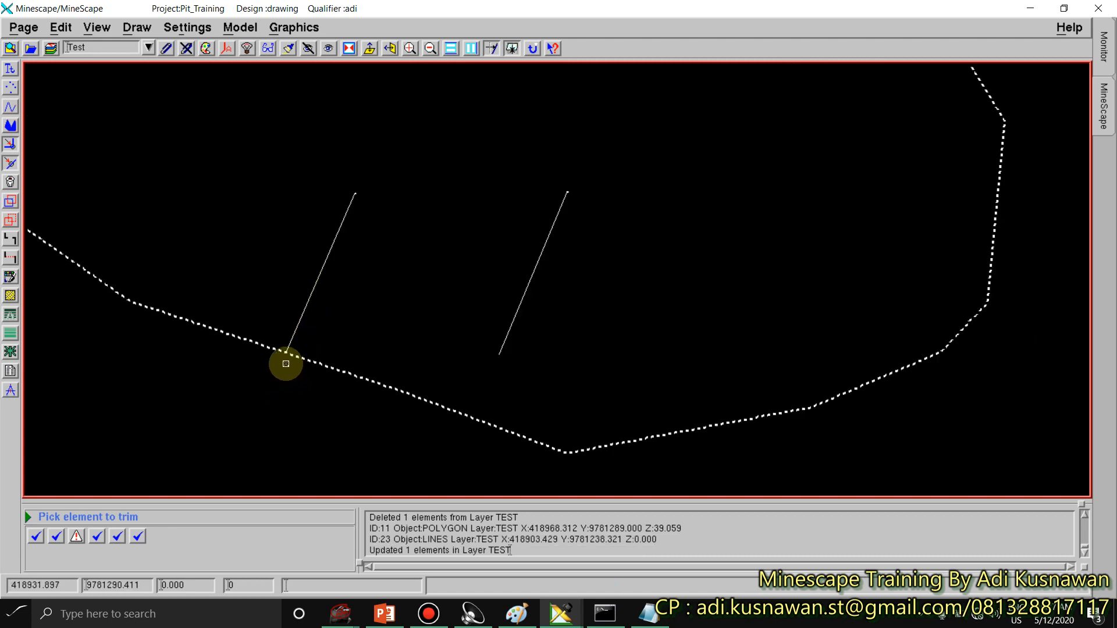
pyautogui.scroll(-2, 286, 363)
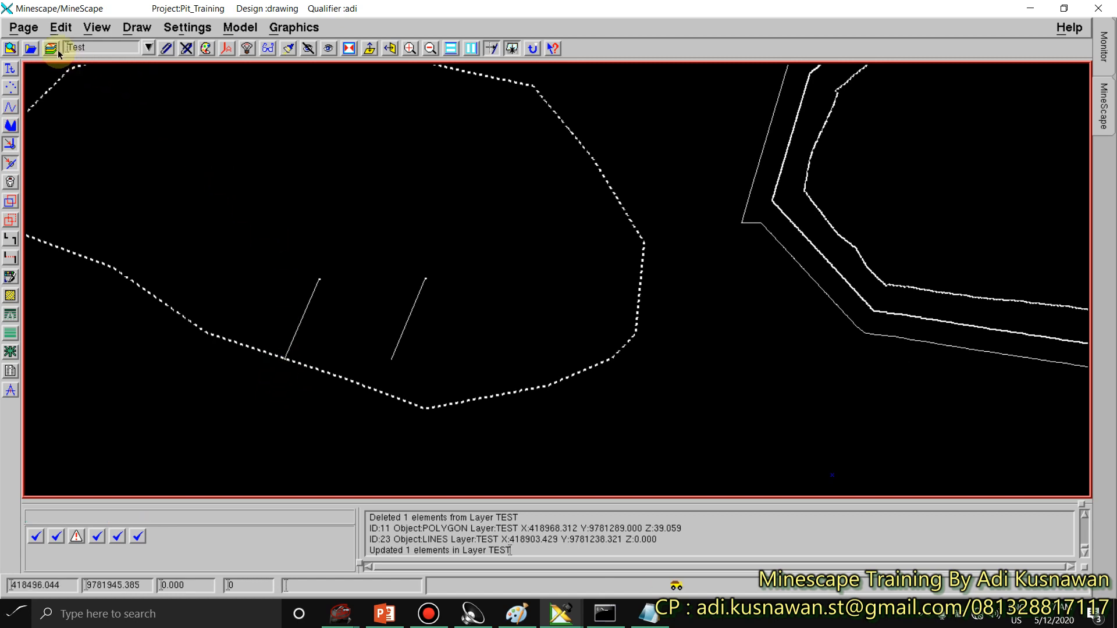
pyautogui.click(61, 28)
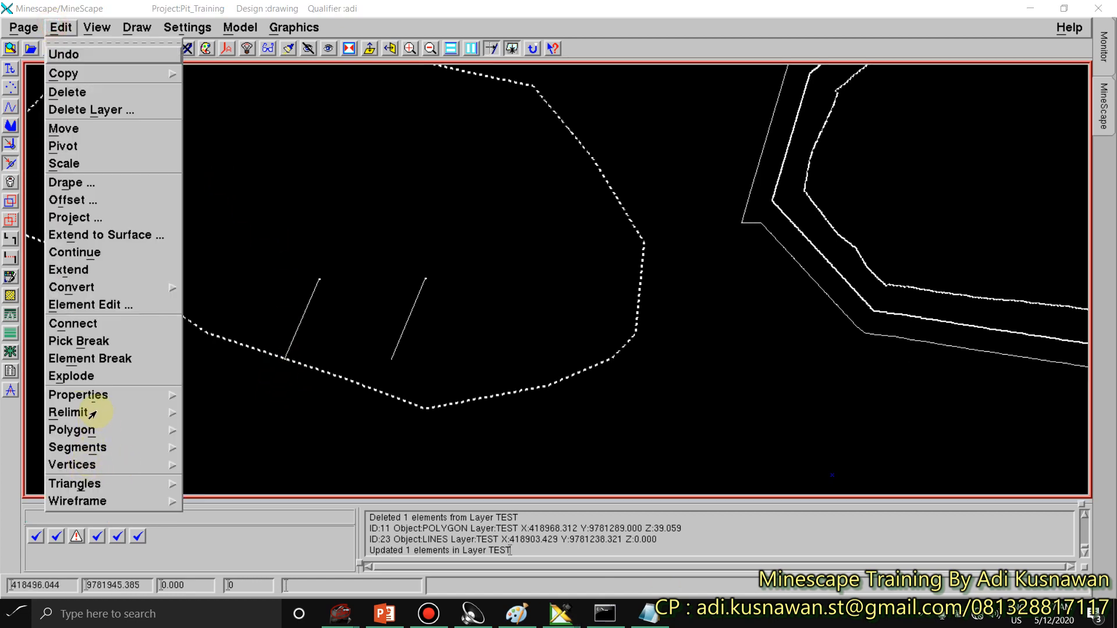
pyautogui.moveTo(91, 414)
pyautogui.click(219, 567)
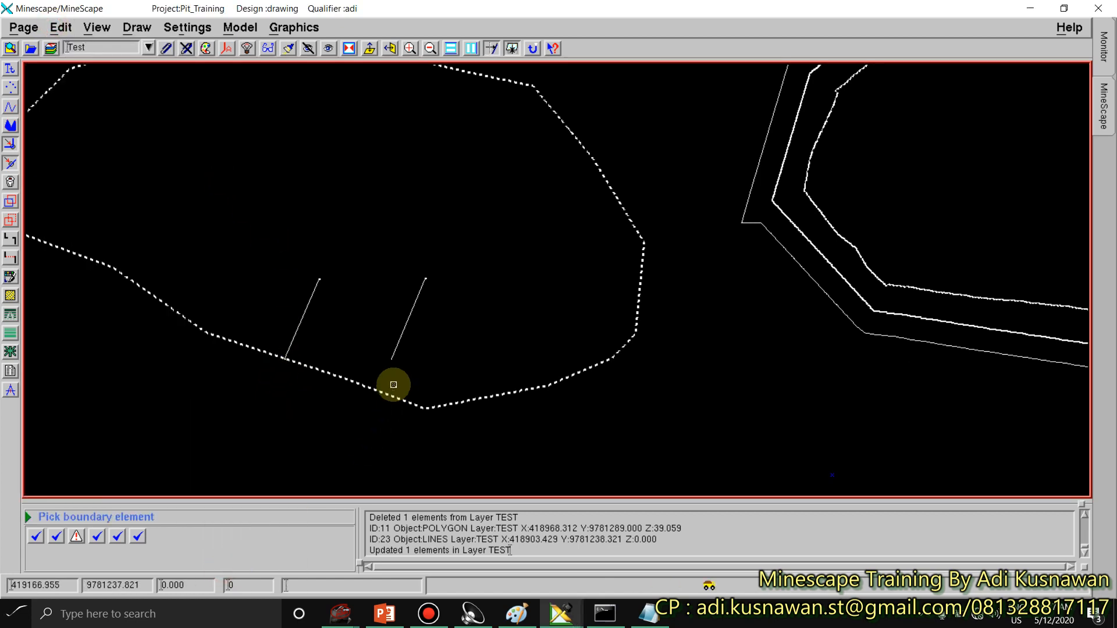
pyautogui.click(374, 393)
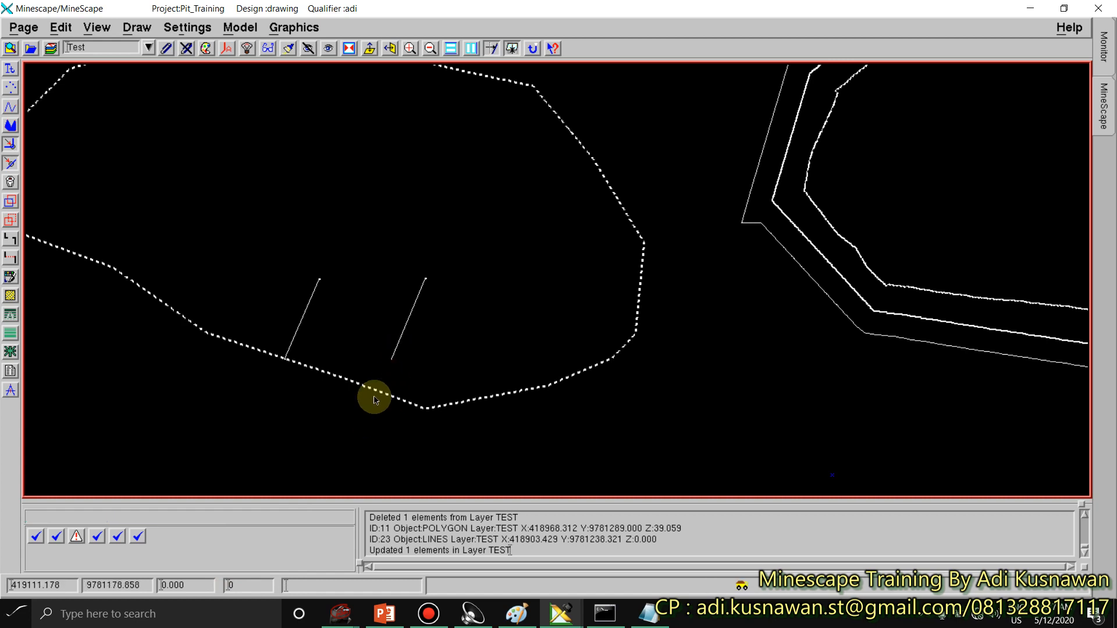
pyautogui.scroll(1, 395, 354)
pyautogui.click(389, 363)
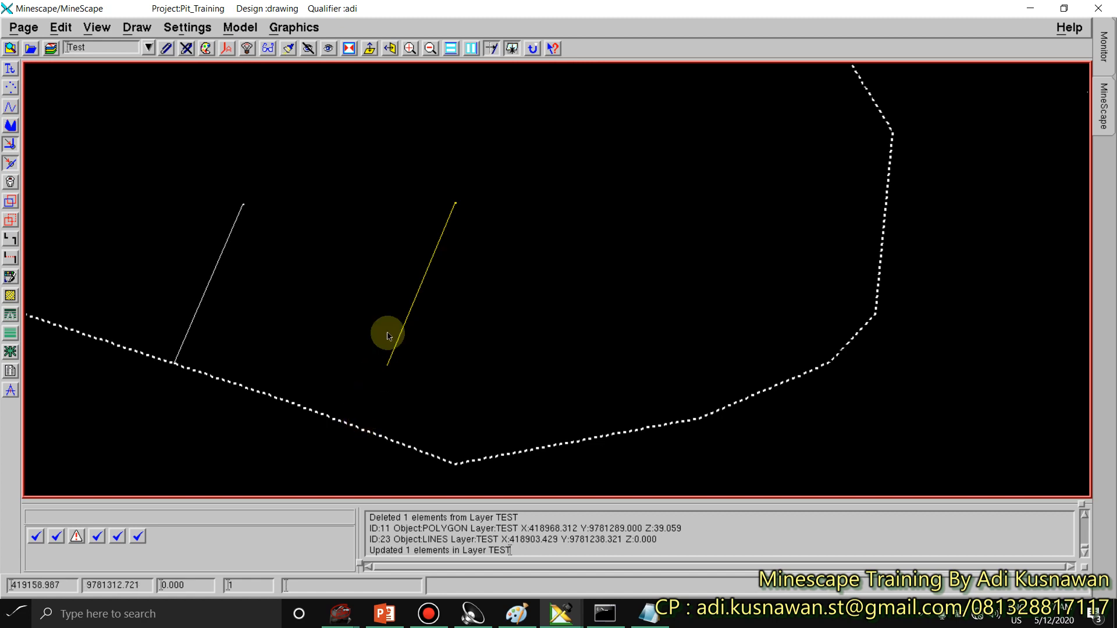
pyautogui.click(377, 299)
# Step: Relimit the shorter slanted line inside the dashed polygon to the polygon's lower boundary
pyautogui.click(60, 27)
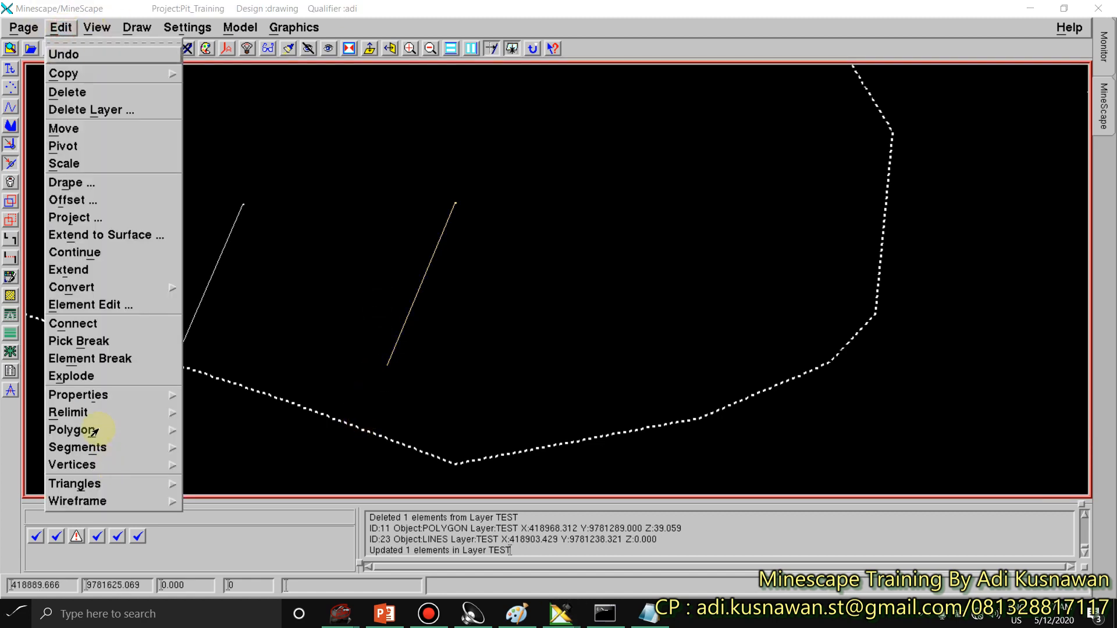
pyautogui.moveTo(64, 413)
pyautogui.click(207, 562)
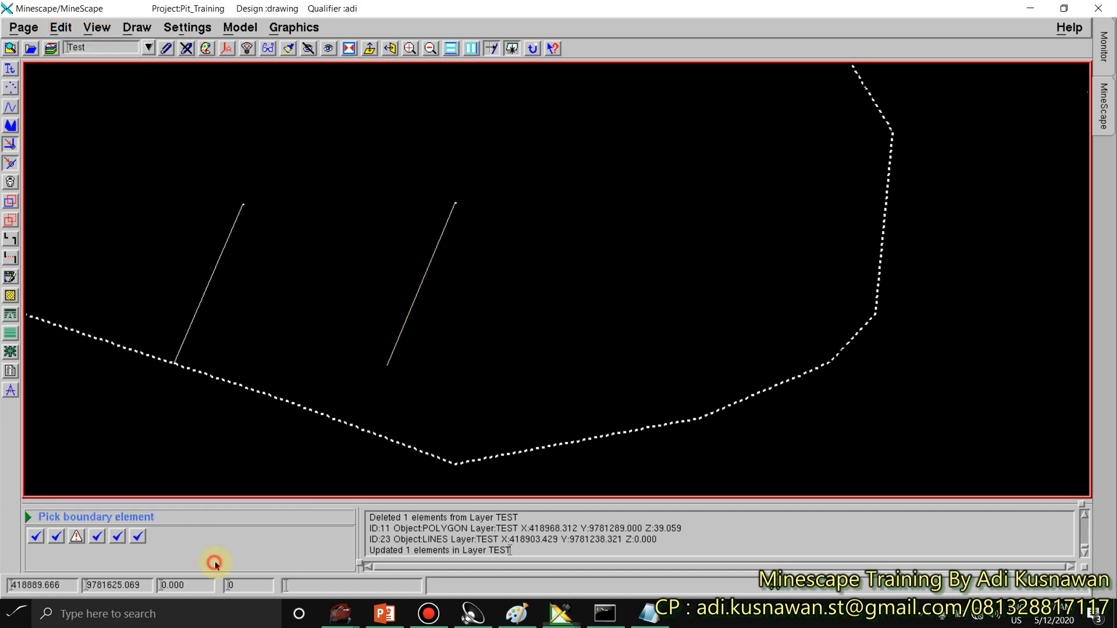